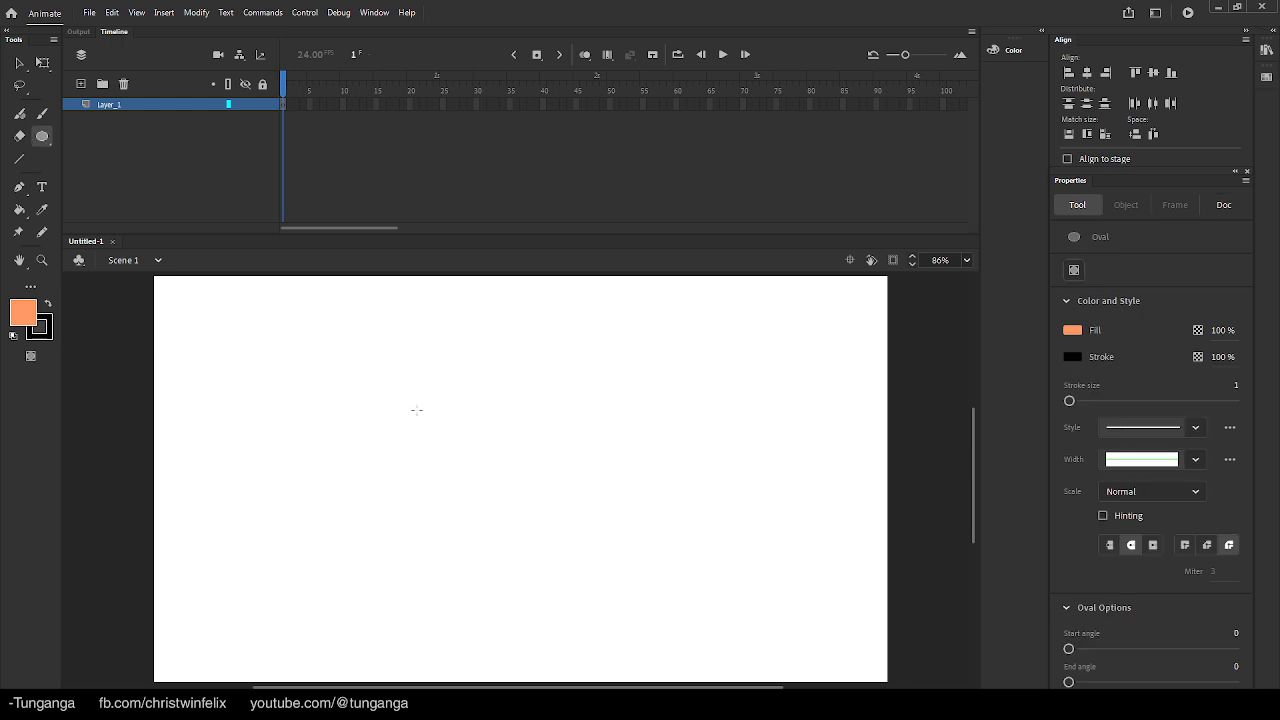
Draw a large orange circle about 367 px wide on the stage and delete its outline
{"action": "key", "text": "v"}
{"action": "double_click", "coordinate": [606, 552]}
{"action": "key", "text": "Delete"}
{"action": "left_click_drag", "start_coordinate": [314, 496], "coordinate": [427, 484]}
Draw an outline-free orange circle about 118 px wide beside the large one, and move the large circle to the stage's upper right
{"action": "key", "text": "o"}
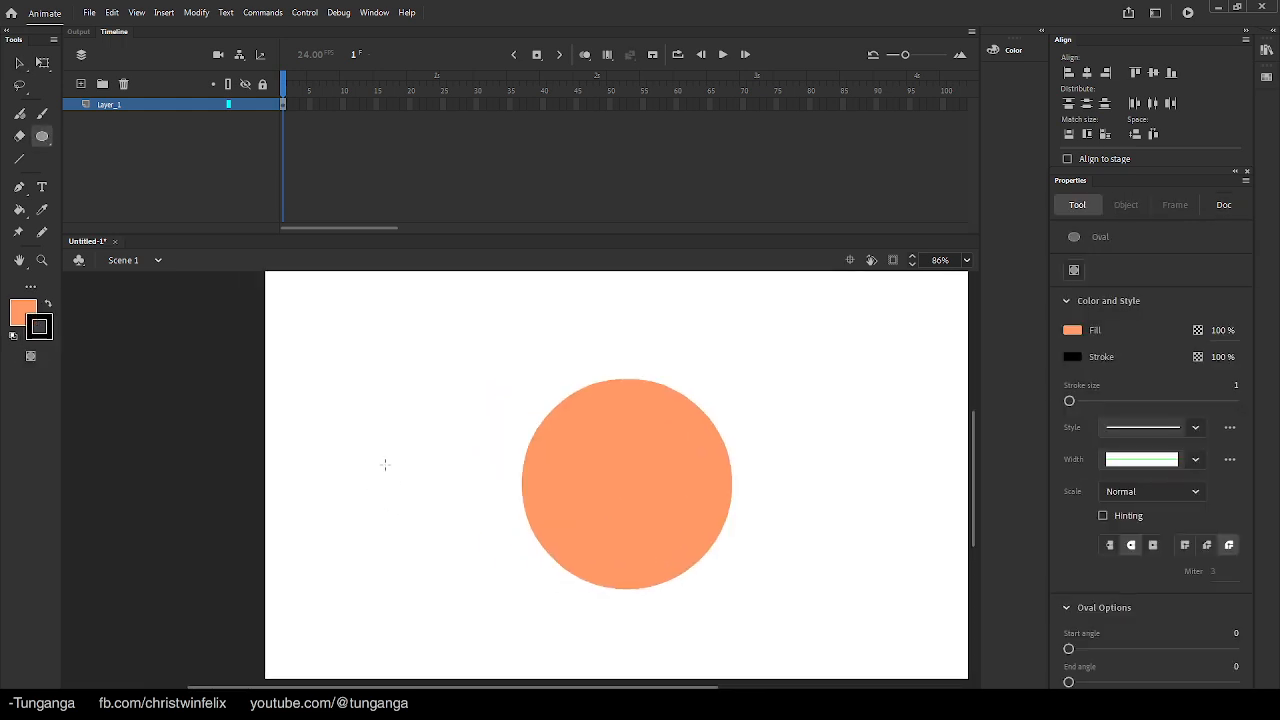
{"action": "left_click_drag", "start_coordinate": [369, 455], "coordinate": [436, 522]}
{"action": "key", "text": "v"}
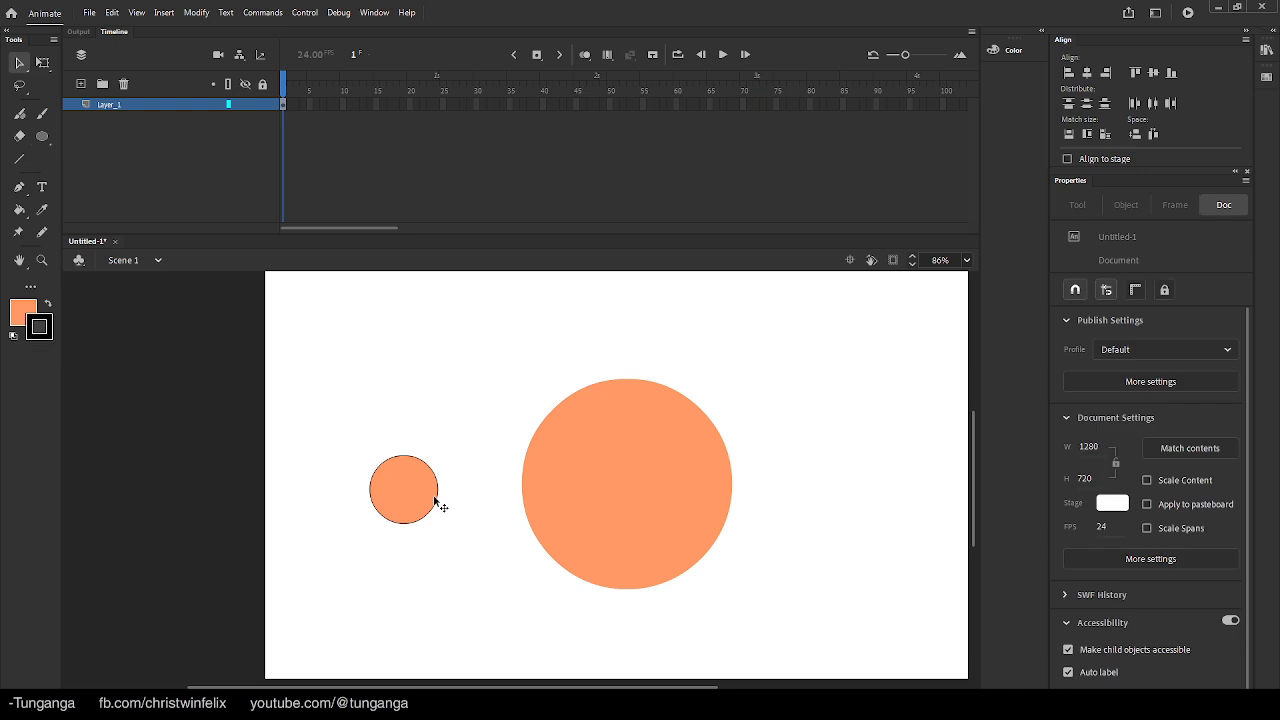
{"action": "left_click_drag", "start_coordinate": [620, 499], "coordinate": [838, 387]}
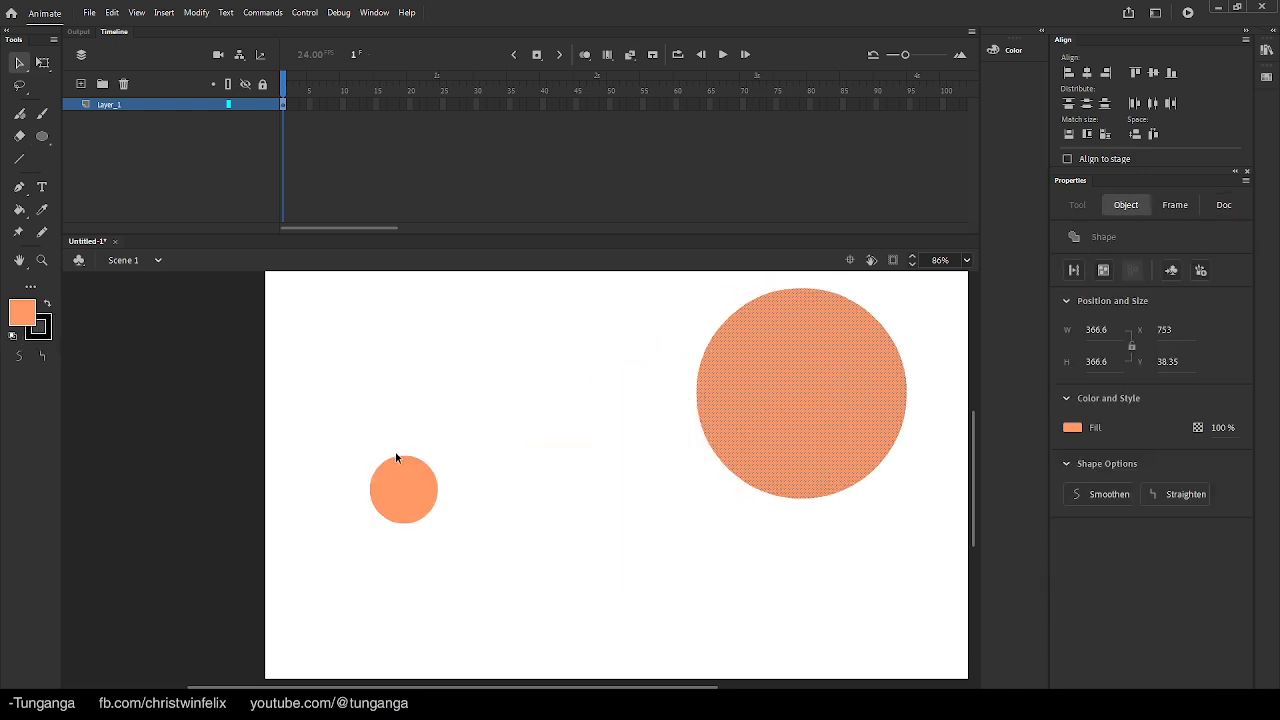
Duplicate the small orange circle and place the copy to its right
{"action": "left_click_drag", "start_coordinate": [392, 508], "coordinate": [598, 476]}
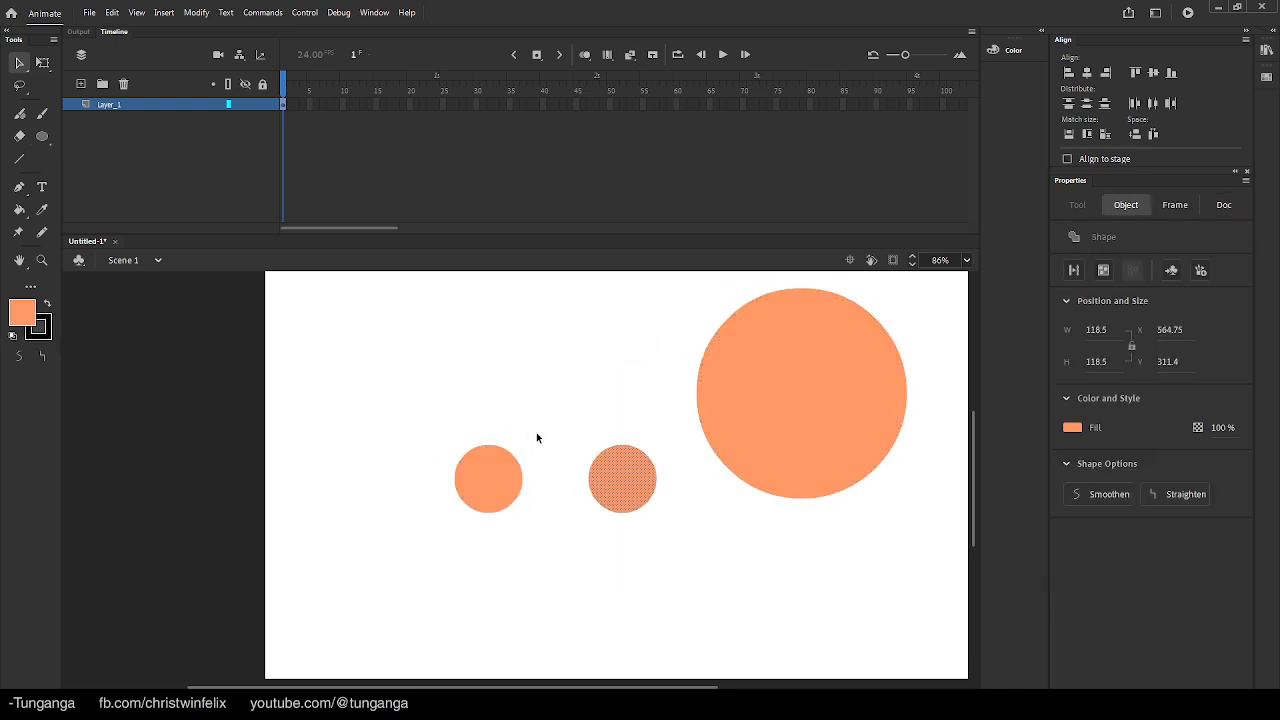
{"action": "key", "text": "ctrl+="}
{"action": "left_click", "coordinate": [535, 460]}
Draw an outline-free circle about 52 px wide below the left eye circle and copy it below the right one
{"action": "left_click_drag", "start_coordinate": [485, 571], "coordinate": [482, 513]}
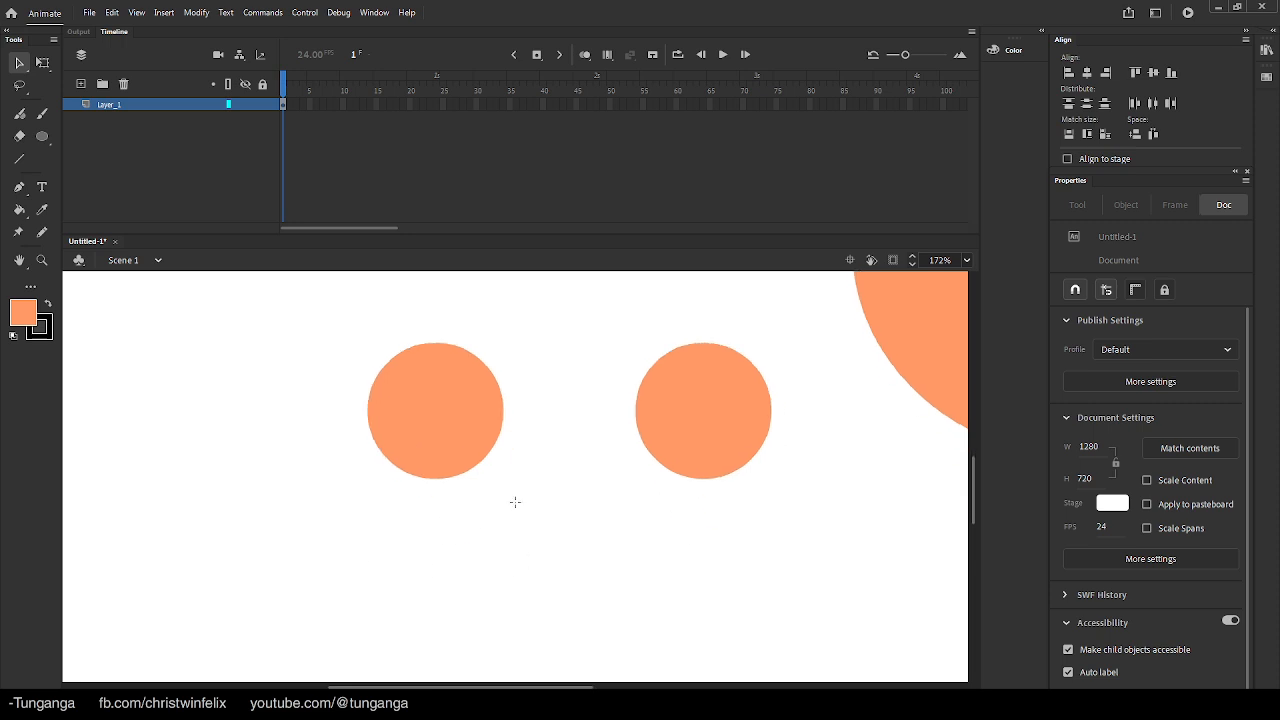
{"action": "key", "text": "o"}
{"action": "mouse_move", "coordinate": [435, 550]}
{"action": "left_mouse_down", "text": "alt+shift"}
{"action": "mouse_move", "coordinate": [457, 571]}
{"action": "mouse_move", "coordinate": [486, 549]}
{"action": "mouse_move", "coordinate": [665, 550]}
{"action": "left_mouse_up", "text": "alt+shift"}
{"action": "key", "text": "v"}
{"action": "left_click", "coordinate": [510, 580]}
{"action": "mouse_move", "coordinate": [510, 580]}
{"action": "left_mouse_down"}
{"action": "mouse_move", "coordinate": [509, 529]}
{"action": "mouse_move", "coordinate": [457, 550]}
{"action": "left_mouse_up"}
Draw a tiny outline-free circle below the left pupil circle
{"action": "key", "text": "o"}
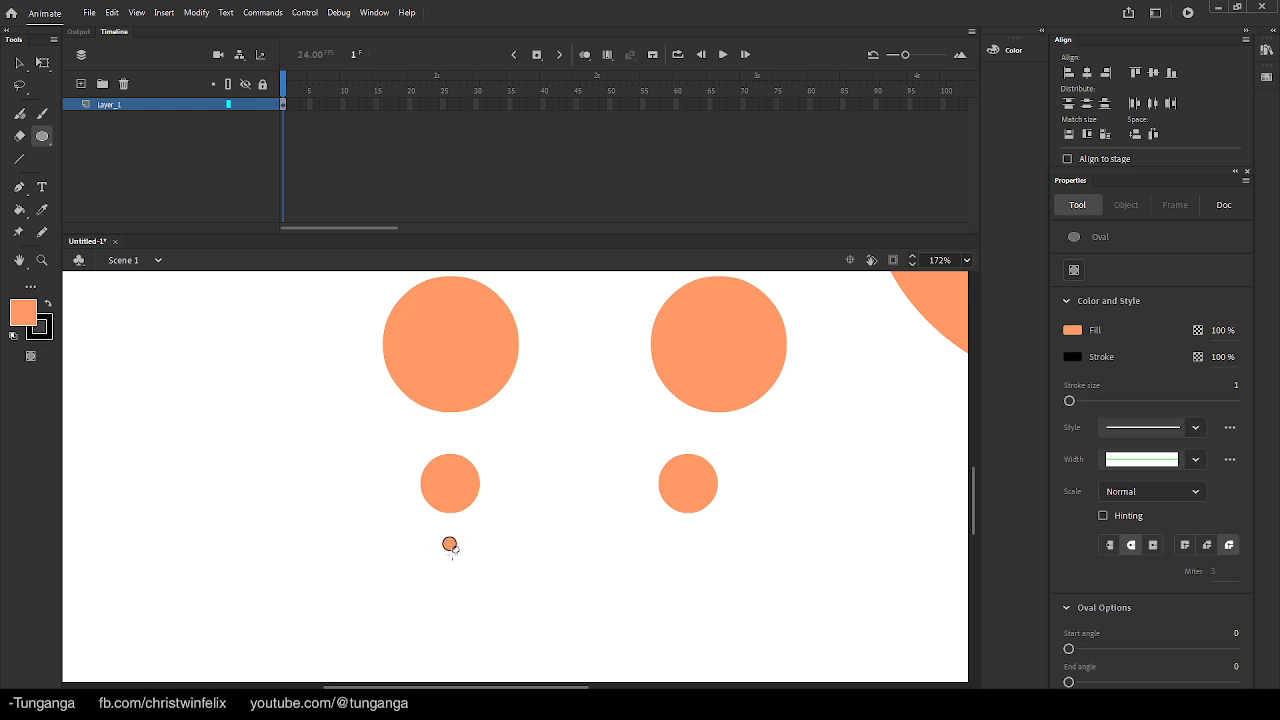
{"action": "key", "text": "v"}
{"action": "left_click_drag", "start_coordinate": [317, 469], "coordinate": [320, 501]}
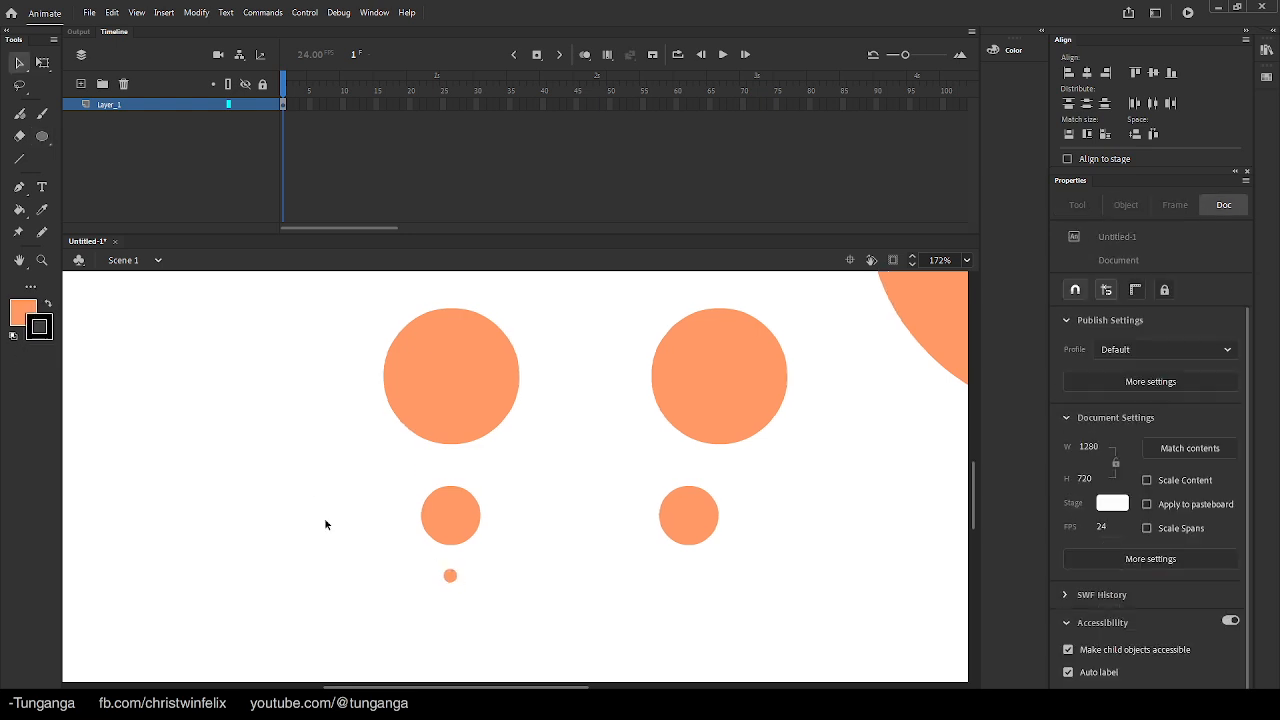
Fill both pupil circles with black #000000
{"action": "left_click", "coordinate": [20, 311]}
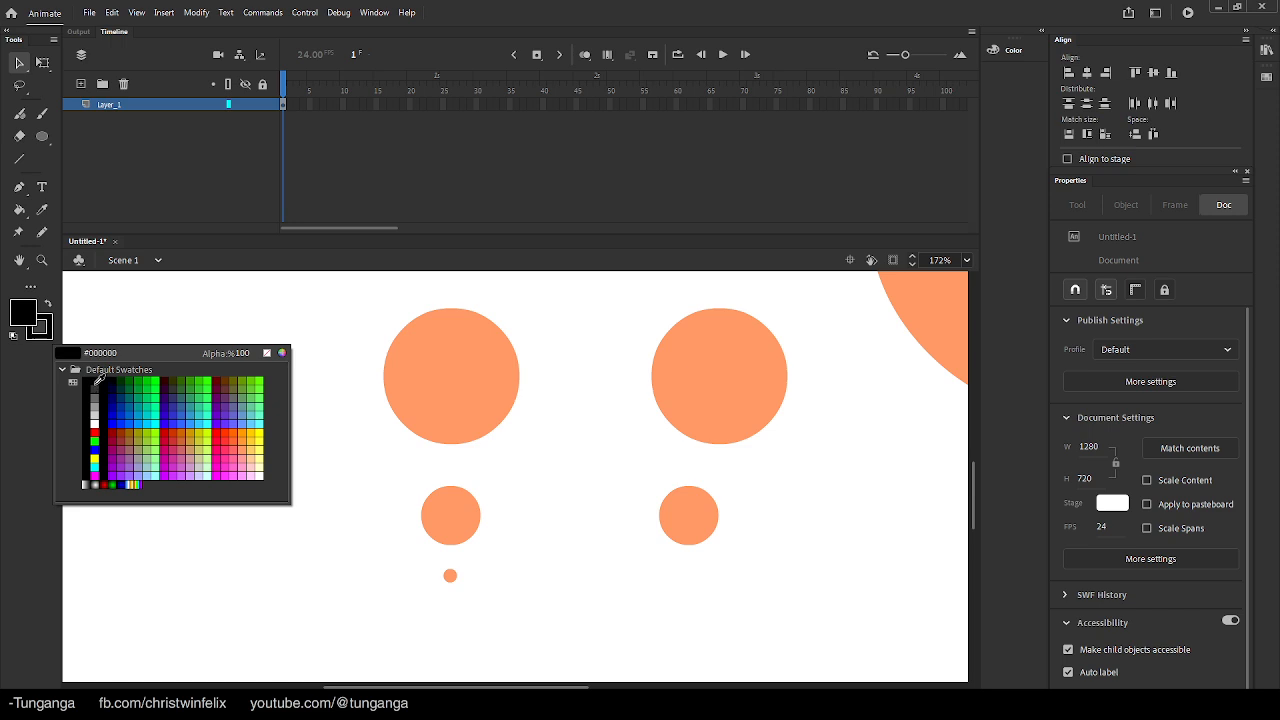
{"action": "left_click", "coordinate": [96, 378]}
{"action": "key", "text": "k"}
{"action": "left_click", "coordinate": [443, 506]}
{"action": "left_click", "coordinate": [688, 511]}
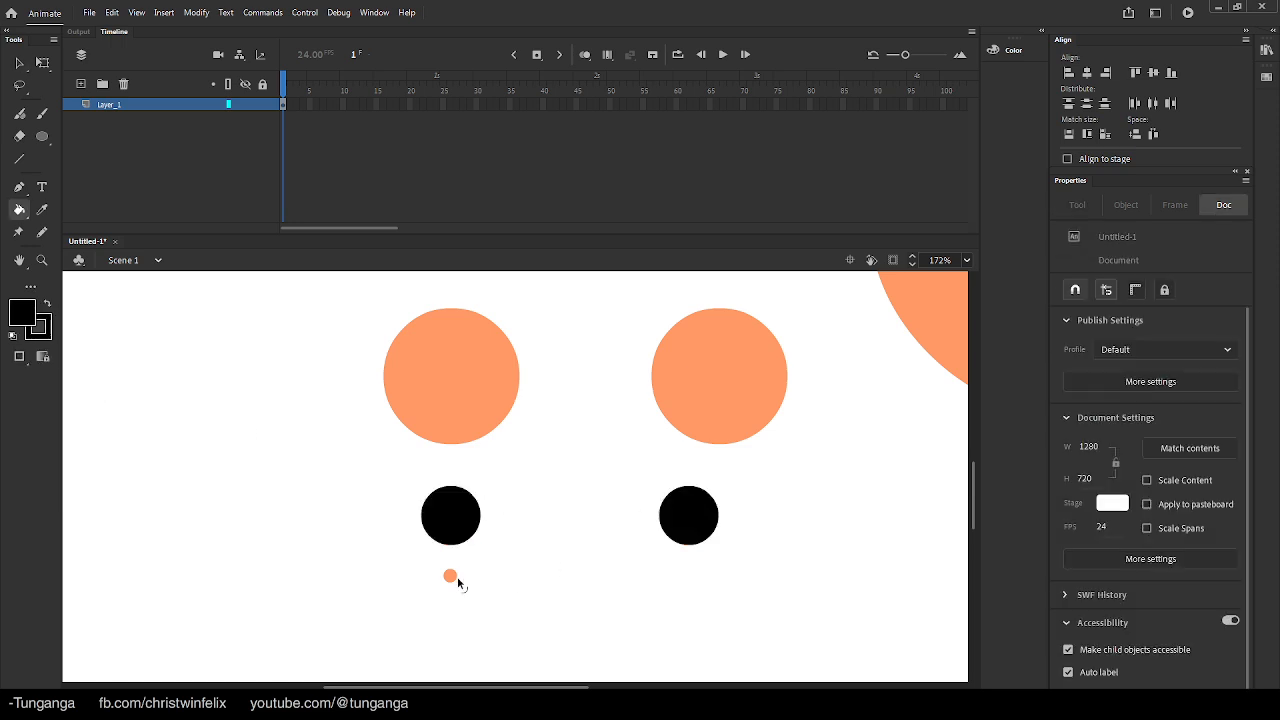
Fill the tiny circle below the left pupil with white
{"action": "key", "text": "v"}
{"action": "key", "text": "o"}
{"action": "key", "text": "i"}
{"action": "left_click", "coordinate": [494, 560]}
{"action": "left_click", "coordinate": [451, 578]}
Group the white dot and place a copy on the upper-left part of each black pupil
{"action": "key", "text": "v"}
{"action": "left_click", "coordinate": [451, 580]}
{"action": "key", "text": "ctrl+g"}
{"action": "left_click_drag", "start_coordinate": [451, 580], "coordinate": [684, 512]}
{"action": "left_click", "coordinate": [556, 510]}
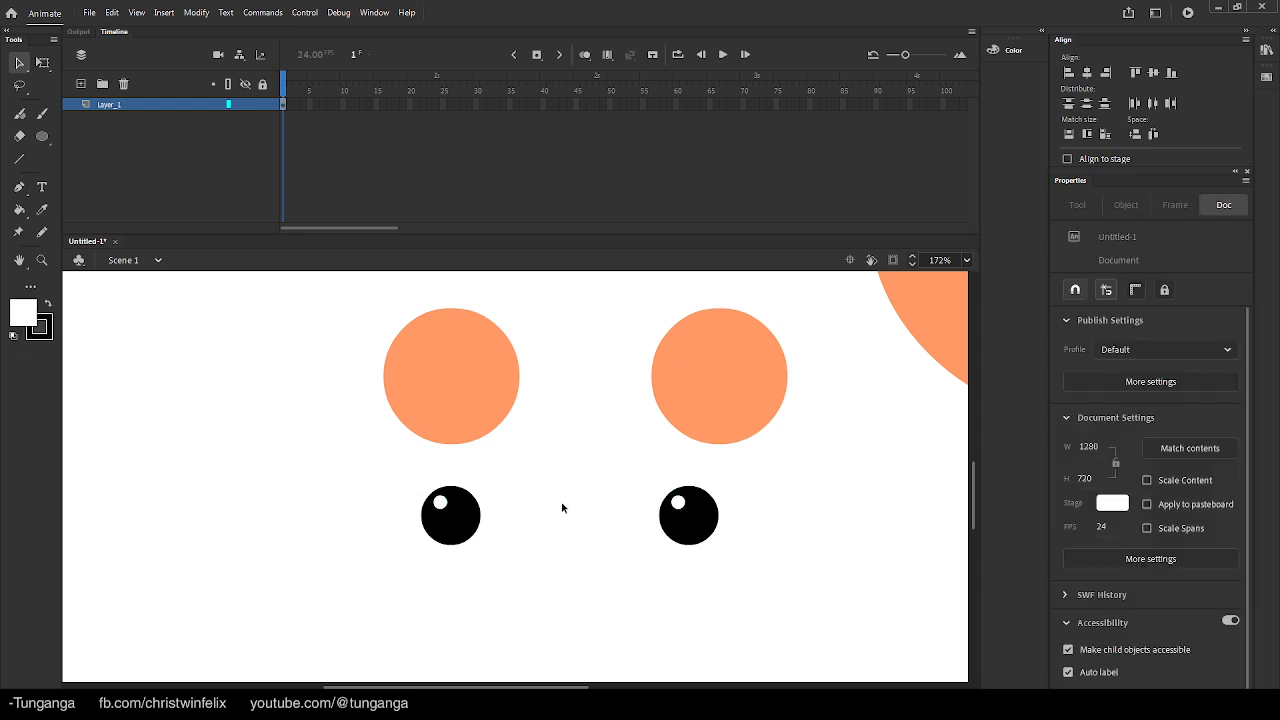
Convert the left pupil with its highlight into a graphic symbol named "R eyeball"
{"action": "left_click_drag", "start_coordinate": [362, 467], "coordinate": [528, 576]}
{"action": "key", "text": "F8"}
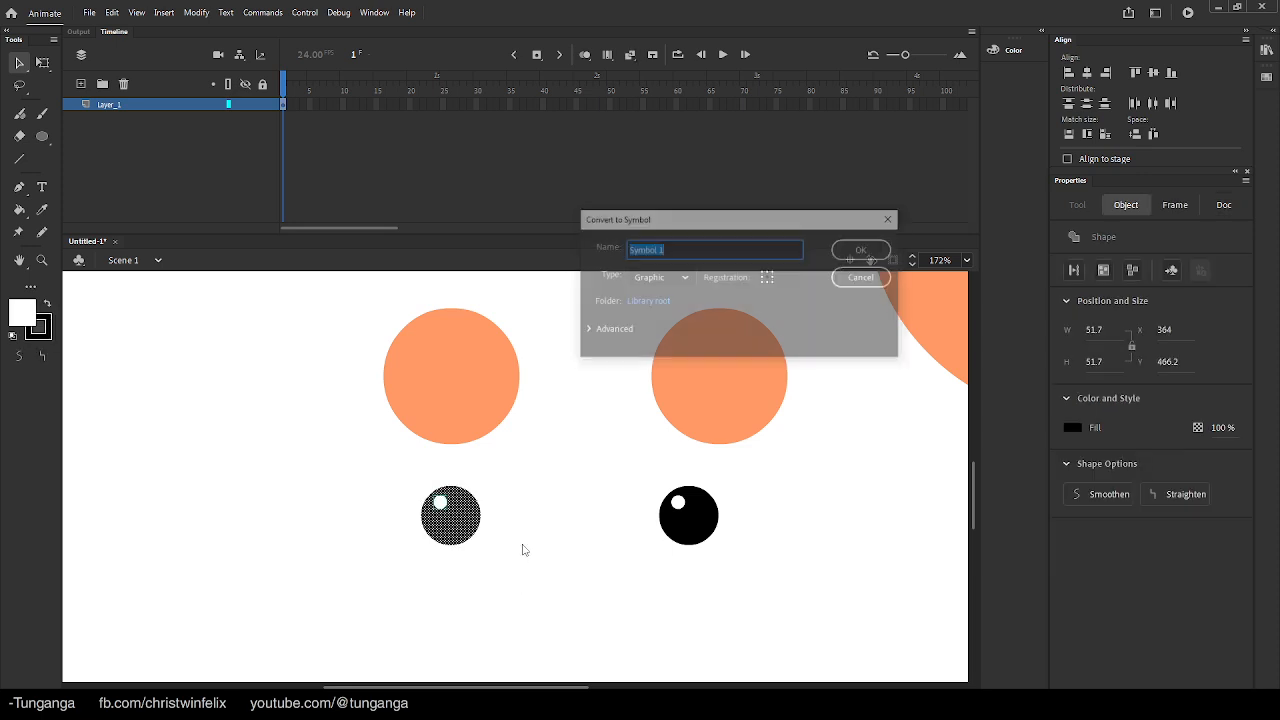
{"action": "type", "text": "R eyeball"}
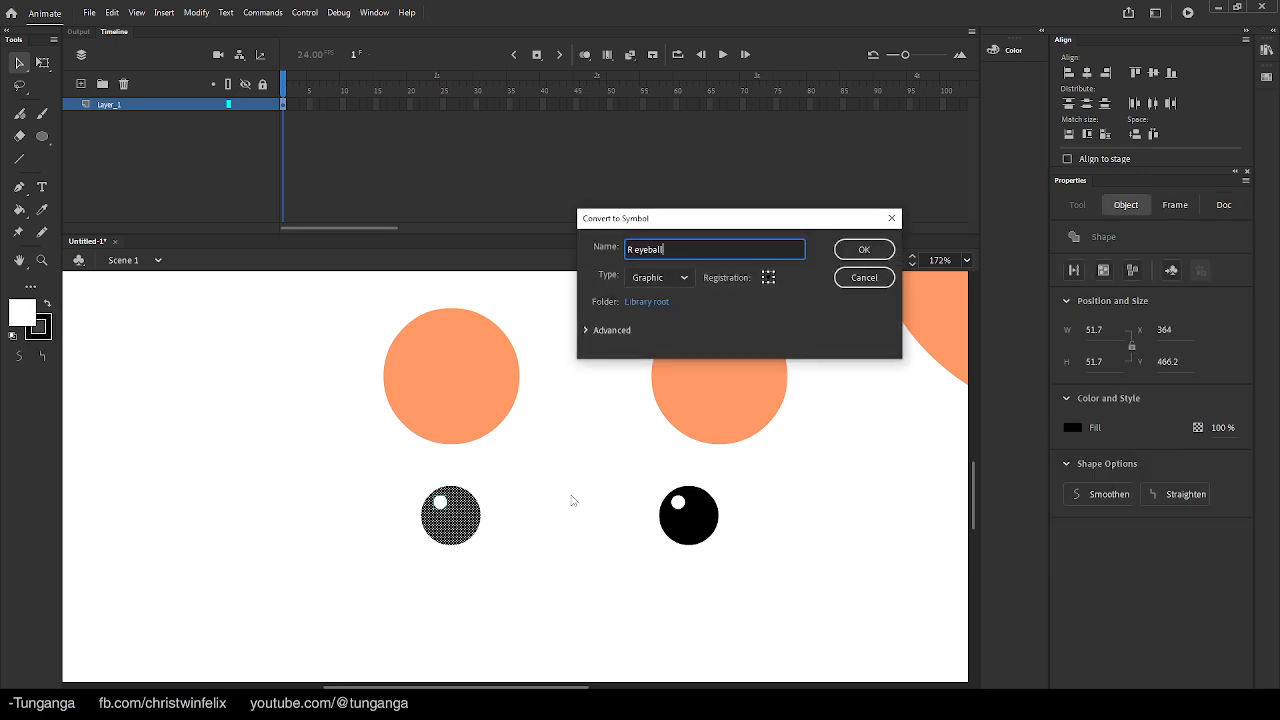
{"action": "key", "text": "Return"}
Convert the right pupil with its highlight into a graphic symbol named "L eyeball"
{"action": "left_click_drag", "start_coordinate": [645, 478], "coordinate": [734, 594]}
{"action": "key", "text": "F8"}
{"action": "type", "text": "L"}
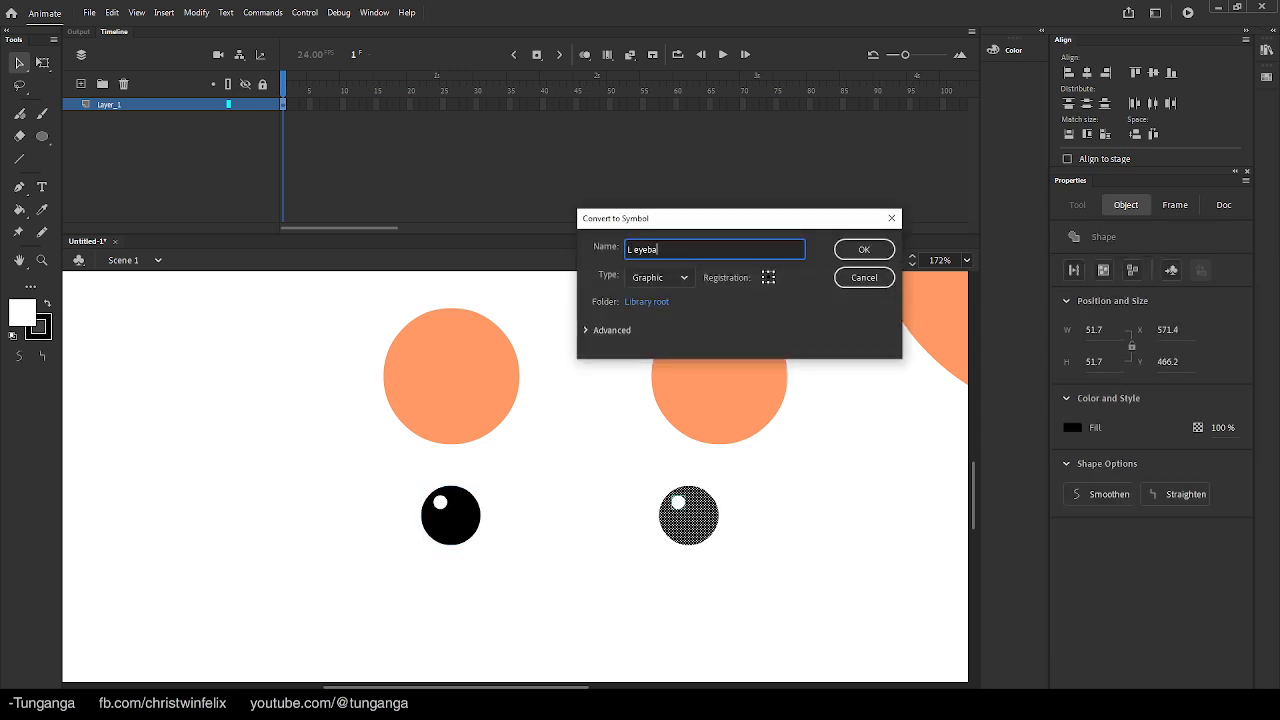
{"action": "key", "text": "Return"}
Fill the right eye circle with white and convert it into a graphic symbol named "L eye"
{"action": "scroll", "coordinate": [640, 540], "scroll_direction": "up", "scroll_amount": 2}
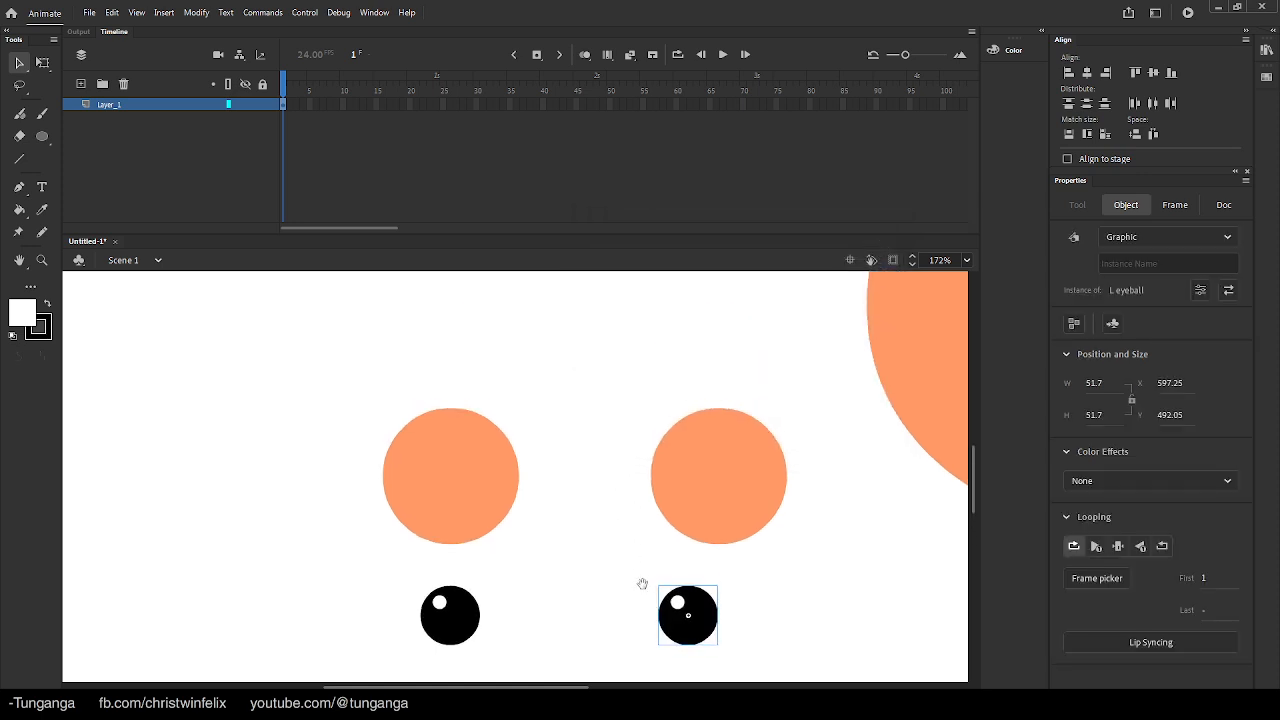
{"action": "left_click", "coordinate": [729, 472]}
{"action": "key", "text": "i"}
{"action": "left_click", "coordinate": [612, 440]}
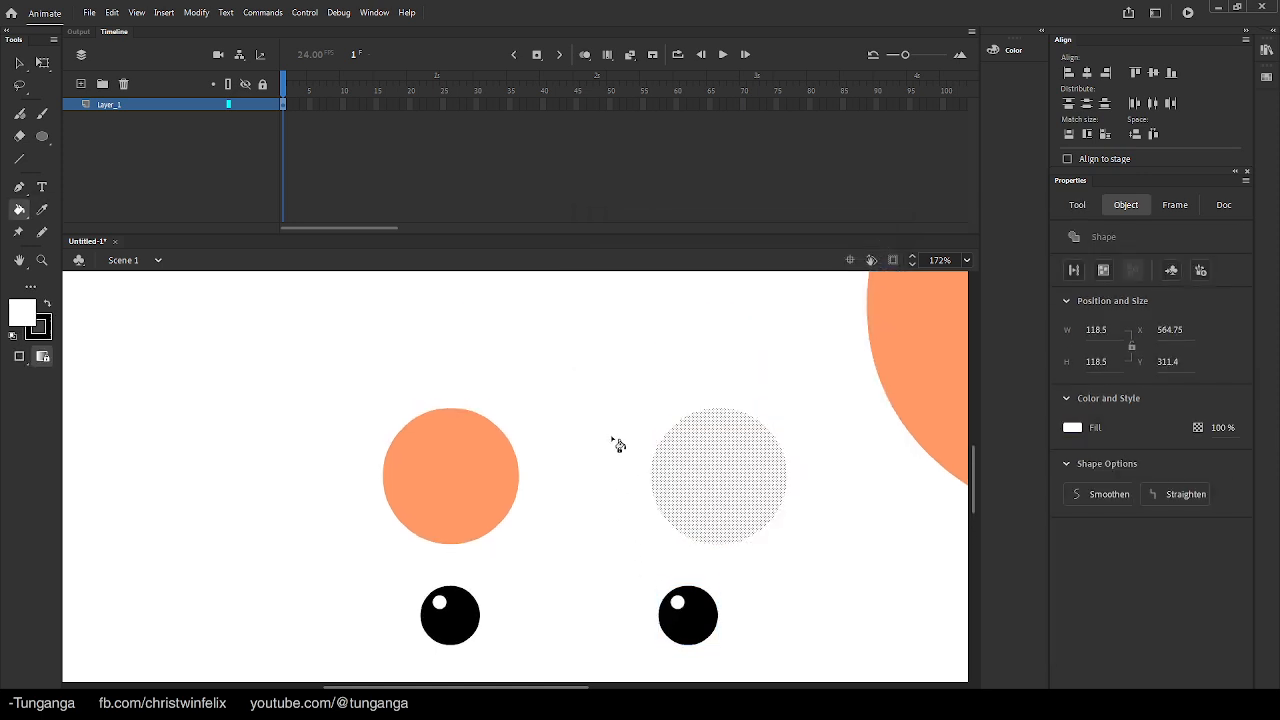
{"action": "key", "text": "F8"}
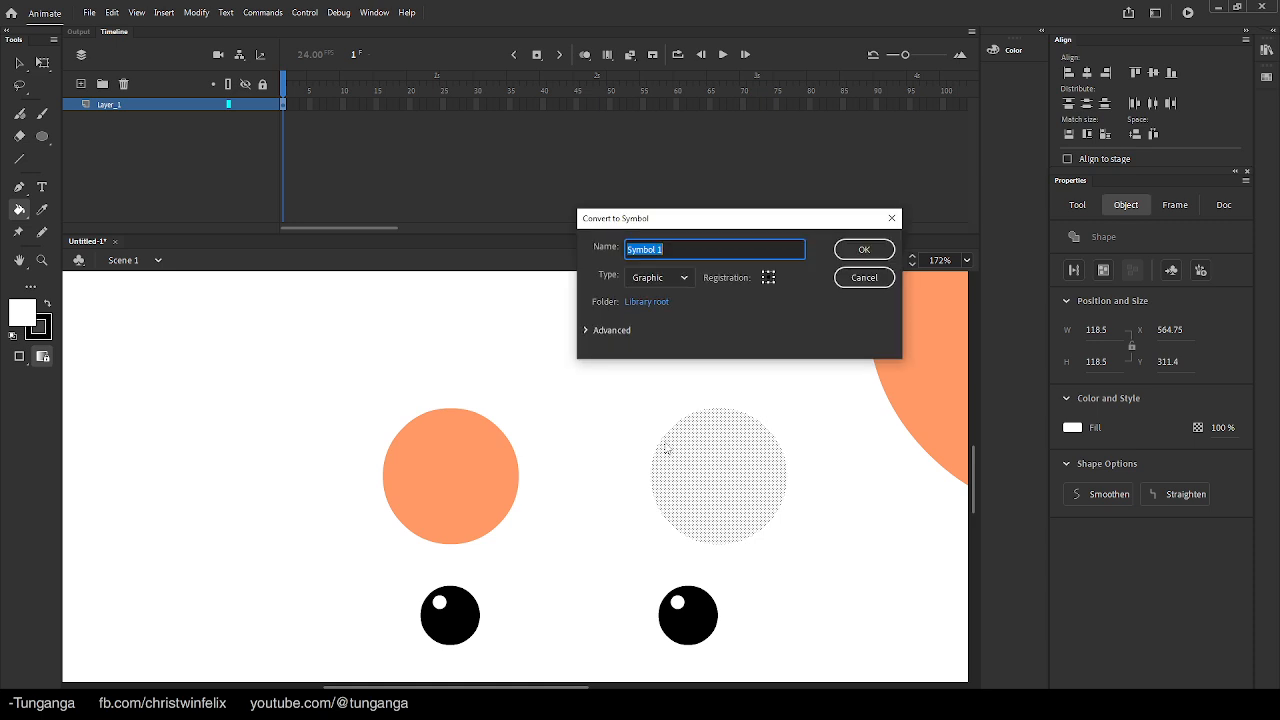
{"action": "type", "text": "L eye"}
{"action": "key", "text": "Return"}
Fill the left eye circle with white and convert it into a graphic symbol named "R eye"
{"action": "key", "text": "v"}
{"action": "left_click", "coordinate": [462, 461]}
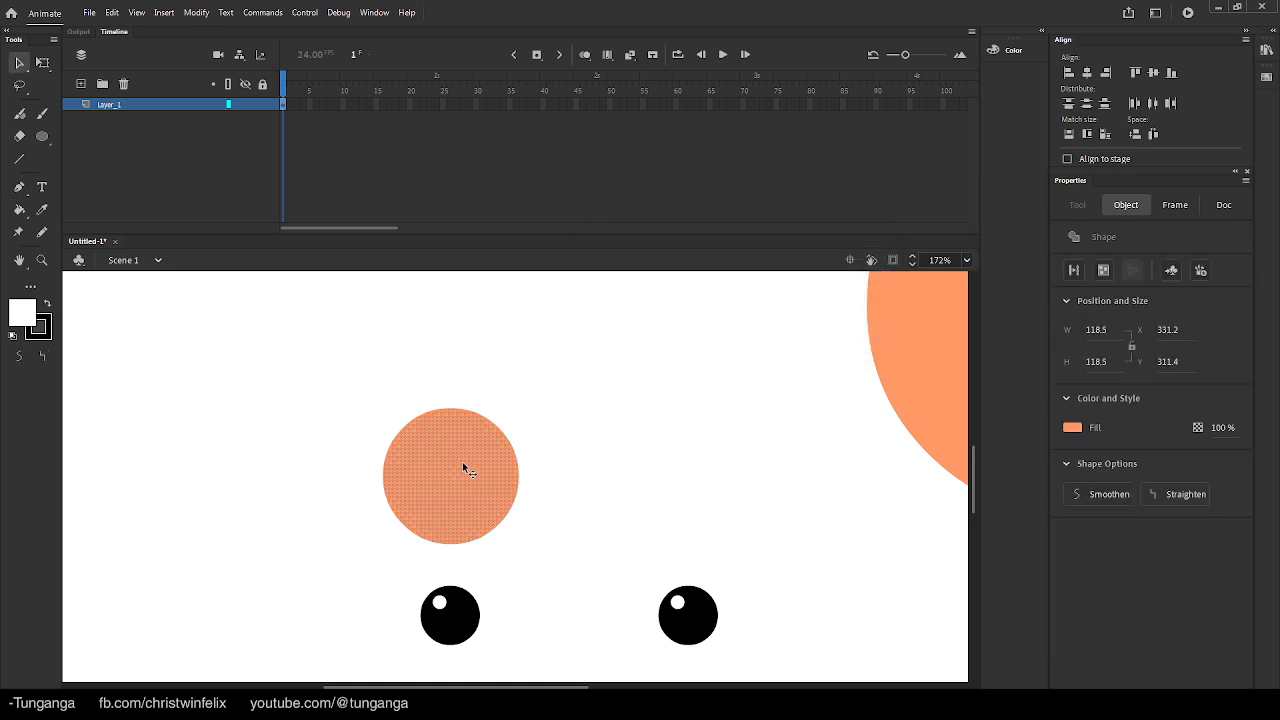
{"action": "key", "text": "k"}
{"action": "left_click", "coordinate": [509, 460]}
{"action": "key", "text": "v"}
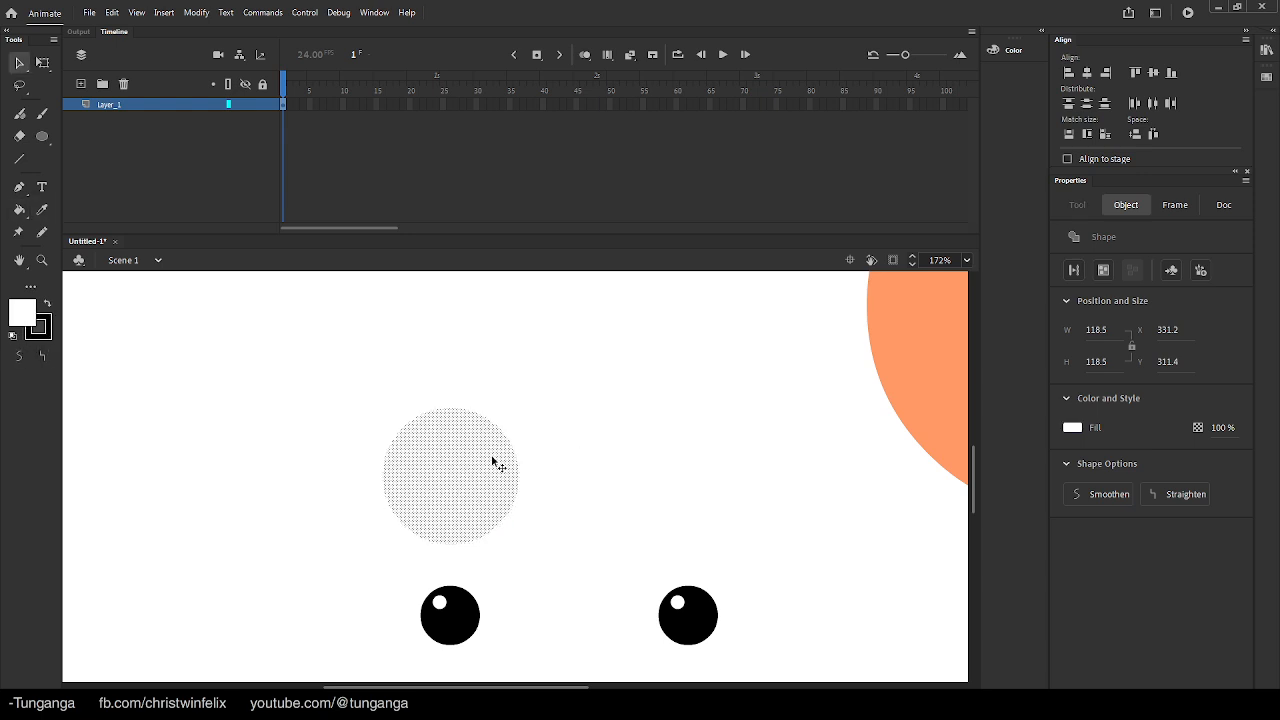
{"action": "key", "text": "F8"}
{"action": "type", "text": "R eye"}
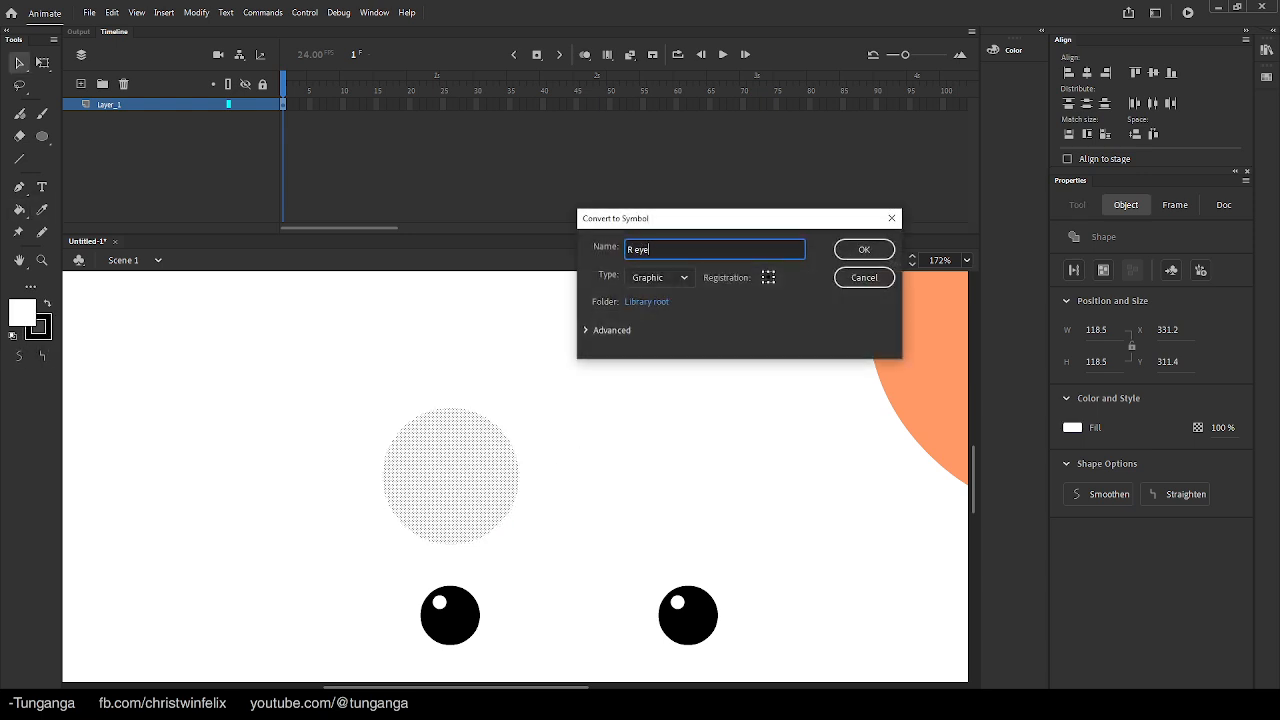
{"action": "key", "text": "Return"}
Place the two white eyes side by side on the large orange circle
{"action": "left_click", "coordinate": [611, 445], "text": "alt"}
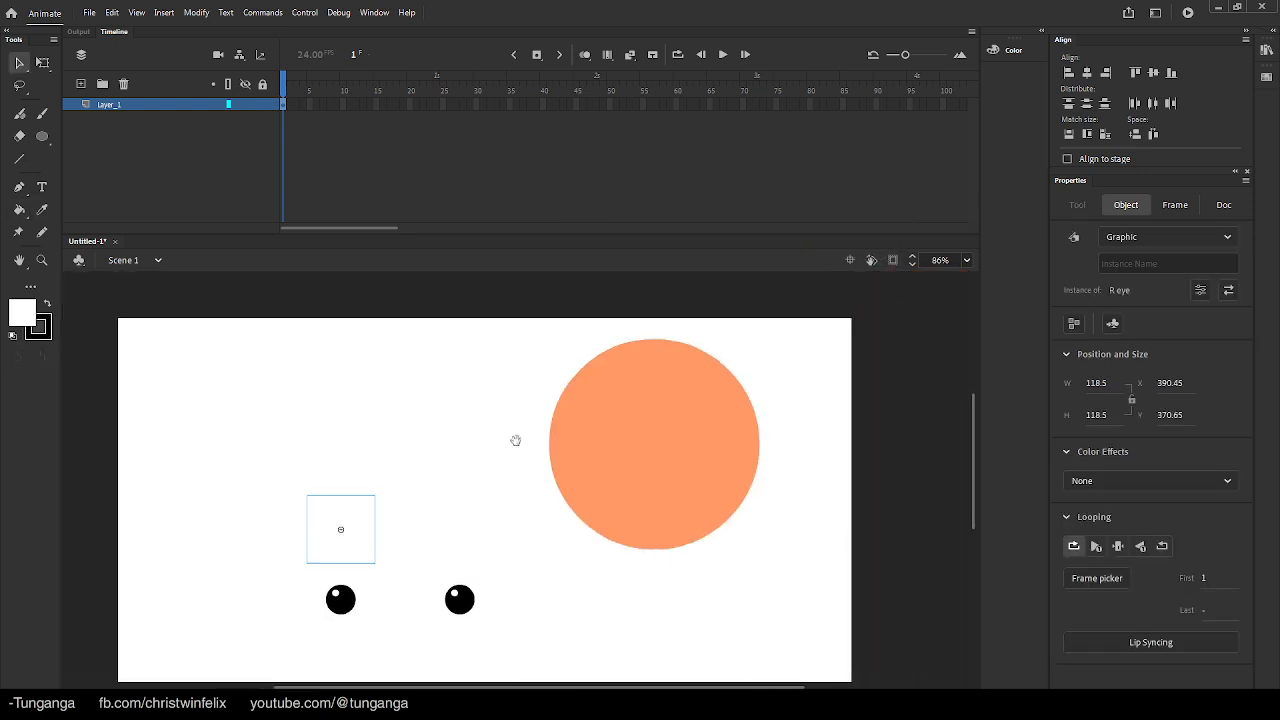
{"action": "left_click_drag", "start_coordinate": [266, 429], "coordinate": [694, 436]}
{"action": "left_click", "coordinate": [524, 445]}
{"action": "left_click_drag", "start_coordinate": [558, 447], "coordinate": [606, 446]}
Move both pupils up to the face at eye height and bring them forward in the stacking order
{"action": "left_click_drag", "start_coordinate": [287, 526], "coordinate": [660, 442]}
{"action": "right_click", "coordinate": [660, 442]}
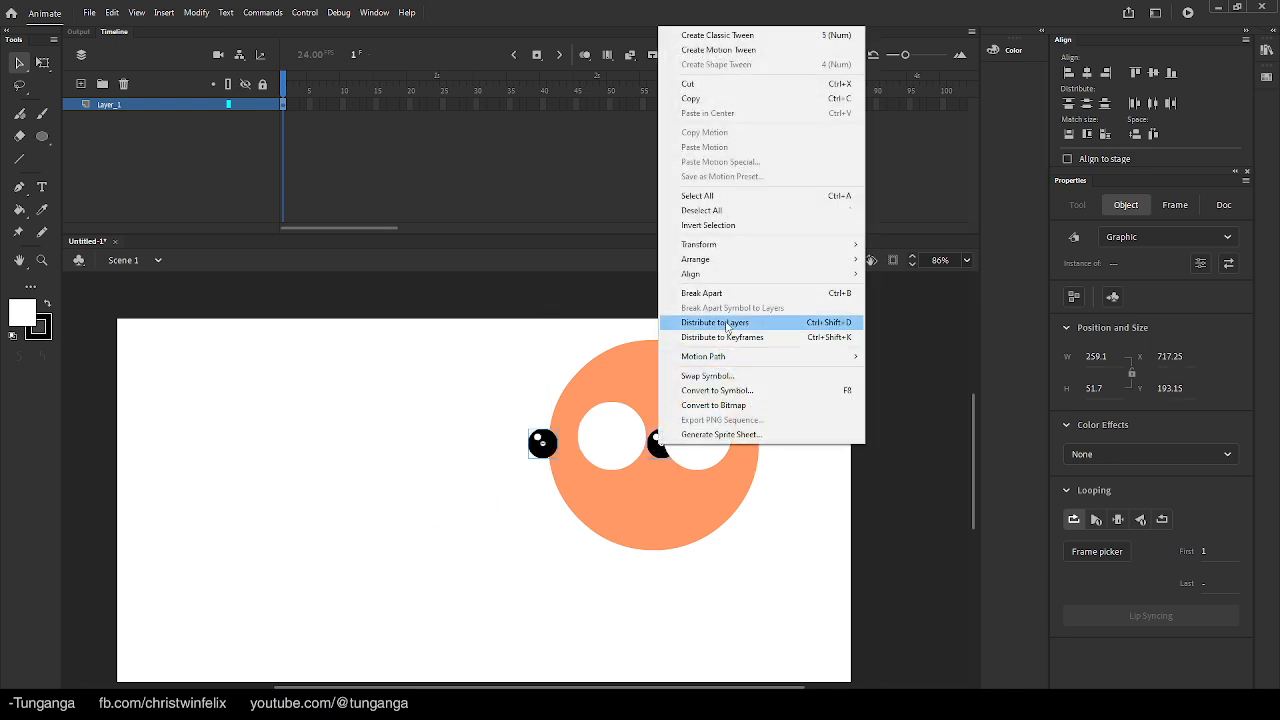
{"action": "mouse_move", "coordinate": [756, 259]}
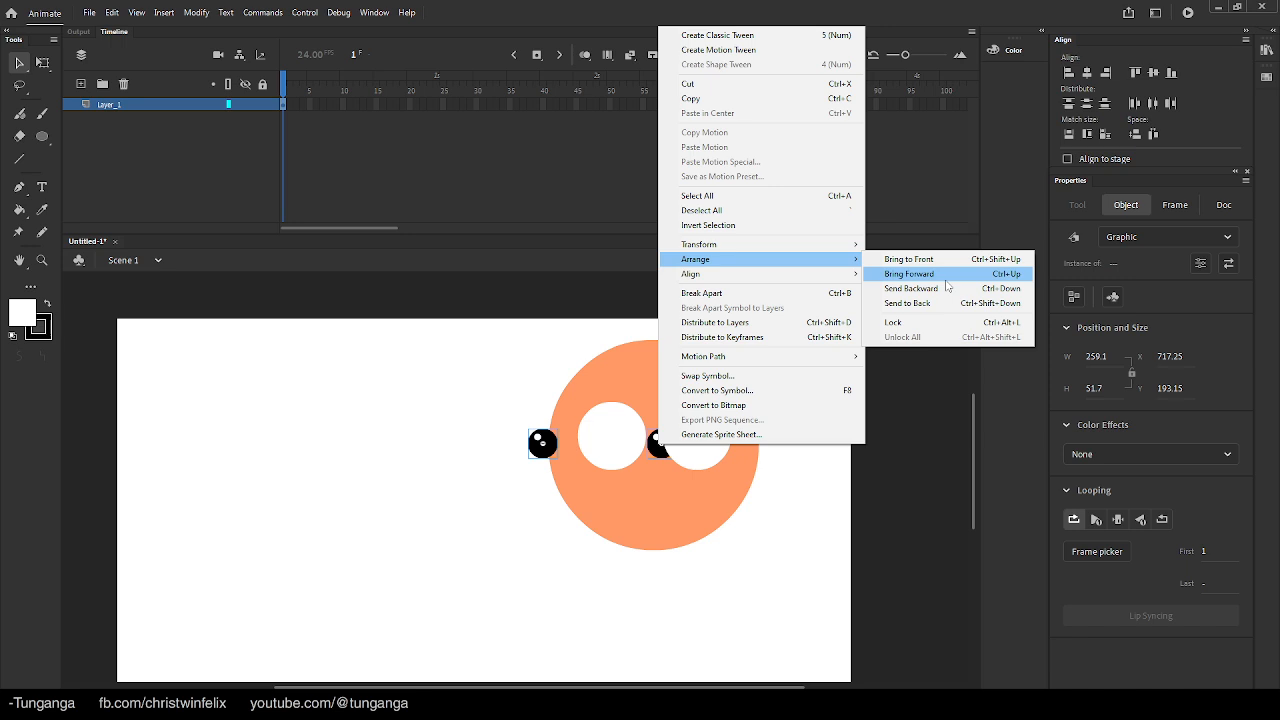
{"action": "left_click", "coordinate": [915, 273]}
Centre the L eyeball inside the right white eye
{"action": "key", "text": "ctrl+equal"}
{"action": "left_click_drag", "start_coordinate": [580, 503], "coordinate": [650, 488]}
{"action": "left_click", "coordinate": [375, 481]}
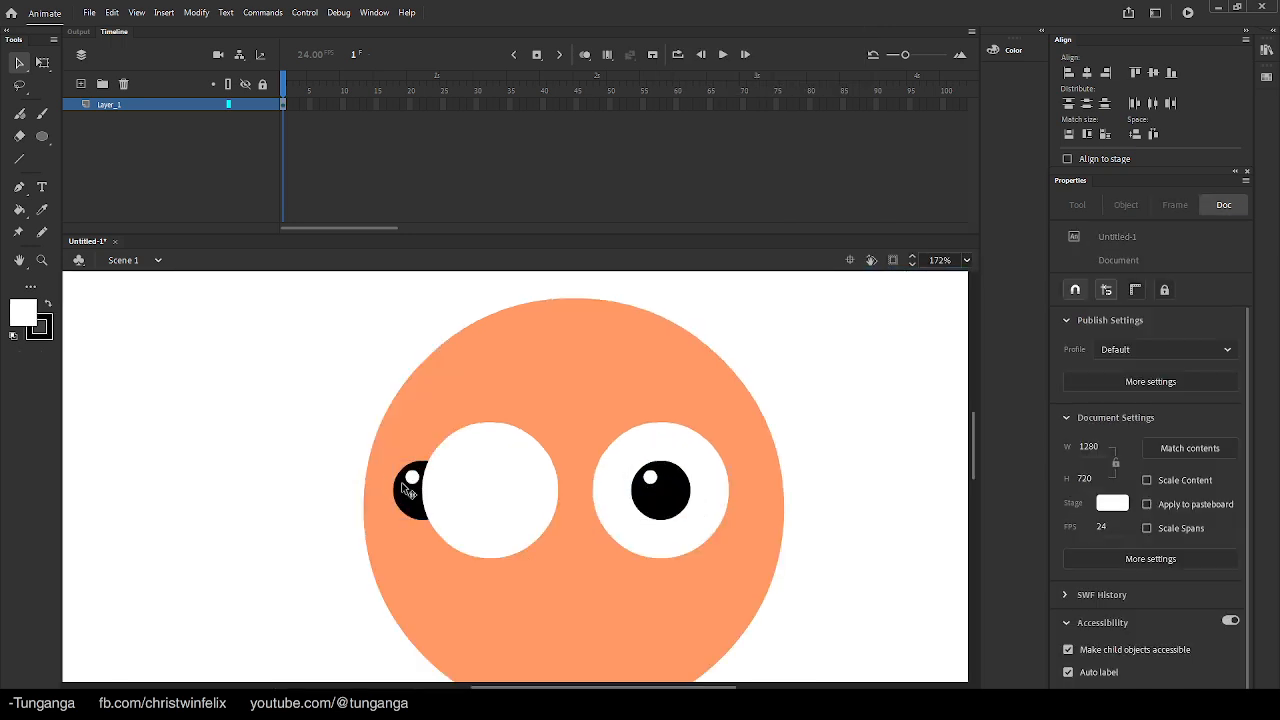
Bring the R eyeball forward in the stacking order and centre it inside the left white eye
{"action": "right_click", "coordinate": [407, 489]}
{"action": "mouse_move", "coordinate": [540, 398]}
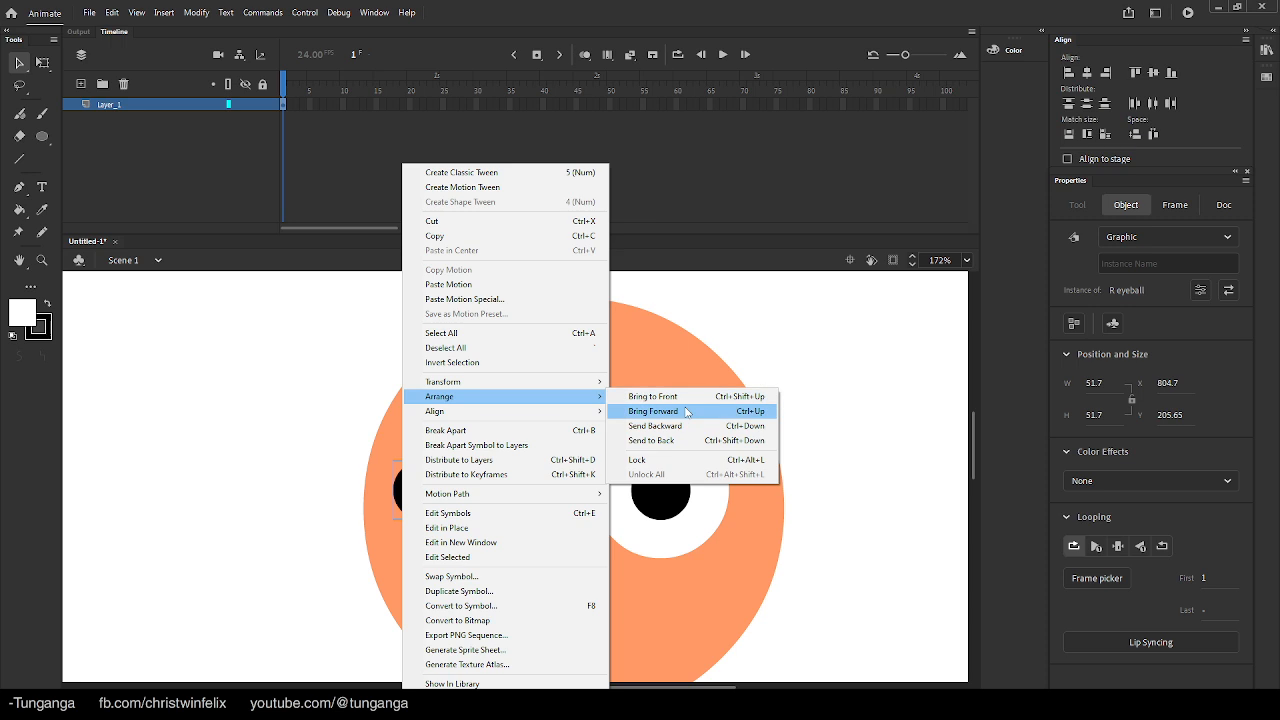
{"action": "left_click", "coordinate": [687, 411]}
{"action": "left_click_drag", "start_coordinate": [431, 491], "coordinate": [497, 497]}
{"action": "left_click", "coordinate": [290, 408]}
Shift both pupils slightly inward toward the middle of the face
{"action": "scroll", "coordinate": [482, 418], "scroll_direction": "down", "scroll_amount": 3}
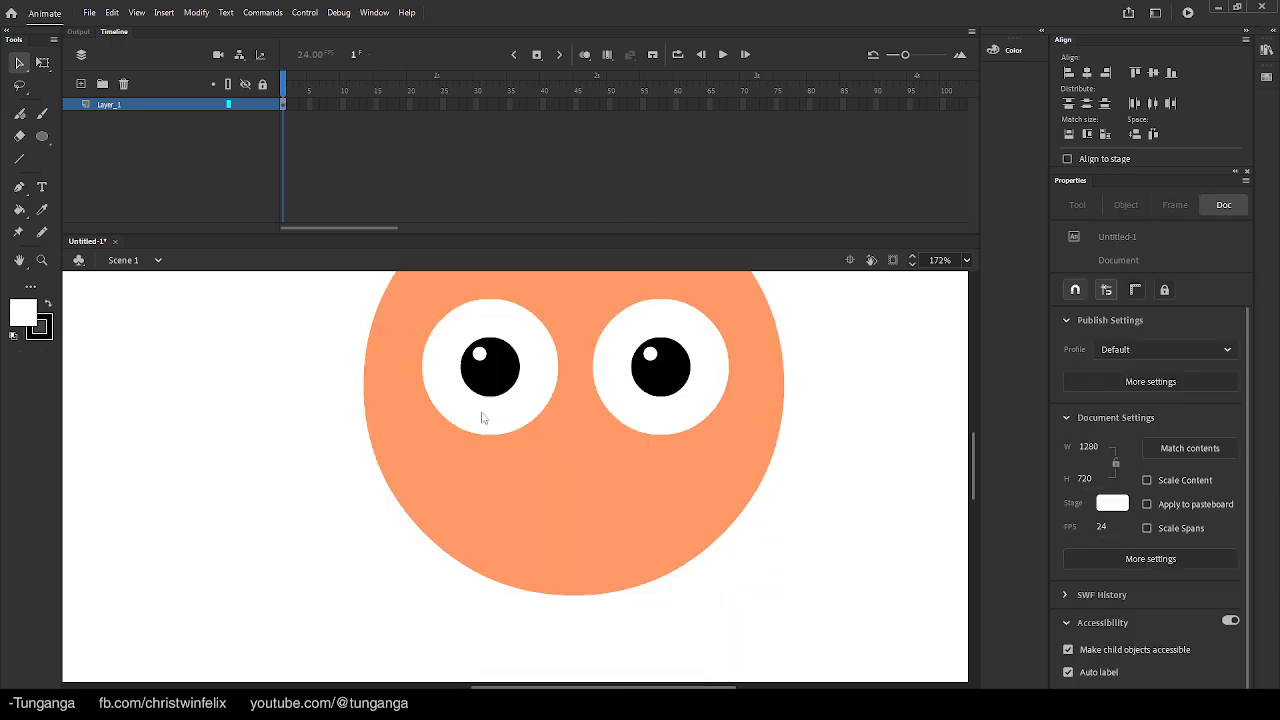
{"action": "scroll", "coordinate": [535, 400], "scroll_direction": "up", "scroll_amount": 2}
{"action": "left_click_drag", "start_coordinate": [497, 432], "coordinate": [512, 432]}
{"action": "left_click_drag", "start_coordinate": [660, 431], "coordinate": [643, 431]}
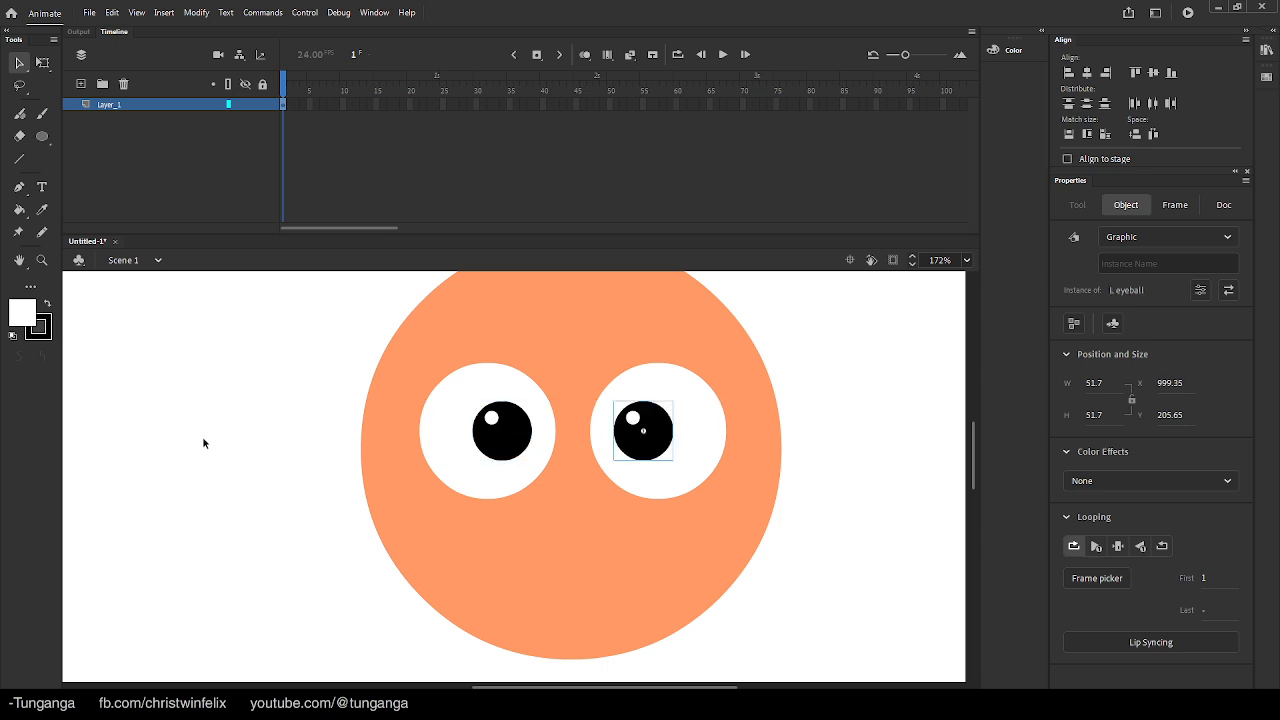
{"action": "left_click", "coordinate": [202, 435]}
Move both pupils together slightly downward within the eyes
{"action": "scroll", "coordinate": [494, 457], "scroll_direction": "up", "scroll_amount": 1}
{"action": "left_click", "coordinate": [495, 460]}
{"action": "left_click", "coordinate": [622, 461], "text": "shift"}
{"action": "left_click_drag", "start_coordinate": [631, 458], "coordinate": [631, 469]}
{"action": "left_click", "coordinate": [223, 435]}
Draw a white circle about 133 px wide beside the face as the base for the mouth
{"action": "left_click_drag", "start_coordinate": [255, 540], "coordinate": [357, 486]}
{"action": "key", "text": "o"}
{"action": "left_click_drag", "start_coordinate": [257, 414], "coordinate": [409, 567]}
{"action": "key", "text": "v"}
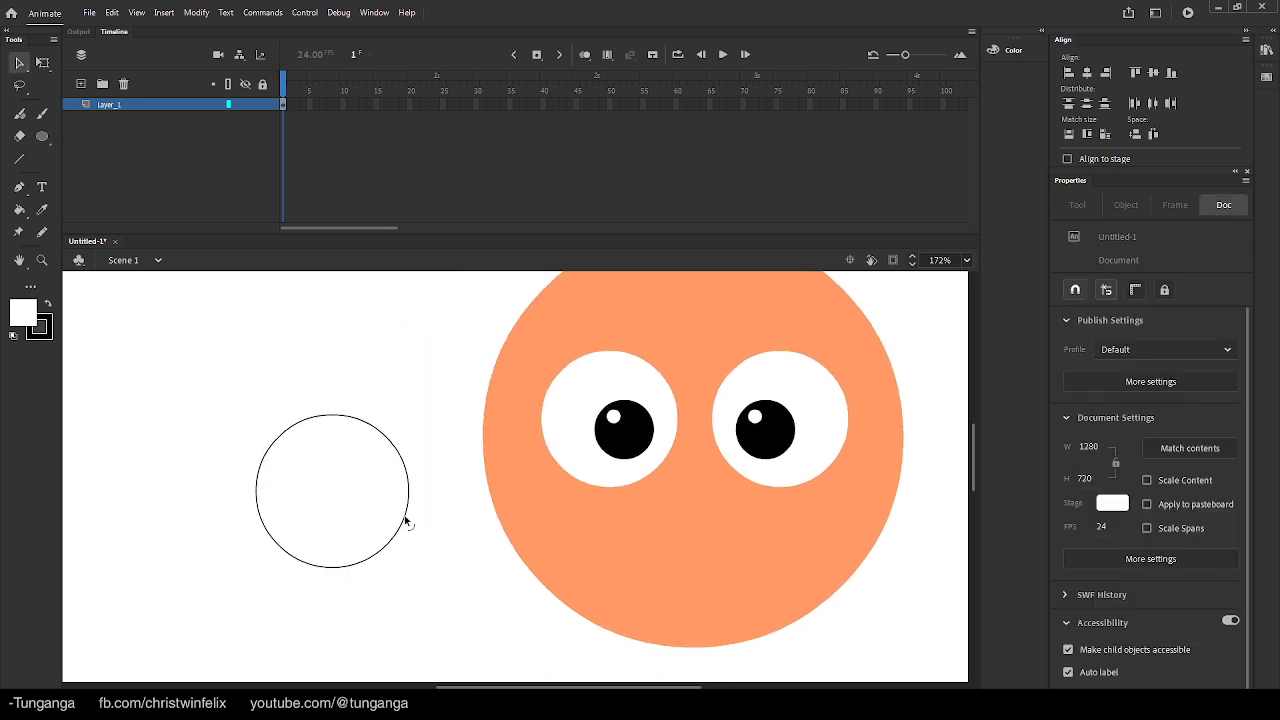
Recolor the mouth circle's fill to dark red 770900
{"action": "left_click", "coordinate": [271, 474]}
{"action": "left_click", "coordinate": [30, 318]}
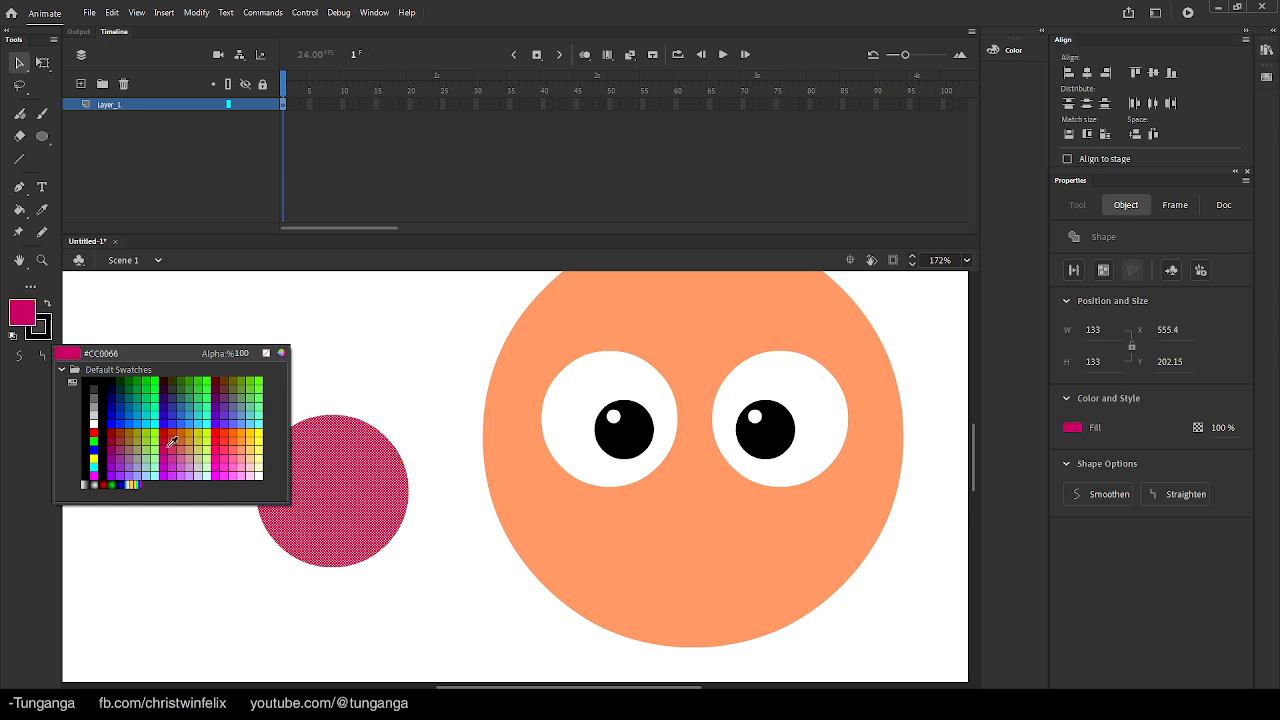
{"action": "left_click", "coordinate": [170, 437]}
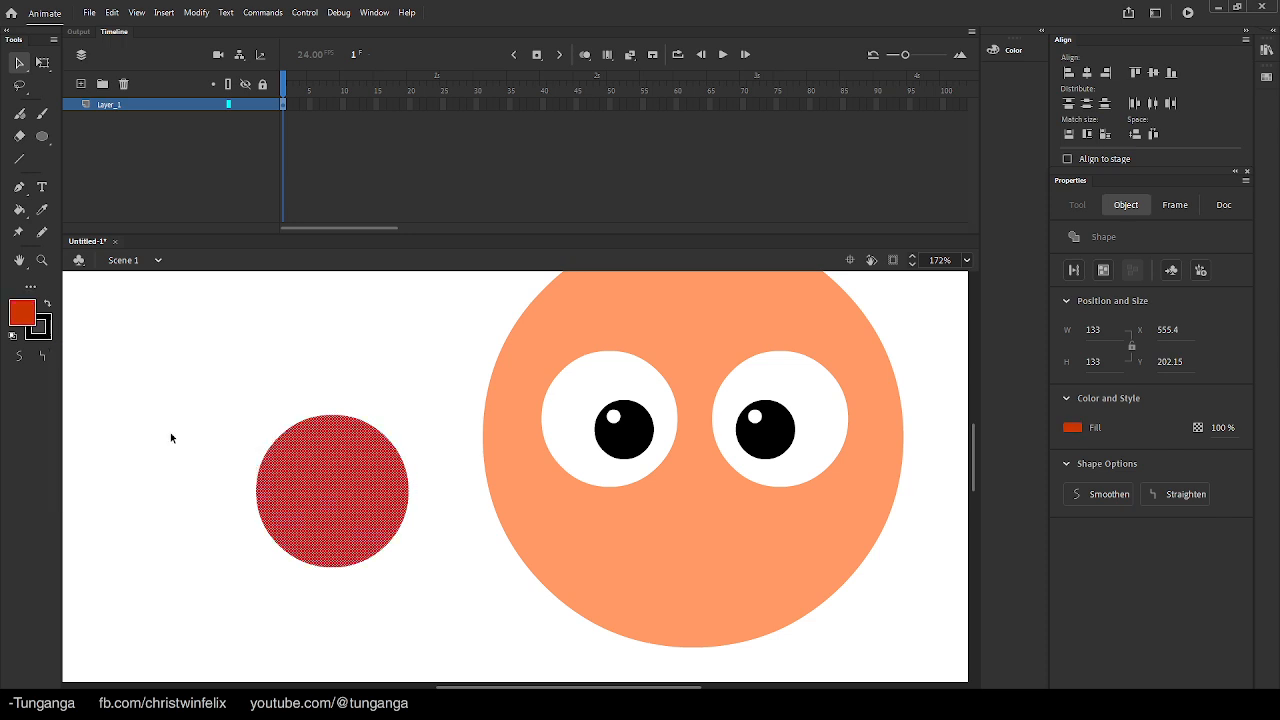
{"action": "left_click", "coordinate": [1008, 50]}
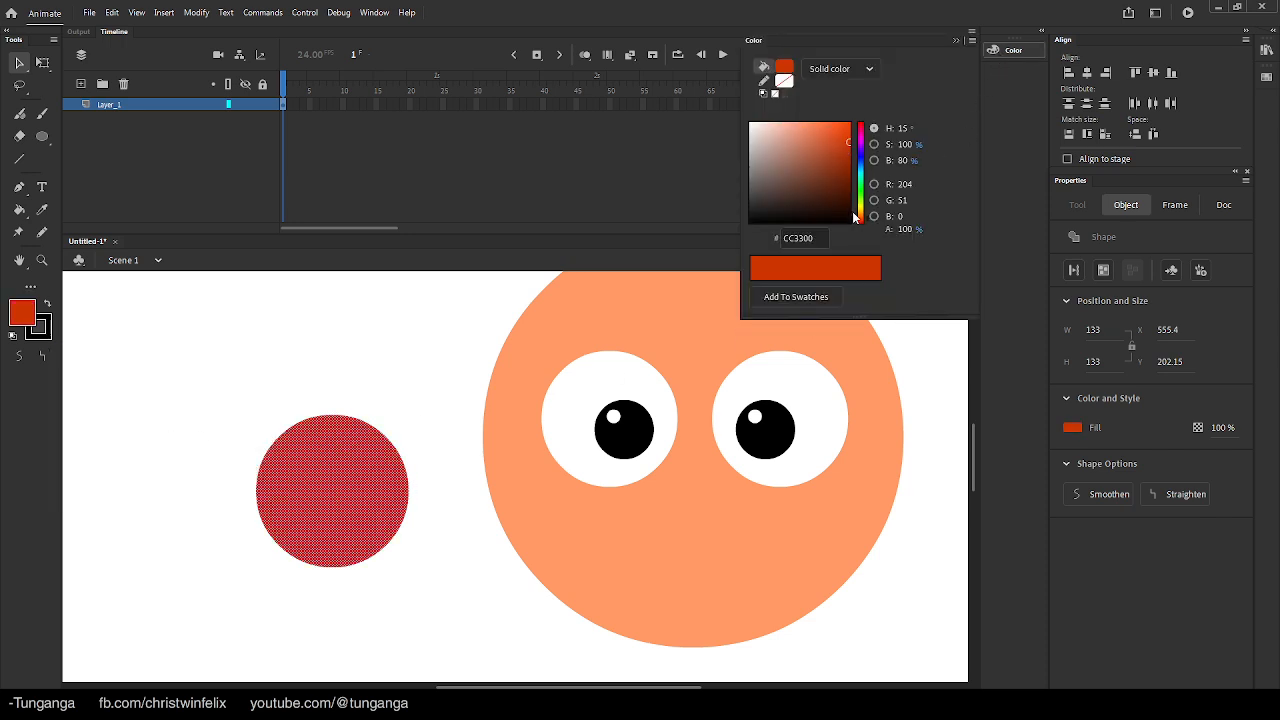
{"action": "left_click_drag", "start_coordinate": [853, 213], "coordinate": [855, 223]}
{"action": "left_click_drag", "start_coordinate": [838, 167], "coordinate": [854, 176]}
Delete the upper half of the dark red circle and fill the remaining half's top strip with white as teeth
{"action": "left_click_drag", "start_coordinate": [193, 389], "coordinate": [424, 496]}
{"action": "key", "text": "Delete"}
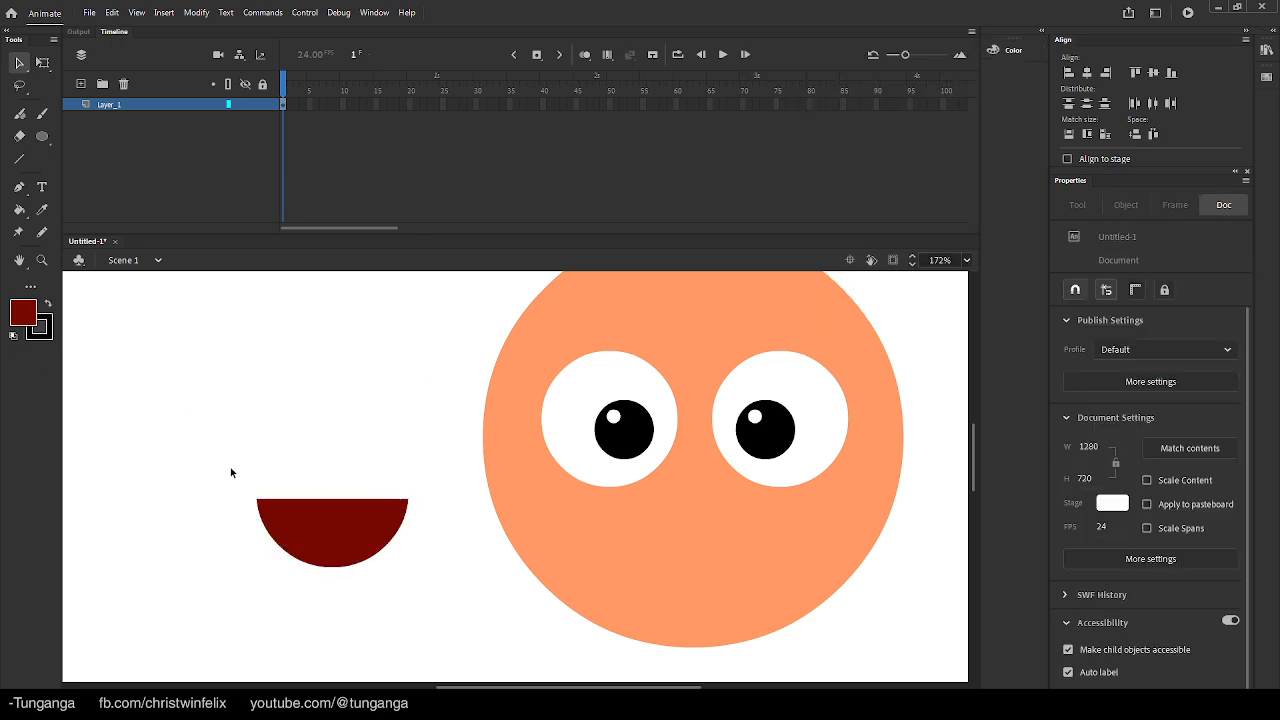
{"action": "left_click_drag", "start_coordinate": [233, 474], "coordinate": [430, 521]}
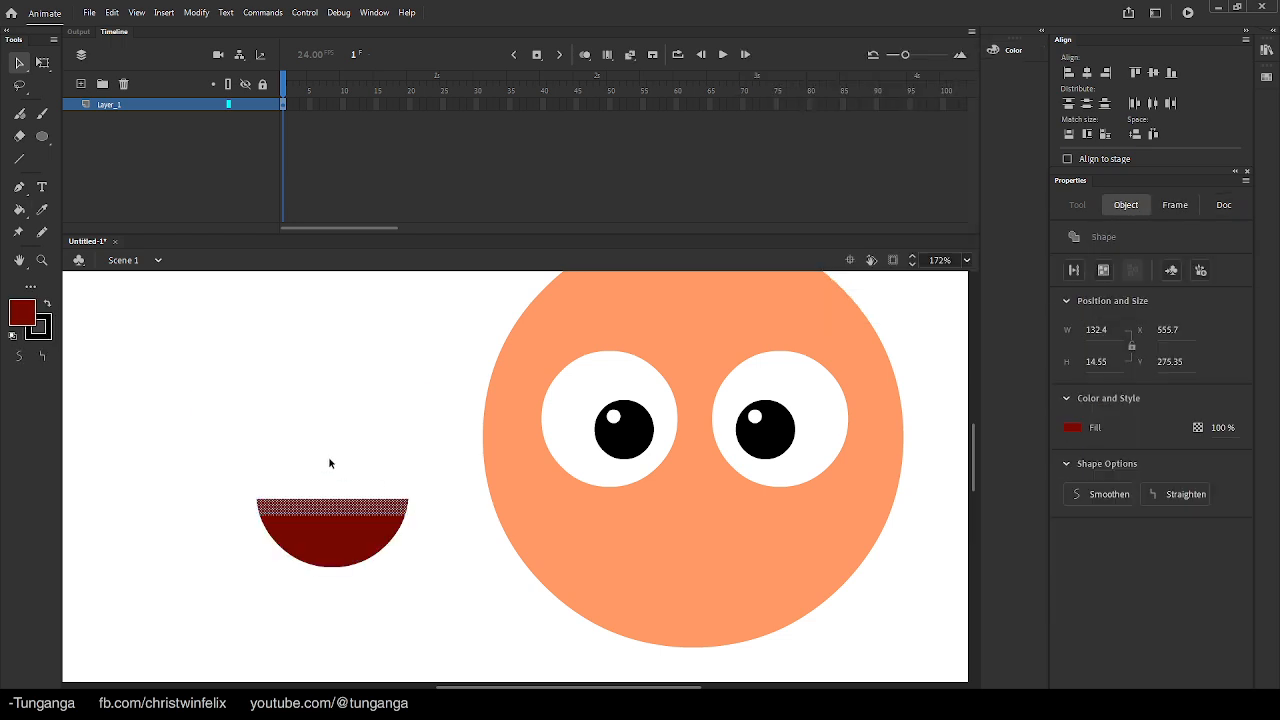
{"action": "key", "text": "i"}
{"action": "left_click", "coordinate": [352, 458]}
{"action": "key", "text": "v"}
{"action": "left_click_drag", "start_coordinate": [258, 596], "coordinate": [420, 548]}
{"action": "left_click", "coordinate": [1013, 49]}
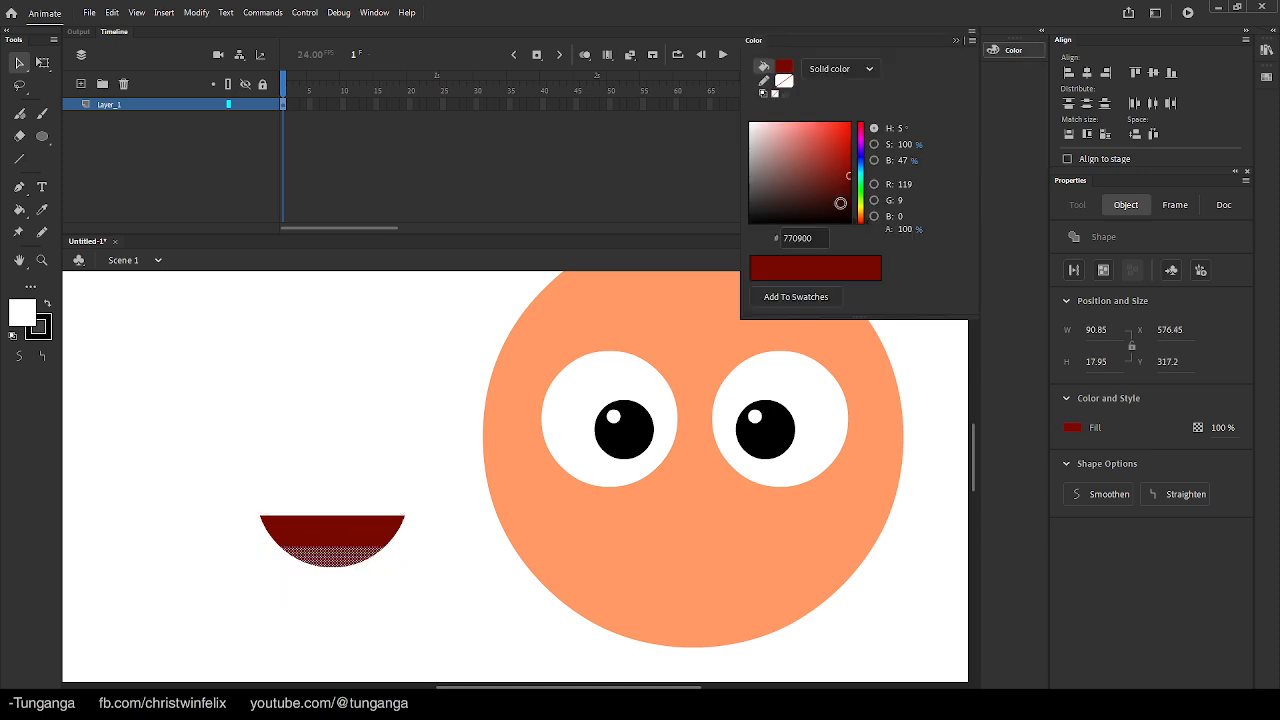
{"action": "left_click", "coordinate": [420, 390]}
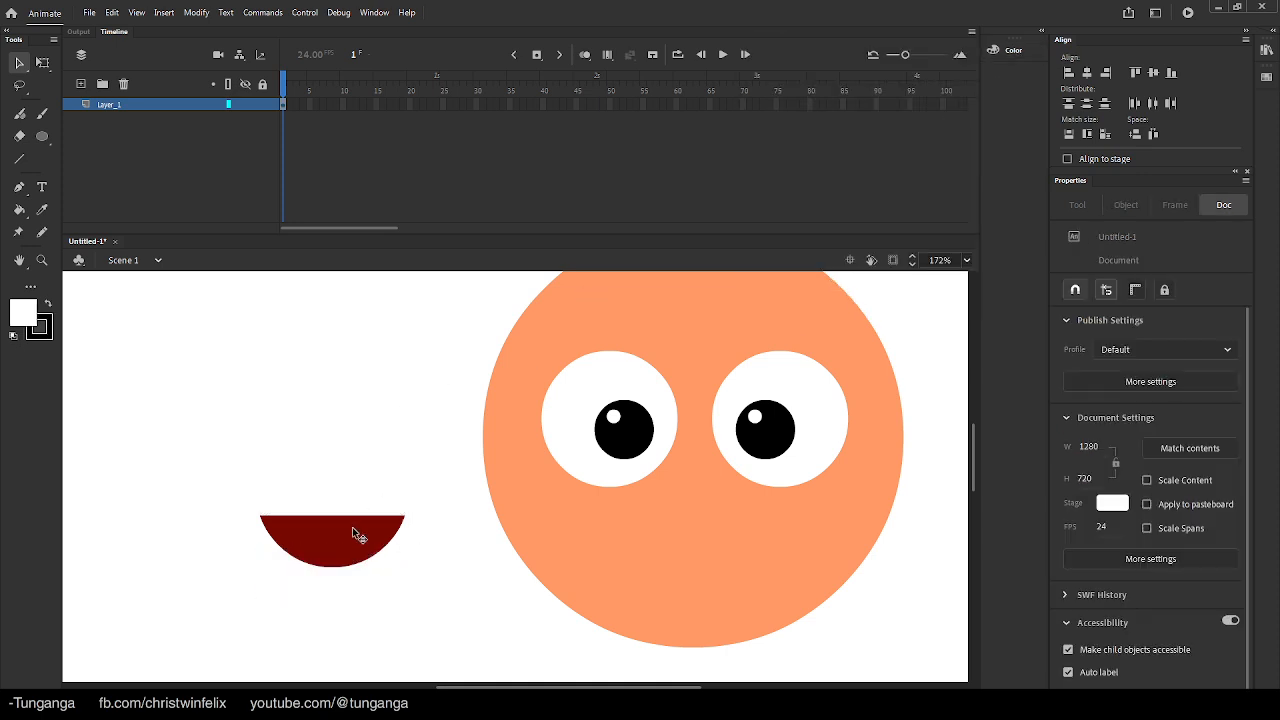
Color the lower part of the dark red mouth a brighter red as a tongue
{"action": "left_click_drag", "start_coordinate": [262, 586], "coordinate": [428, 550]}
{"action": "left_click", "coordinate": [1013, 49]}
{"action": "left_click_drag", "start_coordinate": [839, 165], "coordinate": [836, 151]}
{"action": "left_click", "coordinate": [322, 392]}
Convert the finished mouth into a graphic symbol named mouth 1 and place it on the face below the eyes
{"action": "left_click_drag", "start_coordinate": [215, 461], "coordinate": [447, 621]}
{"action": "key", "text": "F8"}
{"action": "type", "text": "mouth 1"}
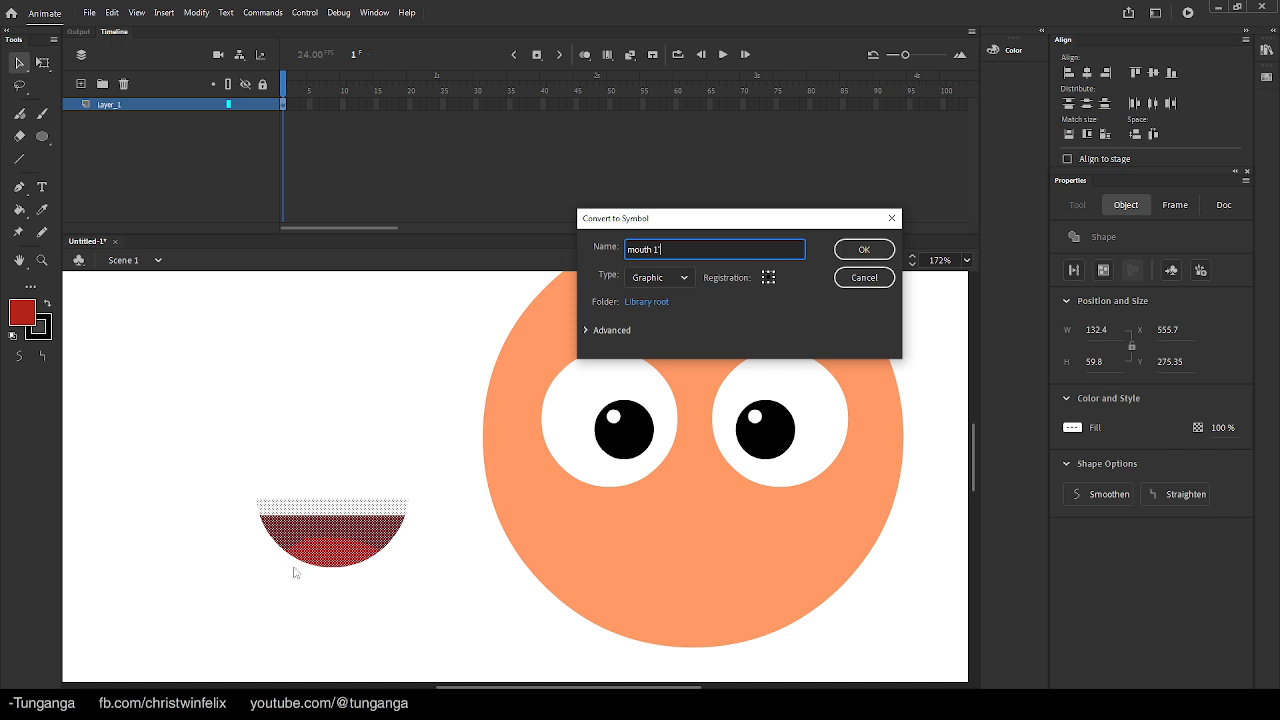
{"action": "key", "text": "Return"}
{"action": "left_click_drag", "start_coordinate": [330, 534], "coordinate": [684, 546]}
{"action": "left_click", "coordinate": [413, 502]}
{"action": "left_click_drag", "start_coordinate": [385, 455], "coordinate": [396, 502]}
{"action": "key", "text": "o"}
{"action": "left_click_drag", "start_coordinate": [292, 451], "coordinate": [416, 572]}
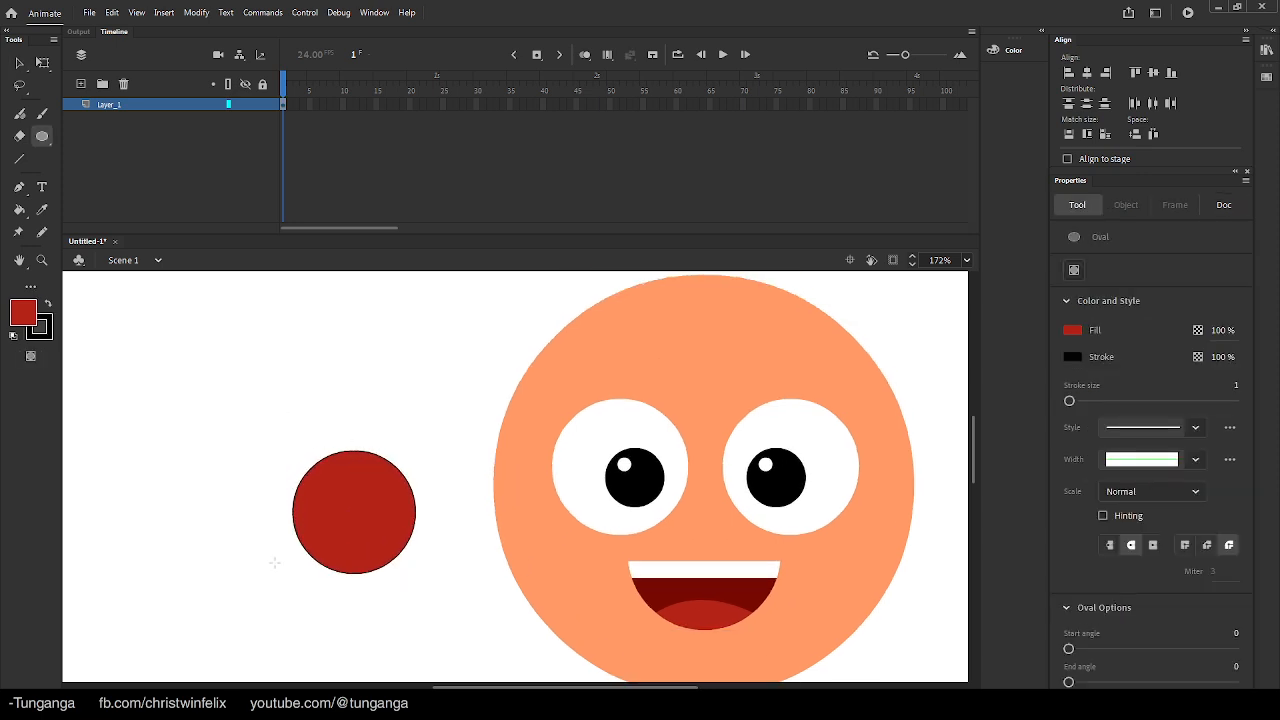
{"action": "key", "text": "v"}
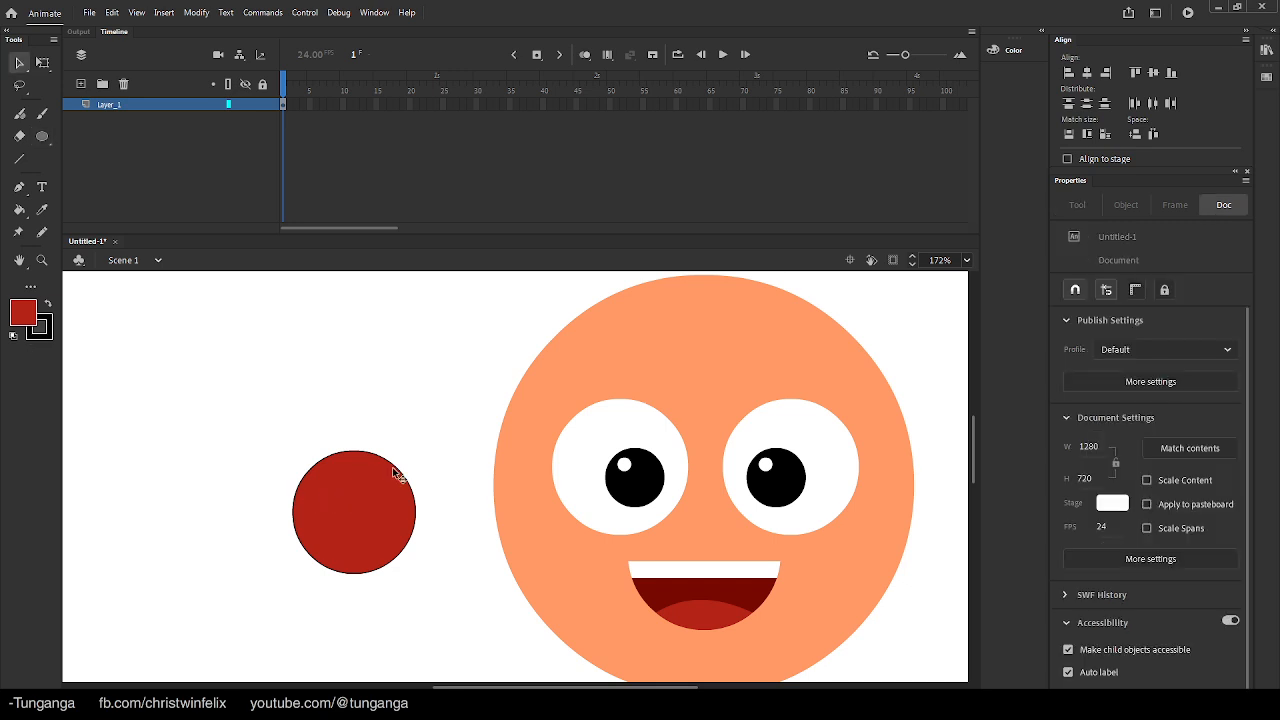
{"action": "left_click", "coordinate": [369, 484]}
{"action": "key", "text": "Delete"}
Draw a red rectangle beside the face and reshape it into a curved, tapered eyebrow about 110 by 36 px
{"action": "key", "text": "r"}
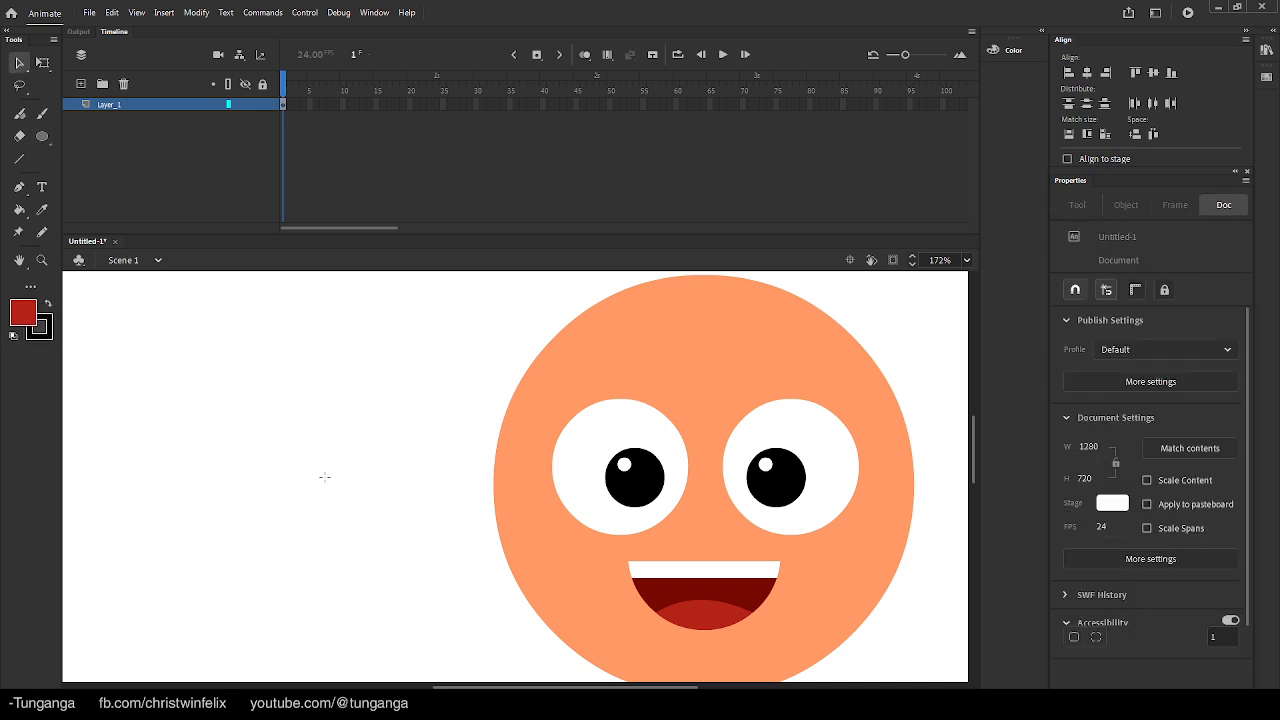
{"action": "left_click_drag", "start_coordinate": [322, 476], "coordinate": [421, 515]}
{"action": "key", "text": "v"}
{"action": "mouse_move", "coordinate": [322, 515]}
{"action": "left_mouse_down"}
{"action": "mouse_move", "coordinate": [309, 458]}
{"action": "mouse_move", "coordinate": [311, 496]}
{"action": "left_mouse_up"}
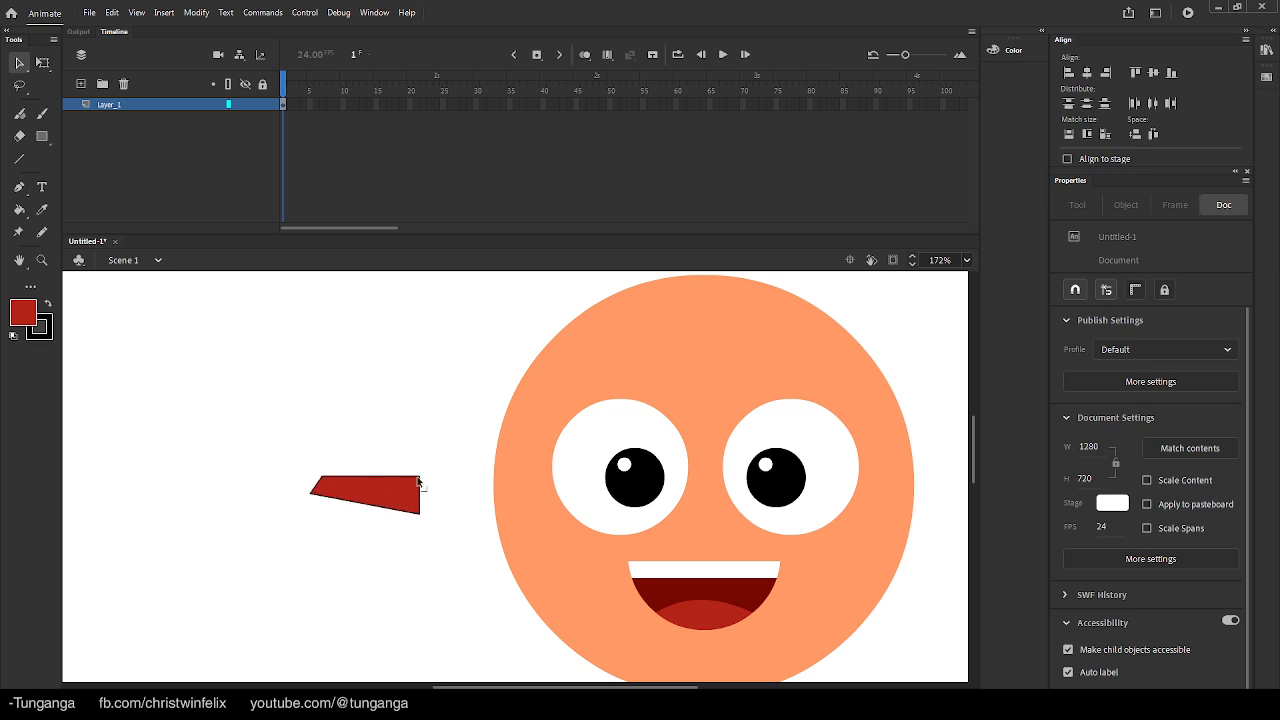
{"action": "left_click_drag", "start_coordinate": [418, 477], "coordinate": [370, 515]}
{"action": "key", "text": "ctrl+equal"}
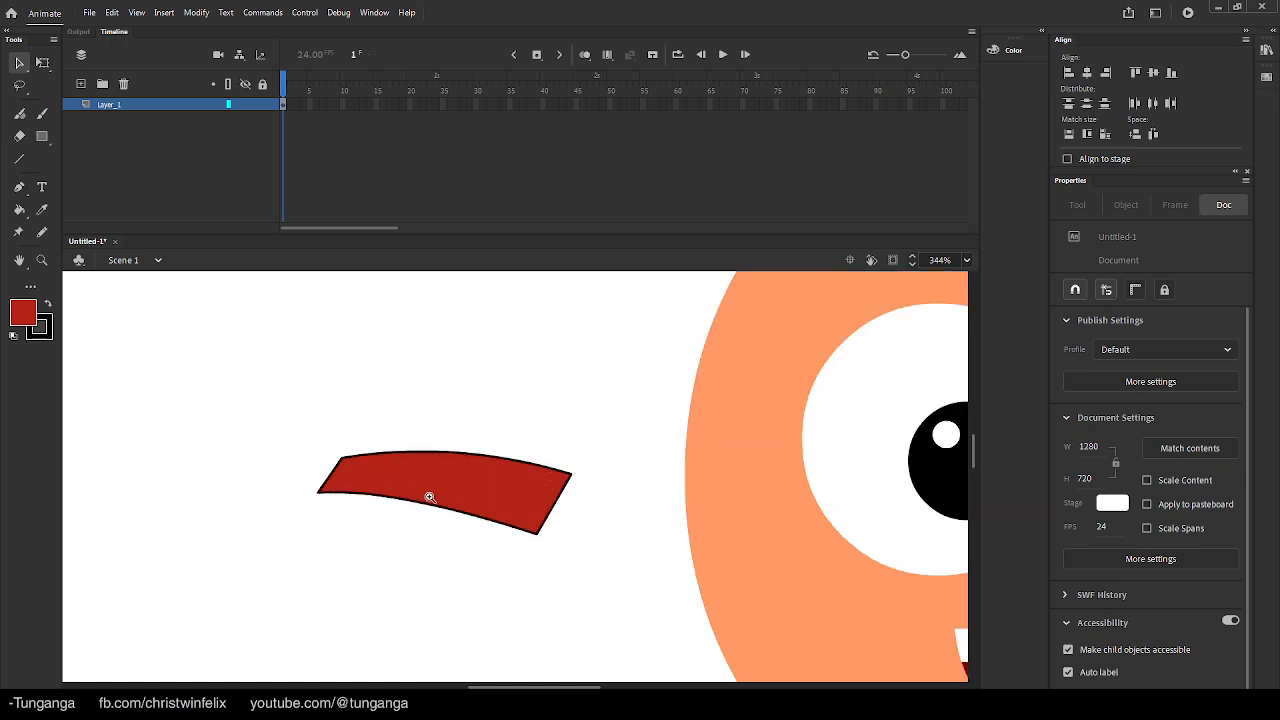
{"action": "left_click_drag", "start_coordinate": [562, 515], "coordinate": [564, 514]}
{"action": "mouse_move", "coordinate": [343, 463]}
{"action": "left_mouse_down"}
{"action": "mouse_move", "coordinate": [363, 478]}
{"action": "mouse_move", "coordinate": [368, 459]}
{"action": "left_mouse_up"}
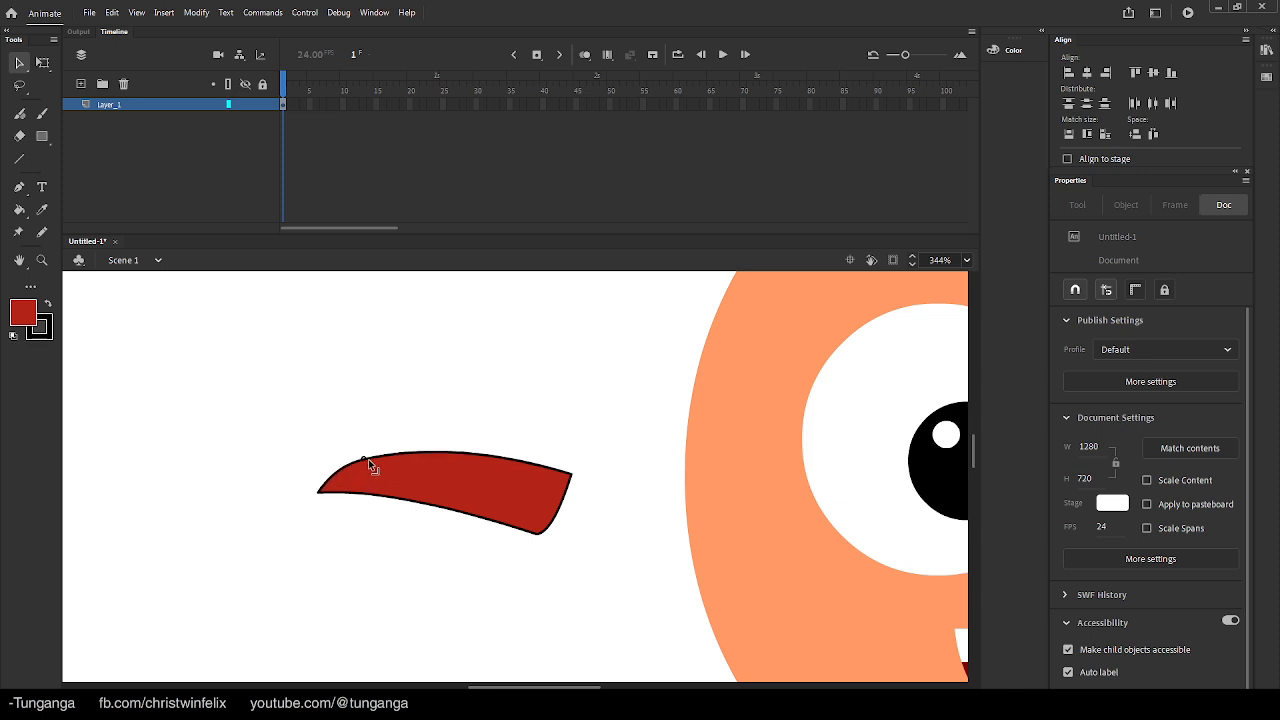
Fill the eyebrow with black sampled from the pupil and delete its outline
{"action": "key", "text": "i"}
{"action": "left_click", "coordinate": [929, 468]}
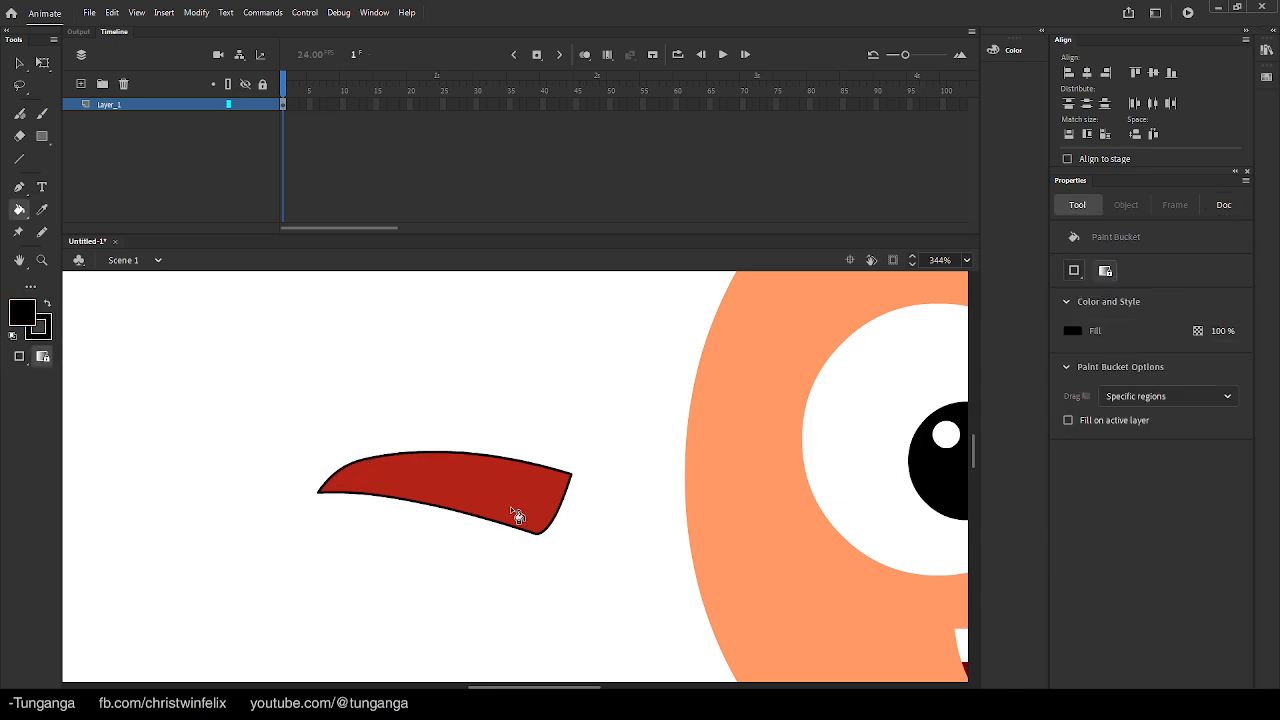
{"action": "left_click", "coordinate": [517, 514]}
{"action": "key", "text": "v"}
{"action": "double_click", "coordinate": [489, 521]}
{"action": "key", "text": "Delete"}
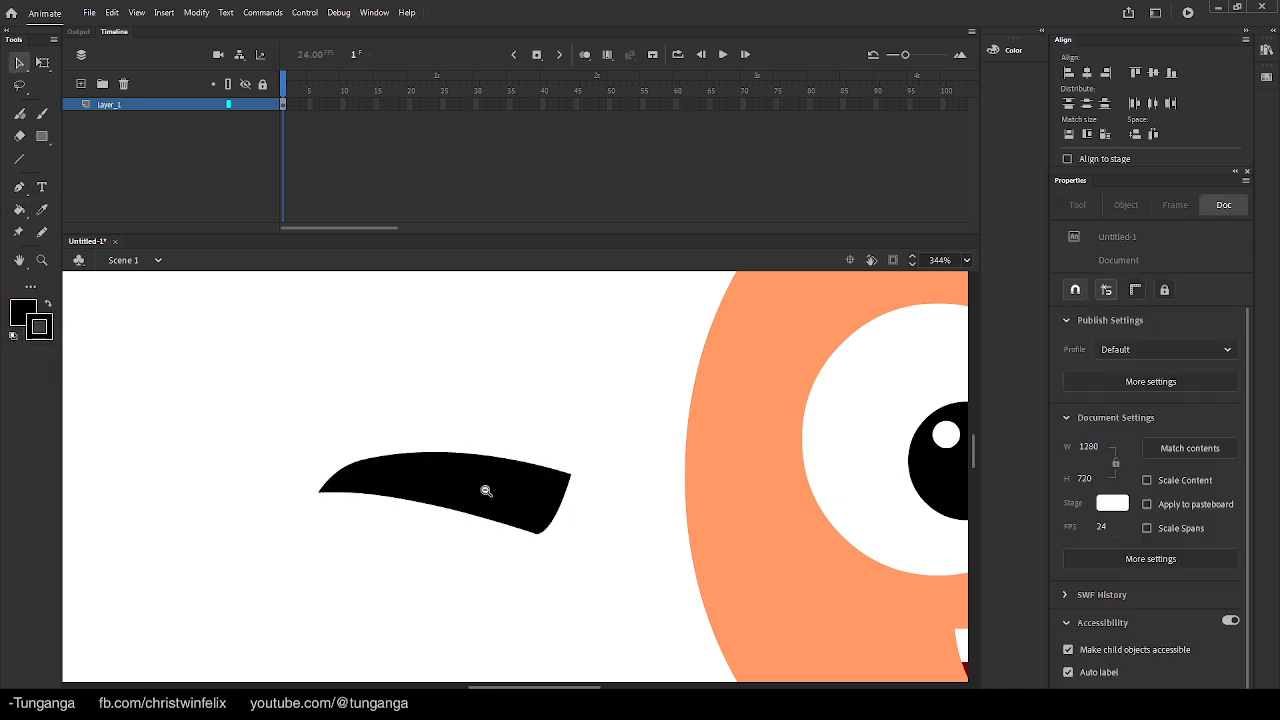
Convert the eyebrow into a graphic symbol named R brow, placing one above the left-hand eye and a copy beside the face
{"action": "left_click", "coordinate": [483, 491], "text": "ctrl+alt"}
{"action": "left_click_drag", "start_coordinate": [385, 511], "coordinate": [416, 445]}
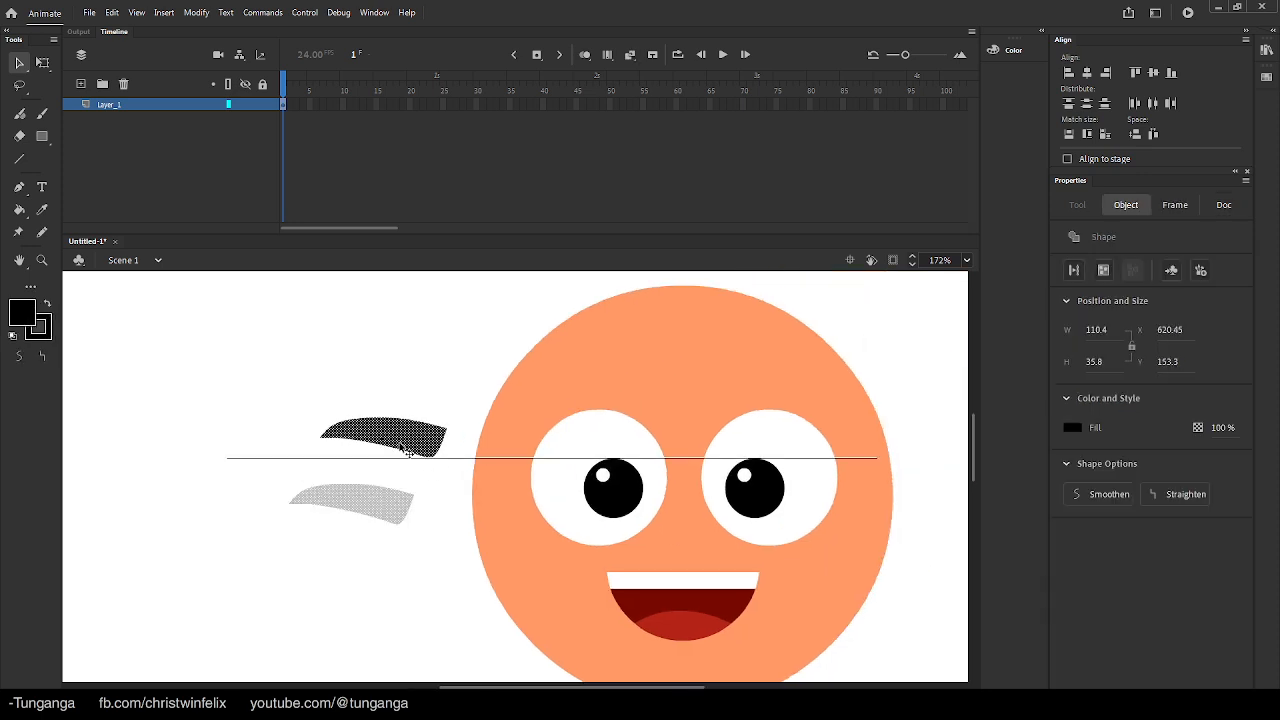
{"action": "key", "text": "F8"}
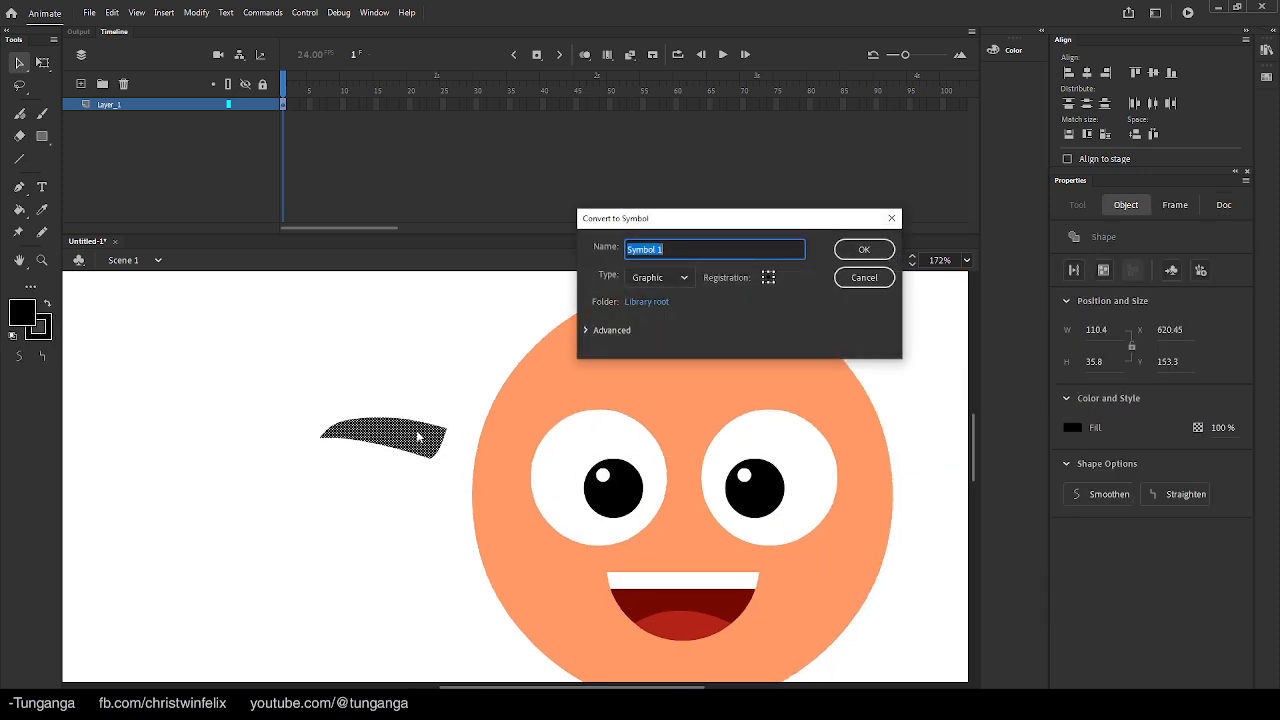
{"action": "type", "text": "R brow"}
{"action": "key", "text": "Return"}
{"action": "left_click_drag", "start_coordinate": [378, 450], "coordinate": [408, 432]}
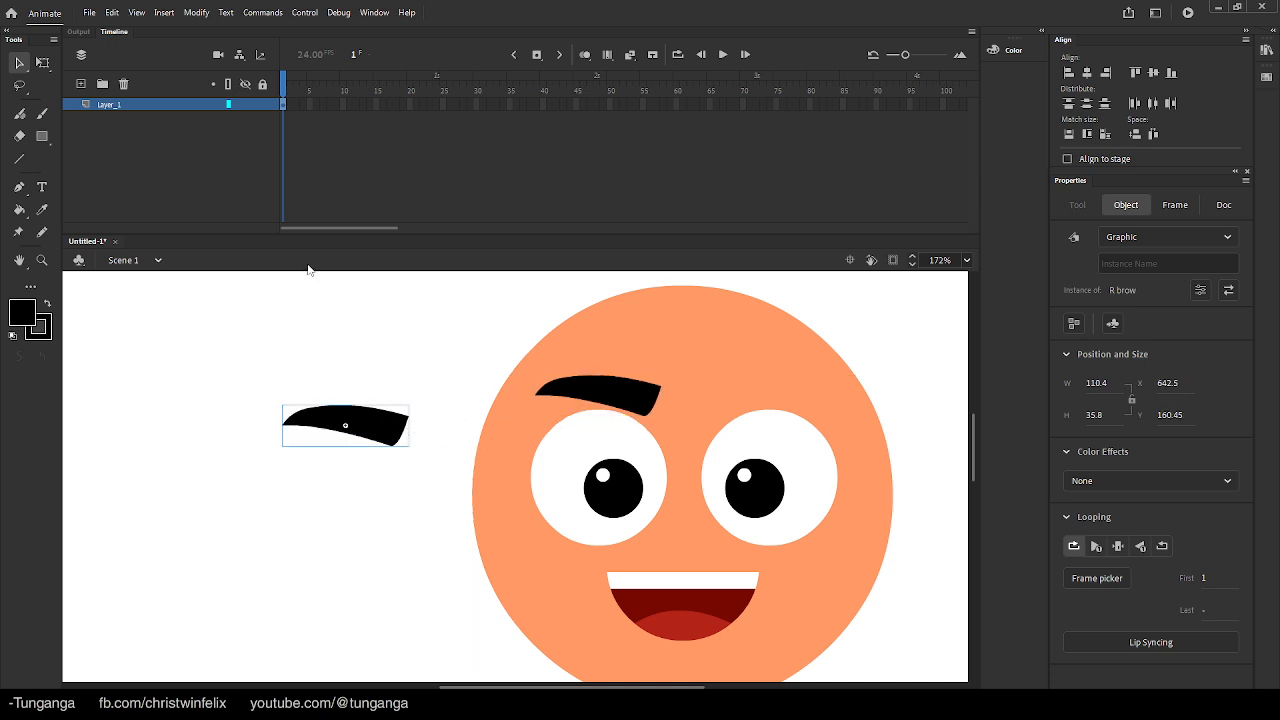
Flip the eyebrow copy beside the face horizontally and break it apart into a plain shape
{"action": "left_click", "coordinate": [196, 12]}
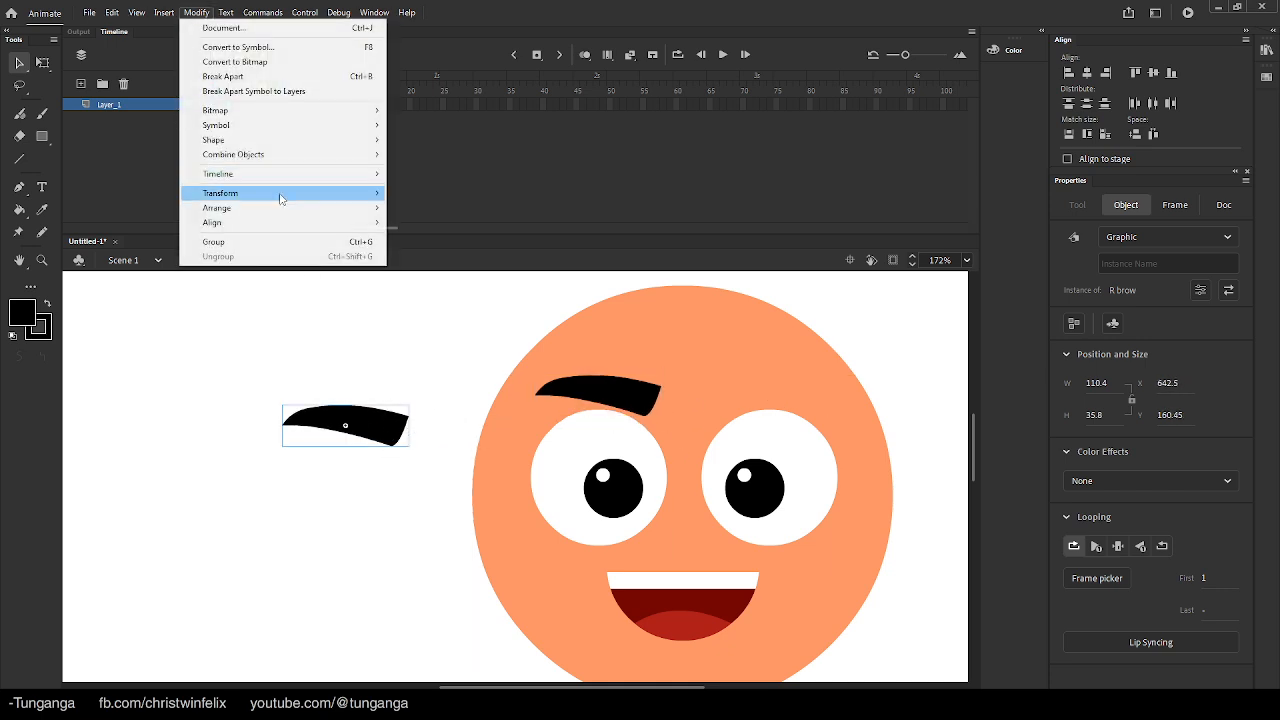
{"action": "mouse_move", "coordinate": [281, 199]}
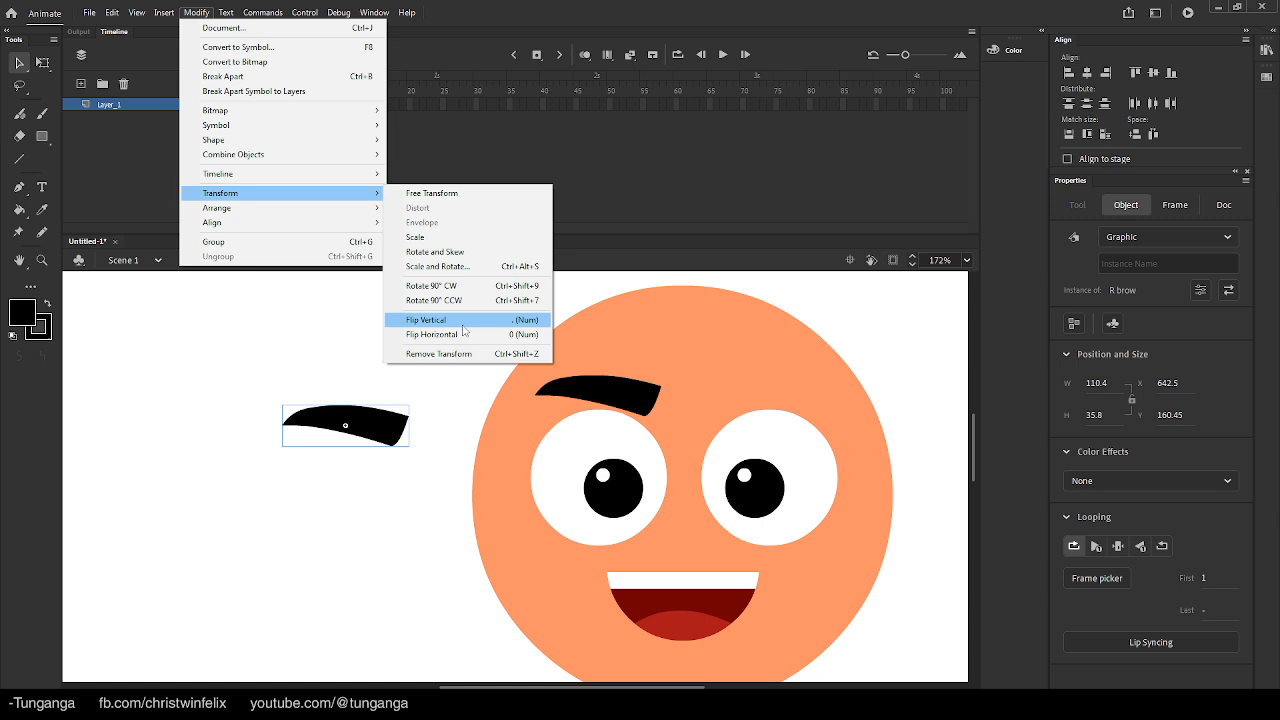
{"action": "left_click", "coordinate": [463, 335]}
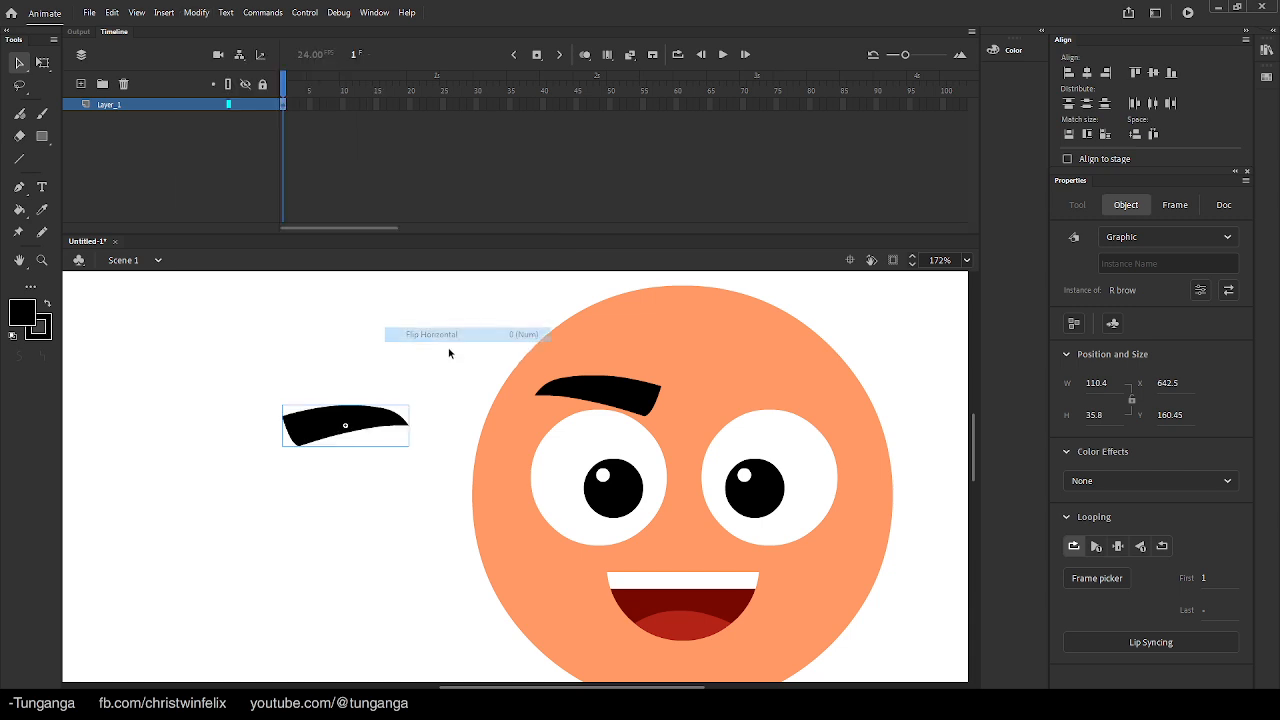
{"action": "right_click", "coordinate": [313, 433]}
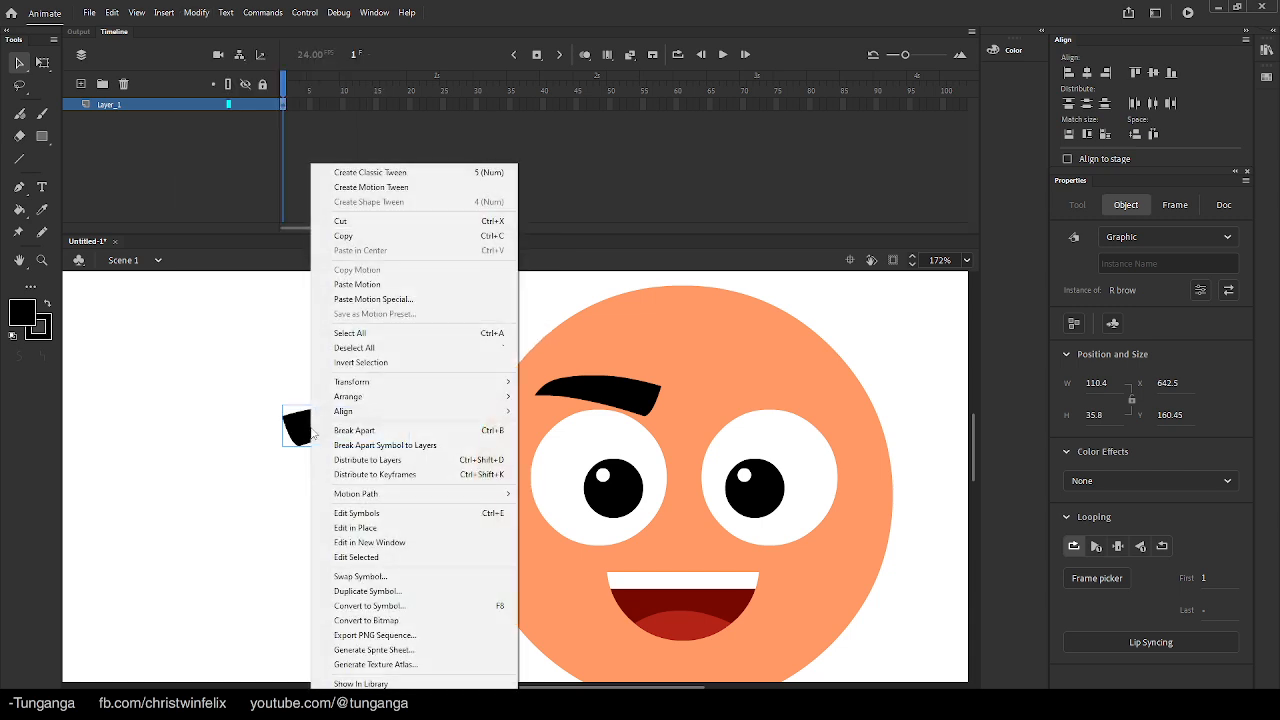
{"action": "left_click", "coordinate": [425, 432]}
Convert the flipped eyebrow into a graphic symbol named L brow and place it above the right-hand eye
{"action": "key", "text": "F8"}
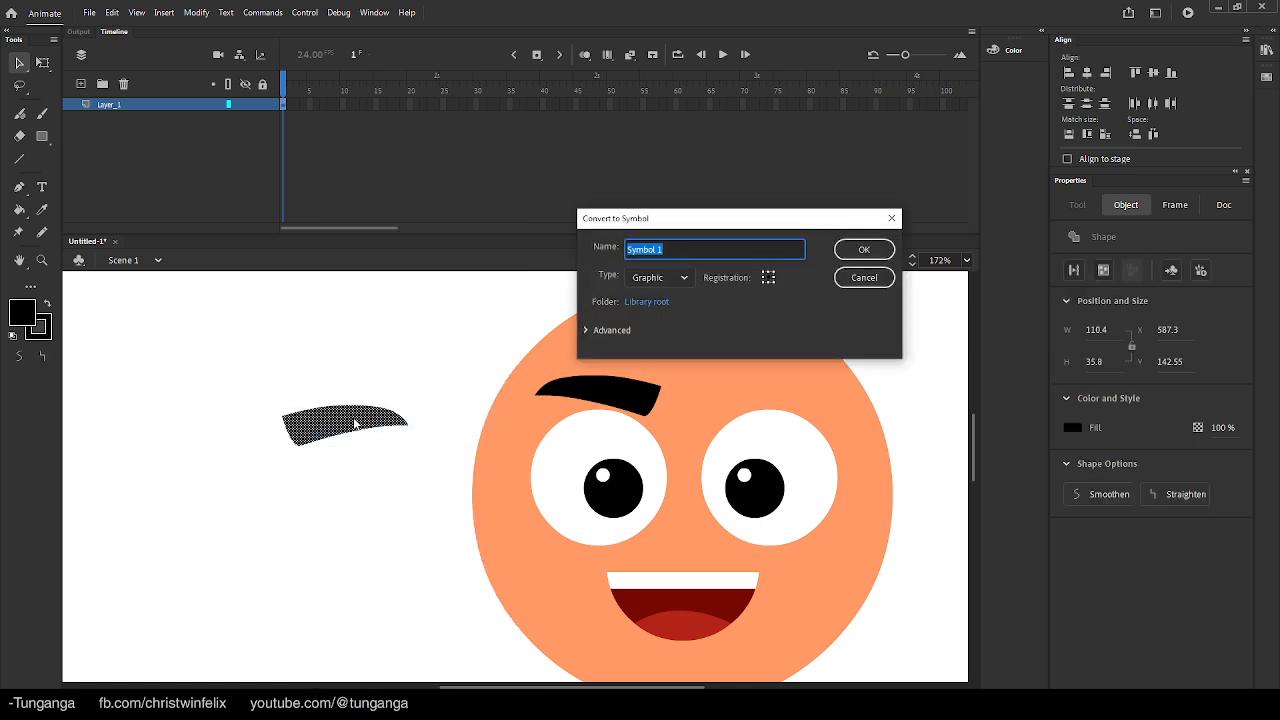
{"action": "type", "text": "L brow"}
{"action": "key", "text": "Return"}
{"action": "left_click_drag", "start_coordinate": [331, 441], "coordinate": [740, 398]}
{"action": "key", "text": "Escape"}
{"action": "left_click_drag", "start_coordinate": [666, 506], "coordinate": [580, 475]}
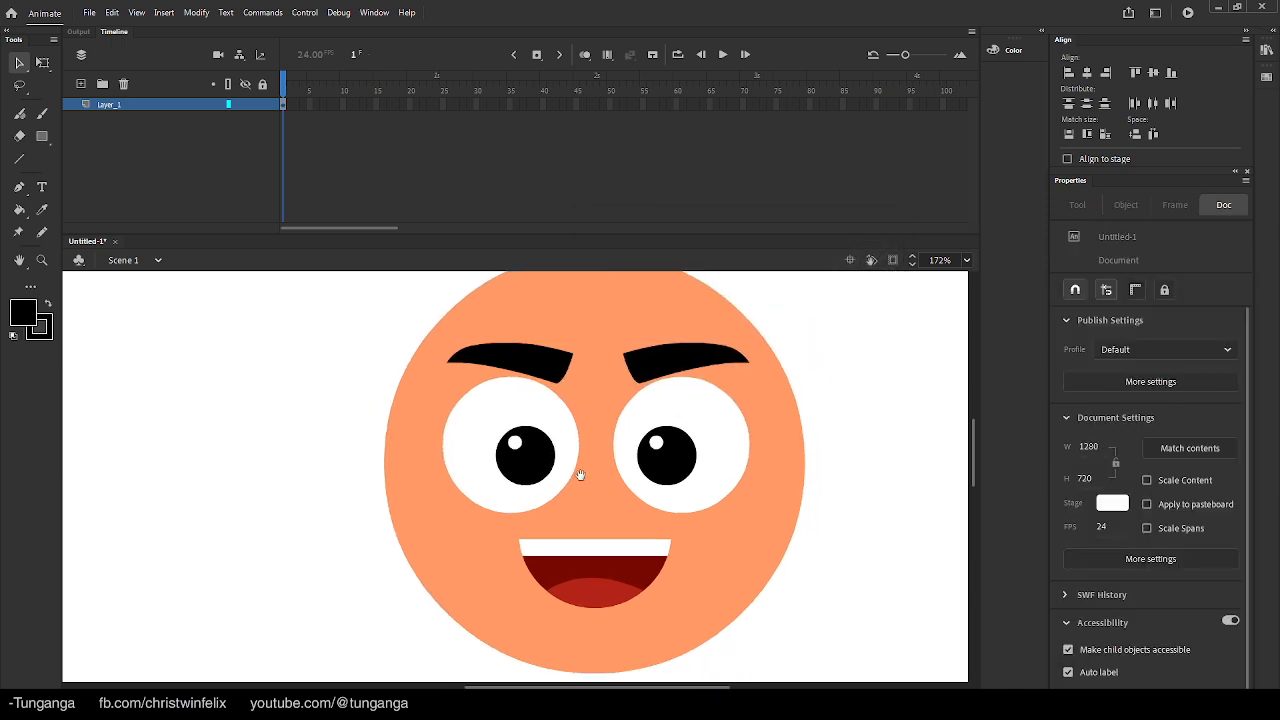
Sample the face's skin color and draw a tall oval with it beside the head for an ear
{"action": "left_click_drag", "start_coordinate": [330, 463], "coordinate": [431, 471]}
{"action": "left_click", "coordinate": [506, 455]}
{"action": "key", "text": "i"}
{"action": "left_click", "coordinate": [516, 443]}
{"action": "key", "text": "v"}
{"action": "key", "text": "Escape"}
{"action": "key", "text": "o"}
{"action": "left_click_drag", "start_coordinate": [332, 417], "coordinate": [402, 531]}
Tilt the ear oval slightly so its upper end leans away from the head, and delete its outline
{"action": "key", "text": "v"}
{"action": "double_click", "coordinate": [382, 491]}
{"action": "key", "text": "q"}
{"action": "left_click", "coordinate": [427, 498]}
{"action": "key", "text": "v"}
{"action": "left_click", "coordinate": [405, 497]}
{"action": "key", "text": "Delete"}
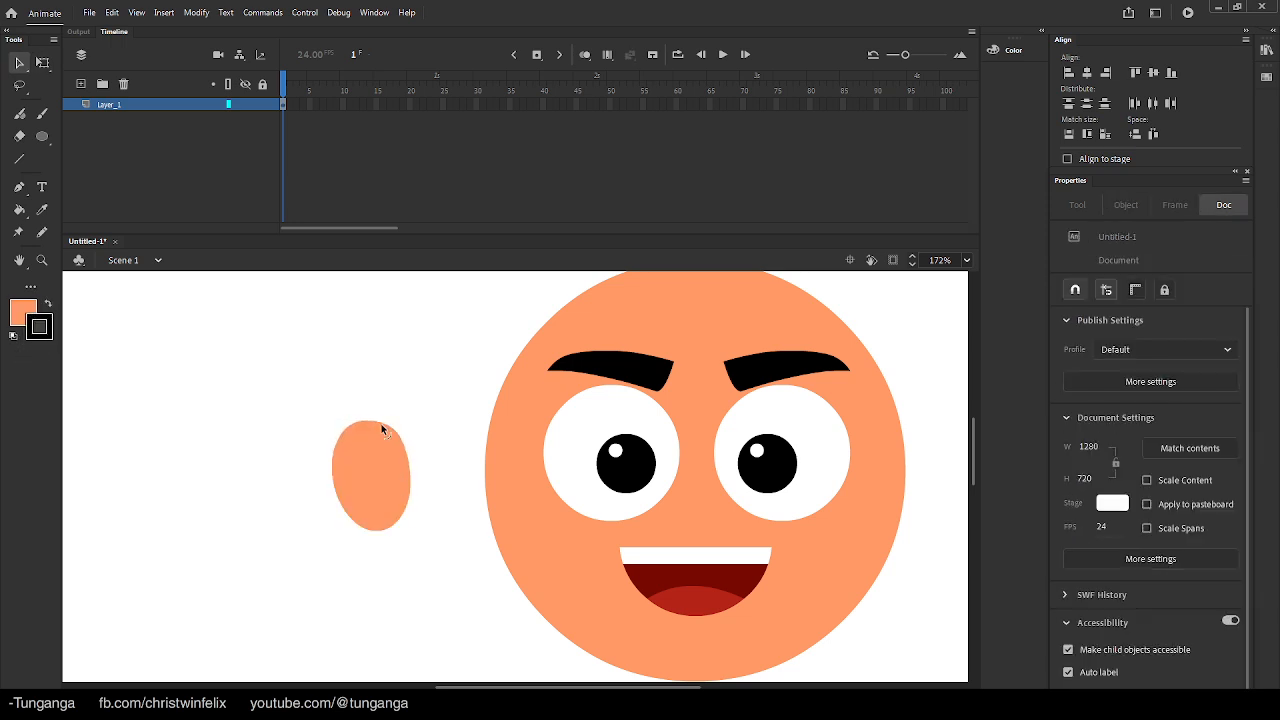
Convert the tilted ear oval into a graphic symbol named R ear
{"action": "left_click", "coordinate": [372, 492]}
{"action": "key", "text": "r"}
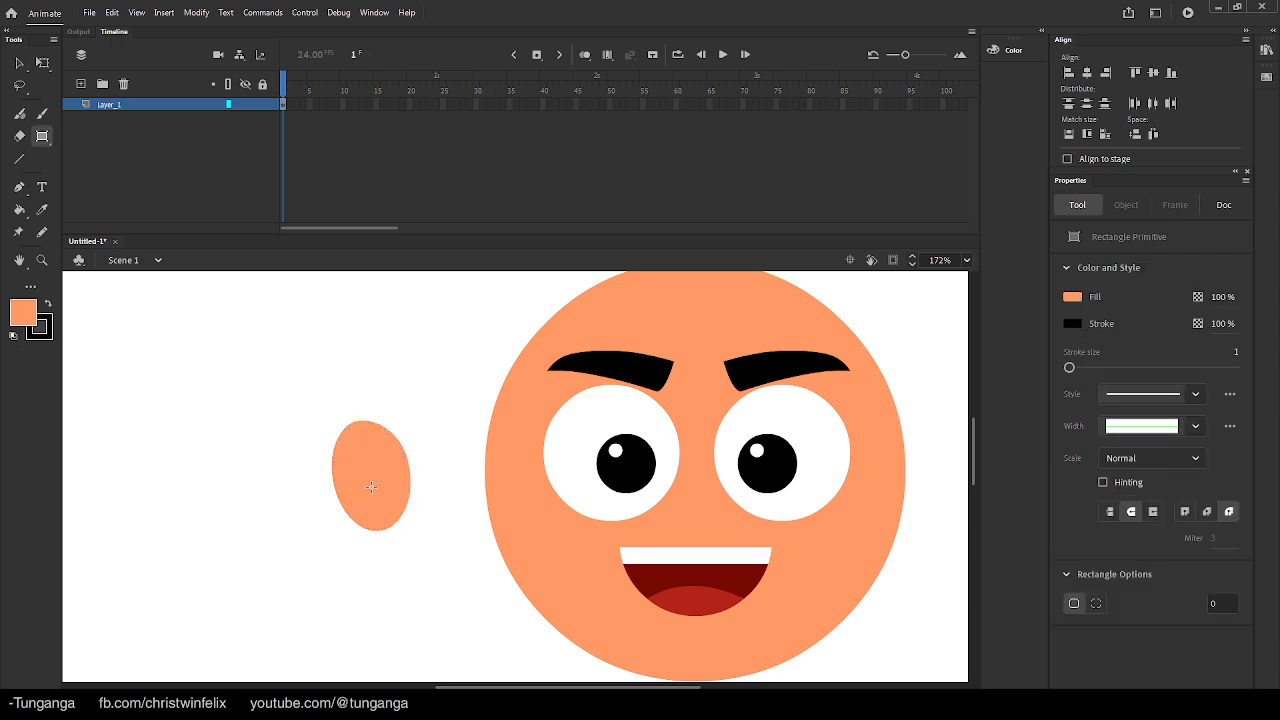
{"action": "key", "text": "v"}
{"action": "left_click", "coordinate": [370, 484]}
{"action": "key", "text": "F8"}
{"action": "type", "text": "R ear"}
{"action": "key", "text": "Return"}
Attach the ear to the head's left edge and place a horizontally flipped copy beyond the opposite edge
{"action": "left_click_drag", "start_coordinate": [368, 492], "coordinate": [755, 481]}
{"action": "key", "text": "space"}
{"action": "key", "text": "shift+h"}
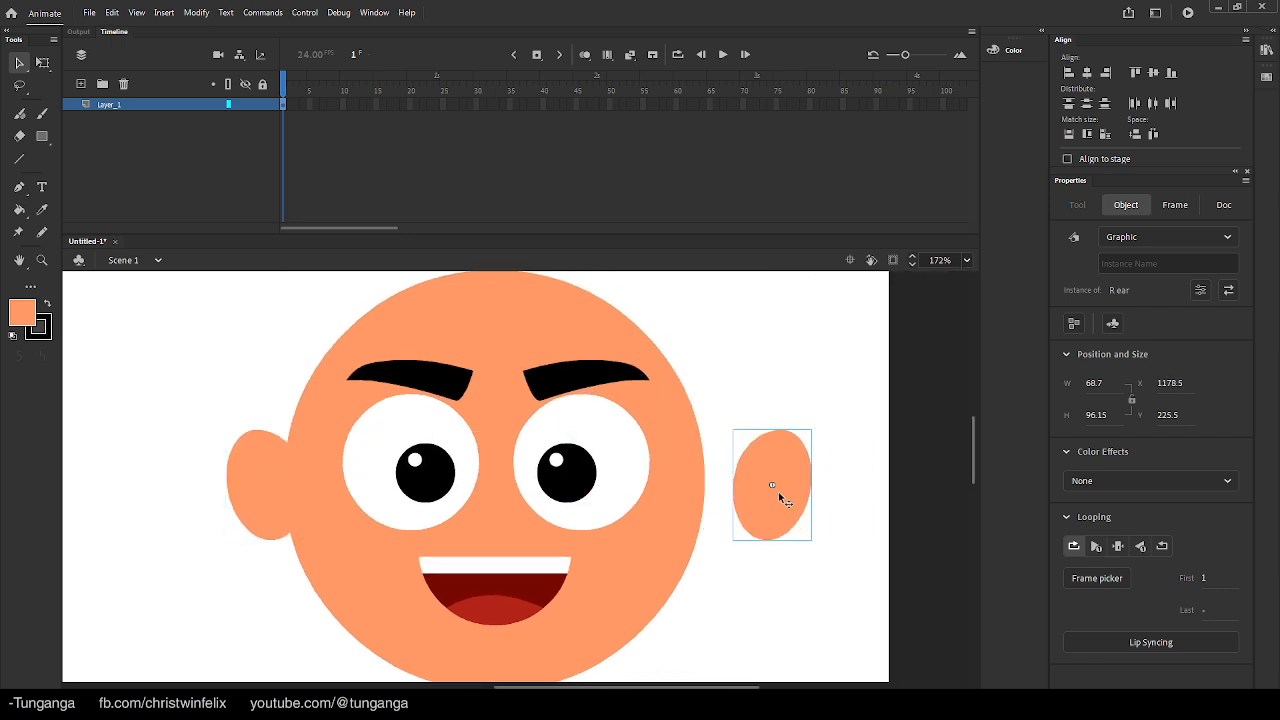
Break the flipped ear apart, convert it into a graphic symbol named L ear and attach it to the head's right edge
{"action": "key", "text": "ctrl+b"}
{"action": "key", "text": "F8"}
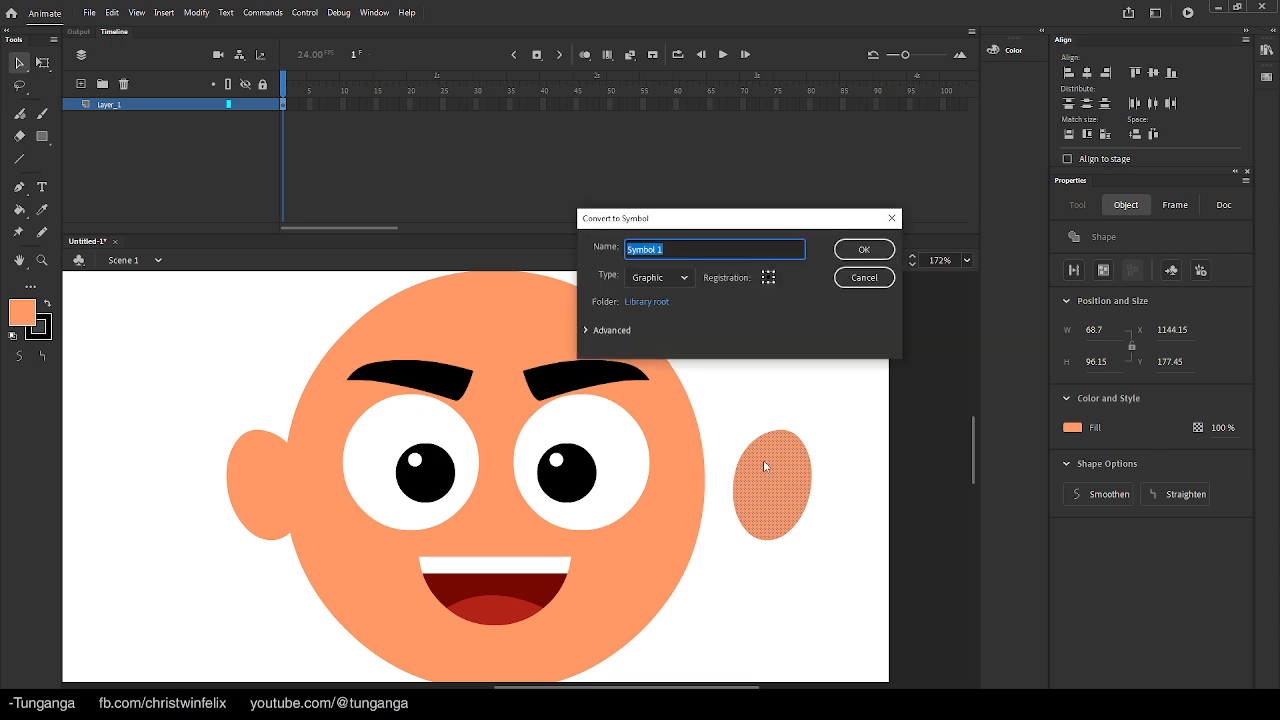
{"action": "type", "text": "L ear"}
{"action": "key", "text": "Return"}
{"action": "left_click_drag", "start_coordinate": [789, 492], "coordinate": [731, 494]}
{"action": "left_click", "coordinate": [794, 480]}
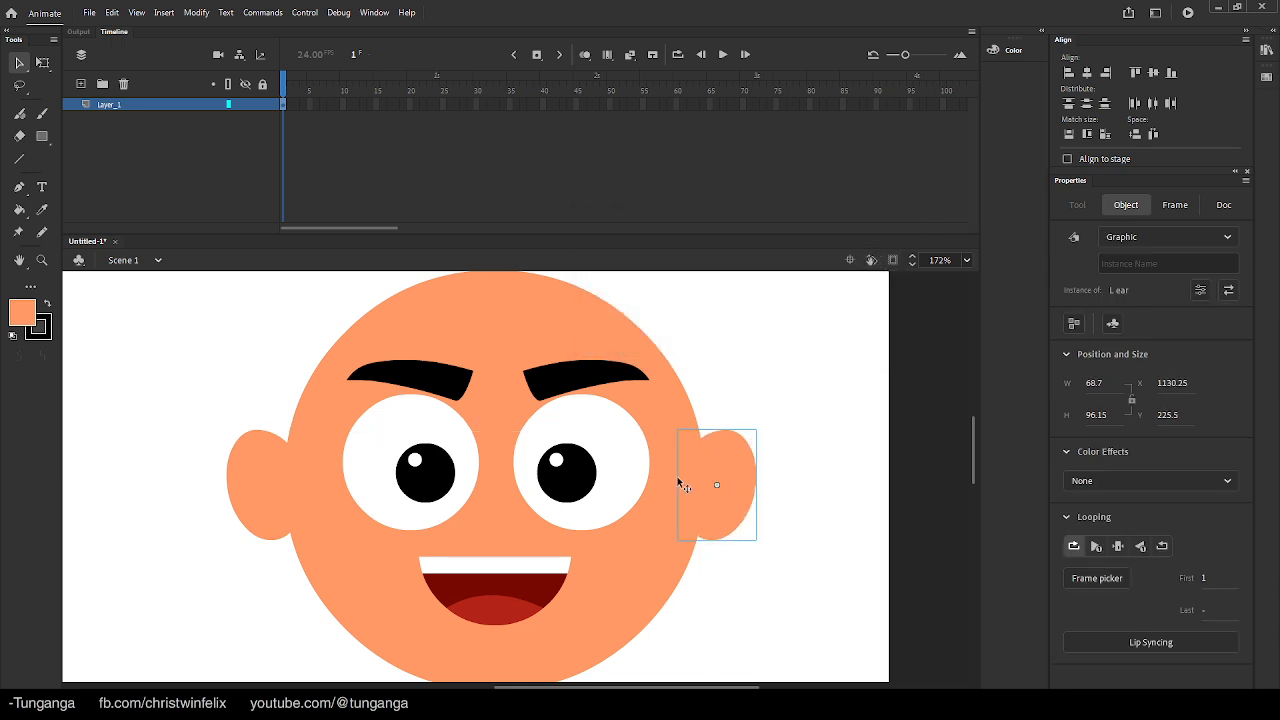
Move the whole head with all its features near the center of the stage
{"action": "key", "text": "ctrl+minus"}
{"action": "key", "text": "ctrl+a"}
{"action": "left_click_drag", "start_coordinate": [588, 461], "coordinate": [433, 494]}
{"action": "left_click_drag", "start_coordinate": [339, 567], "coordinate": [465, 509]}
{"action": "left_click", "coordinate": [361, 521]}
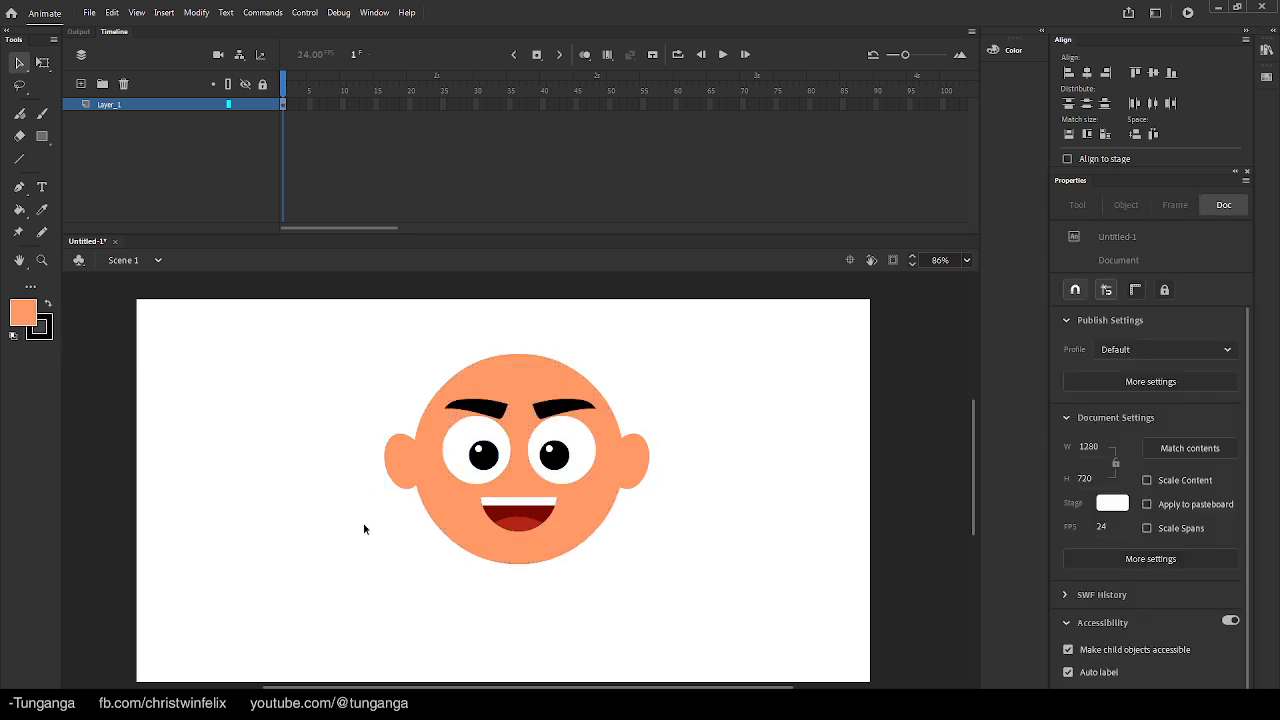
Draw a skin-colored square and reshape it into a flared, outline-free neck with curved ends, about 90 by 75 px
{"action": "key", "text": "r"}
{"action": "left_click_drag", "start_coordinate": [344, 541], "coordinate": [380, 575]}
{"action": "key", "text": "v"}
{"action": "key", "text": "ctrl+="}
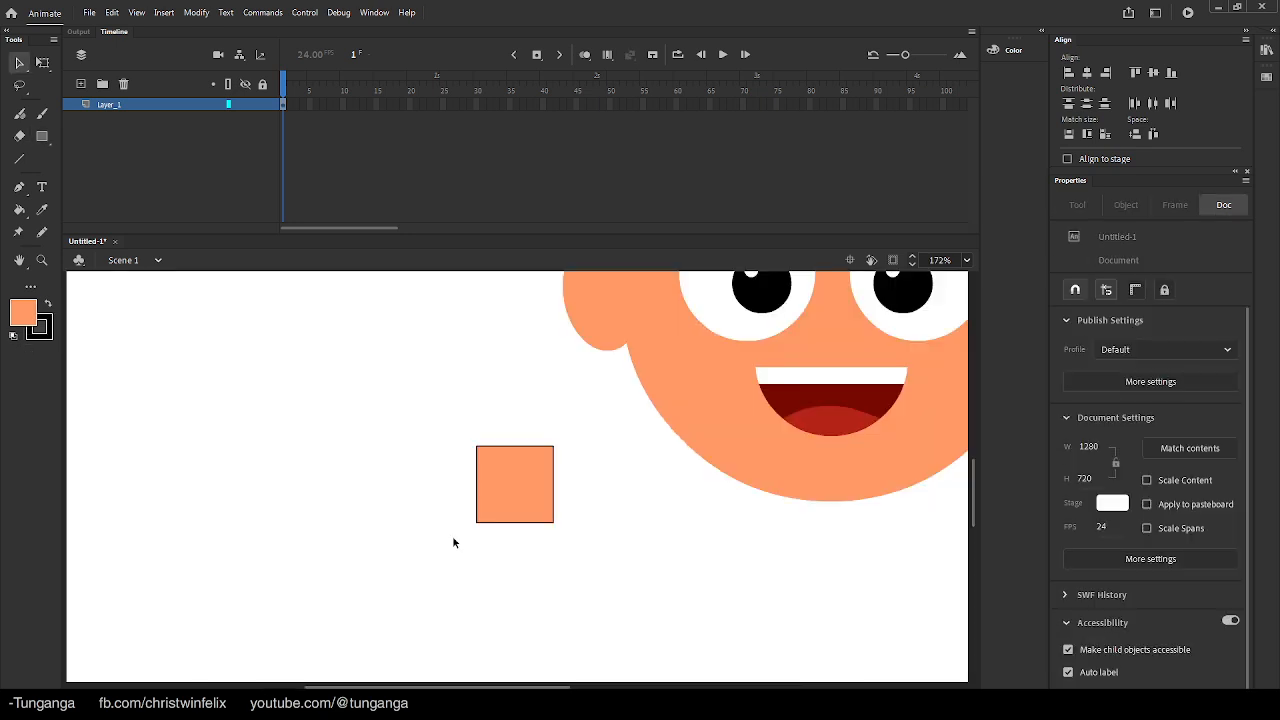
{"action": "left_click_drag", "start_coordinate": [552, 523], "coordinate": [503, 532]}
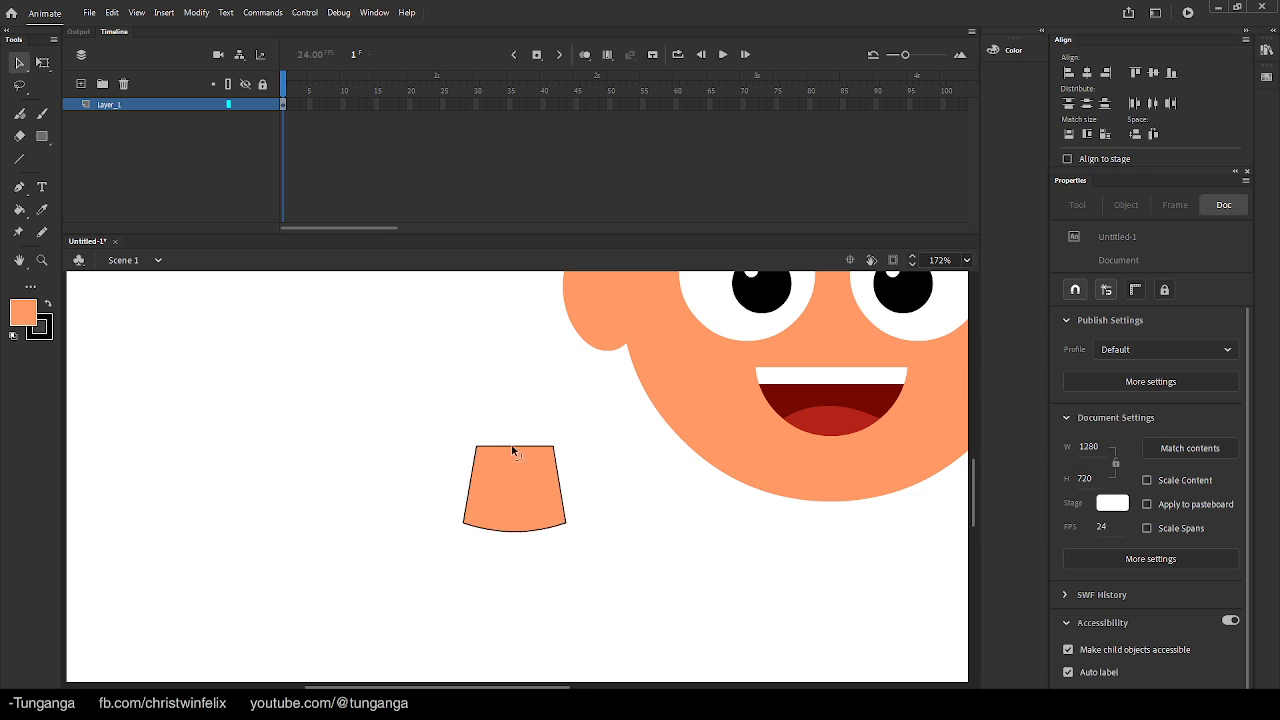
{"action": "double_click", "coordinate": [512, 449]}
{"action": "key", "text": "Delete"}
Convert the neck shape into a graphic symbol named neck and place it under the chin
{"action": "left_click", "coordinate": [500, 486]}
{"action": "key", "text": "F8"}
{"action": "type", "text": "ne"}
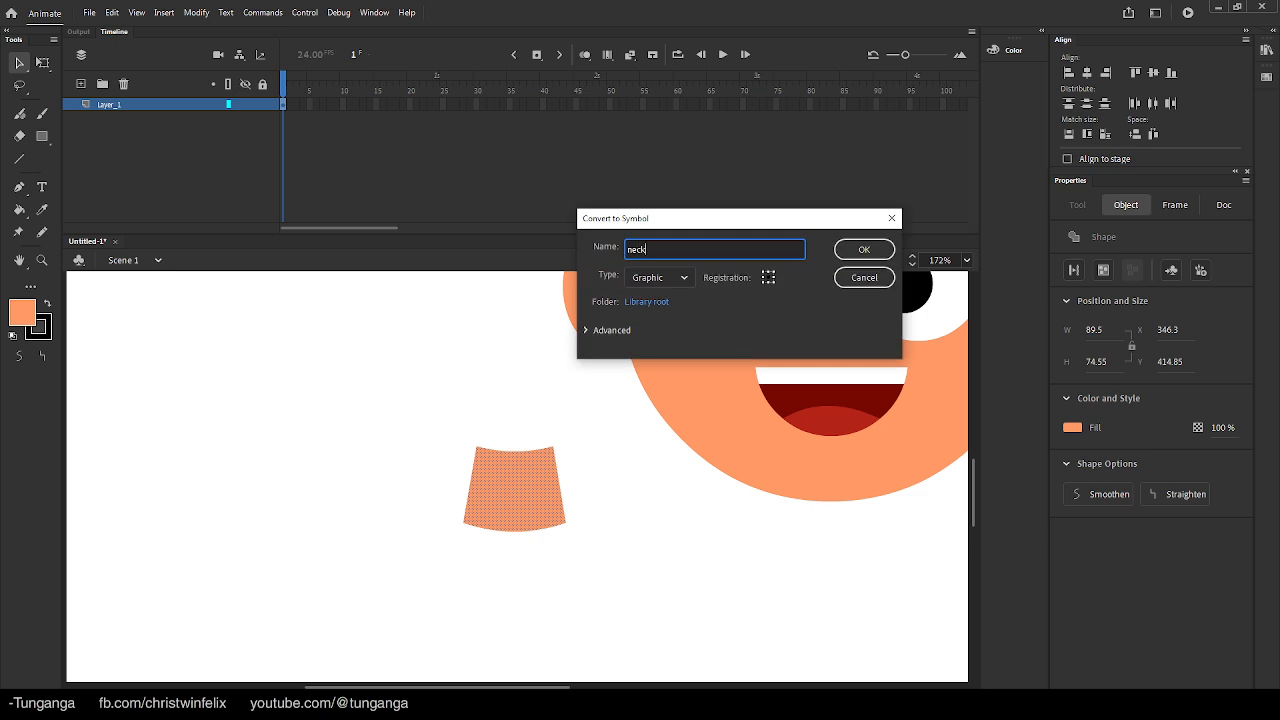
{"action": "type", "text": "ck"}
{"action": "key", "text": "Return"}
{"action": "left_click_drag", "start_coordinate": [501, 484], "coordinate": [808, 530]}
{"action": "key", "text": "ctrl+minus"}
{"action": "left_click", "coordinate": [488, 490]}
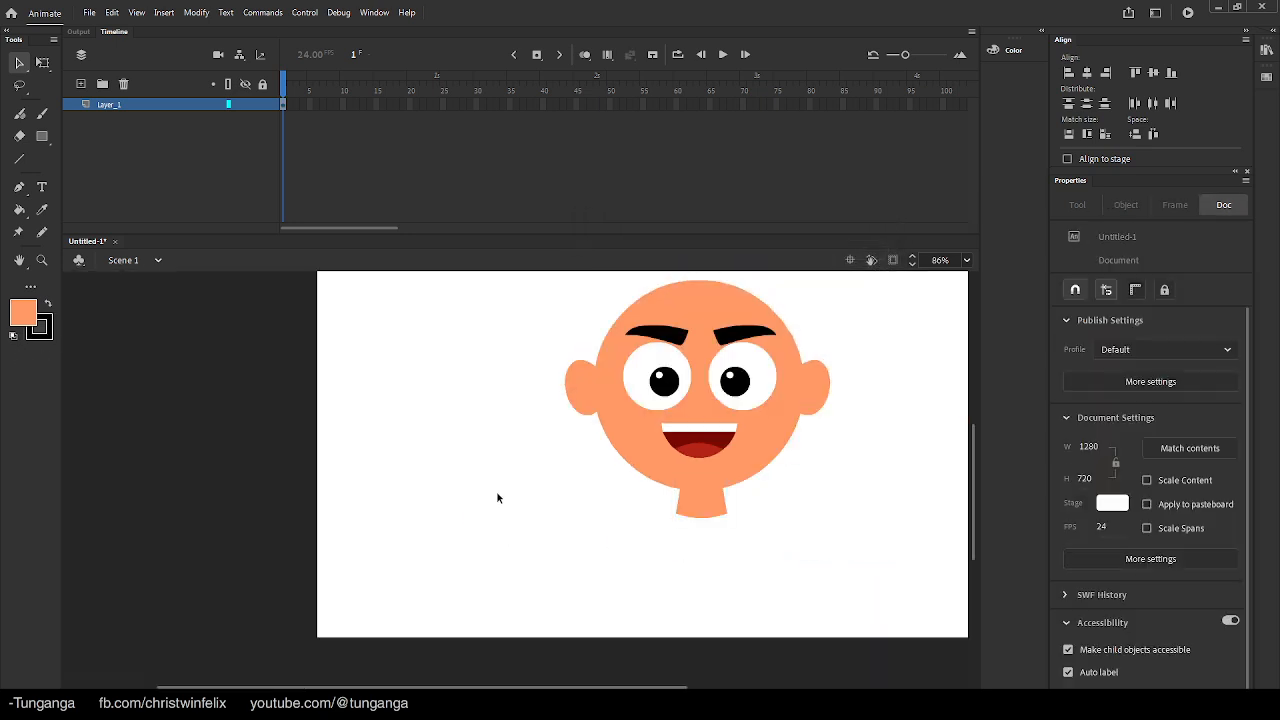
Draw a skin-colored circle about 301 px wide below and beside the head for the torso, without an outline
{"action": "key", "text": "o"}
{"action": "left_click_drag", "start_coordinate": [388, 507], "coordinate": [562, 681]}
{"action": "key", "text": "v"}
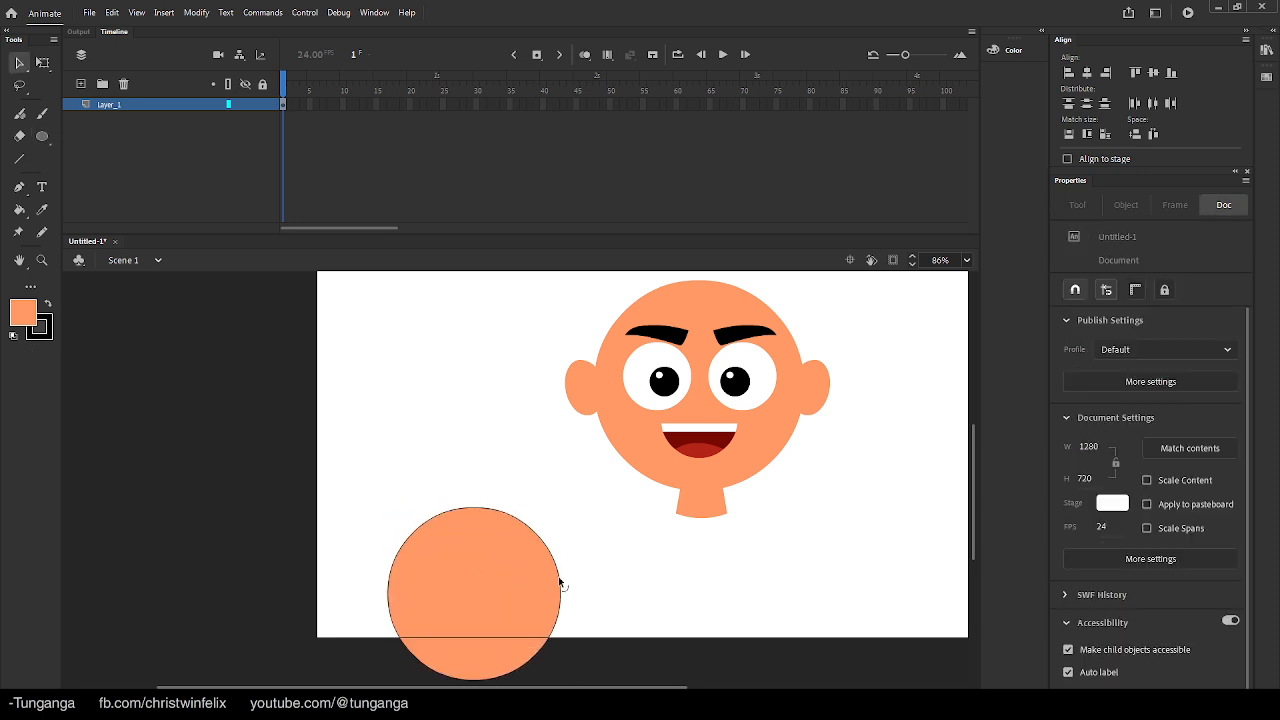
{"action": "scroll", "coordinate": [326, 617], "scroll_direction": "down", "scroll_amount": 2}
Color the circle green except for its top strip, and curve the boundary downward into a neckline
{"action": "left_click_drag", "start_coordinate": [336, 678], "coordinate": [615, 471]}
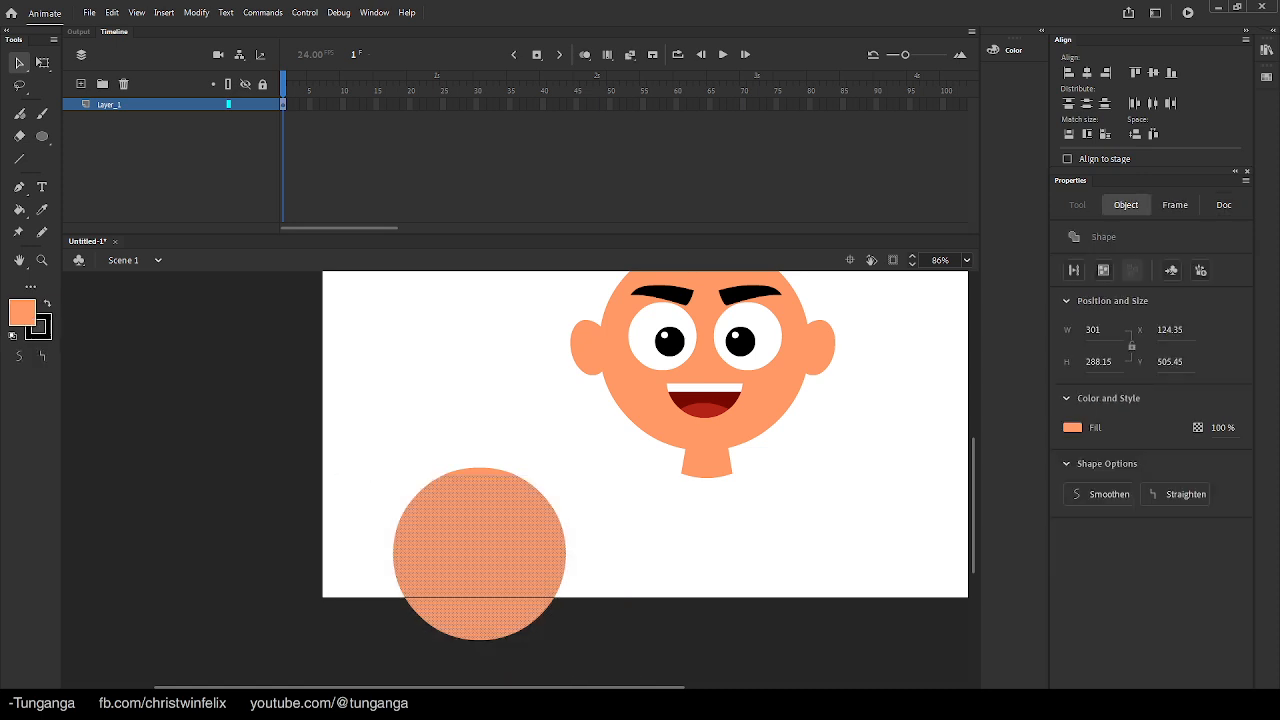
{"action": "left_click", "coordinate": [35, 324]}
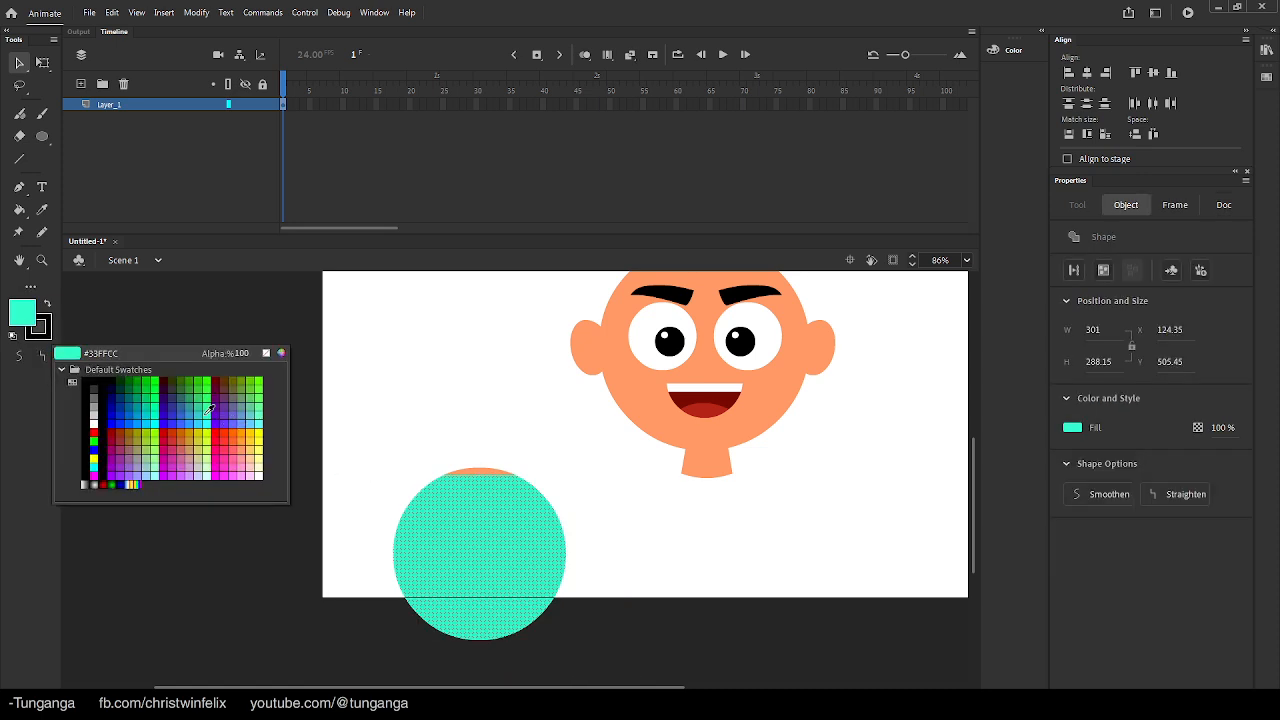
{"action": "left_click", "coordinate": [190, 397]}
{"action": "left_click", "coordinate": [204, 410]}
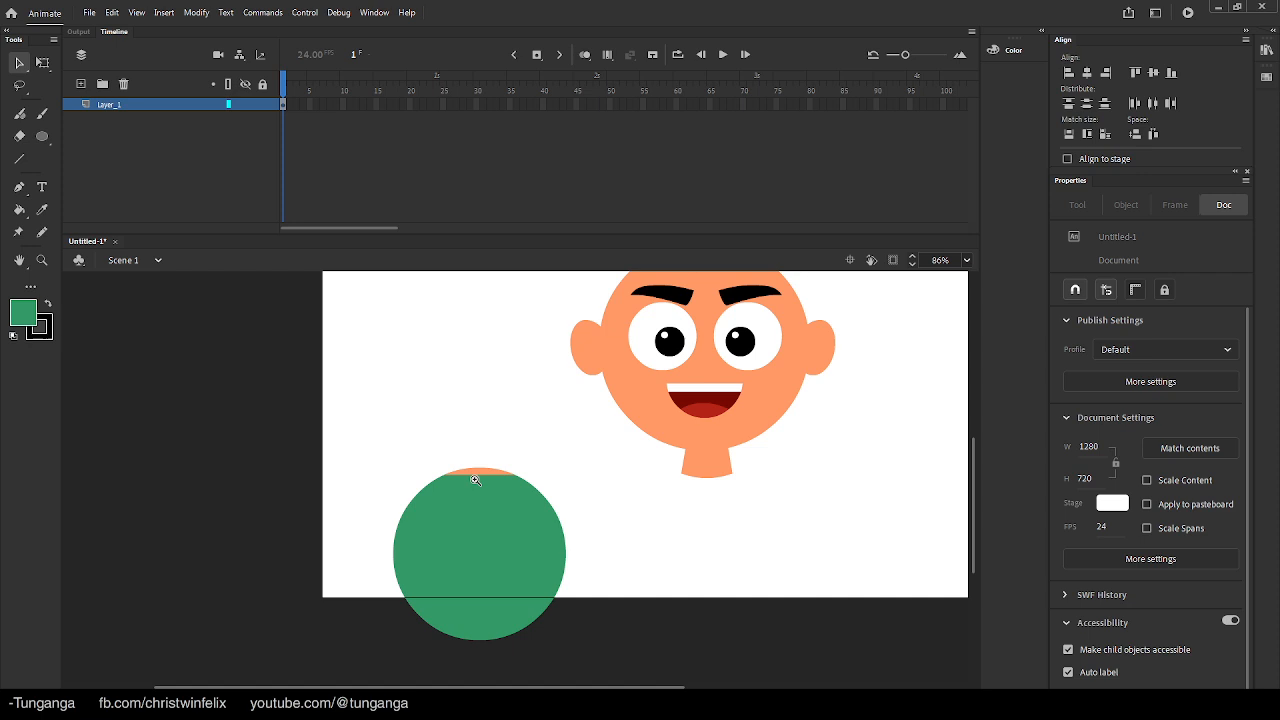
{"action": "scroll", "coordinate": [486, 491], "scroll_direction": "up", "scroll_amount": 1}
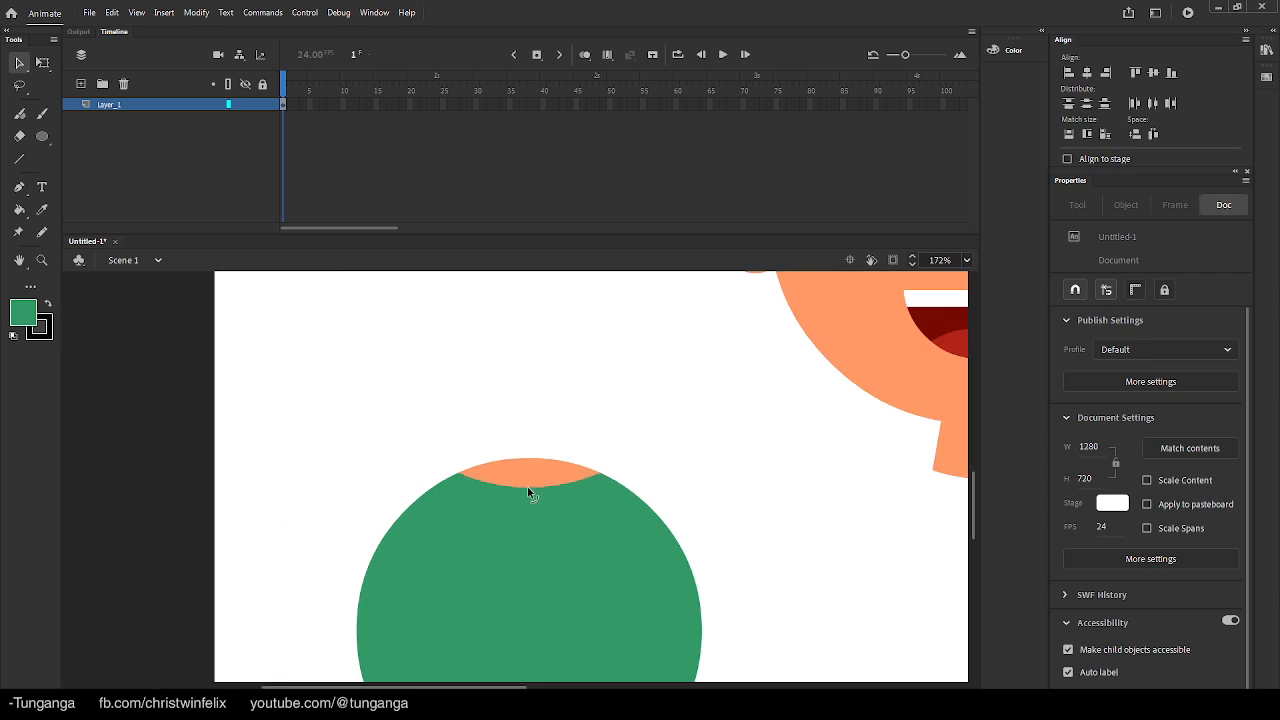
{"action": "scroll", "coordinate": [530, 543], "scroll_direction": "down", "scroll_amount": 1}
Delete the lower half of the green circle and select the remaining torso shape
{"action": "left_click_drag", "start_coordinate": [398, 637], "coordinate": [657, 523]}
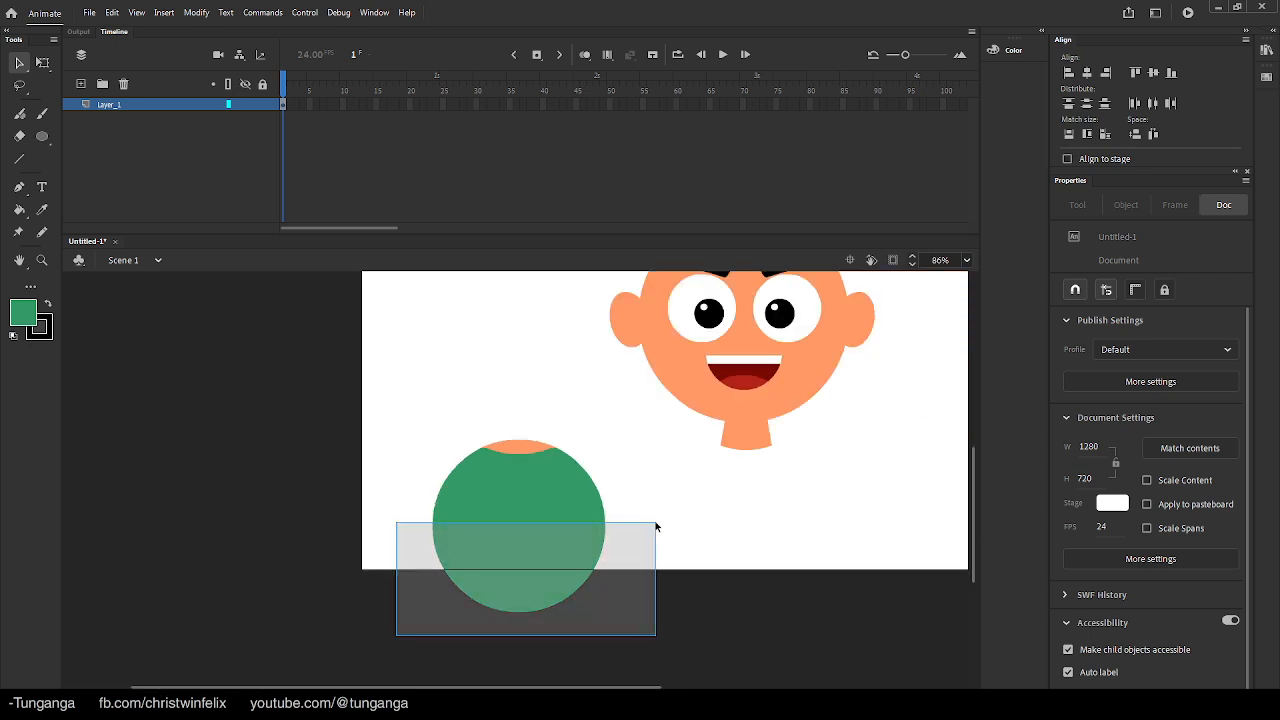
{"action": "key", "text": "Delete"}
{"action": "left_click_drag", "start_coordinate": [360, 414], "coordinate": [654, 590]}
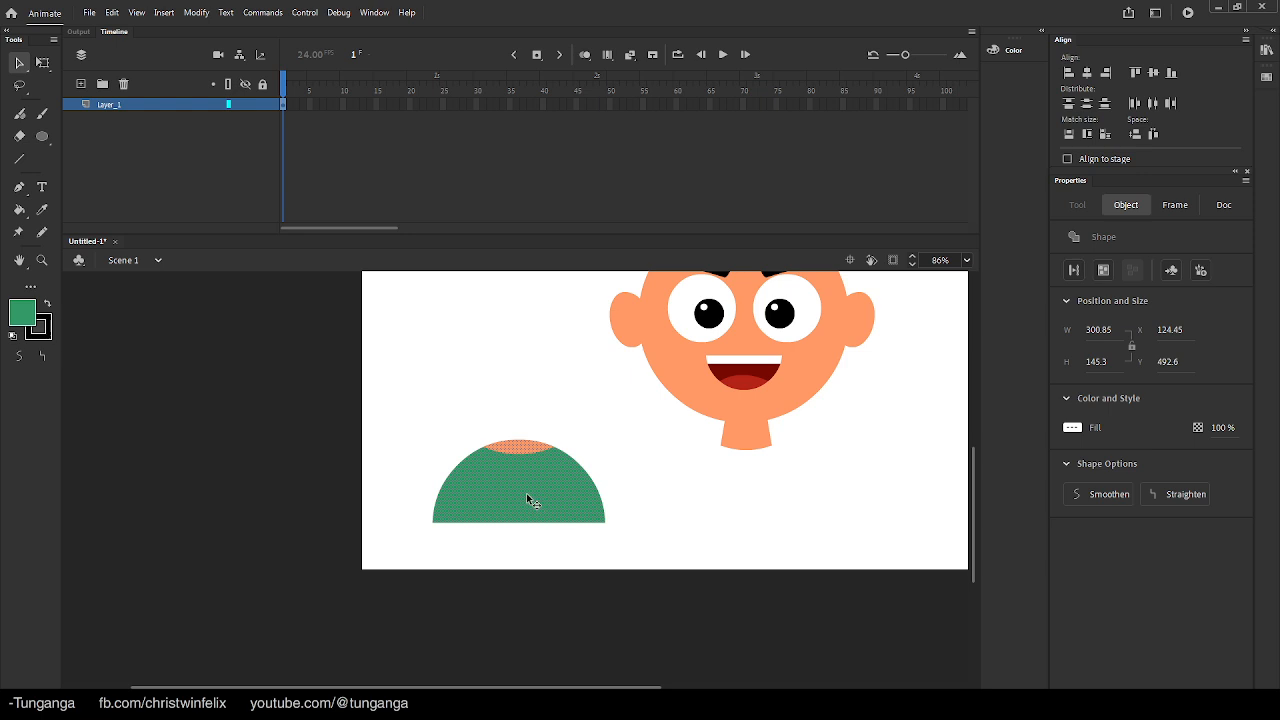
Convert the torso shape into a graphic symbol named body and place it under the neck
{"action": "key", "text": "F8"}
{"action": "type", "text": "bo"}
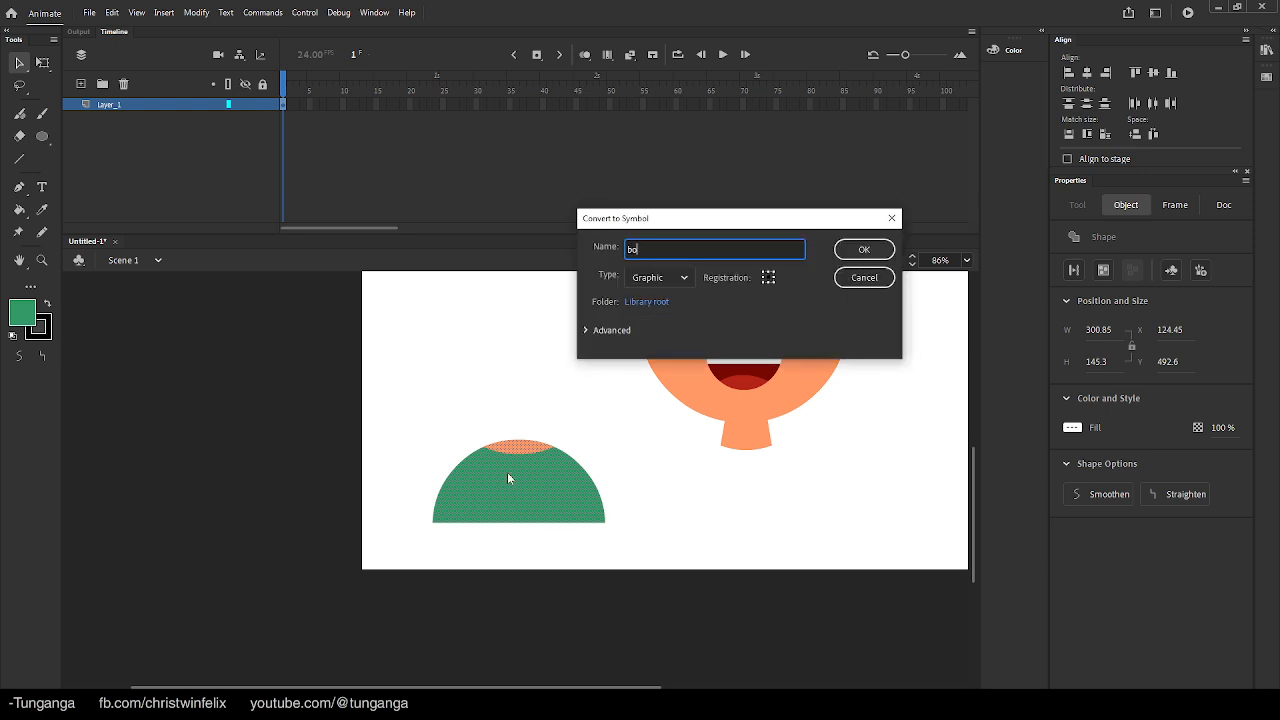
{"action": "type", "text": "dy"}
{"action": "key", "text": "Return"}
{"action": "left_click_drag", "start_coordinate": [528, 515], "coordinate": [748, 492]}
{"action": "scroll", "coordinate": [646, 486], "scroll_direction": "up", "scroll_amount": 3}
{"action": "scroll", "coordinate": [563, 486], "scroll_direction": "right", "scroll_amount": 3}
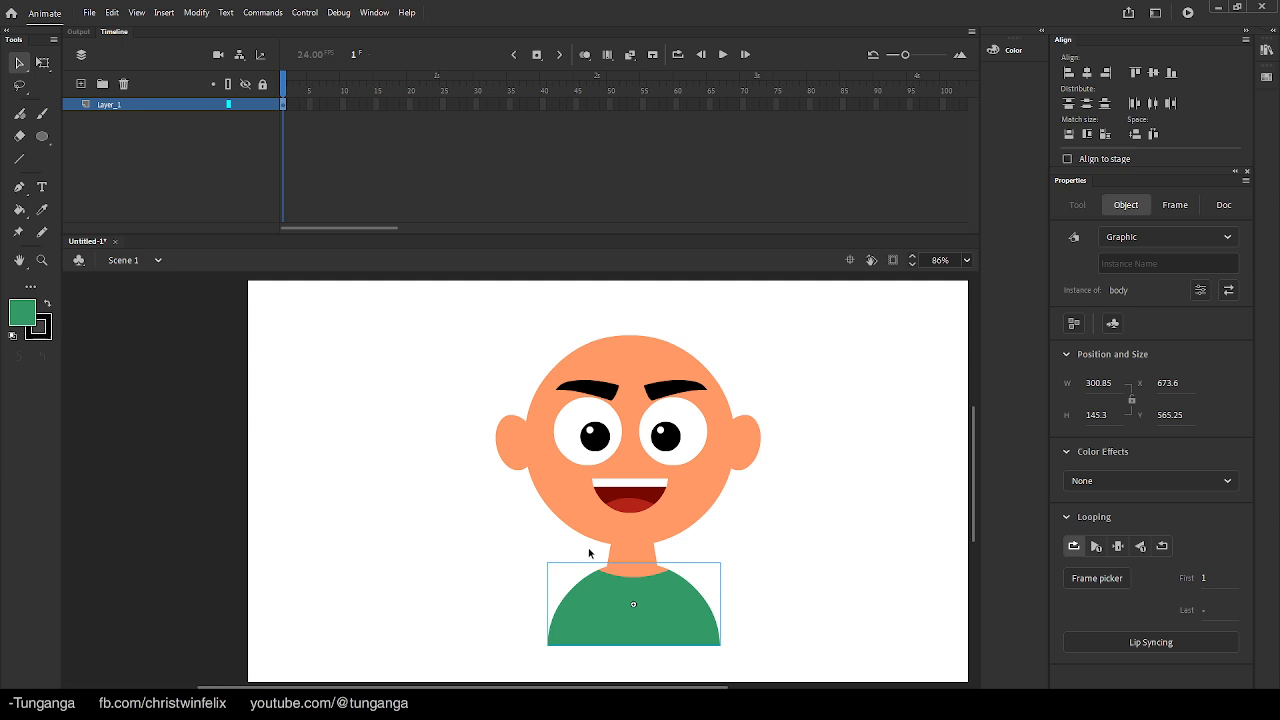
Select the whole character and move it down so the torso meets the lower edge of the stage
{"action": "key", "text": "ctrl+a"}
{"action": "left_click_drag", "start_coordinate": [556, 536], "coordinate": [537, 465]}
{"action": "left_click_drag", "start_coordinate": [626, 537], "coordinate": [572, 585]}
{"action": "key", "text": "q"}
{"action": "key", "text": "v"}
{"action": "scroll", "coordinate": [626, 398], "scroll_direction": "right", "scroll_amount": 2}
{"action": "left_click_drag", "start_coordinate": [469, 503], "coordinate": [502, 505]}
{"action": "left_click", "coordinate": [326, 408]}
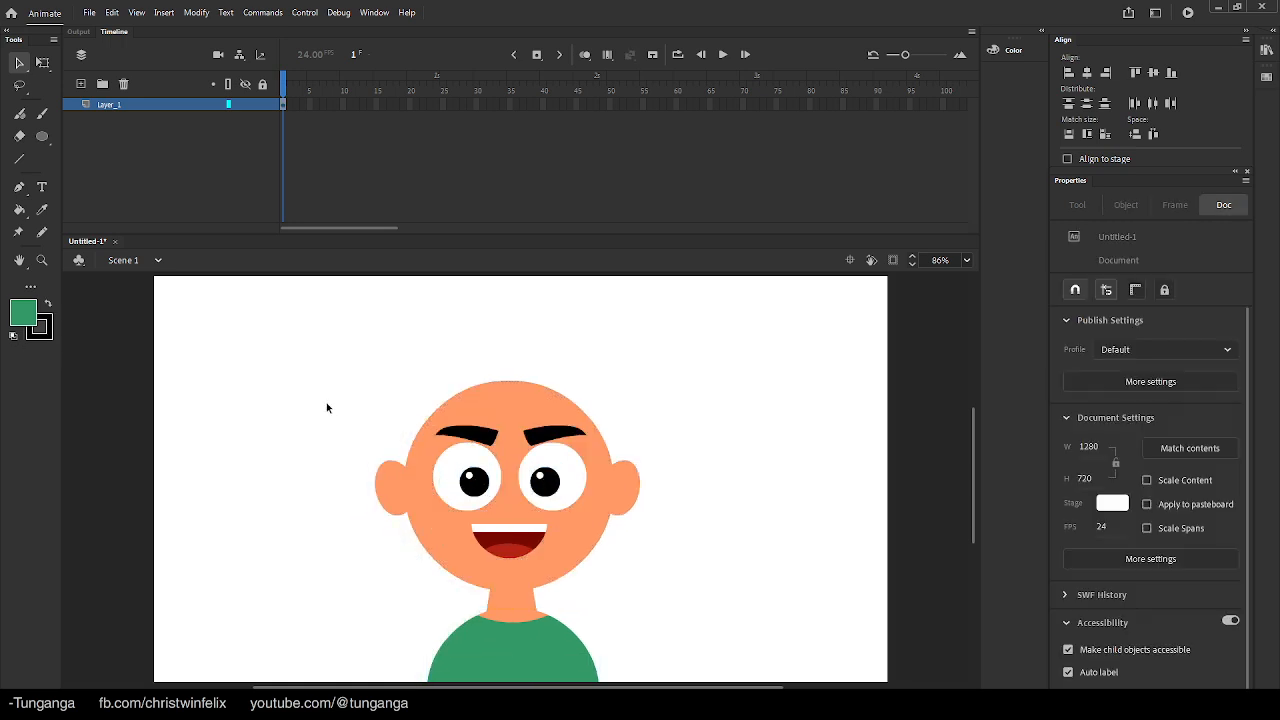
Draw a green rectangle about 186 by 112 px beside the top of the head, without an outline
{"action": "key", "text": "r"}
{"action": "left_click_drag", "start_coordinate": [274, 338], "coordinate": [384, 401]}
{"action": "left_click", "coordinate": [392, 398], "text": "ctrl"}
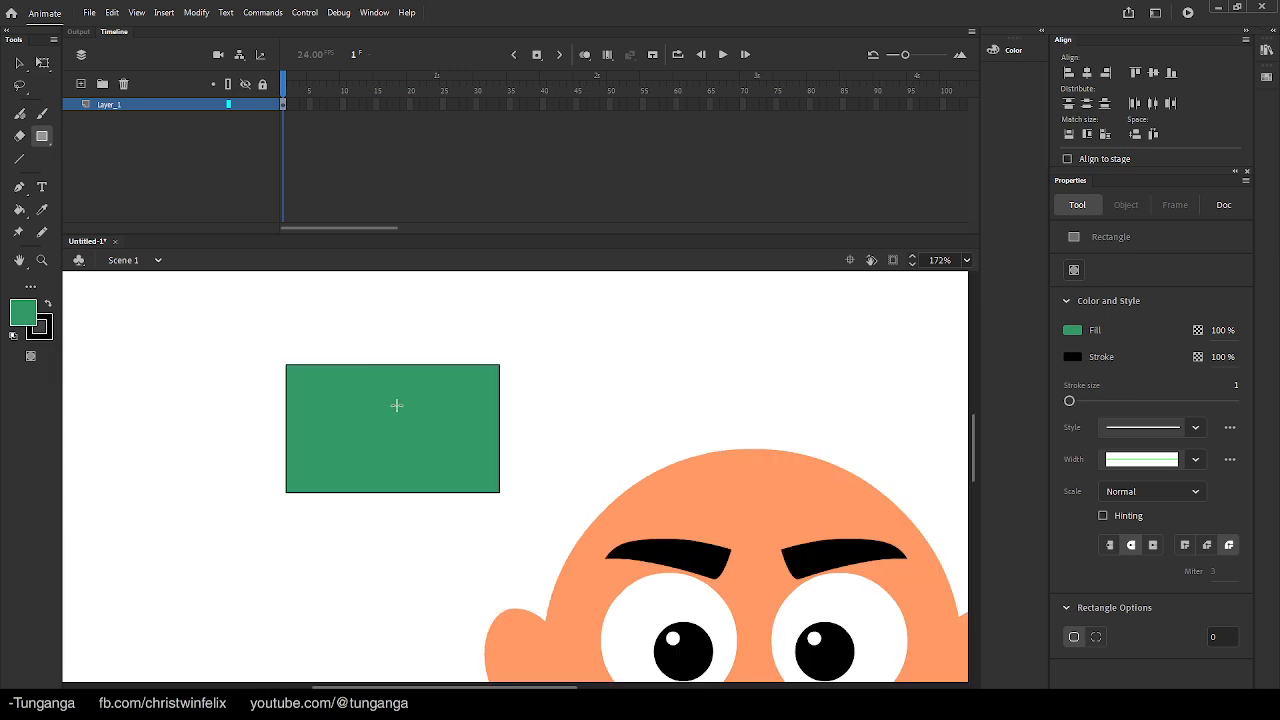
{"action": "key", "text": "v"}
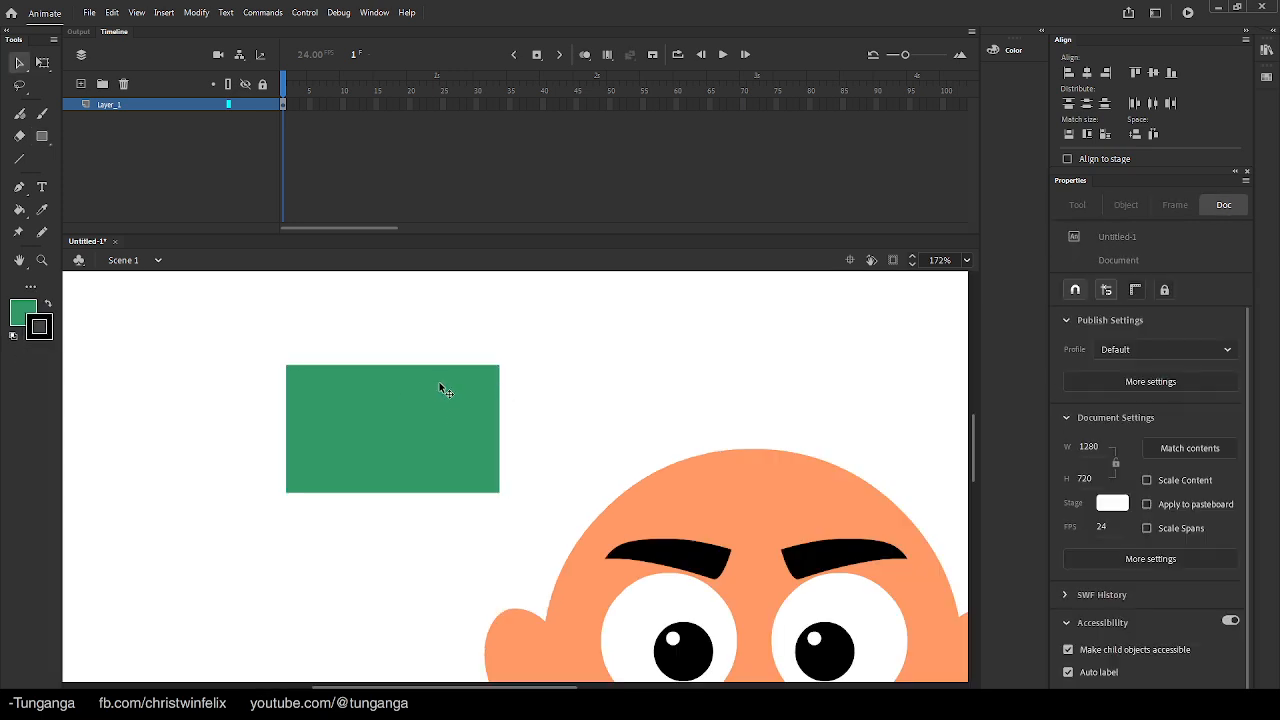
{"action": "left_click_drag", "start_coordinate": [468, 507], "coordinate": [373, 438]}
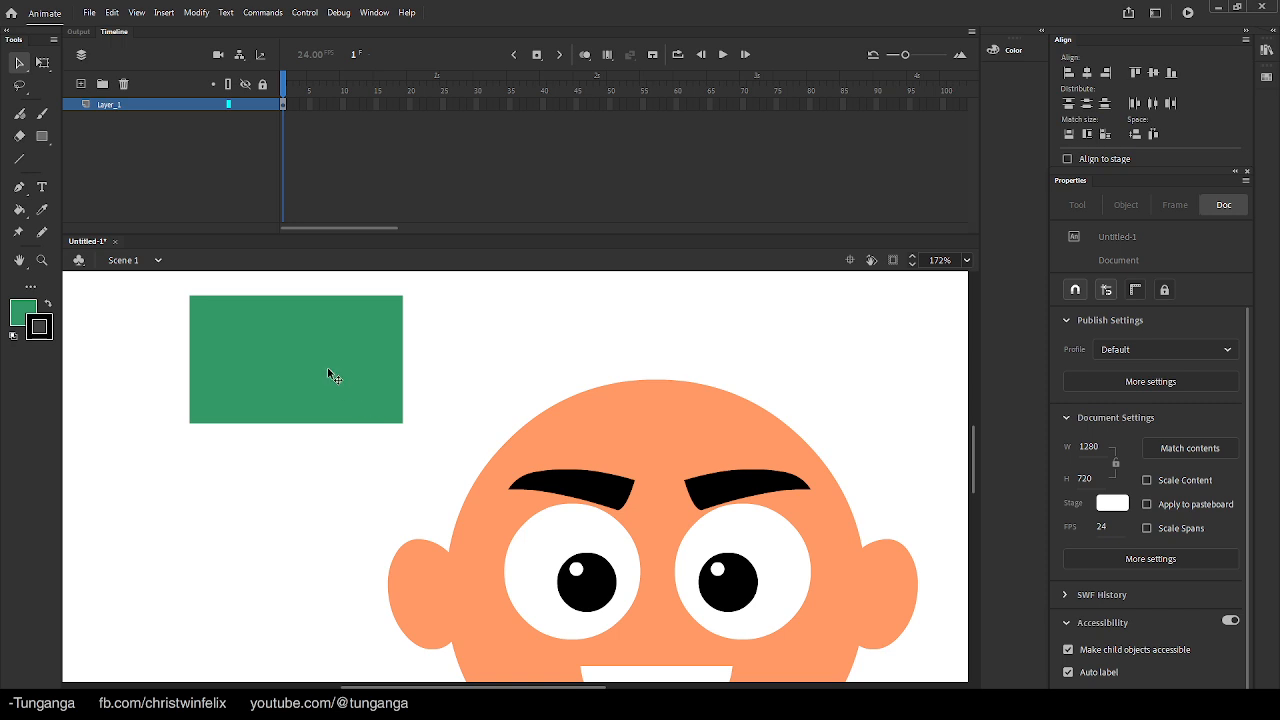
{"action": "left_click_drag", "start_coordinate": [332, 376], "coordinate": [385, 400]}
{"action": "left_click", "coordinate": [347, 400]}
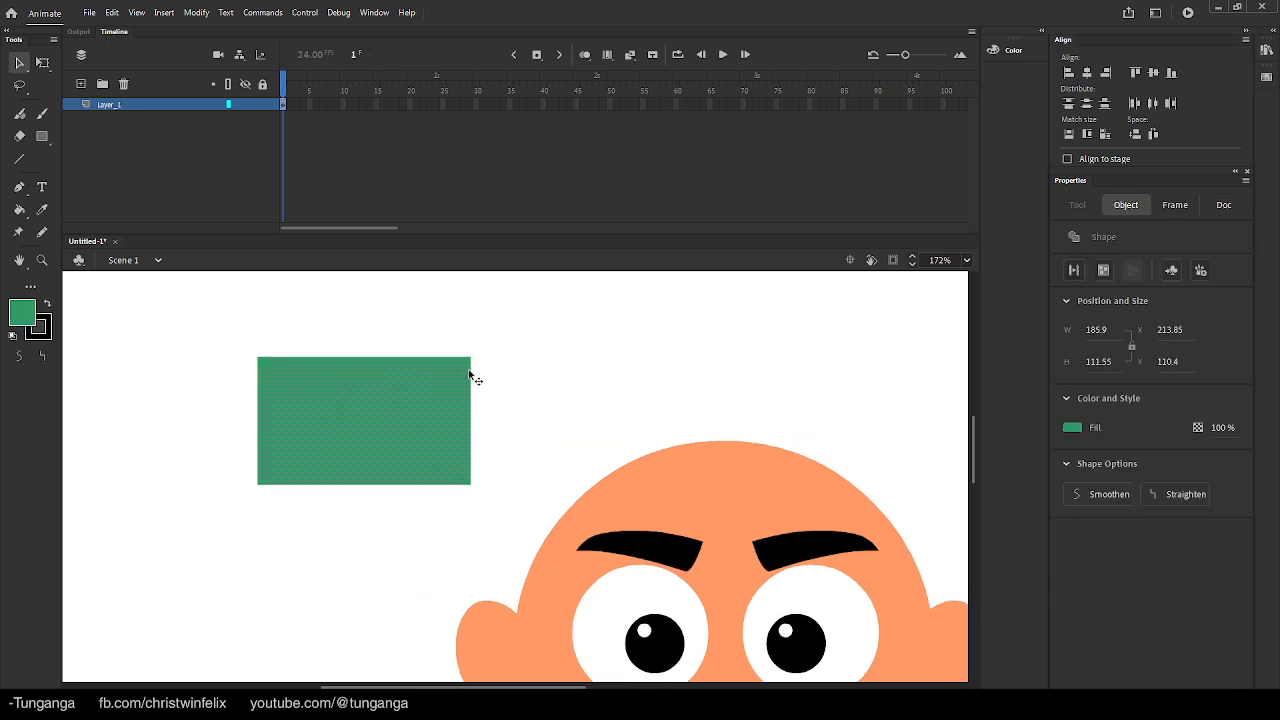
{"action": "key", "text": "q"}
{"action": "key", "text": "v"}
Reshape the green rectangle into a cap with its upper corners pulled inward, bulging sides and an upward-curved lower edge
{"action": "left_click", "coordinate": [461, 336]}
{"action": "left_click_drag", "start_coordinate": [470, 357], "coordinate": [372, 357]}
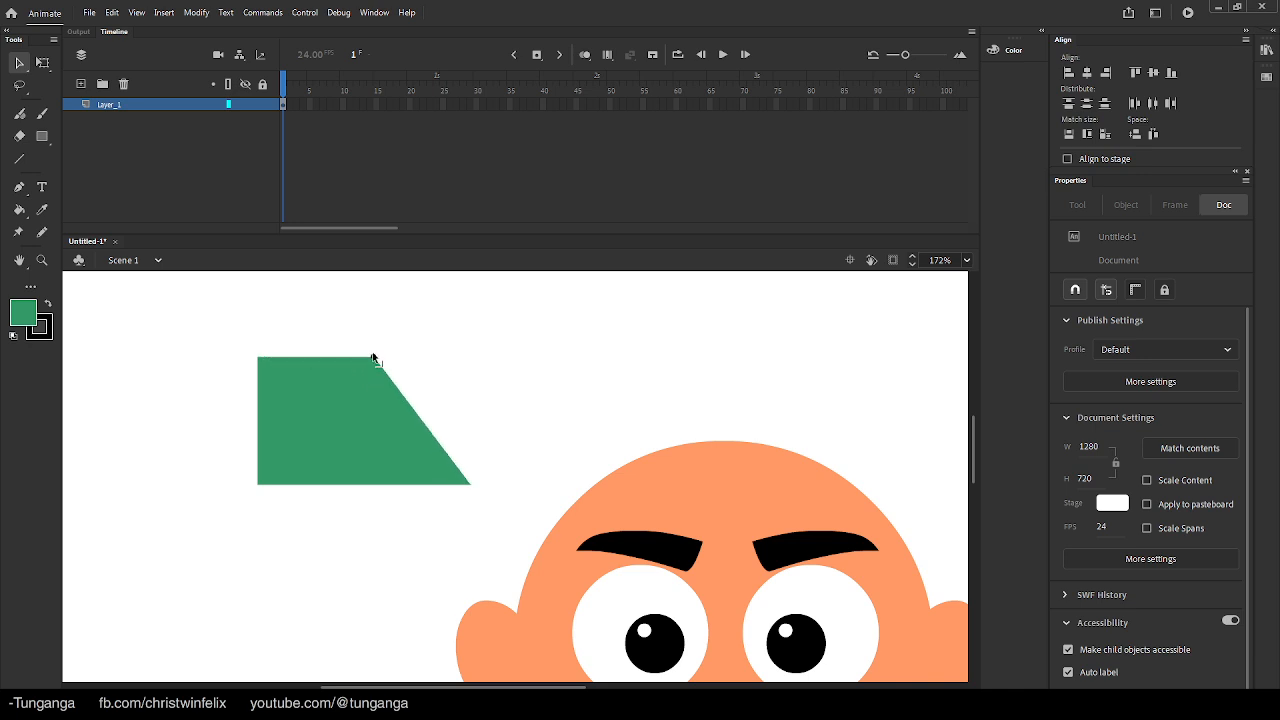
{"action": "left_click_drag", "start_coordinate": [259, 361], "coordinate": [322, 363]}
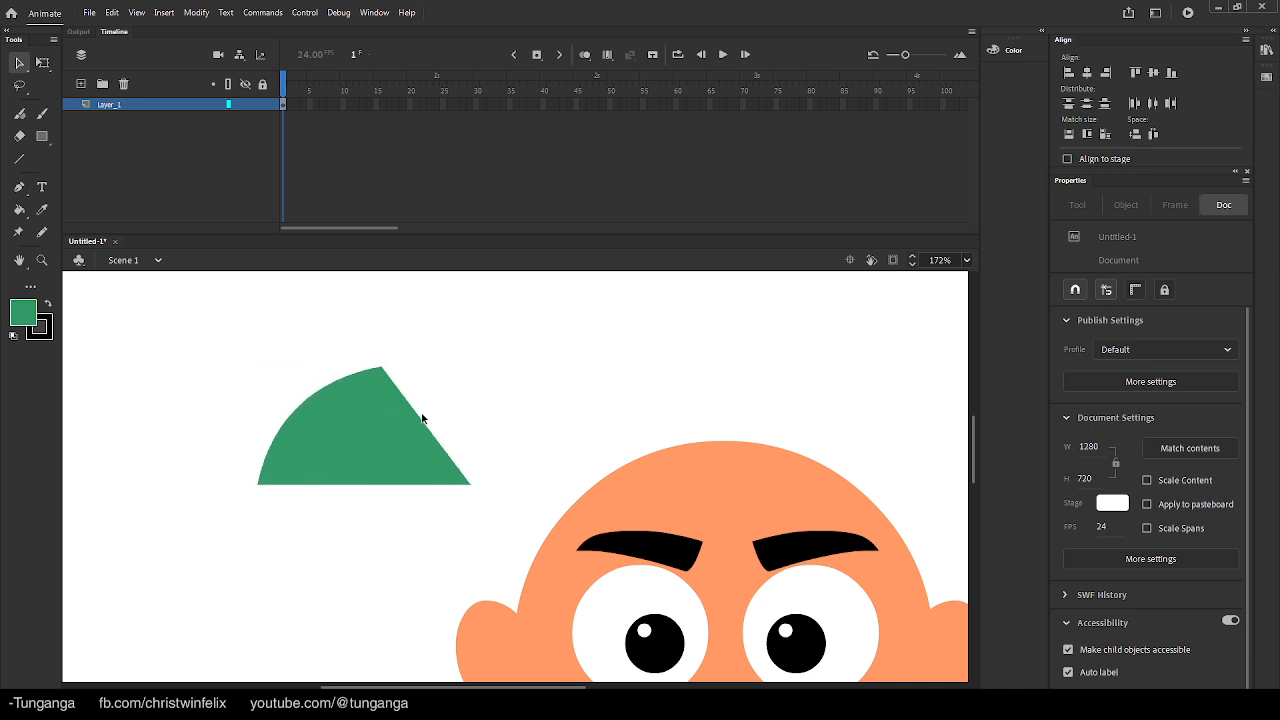
{"action": "left_click_drag", "start_coordinate": [418, 420], "coordinate": [432, 410]}
{"action": "left_click_drag", "start_coordinate": [471, 485], "coordinate": [502, 490]}
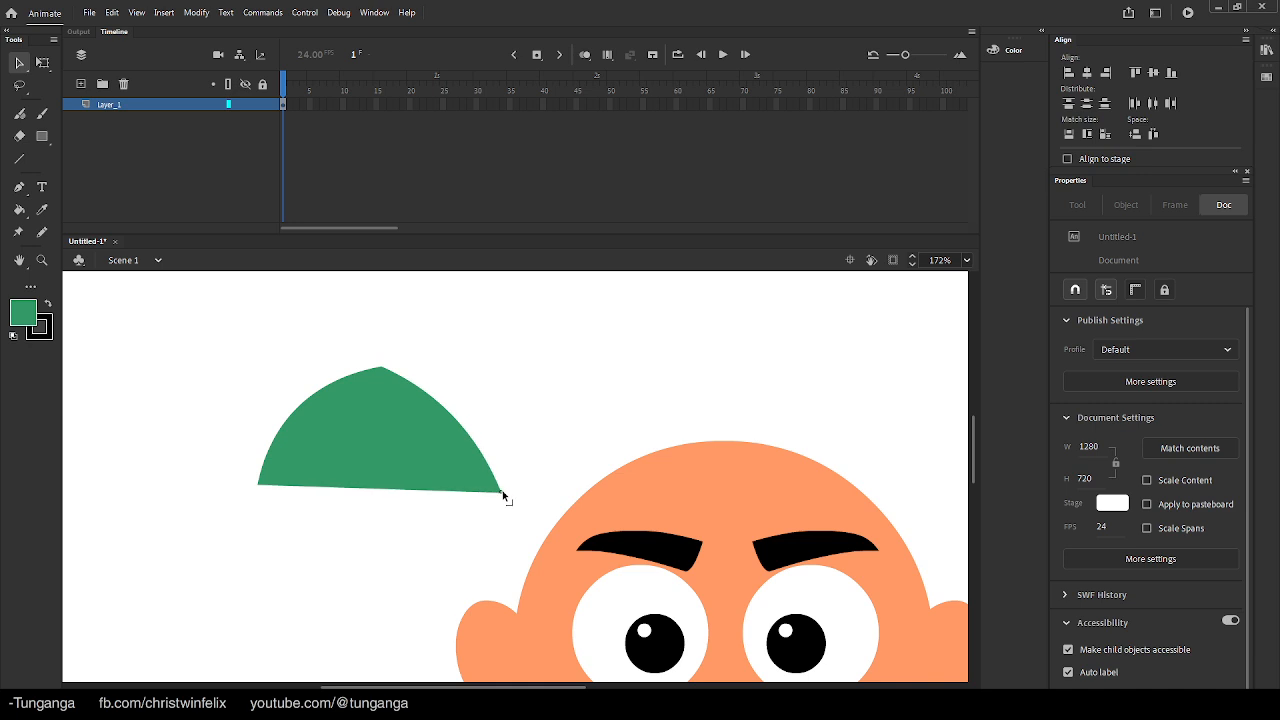
{"action": "left_click_drag", "start_coordinate": [414, 489], "coordinate": [469, 421]}
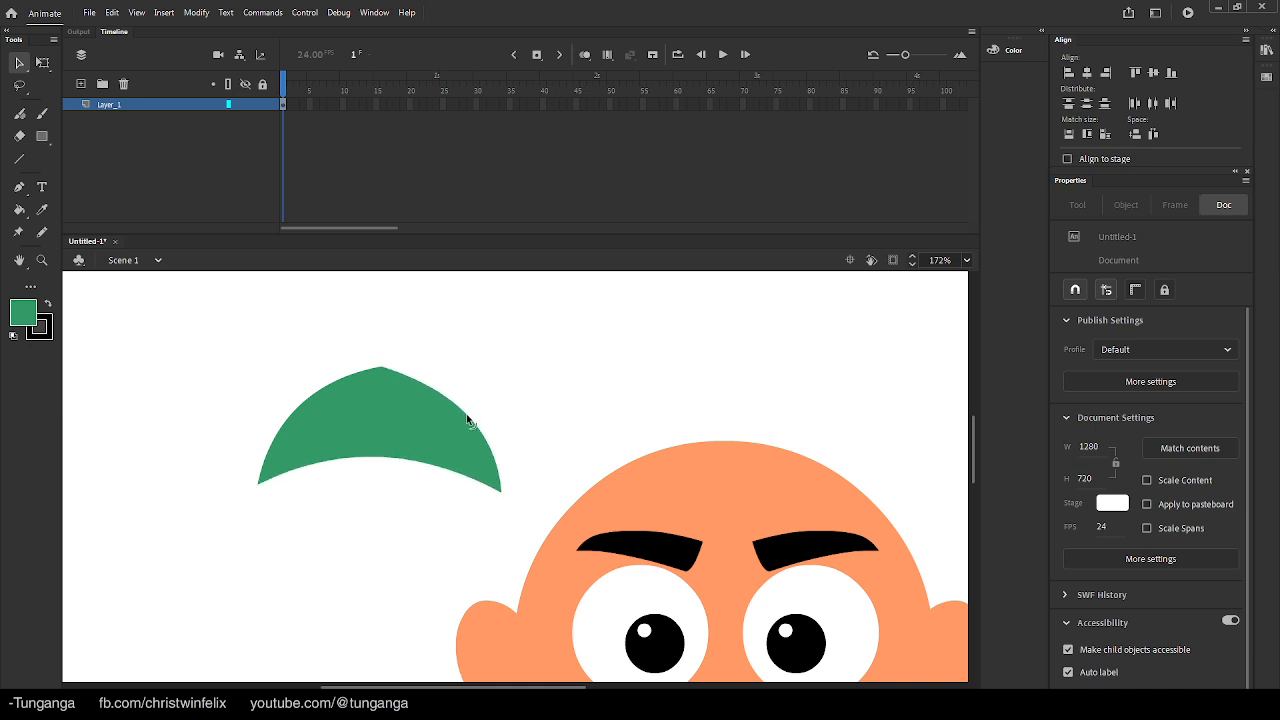
Convert the green cap shape into a graphic symbol named hat
{"action": "left_click", "coordinate": [415, 413]}
{"action": "key", "text": "F8"}
{"action": "type", "text": "hat"}
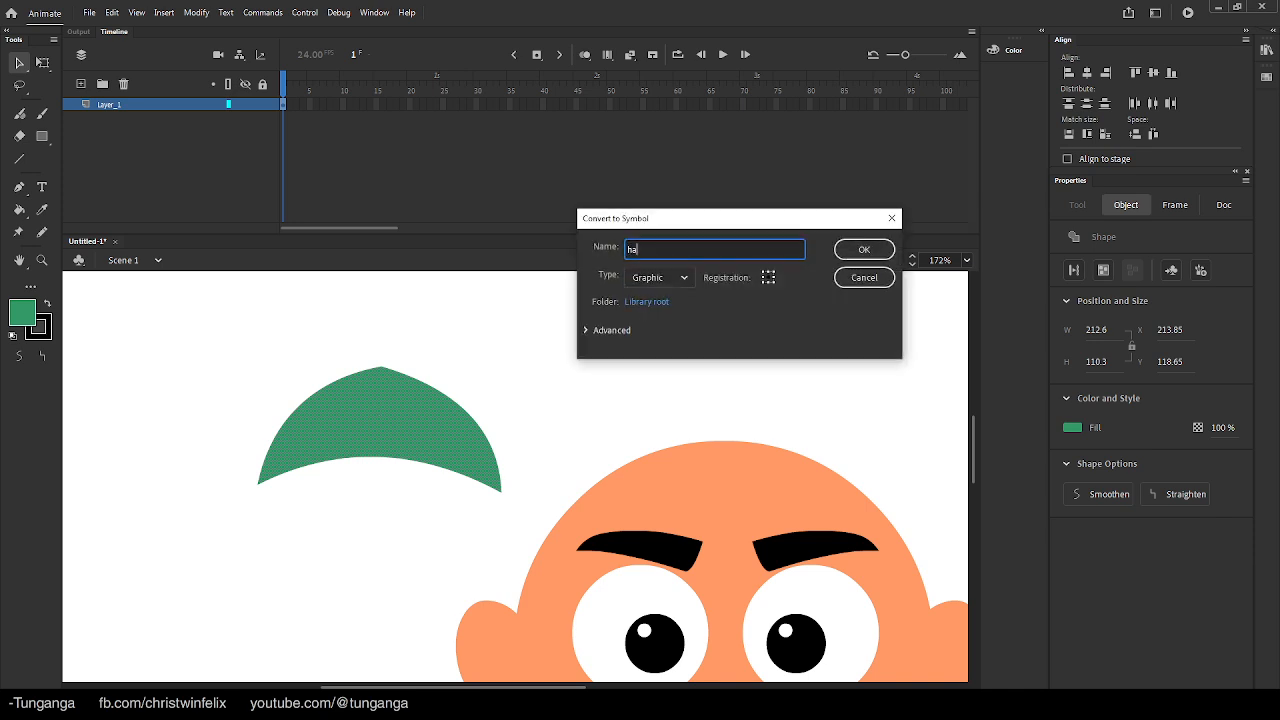
{"action": "key", "text": "Return"}
Place the hat on top of the head and enlarge it to cover the crown
{"action": "left_click_drag", "start_coordinate": [360, 408], "coordinate": [522, 453]}
{"action": "key", "text": "q"}
{"action": "left_click_drag", "start_coordinate": [641, 369], "coordinate": [666, 367]}
{"action": "key", "text": "v"}
{"action": "left_click", "coordinate": [676, 394]}
{"action": "left_click_drag", "start_coordinate": [511, 463], "coordinate": [502, 400]}
{"action": "key", "text": "ctrl+minus"}
{"action": "left_click_drag", "start_coordinate": [376, 458], "coordinate": [436, 436]}
Open the hat symbol for editing and fill its shape with black
{"action": "double_click", "coordinate": [580, 398]}
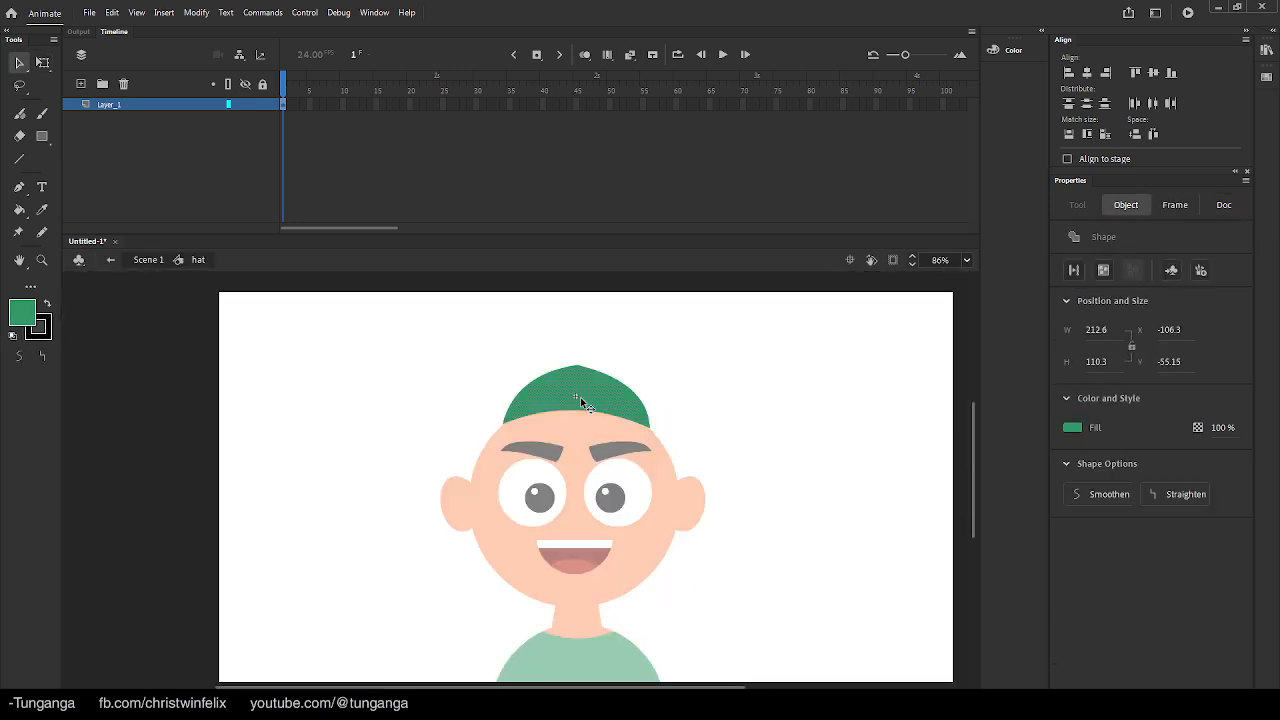
{"action": "left_click", "coordinate": [24, 308]}
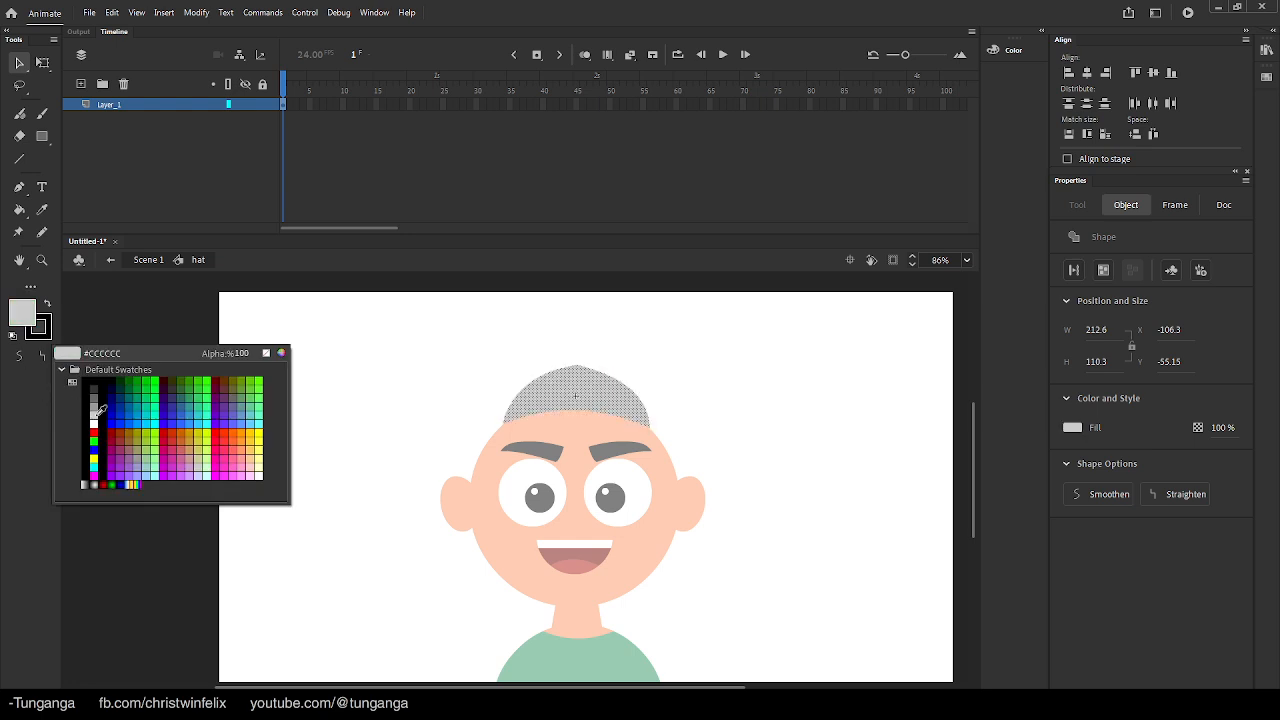
{"action": "left_click", "coordinate": [86, 420]}
{"action": "left_click", "coordinate": [529, 434]}
{"action": "key", "text": "ctrl+equal"}
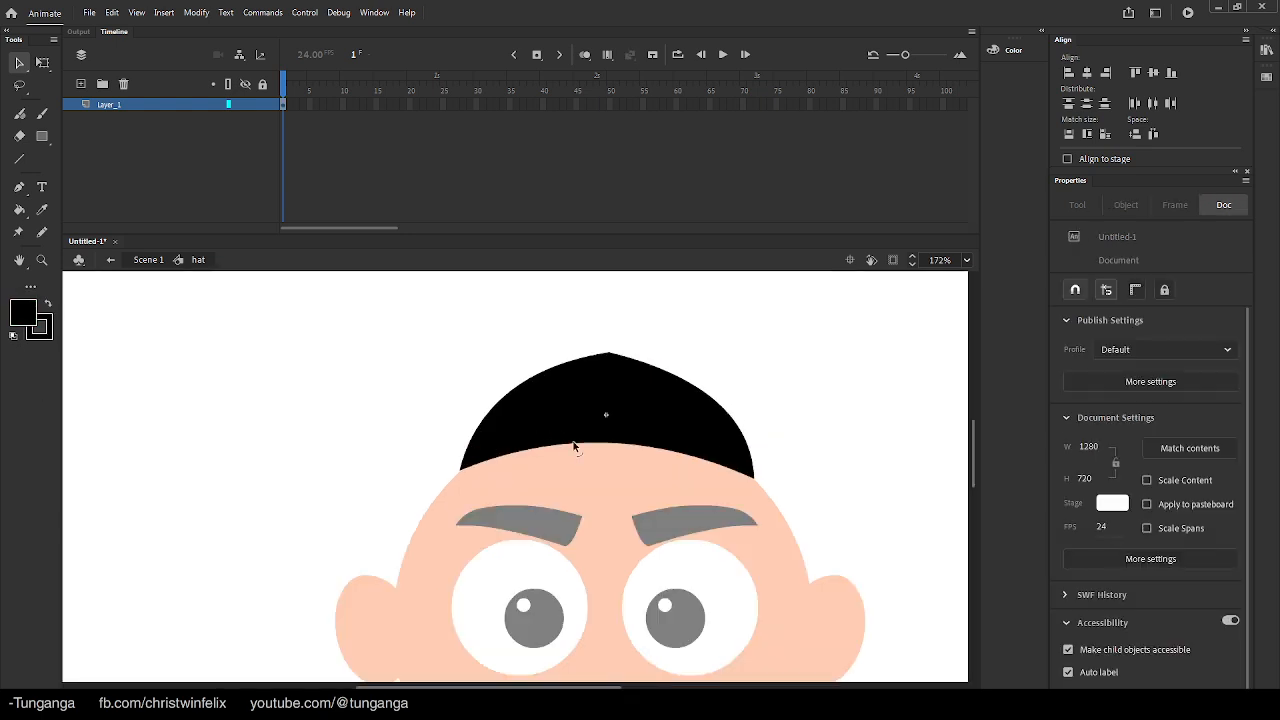
Lower the pointed peak of the black shape and smooth its upper edge into a rounded curve
{"action": "left_click_drag", "start_coordinate": [612, 356], "coordinate": [615, 383]}
{"action": "left_click_drag", "start_coordinate": [591, 495], "coordinate": [618, 421]}
{"action": "left_click_drag", "start_coordinate": [617, 497], "coordinate": [528, 504]}
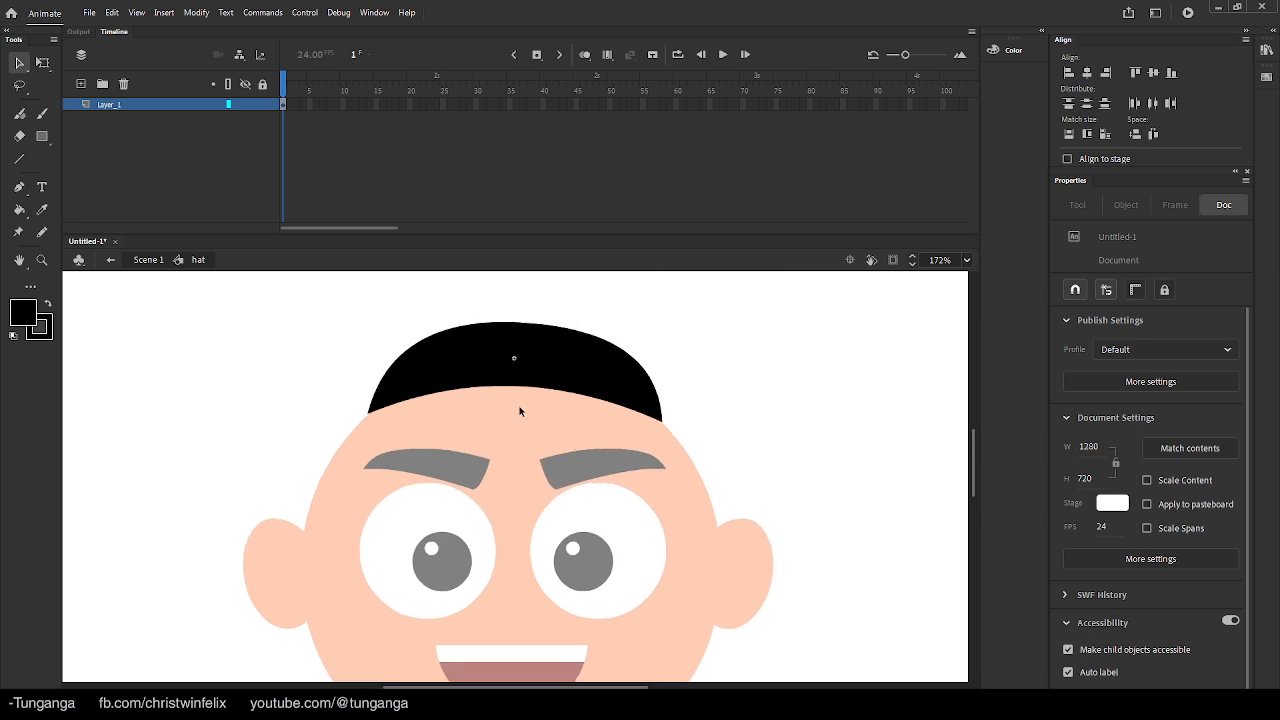
Split the black shape with a vertical line through its middle, then rotate the right half clockwise and move it outward
{"action": "key", "text": "n"}
{"action": "left_click_drag", "start_coordinate": [519, 398], "coordinate": [519, 307]}
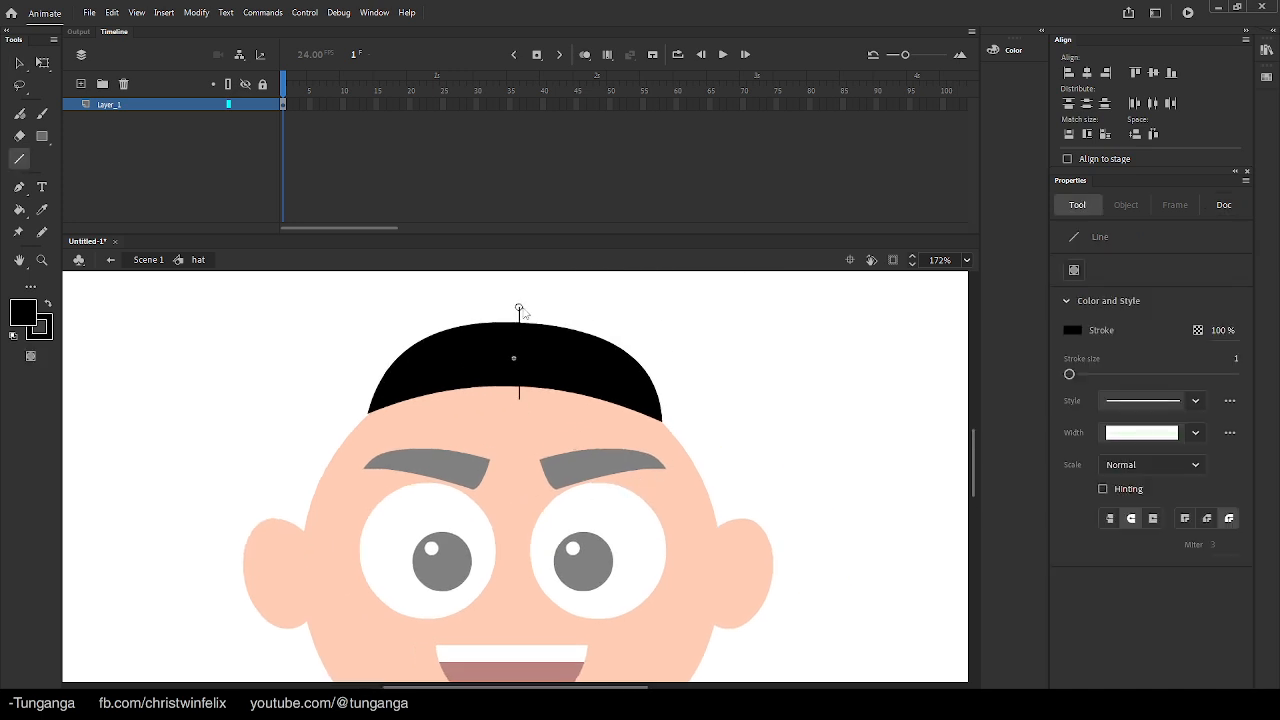
{"action": "key", "text": "v"}
{"action": "left_click", "coordinate": [607, 386]}
{"action": "key", "text": "q"}
{"action": "left_click_drag", "start_coordinate": [671, 440], "coordinate": [673, 467]}
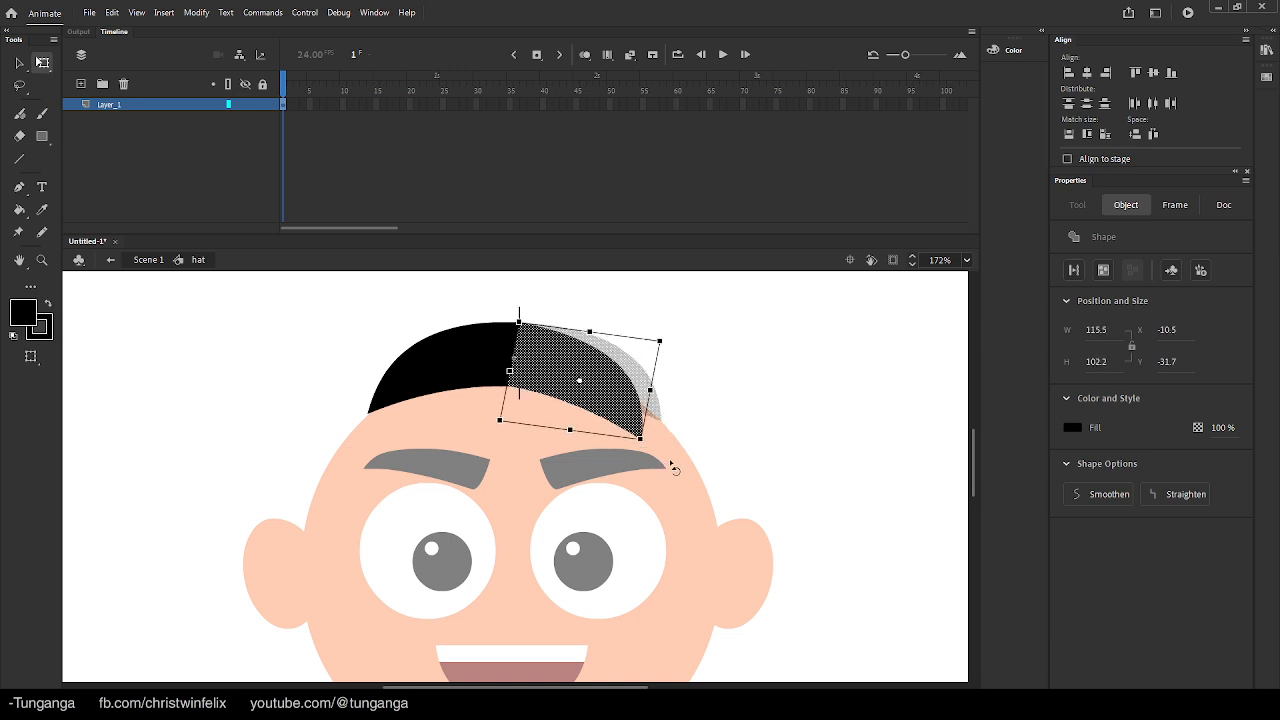
{"action": "key", "text": "v"}
{"action": "left_click_drag", "start_coordinate": [558, 357], "coordinate": [622, 366]}
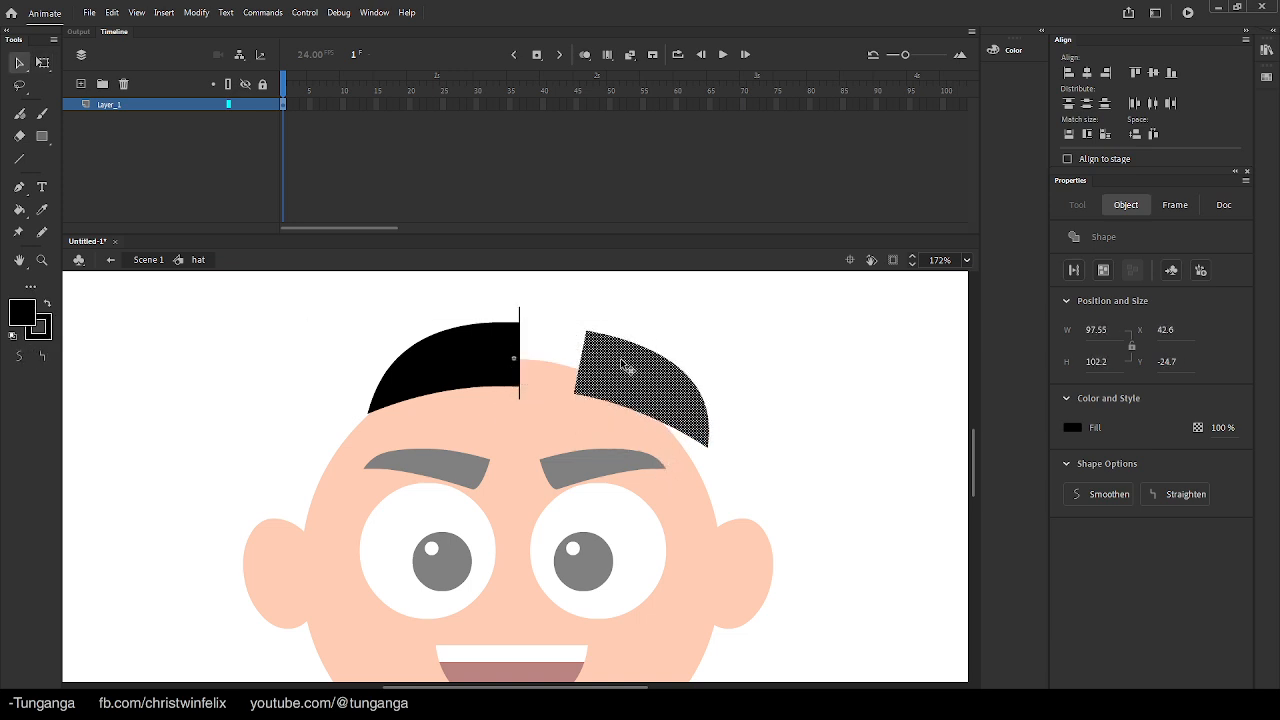
Rotate the left half counterclockwise, move it outward and delete the dividing line
{"action": "left_click", "coordinate": [468, 355]}
{"action": "key", "text": "q"}
{"action": "left_click_drag", "start_coordinate": [530, 416], "coordinate": [398, 371]}
{"action": "key", "text": "v"}
{"action": "left_click_drag", "start_coordinate": [491, 285], "coordinate": [545, 429]}
{"action": "key", "text": "Delete"}
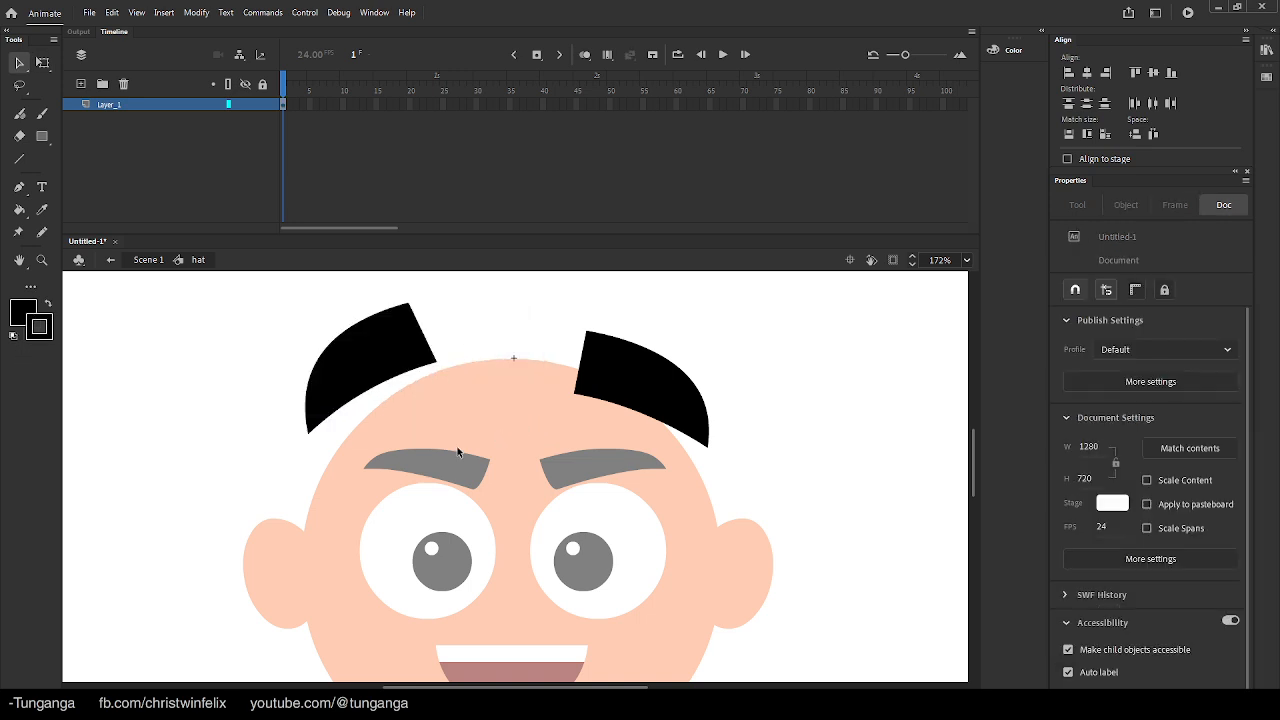
Draw a black oval without an outline beside the head and pull its lower end into a point
{"action": "scroll", "coordinate": [498, 437], "scroll_direction": "left", "scroll_amount": 3}
{"action": "key", "text": "o"}
{"action": "mouse_move", "coordinate": [281, 408]}
{"action": "left_mouse_down"}
{"action": "mouse_move", "coordinate": [354, 549]}
{"action": "mouse_move", "coordinate": [363, 536]}
{"action": "mouse_move", "coordinate": [313, 564]}
{"action": "left_mouse_up"}
{"action": "key", "text": "v"}
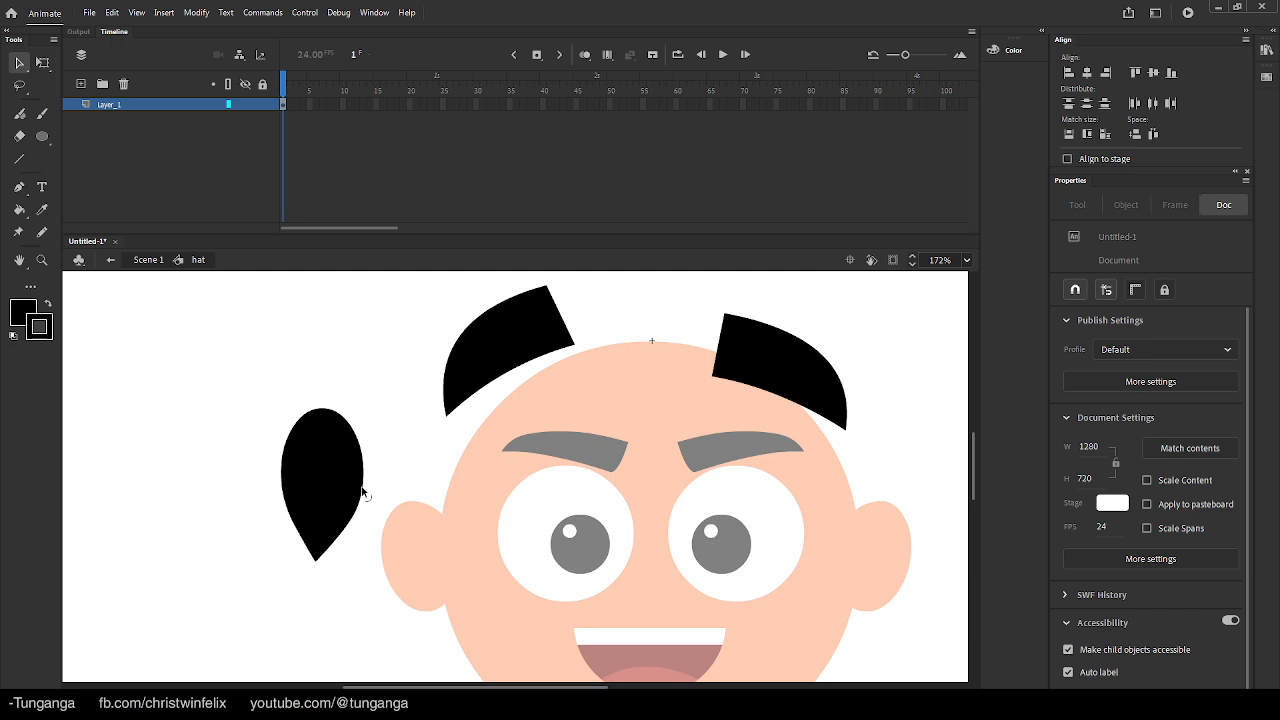
Narrow the pointed oval to about 37 by 135 px and place it as a sideburn above the left ear
{"action": "left_click_drag", "start_coordinate": [340, 482], "coordinate": [474, 433]}
{"action": "key", "text": "q"}
{"action": "key", "text": "v"}
{"action": "left_click", "coordinate": [491, 440]}
{"action": "left_click", "coordinate": [470, 458]}
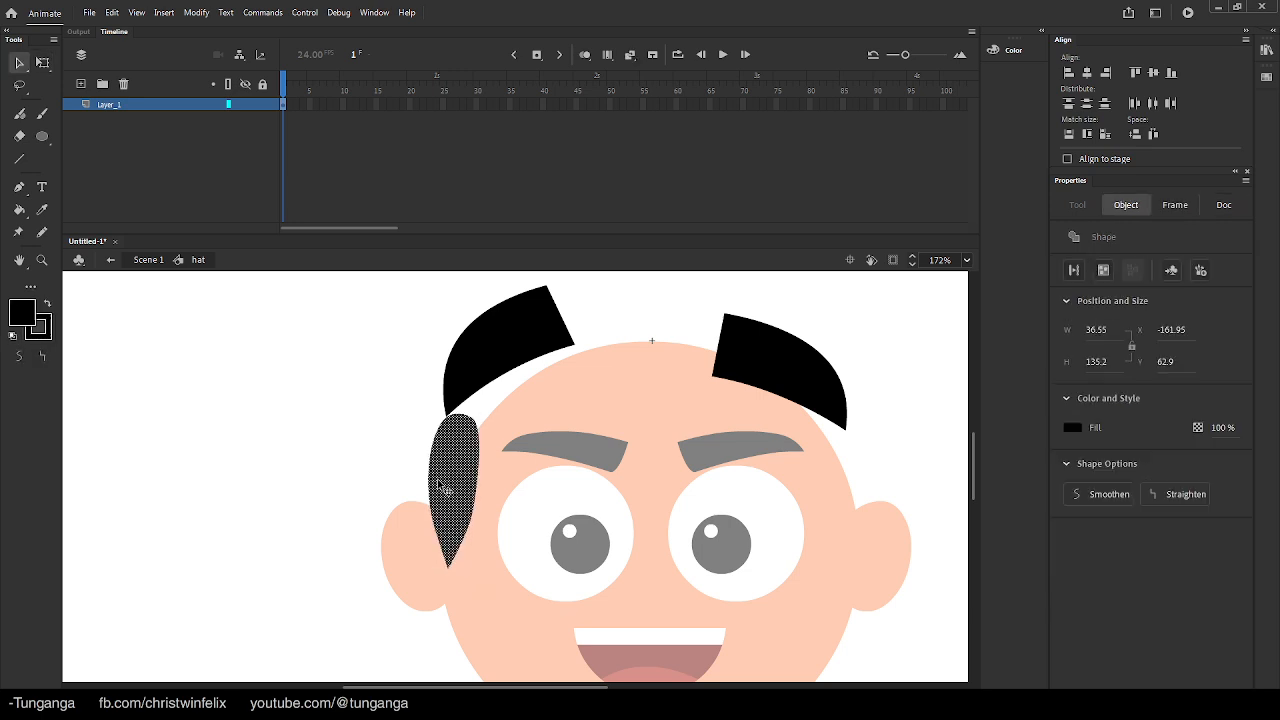
Place a mirrored copy of the sideburn at the same height above the right ear
{"action": "left_click", "coordinate": [484, 385]}
{"action": "scroll", "coordinate": [450, 440], "scroll_direction": "right", "scroll_amount": 3}
{"action": "left_click_drag", "start_coordinate": [336, 474], "coordinate": [758, 470]}
{"action": "left_click_drag", "start_coordinate": [686, 400], "coordinate": [694, 350]}
{"action": "left_click_drag", "start_coordinate": [787, 462], "coordinate": [731, 452]}
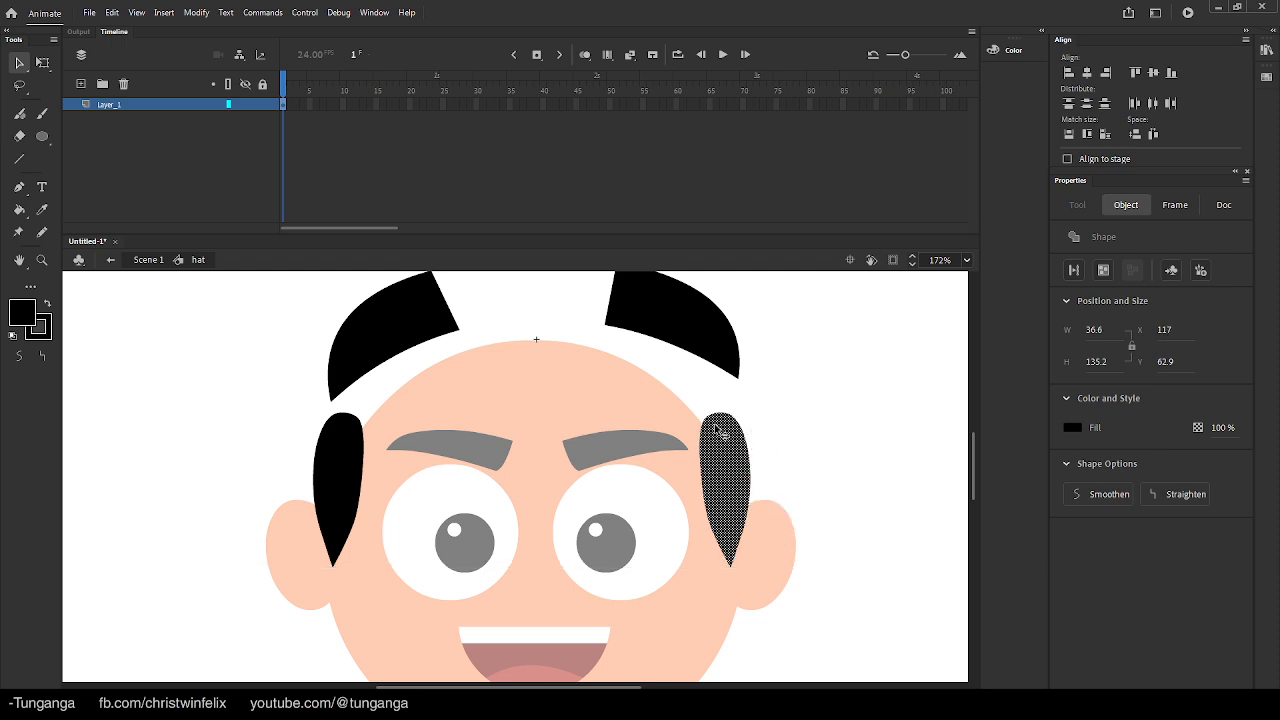
Convert the sideburns into graphic symbols, naming the right one L hair and the left one R hai
{"action": "key", "text": "F8"}
{"action": "type", "text": "L"}
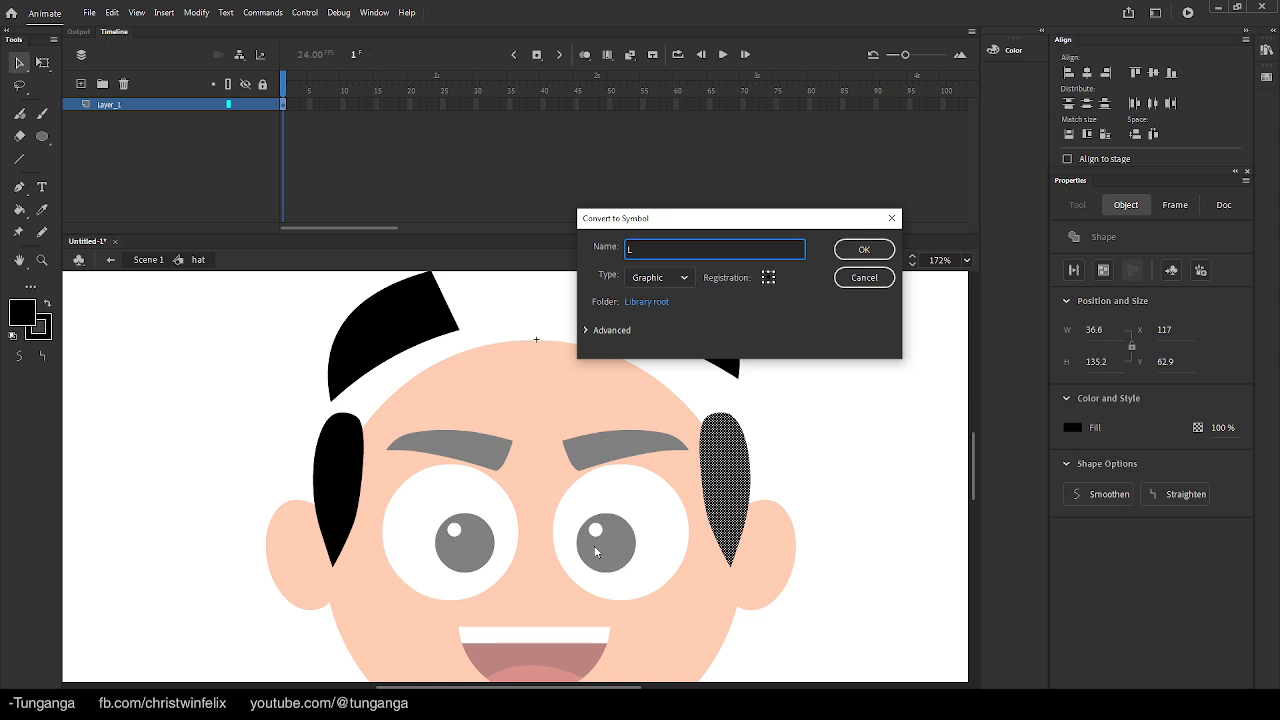
{"action": "type", "text": " hair"}
{"action": "key", "text": "Return"}
{"action": "left_click", "coordinate": [343, 506]}
{"action": "key", "text": "F8"}
{"action": "type", "text": "R hair"}
{"action": "key", "text": "Return"}
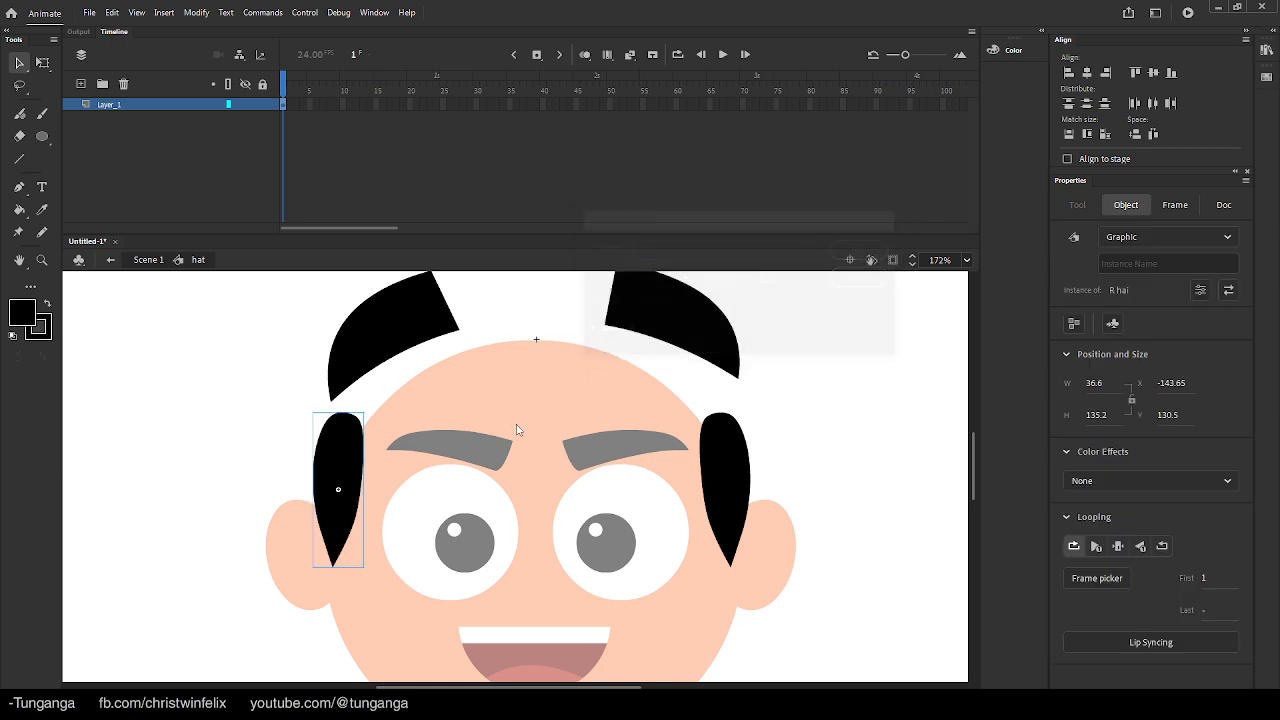
Move the left upper hair piece onto the head and convert it into a graphic symbol named b1
{"action": "left_click", "coordinate": [537, 346]}
{"action": "scroll", "coordinate": [435, 391], "scroll_direction": "up", "scroll_amount": 3}
{"action": "left_click", "coordinate": [435, 391]}
{"action": "left_click_drag", "start_coordinate": [430, 390], "coordinate": [471, 420]}
{"action": "key", "text": "F8"}
{"action": "type", "text": "b1"}
{"action": "key", "text": "Return"}
Rotate the b1 hair piece counterclockwise along the head and move its transformation point to the inner end
{"action": "key", "text": "q"}
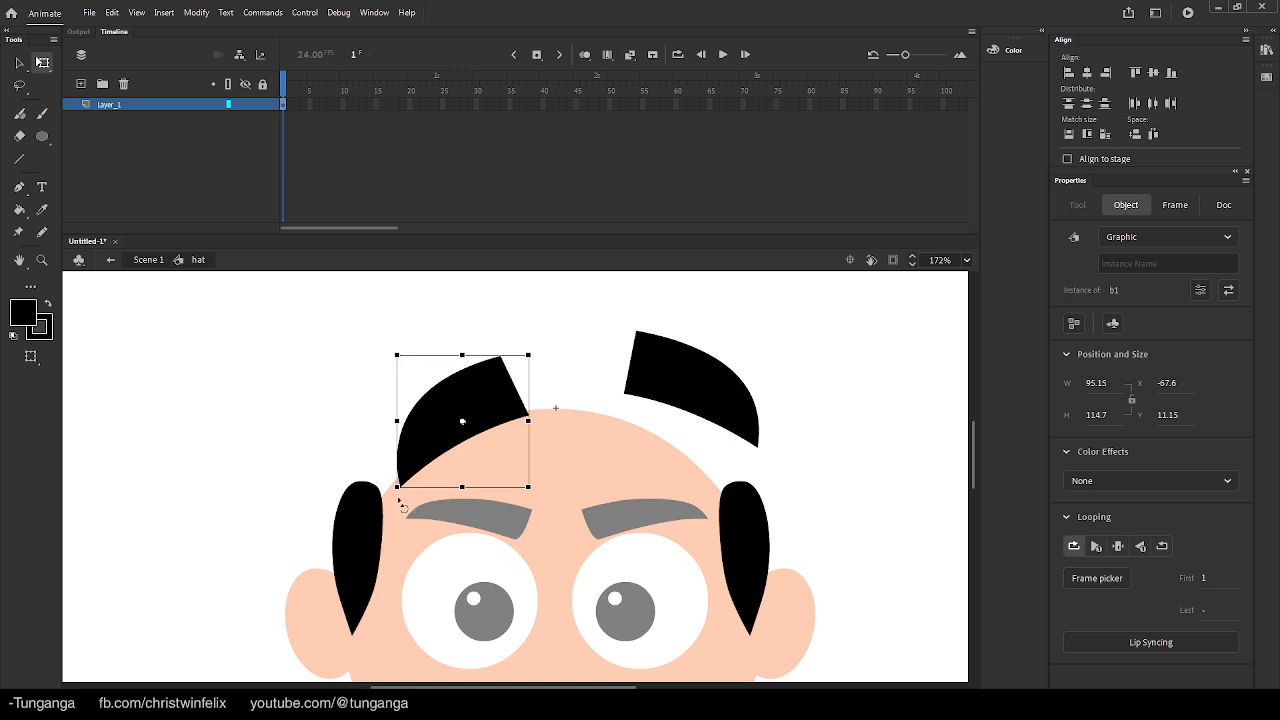
{"action": "left_click_drag", "start_coordinate": [398, 498], "coordinate": [422, 518]}
{"action": "key", "text": "alt+v"}
{"action": "left_click_drag", "start_coordinate": [503, 398], "coordinate": [480, 398]}
{"action": "key", "text": "q"}
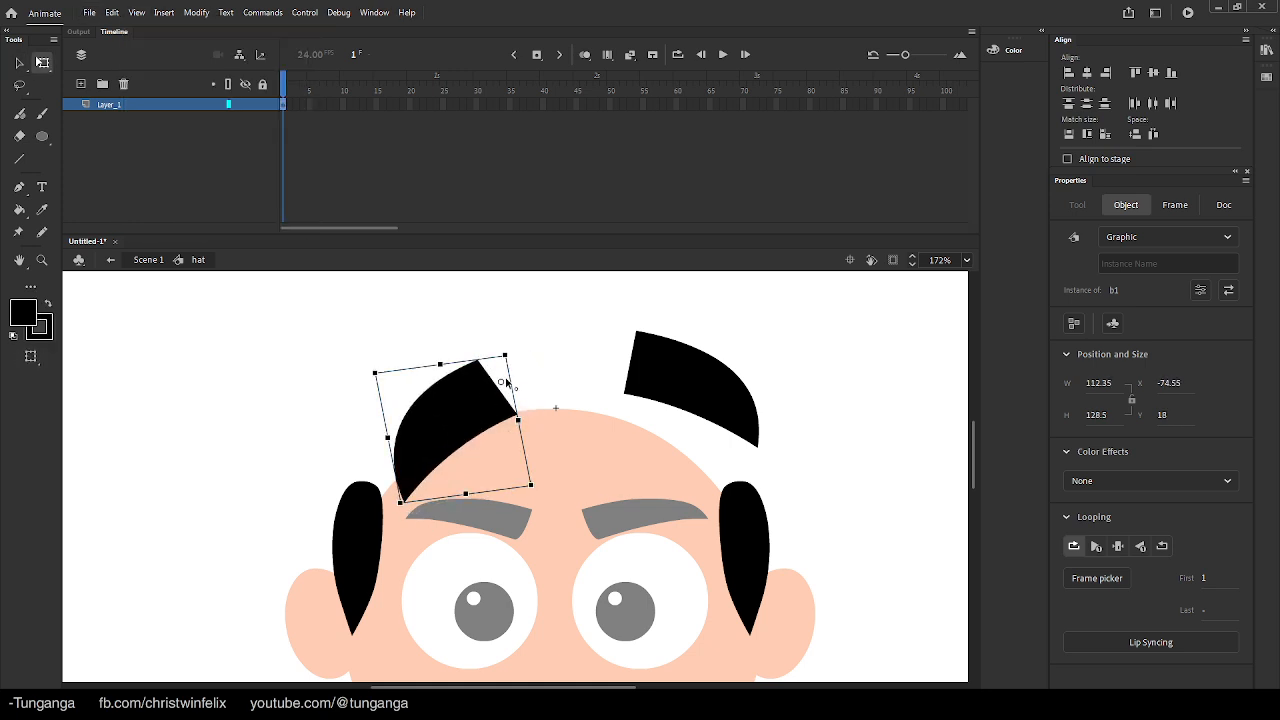
{"action": "key", "text": "v"}
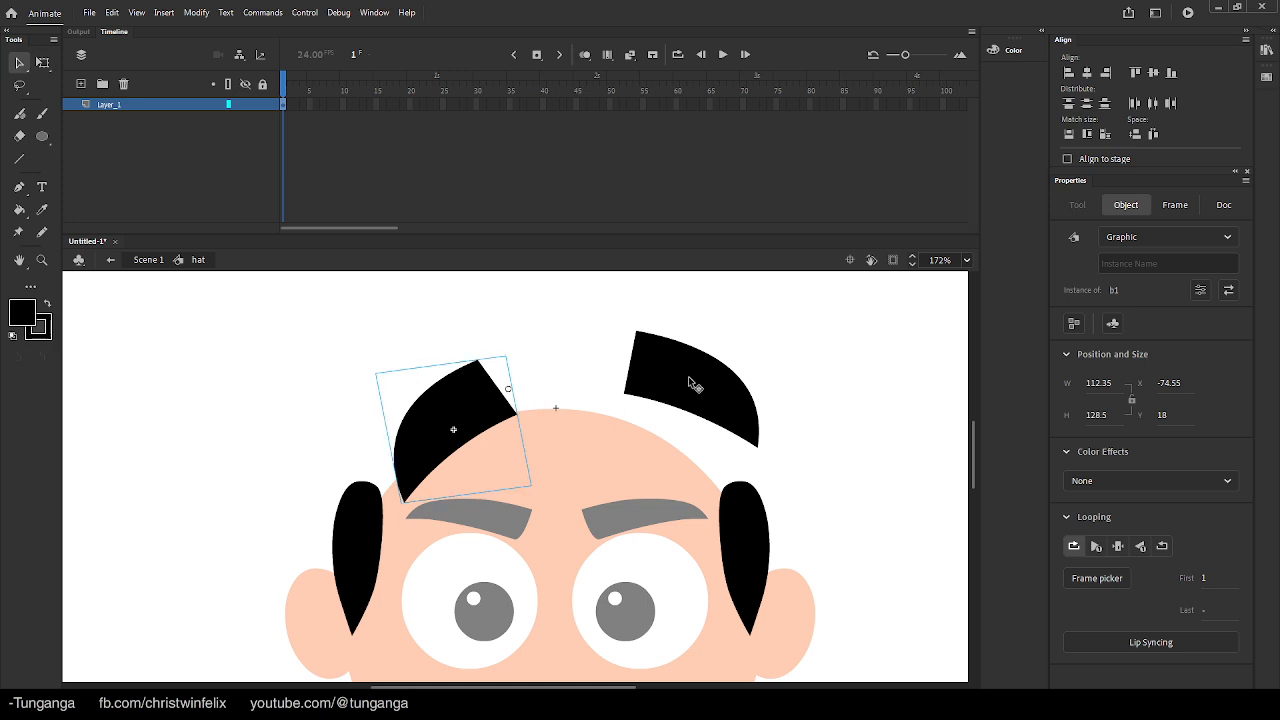
Convert the right upper hair piece into a graphic symbol named b2
{"action": "left_click", "coordinate": [690, 382]}
{"action": "key", "text": "F8"}
{"action": "type", "text": "b2"}
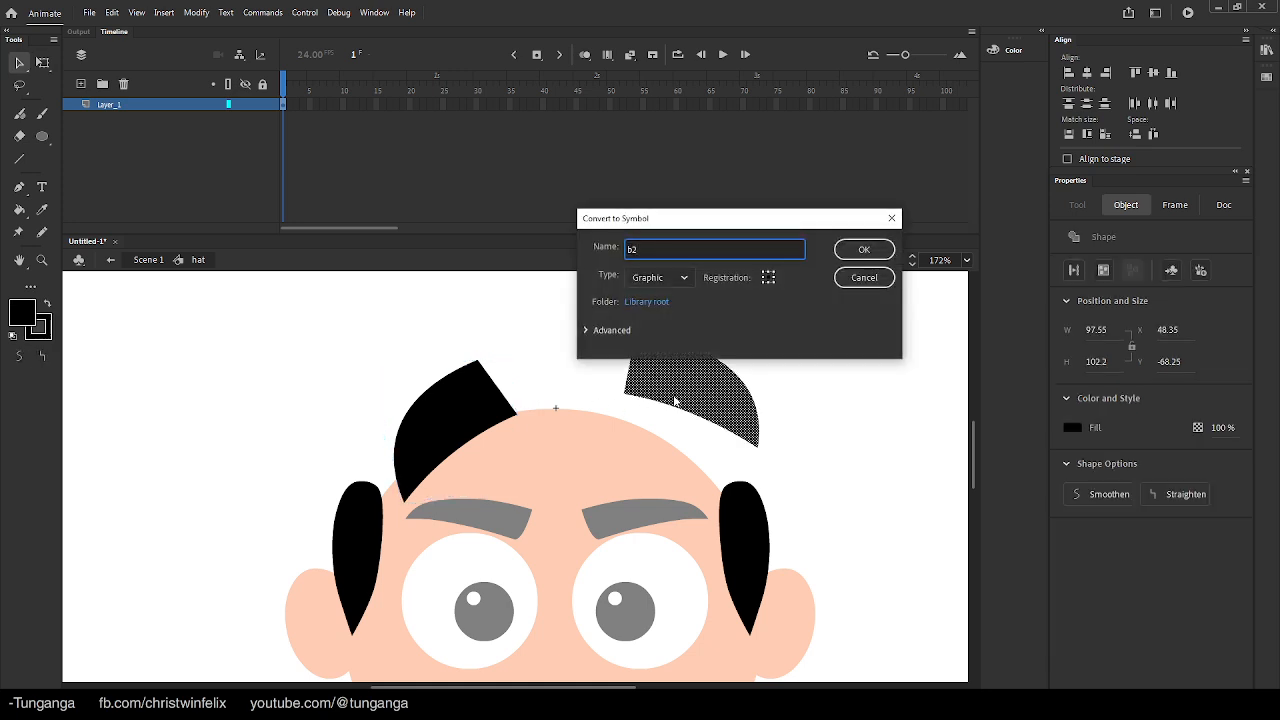
{"action": "key", "text": "Return"}
Move the b2 hair piece beside b1 on the head and rotate it clockwise to follow the head's curve
{"action": "left_click_drag", "start_coordinate": [706, 390], "coordinate": [608, 407]}
{"action": "key", "text": "q"}
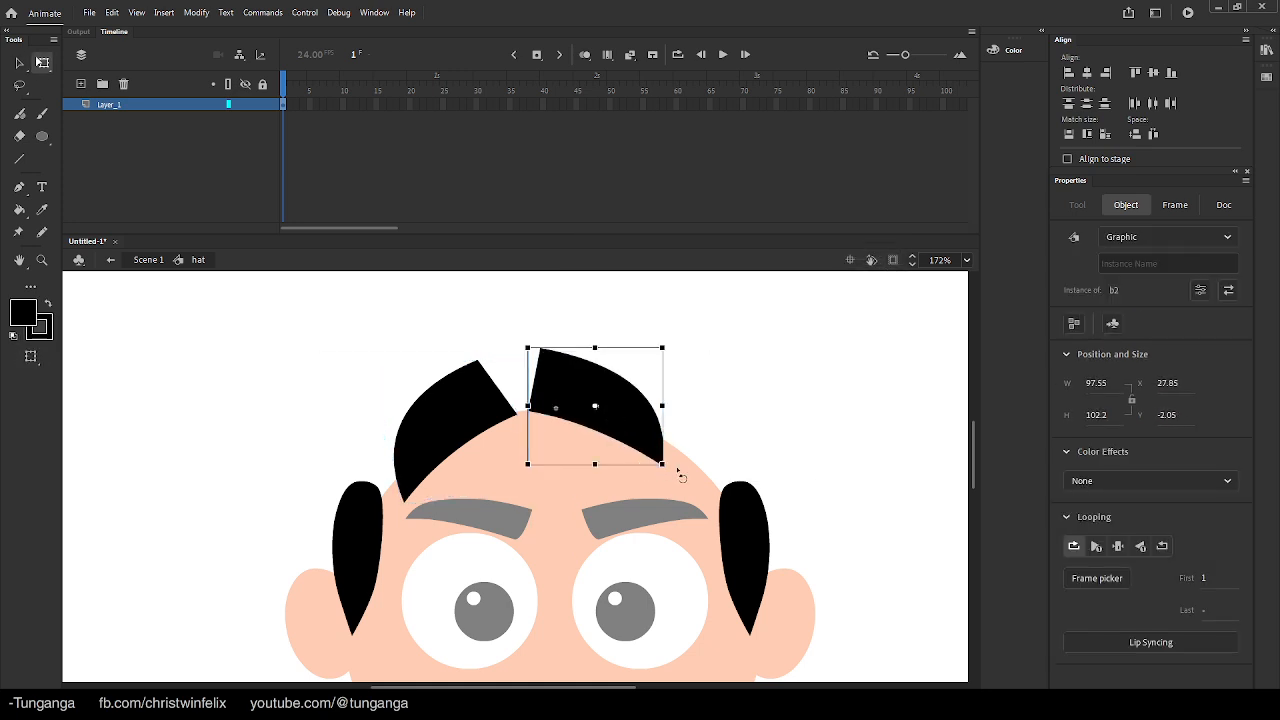
{"action": "left_click_drag", "start_coordinate": [676, 478], "coordinate": [661, 445]}
{"action": "key", "text": "v"}
{"action": "left_click", "coordinate": [531, 423]}
Duplicate the b1 hair piece between b1 and b2, break it apart and convert the copy into a graphic symbol named b3
{"action": "left_click_drag", "start_coordinate": [456, 417], "coordinate": [511, 406], "text": "alt"}
{"action": "key", "text": "ctrl+b"}
{"action": "key", "text": "F8"}
{"action": "type", "text": "b3"}
{"action": "key", "text": "Return"}
Enlarge the shape inside the b3 symbol to about 116 by 152 px and return to the hat symbol
{"action": "key", "text": "q"}
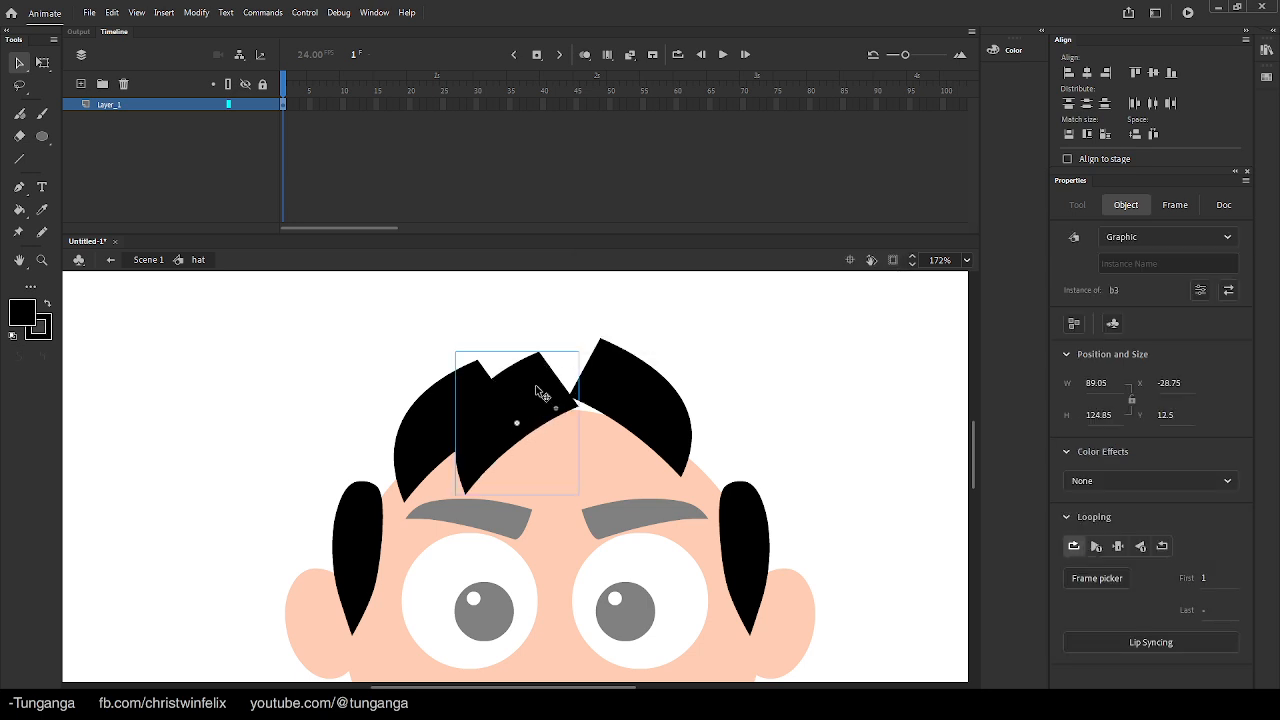
{"action": "double_click", "coordinate": [537, 391]}
{"action": "left_click_drag", "start_coordinate": [579, 352], "coordinate": [571, 398], "text": "alt"}
{"action": "key", "text": "v"}
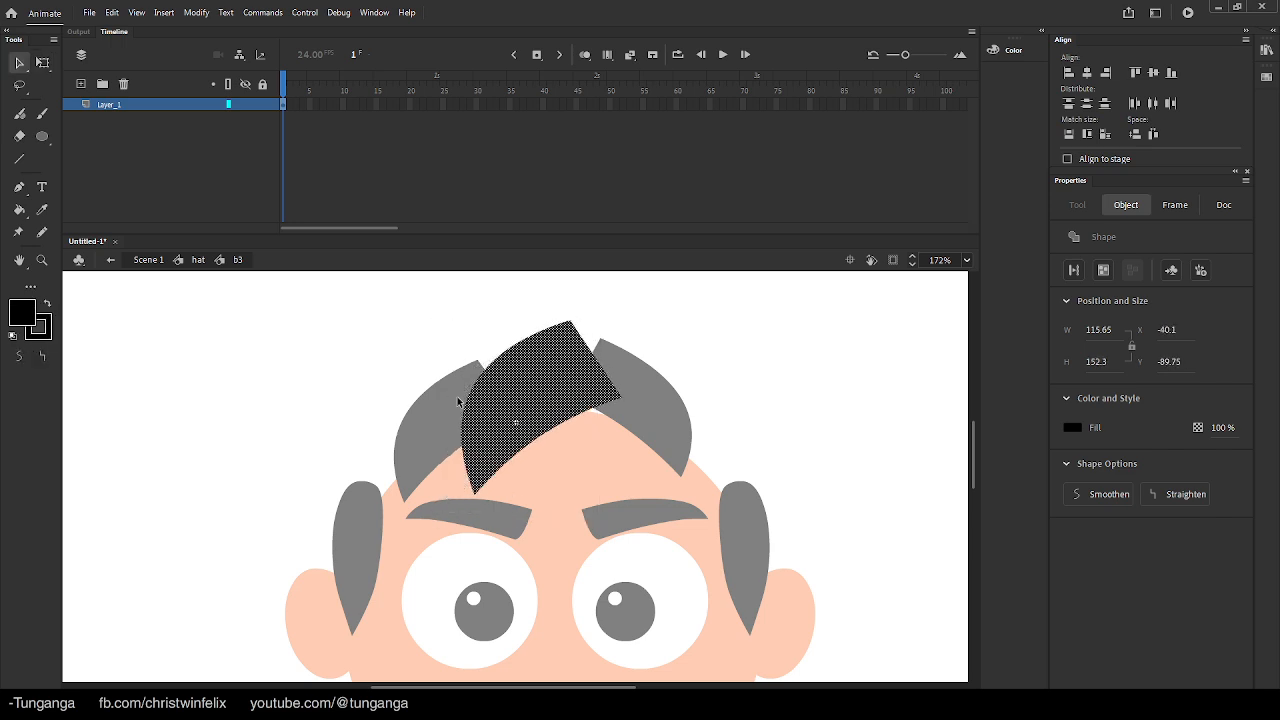
{"action": "double_click", "coordinate": [345, 399]}
{"action": "key", "text": "q"}
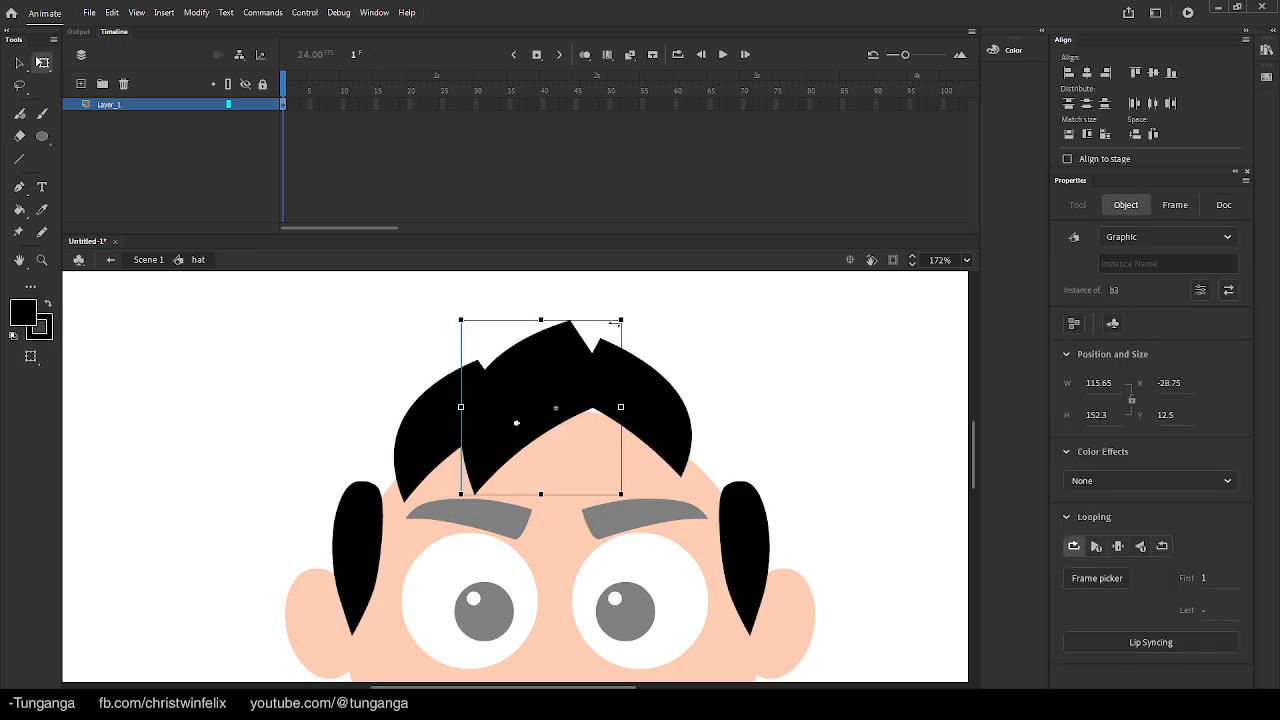
{"action": "mouse_move", "coordinate": [621, 321]}
{"action": "left_mouse_down"}
{"action": "mouse_move", "coordinate": [643, 308]}
{"action": "mouse_move", "coordinate": [643, 321]}
{"action": "left_mouse_up"}
{"action": "key", "text": "ctrl+z"}
Deselect the hair, leave the hat symbol and return to the main scene
{"action": "left_click", "coordinate": [309, 406]}
{"action": "key", "text": "v"}
{"action": "key", "text": "ctrl+minus"}
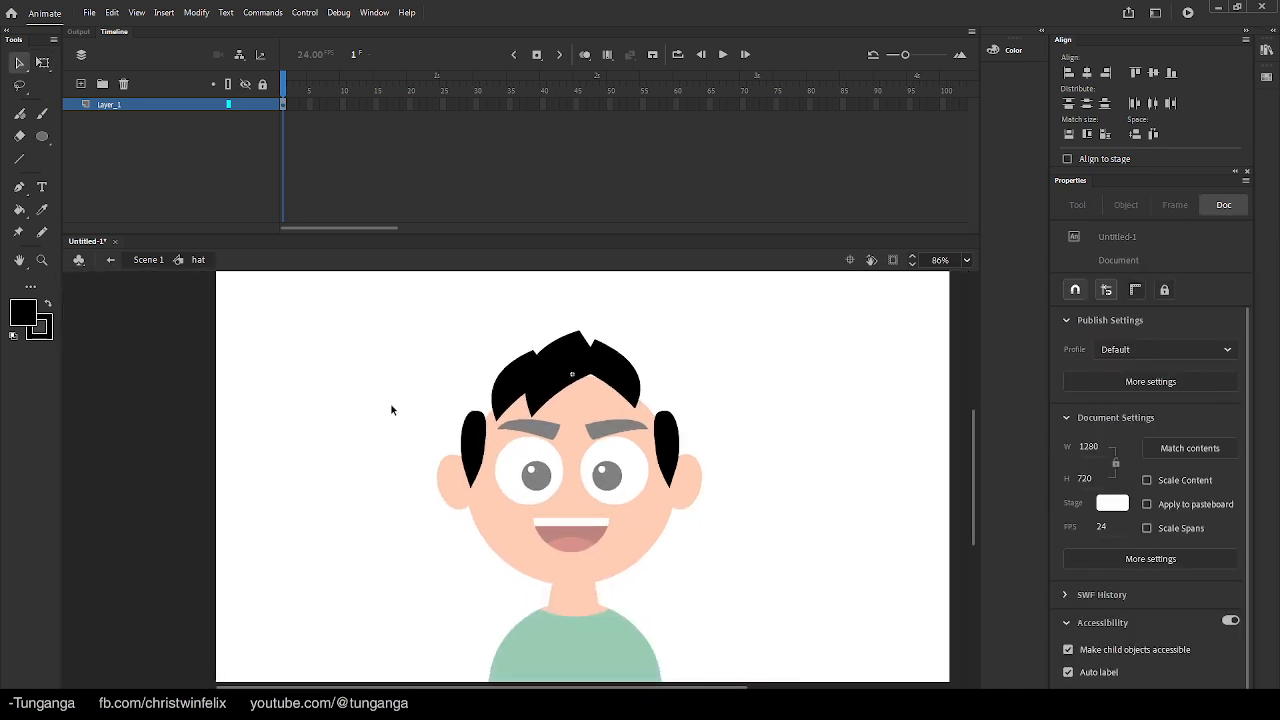
{"action": "double_click", "coordinate": [390, 408]}
{"action": "left_click", "coordinate": [380, 396]}
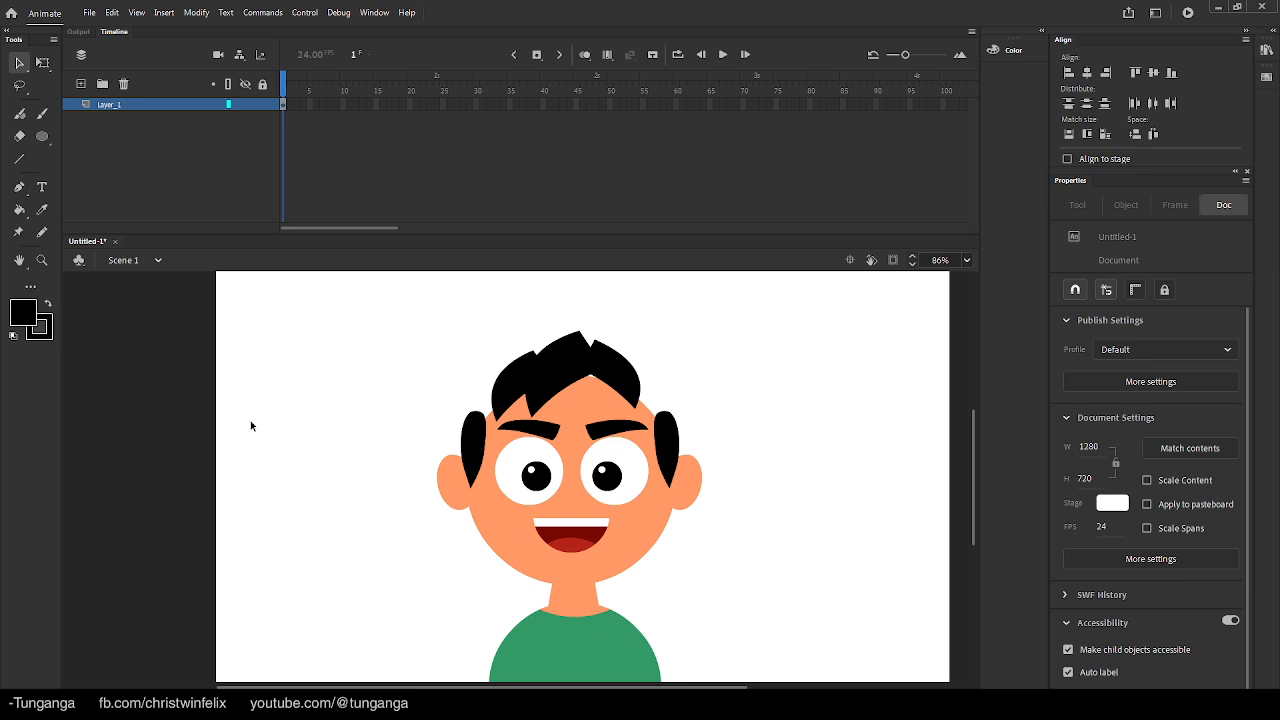
Draw a black back-hair shape about 403 by 419 px beside the head, with a pointed, notched lower edge
{"action": "key", "text": "o"}
{"action": "left_click_drag", "start_coordinate": [205, 343], "coordinate": [247, 540]}
{"action": "key", "text": "v"}
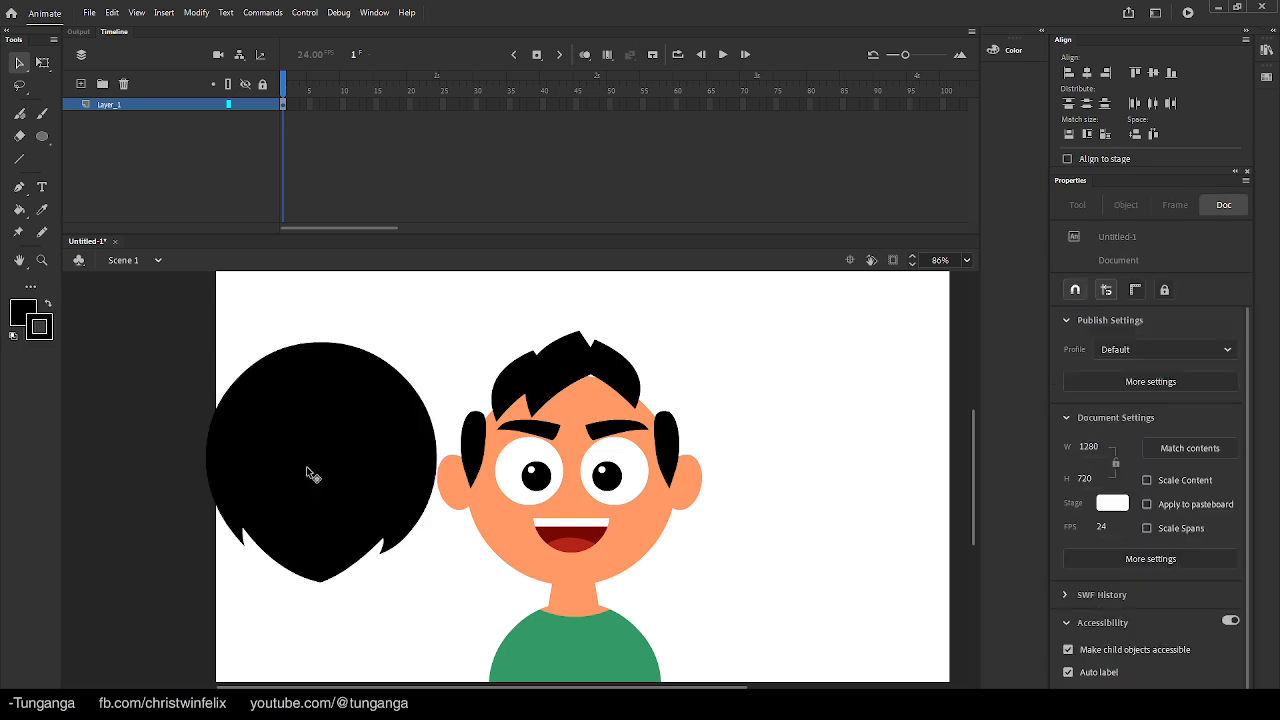
Convert the black back-hair shape into a graphic symbol named back hair
{"action": "left_click", "coordinate": [302, 483]}
{"action": "key", "text": "F8"}
{"action": "type", "text": "back"}
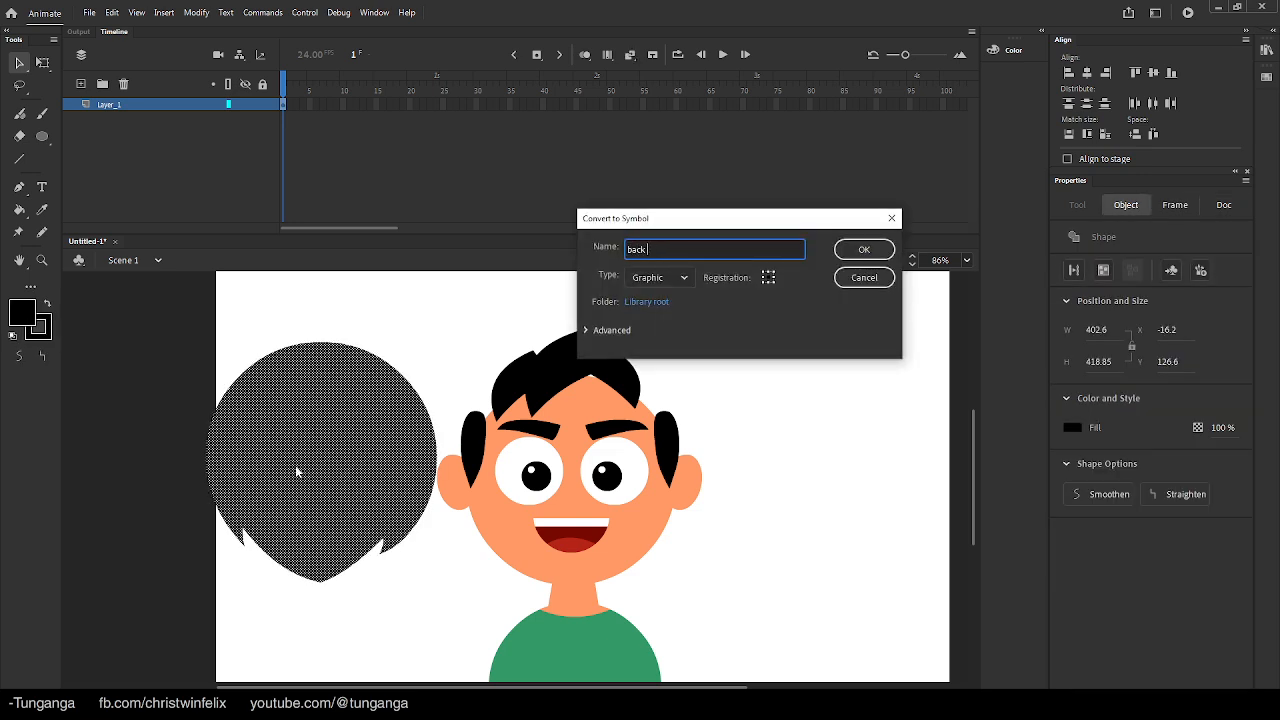
{"action": "type", "text": " hair"}
{"action": "key", "text": "Return"}
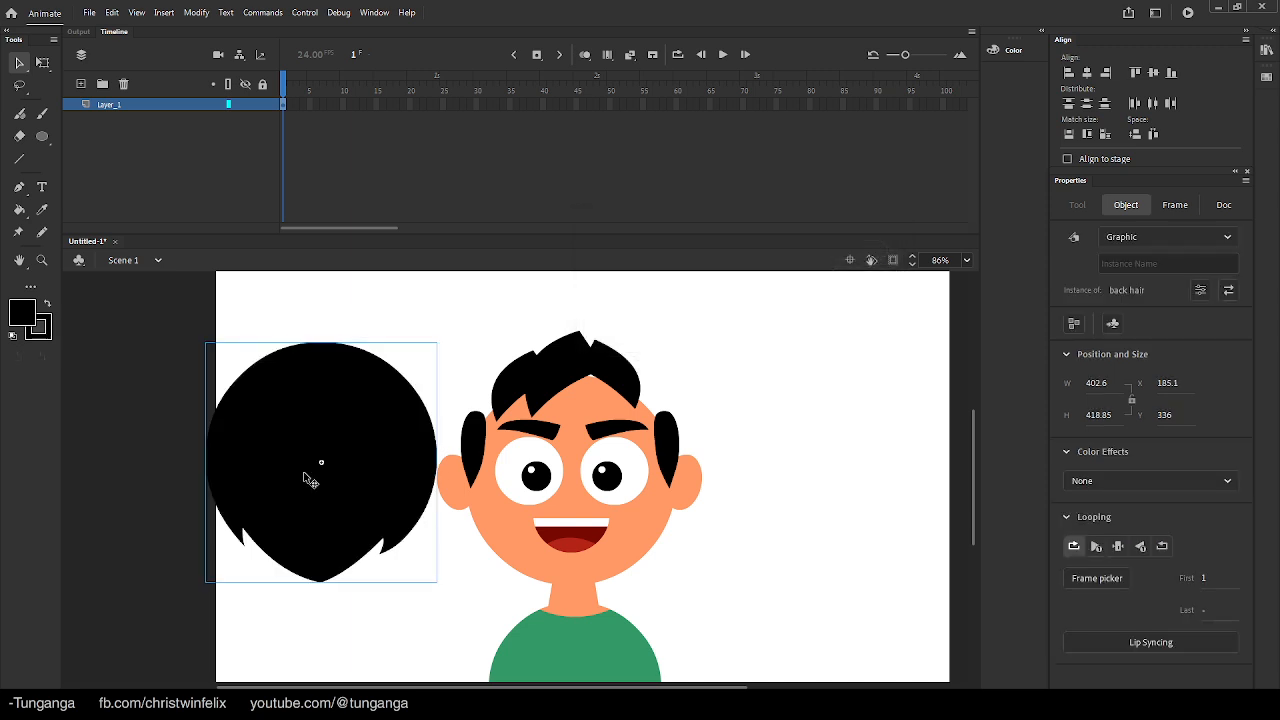
Raise the back hair symbol's transformation point, try placing it over the head and sending it to the back, and move it aside
{"action": "key", "text": "q"}
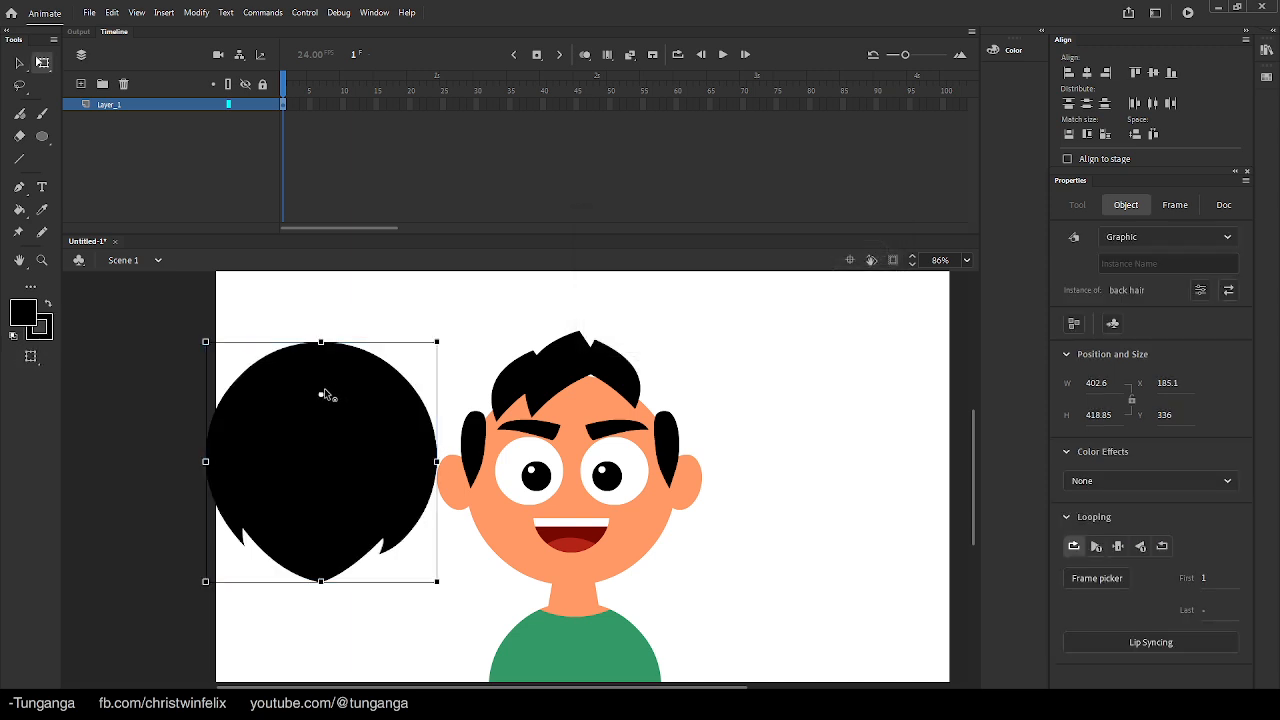
{"action": "key", "text": "v"}
{"action": "left_click_drag", "start_coordinate": [311, 486], "coordinate": [563, 500]}
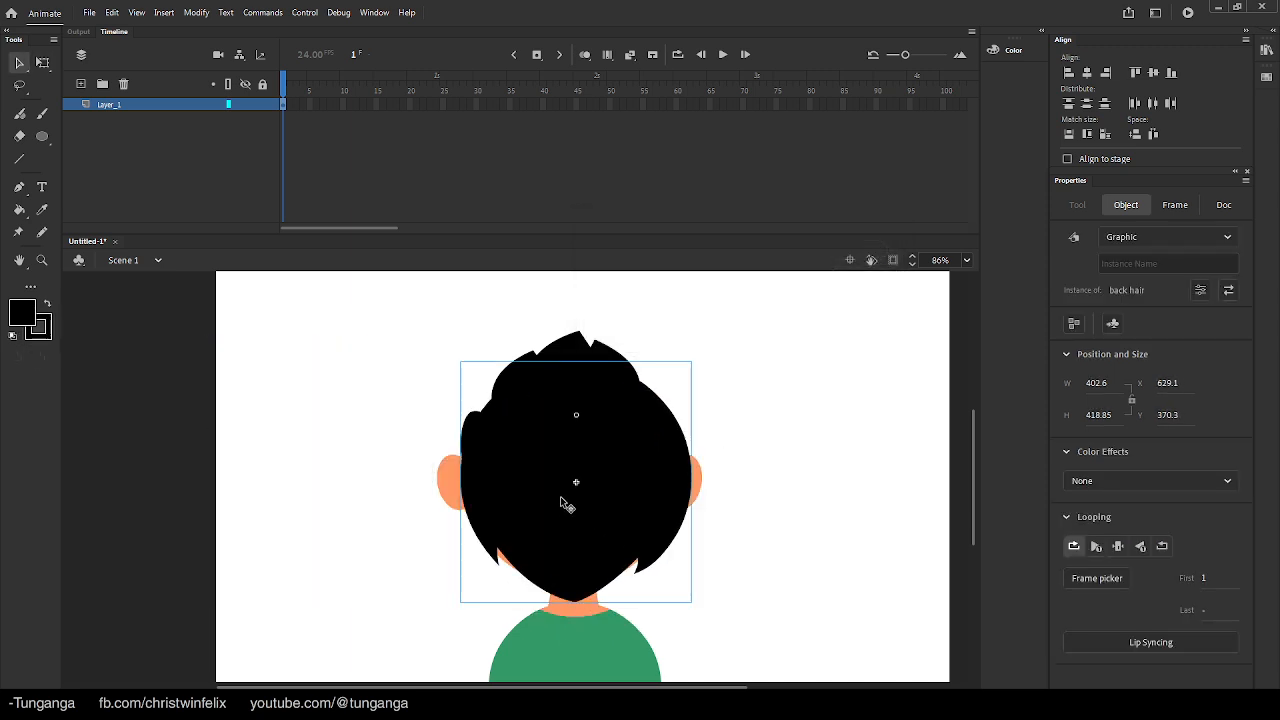
{"action": "key", "text": "ctrl+shift+Down"}
{"action": "left_click_drag", "start_coordinate": [660, 551], "coordinate": [388, 543]}
Convert the round face shape into a graphic symbol named face and send it behind the facial features
{"action": "left_click", "coordinate": [505, 545]}
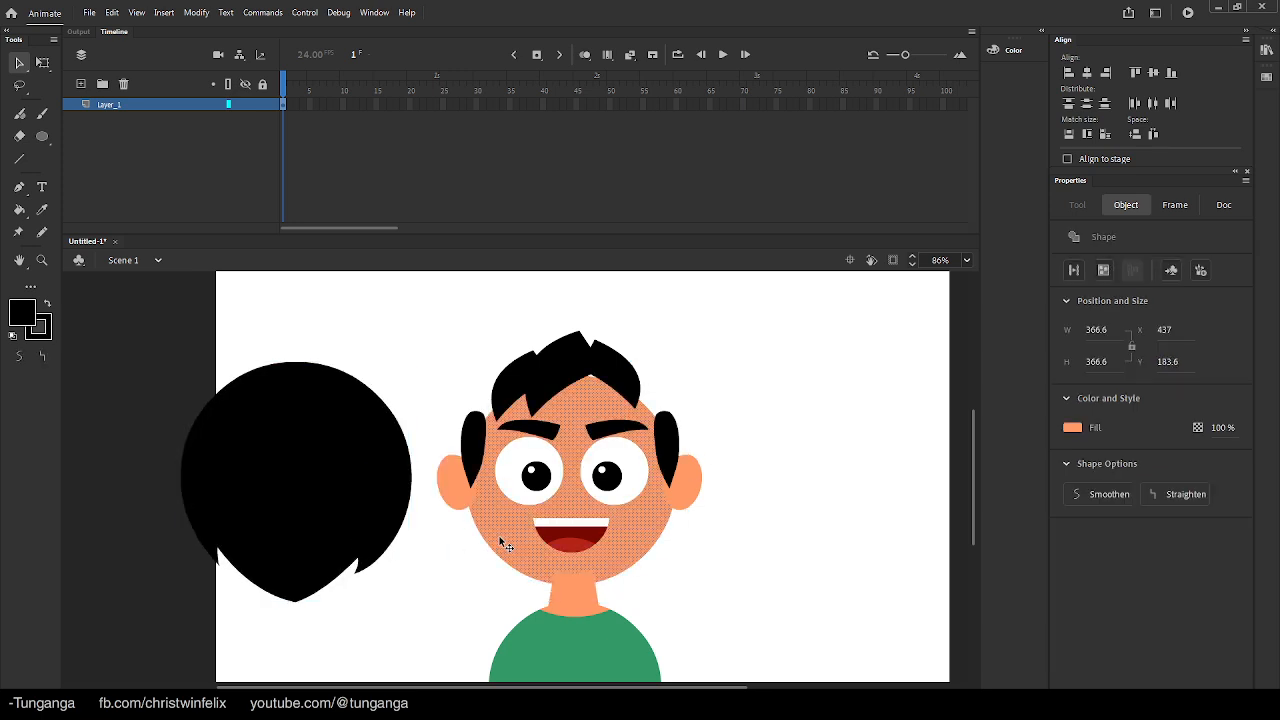
{"action": "key", "text": "F8"}
{"action": "type", "text": "face"}
{"action": "key", "text": "Return"}
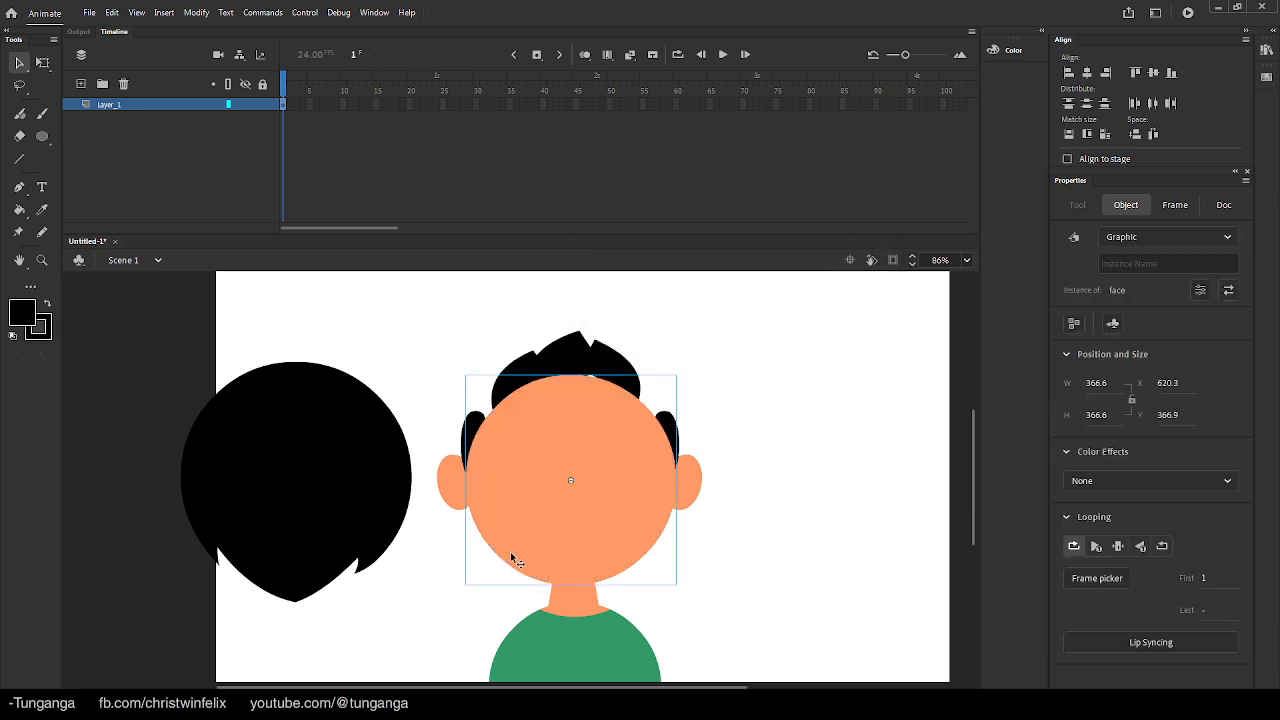
{"action": "key", "text": "ctrl+shift+Down"}
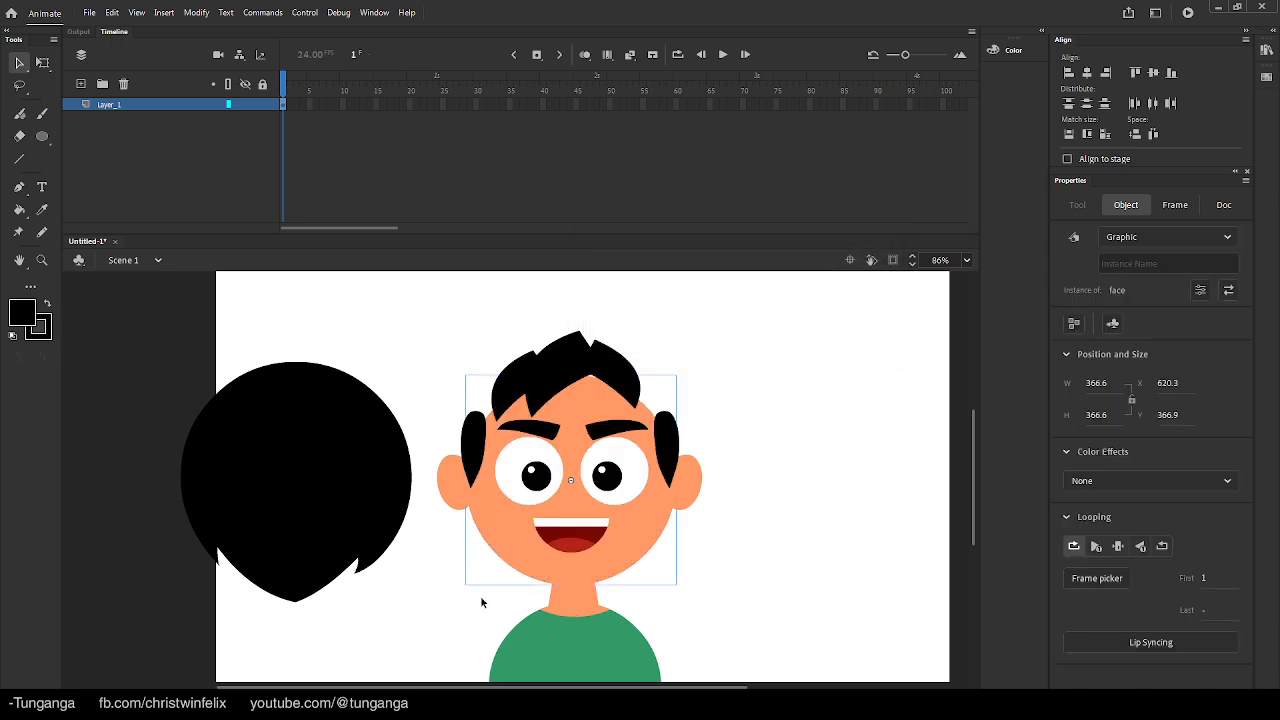
Place the back hair symbol behind the face, leaving the neck and torso in front of it
{"action": "left_click_drag", "start_coordinate": [486, 605], "coordinate": [683, 683]}
{"action": "left_click", "coordinate": [308, 493]}
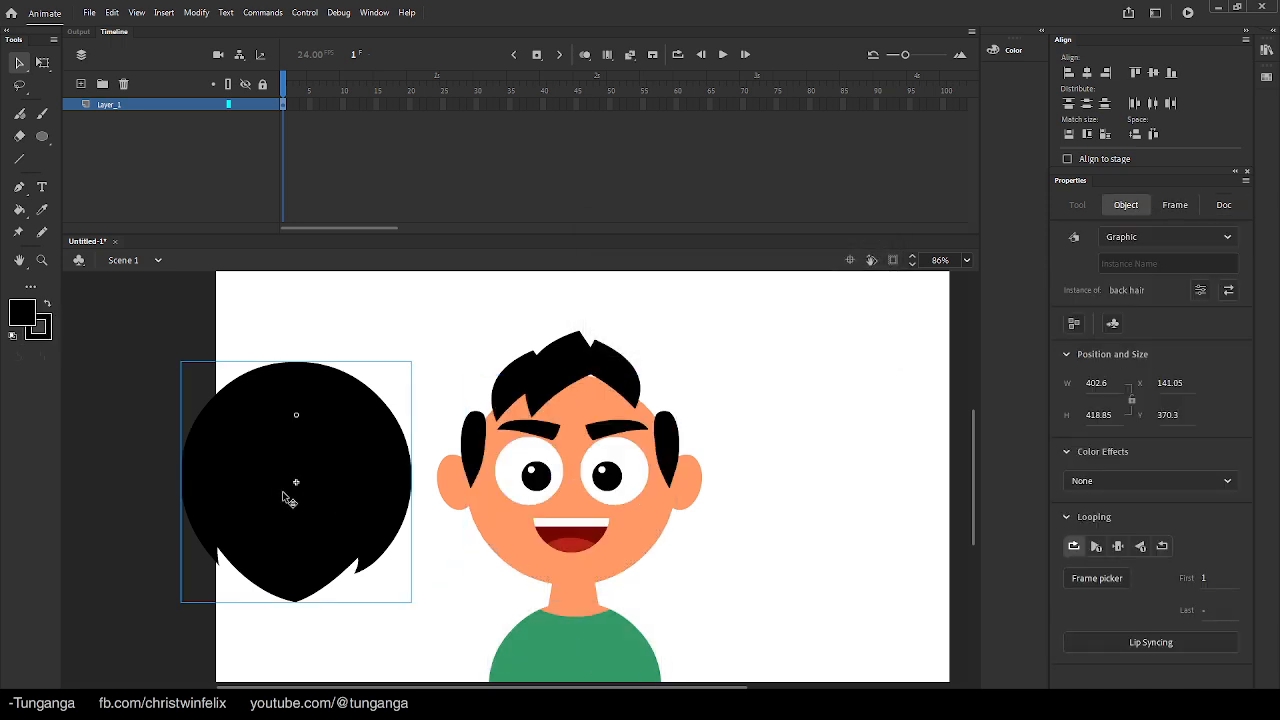
{"action": "left_click_drag", "start_coordinate": [296, 470], "coordinate": [570, 447]}
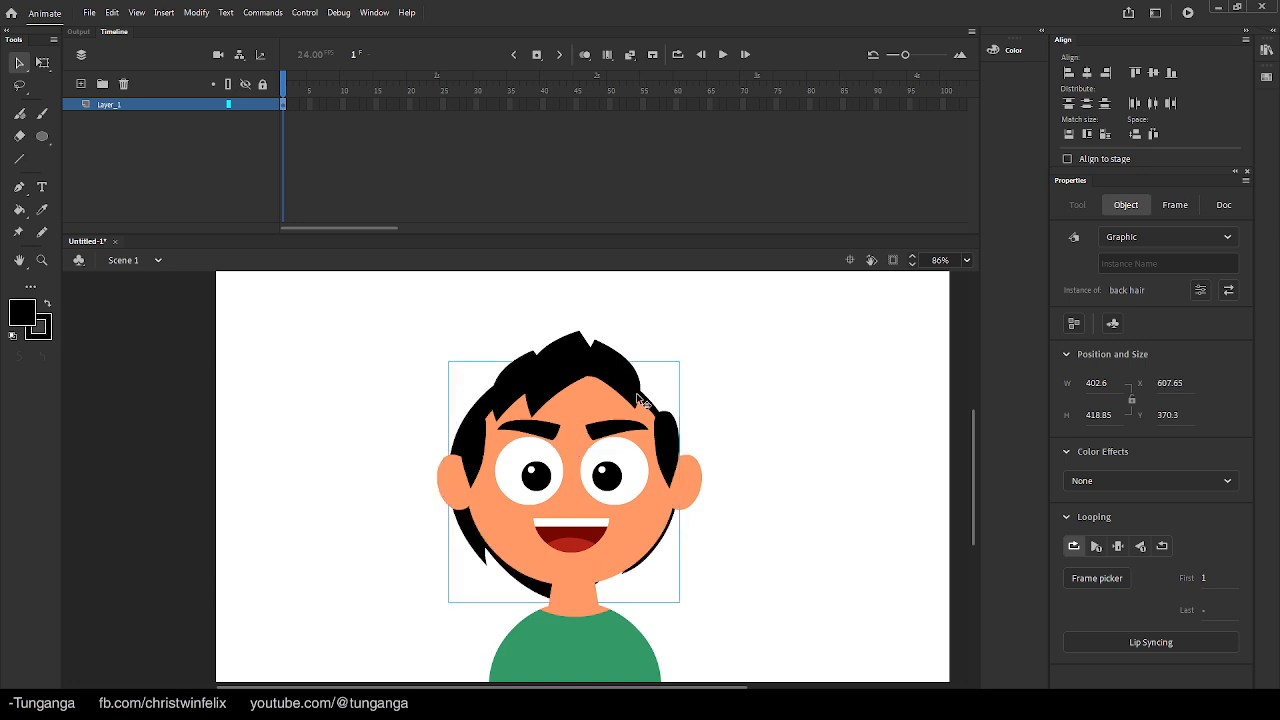
Enlarge the shape inside the back hair symbol to about 463 by 482 px and return to the main scene
{"action": "double_click", "coordinate": [499, 581]}
{"action": "key", "text": "q"}
{"action": "mouse_move", "coordinate": [679, 362]}
{"action": "left_mouse_down"}
{"action": "mouse_move", "coordinate": [705, 331]}
{"action": "mouse_move", "coordinate": [696, 343]}
{"action": "left_mouse_up"}
{"action": "key", "text": "v"}
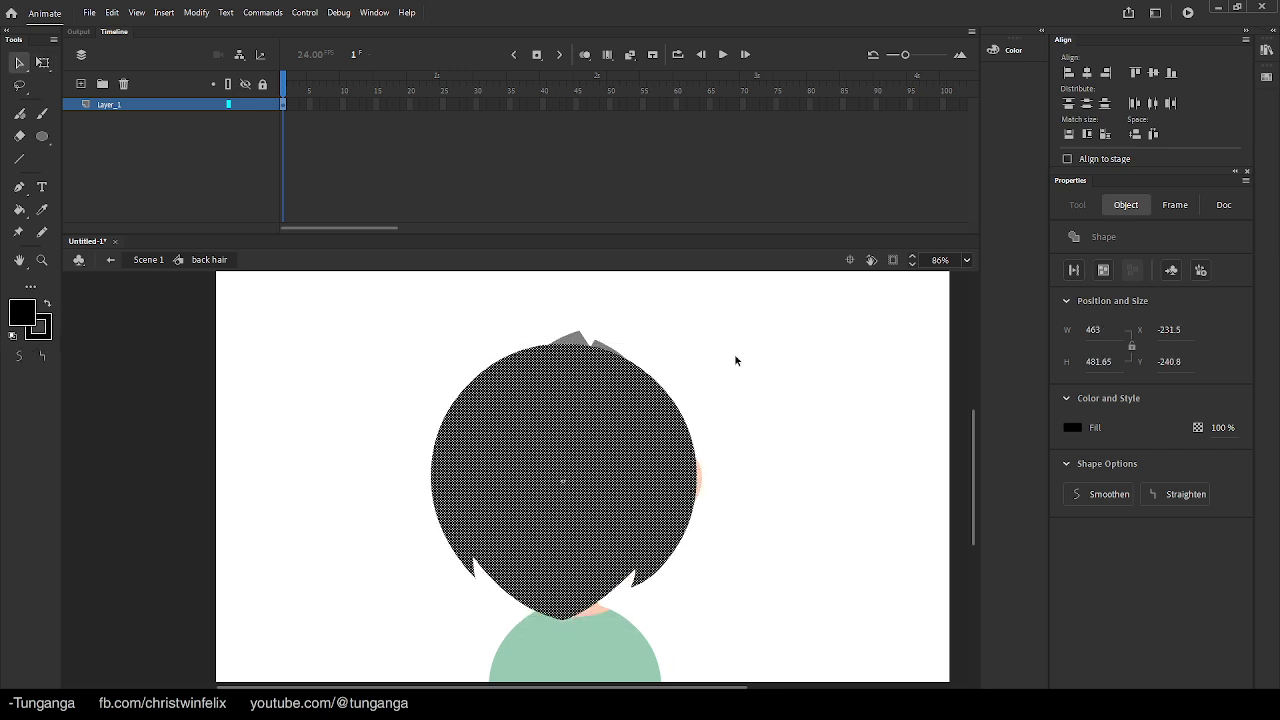
{"action": "double_click", "coordinate": [735, 355]}
Nudge the back hair up and to the right until it is centred behind the head, and deselect it
{"action": "key", "text": "Up"}
{"action": "key", "text": "Up"}
{"action": "key", "text": "Right"}
{"action": "key", "text": "Right"}
{"action": "key", "text": "Up"}
{"action": "key", "text": "Up"}
{"action": "key", "text": "Right"}
{"action": "key", "text": "Right"}
{"action": "key", "text": "Up"}
{"action": "key", "text": "Up"}
{"action": "key", "text": "Up"}
{"action": "key", "text": "Up"}
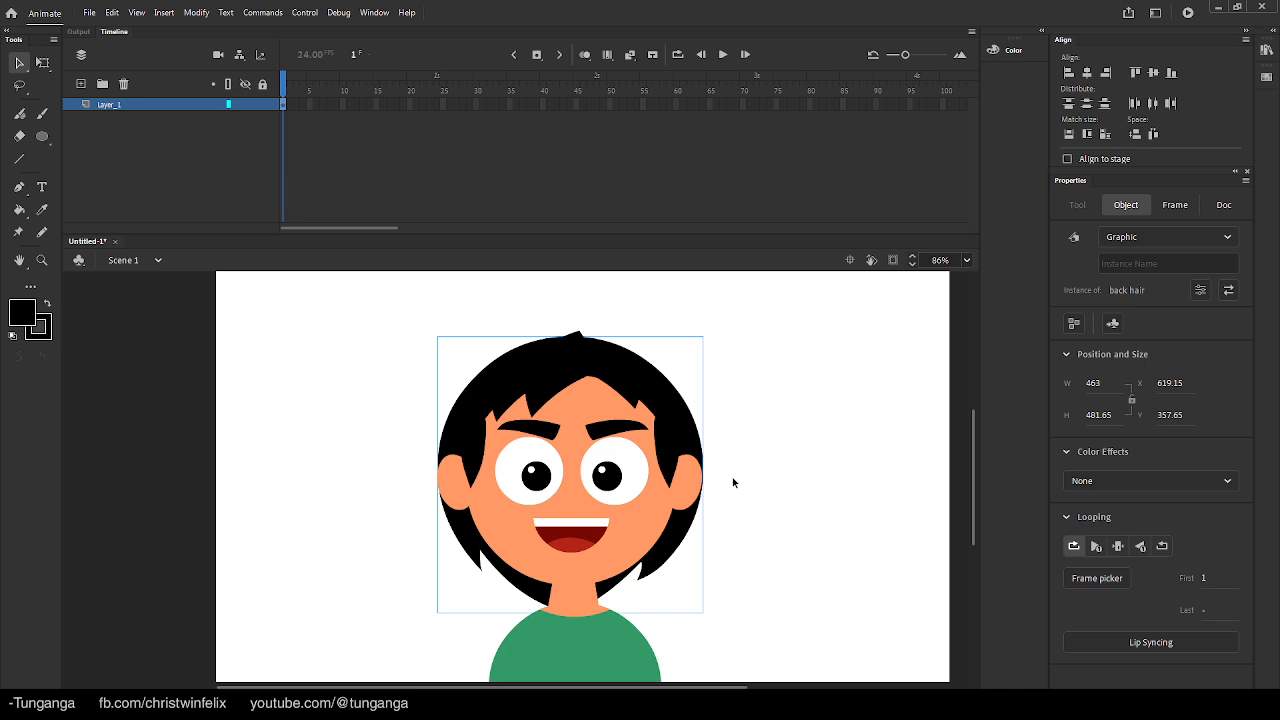
{"action": "left_click", "coordinate": [740, 490]}
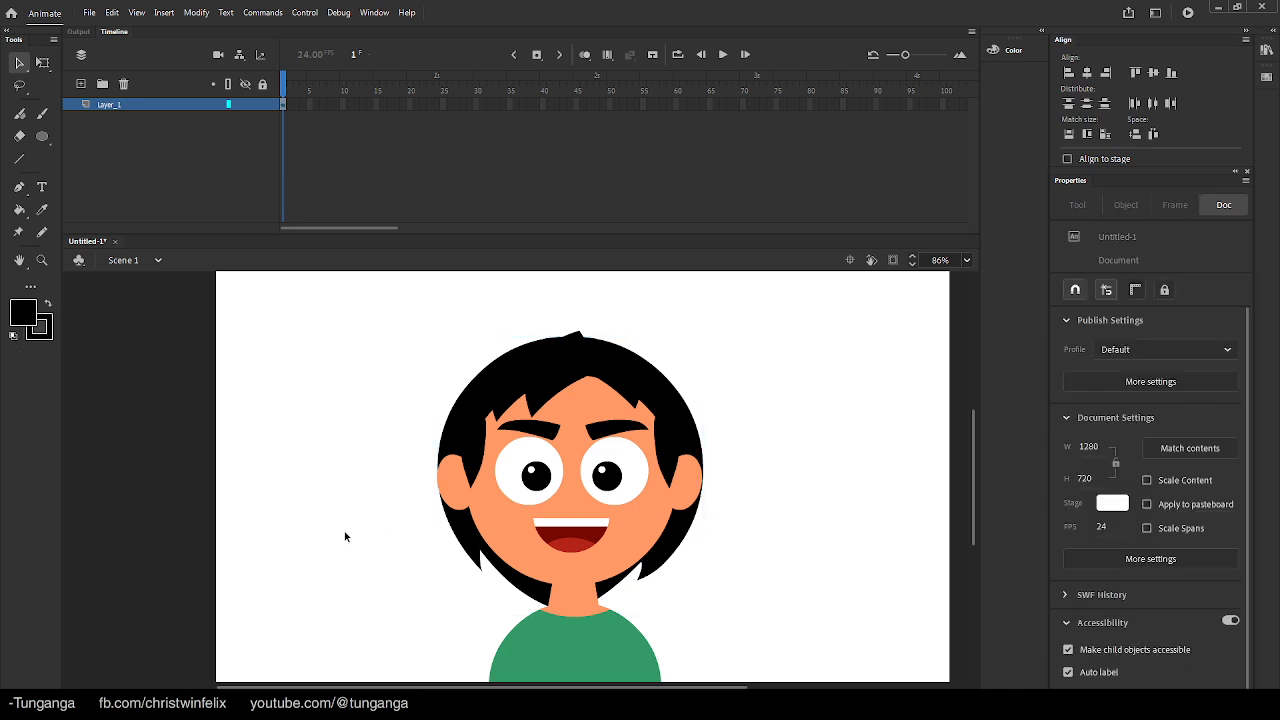
Draw a skin-coloured circle beside the head and cut away its upper part, leaving a lip shape about 50 by 15 px
{"action": "scroll", "coordinate": [531, 520], "scroll_direction": "up", "scroll_amount": 1}
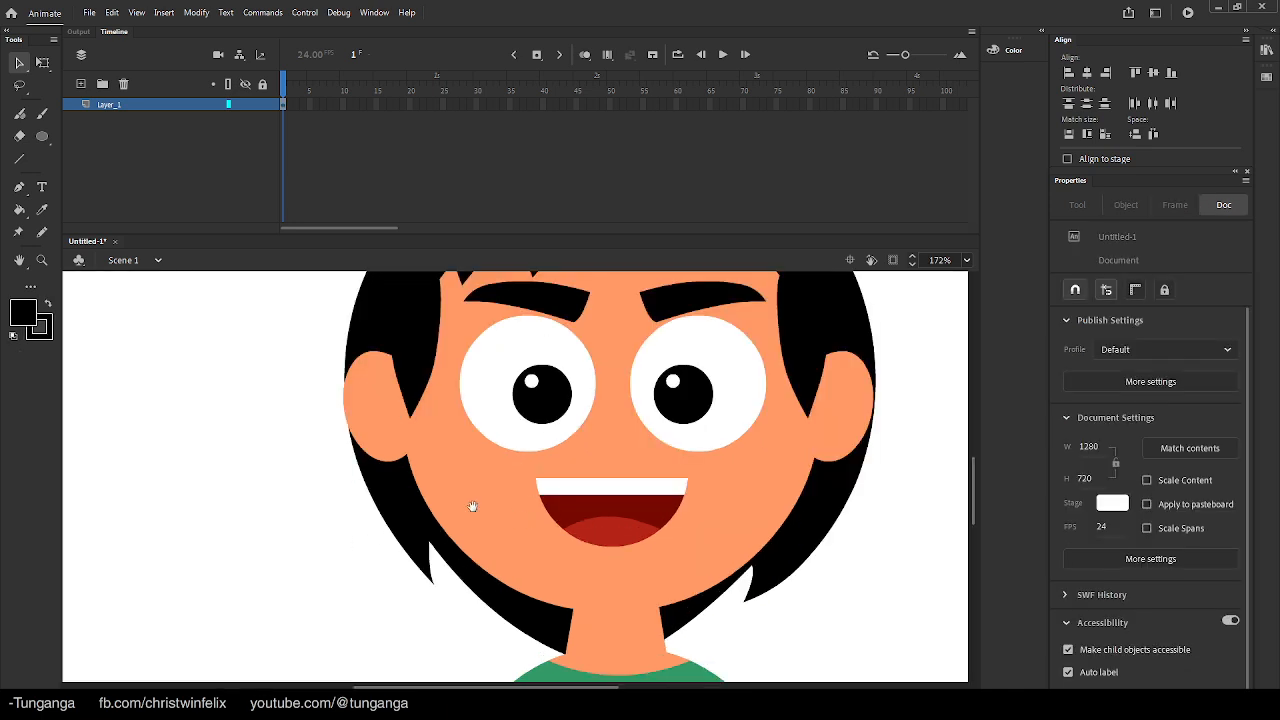
{"action": "left_click_drag", "start_coordinate": [472, 506], "coordinate": [547, 558]}
{"action": "left_click", "coordinate": [23, 314]}
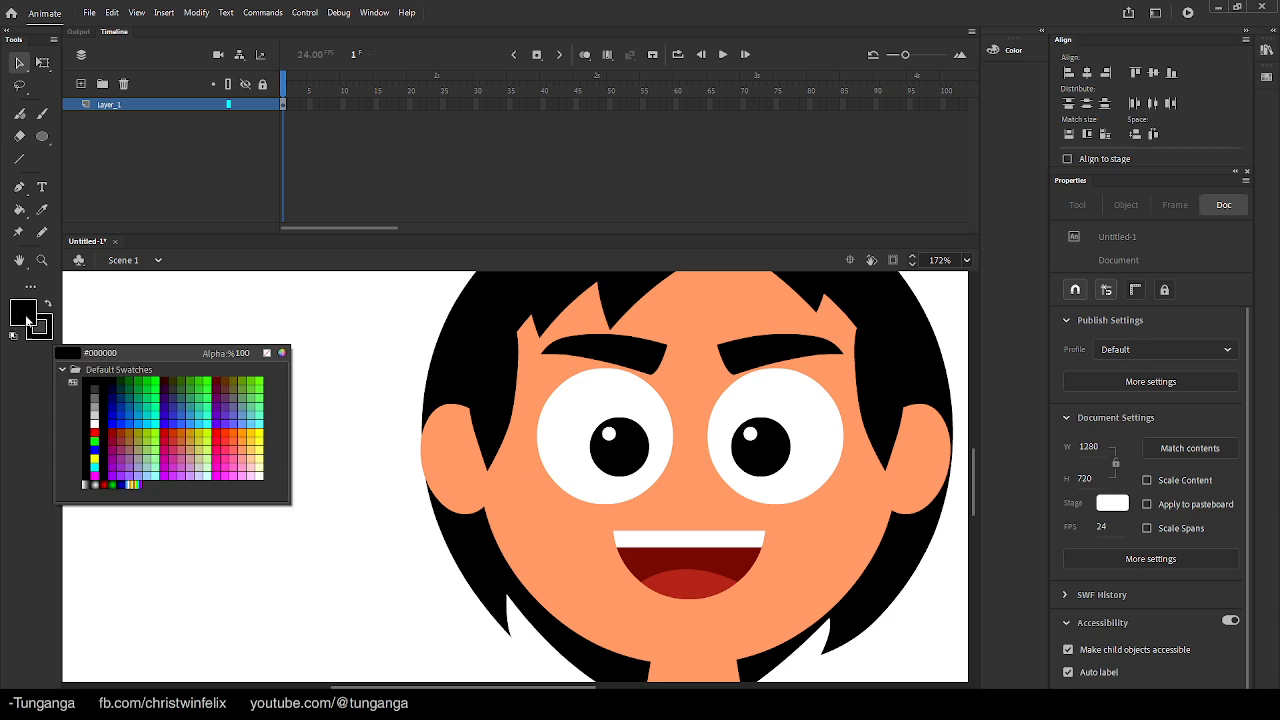
{"action": "left_click", "coordinate": [571, 531]}
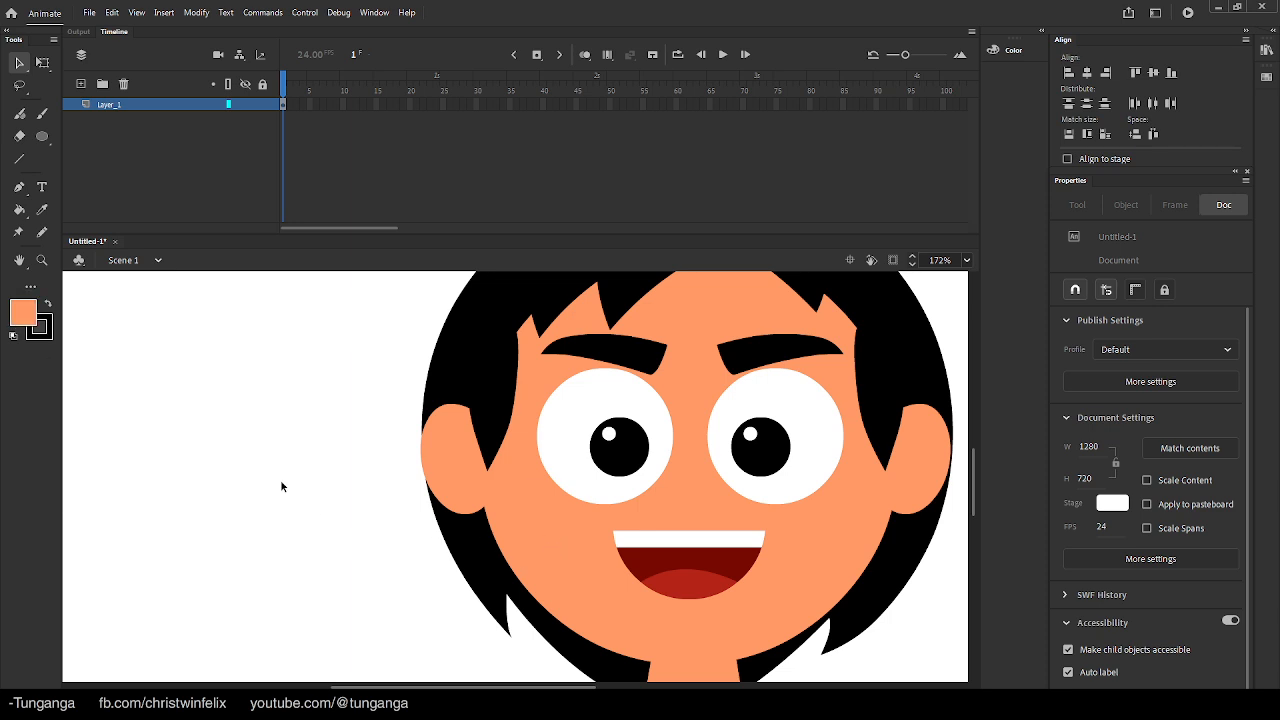
{"action": "key", "text": "o"}
{"action": "left_click_drag", "start_coordinate": [247, 461], "coordinate": [310, 525]}
{"action": "key", "text": "v"}
{"action": "left_click_drag", "start_coordinate": [207, 429], "coordinate": [329, 506]}
{"action": "key", "text": "Delete"}
{"action": "left_click", "coordinate": [276, 517]}
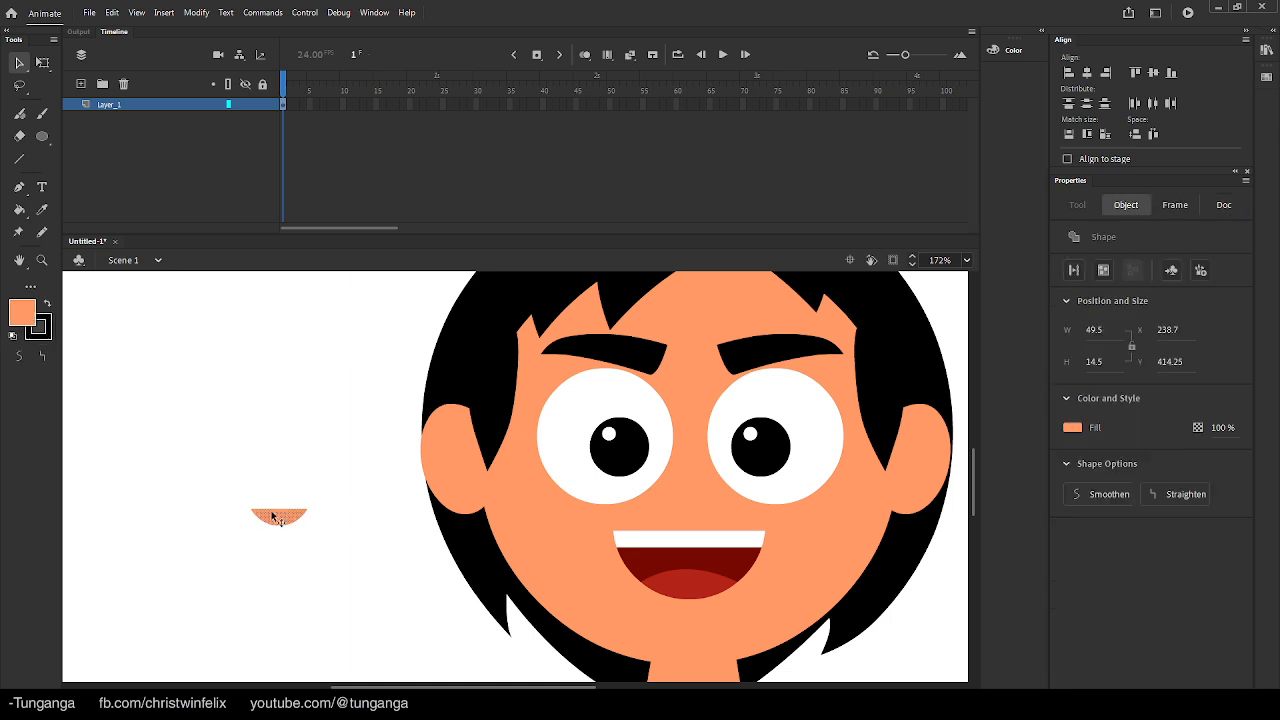
Recolour the lip shape to a darker orange-brown and curve its straight upper edge downward
{"action": "left_click", "coordinate": [1003, 50]}
{"action": "left_click_drag", "start_coordinate": [817, 147], "coordinate": [827, 147]}
{"action": "left_click", "coordinate": [263, 472]}
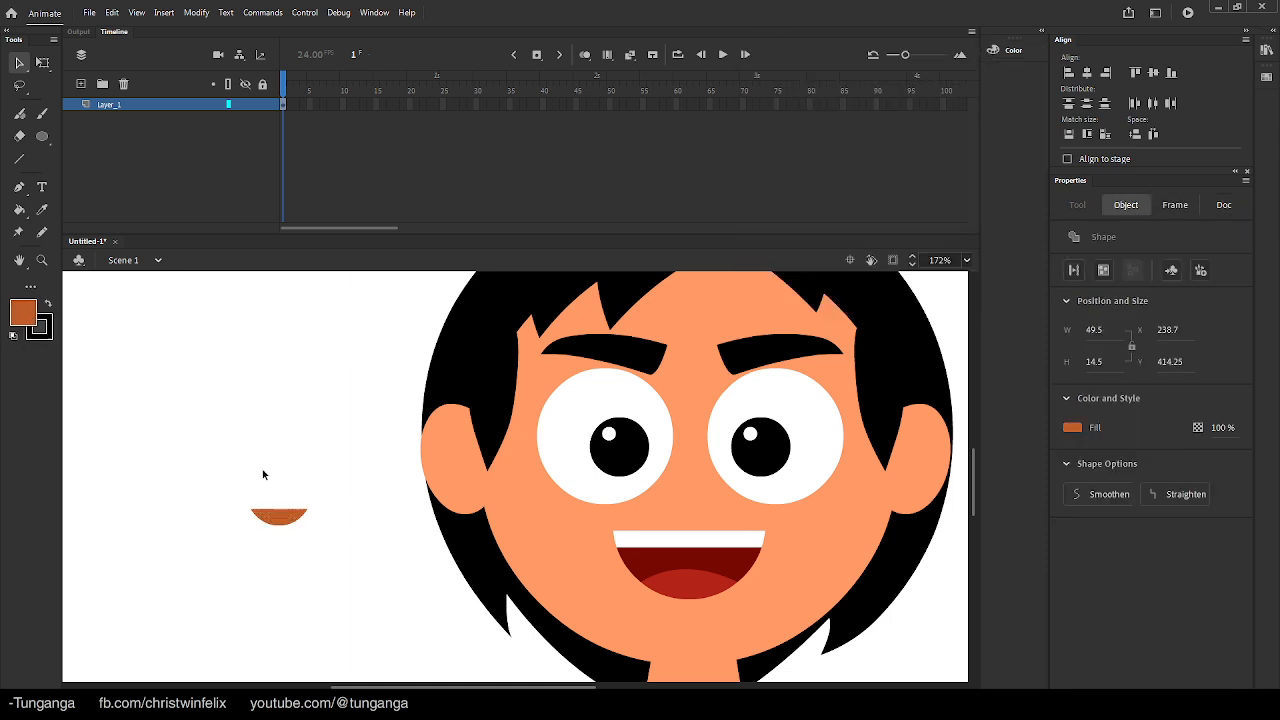
Convert the lip shape into a graphic symbol named lower lip and place it just below the mouth
{"action": "left_click", "coordinate": [279, 521]}
{"action": "key", "text": "F8"}
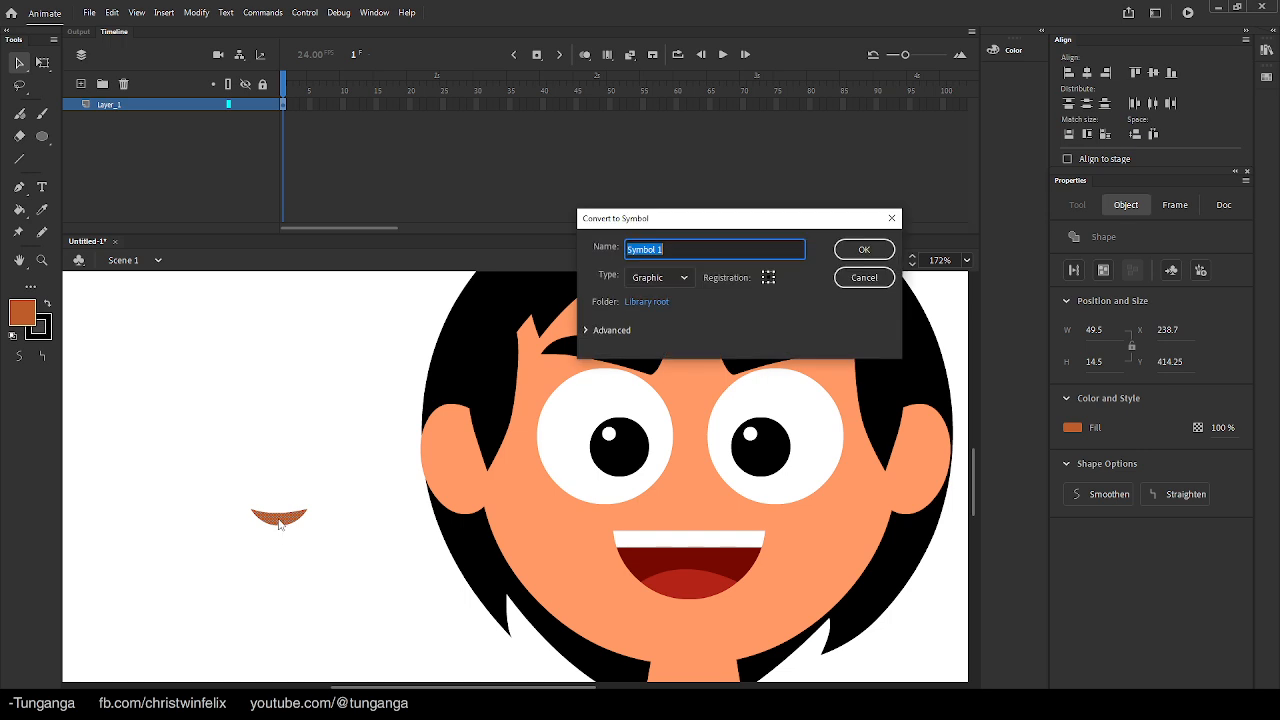
{"action": "type", "text": "lower lip"}
{"action": "key", "text": "Return"}
{"action": "left_click_drag", "start_coordinate": [281, 510], "coordinate": [687, 615]}
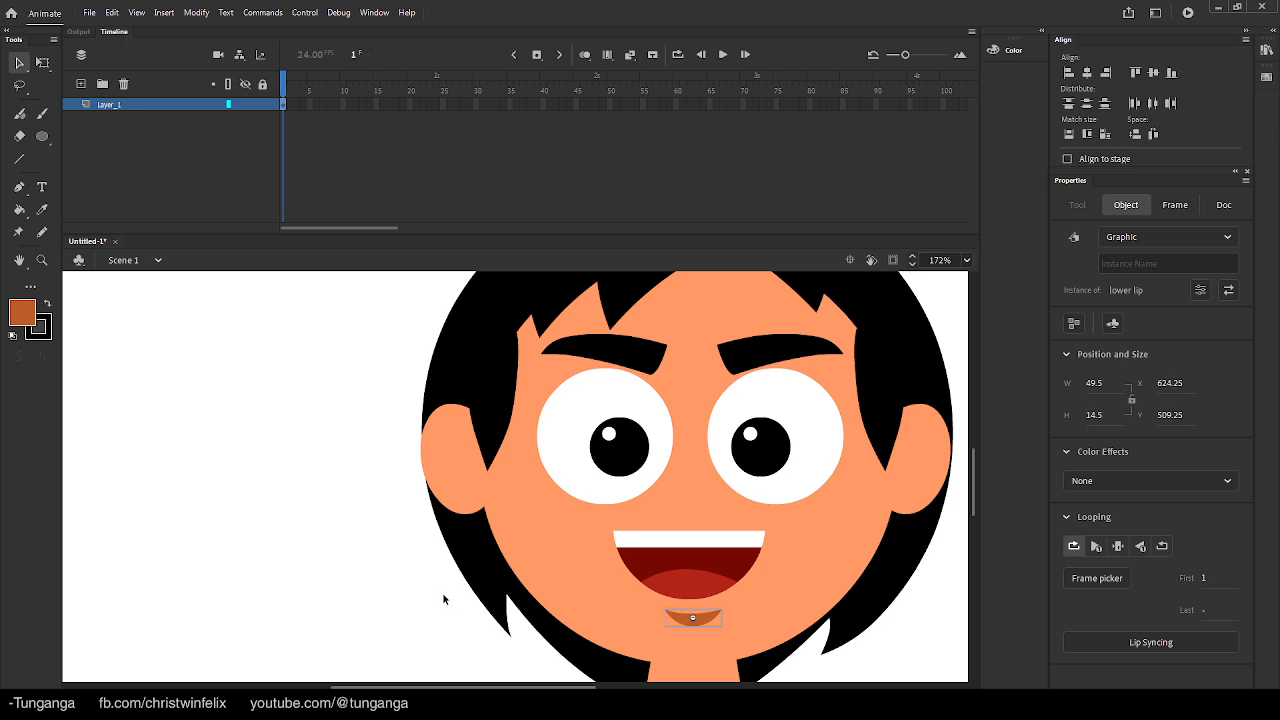
{"action": "left_click", "coordinate": [409, 569]}
Open the R ear symbol and outline a triangular inner ear with straight lines
{"action": "double_click", "coordinate": [449, 463]}
{"action": "key", "text": "ctrl+="}
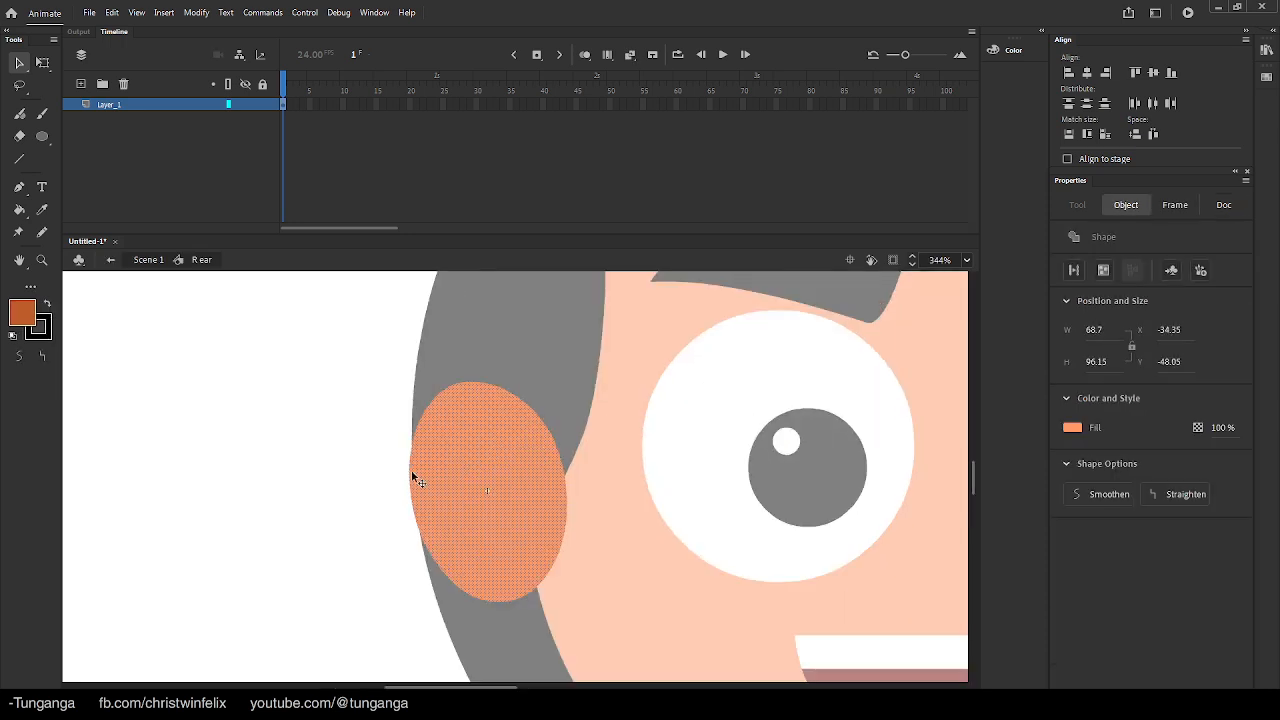
{"action": "key", "text": "n"}
{"action": "mouse_move", "coordinate": [558, 555]}
{"action": "left_mouse_down"}
{"action": "mouse_move", "coordinate": [467, 428]}
{"action": "mouse_move", "coordinate": [462, 537]}
{"action": "mouse_move", "coordinate": [528, 527]}
{"action": "mouse_move", "coordinate": [562, 563]}
{"action": "left_mouse_up"}
Close the lower corner of the inner-ear outline and fill it with the orange-brown colour
{"action": "key", "text": "k"}
{"action": "left_click", "coordinate": [509, 531]}
{"action": "key", "text": "v"}
{"action": "key", "text": "ctrl+z"}
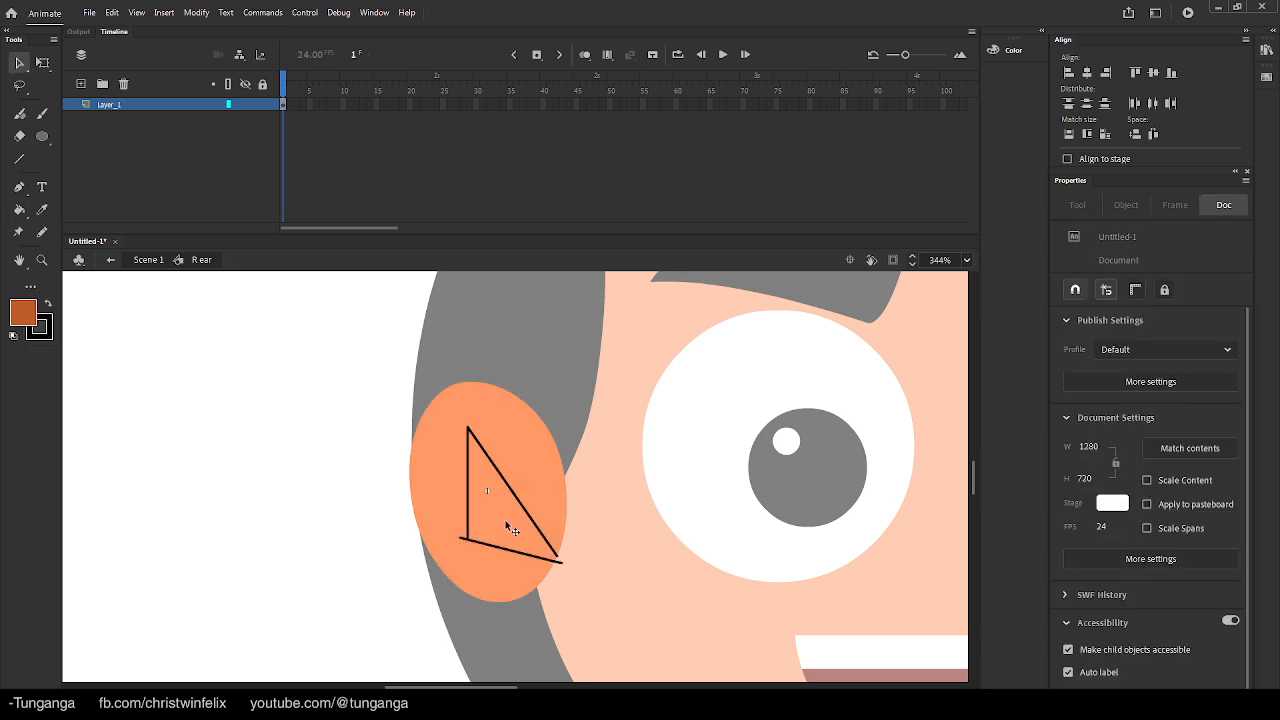
{"action": "left_click_drag", "start_coordinate": [474, 543], "coordinate": [467, 541]}
{"action": "key", "text": "k"}
{"action": "left_click", "coordinate": [490, 516]}
Bend the inner ear's edges into curves and delete its black outline
{"action": "key", "text": "v"}
{"action": "left_click_drag", "start_coordinate": [463, 474], "coordinate": [505, 536]}
{"action": "double_click", "coordinate": [510, 532]}
{"action": "key", "text": "Delete"}
{"action": "left_click", "coordinate": [408, 468]}
Copy the finished R ear artwork, paste it into the L ear symbol and flip it horizontally
{"action": "key", "text": "ctrl+a"}
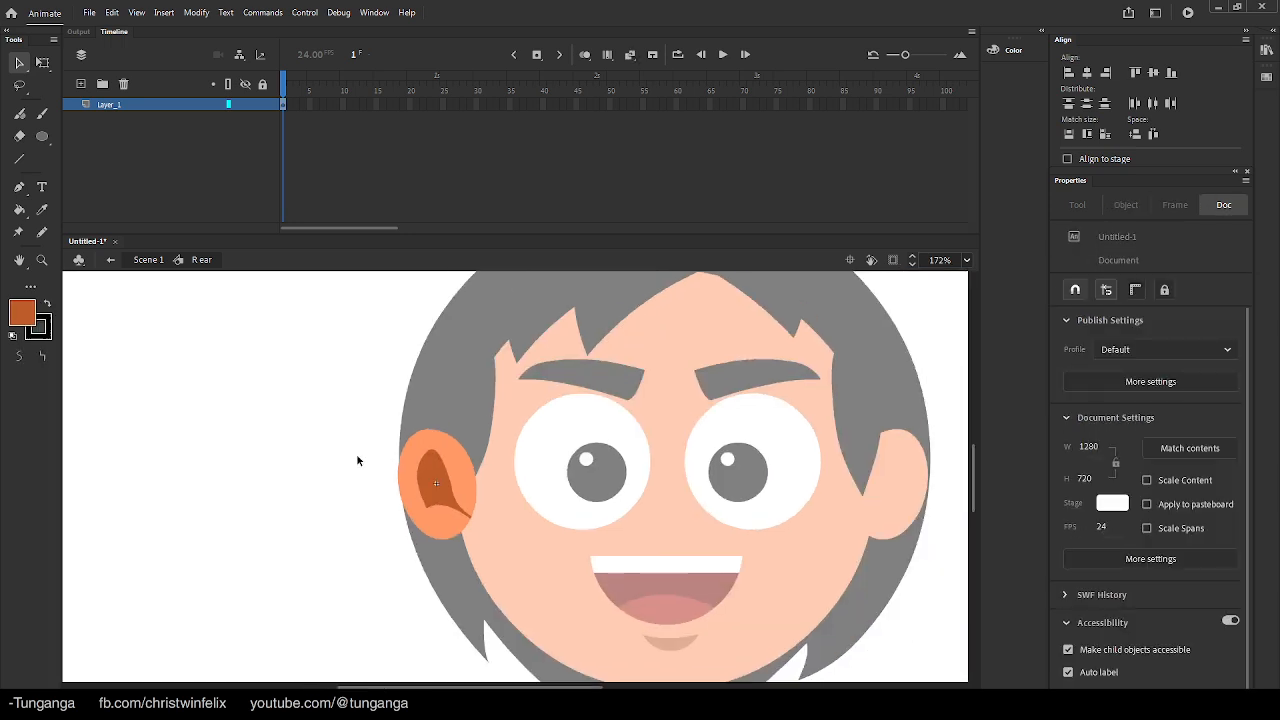
{"action": "double_click", "coordinate": [352, 460]}
{"action": "scroll", "coordinate": [666, 478], "scroll_direction": "right", "scroll_amount": 5}
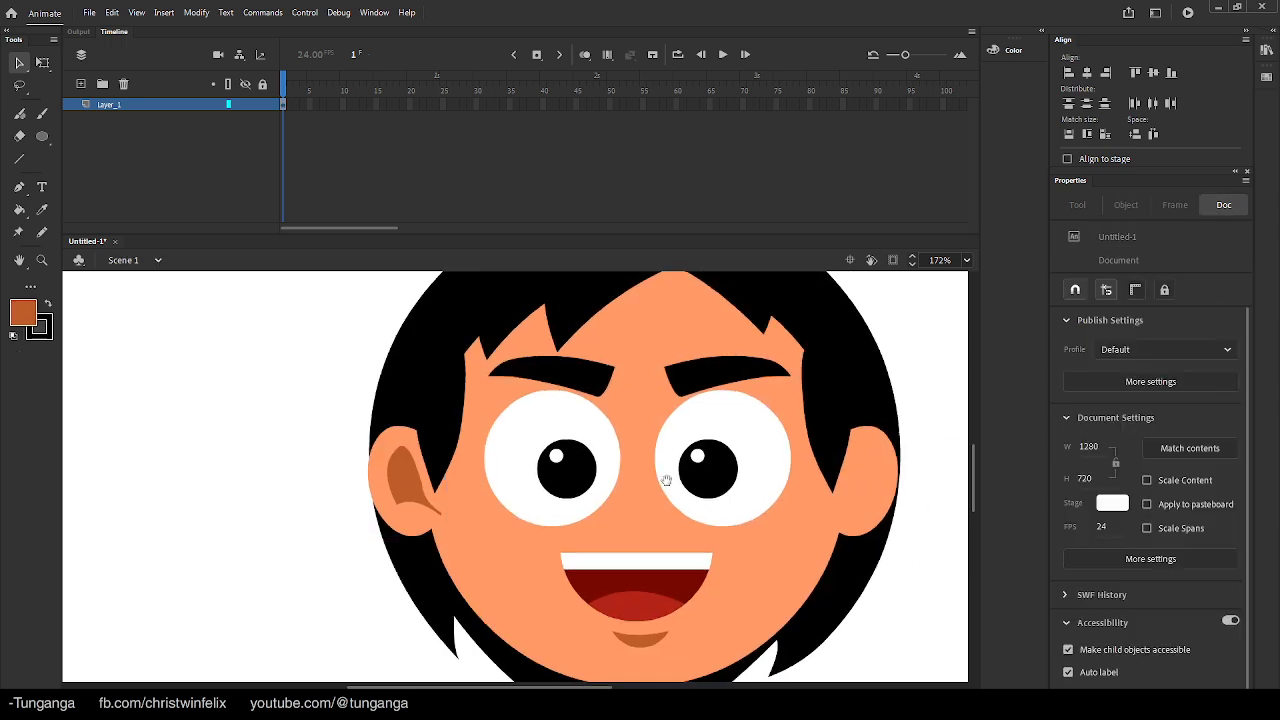
{"action": "left_click", "coordinate": [680, 491]}
{"action": "double_click", "coordinate": [680, 491]}
{"action": "left_click", "coordinate": [733, 477]}
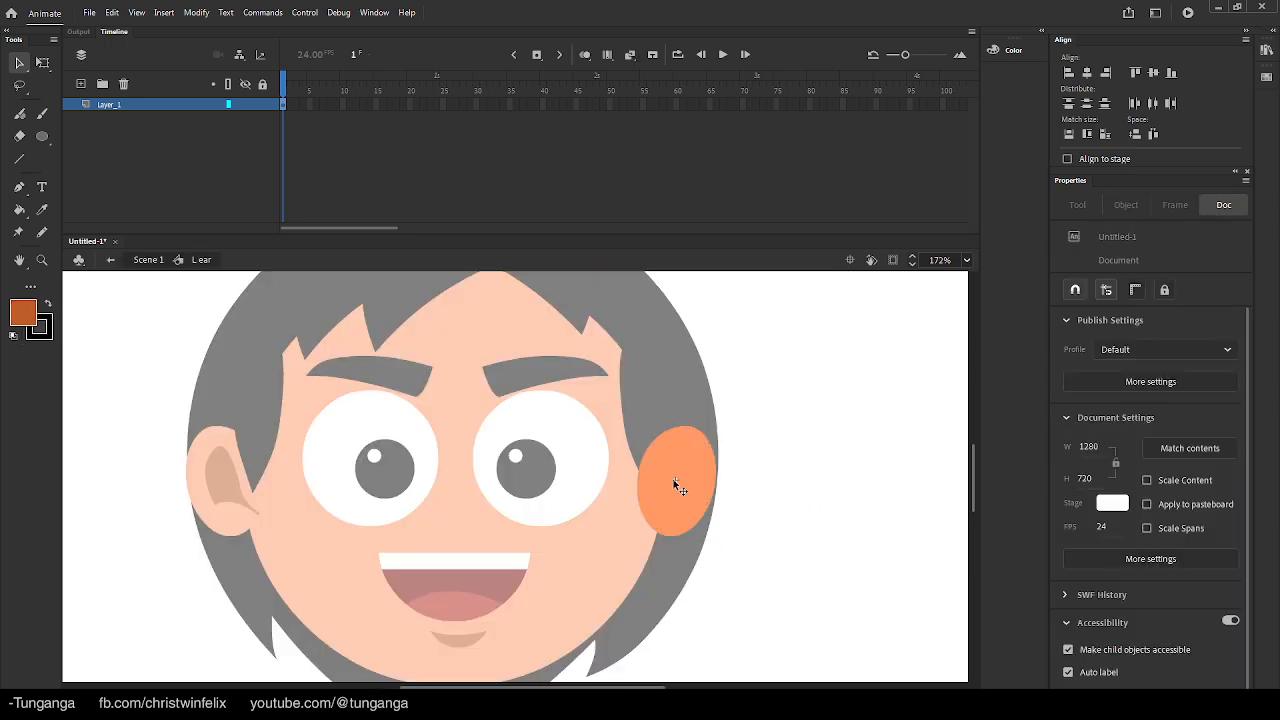
{"action": "key", "text": "ctrl+v"}
{"action": "key", "text": "shift+h"}
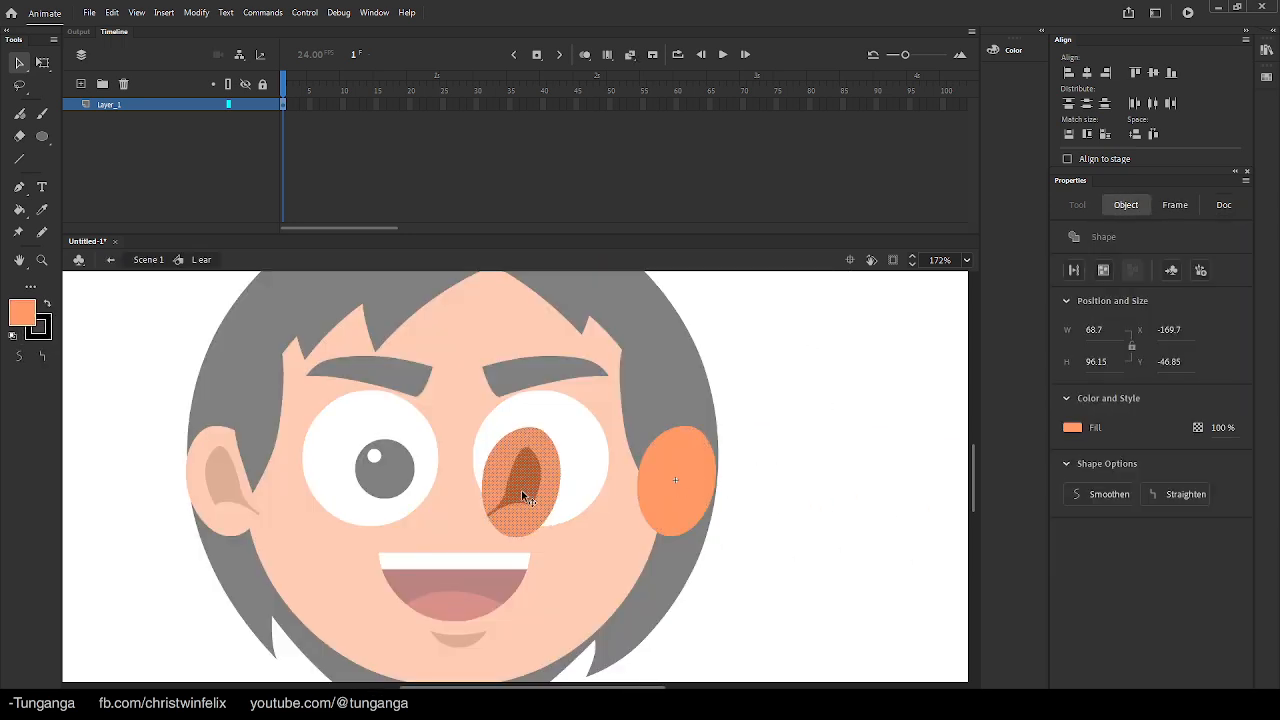
Replace the plain ear shape in the L ear symbol with the flipped ear artwork and return to the main scene
{"action": "left_click", "coordinate": [582, 490], "text": "ctrl"}
{"action": "left_click", "coordinate": [652, 462]}
{"action": "key", "text": "Delete"}
{"action": "left_click_drag", "start_coordinate": [278, 340], "coordinate": [486, 566]}
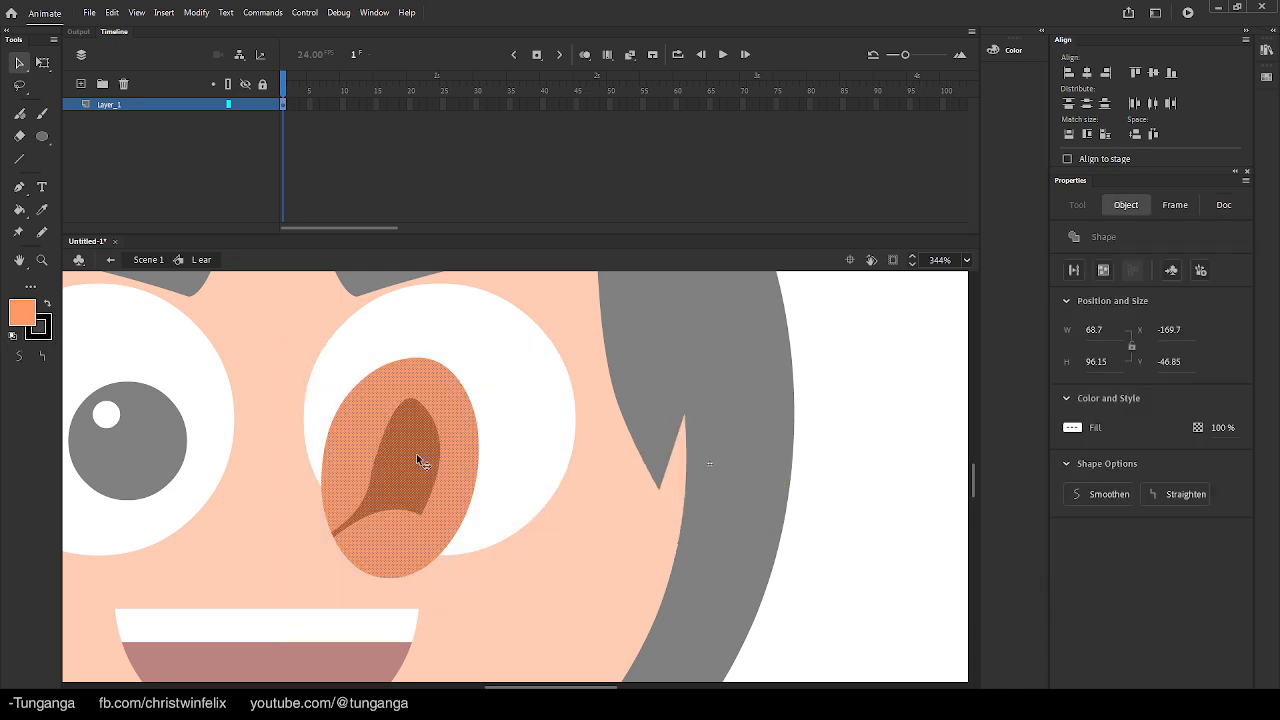
{"action": "left_click_drag", "start_coordinate": [418, 460], "coordinate": [723, 459]}
{"action": "double_click", "coordinate": [877, 455]}
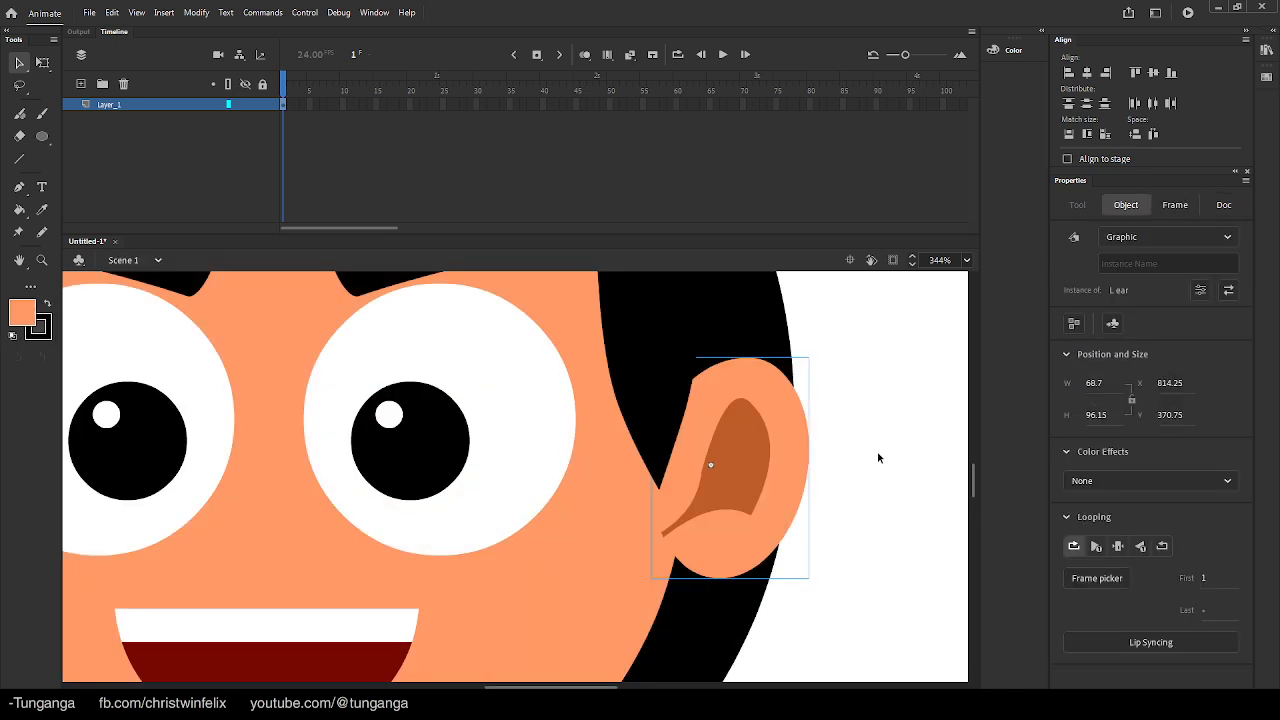
{"action": "left_click", "coordinate": [878, 454]}
Draw a circle overlapped by a wider oval beside the head and fill the exposed crescent with the inner ear's brown
{"action": "key", "text": "ctrl+2"}
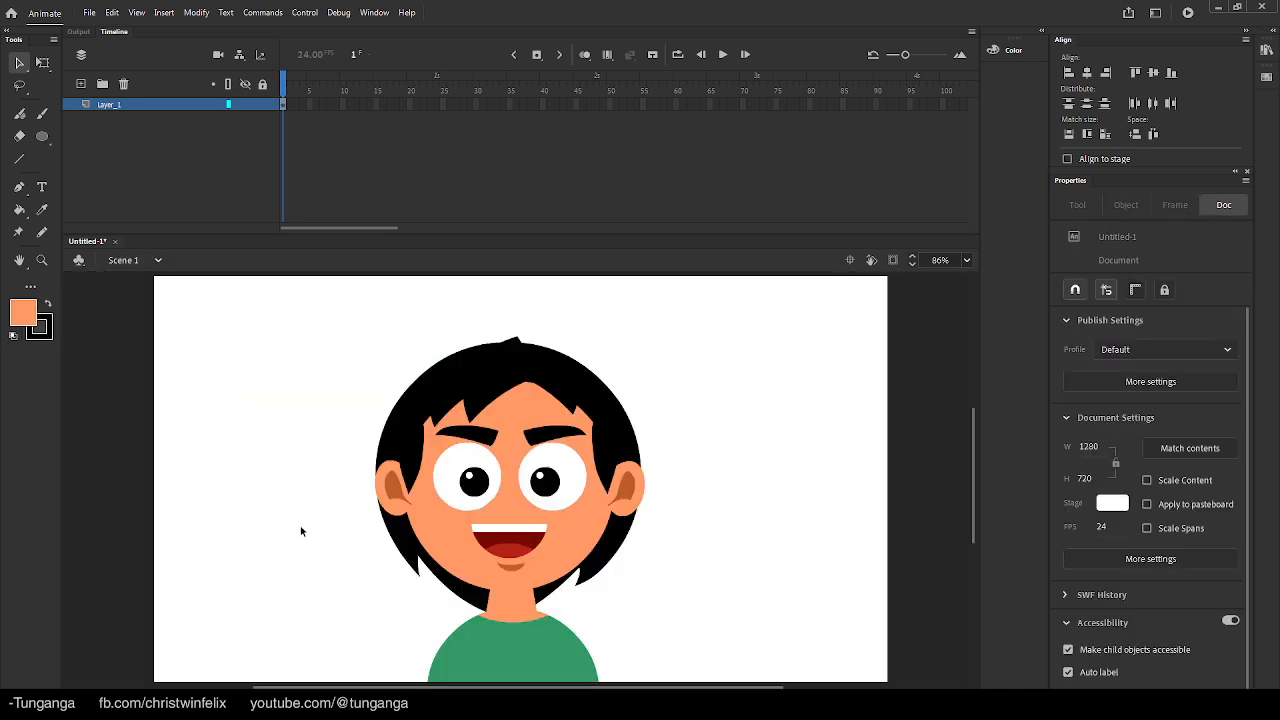
{"action": "left_click", "coordinate": [455, 497]}
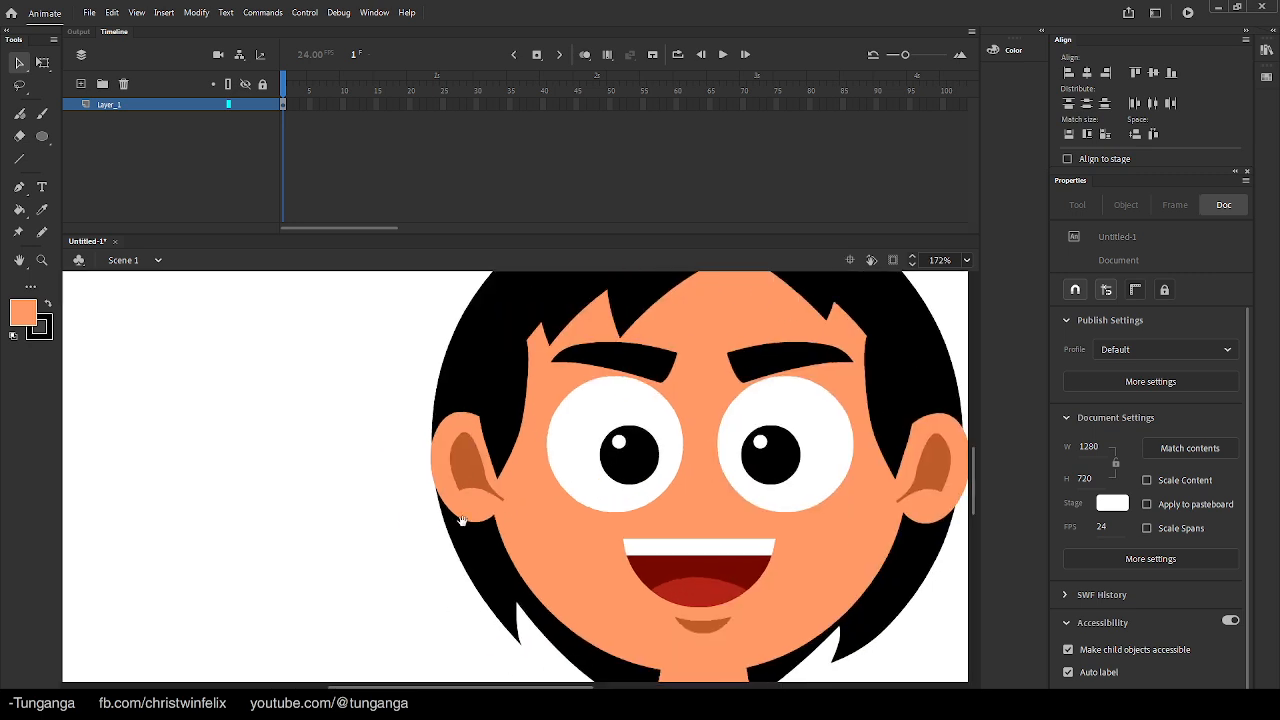
{"action": "key", "text": "o"}
{"action": "mouse_move", "coordinate": [321, 461]}
{"action": "left_mouse_down"}
{"action": "mouse_move", "coordinate": [403, 531]}
{"action": "mouse_move", "coordinate": [393, 535]}
{"action": "left_mouse_up"}
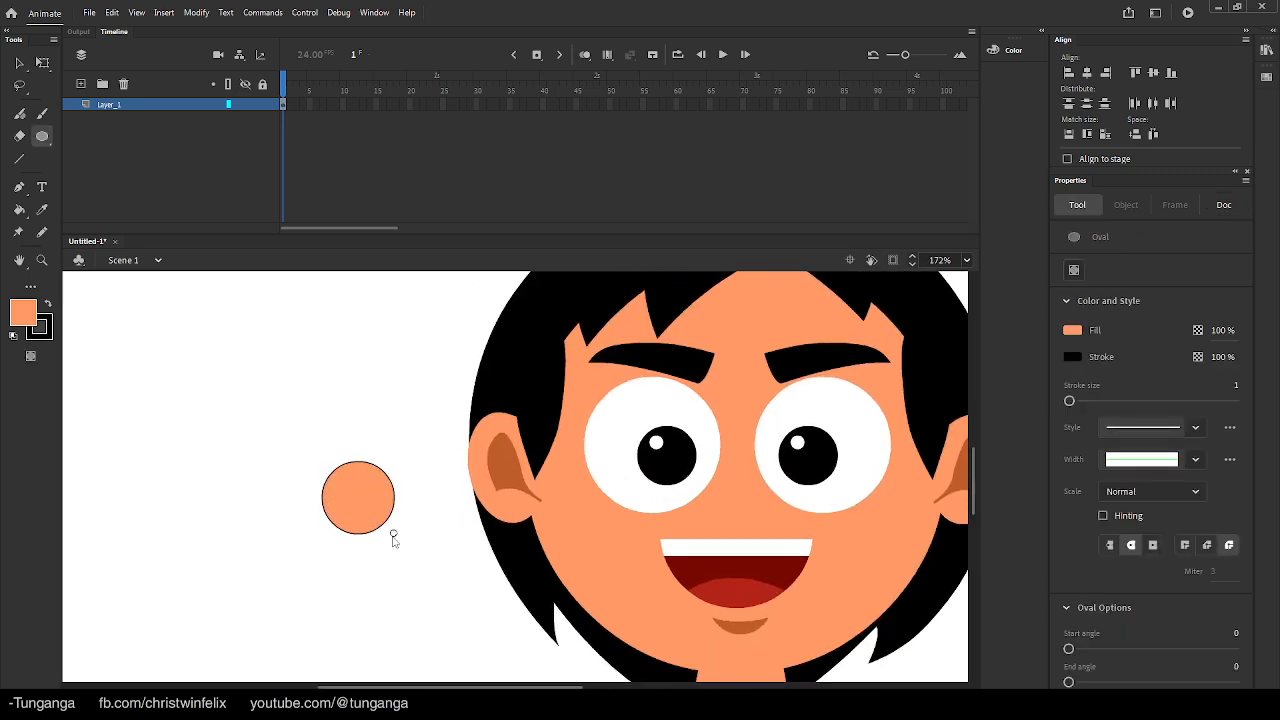
{"action": "left_click_drag", "start_coordinate": [284, 418], "coordinate": [426, 522]}
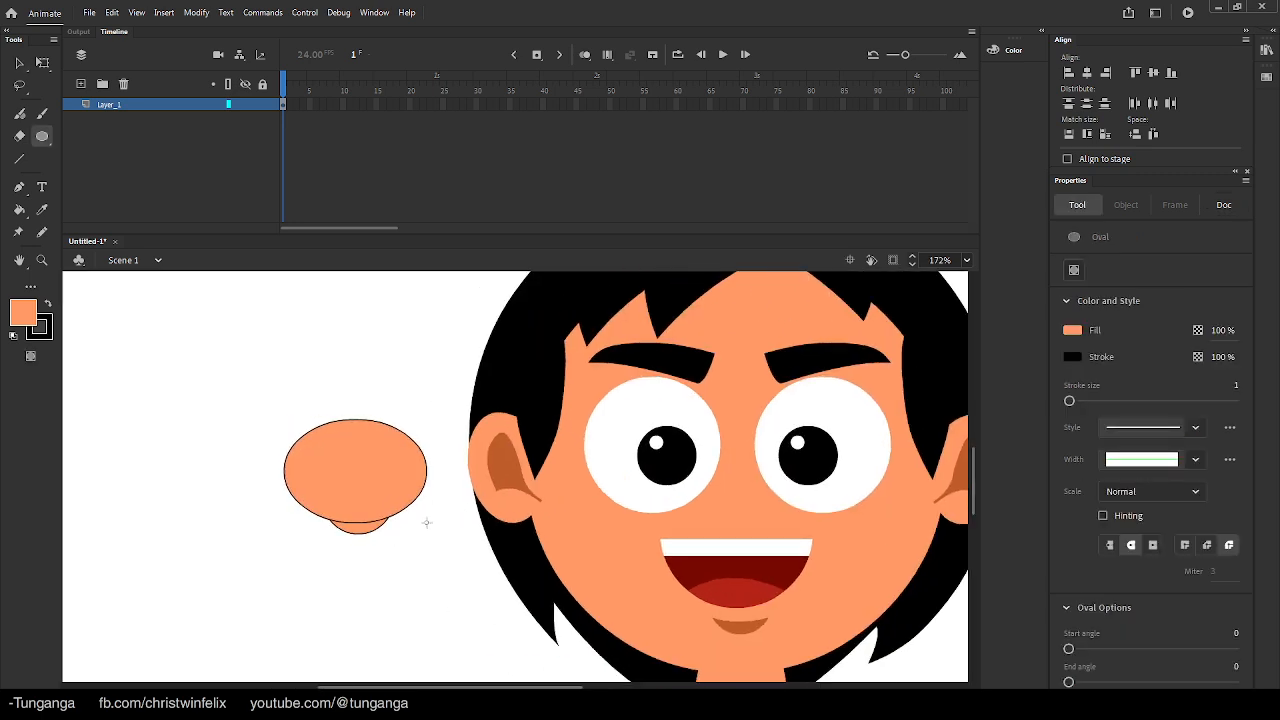
{"action": "key", "text": "i"}
{"action": "left_click", "coordinate": [502, 466]}
{"action": "left_click", "coordinate": [361, 532]}
Convert the brown crescent into a graphic symbol named nose, place it above the mouth and delete the leftover ovals
{"action": "key", "text": "v"}
{"action": "left_click", "coordinate": [361, 532]}
{"action": "key", "text": "F8"}
{"action": "type", "text": "nose"}
{"action": "key", "text": "Return"}
{"action": "left_click_drag", "start_coordinate": [361, 532], "coordinate": [744, 529]}
{"action": "left_click_drag", "start_coordinate": [239, 383], "coordinate": [450, 598]}
{"action": "key", "text": "Delete"}
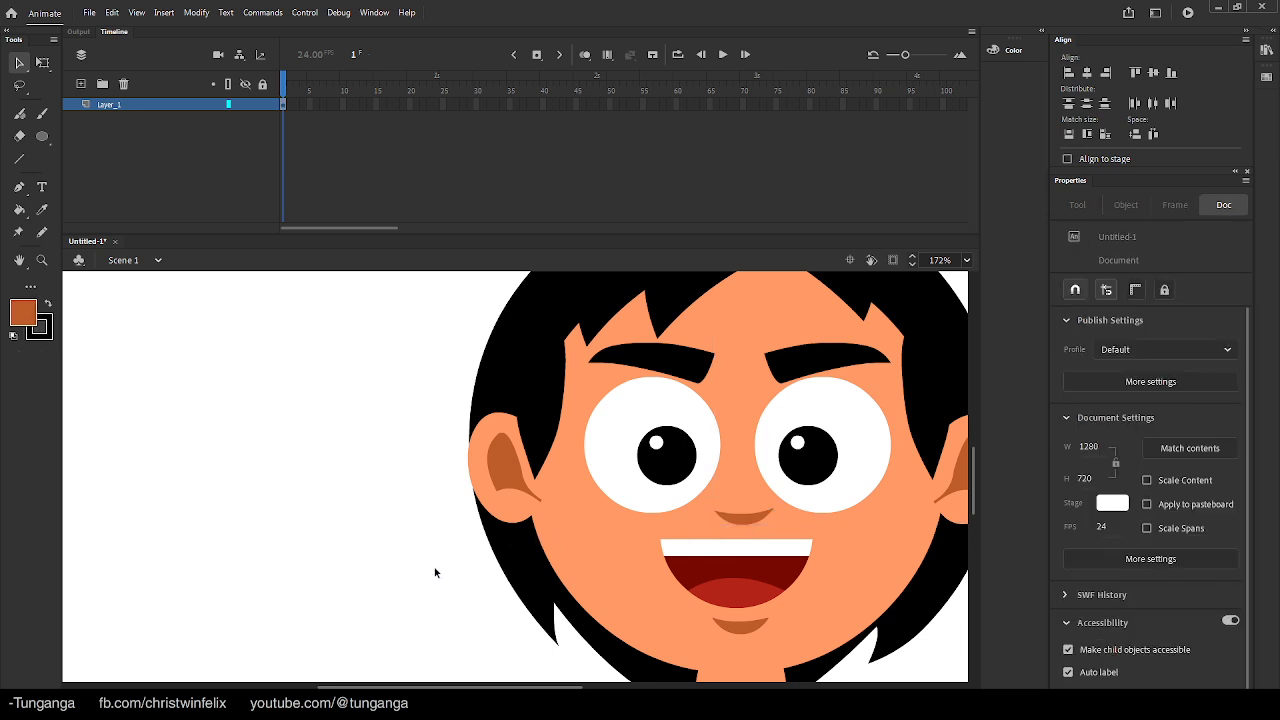
Draw a skin-coloured rectangle about 88 by 50 px in the empty area beside the head
{"action": "left_click_drag", "start_coordinate": [411, 553], "coordinate": [357, 498]}
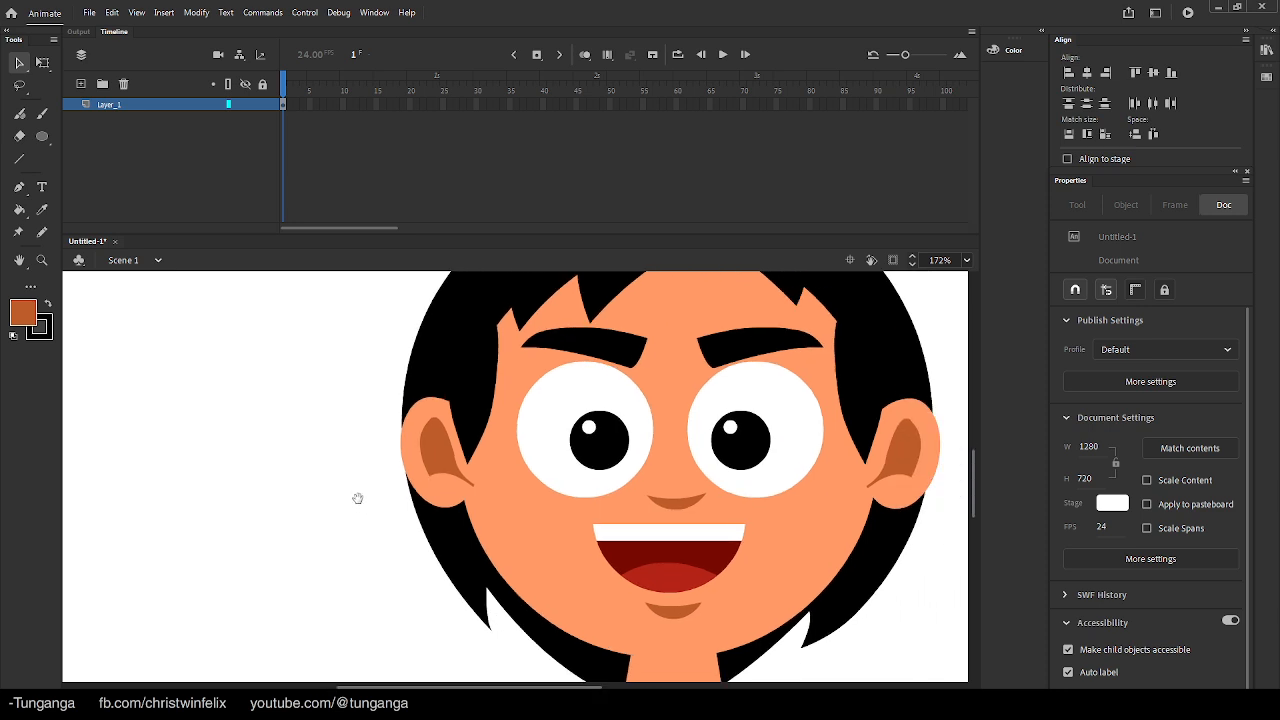
{"action": "left_click", "coordinate": [17, 313]}
{"action": "left_click", "coordinate": [520, 378]}
{"action": "key", "text": "r"}
{"action": "left_click_drag", "start_coordinate": [180, 357], "coordinate": [286, 423]}
{"action": "key", "text": "v"}
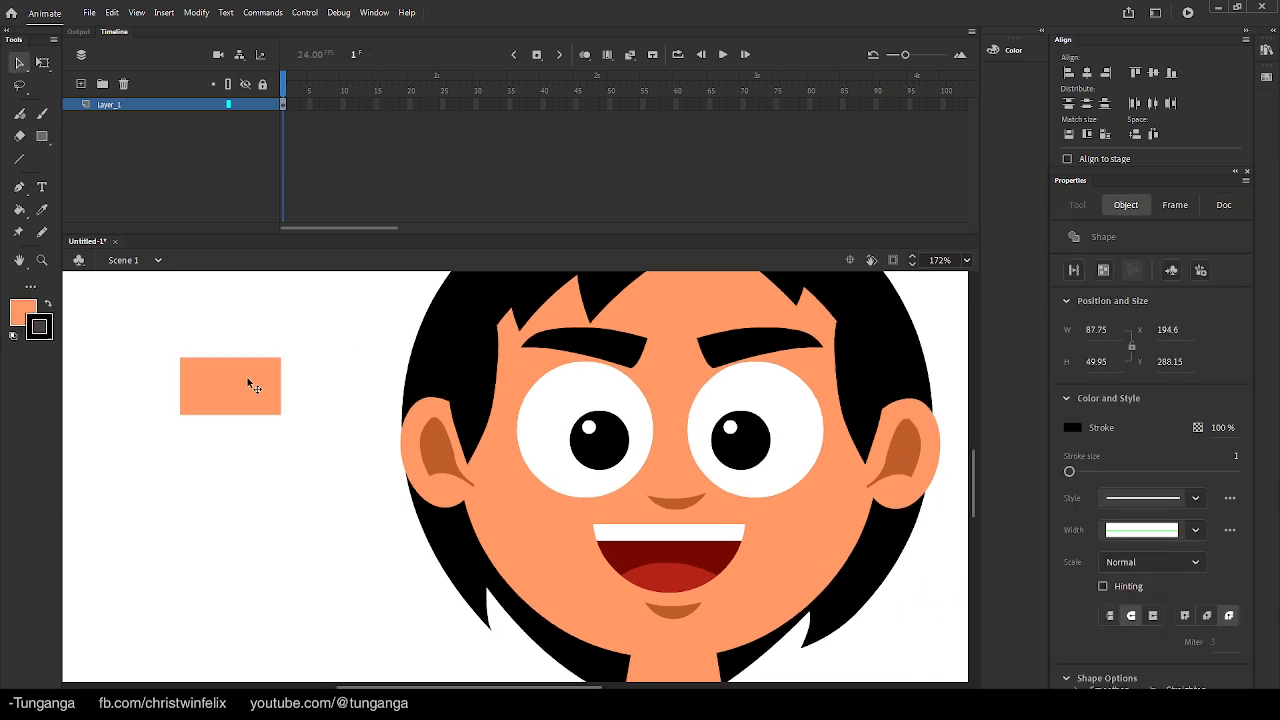
Bow the skin-coloured rectangle's top edge upward and enlarge the shape to about 126 by 85 px beside the head
{"action": "key", "text": "Escape"}
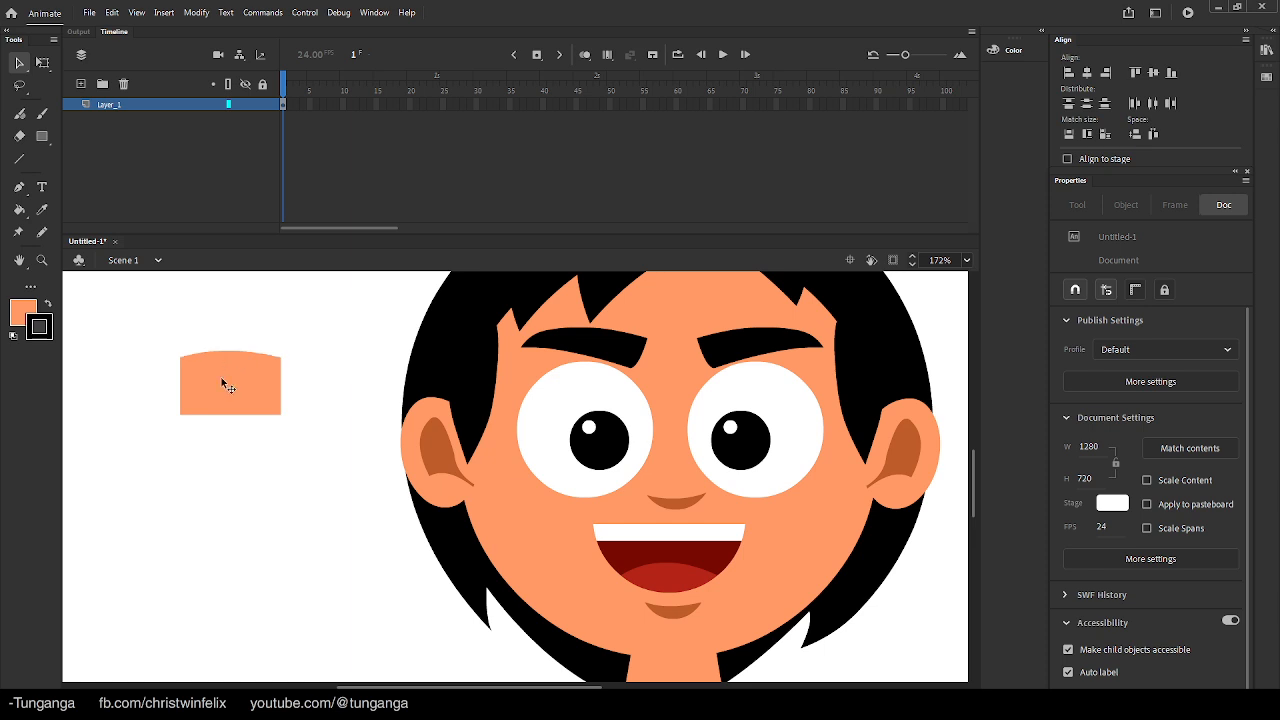
{"action": "left_click", "coordinate": [221, 377]}
{"action": "key", "text": "q"}
{"action": "left_click_drag", "start_coordinate": [281, 351], "coordinate": [303, 333]}
{"action": "key", "text": "v"}
{"action": "left_click_drag", "start_coordinate": [210, 382], "coordinate": [228, 477]}
Convert the bowed shape into a graphic symbol named R eyebag and place it over the lower part of the character's right eye
{"action": "key", "text": "F8"}
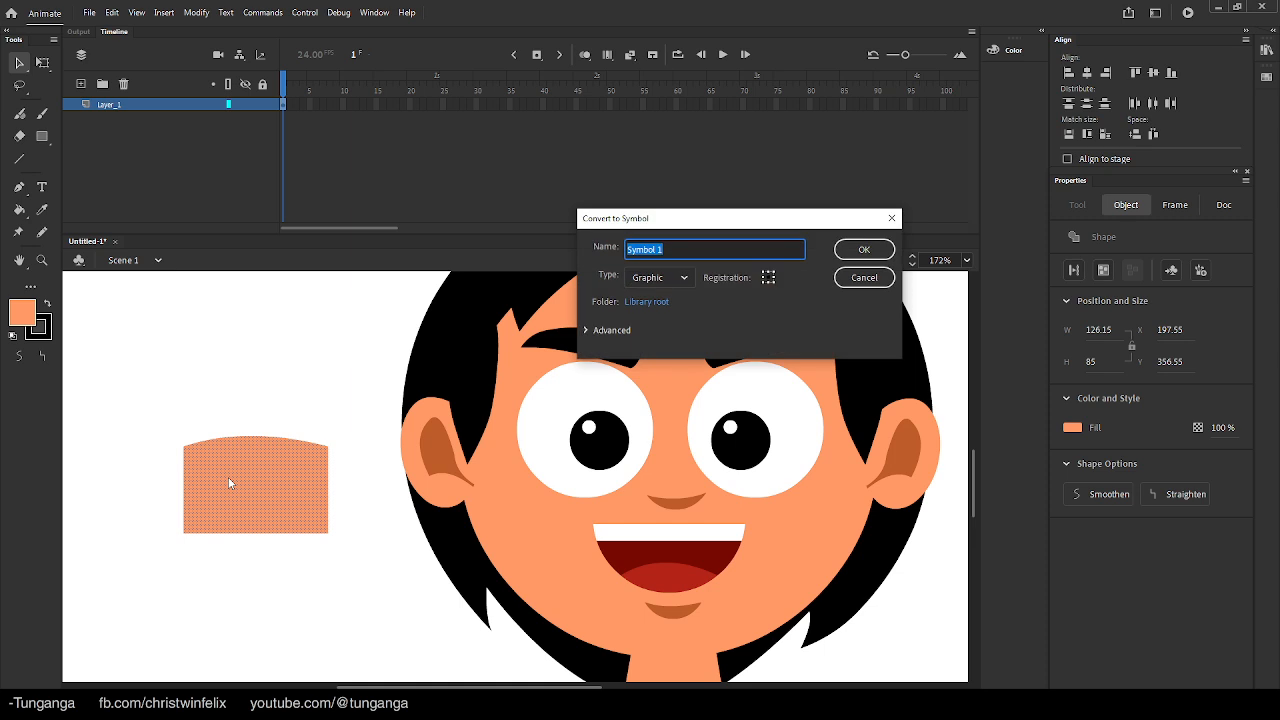
{"action": "type", "text": "R eyebag"}
{"action": "key", "text": "Return"}
{"action": "left_click_drag", "start_coordinate": [222, 523], "coordinate": [579, 507]}
Bring the mouth, nose and lip in front of the R eyebag and place a copy of the eyebag beside the head
{"action": "left_click", "coordinate": [679, 540]}
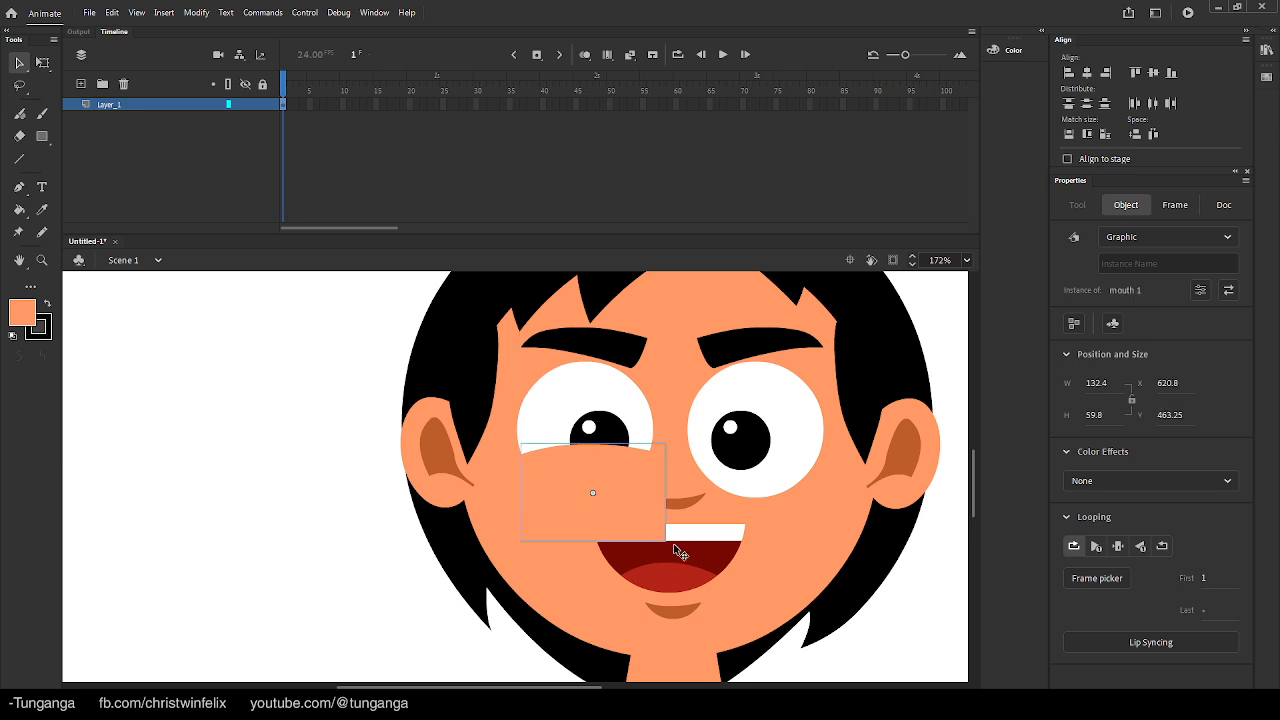
{"action": "left_click", "coordinate": [680, 503], "text": "shift"}
{"action": "left_click", "coordinate": [672, 617], "text": "shift"}
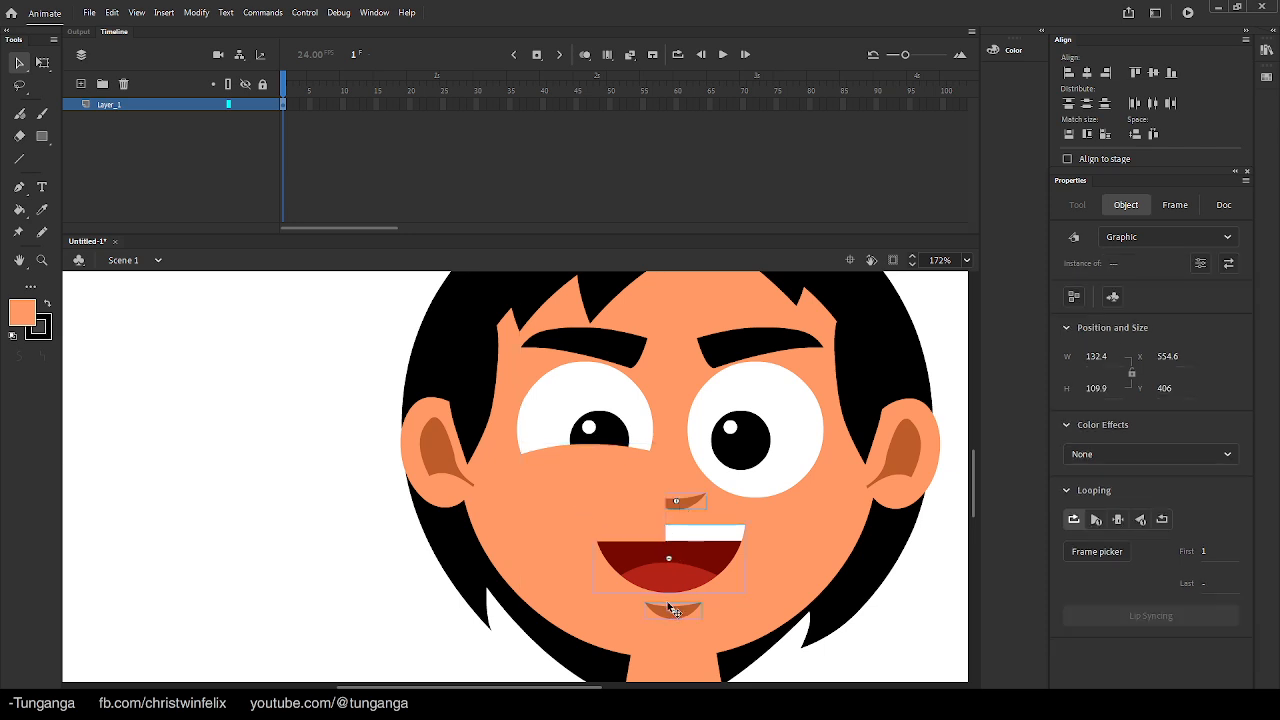
{"action": "left_click_drag", "start_coordinate": [588, 462], "coordinate": [271, 514]}
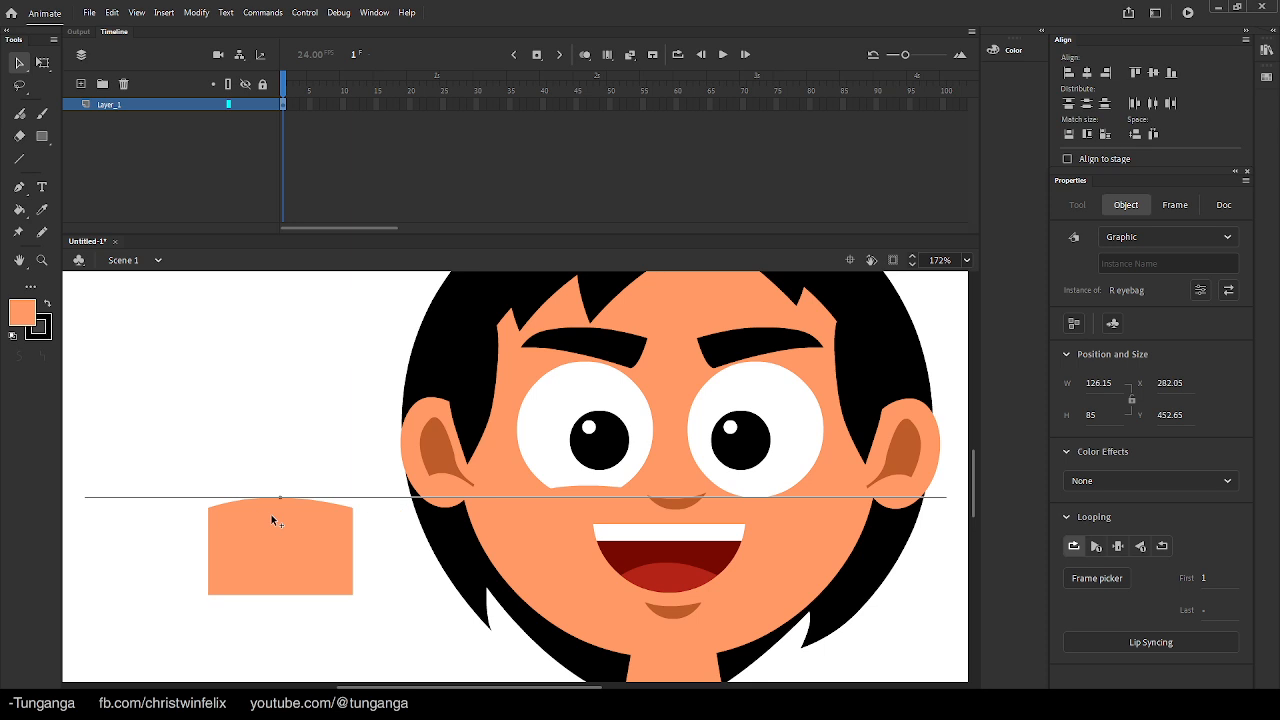
Break apart the eyebag copy beside the head and convert it into a graphic symbol named L eyebag
{"action": "double_click", "coordinate": [568, 508]}
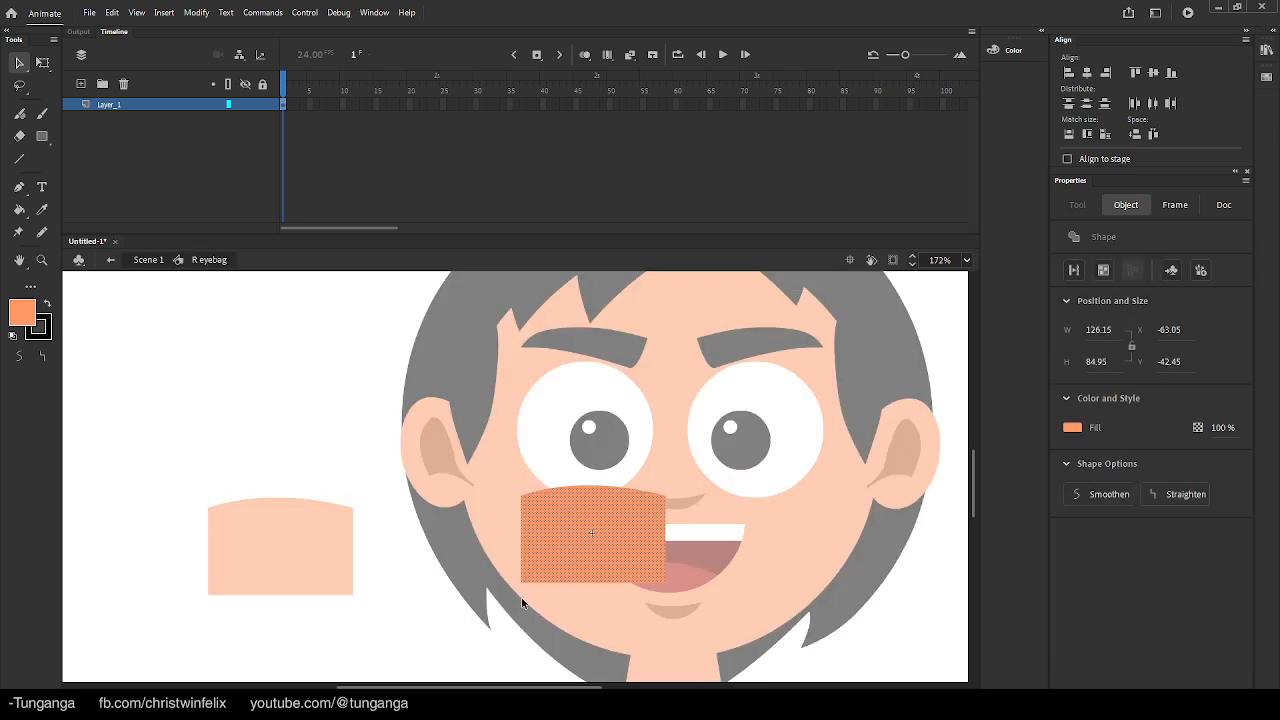
{"action": "double_click", "coordinate": [413, 584]}
{"action": "left_click", "coordinate": [321, 550]}
{"action": "key", "text": "ctrl+b"}
{"action": "key", "text": "F8"}
{"action": "type", "text": "L"}
{"action": "key", "text": "Return"}
Place the L eyebag over the bottom of the character's left eye and send it behind the nose, mouth and lip
{"action": "left_click_drag", "start_coordinate": [277, 551], "coordinate": [757, 522]}
{"action": "key", "text": "ctrl+Down"}
{"action": "key", "text": "ctrl+Down"}
{"action": "key", "text": "ctrl+Down"}
{"action": "left_click_drag", "start_coordinate": [785, 519], "coordinate": [789, 534]}
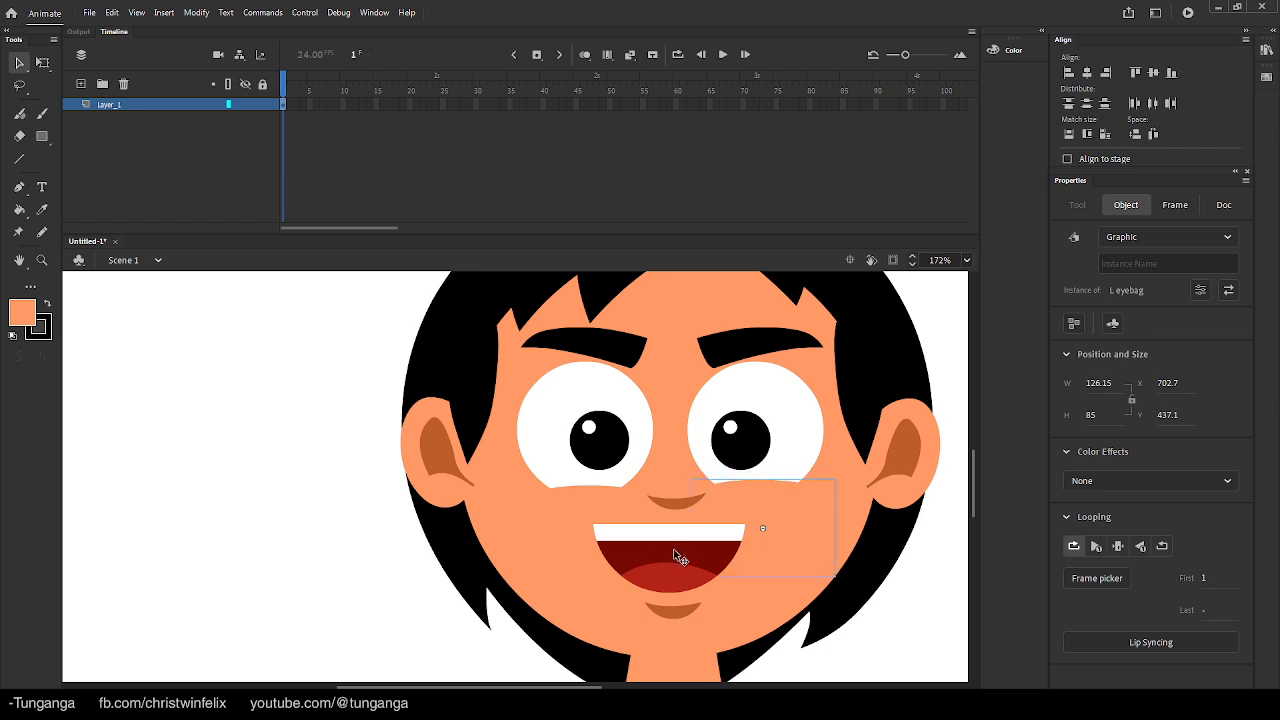
{"action": "left_click", "coordinate": [248, 565]}
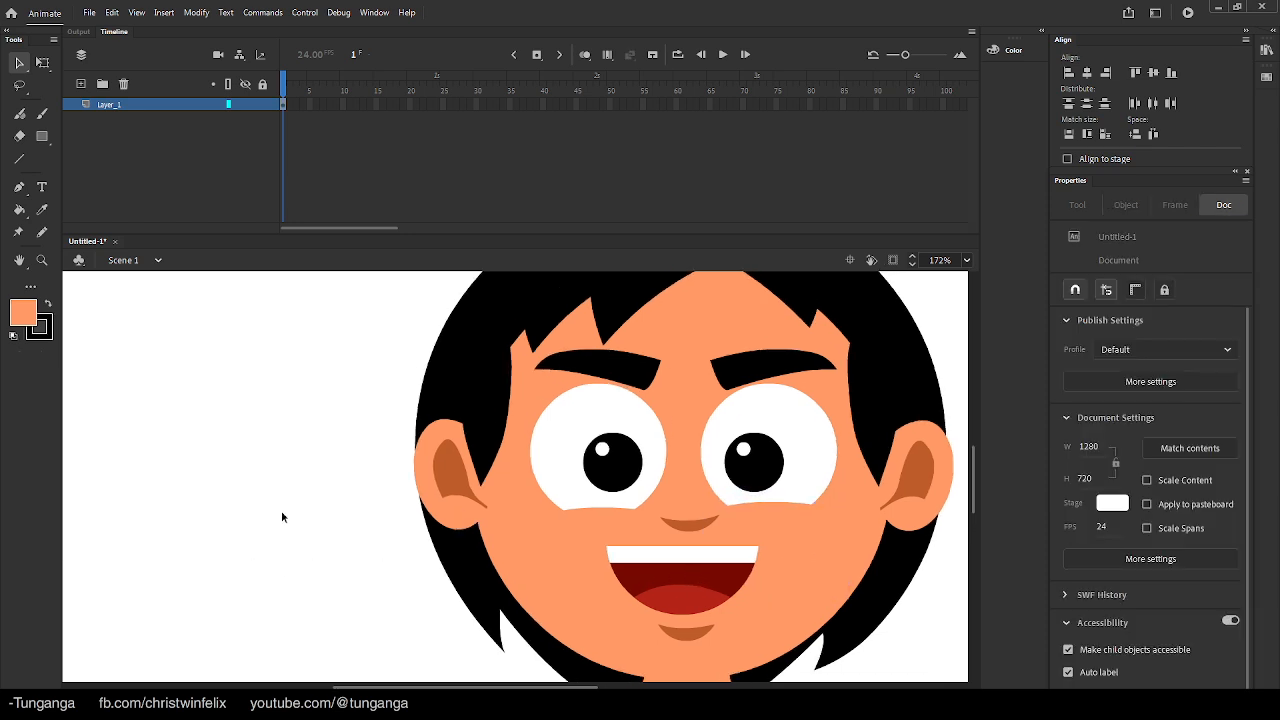
Draw a skin-coloured rectangle about 89 px wide beside the head and delete its outline
{"action": "key", "text": "r"}
{"action": "left_click_drag", "start_coordinate": [243, 456], "coordinate": [345, 520]}
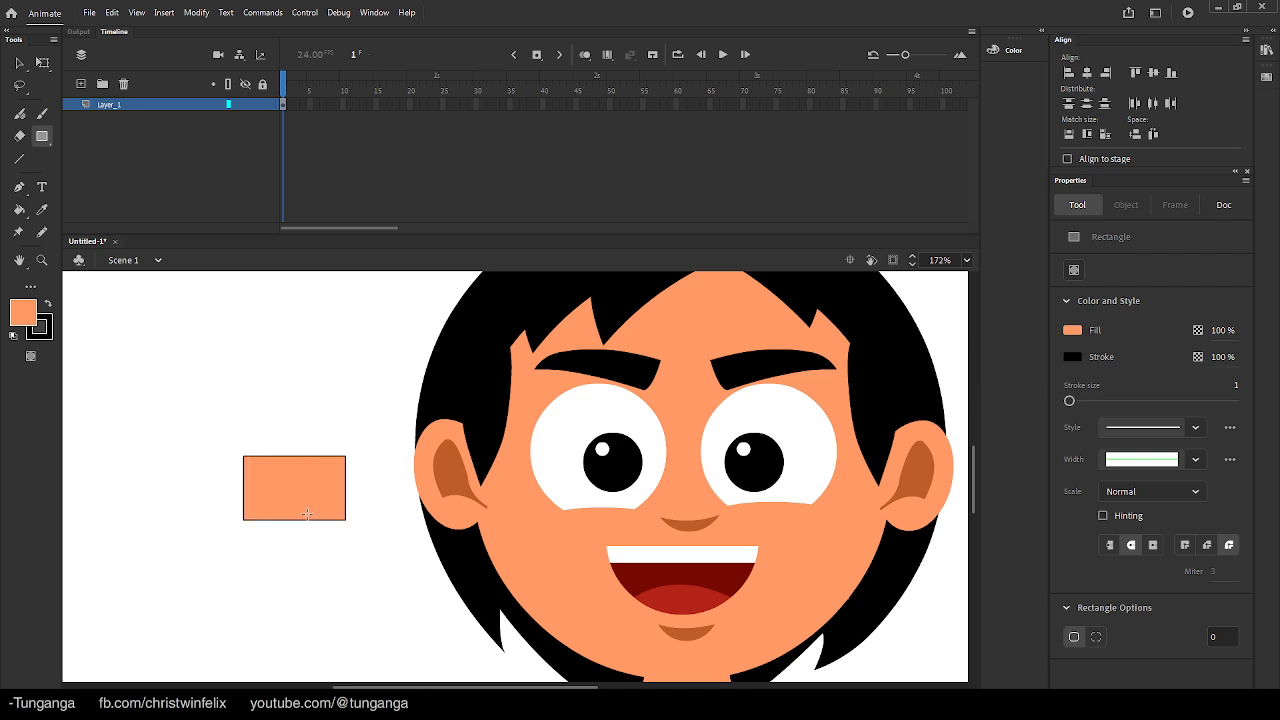
{"action": "key", "text": "v"}
{"action": "double_click", "coordinate": [303, 520]}
{"action": "key", "text": "Delete"}
Bow the rectangle's lower edge downward and fill the strip below a temporary dividing line with the hair's black
{"action": "mouse_move", "coordinate": [303, 520]}
{"action": "left_mouse_down"}
{"action": "mouse_move", "coordinate": [303, 542]}
{"action": "mouse_move", "coordinate": [353, 521]}
{"action": "left_mouse_up"}
{"action": "key", "text": "n"}
{"action": "key", "text": "i"}
{"action": "left_click", "coordinate": [494, 407]}
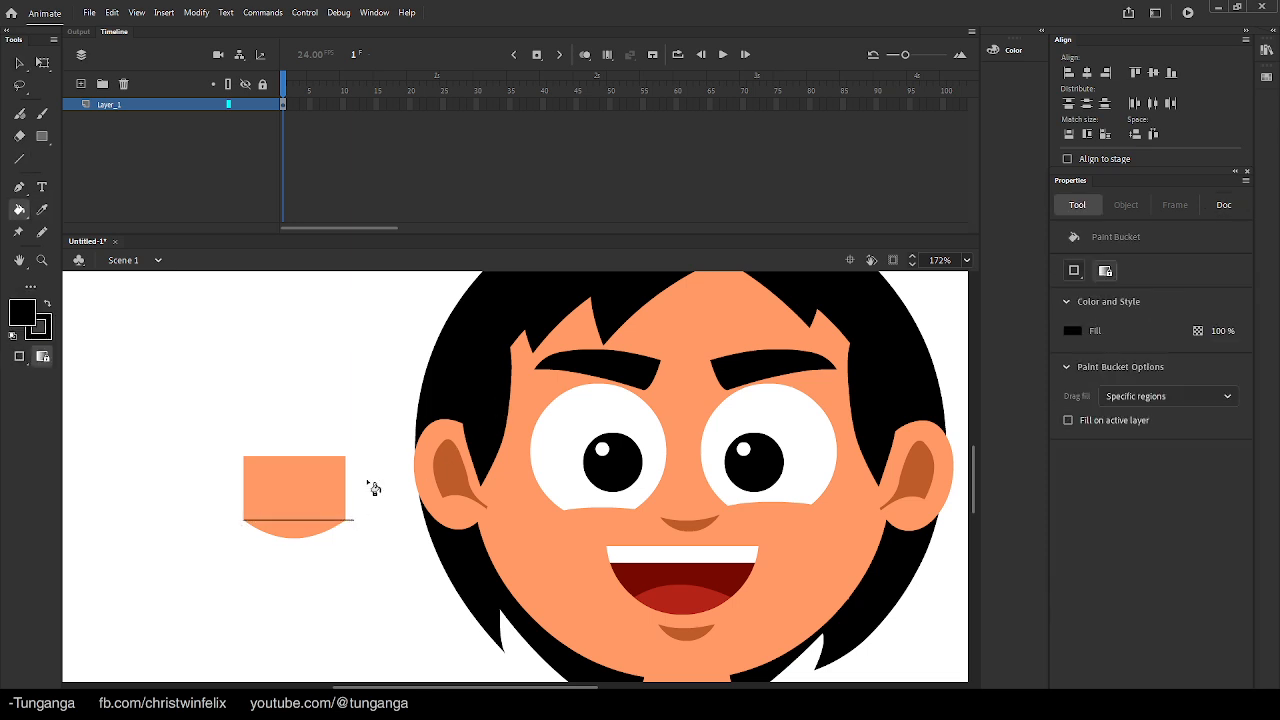
{"action": "left_click", "coordinate": [308, 529]}
{"action": "key", "text": "v"}
{"action": "double_click", "coordinate": [305, 520]}
{"action": "key", "text": "Delete"}
Arch the eyelid shape's lower and top edges upward and enlarge it to about 134 by 109 px
{"action": "mouse_move", "coordinate": [299, 520]}
{"action": "left_mouse_down"}
{"action": "mouse_move", "coordinate": [302, 501]}
{"action": "mouse_move", "coordinate": [289, 517]}
{"action": "left_mouse_up"}
{"action": "left_click_drag", "start_coordinate": [283, 457], "coordinate": [285, 444]}
{"action": "left_click_drag", "start_coordinate": [166, 402], "coordinate": [384, 590]}
{"action": "key", "text": "q"}
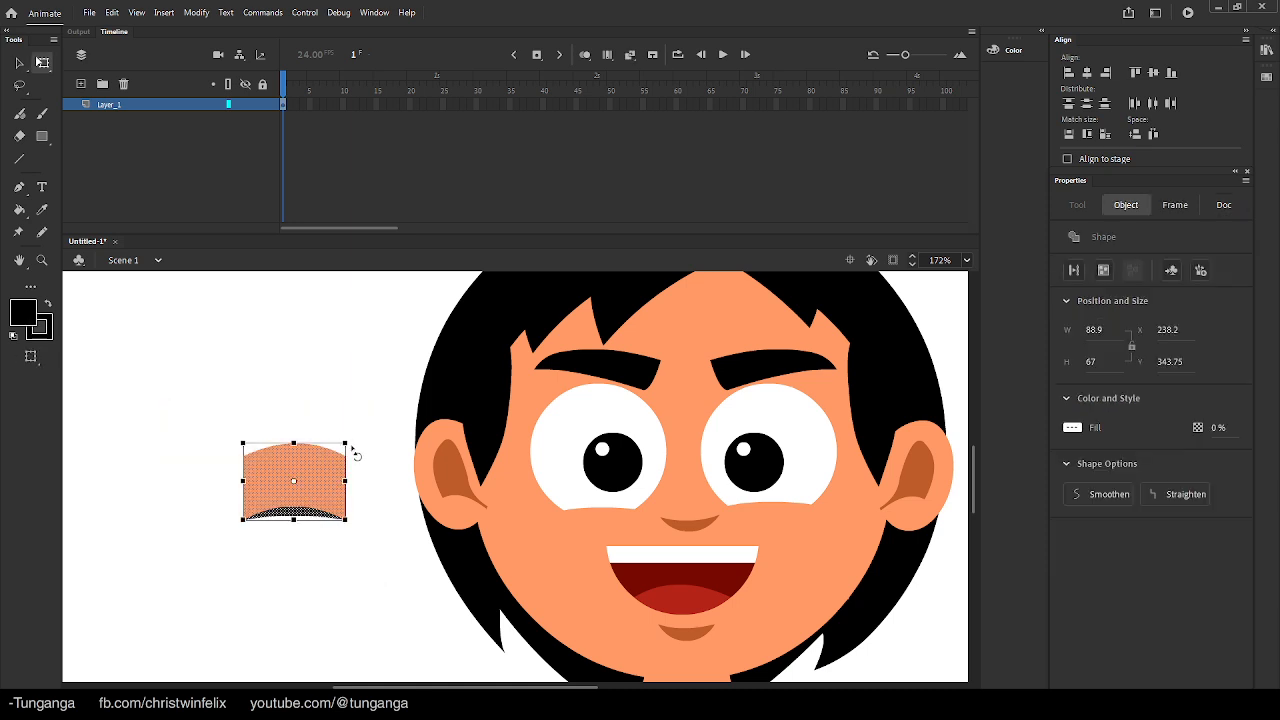
{"action": "left_click_drag", "start_coordinate": [345, 441], "coordinate": [371, 419]}
{"action": "key", "text": "v"}
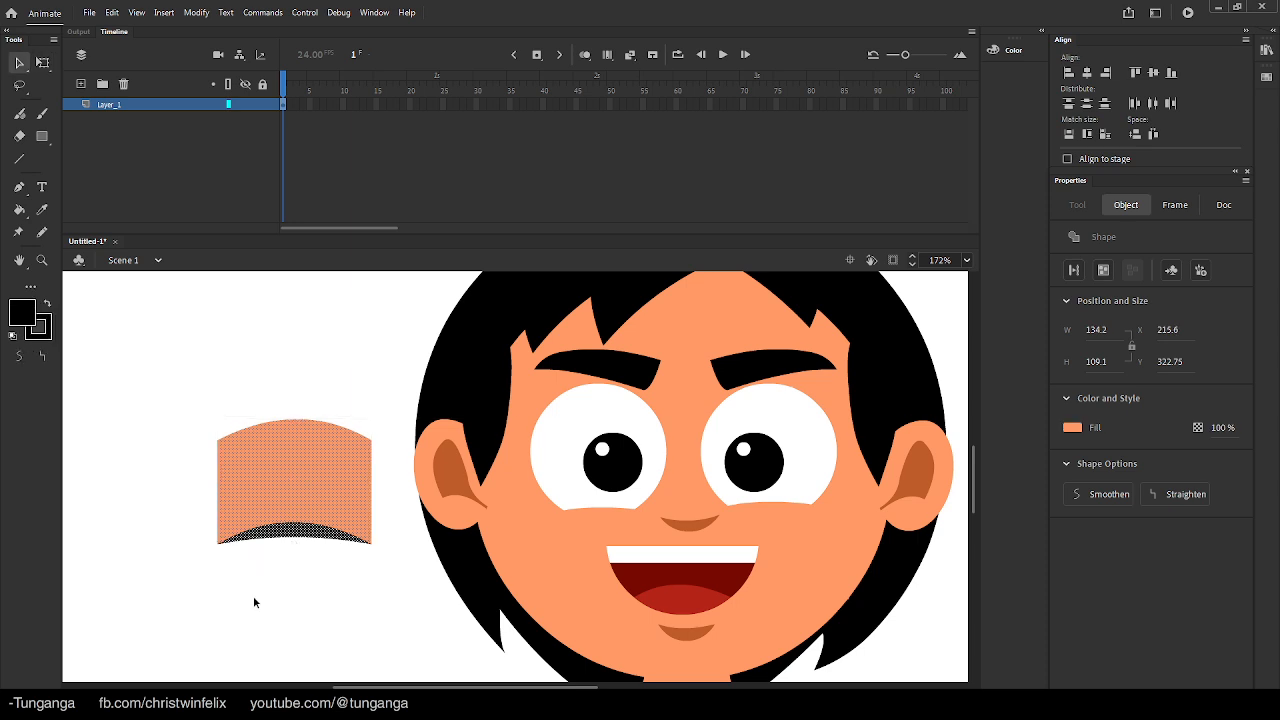
Arch the black lash band a little higher and shrink the whole eyelid shape to about 121 by 98 px
{"action": "left_click", "coordinate": [293, 560]}
{"action": "left_click_drag", "start_coordinate": [298, 522], "coordinate": [296, 533]}
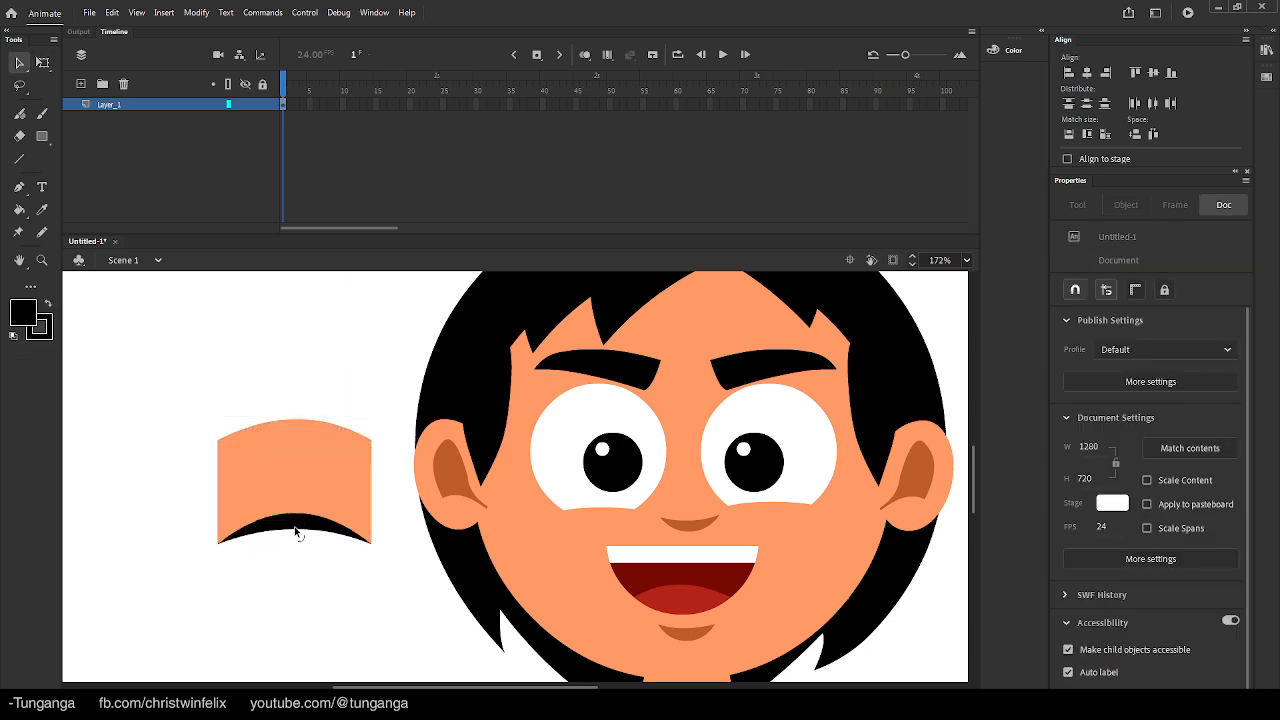
{"action": "left_click", "coordinate": [308, 500]}
{"action": "mouse_move", "coordinate": [308, 490]}
{"action": "left_mouse_down"}
{"action": "mouse_move", "coordinate": [586, 400]}
{"action": "mouse_move", "coordinate": [289, 451]}
{"action": "mouse_move", "coordinate": [294, 474]}
{"action": "left_mouse_up"}
{"action": "key", "text": "q"}
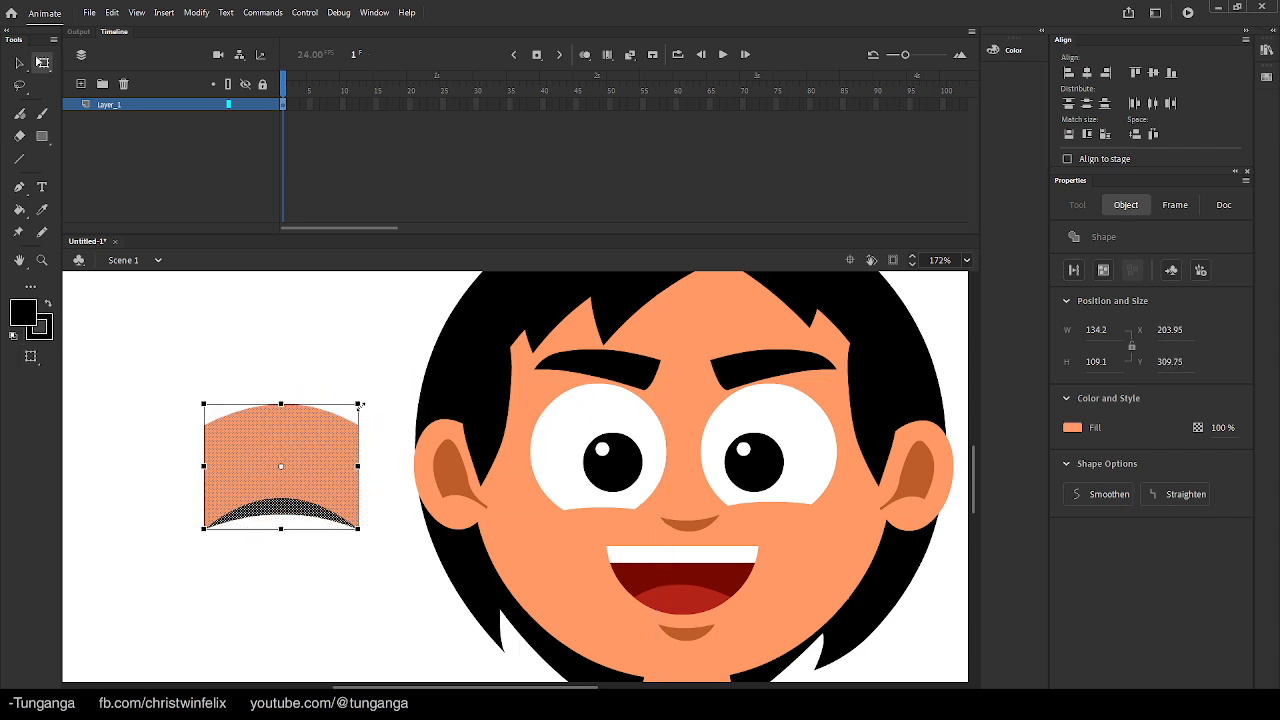
{"action": "left_click_drag", "start_coordinate": [358, 403], "coordinate": [341, 418]}
Convert the eyelid shape into a graphic symbol named L eyelid and place it over the character's left eye, keeping an unconverted copy beside the head
{"action": "key", "text": "F8"}
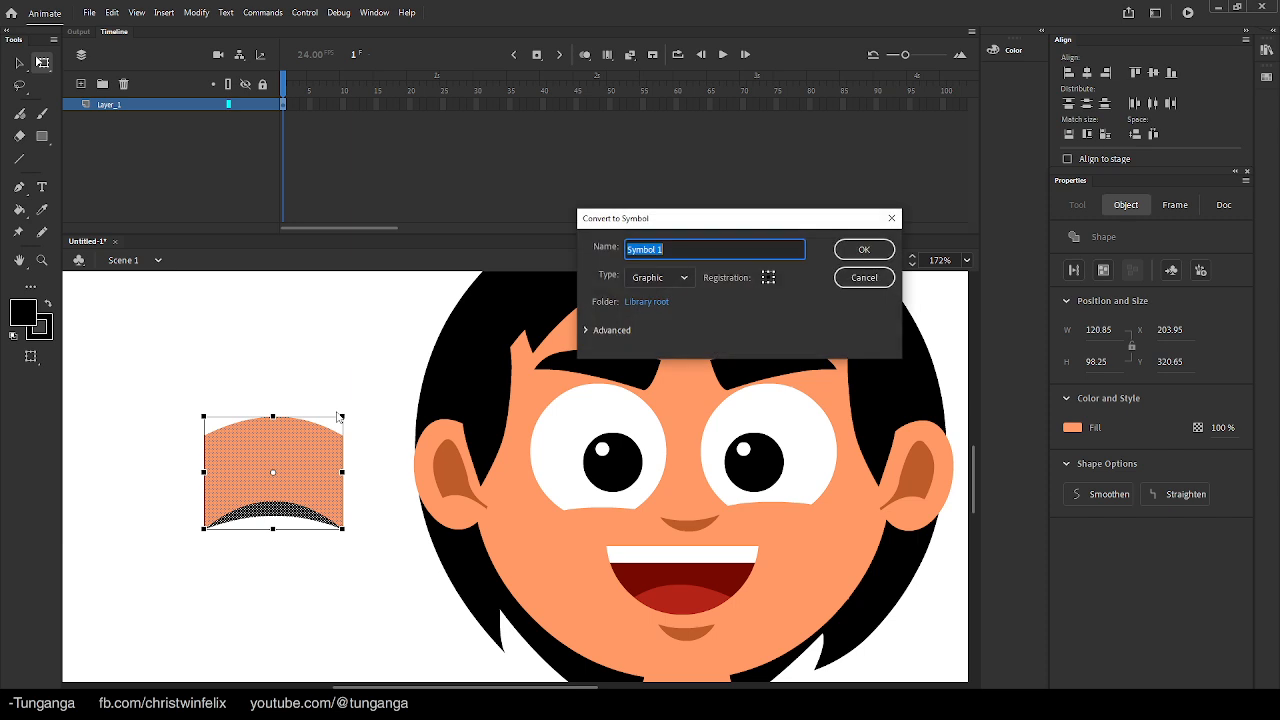
{"action": "type", "text": "L eyelid"}
{"action": "key", "text": "Return"}
{"action": "left_click_drag", "start_coordinate": [270, 468], "coordinate": [651, 435]}
{"action": "key", "text": "ctrl+z"}
{"action": "key", "text": "ctrl+z"}
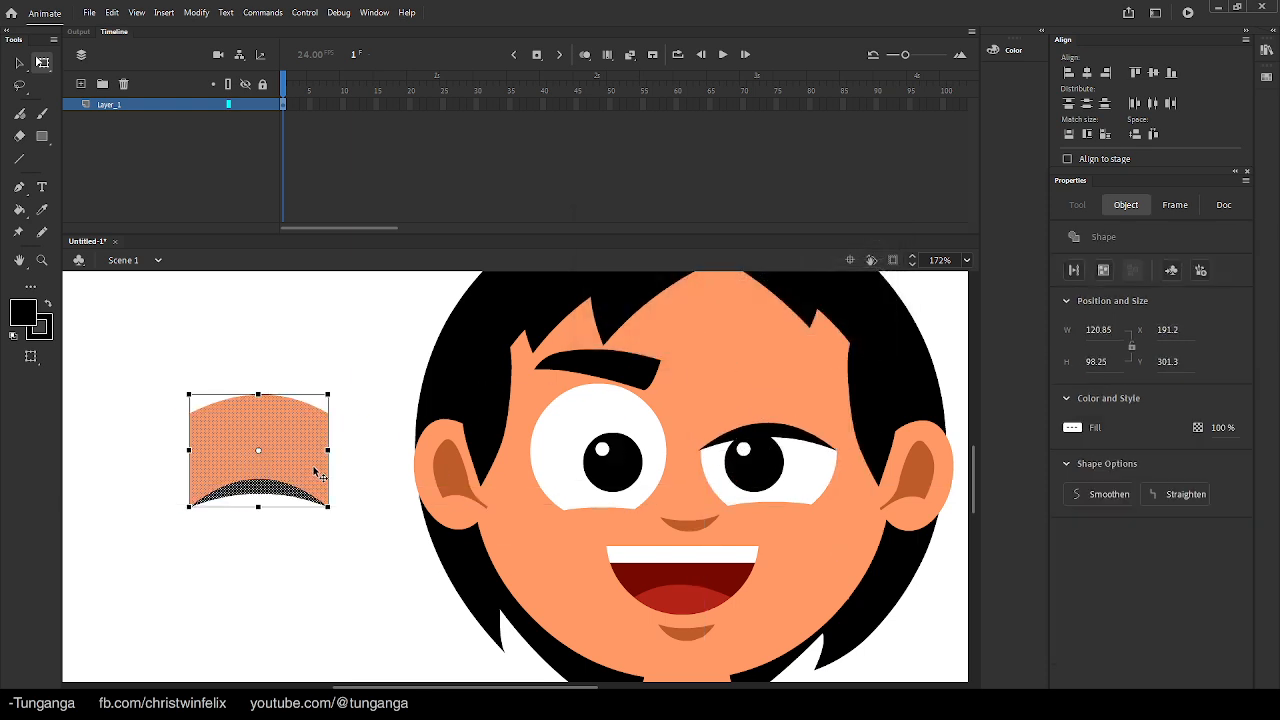
Convert the remaining eyelid shape beside the head into a graphic symbol named R eyelid
{"action": "key", "text": "F8"}
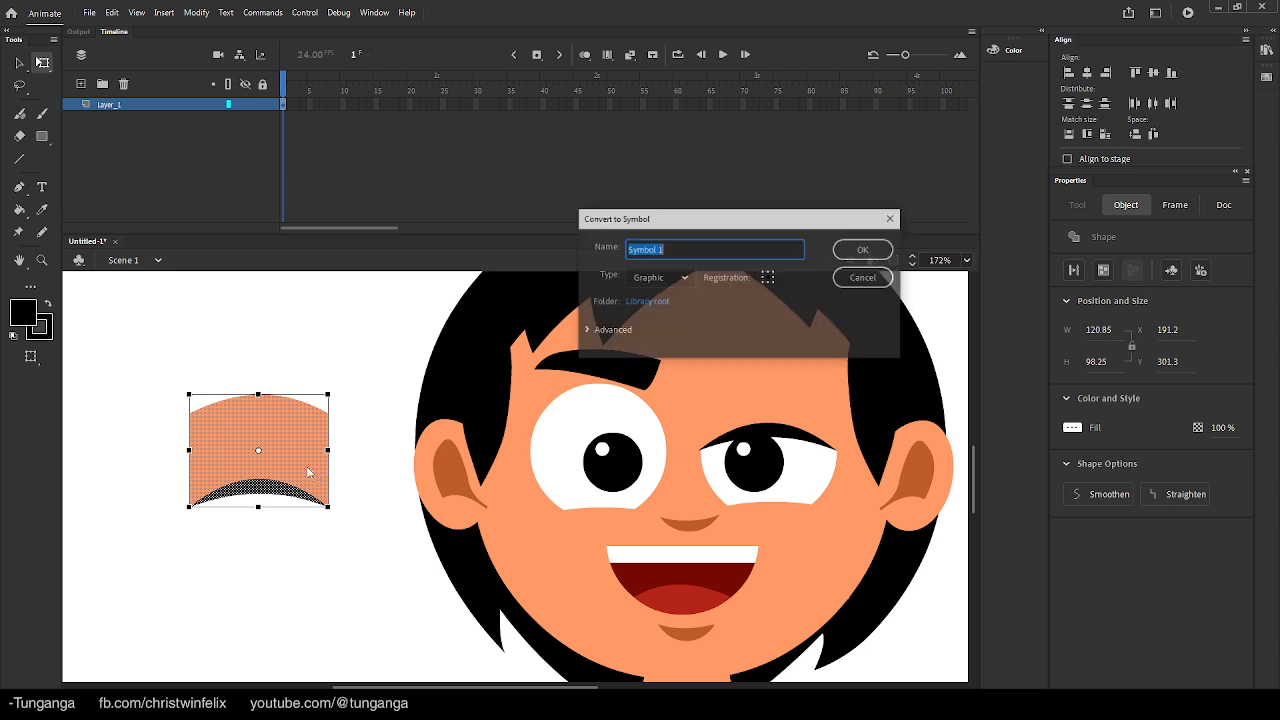
{"action": "type", "text": "R eyelkid"}
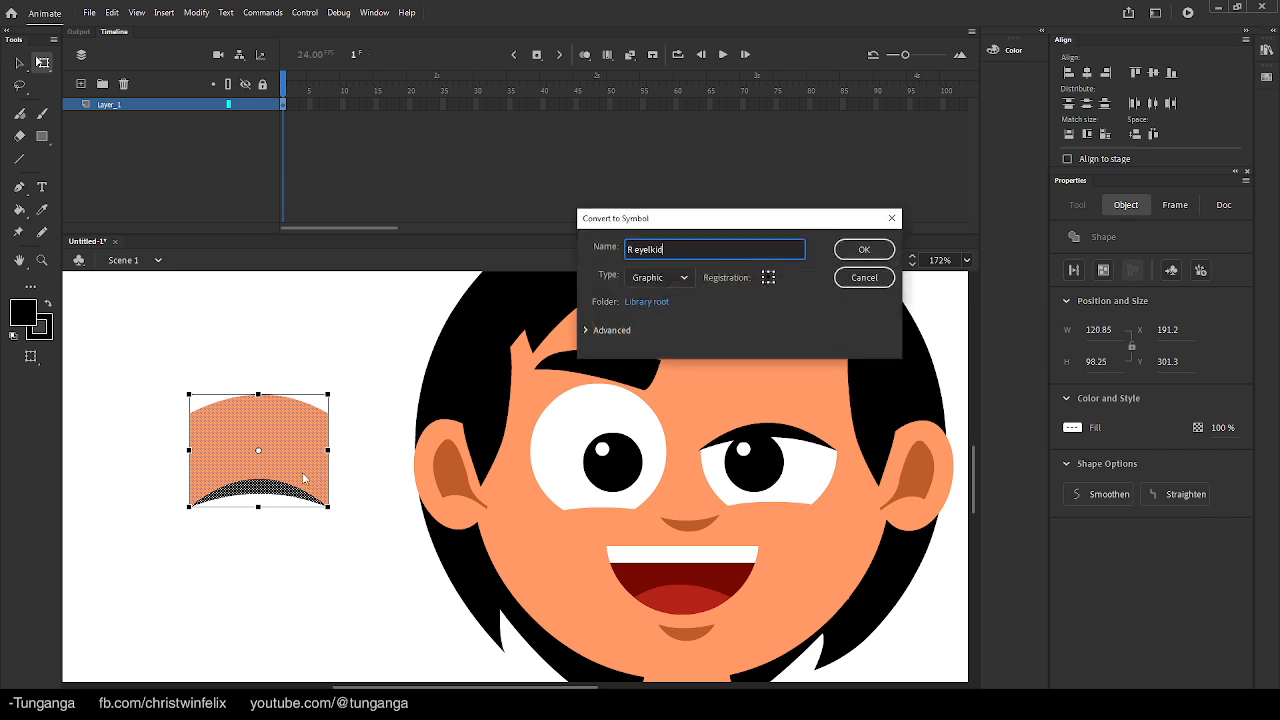
{"action": "key", "text": "BackSpace"}
{"action": "key", "text": "BackSpace"}
{"action": "key", "text": "BackSpace"}
{"action": "type", "text": "id"}
{"action": "key", "text": "Return"}
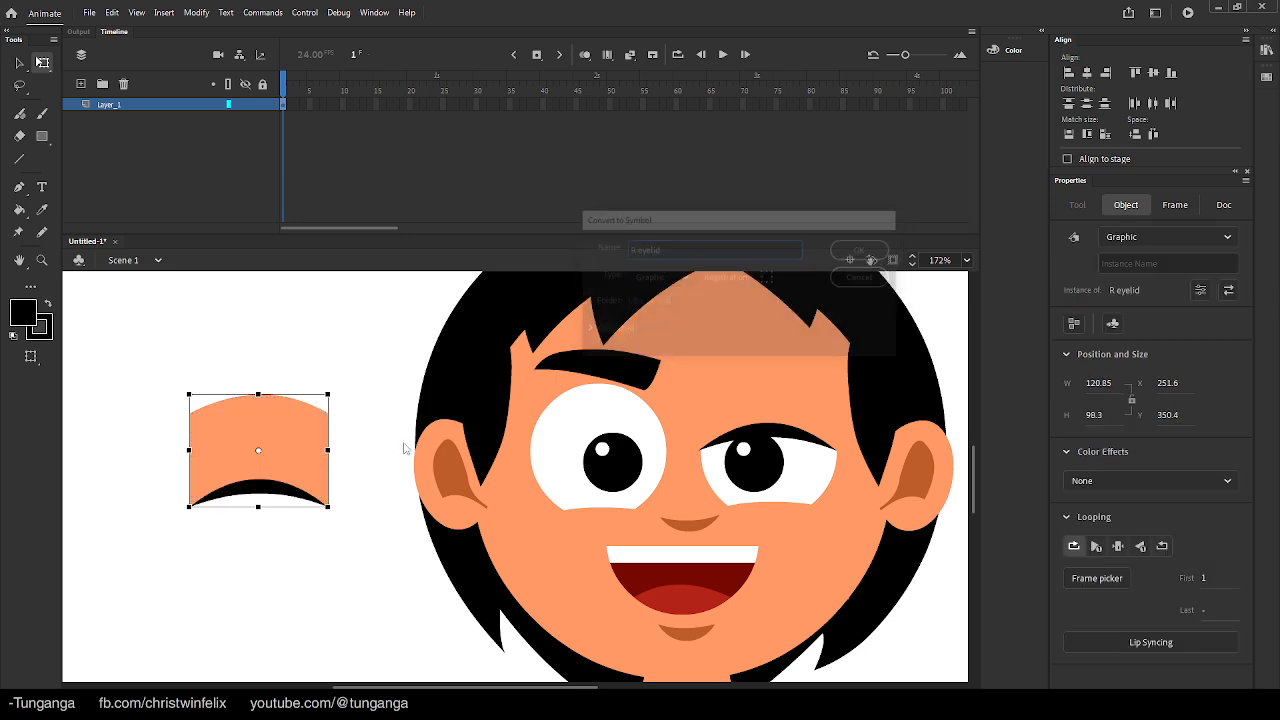
Place the R eyelid over the character's right eye and send both eyelids behind the eyebrows
{"action": "left_click_drag", "start_coordinate": [309, 451], "coordinate": [514, 492]}
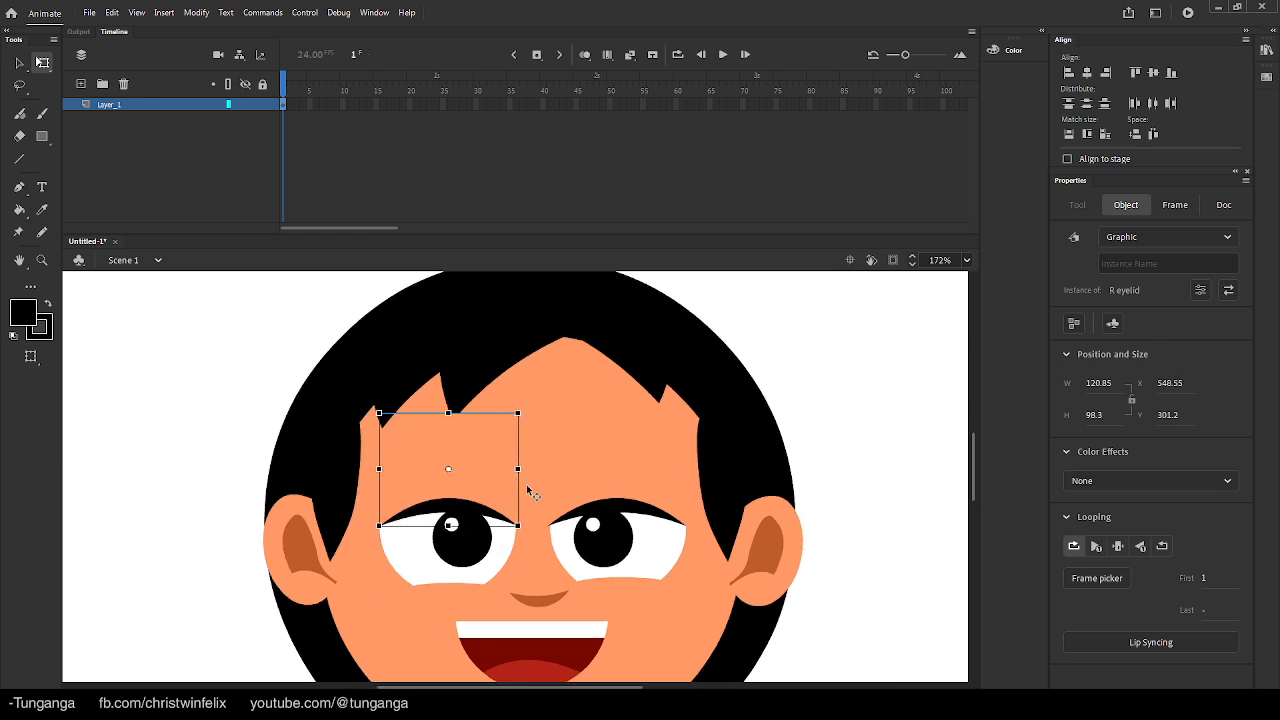
{"action": "key", "text": "ctrl+Down"}
{"action": "key", "text": "ctrl+Down"}
{"action": "left_click", "coordinate": [574, 483]}
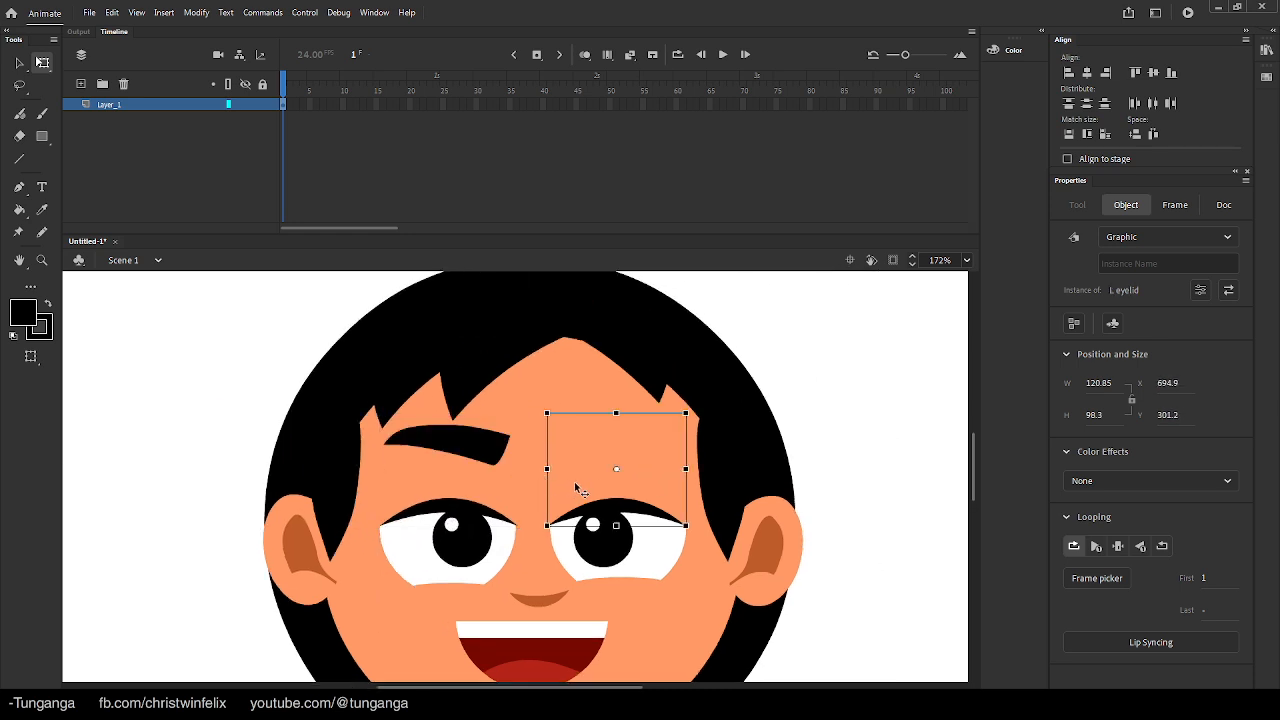
{"action": "key", "text": "ctrl+Down"}
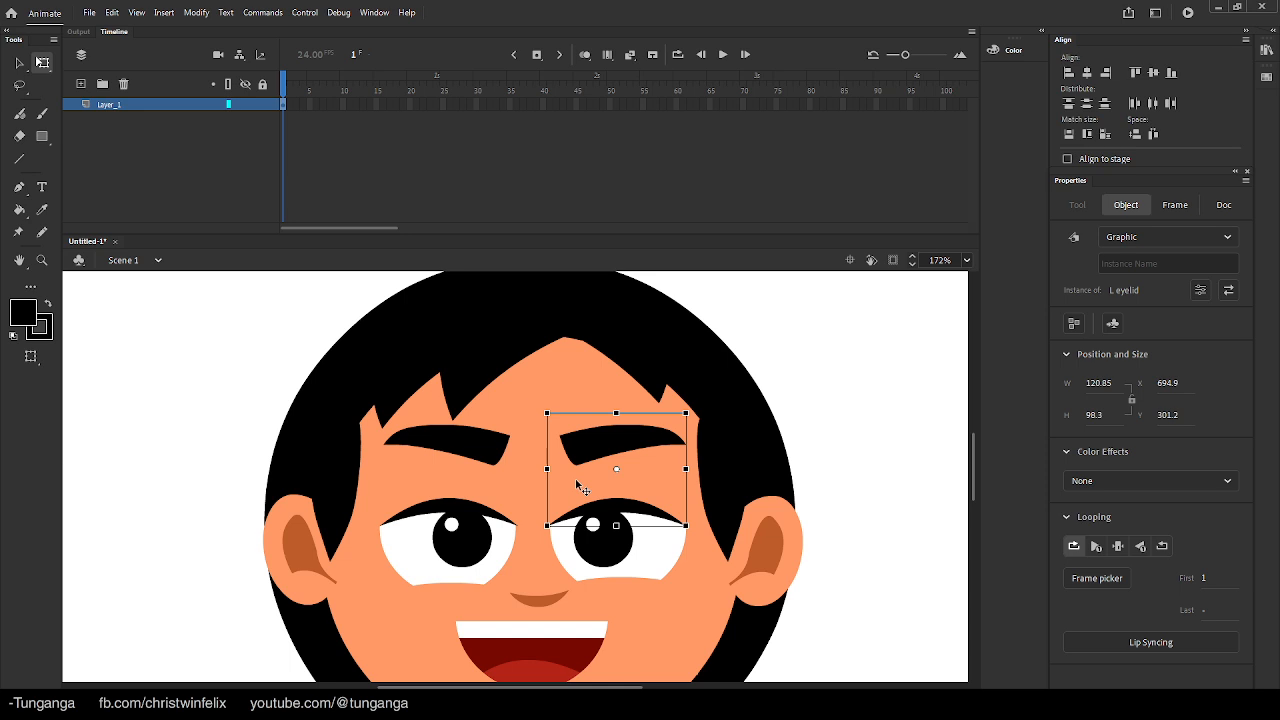
Shrink both eyelids, the L eyelid to about 73 by 61 px, and seat them along the eyes' upper edges beneath the eyebrows
{"action": "left_click", "coordinate": [251, 490]}
{"action": "left_click_drag", "start_coordinate": [492, 500], "coordinate": [500, 468]}
{"action": "left_click", "coordinate": [520, 473]}
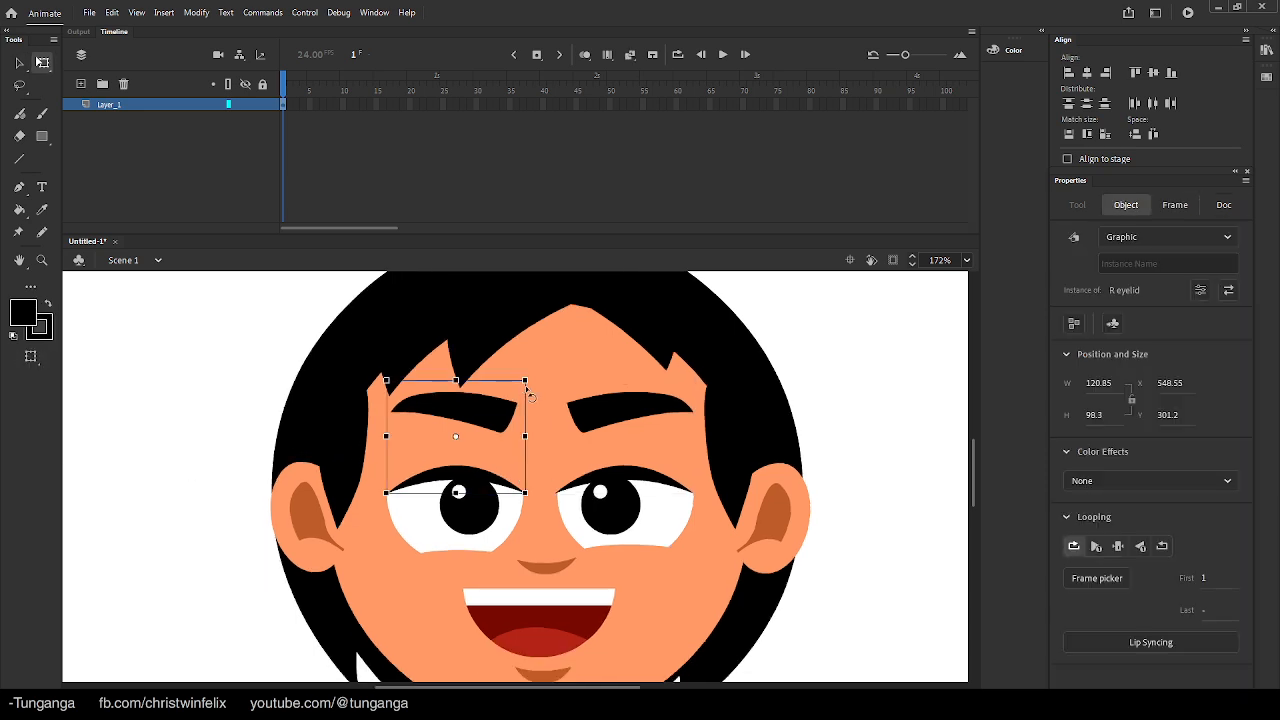
{"action": "left_click_drag", "start_coordinate": [526, 379], "coordinate": [498, 403]}
{"action": "key", "text": "v"}
{"action": "left_click_drag", "start_coordinate": [473, 453], "coordinate": [476, 422]}
{"action": "left_click_drag", "start_coordinate": [600, 508], "coordinate": [603, 462]}
{"action": "key", "text": "q"}
{"action": "left_click_drag", "start_coordinate": [693, 459], "coordinate": [666, 440]}
{"action": "key", "text": "v"}
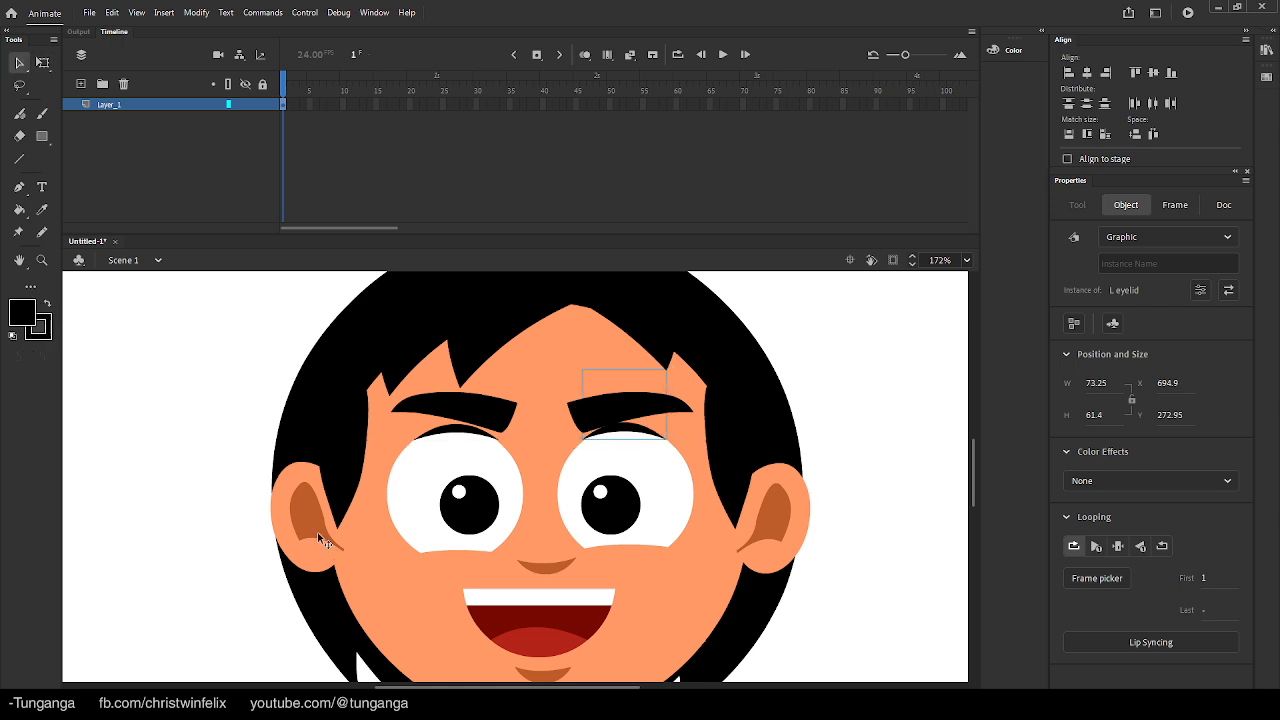
Convert all head parts except the back hair into a graphic symbol named HEAD
{"action": "left_click", "coordinate": [206, 491]}
{"action": "key", "text": "ctrl+2"}
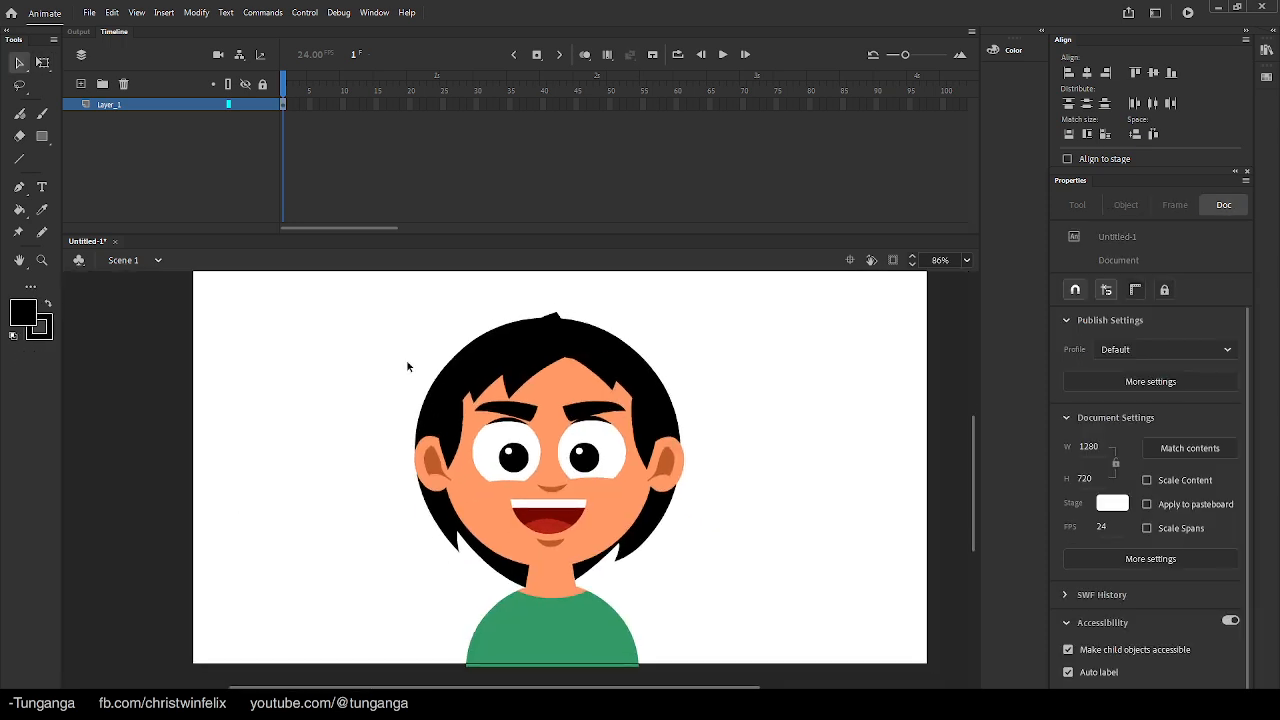
{"action": "left_click_drag", "start_coordinate": [388, 300], "coordinate": [737, 548]}
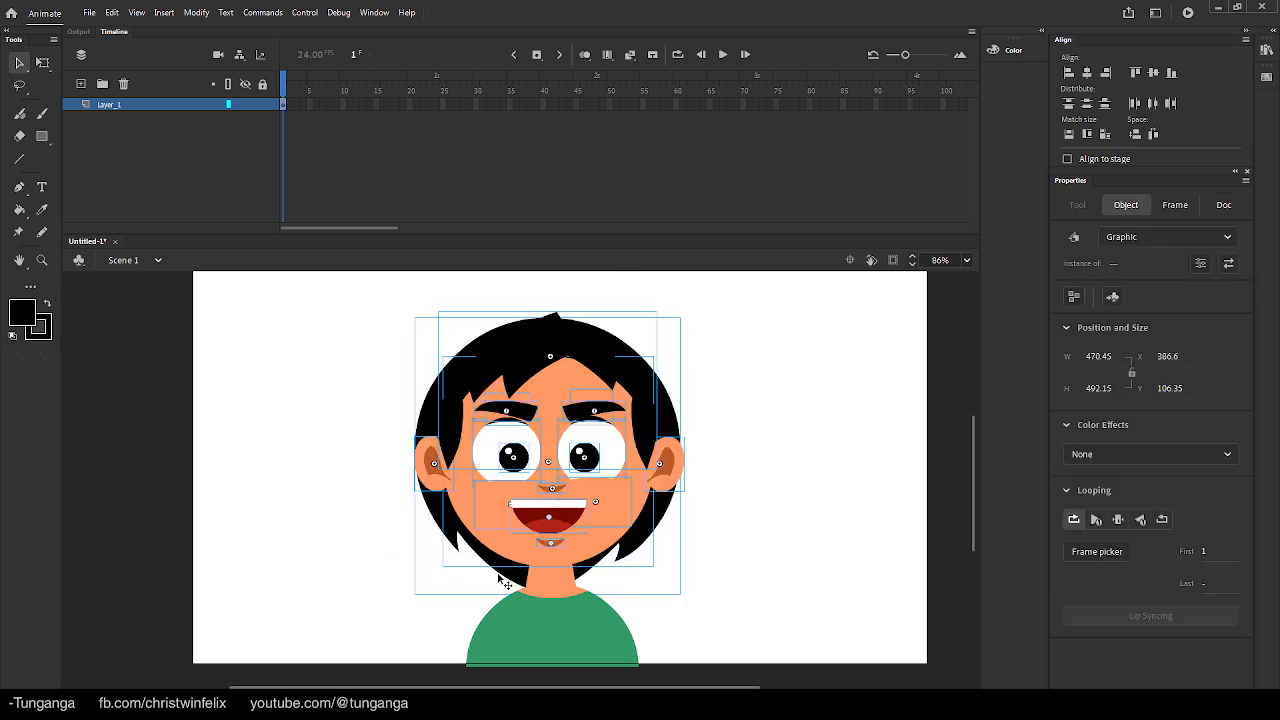
{"action": "left_click", "coordinate": [505, 578], "text": "shift"}
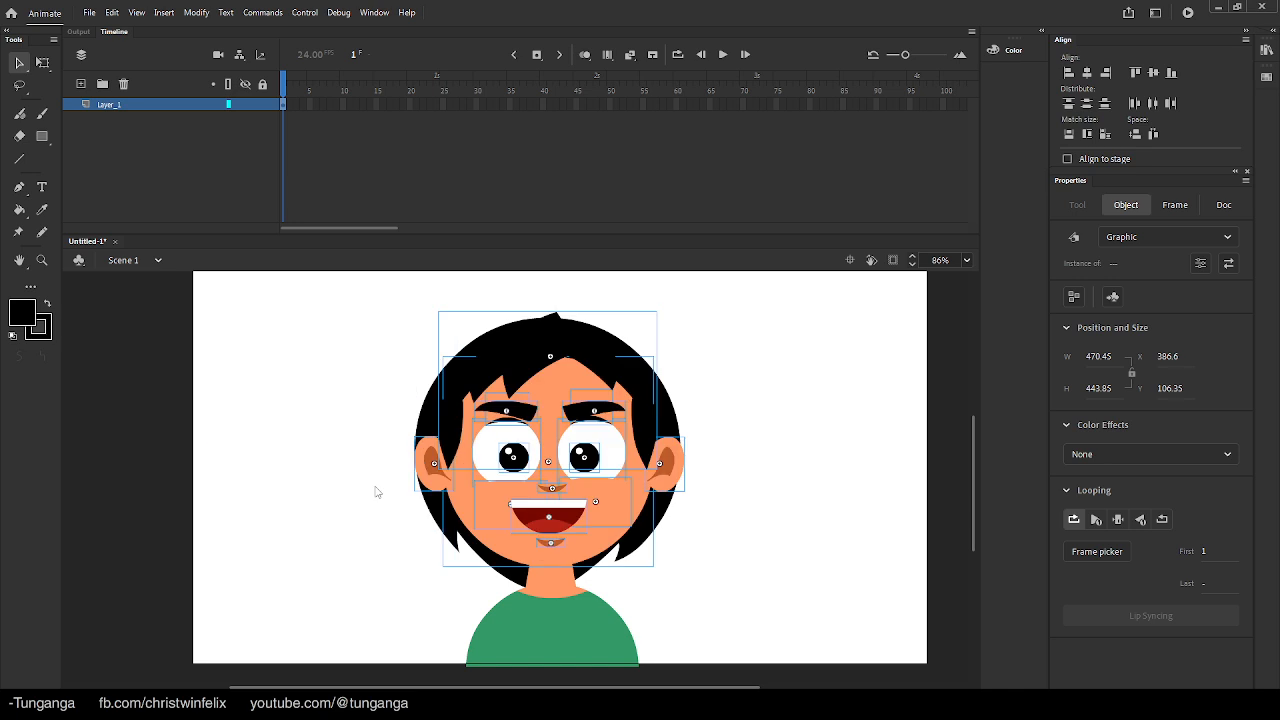
{"action": "key", "text": "F8"}
{"action": "type", "text": "HEAD"}
{"action": "key", "text": "Return"}
Move the HEAD symbol's transformation point down to the chin
{"action": "key", "text": "q"}
{"action": "left_click_drag", "start_coordinate": [549, 438], "coordinate": [550, 540]}
{"action": "key", "text": "v"}
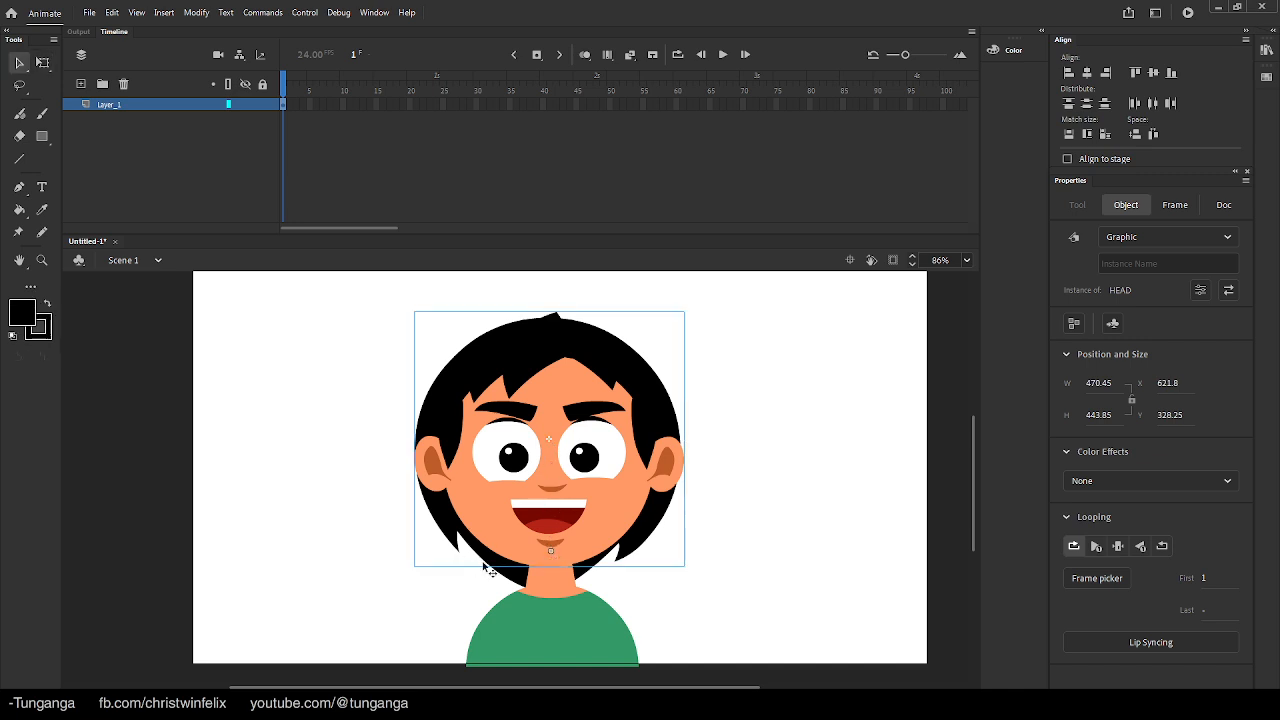
Convert the head, back hair, neck and torso together into a graphic symbol named CHARACTER
{"action": "left_click", "coordinate": [488, 568]}
{"action": "left_click_drag", "start_coordinate": [527, 535], "coordinate": [848, 678]}
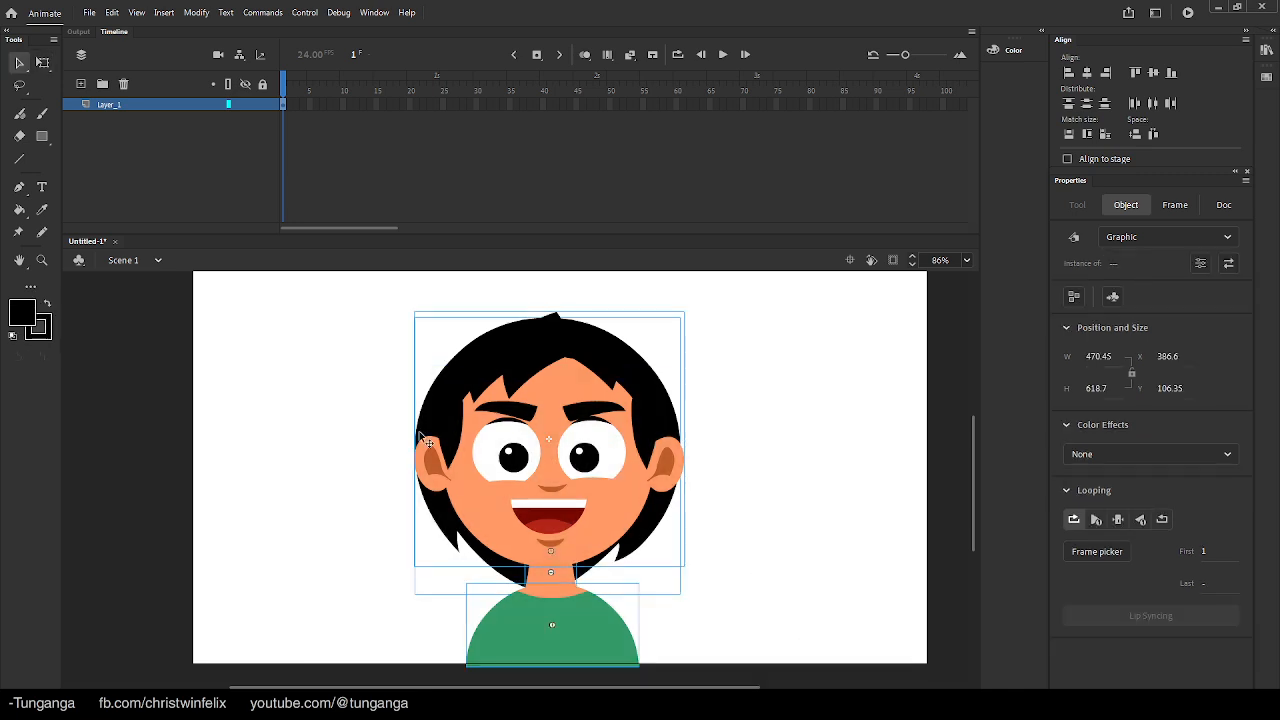
{"action": "left_click_drag", "start_coordinate": [321, 300], "coordinate": [935, 681]}
{"action": "key", "text": "F8"}
{"action": "type", "text": "C"}
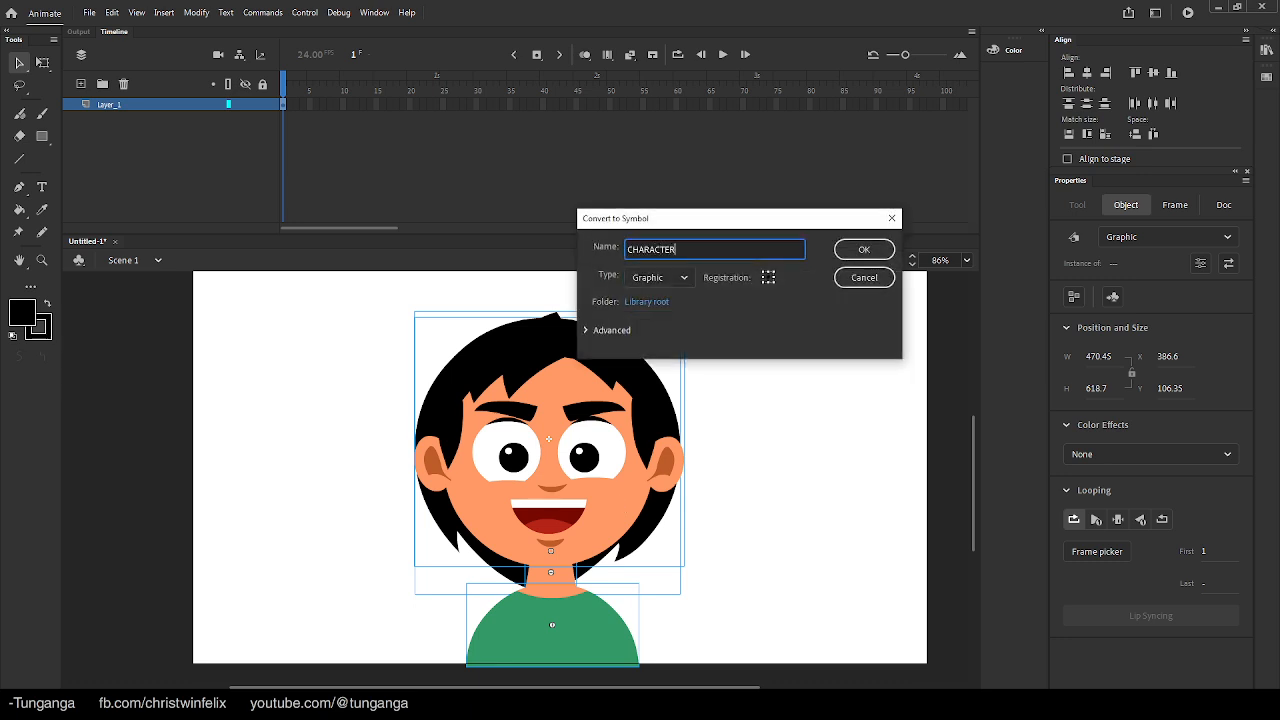
{"action": "type", "text": "HARACTER"}
{"action": "key", "text": "Return"}
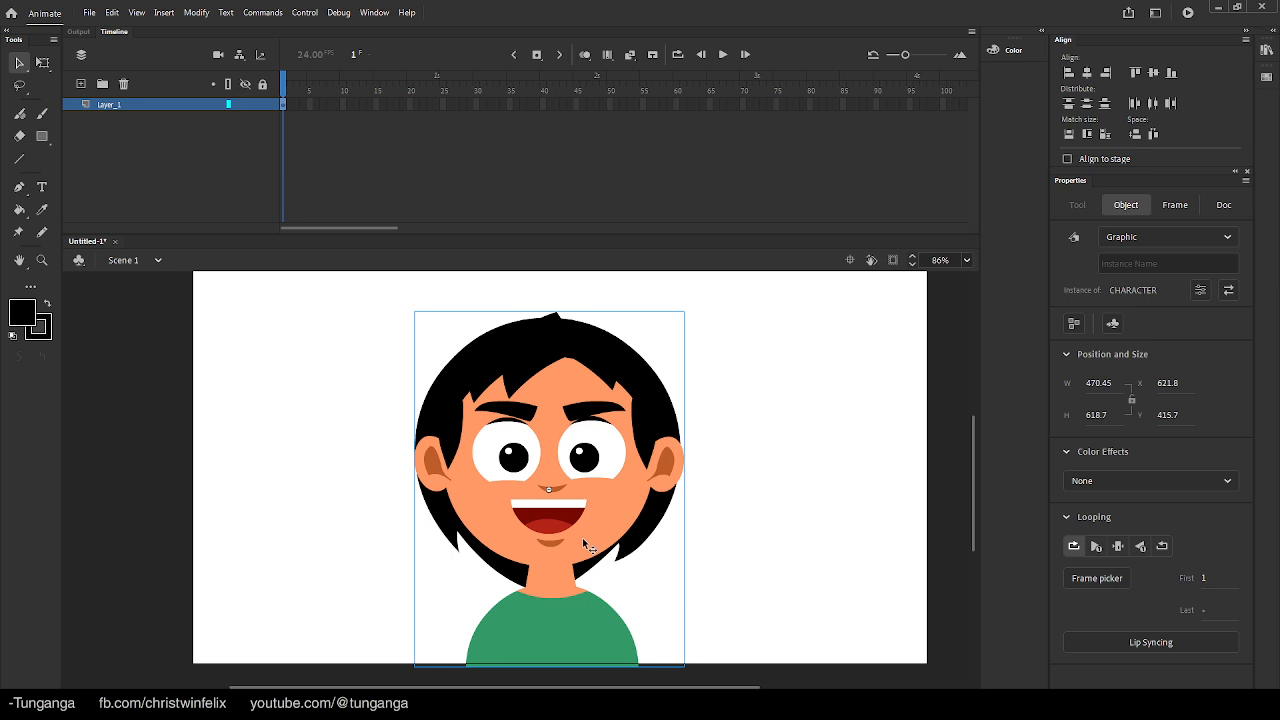
Try moving the whole character, undo the move and open the CHARACTER symbol for editing
{"action": "left_click_drag", "start_coordinate": [566, 507], "coordinate": [581, 515]}
{"action": "key", "text": "ctrl+z"}
{"action": "double_click", "coordinate": [615, 522]}
{"action": "left_click", "coordinate": [748, 502]}
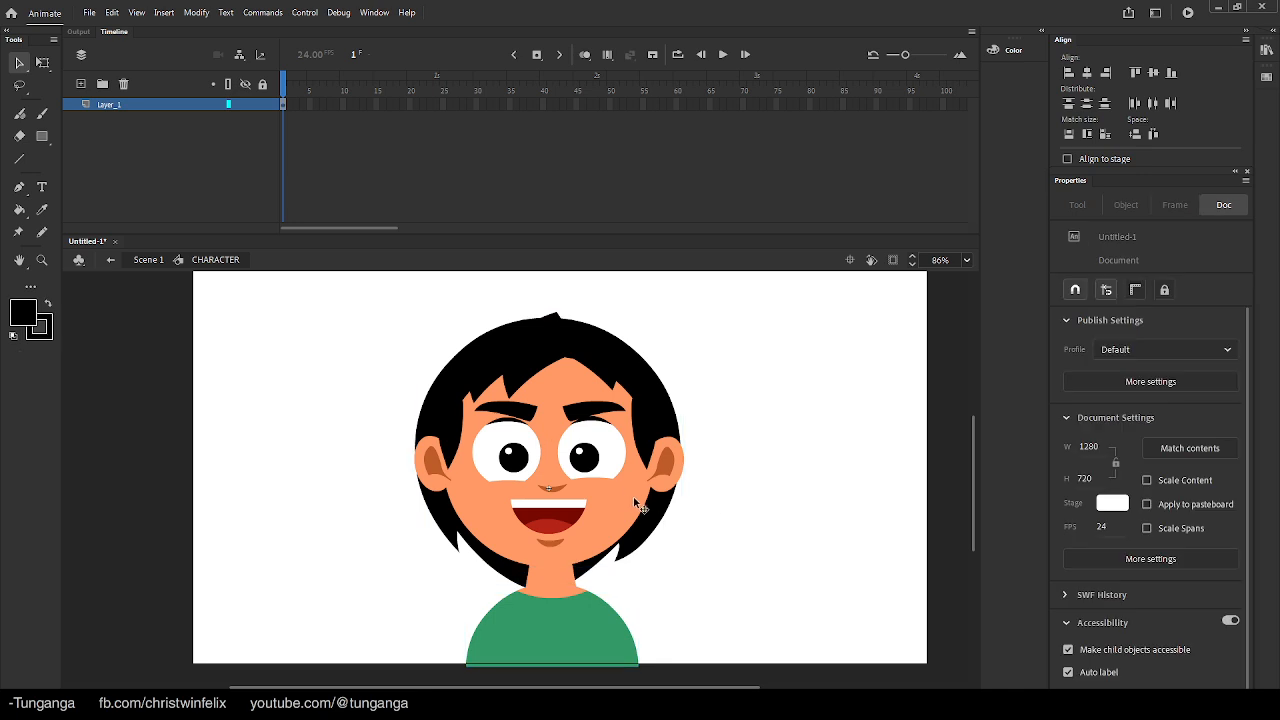
Try pulling the back hair, head and neck apart inside the CHARACTER symbol and undo the moves
{"action": "left_click_drag", "start_coordinate": [657, 522], "coordinate": [987, 523]}
{"action": "left_click_drag", "start_coordinate": [624, 469], "coordinate": [419, 470]}
{"action": "left_click_drag", "start_coordinate": [557, 575], "coordinate": [556, 524]}
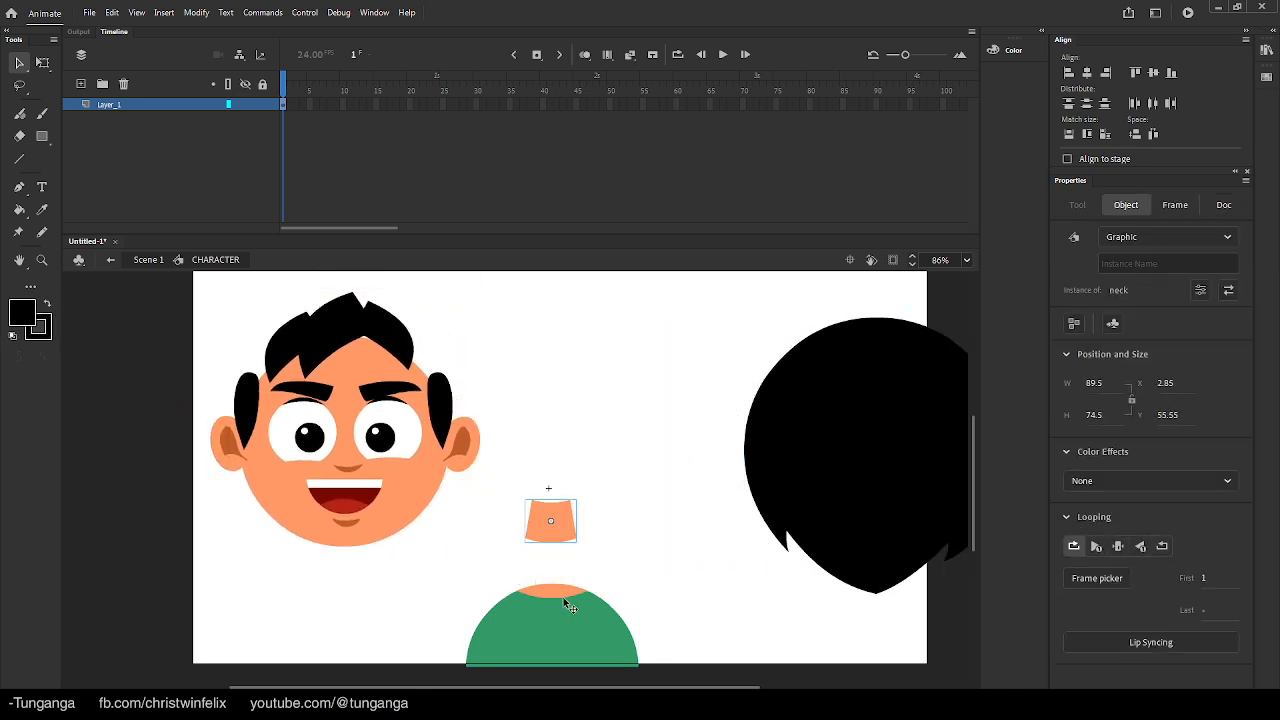
{"action": "key", "text": "ctrl+z"}
{"action": "key", "text": "ctrl+z"}
{"action": "key", "text": "ctrl+z"}
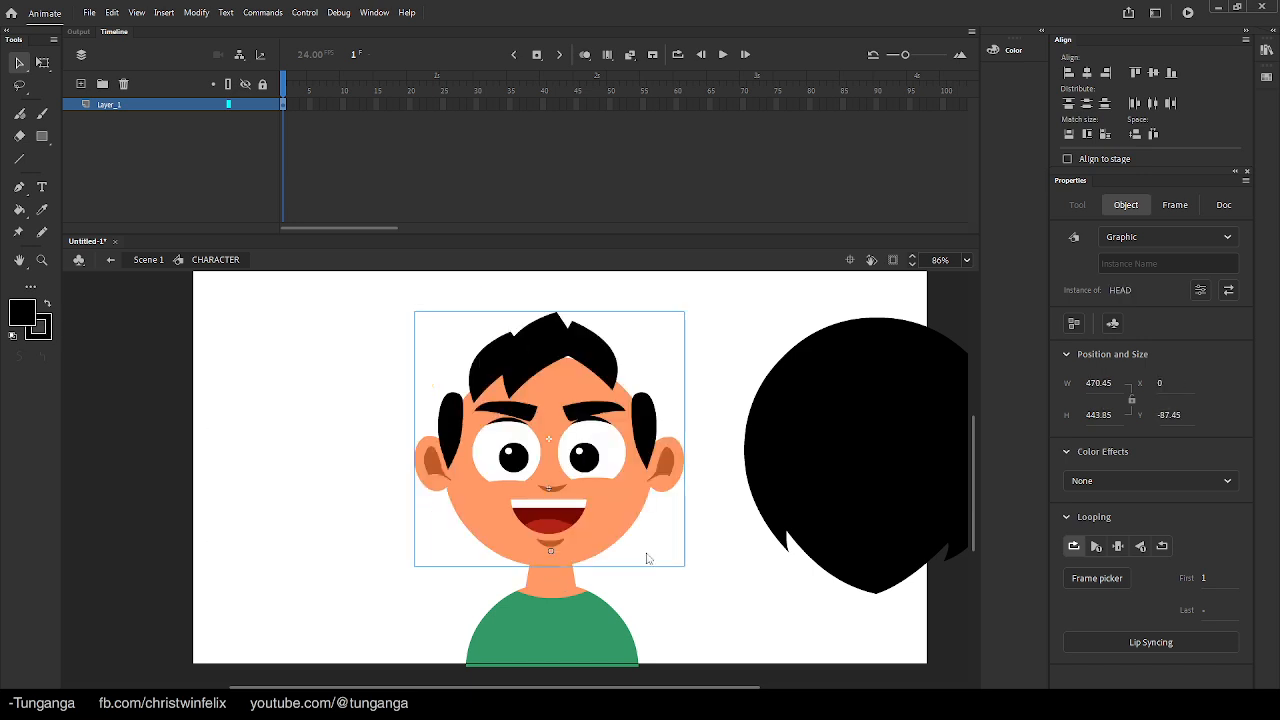
{"action": "left_click", "coordinate": [719, 526]}
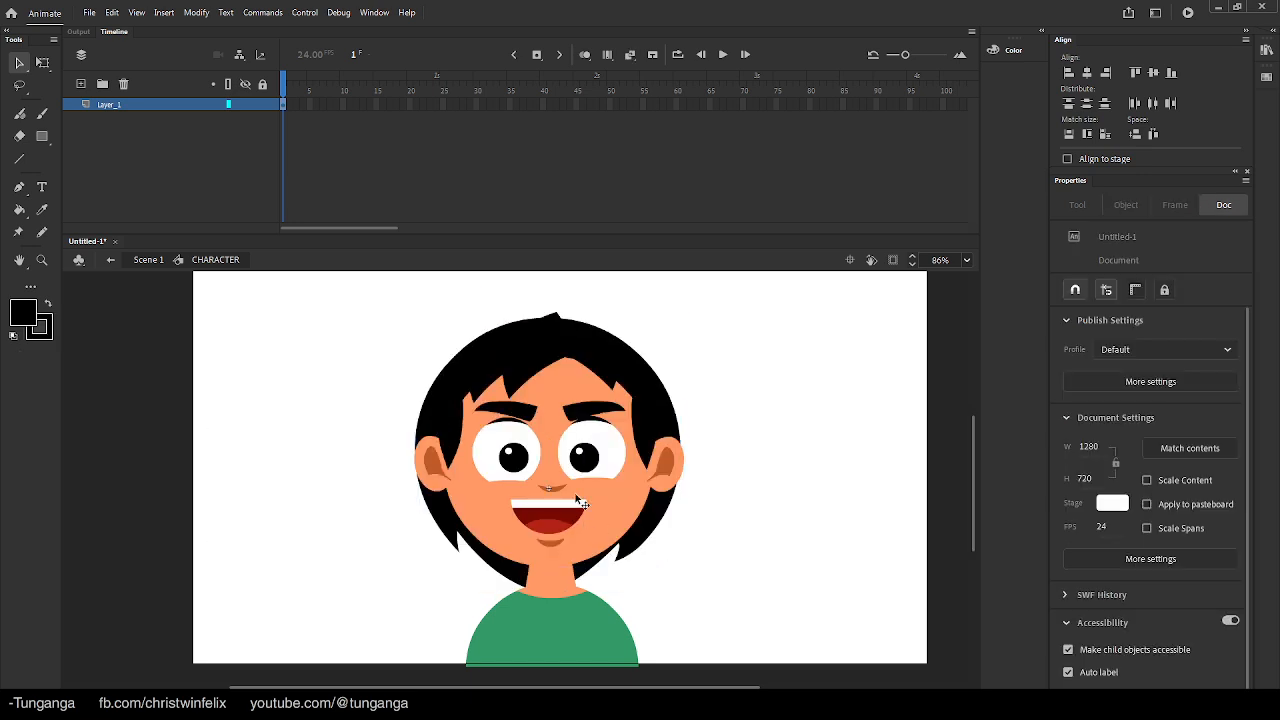
Open the HEAD symbol inside CHARACTER for editing
{"action": "left_click", "coordinate": [568, 492]}
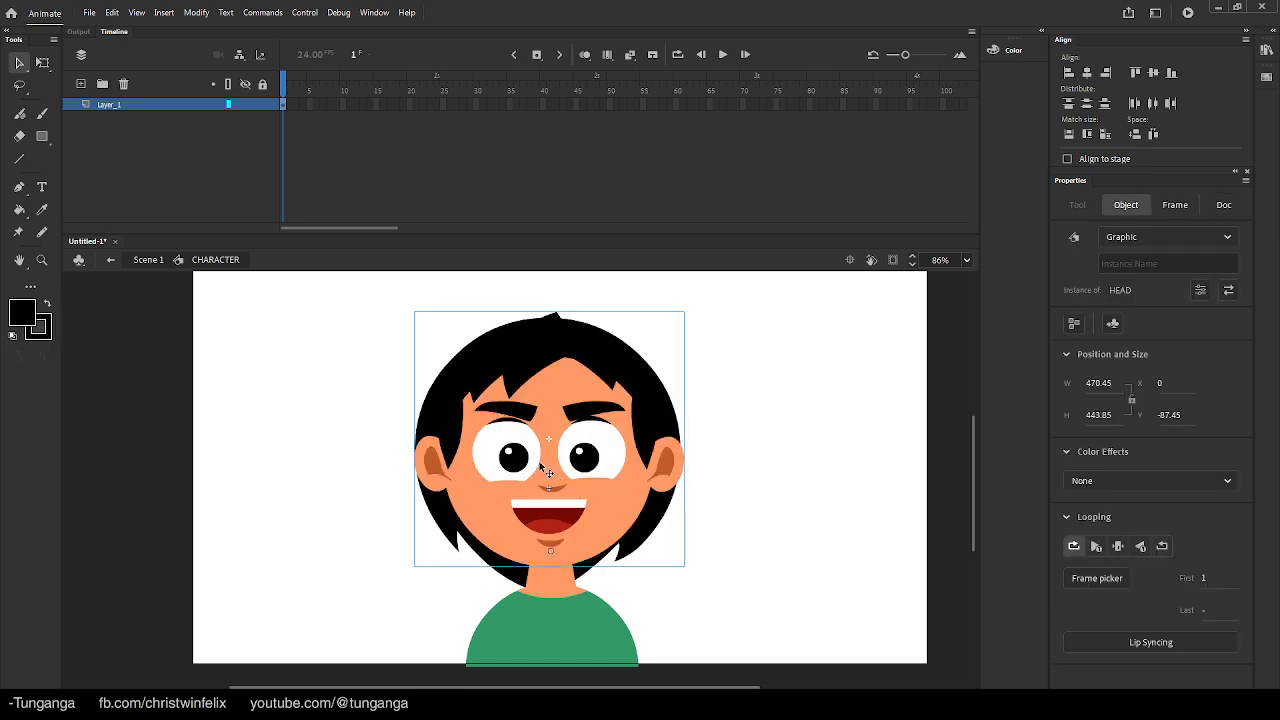
{"action": "double_click", "coordinate": [548, 472]}
{"action": "left_click", "coordinate": [754, 422]}
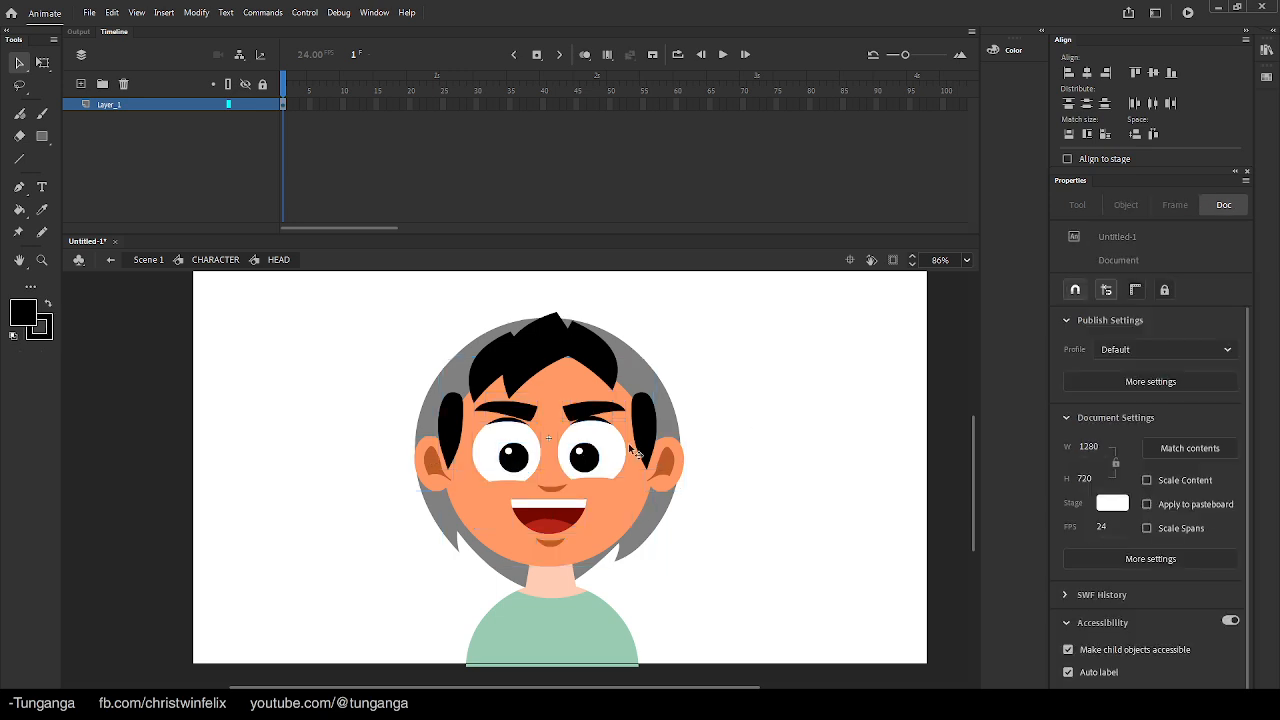
Try moving the front hair away from the head and undo the move
{"action": "left_click", "coordinate": [522, 371]}
{"action": "left_click", "coordinate": [474, 366]}
{"action": "left_click_drag", "start_coordinate": [527, 372], "coordinate": [808, 343]}
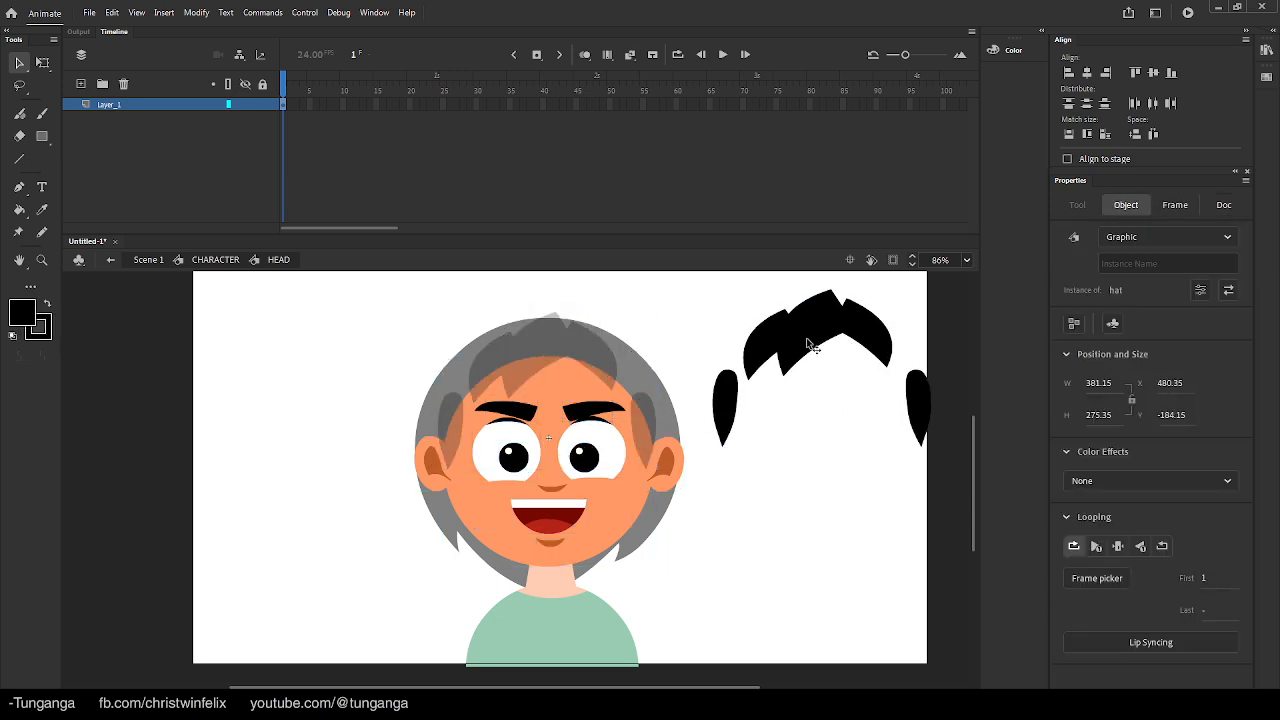
{"action": "key", "text": "ctrl+z"}
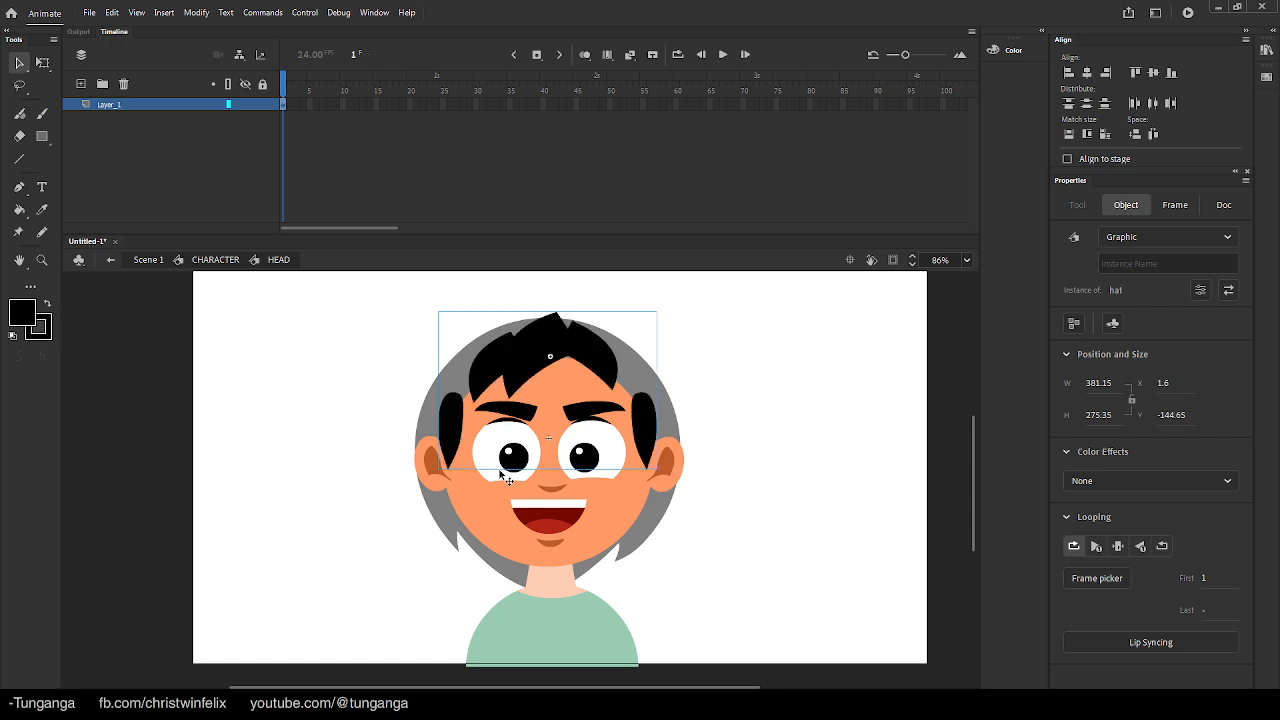
Examine the ear, eyeball, eye and eyebag symbols that make up the head
{"action": "left_click", "coordinate": [425, 460]}
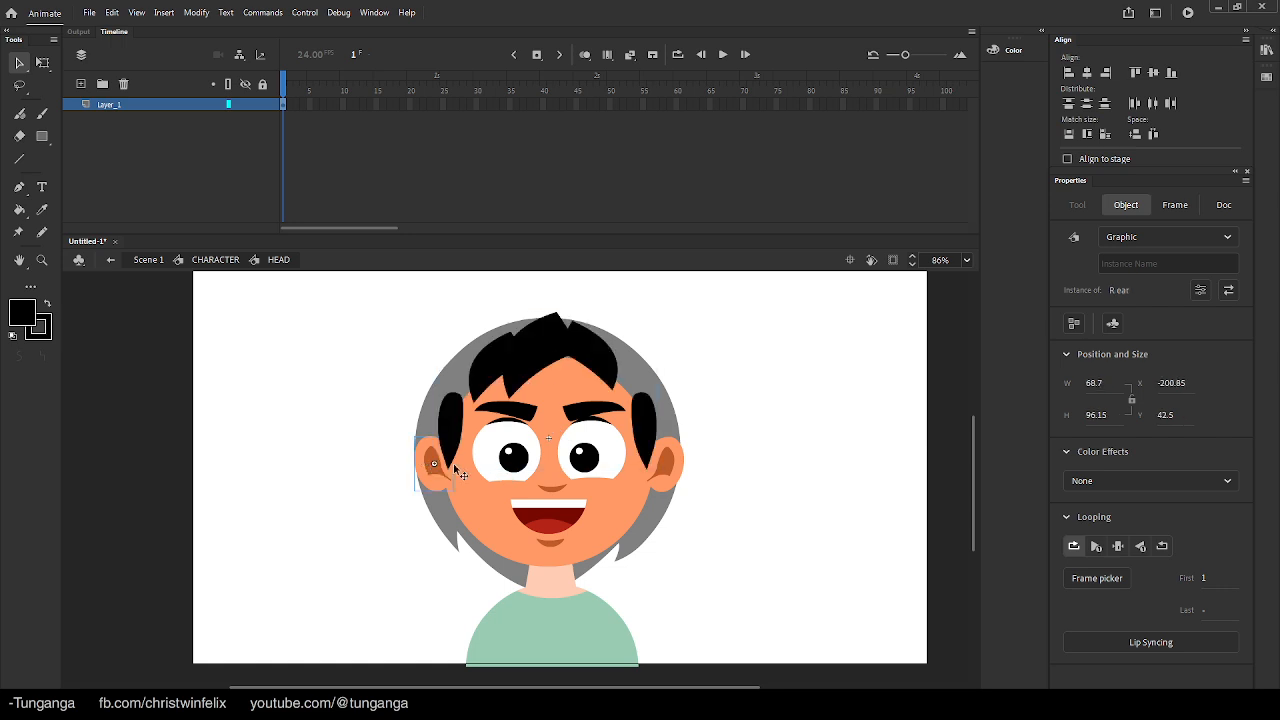
{"action": "left_click", "coordinate": [664, 470]}
{"action": "left_click", "coordinate": [584, 459]}
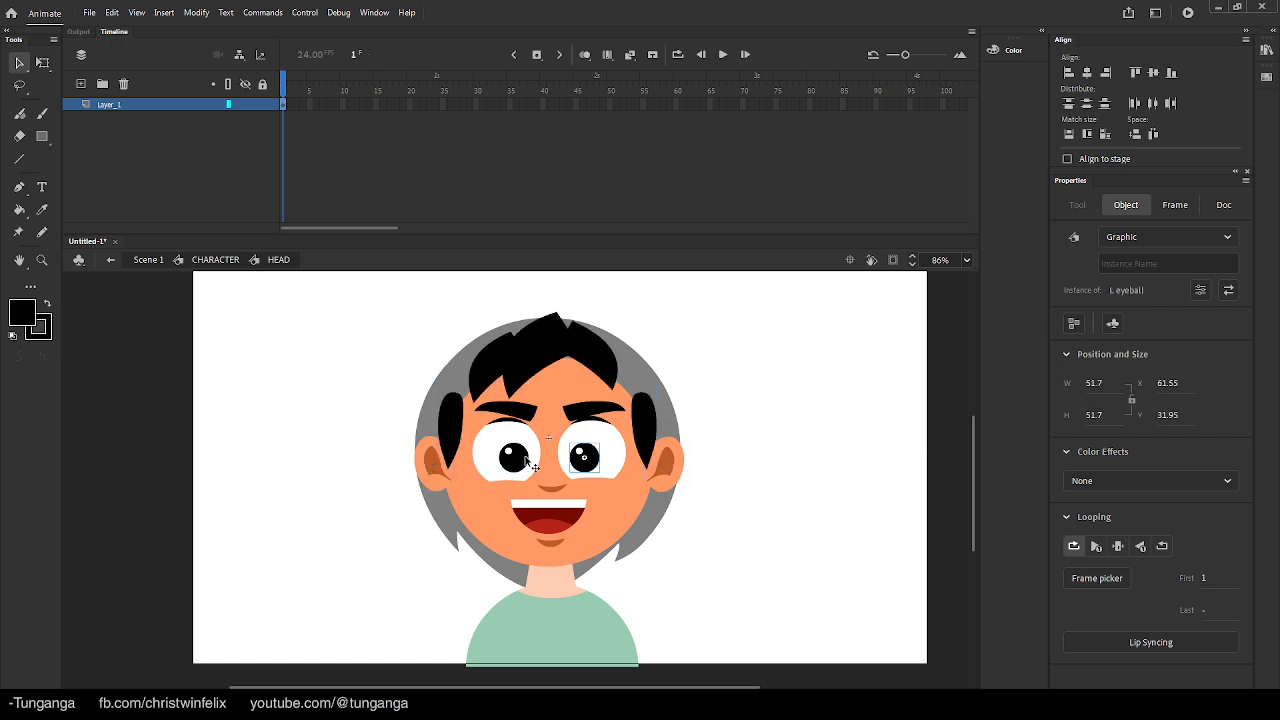
{"action": "left_click", "coordinate": [518, 457], "text": "shift"}
{"action": "key", "text": "ctrl+equal"}
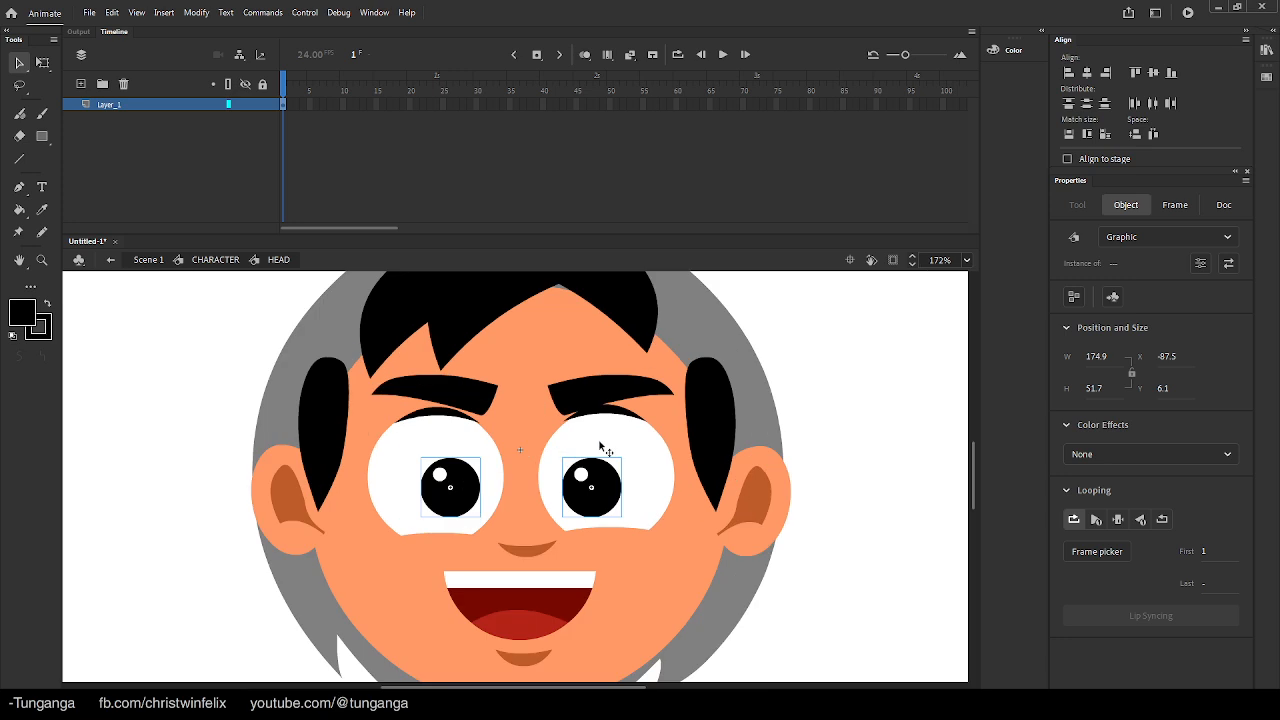
{"action": "left_click", "coordinate": [476, 452]}
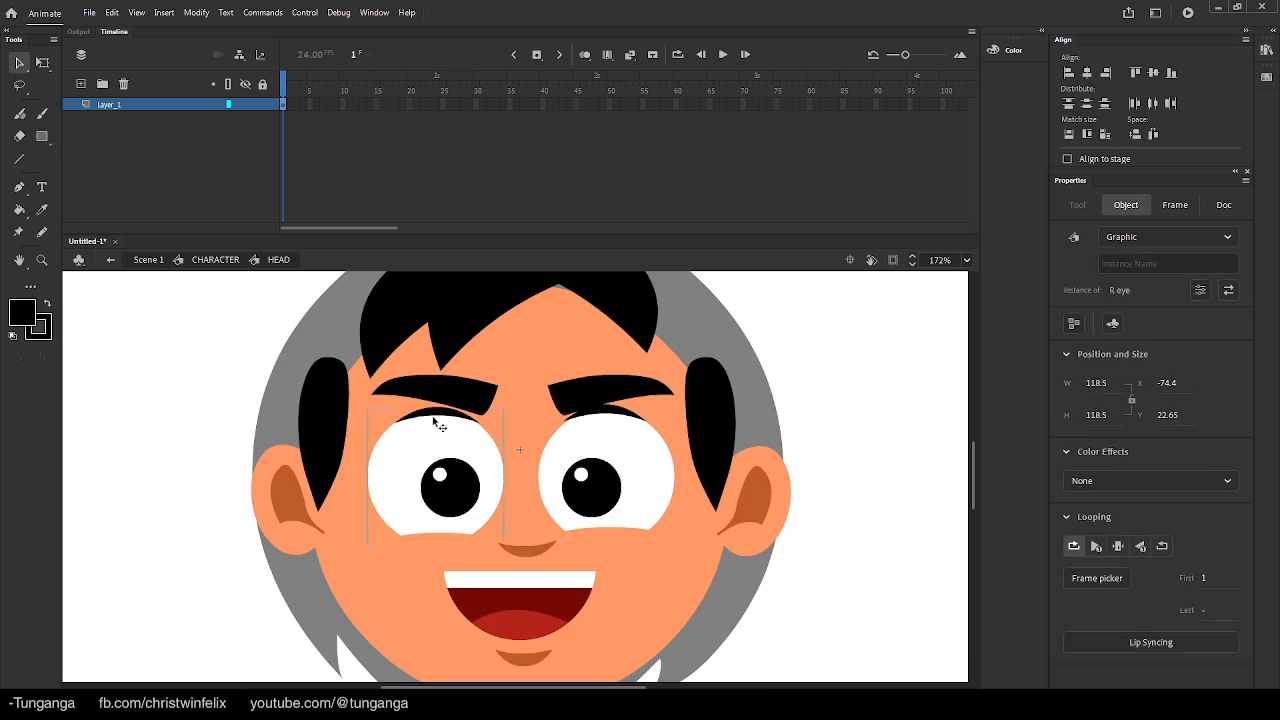
{"action": "left_click", "coordinate": [603, 536]}
{"action": "left_click", "coordinate": [447, 545], "text": "shift"}
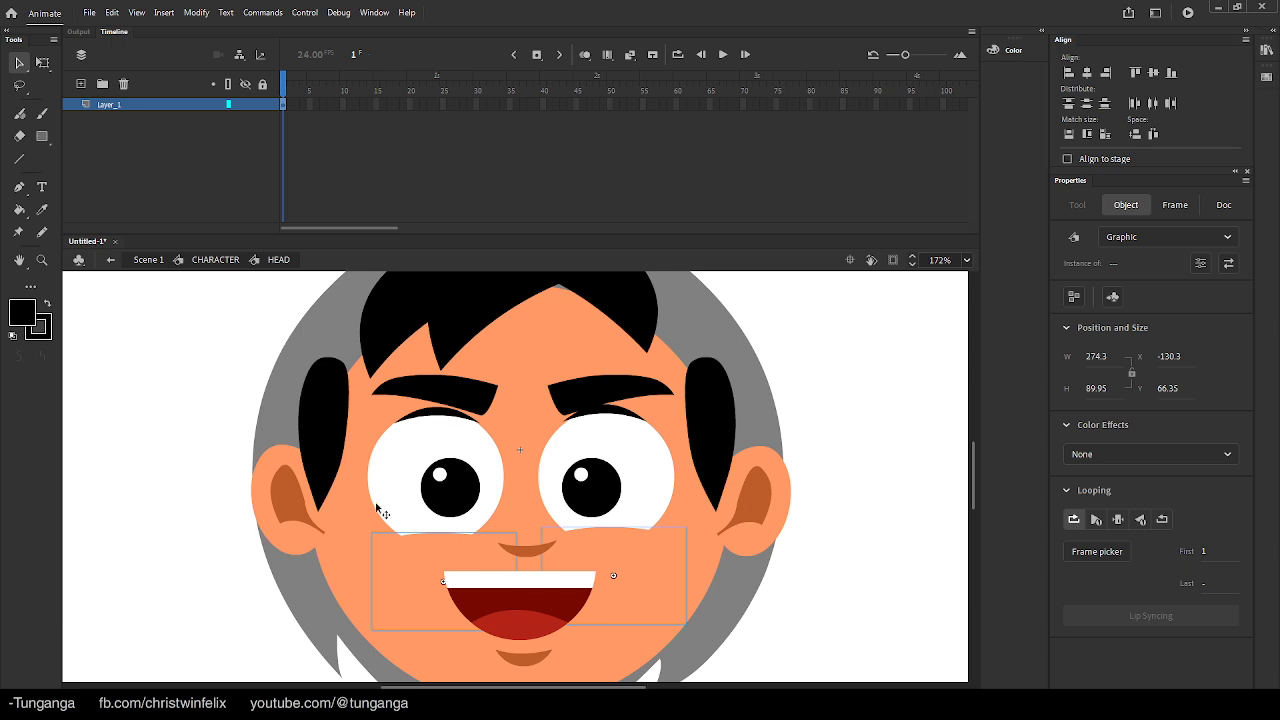
Close the R eye by raising the R eyebag over it and lowering and enlarging the R eyelid
{"action": "left_click", "coordinate": [151, 534]}
{"action": "left_click_drag", "start_coordinate": [376, 550], "coordinate": [433, 510]}
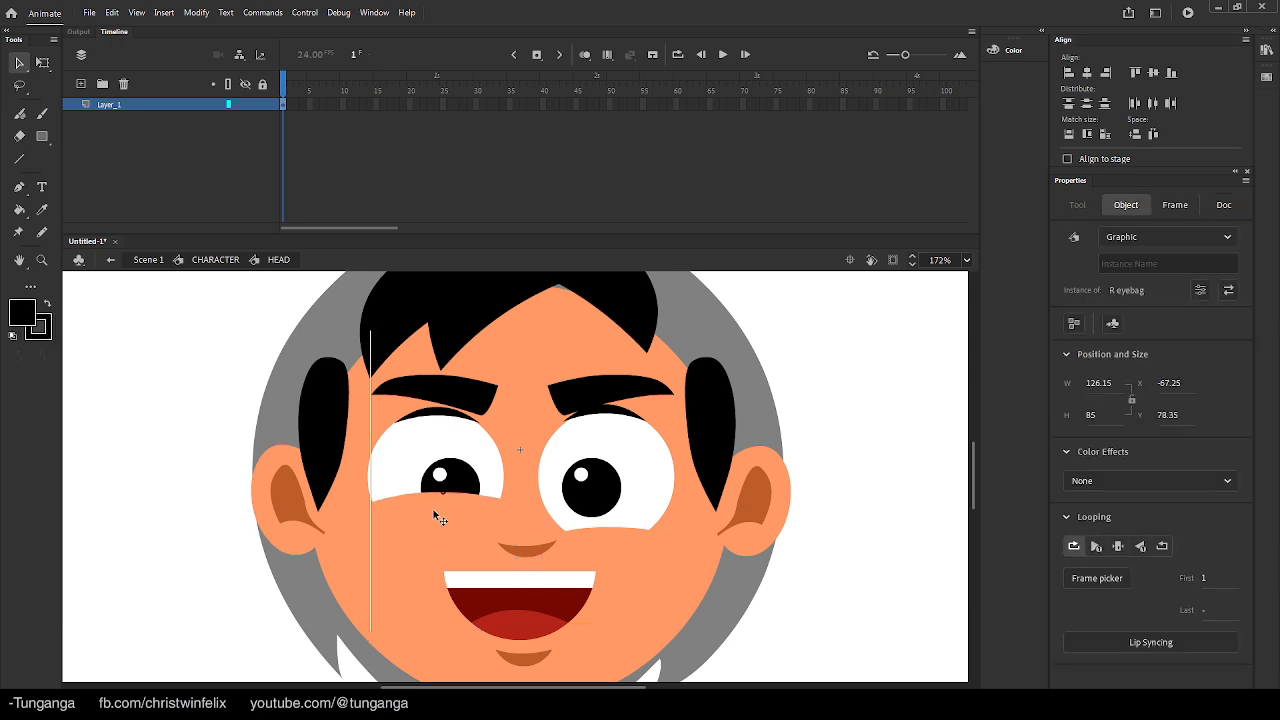
{"action": "left_click_drag", "start_coordinate": [434, 416], "coordinate": [436, 475]}
{"action": "key", "text": "q"}
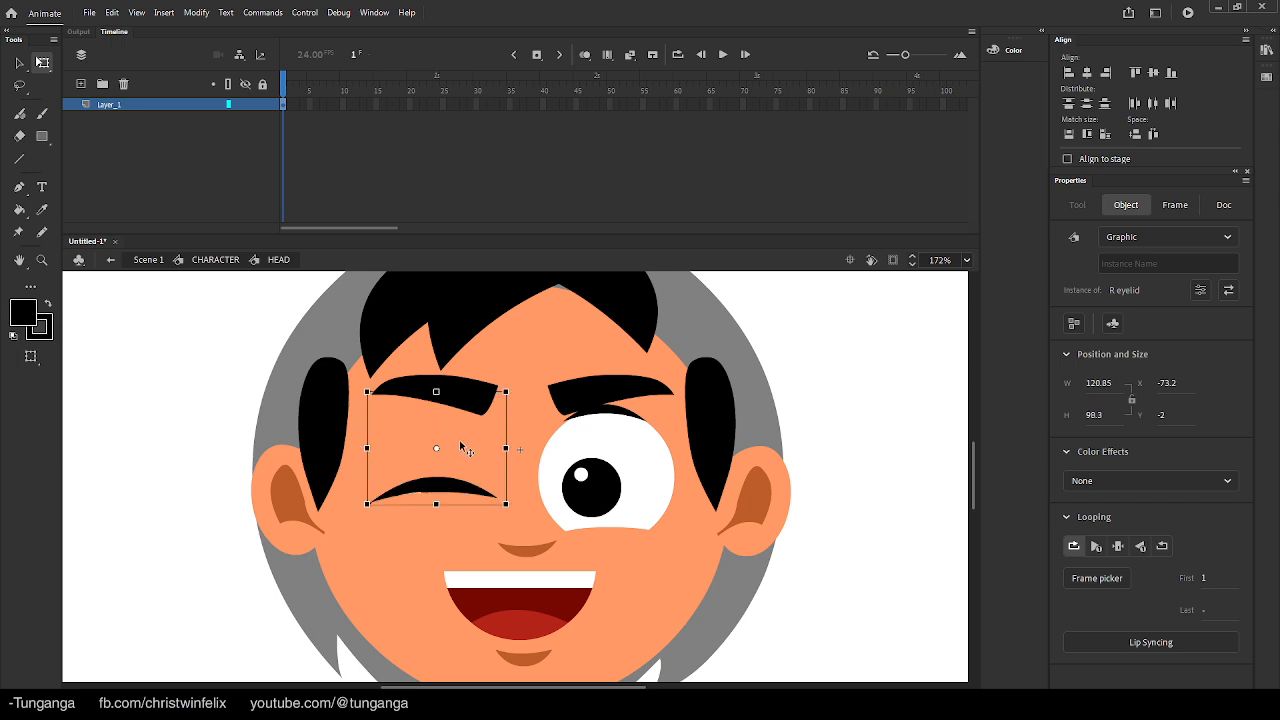
{"action": "left_click", "coordinate": [187, 430]}
{"action": "key", "text": "v"}
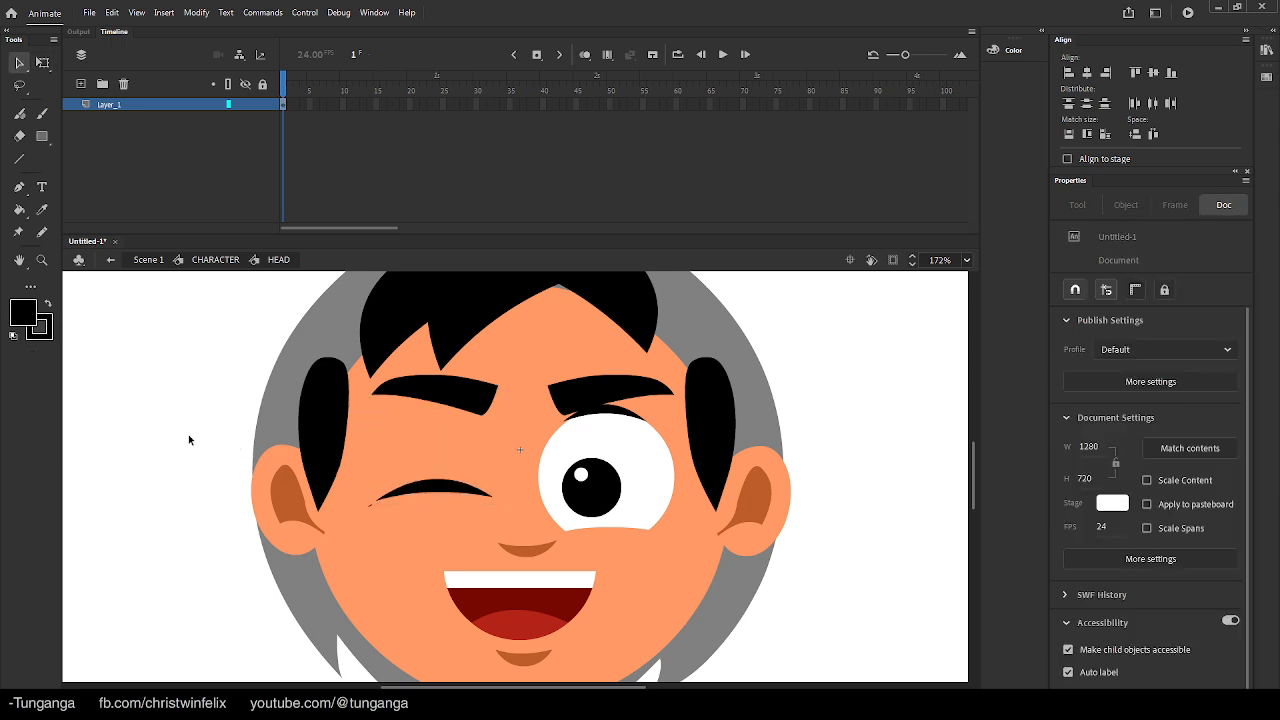
{"action": "left_click", "coordinate": [428, 515]}
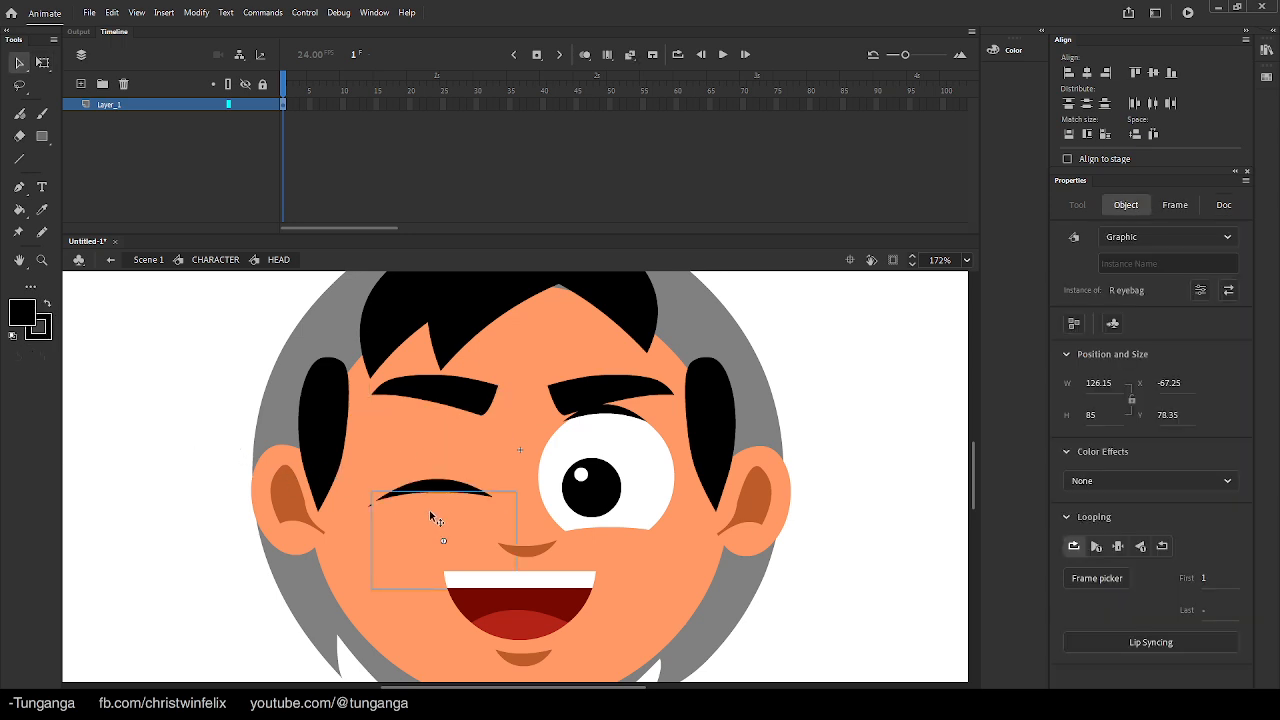
{"action": "left_click", "coordinate": [439, 487]}
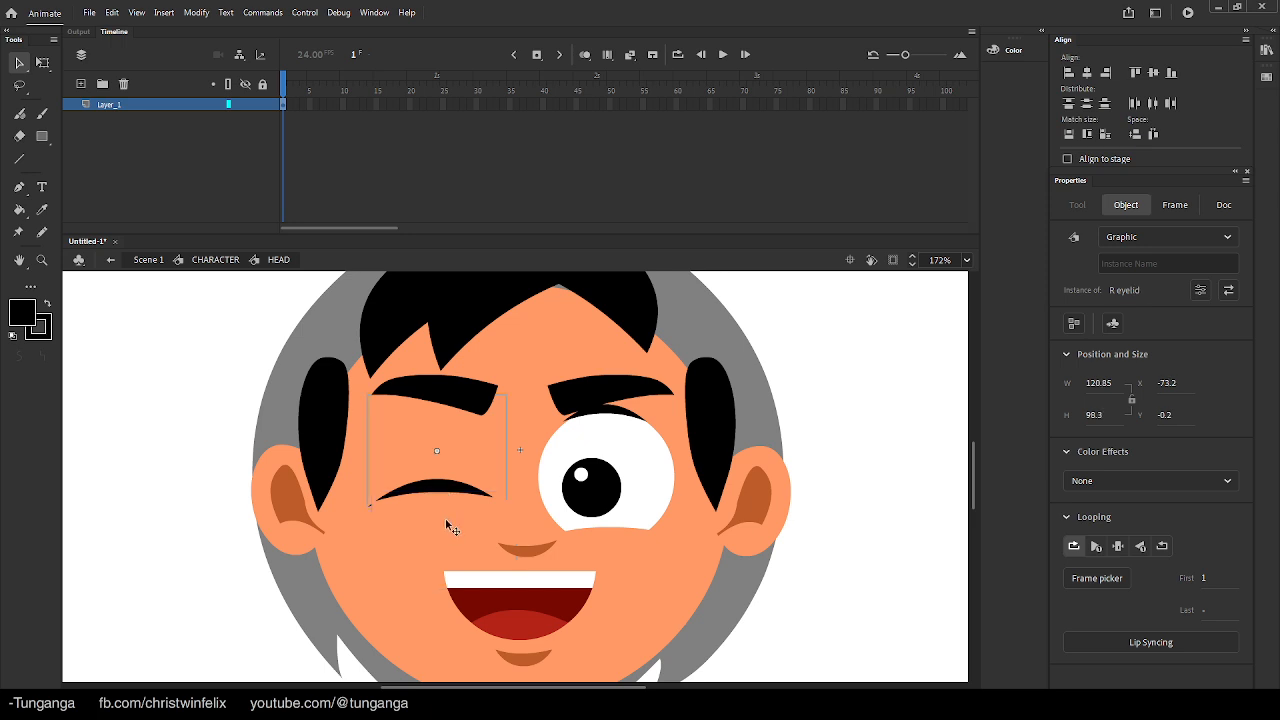
{"action": "left_click", "coordinate": [438, 520]}
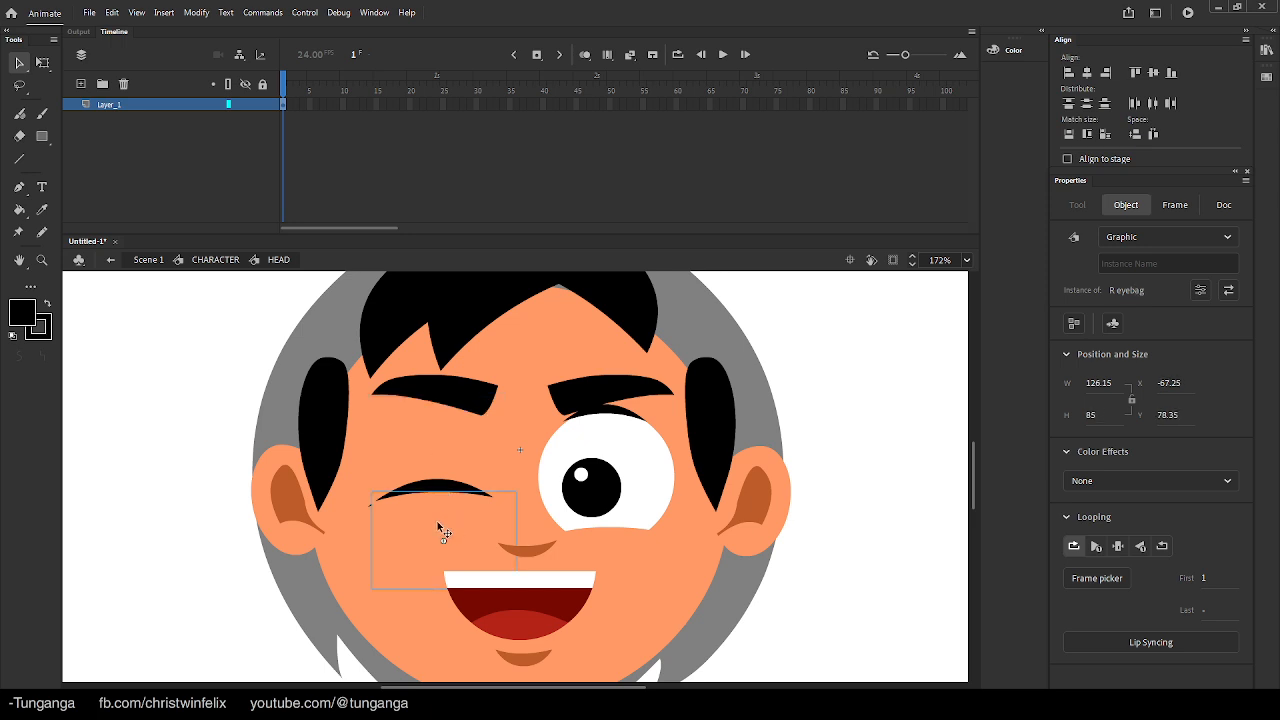
Close the L eye by lowering and enlarging the L eyelid and raising the L eyebag to meet it
{"action": "left_click", "coordinate": [614, 437]}
{"action": "left_click", "coordinate": [42, 62]}
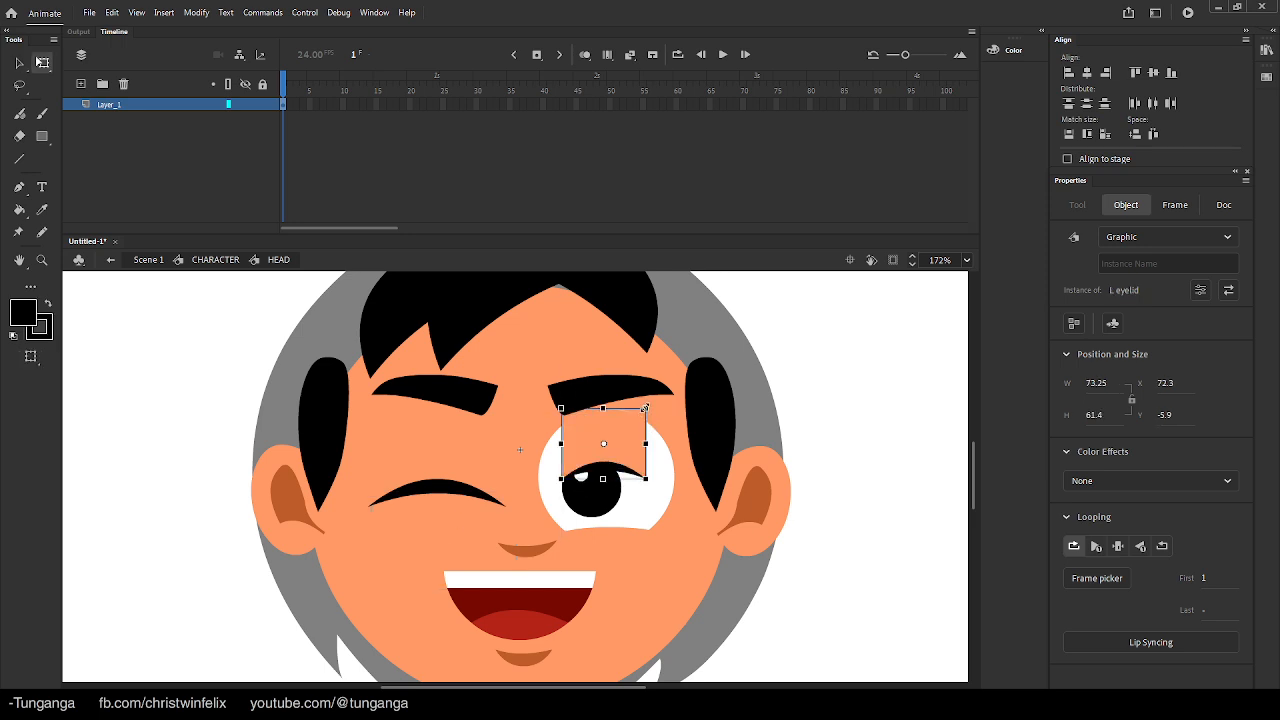
{"action": "left_click_drag", "start_coordinate": [645, 408], "coordinate": [673, 393]}
{"action": "key", "text": "v"}
{"action": "left_click_drag", "start_coordinate": [614, 540], "coordinate": [606, 491]}
{"action": "left_click", "coordinate": [606, 491]}
{"action": "left_click", "coordinate": [603, 515]}
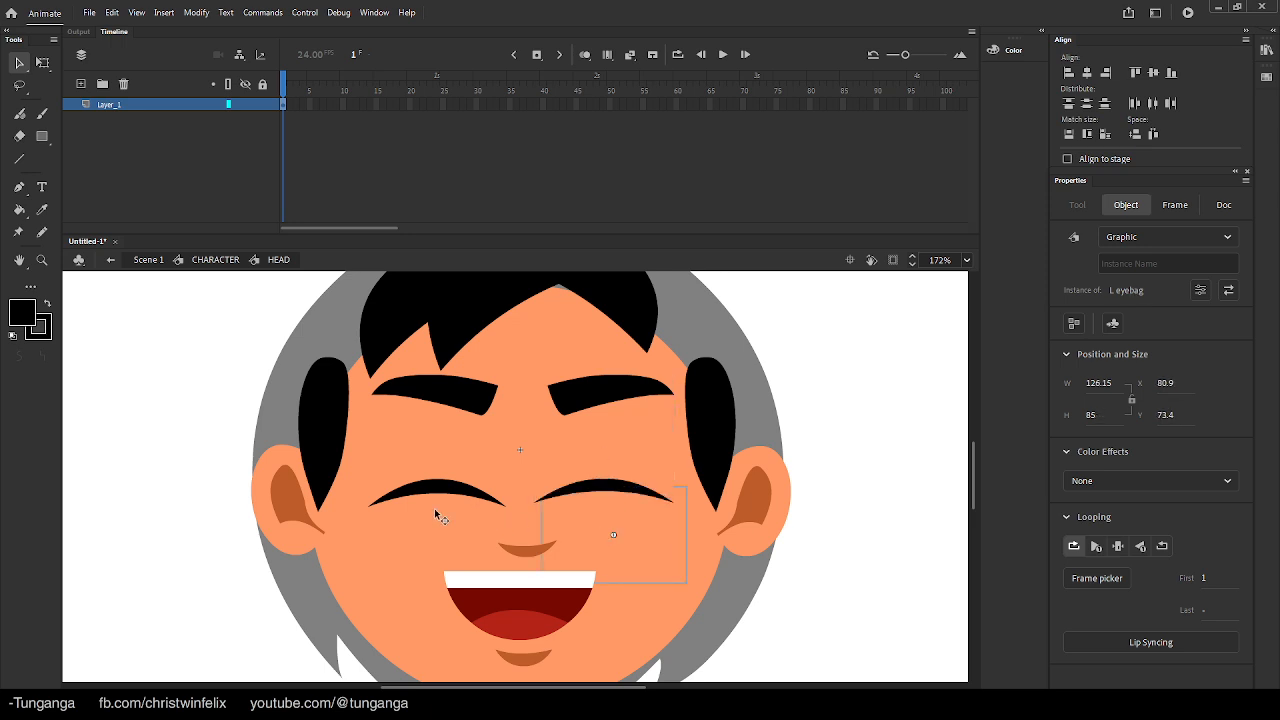
{"action": "left_click", "coordinate": [174, 491]}
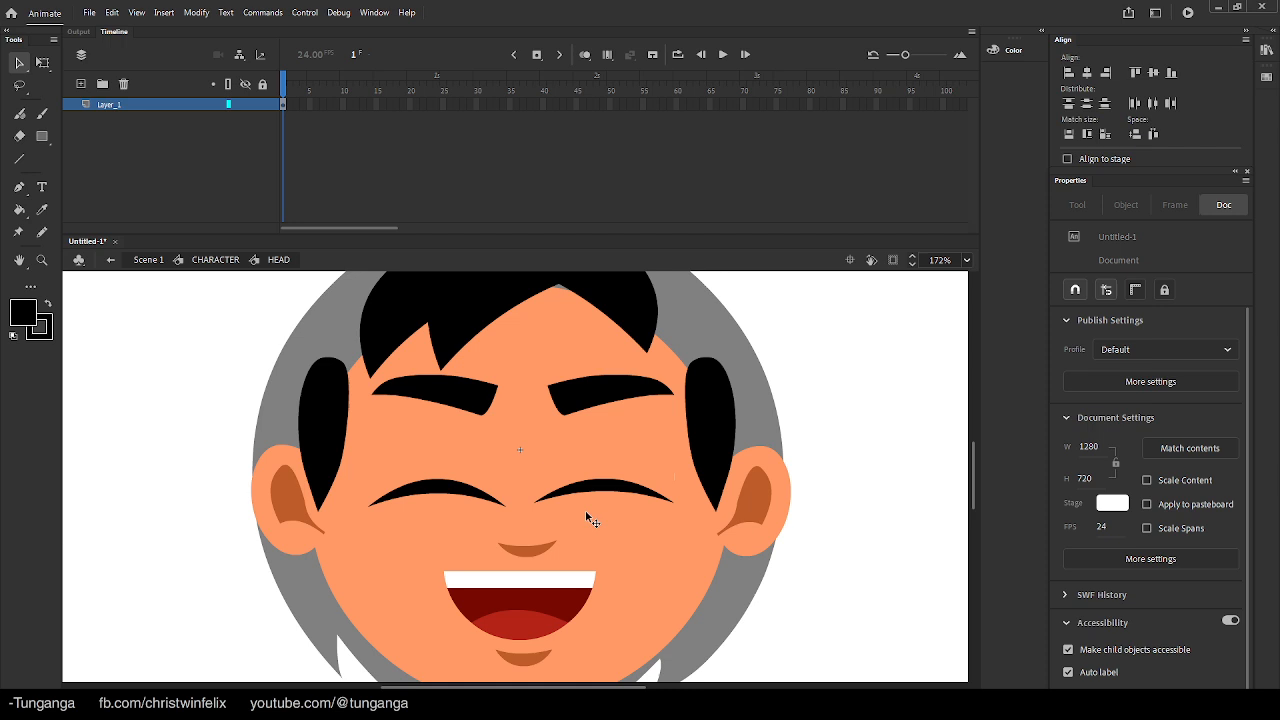
Reopen both eyes by shrinking and raising the eyelids to just under the brows and lowering the eyebags below the eyes
{"action": "left_click", "coordinate": [586, 511]}
{"action": "left_click", "coordinate": [458, 497], "text": "shift"}
{"action": "key", "text": "q"}
{"action": "left_click_drag", "start_coordinate": [674, 394], "coordinate": [621, 421]}
{"action": "key", "text": "Escape"}
{"action": "left_click_drag", "start_coordinate": [574, 457], "coordinate": [609, 400]}
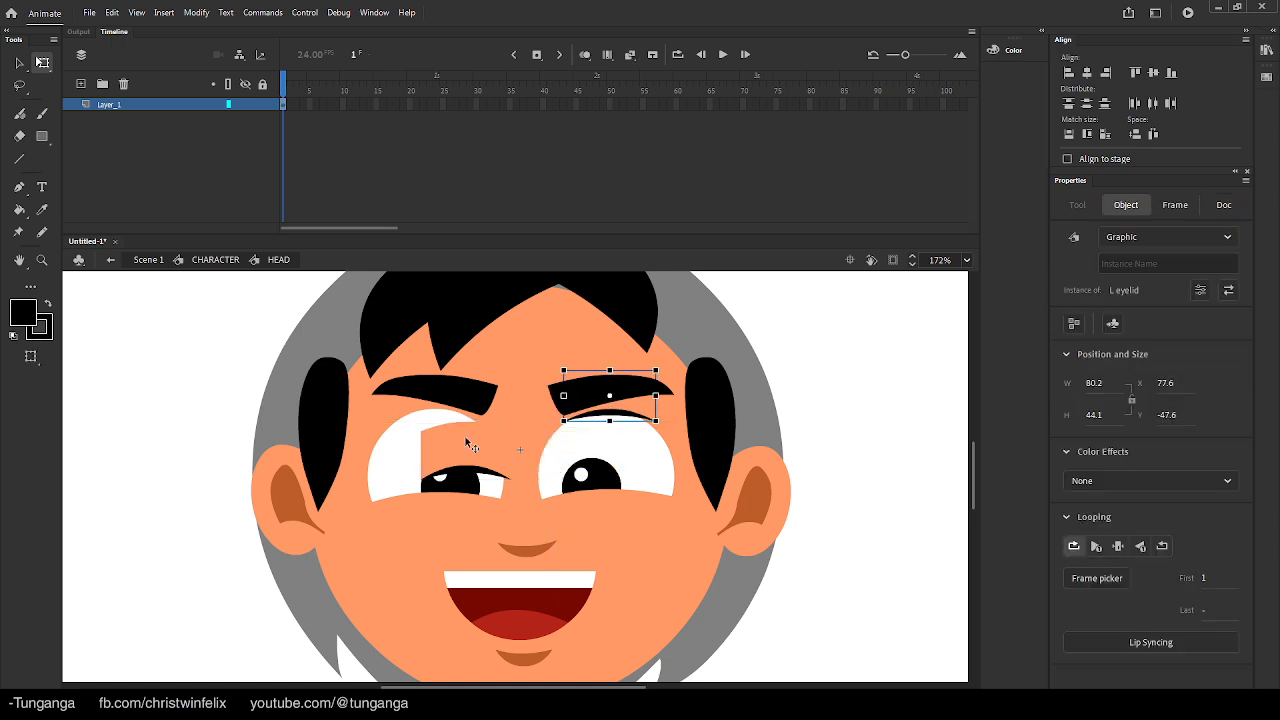
{"action": "left_click_drag", "start_coordinate": [465, 443], "coordinate": [435, 378]}
{"action": "left_click_drag", "start_coordinate": [434, 499], "coordinate": [424, 555]}
{"action": "left_click_drag", "start_coordinate": [622, 511], "coordinate": [626, 567]}
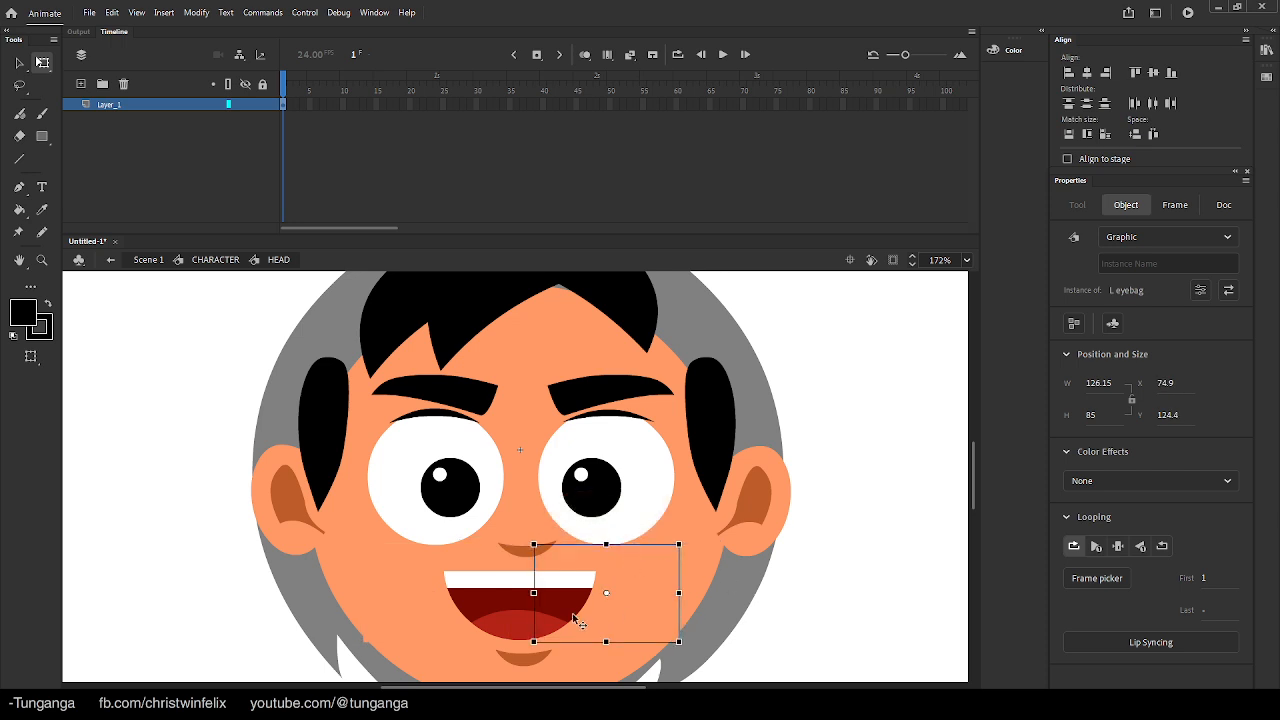
Edit the L eyebag symbol, pulling its lower outer corner inward to fit inside the face outline
{"action": "left_click_drag", "start_coordinate": [573, 617], "coordinate": [581, 575]}
{"action": "key", "text": "v"}
{"action": "double_click", "coordinate": [644, 551]}
{"action": "left_click", "coordinate": [709, 569]}
{"action": "mouse_move", "coordinate": [685, 598]}
{"action": "left_mouse_down"}
{"action": "mouse_move", "coordinate": [654, 600]}
{"action": "mouse_move", "coordinate": [675, 601]}
{"action": "left_mouse_up"}
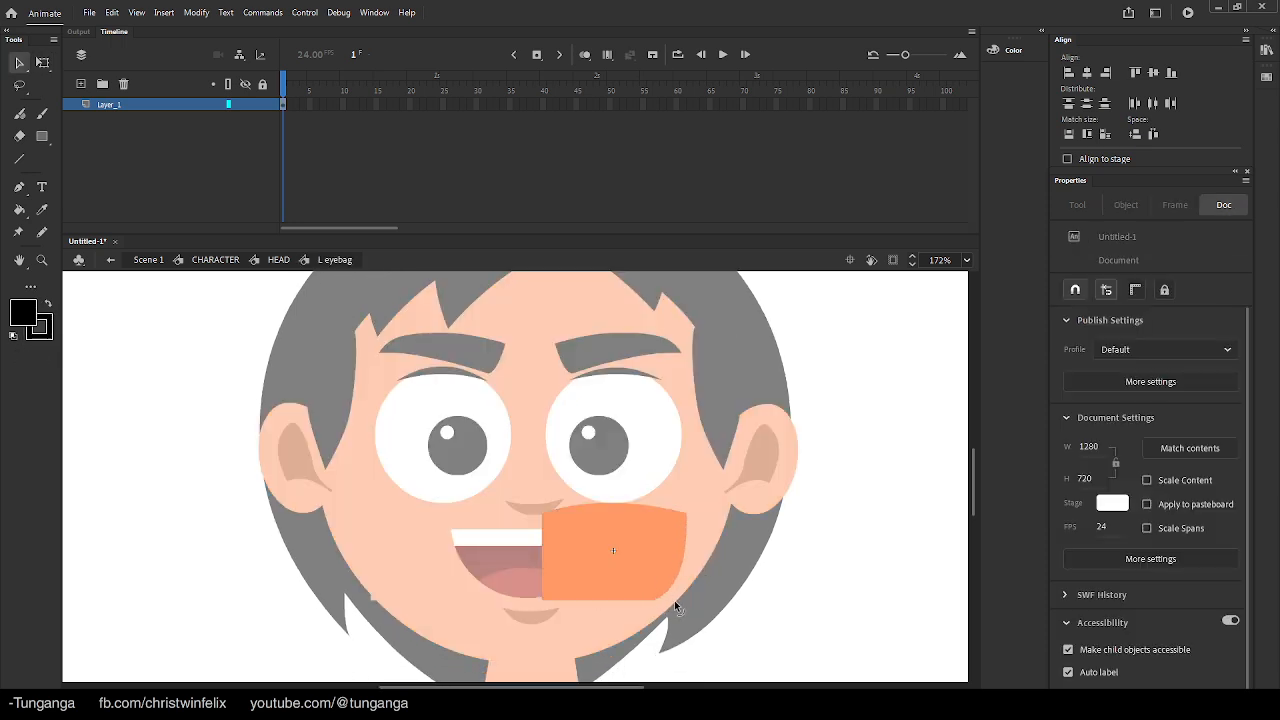
{"action": "double_click", "coordinate": [401, 596]}
Reshape the lower outer corner of the R eyebag symbol to fit inside the face and return to the CHARACTER symbol
{"action": "double_click", "coordinate": [400, 588]}
{"action": "mouse_move", "coordinate": [372, 600]}
{"action": "left_mouse_down"}
{"action": "mouse_move", "coordinate": [419, 600]}
{"action": "mouse_move", "coordinate": [393, 607]}
{"action": "left_mouse_up"}
{"action": "double_click", "coordinate": [159, 558]}
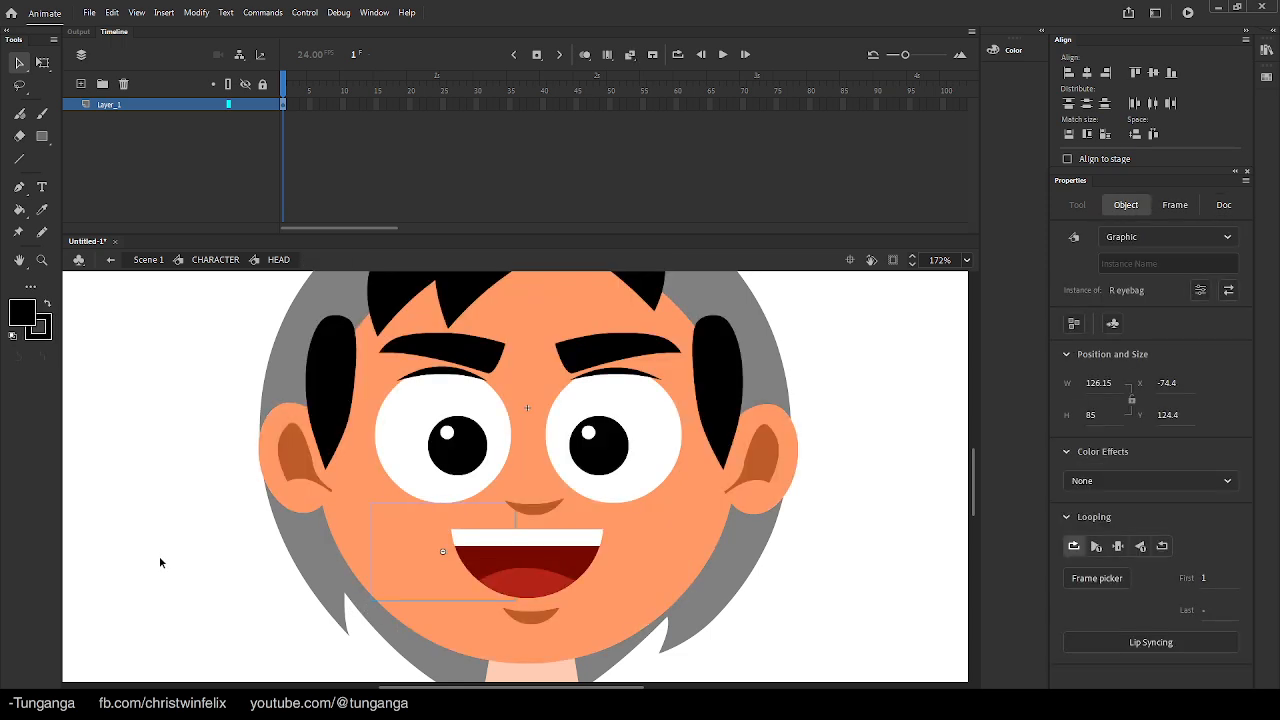
{"action": "double_click", "coordinate": [159, 556]}
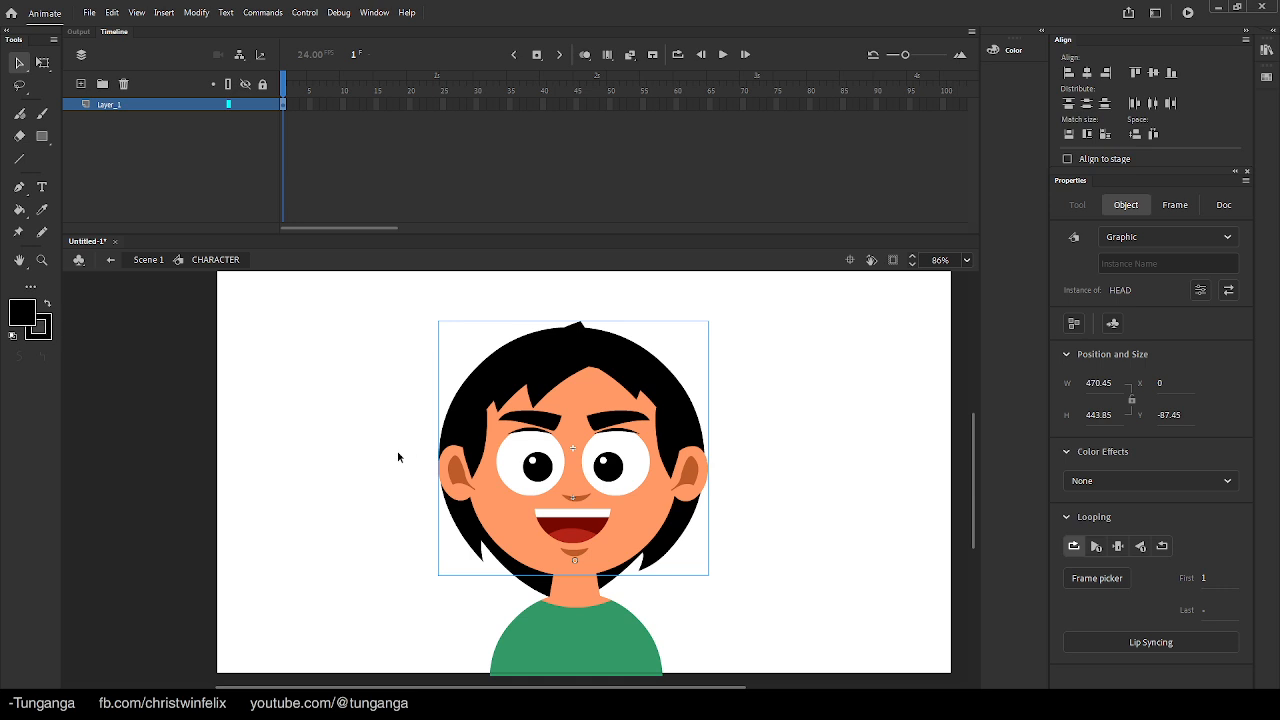
{"action": "left_click", "coordinate": [402, 440]}
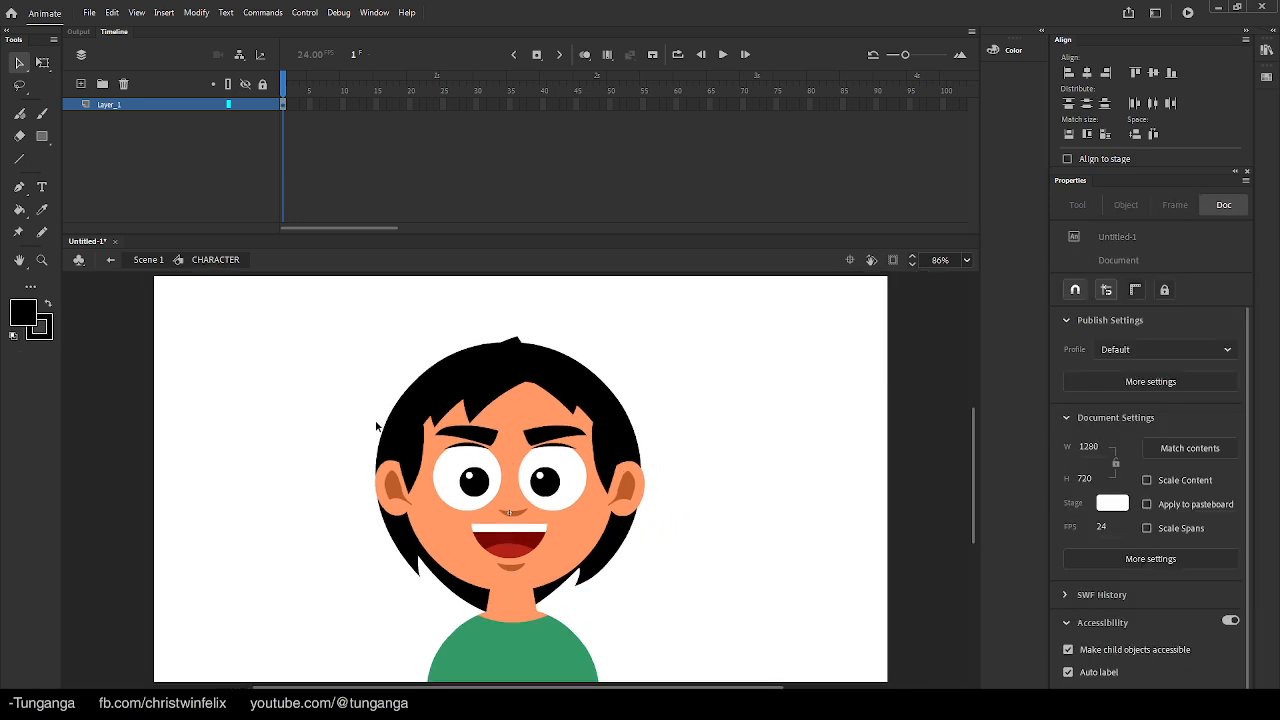
Distribute all parts of the CHARACTER symbol to separate layers
{"action": "key", "text": "ctrl+a"}
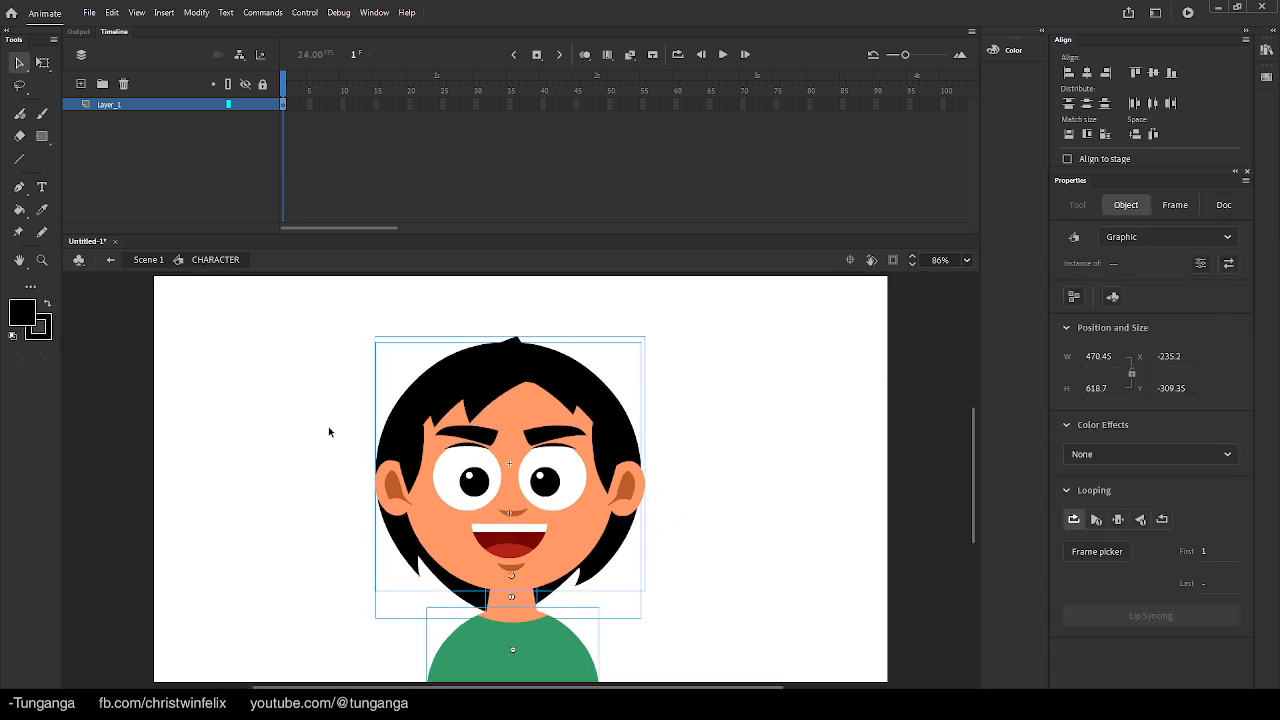
{"action": "right_click", "coordinate": [514, 444]}
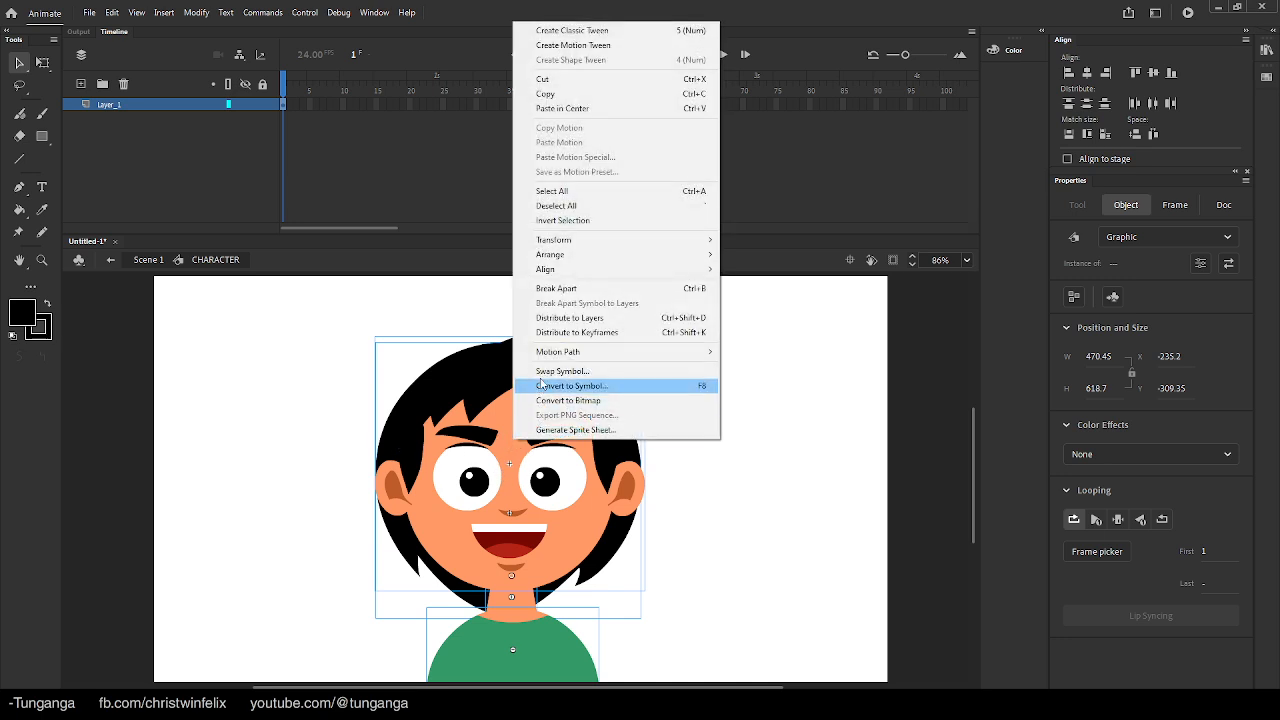
{"action": "left_click", "coordinate": [572, 320]}
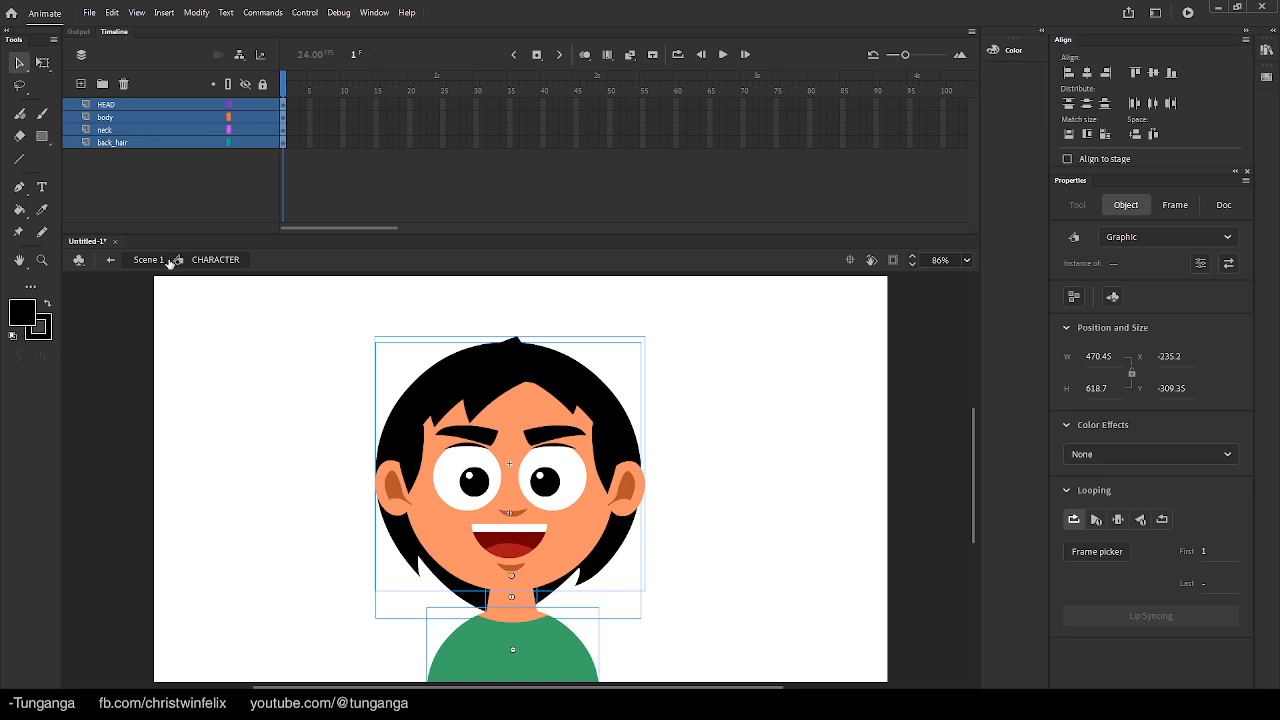
{"action": "left_click", "coordinate": [293, 464]}
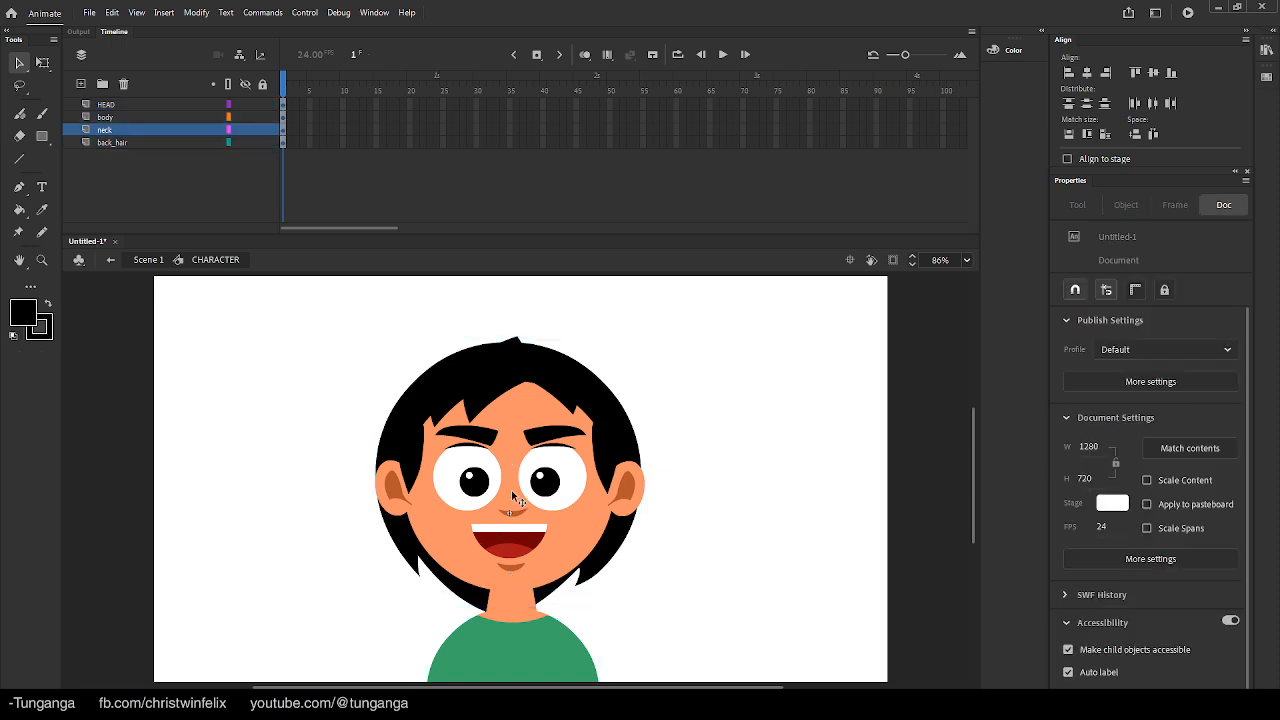
Open the HEAD symbol and distribute all its facial parts to separate layers
{"action": "double_click", "coordinate": [428, 480]}
{"action": "key", "text": "ctrl+a"}
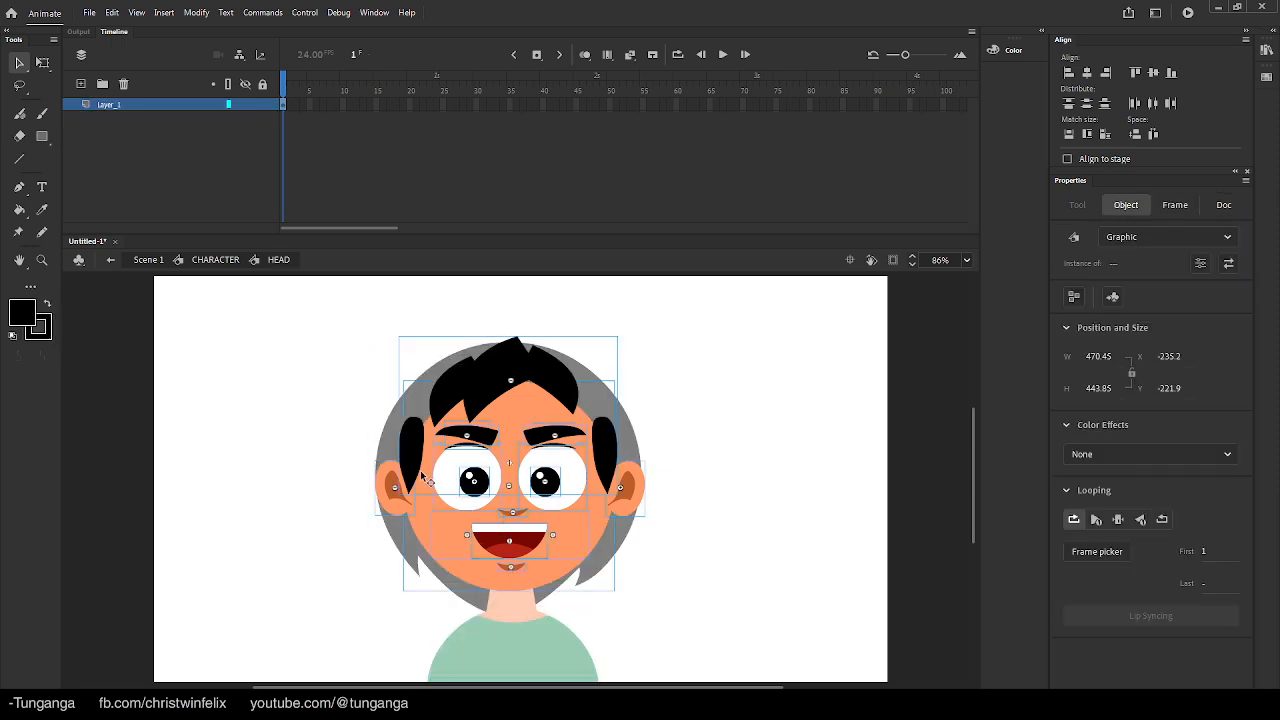
{"action": "right_click", "coordinate": [511, 469]}
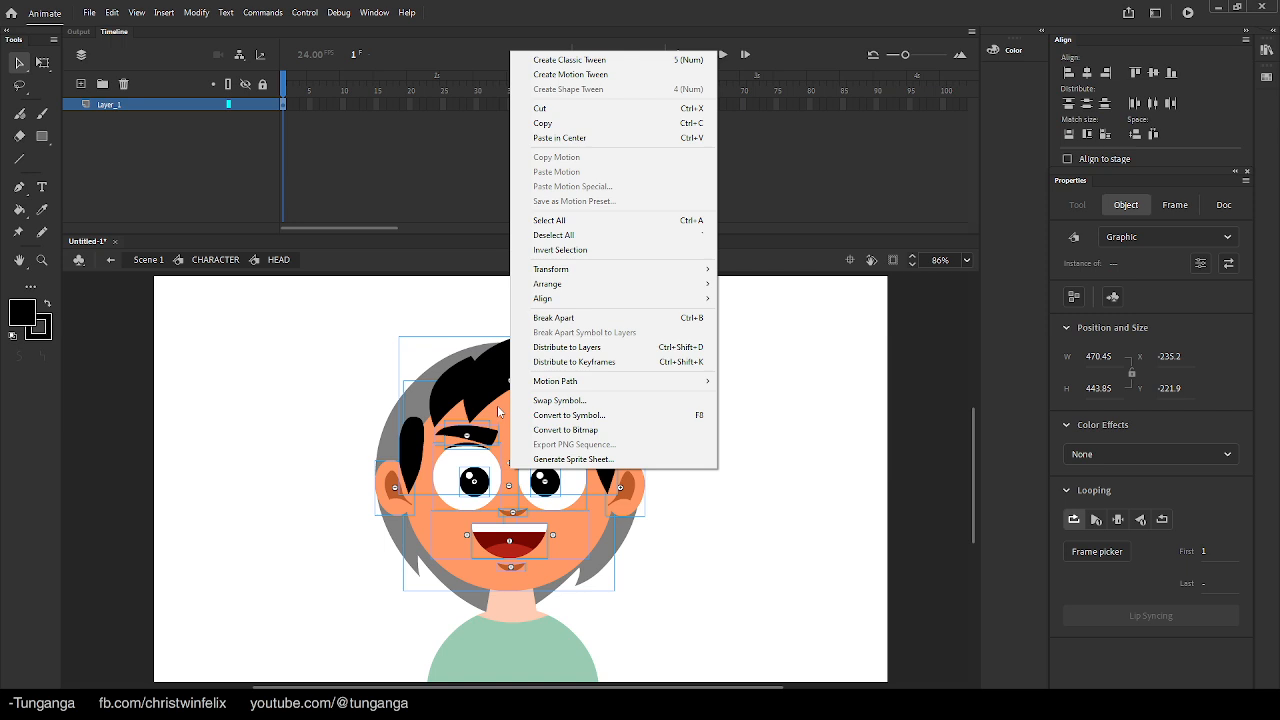
{"action": "left_click", "coordinate": [566, 347]}
{"action": "left_click", "coordinate": [203, 336]}
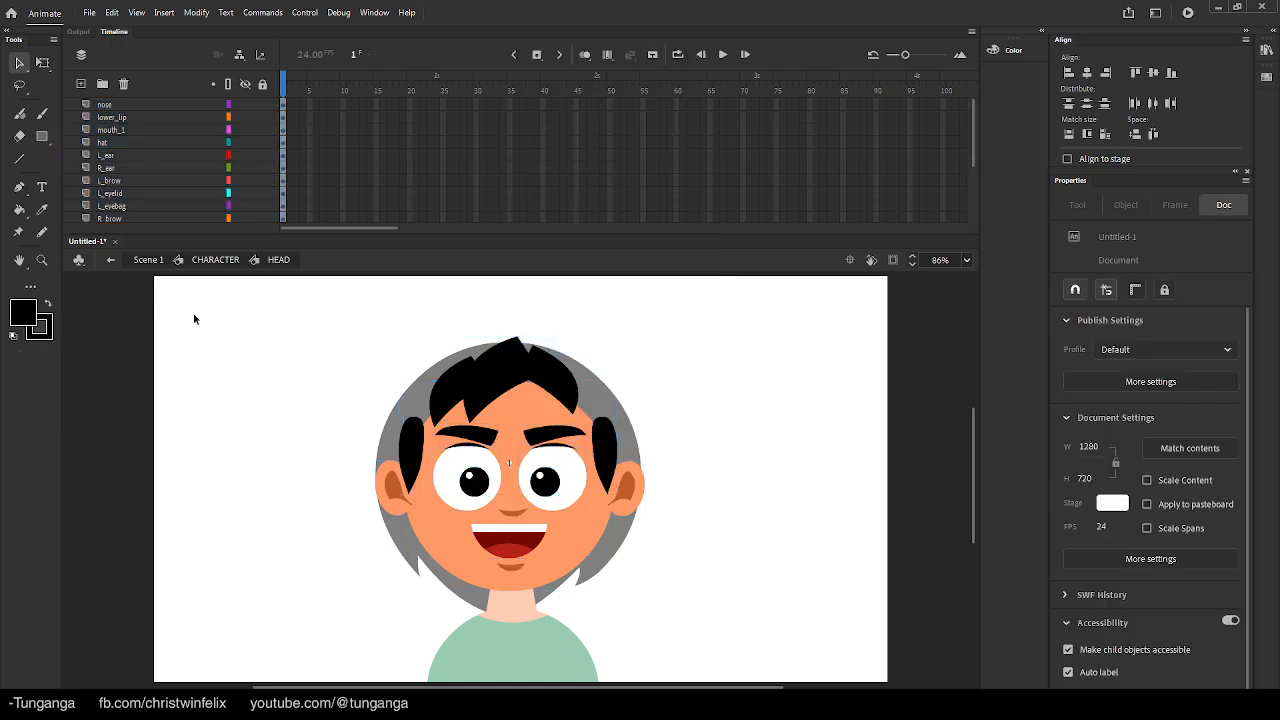
Enlarge the timeline to list all of the HEAD symbol's layers and lock the R_eyeball and L_eyeball layers
{"action": "left_click_drag", "start_coordinate": [211, 234], "coordinate": [211, 327]}
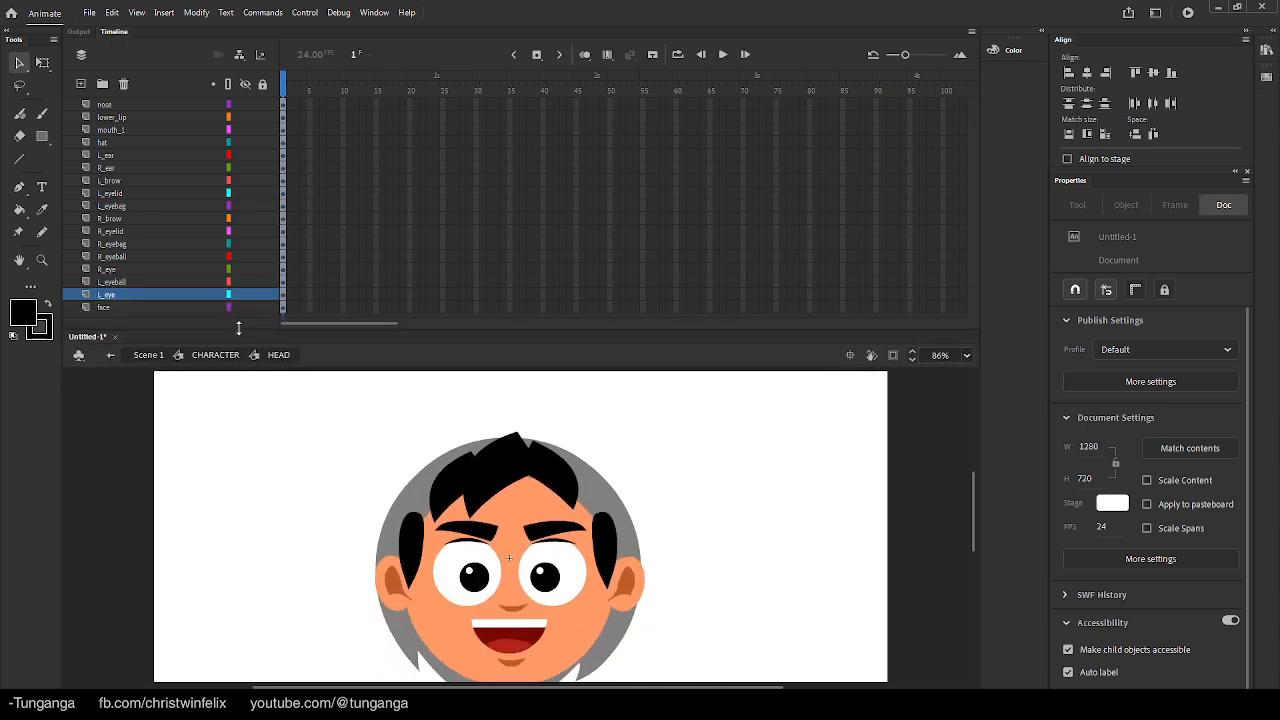
{"action": "left_click", "coordinate": [462, 542]}
{"action": "left_click", "coordinate": [524, 540], "text": "shift"}
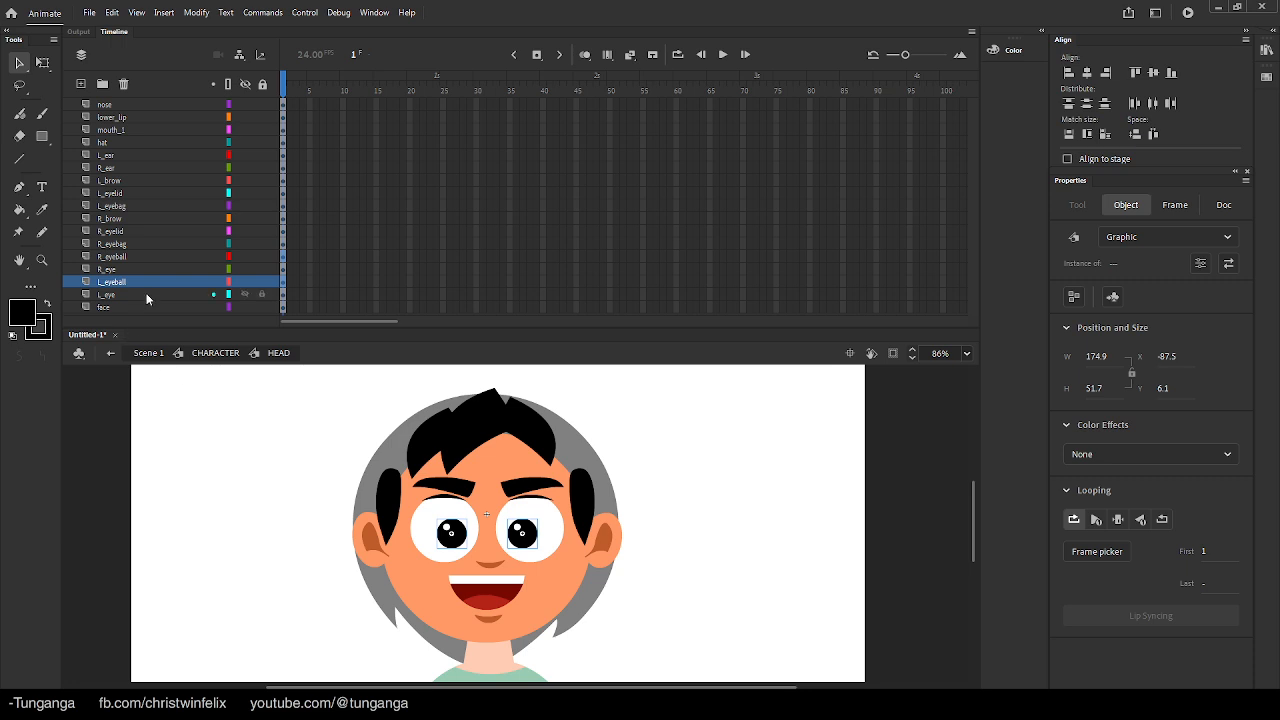
{"action": "left_click", "coordinate": [162, 256]}
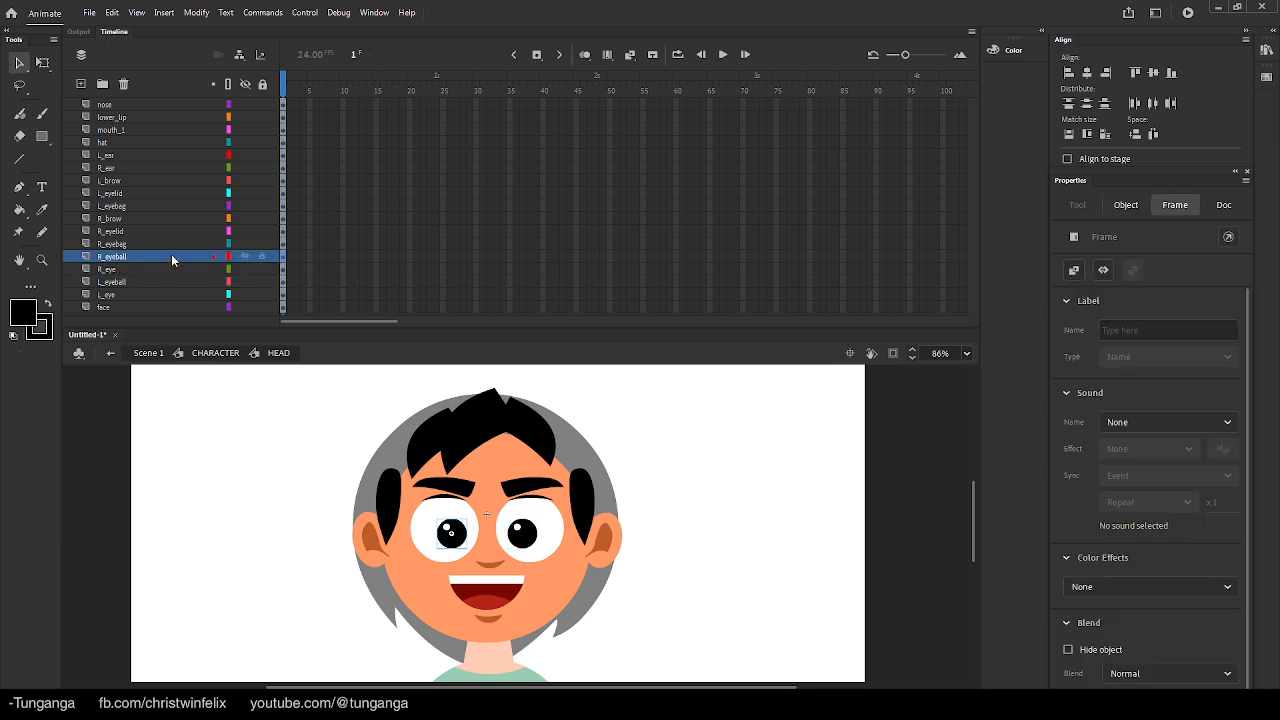
{"action": "left_click", "coordinate": [262, 255]}
{"action": "left_click", "coordinate": [262, 282]}
{"action": "left_click", "coordinate": [288, 412]}
{"action": "left_click", "coordinate": [429, 499]}
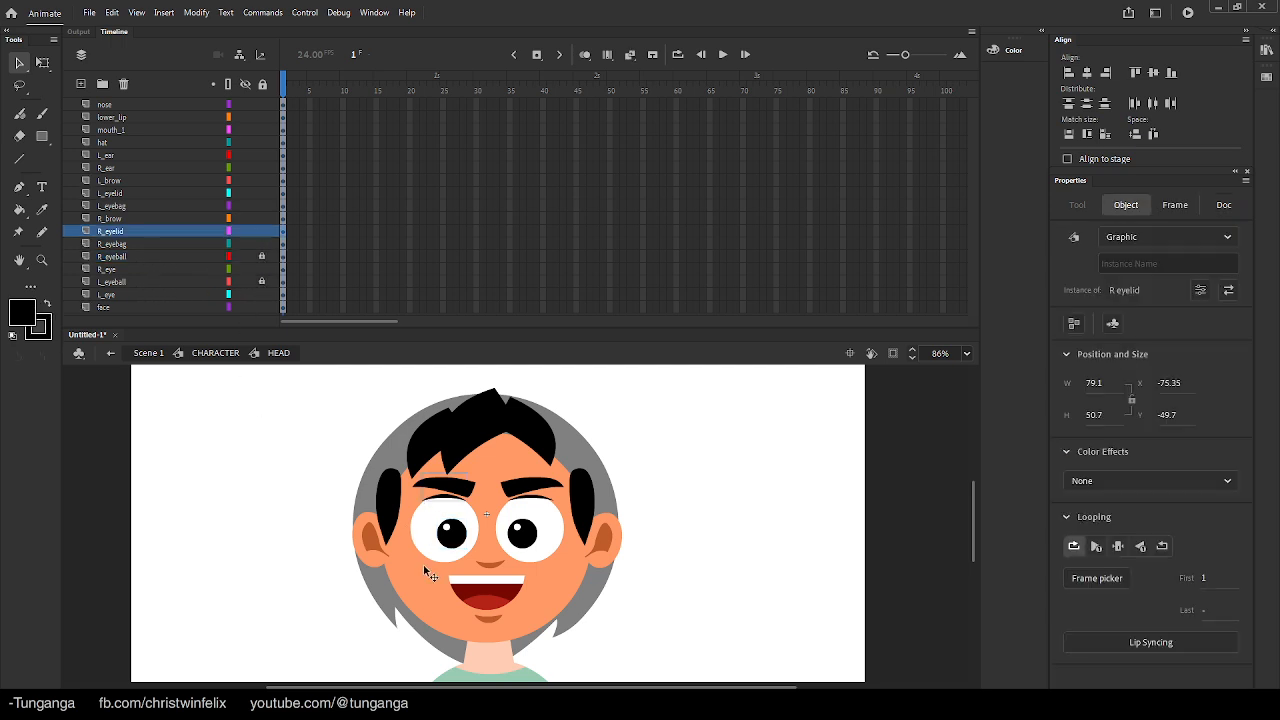
Insert a new layer directly above the L_eyelid layer and another directly above the face layer
{"action": "left_click", "coordinate": [433, 568]}
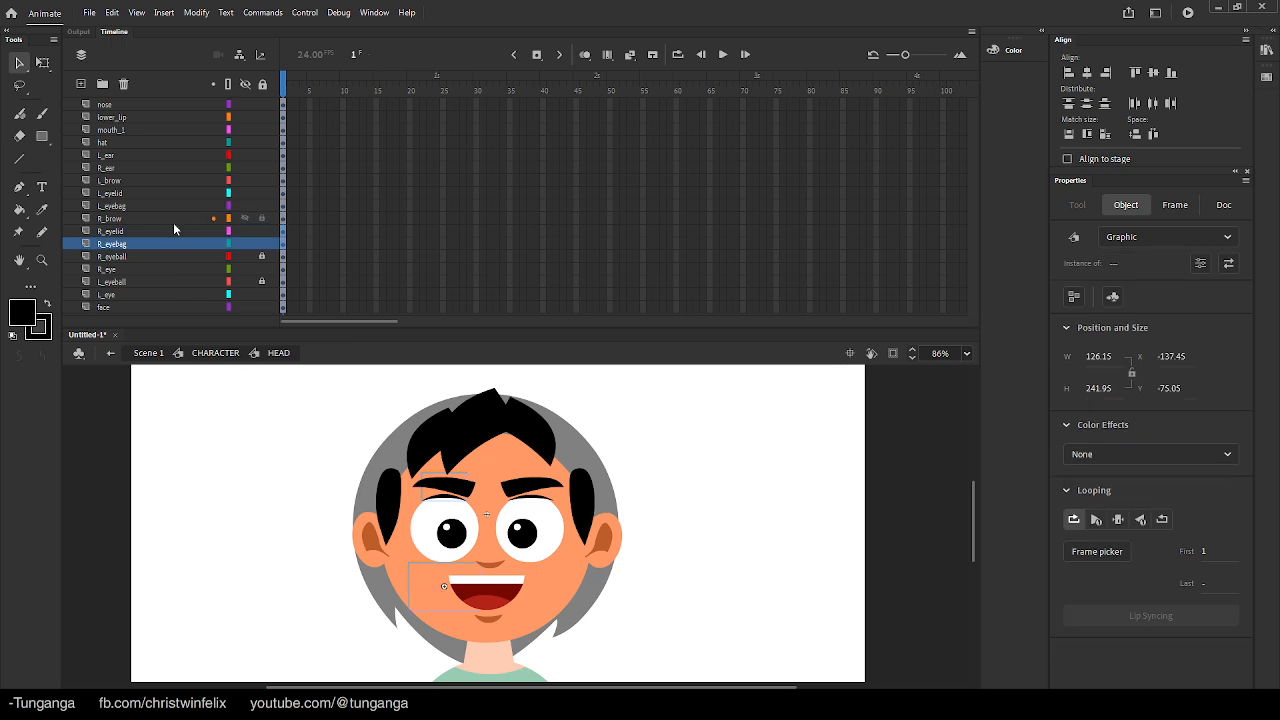
{"action": "left_click", "coordinate": [541, 574]}
{"action": "left_click", "coordinate": [548, 503]}
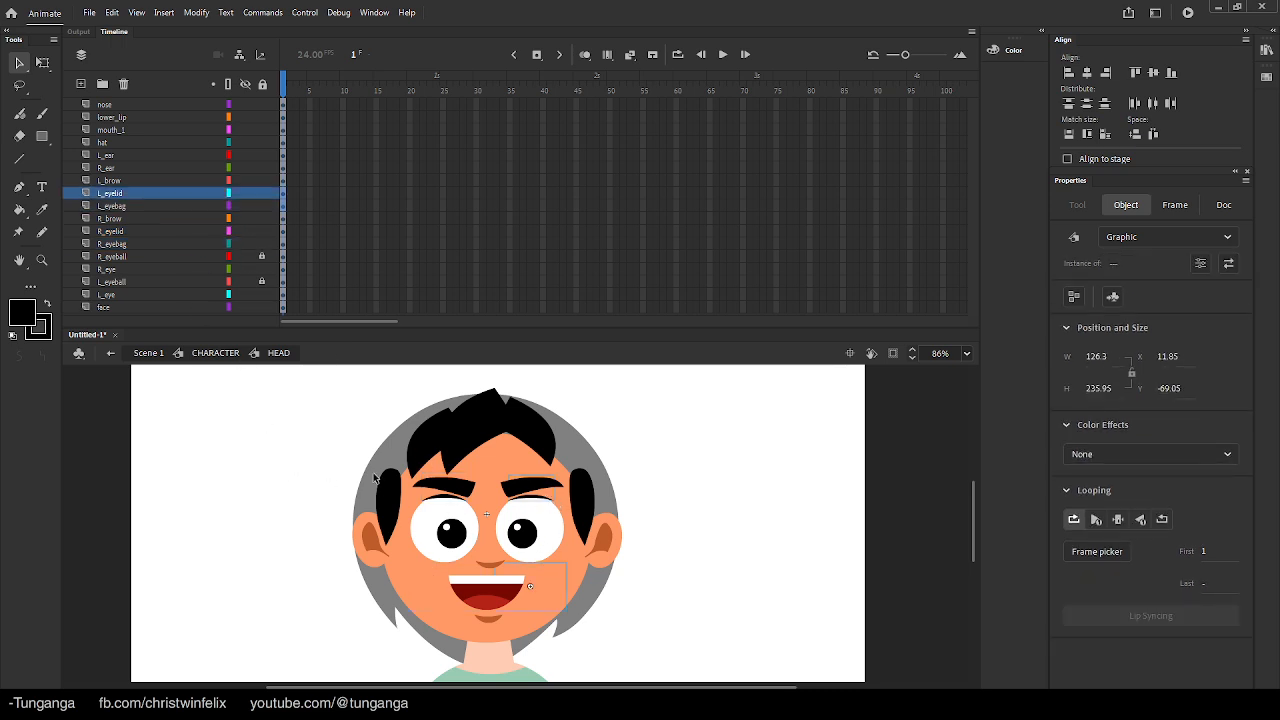
{"action": "left_click", "coordinate": [81, 84]}
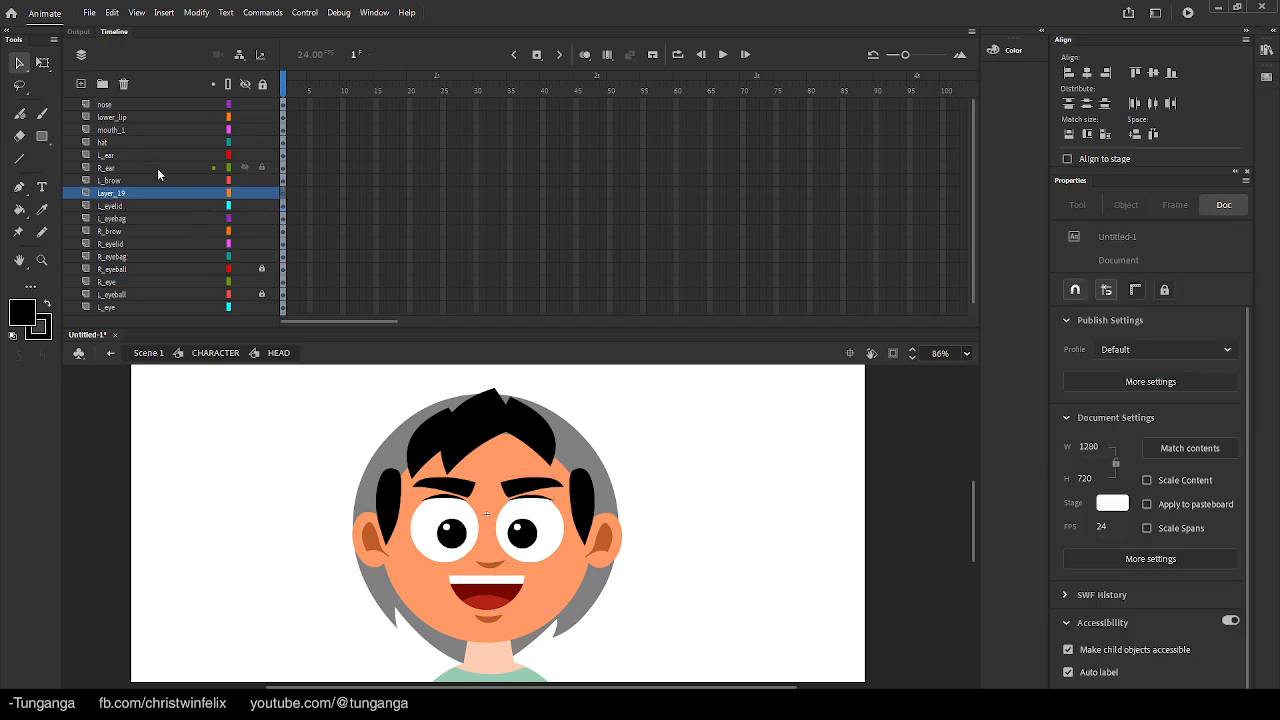
{"action": "left_click", "coordinate": [131, 306]}
{"action": "scroll", "coordinate": [134, 302], "scroll_direction": "down", "scroll_amount": 1}
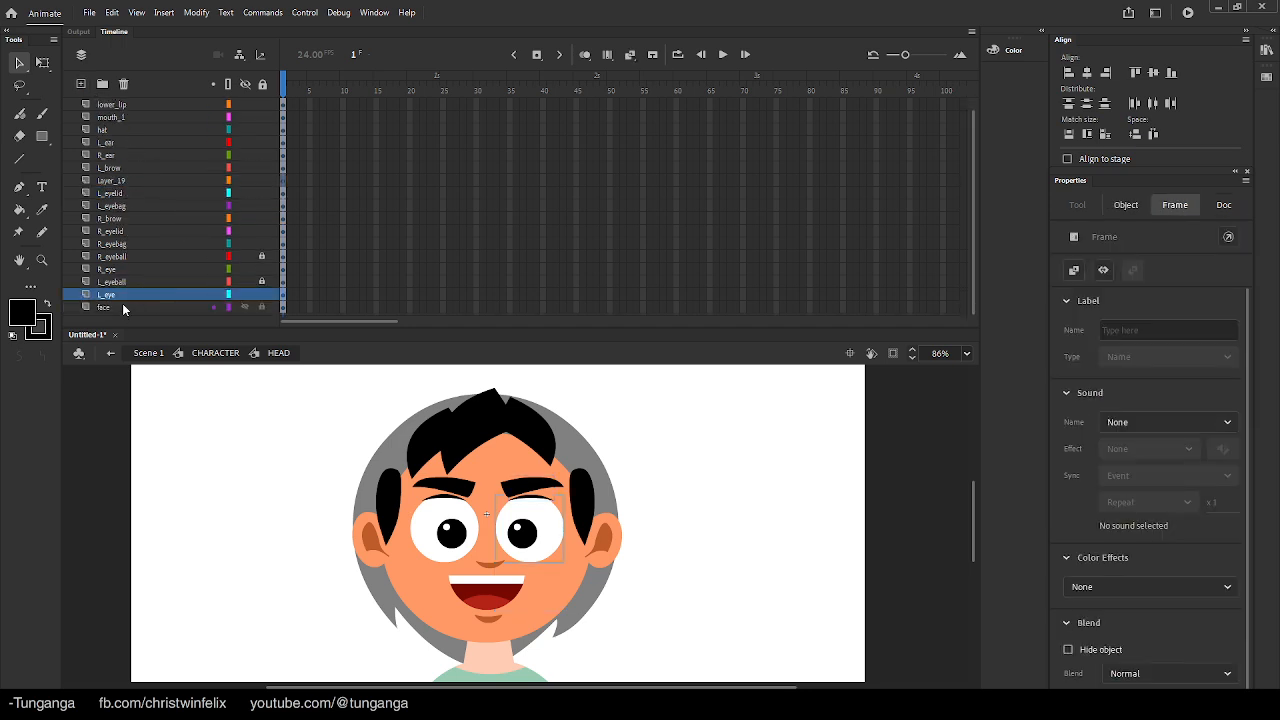
{"action": "left_click", "coordinate": [122, 306]}
{"action": "left_click", "coordinate": [81, 84]}
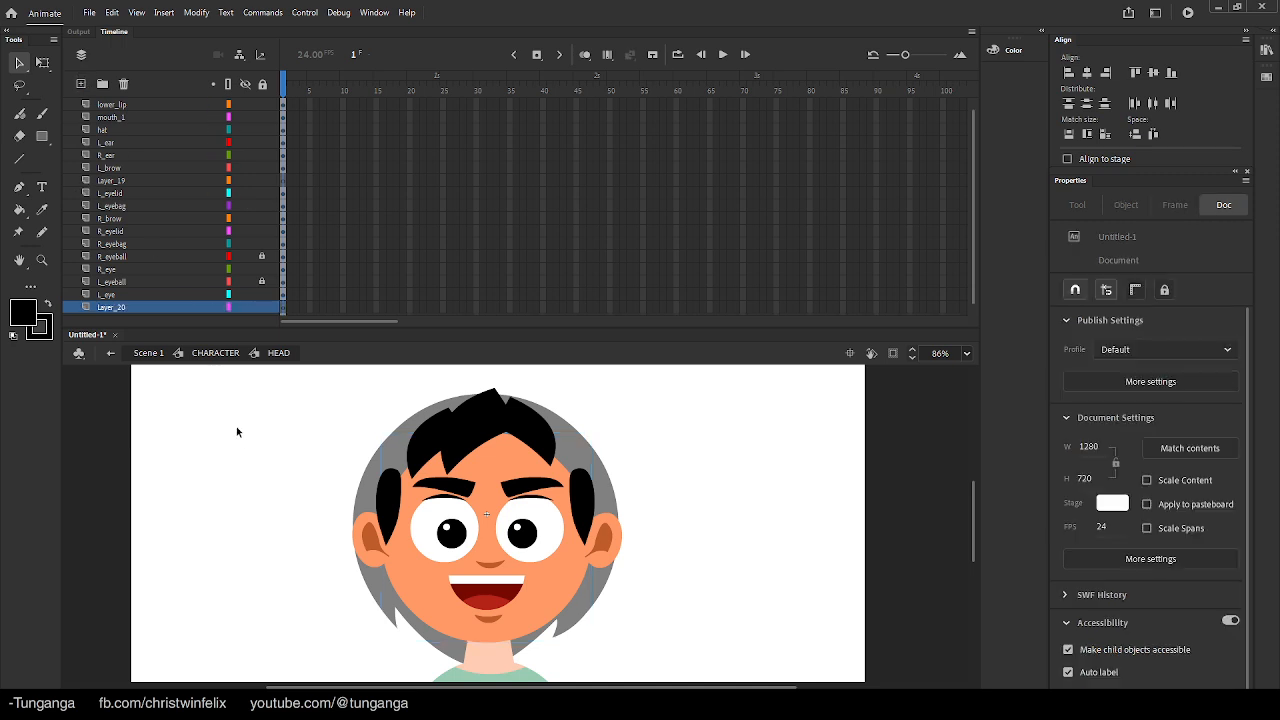
Extend all layers of the HEAD symbol to about frame 59
{"action": "key", "text": "F5"}
{"action": "key", "text": "F5"}
{"action": "key", "text": "F5"}
{"action": "key", "text": "F5"}
{"action": "key", "text": "F5"}
{"action": "key", "text": "F5"}
{"action": "key", "text": "F5"}
{"action": "key", "text": "F5"}
{"action": "key", "text": "F5"}
{"action": "key", "text": "F5"}
{"action": "key", "text": "F5"}
{"action": "key", "text": "F5"}
{"action": "key", "text": "F5"}
{"action": "key", "text": "F5"}
{"action": "key", "text": "F5"}
{"action": "key", "text": "F5"}
{"action": "key", "text": "F5"}
{"action": "key", "text": "F5"}
{"action": "key", "text": "F5"}
{"action": "key", "text": "F5"}
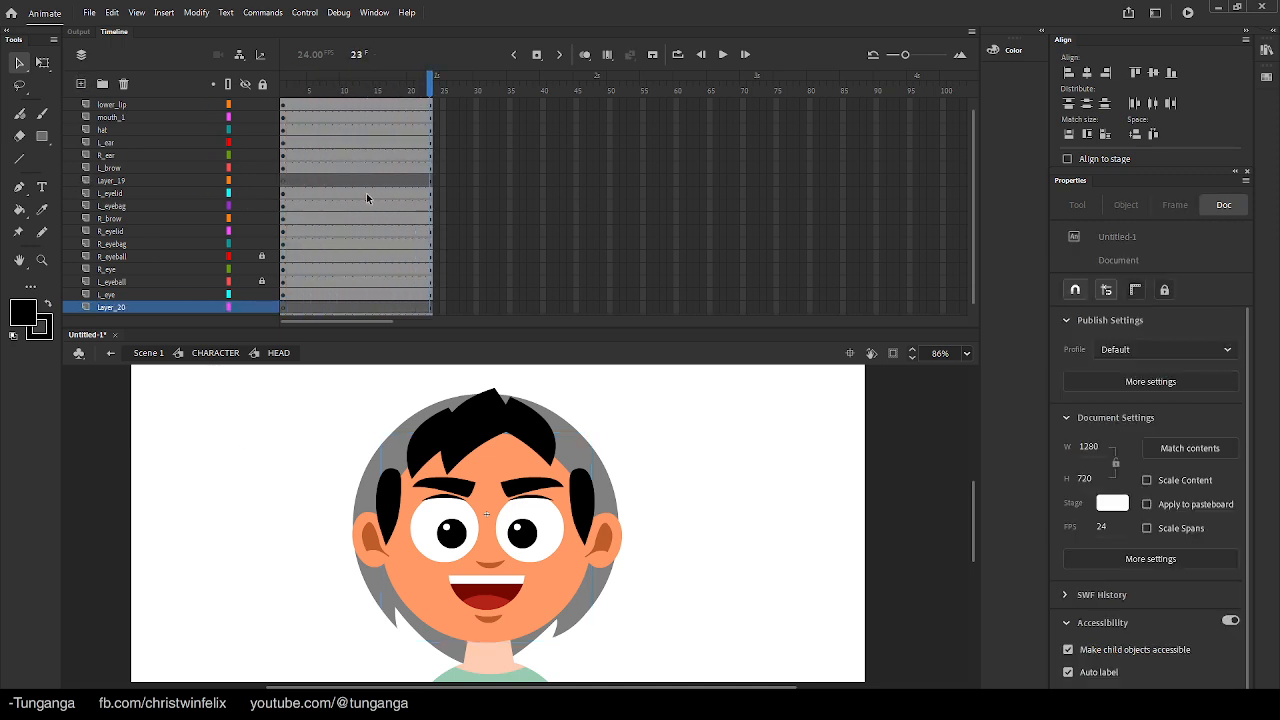
{"action": "key", "text": "F5"}
{"action": "key", "text": "F5"}
{"action": "key", "text": "F5"}
{"action": "key", "text": "F5"}
{"action": "key", "text": "F5"}
{"action": "key", "text": "F5"}
{"action": "key", "text": "F5"}
{"action": "key", "text": "F5"}
{"action": "key", "text": "F5"}
{"action": "key", "text": "F5"}
{"action": "key", "text": "F5"}
{"action": "key", "text": "F5"}
{"action": "key", "text": "F5"}
{"action": "key", "text": "F5"}
{"action": "key", "text": "F5"}
{"action": "key", "text": "F5"}
{"action": "key", "text": "F5"}
{"action": "key", "text": "F5"}
{"action": "key", "text": "F5"}
{"action": "key", "text": "F5"}
Add keyframes at frames 20, 14 and 25 on all layers from L_eyelid down to L_eye
{"action": "left_click_drag", "start_coordinate": [284, 194], "coordinate": [411, 294]}
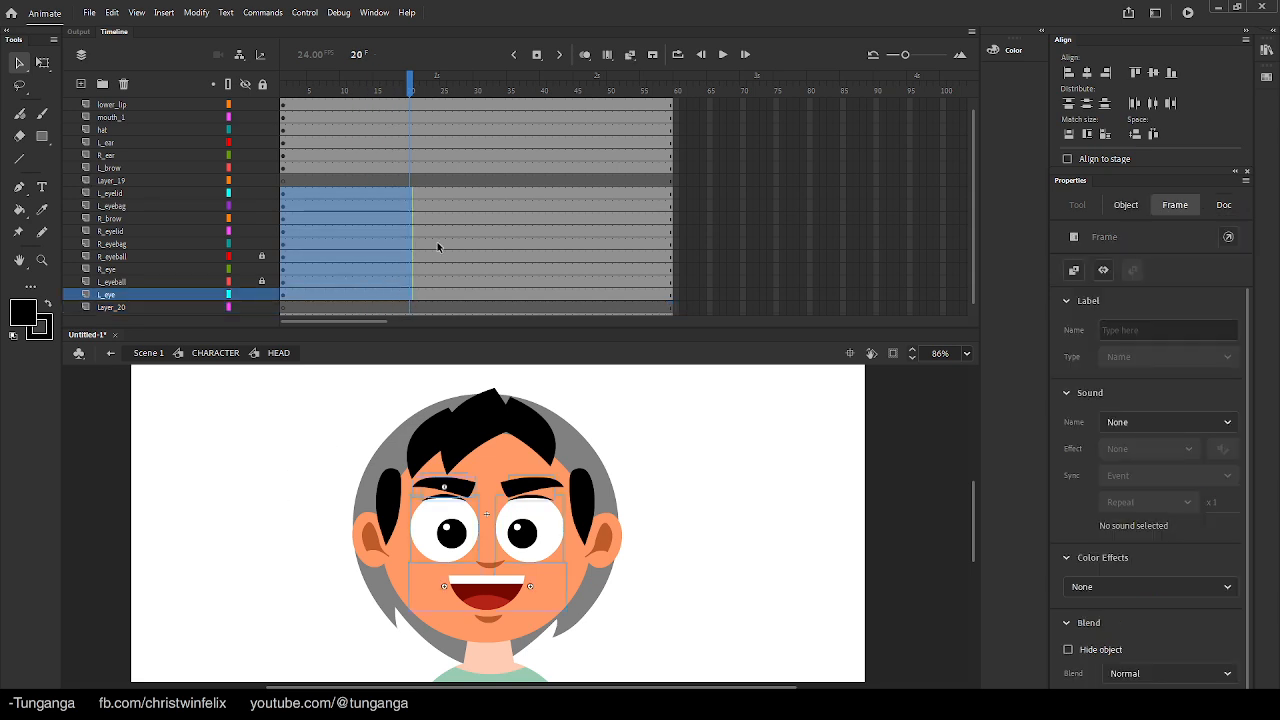
{"action": "left_click", "coordinate": [275, 443]}
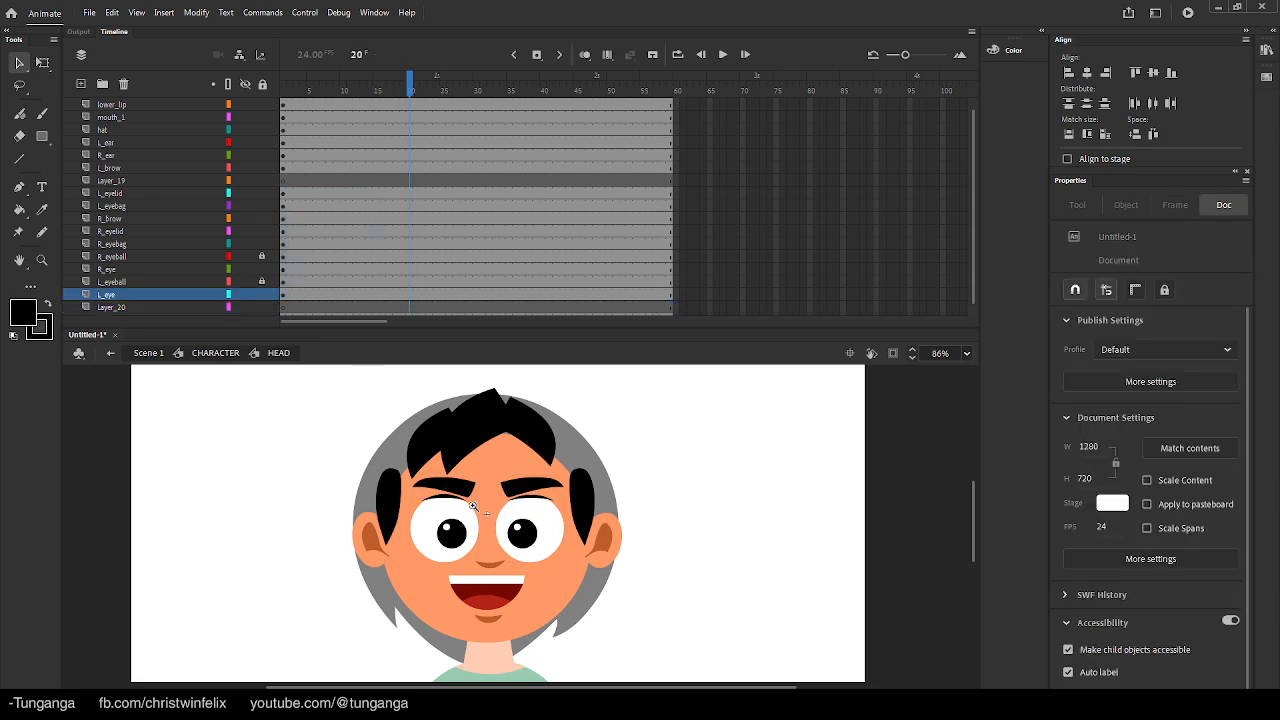
{"action": "left_click", "coordinate": [470, 504], "text": "ctrl"}
{"action": "left_click_drag", "start_coordinate": [552, 548], "coordinate": [494, 488]}
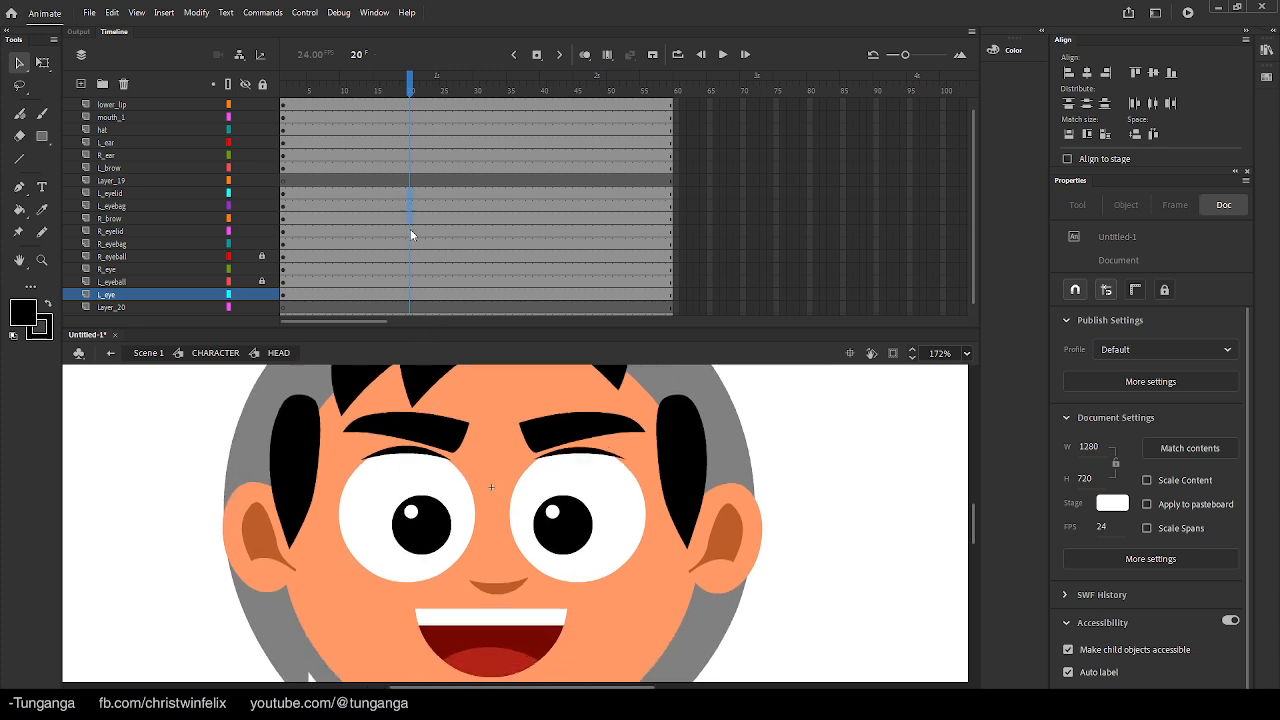
{"action": "key", "text": "F6"}
{"action": "left_click_drag", "start_coordinate": [371, 194], "coordinate": [369, 295]}
{"action": "key", "text": "F6"}
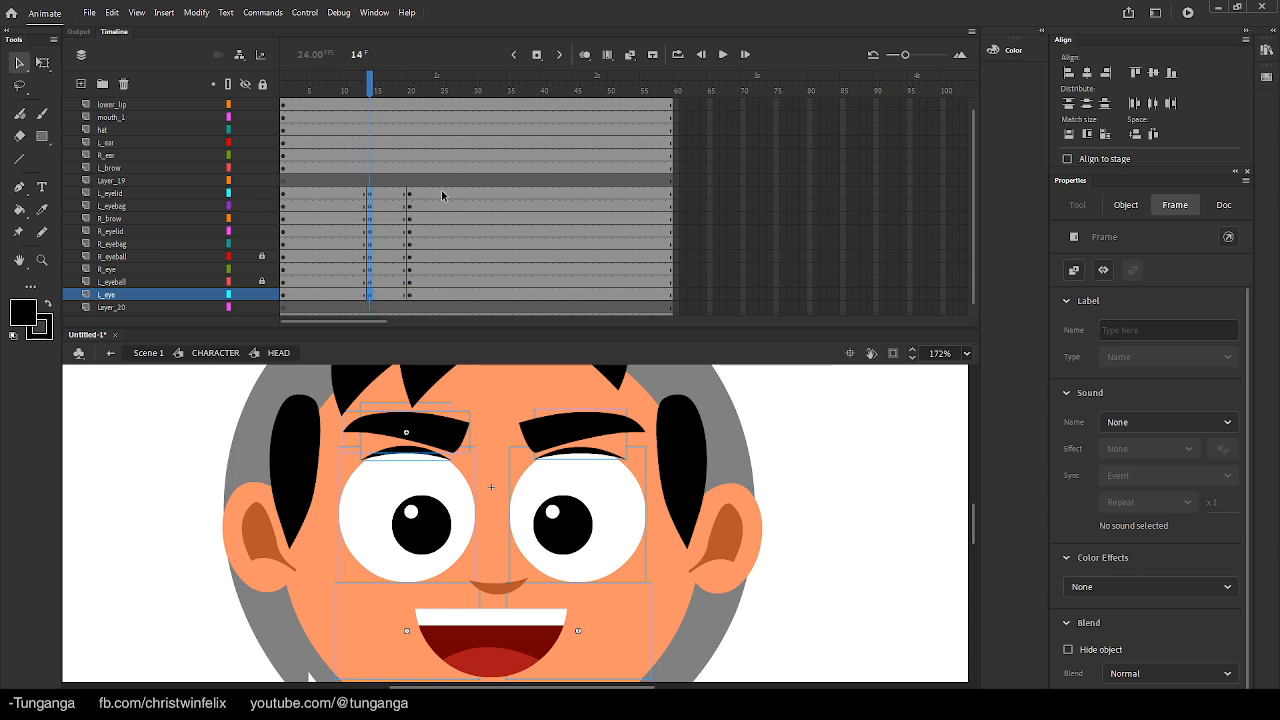
{"action": "left_click", "coordinate": [457, 291]}
{"action": "left_click_drag", "start_coordinate": [444, 194], "coordinate": [444, 294]}
{"action": "key", "text": "F6"}
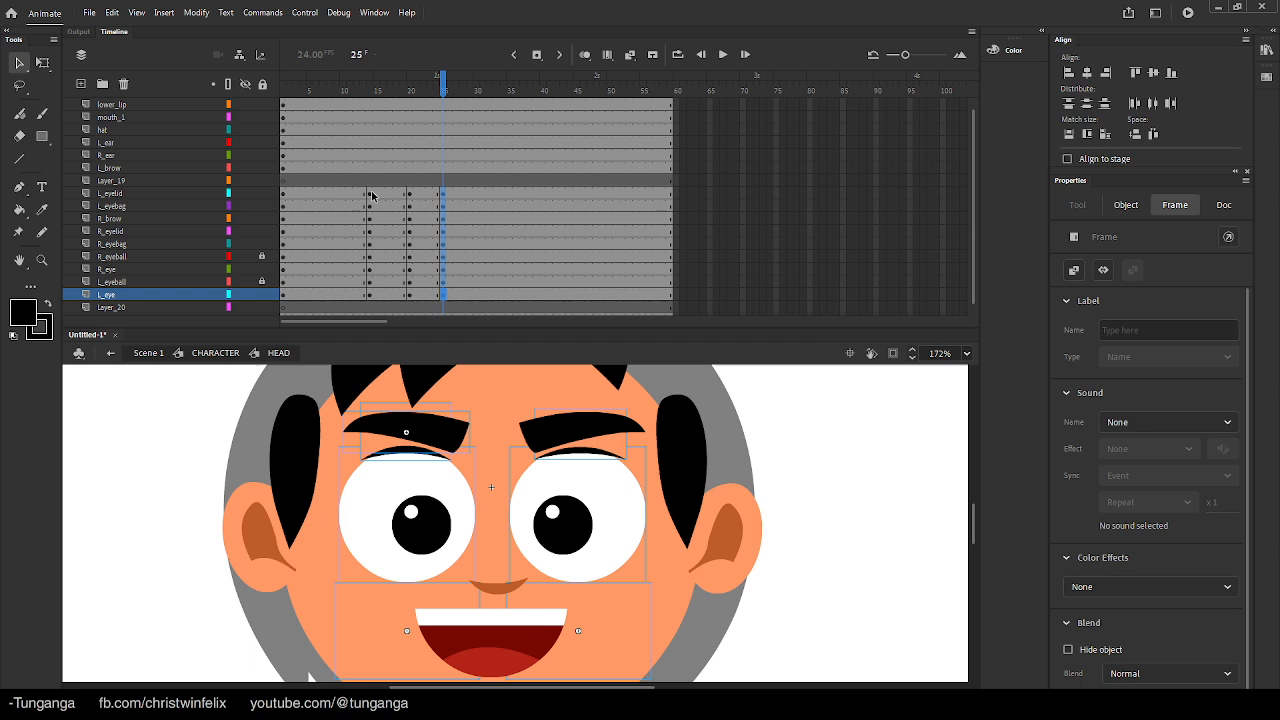
At frame 20, raise both eyebags together so they cover the lower part of the eyes
{"action": "left_click", "coordinate": [371, 196]}
{"action": "left_click_drag", "start_coordinate": [411, 193], "coordinate": [412, 294]}
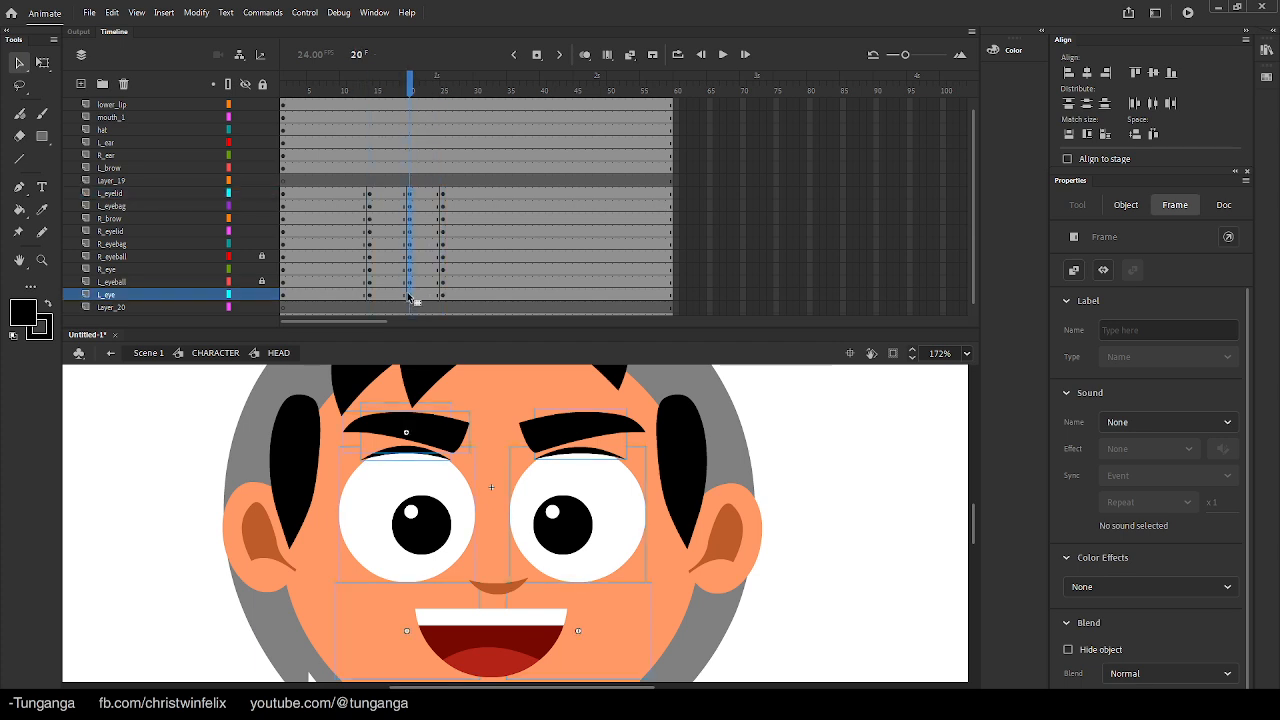
{"action": "left_click", "coordinate": [443, 193]}
{"action": "left_click", "coordinate": [410, 193]}
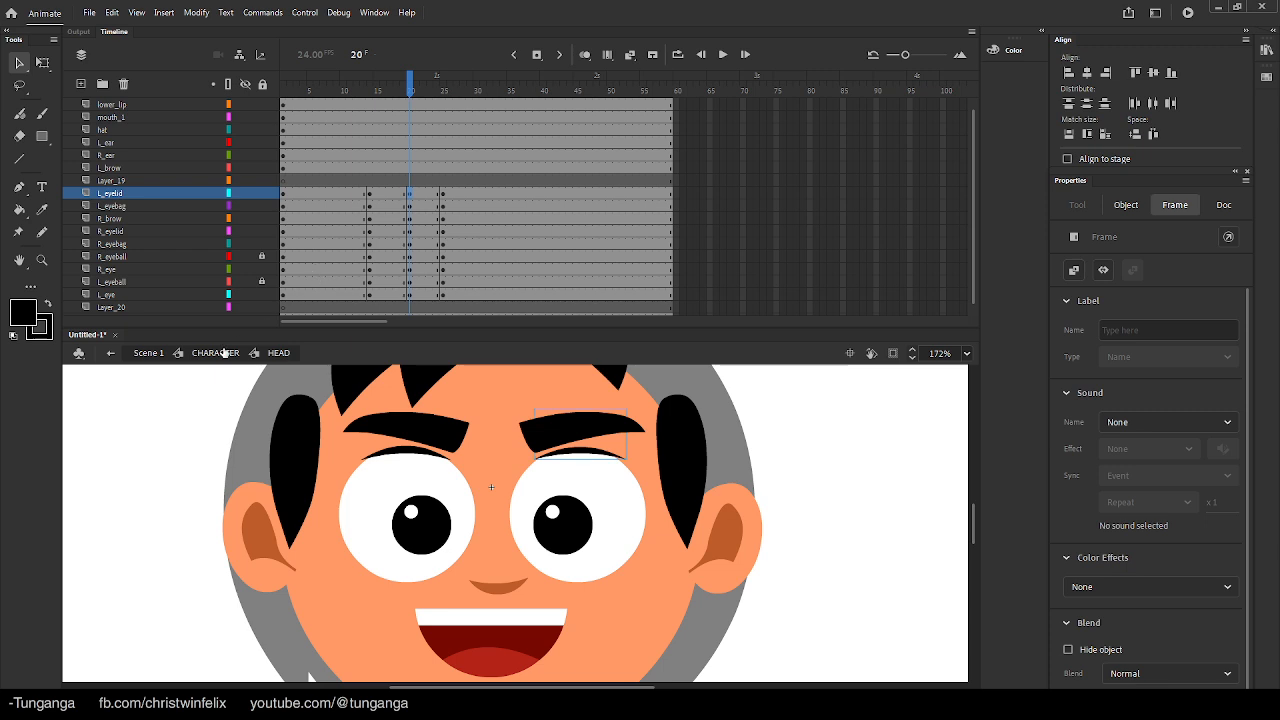
{"action": "left_click", "coordinate": [190, 415]}
{"action": "left_click", "coordinate": [472, 597]}
{"action": "left_click", "coordinate": [586, 609], "text": "shift"}
{"action": "left_click_drag", "start_coordinate": [586, 609], "coordinate": [588, 558]}
{"action": "key", "text": "Up"}
{"action": "key", "text": "Up"}
{"action": "key", "text": "Up"}
{"action": "key", "text": "Up"}
At frame 20, lower the R eyelid and enlarge it to about 120 by 80 so it closes over the eye
{"action": "left_click_drag", "start_coordinate": [404, 456], "coordinate": [408, 502]}
{"action": "left_click", "coordinate": [42, 62]}
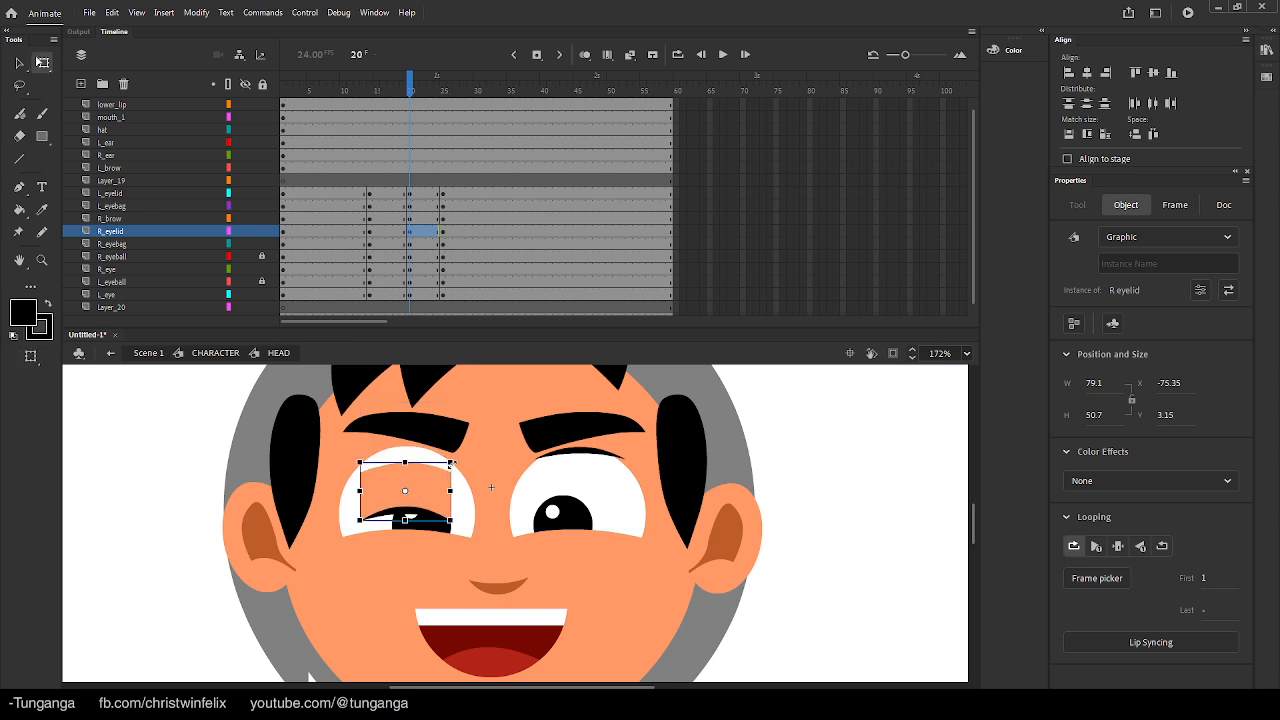
{"action": "left_click_drag", "start_coordinate": [452, 464], "coordinate": [474, 446]}
{"action": "key", "text": "v"}
{"action": "key", "text": "Down"}
{"action": "key", "text": "Down"}
{"action": "key", "text": "Down"}
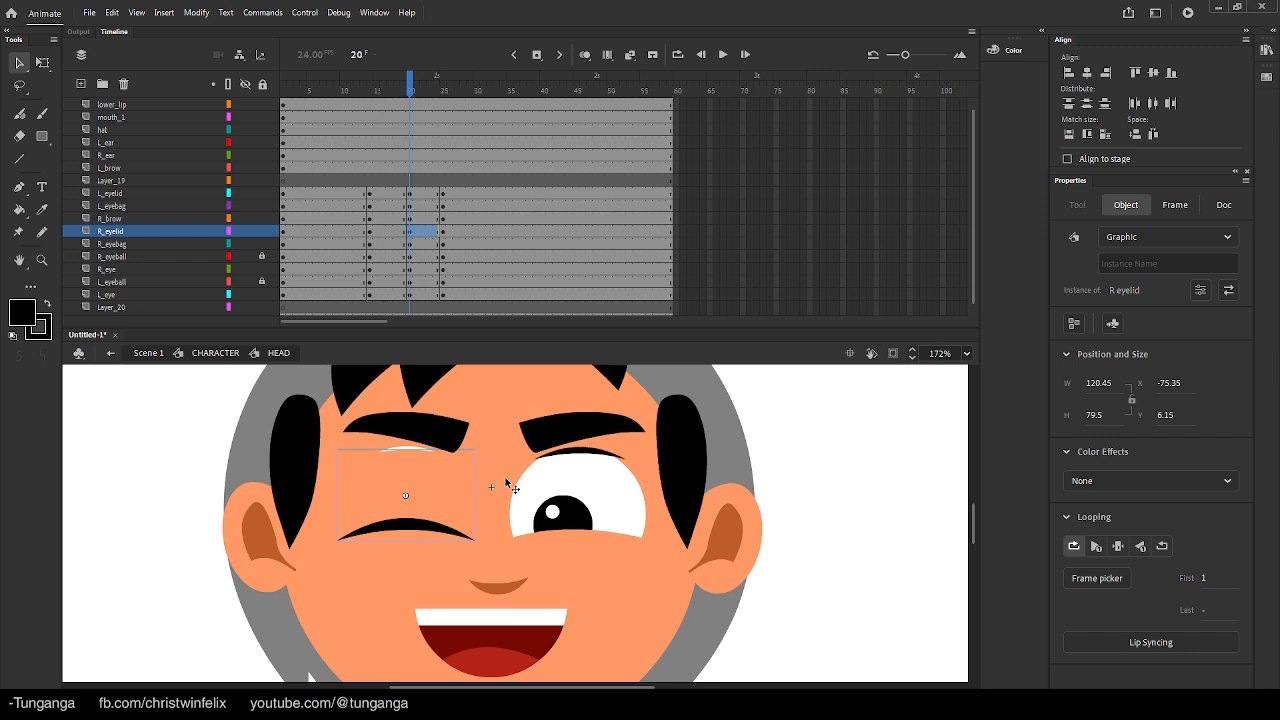
{"action": "left_click", "coordinate": [381, 551]}
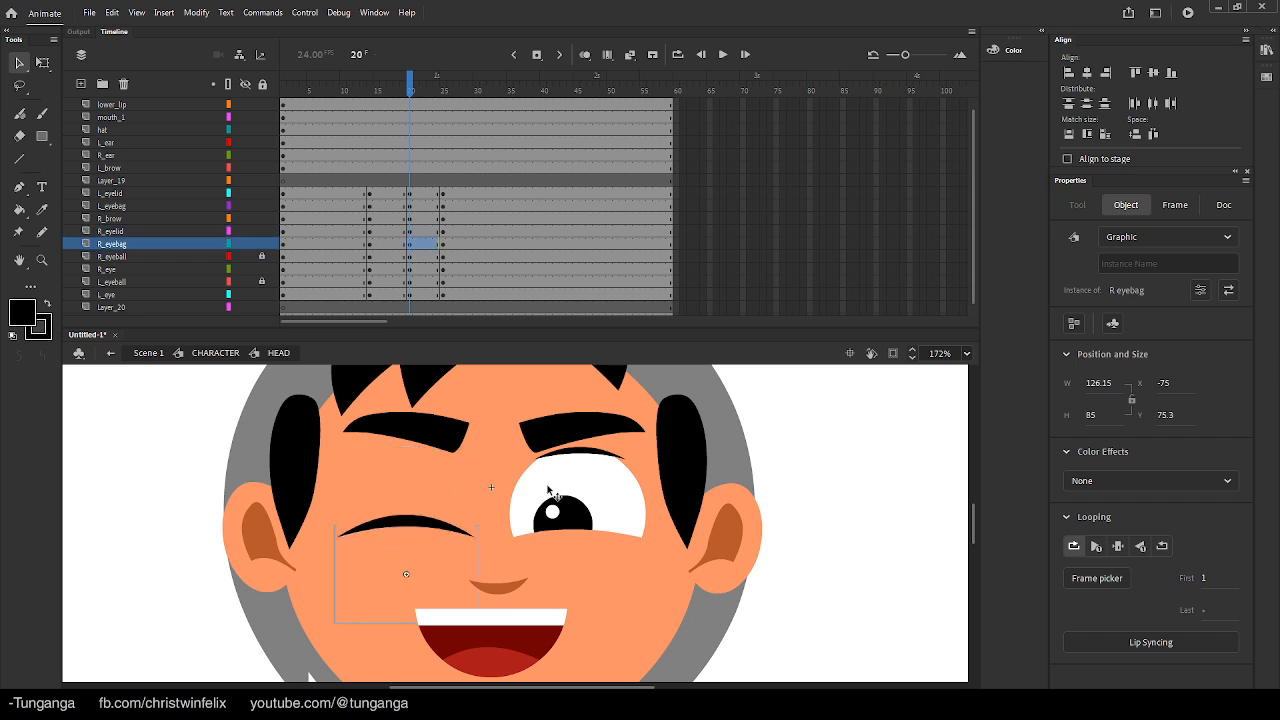
At frame 20, lower the L eyelid and enlarge it to about 124 by 80 so it closes over the eye
{"action": "left_click", "coordinate": [603, 448]}
{"action": "key", "text": "q"}
{"action": "left_click_drag", "start_coordinate": [628, 408], "coordinate": [651, 394]}
{"action": "key", "text": "v"}
{"action": "left_click_drag", "start_coordinate": [603, 464], "coordinate": [602, 534]}
{"action": "key", "text": "q"}
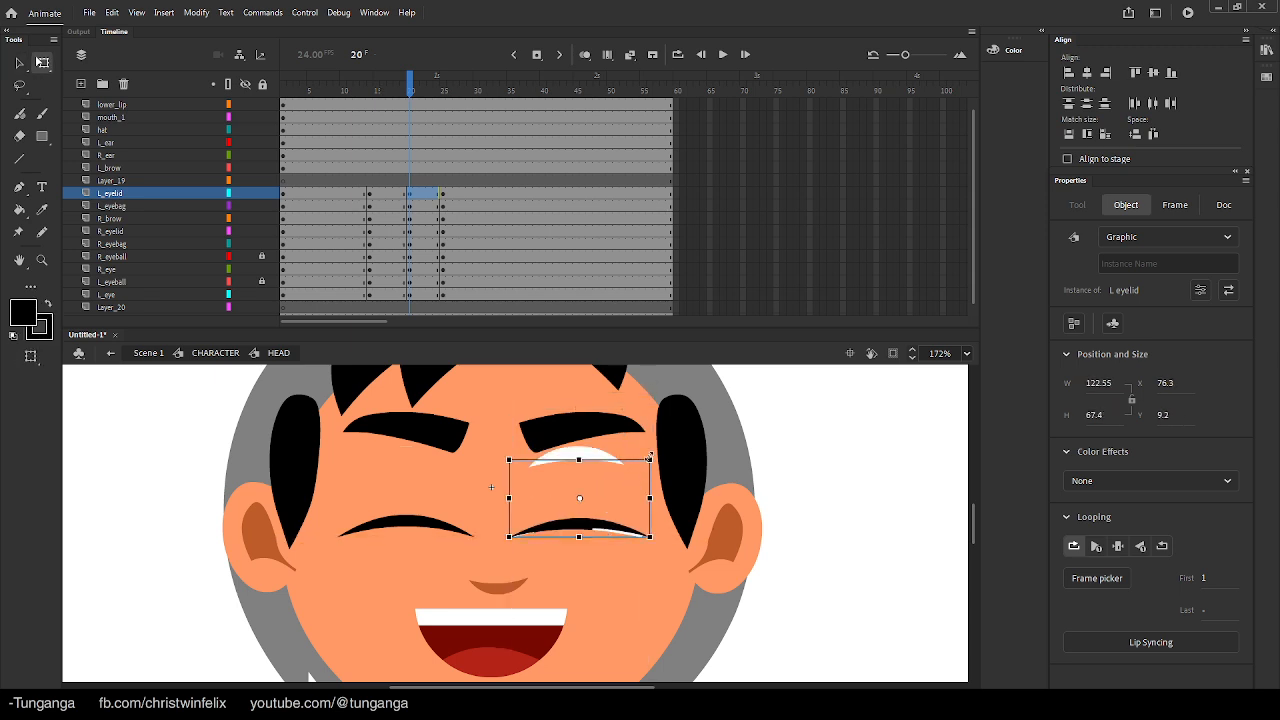
{"action": "left_click_drag", "start_coordinate": [649, 458], "coordinate": [643, 450]}
{"action": "key", "text": "Left"}
{"action": "key", "text": "Left"}
{"action": "key", "text": "Left"}
{"action": "key", "text": "Up"}
{"action": "key", "text": "Up"}
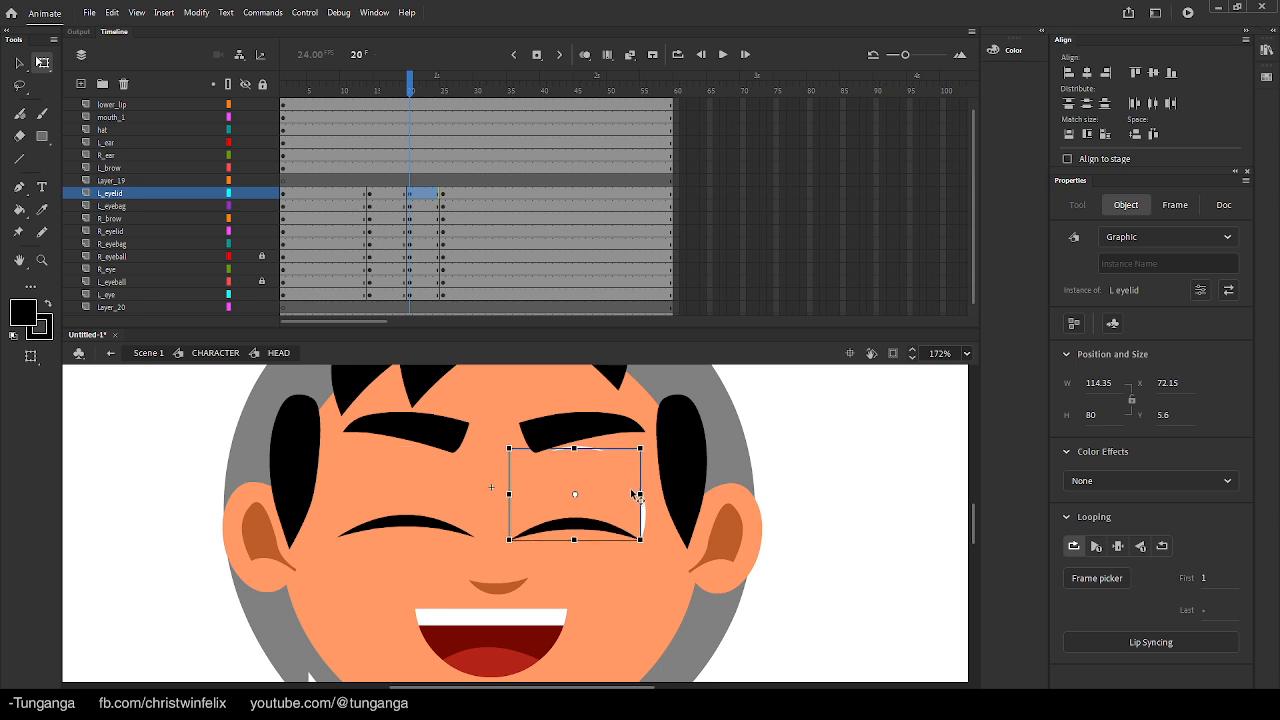
{"action": "left_click_drag", "start_coordinate": [637, 494], "coordinate": [647, 493]}
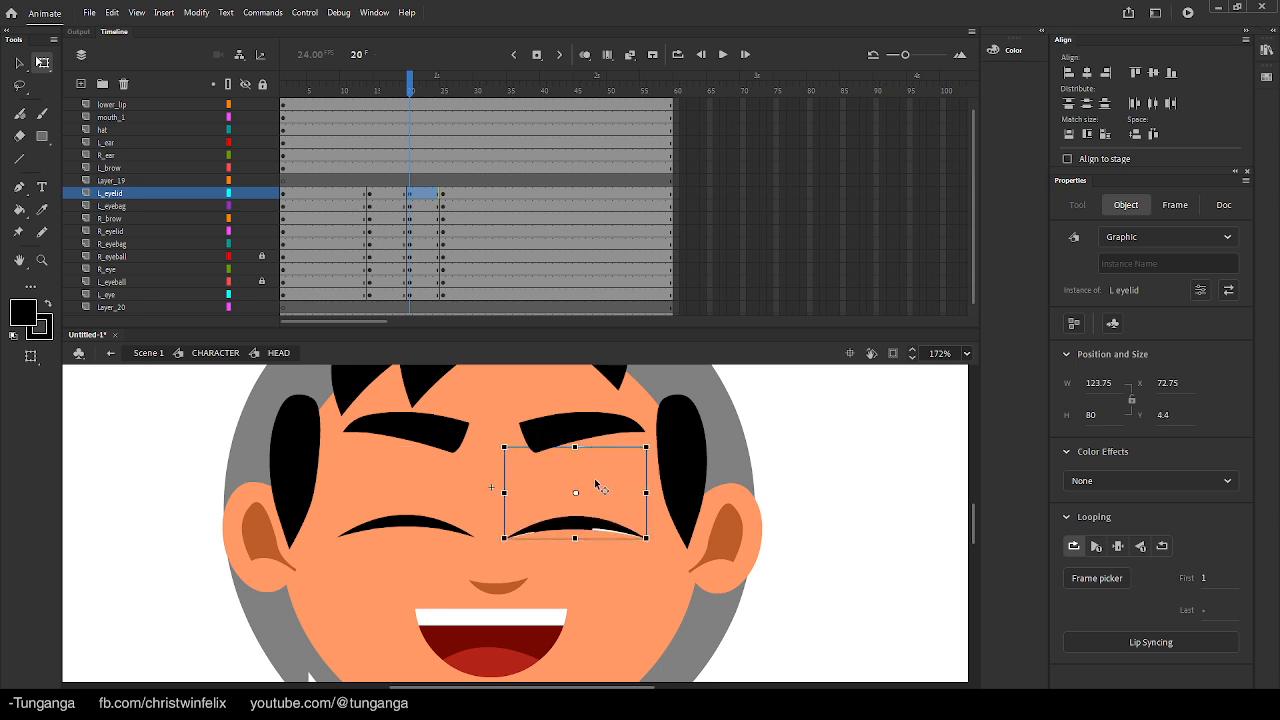
Bulge the upper edge of the L eyelid symbol upward to cover the top of the eye and return to HEAD
{"action": "double_click", "coordinate": [592, 486]}
{"action": "left_click", "coordinate": [580, 451]}
{"action": "left_click", "coordinate": [583, 458]}
{"action": "left_click", "coordinate": [578, 447]}
{"action": "double_click", "coordinate": [478, 464]}
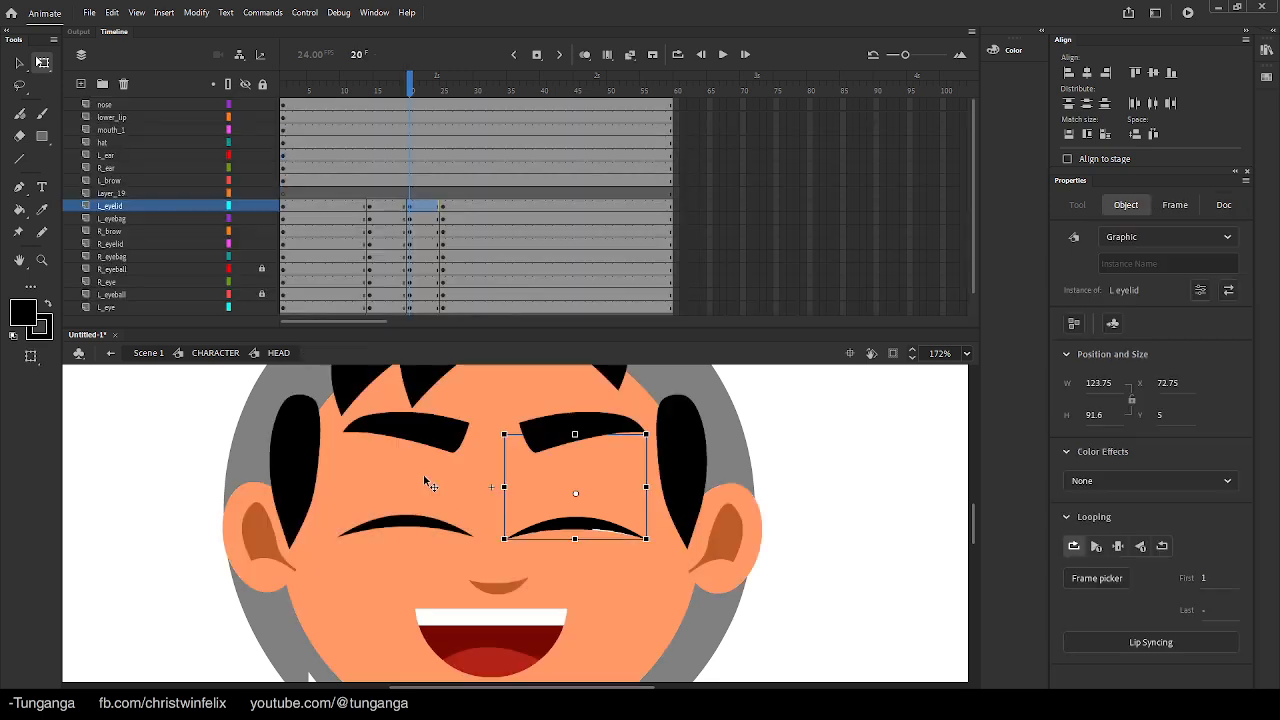
Bulge the upper edge of the R eyelid symbol upward, return to HEAD, and close the gap between the L eyebag and L eyelid
{"action": "double_click", "coordinate": [423, 474]}
{"action": "left_click", "coordinate": [417, 425]}
{"action": "left_click_drag", "start_coordinate": [400, 446], "coordinate": [402, 437]}
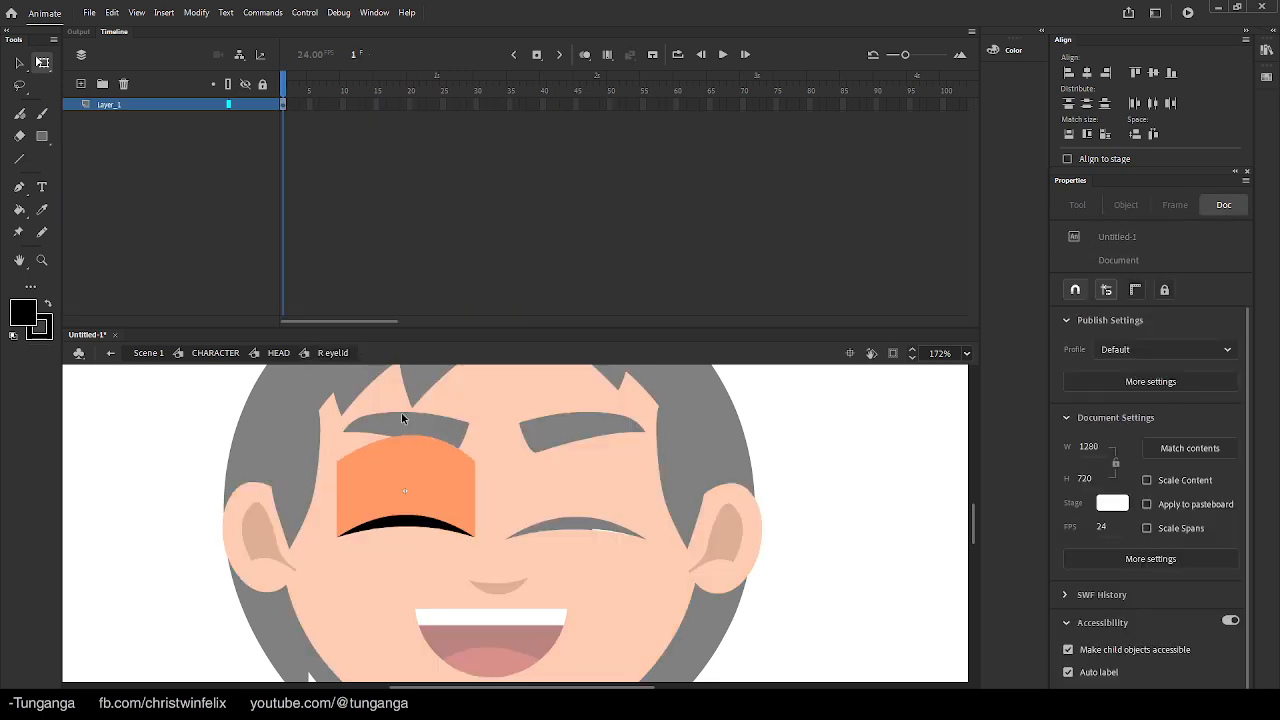
{"action": "double_click", "coordinate": [108, 474]}
{"action": "left_click", "coordinate": [556, 542]}
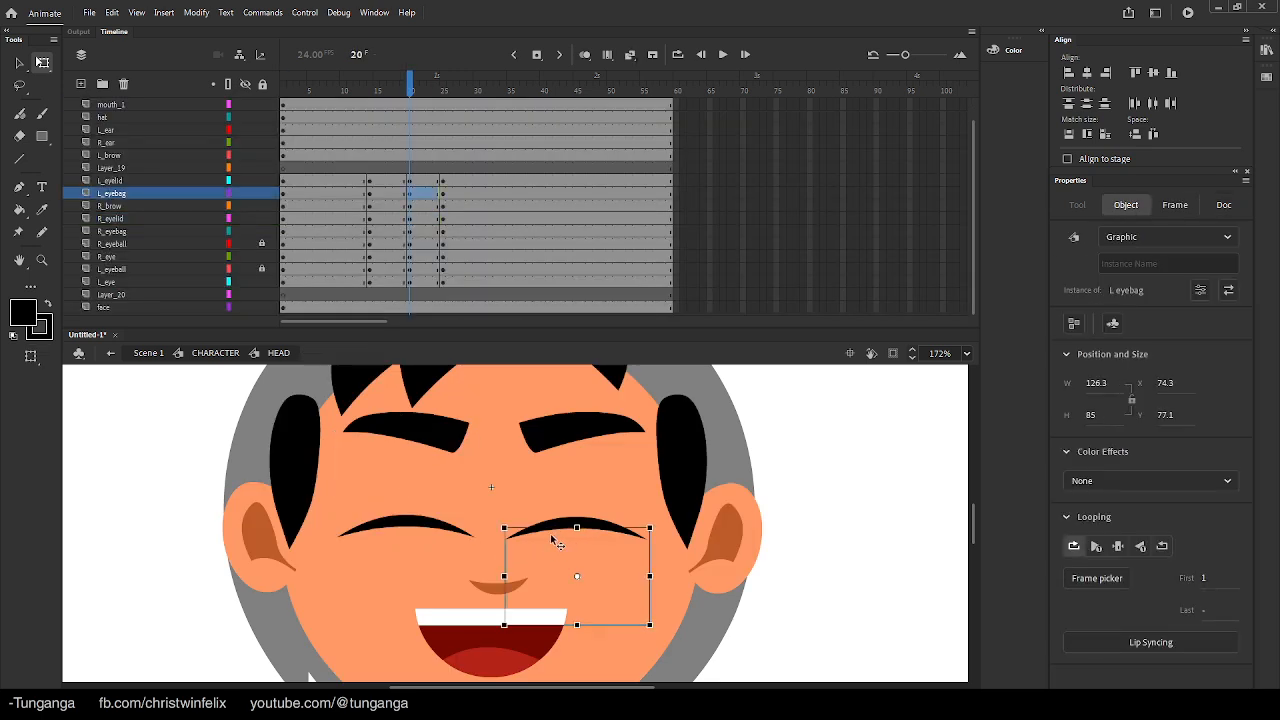
{"action": "left_click", "coordinate": [164, 494]}
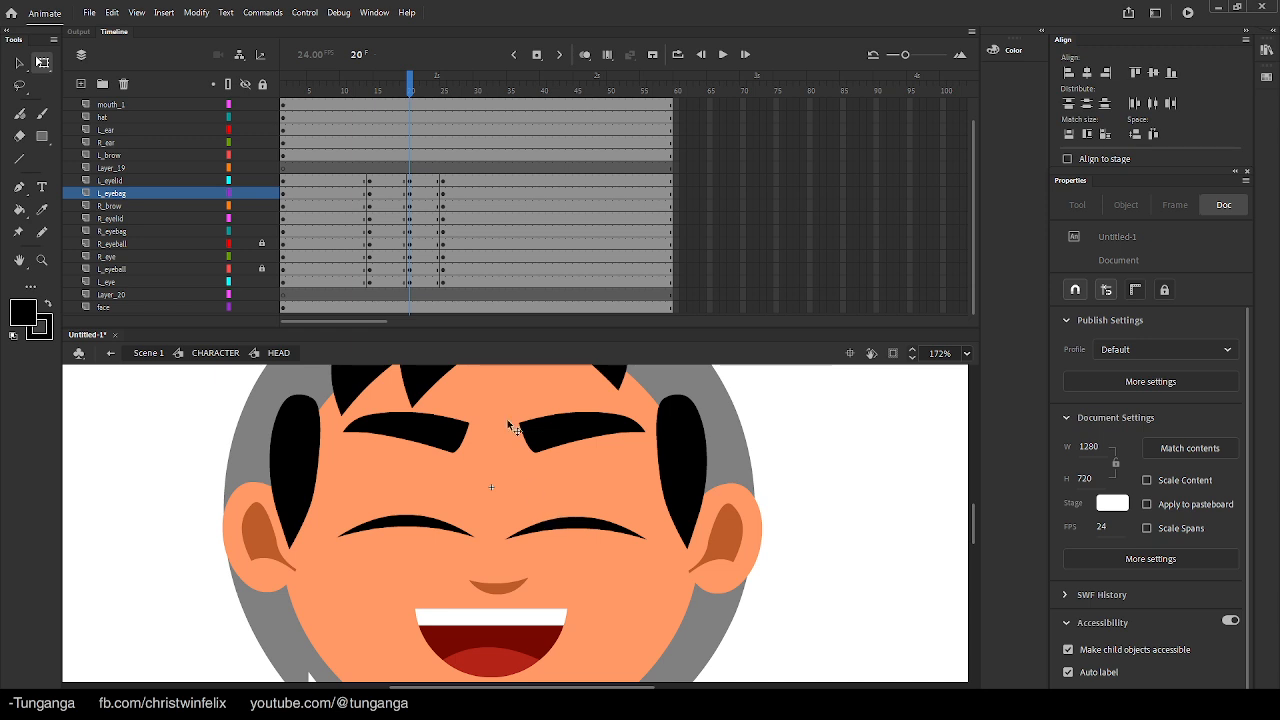
Move the R_brow layer out of the eye layers to directly beneath the L_brow layer, above Layer_19
{"action": "mouse_move", "coordinate": [413, 87]}
{"action": "left_mouse_down"}
{"action": "mouse_move", "coordinate": [398, 84]}
{"action": "mouse_move", "coordinate": [416, 85]}
{"action": "left_mouse_up"}
{"action": "left_click_drag", "start_coordinate": [390, 183], "coordinate": [433, 283]}
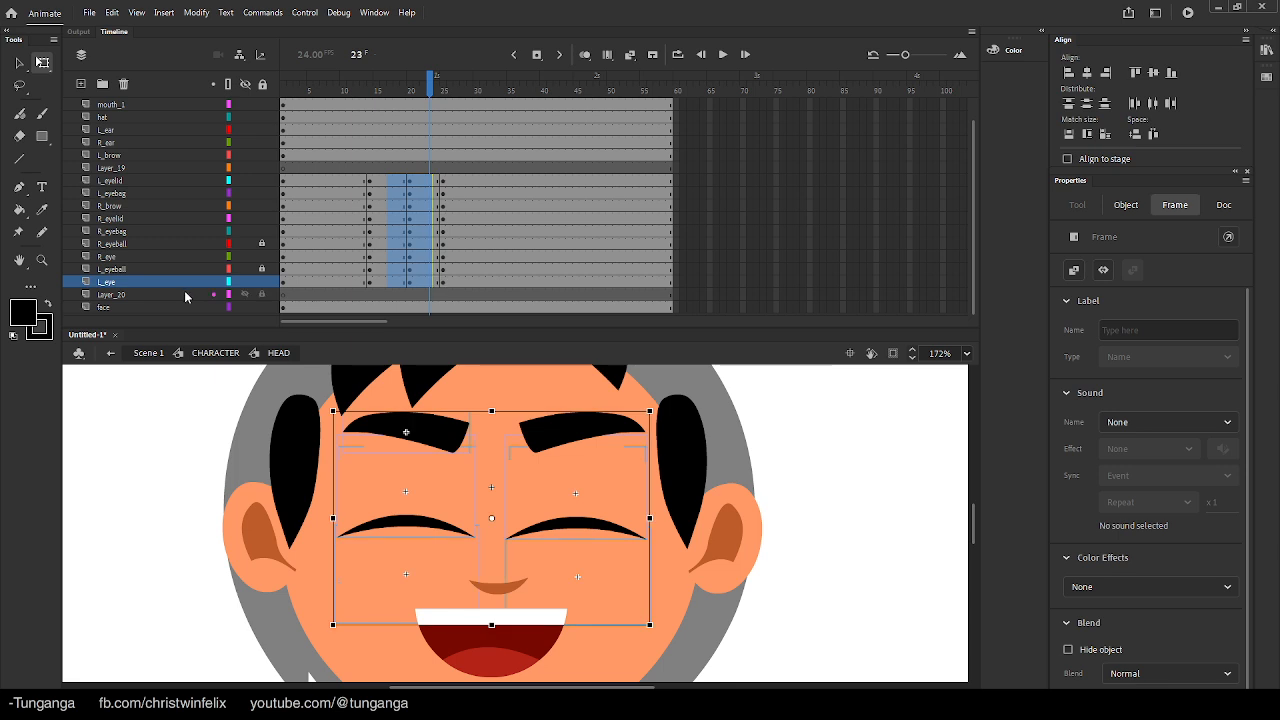
{"action": "left_click", "coordinate": [136, 269]}
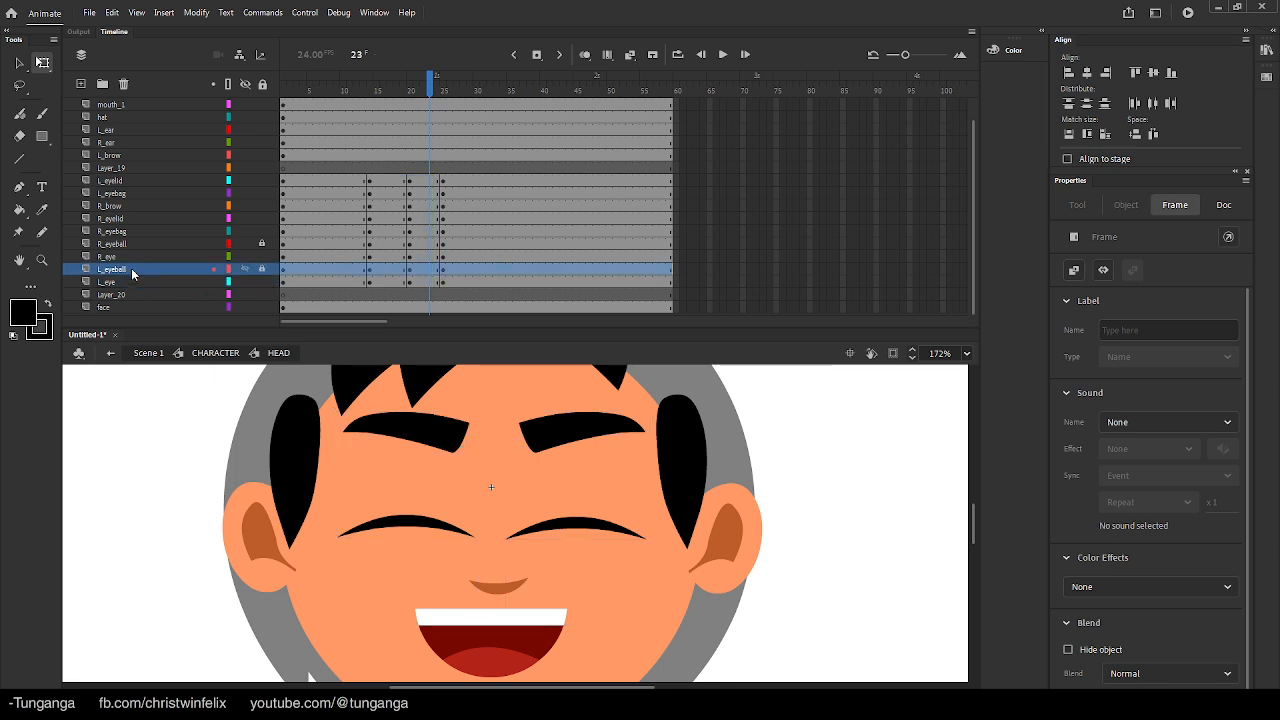
{"action": "left_click", "coordinate": [130, 256]}
{"action": "left_click", "coordinate": [132, 243]}
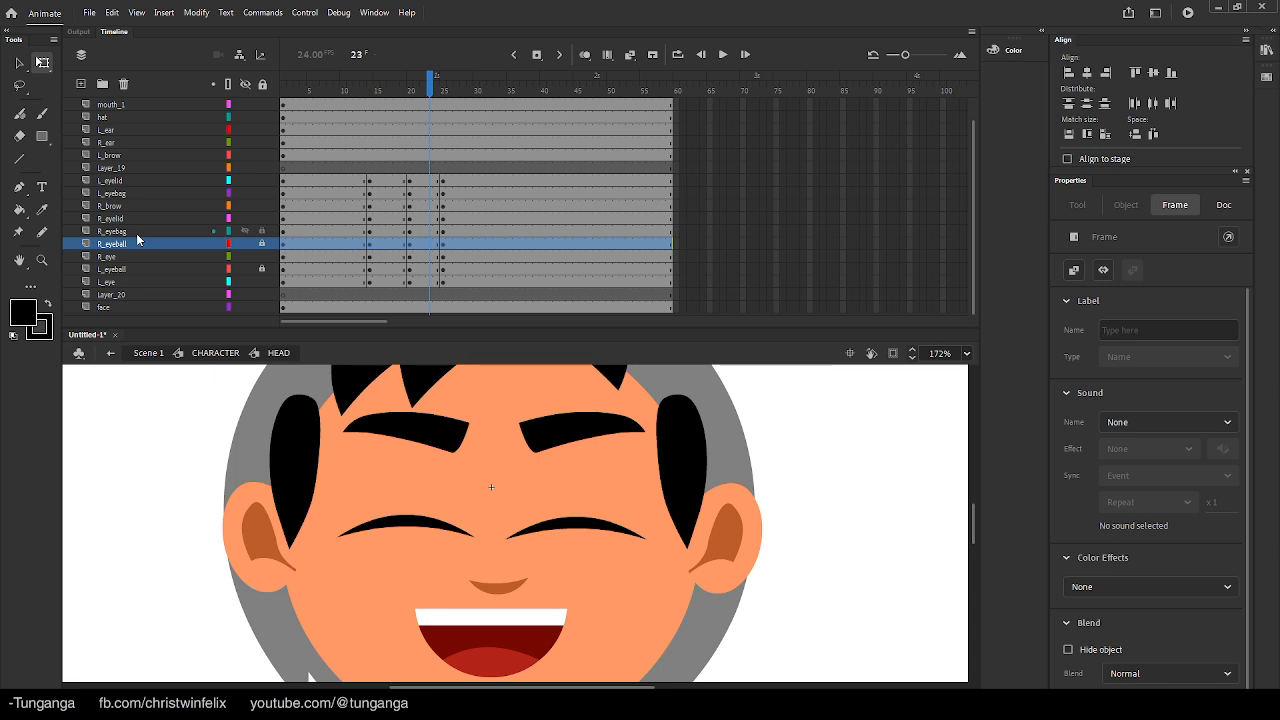
{"action": "left_click", "coordinate": [140, 207]}
{"action": "left_click_drag", "start_coordinate": [134, 203], "coordinate": [136, 162]}
Select frames 11 to 26 on the R_brow layer, covering its three added keyframes
{"action": "left_click_drag", "start_coordinate": [347, 167], "coordinate": [450, 167]}
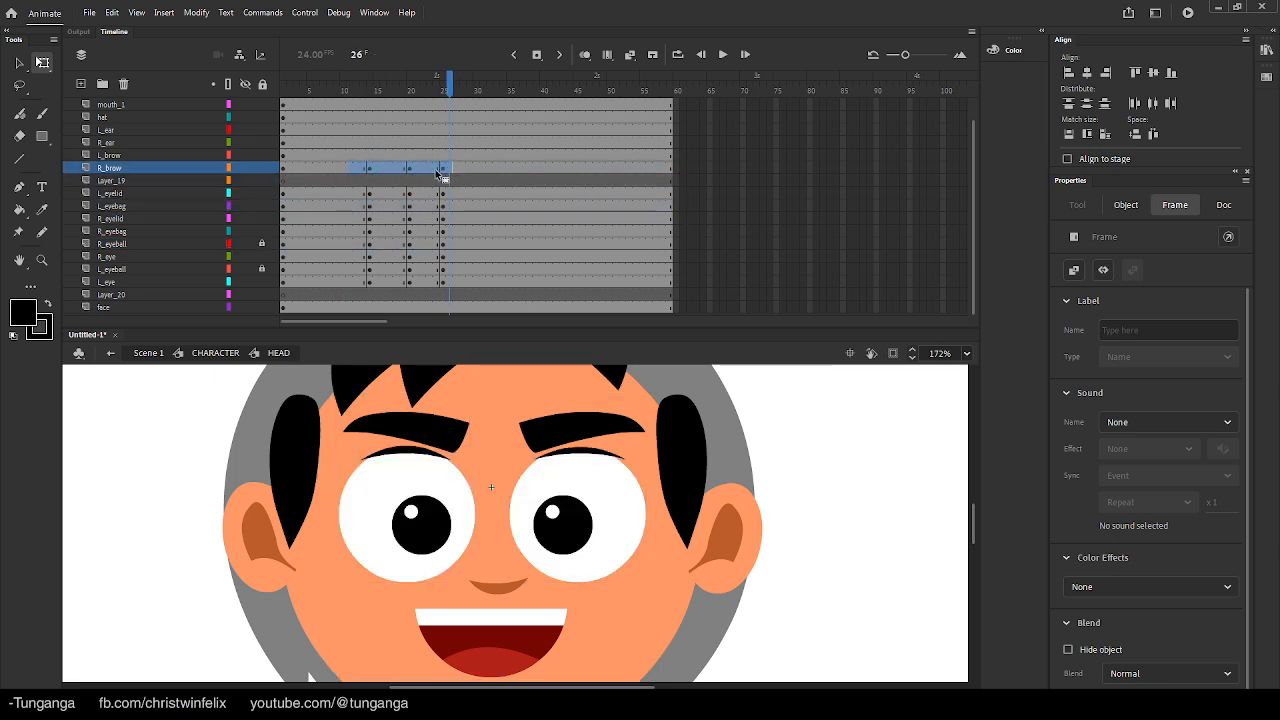
Remove the keyframes at frames 14, 20 and 25 from the R_brow, R_eyeball, R_eye, L_eyeball and L_eye layers
{"action": "left_click", "coordinate": [137, 194]}
{"action": "left_click", "coordinate": [133, 208]}
{"action": "left_click", "coordinate": [128, 219]}
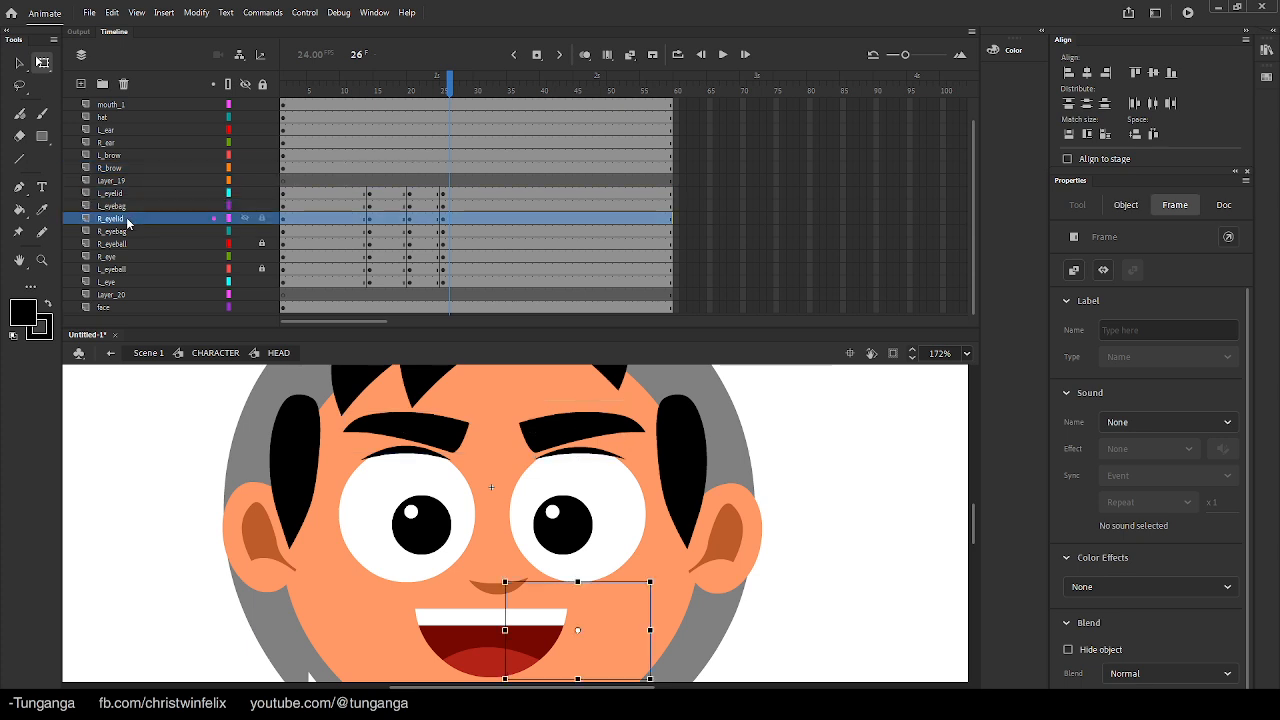
{"action": "left_click", "coordinate": [130, 231]}
{"action": "left_click_drag", "start_coordinate": [354, 242], "coordinate": [476, 284]}
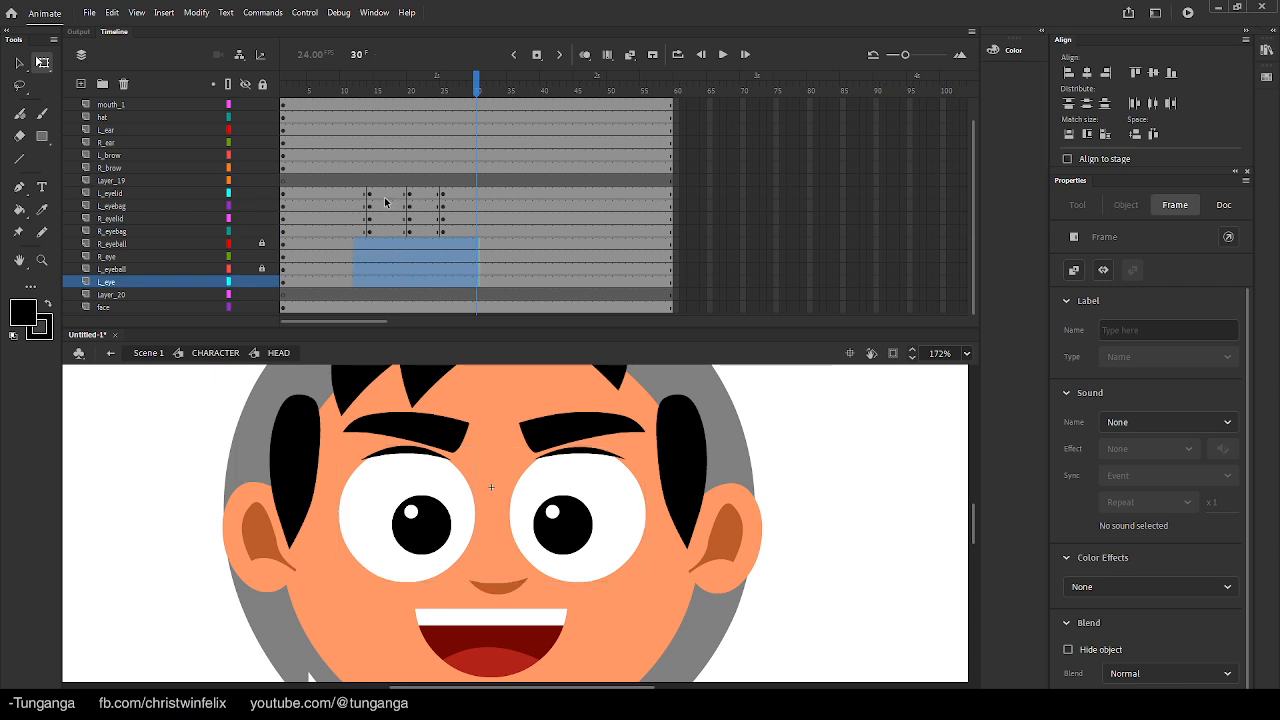
Create classic tweens between the frame 14, 20 and 25 keyframes on the eyelid and eyebag layers, and preview the blink
{"action": "left_click_drag", "start_coordinate": [376, 193], "coordinate": [428, 232]}
{"action": "right_click", "coordinate": [414, 221]}
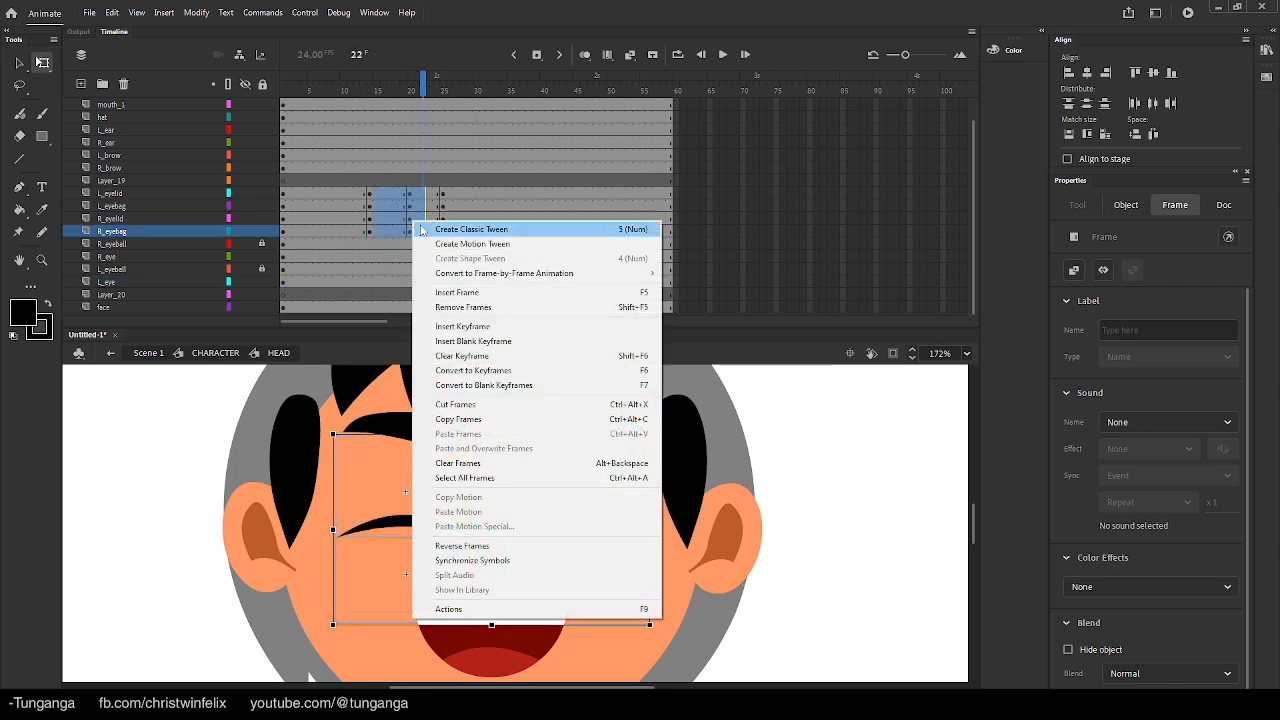
{"action": "left_click", "coordinate": [450, 231]}
{"action": "left_click_drag", "start_coordinate": [365, 106], "coordinate": [392, 108]}
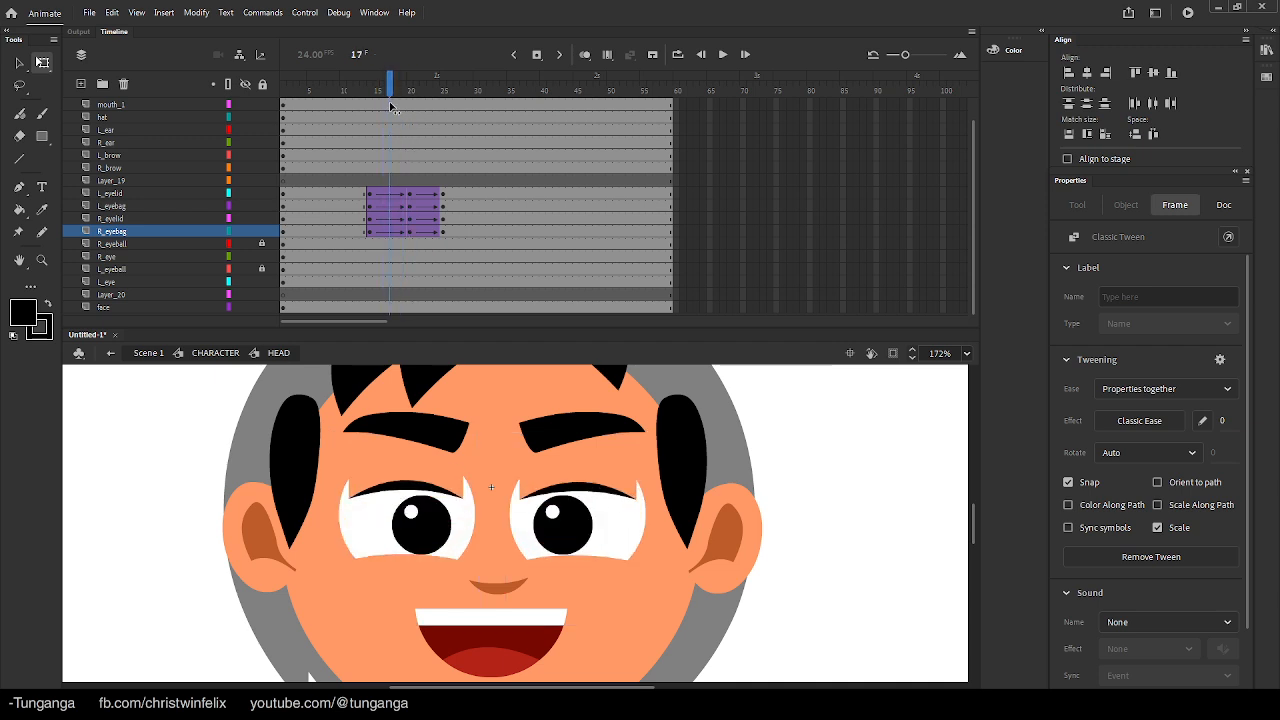
At frame 20, edit the R eyelid symbol and bulge its skin-coloured shape outward on both sides to cover the whole eye
{"action": "left_click_drag", "start_coordinate": [390, 106], "coordinate": [409, 109]}
{"action": "key", "text": "v"}
{"action": "double_click", "coordinate": [405, 483]}
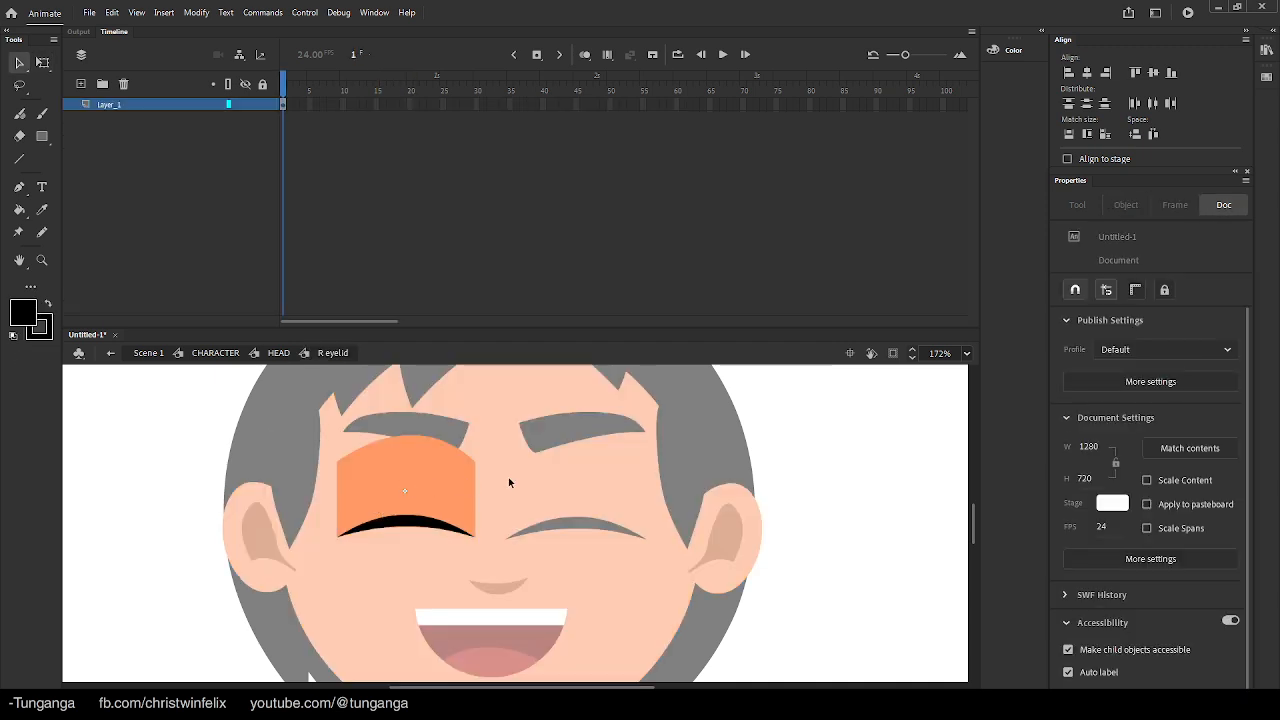
{"action": "left_click_drag", "start_coordinate": [474, 533], "coordinate": [497, 500]}
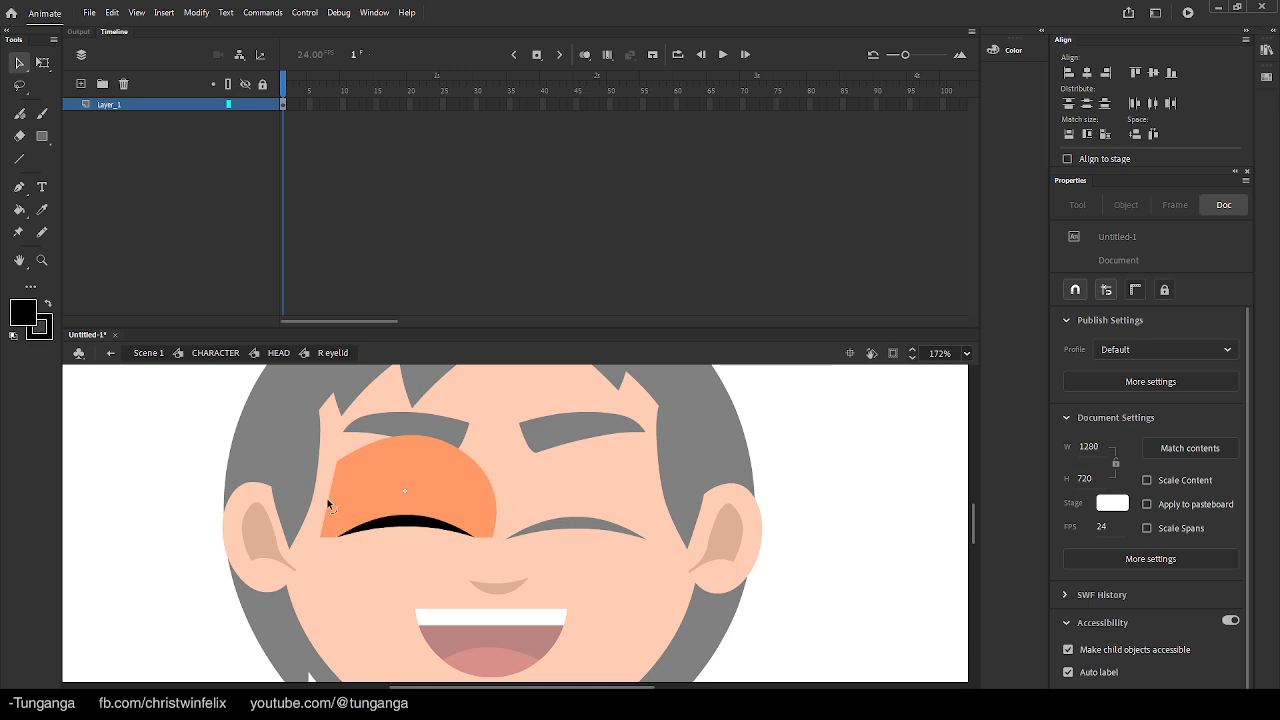
Edit the L eyelid symbol and bulge its skin-coloured shape outward on both sides, finishing back in HEAD
{"action": "double_click", "coordinate": [604, 489]}
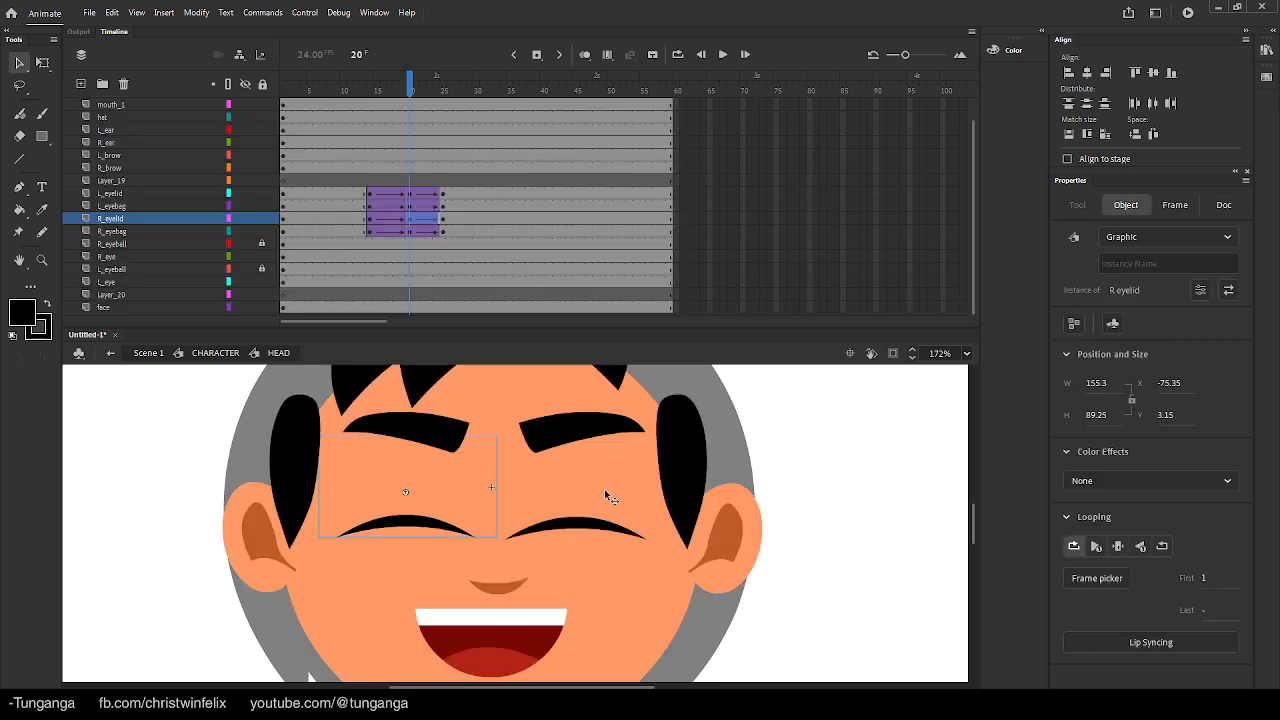
{"action": "double_click", "coordinate": [604, 489]}
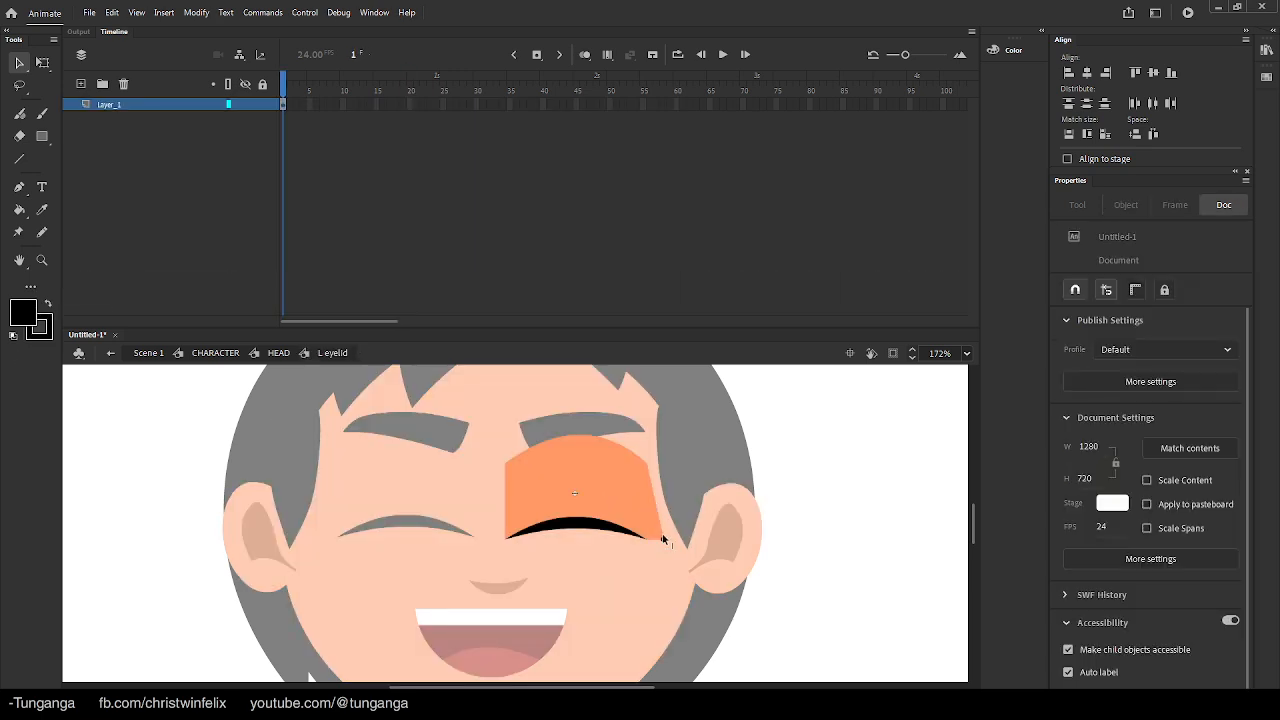
{"action": "left_click_drag", "start_coordinate": [663, 523], "coordinate": [669, 523]}
{"action": "left_click_drag", "start_coordinate": [506, 537], "coordinate": [490, 536]}
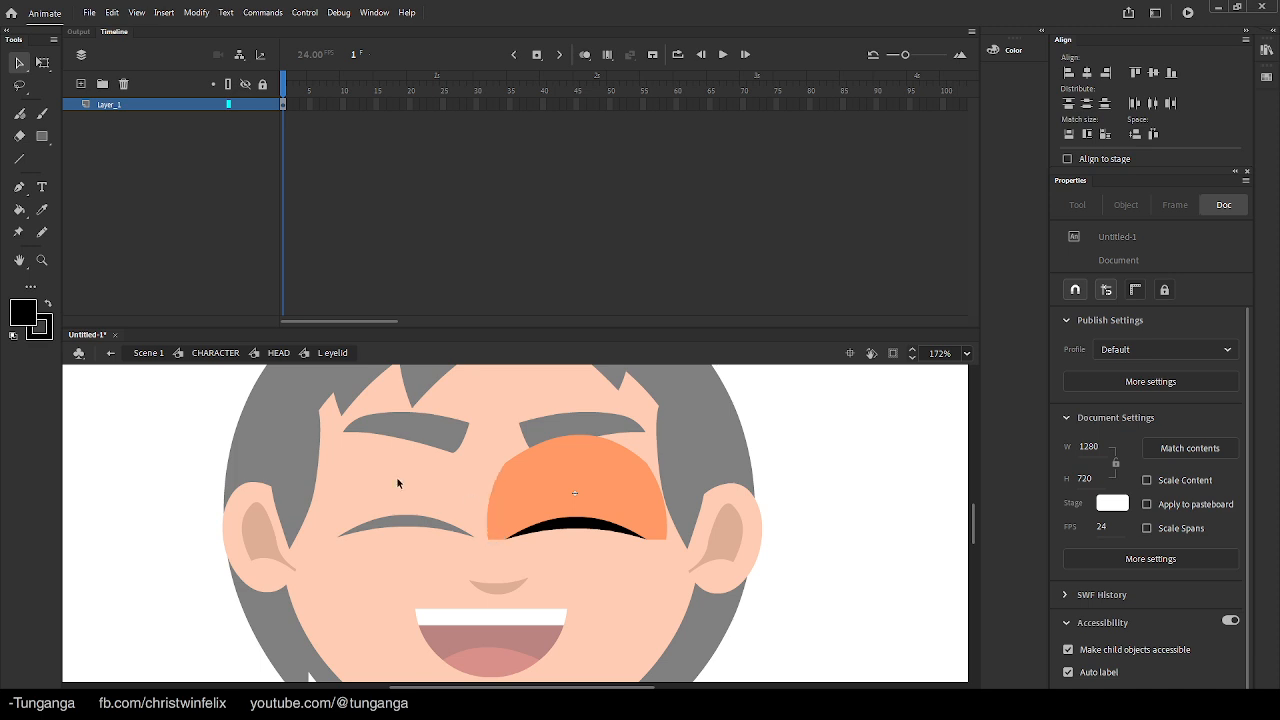
{"action": "double_click", "coordinate": [400, 484]}
Scrub and play the HEAD timeline around frames 14 to 25 to check the blink
{"action": "left_click_drag", "start_coordinate": [409, 86], "coordinate": [418, 117]}
{"action": "key", "text": "Return"}
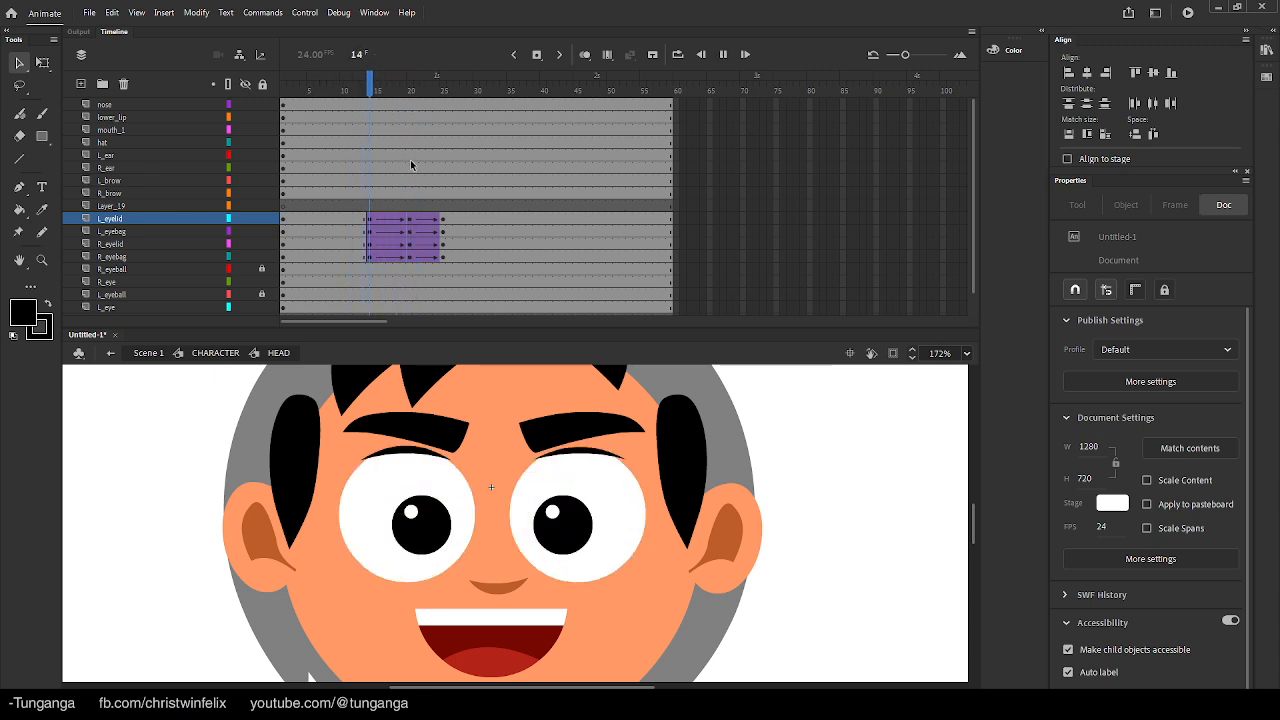
{"action": "key", "text": "Return"}
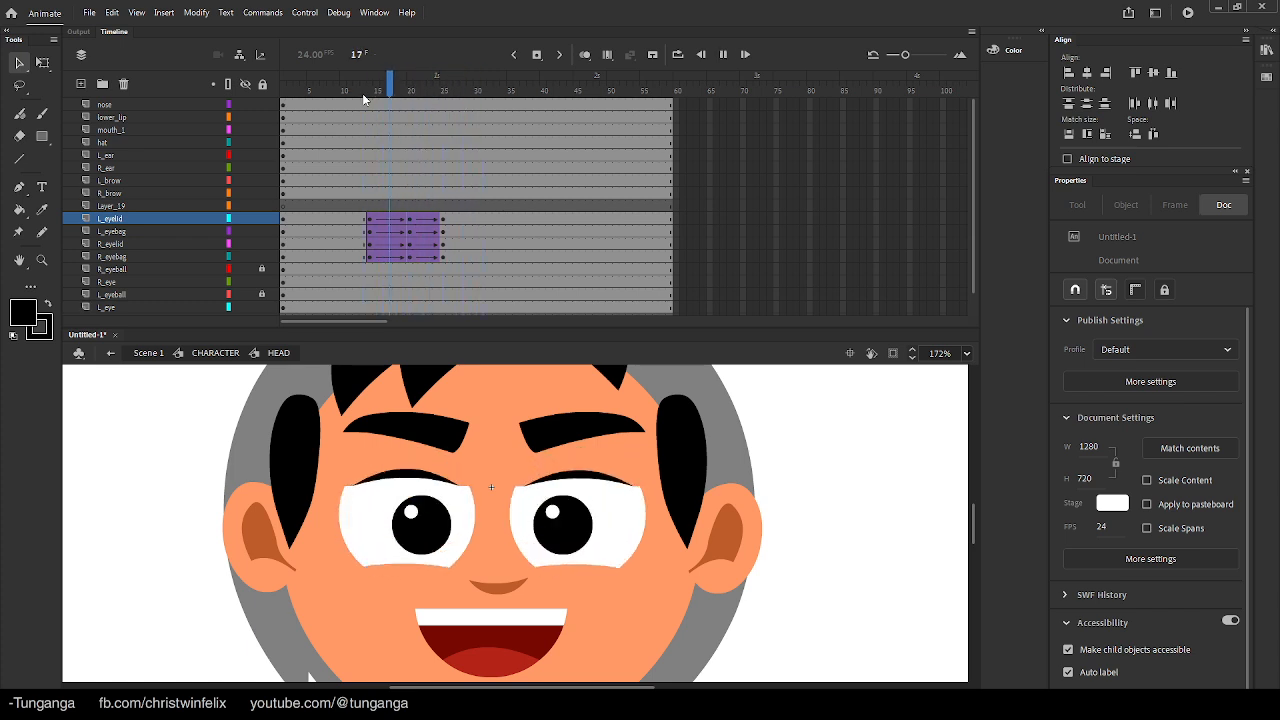
{"action": "key", "text": "Return"}
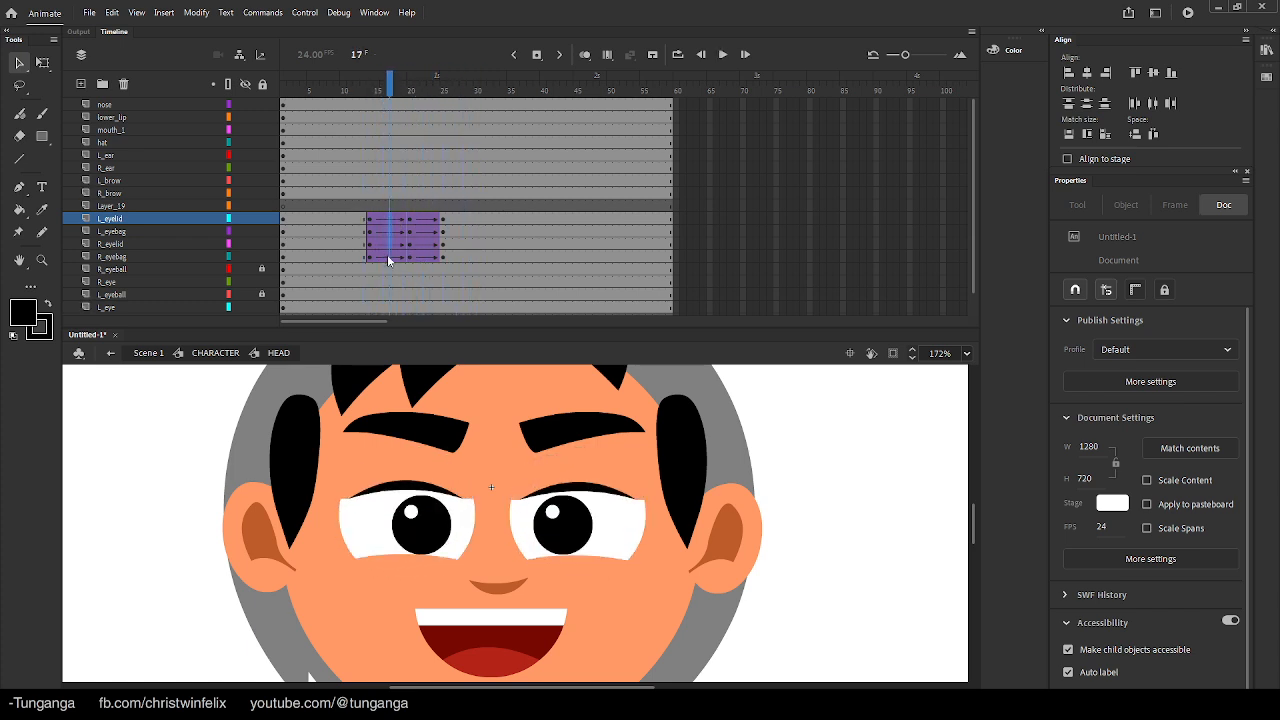
Set the easing of the blink's closing tween to Classic Ease-In -100, select its opening tween, and play back the blink
{"action": "left_click", "coordinate": [390, 256]}
{"action": "left_click_drag", "start_coordinate": [1223, 421], "coordinate": [594, 354]}
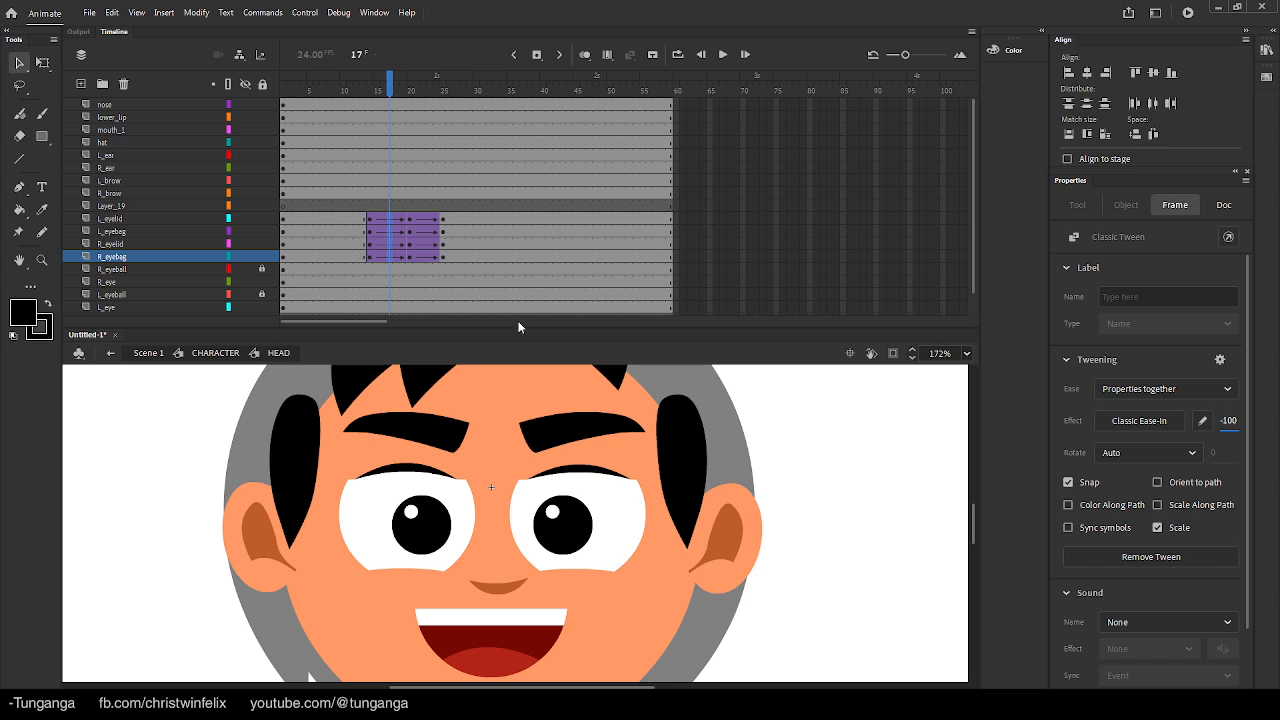
{"action": "left_click", "coordinate": [421, 258]}
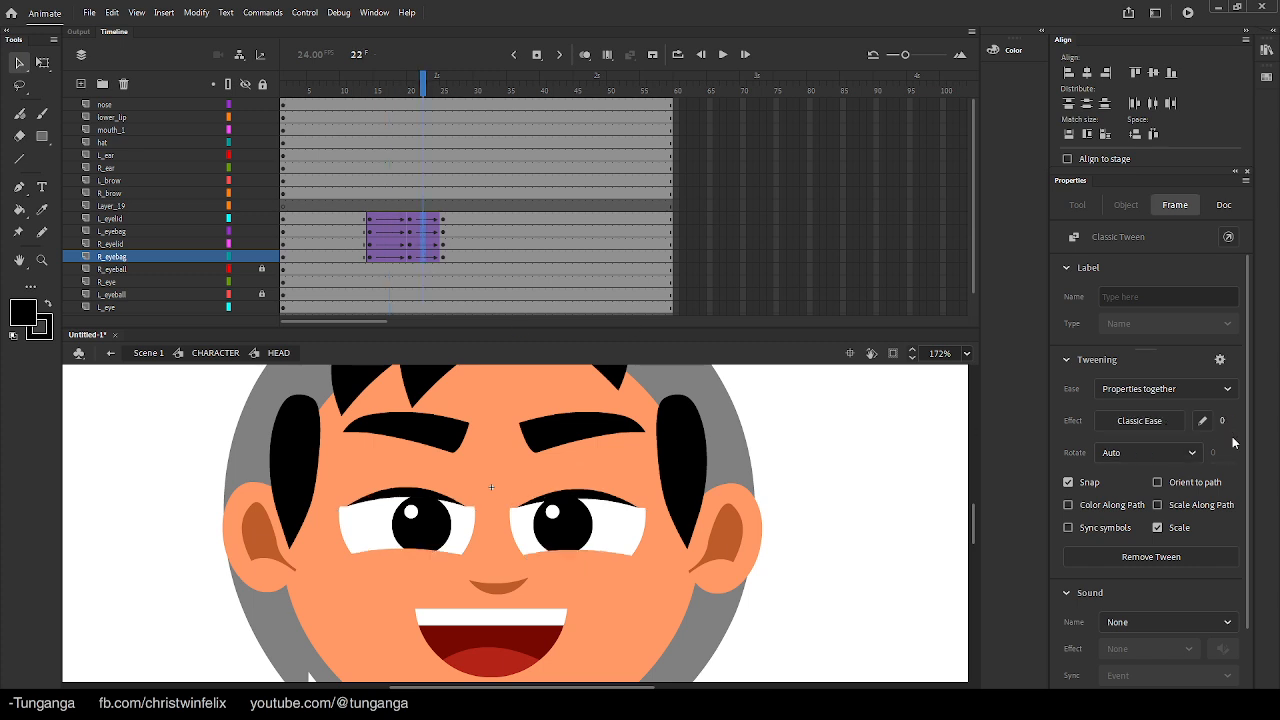
{"action": "left_click", "coordinate": [347, 90]}
{"action": "key", "text": "Return"}
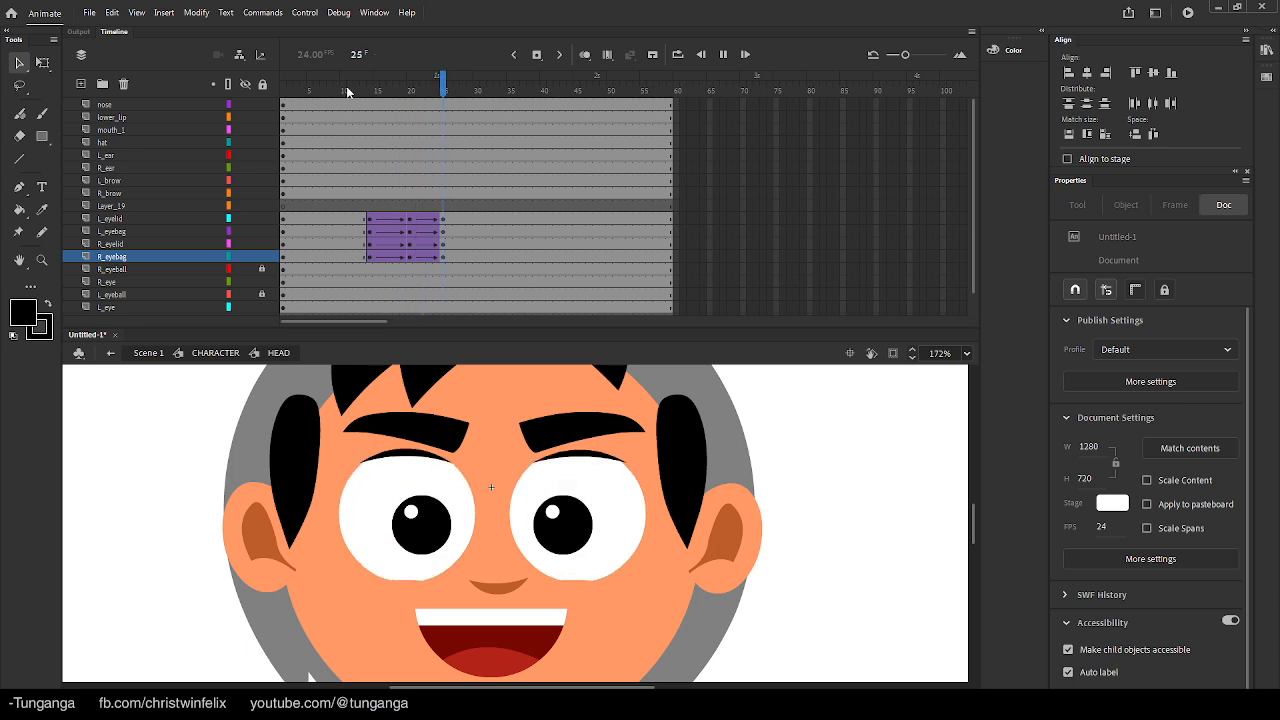
Return to the CHARACTER symbol and extend the frames of all its layers to frame 100
{"action": "double_click", "coordinate": [232, 458]}
{"action": "scroll", "coordinate": [324, 527], "scroll_direction": "down", "scroll_amount": 2}
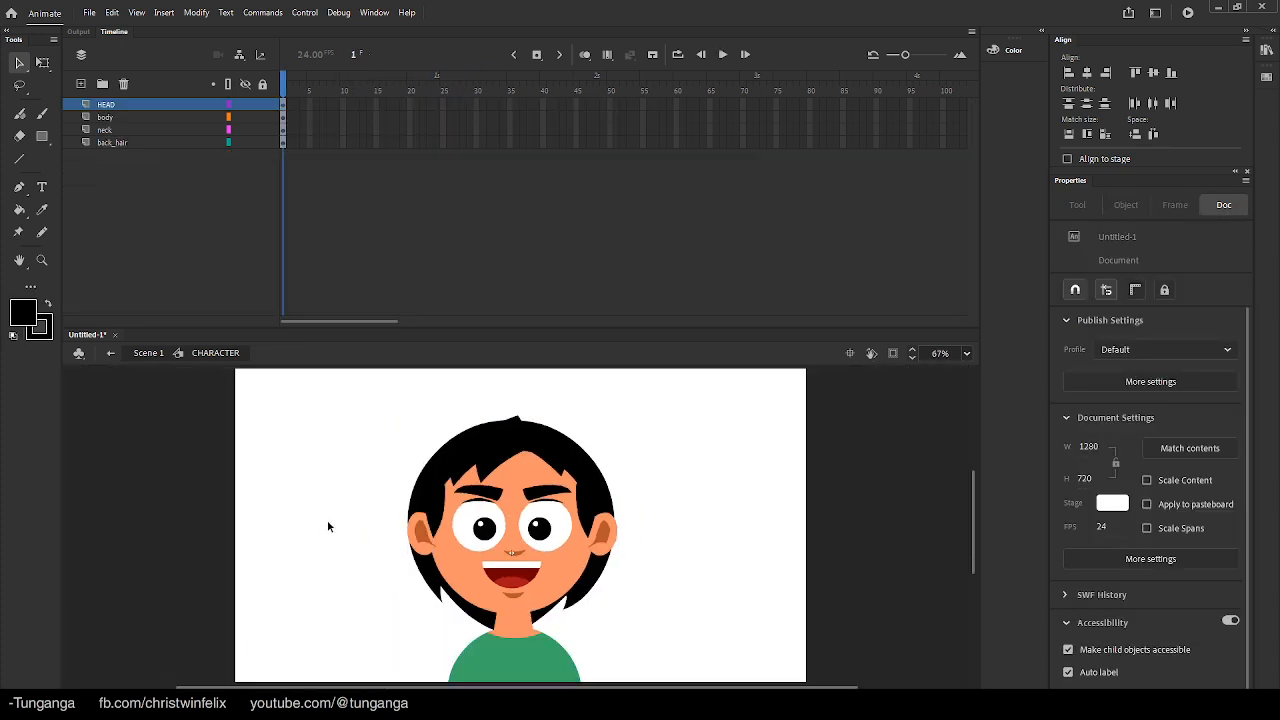
{"action": "key", "text": "F5"}
{"action": "key", "text": "F5"}
{"action": "key", "text": "F5"}
{"action": "key", "text": "F5"}
{"action": "key", "text": "F5"}
{"action": "key", "text": "F5"}
{"action": "key", "text": "F5"}
{"action": "key", "text": "F5"}
{"action": "key", "text": "F5"}
{"action": "key", "text": "F5"}
{"action": "key", "text": "F5"}
{"action": "key", "text": "F5"}
{"action": "key", "text": "F5"}
{"action": "key", "text": "F5"}
{"action": "key", "text": "F5"}
{"action": "key", "text": "F5"}
{"action": "key", "text": "F5"}
{"action": "key", "text": "F5"}
{"action": "key", "text": "F5"}
{"action": "key", "text": "F5"}
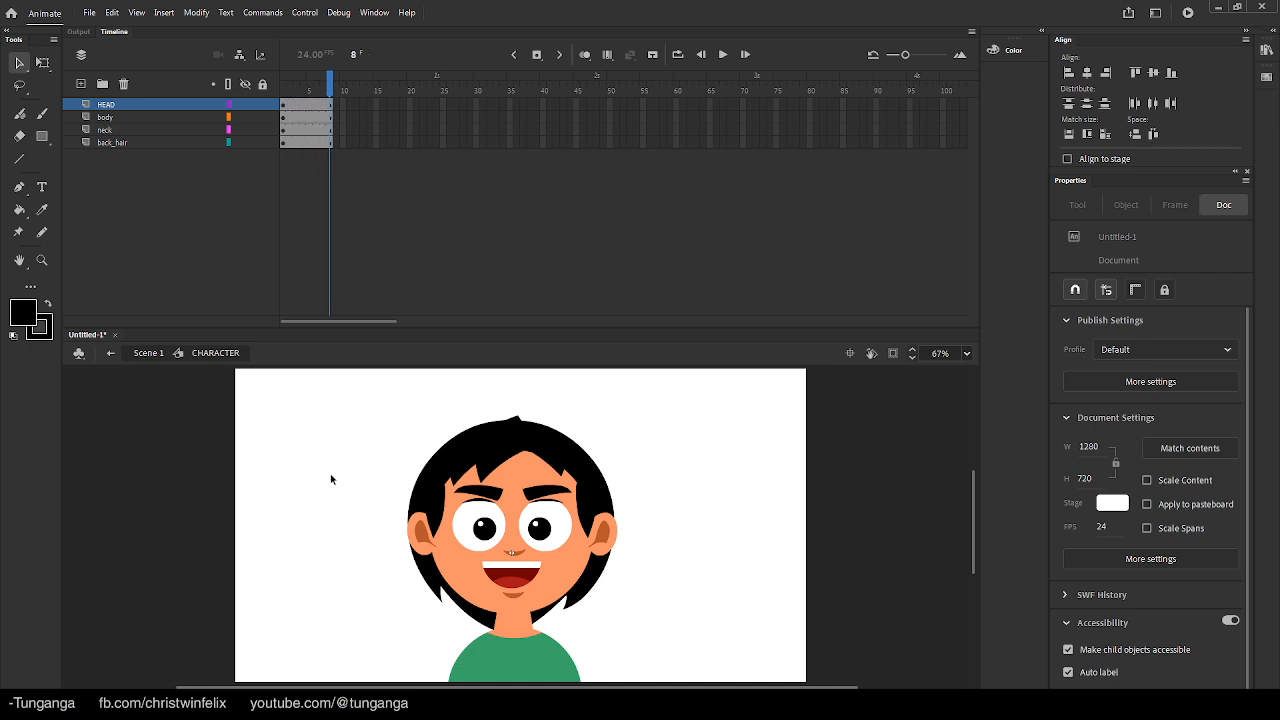
{"action": "key", "text": "F5"}
{"action": "key", "text": "F5"}
{"action": "key", "text": "F5"}
{"action": "key", "text": "F5"}
{"action": "key", "text": "F5"}
{"action": "key", "text": "F5"}
{"action": "key", "text": "F5"}
{"action": "key", "text": "F5"}
{"action": "key", "text": "F5"}
{"action": "key", "text": "F5"}
{"action": "key", "text": "F5"}
{"action": "key", "text": "F5"}
{"action": "key", "text": "F5"}
{"action": "key", "text": "F5"}
{"action": "key", "text": "F5"}
{"action": "key", "text": "F5"}
{"action": "key", "text": "F5"}
{"action": "key", "text": "F5"}
{"action": "key", "text": "F5"}
{"action": "key", "text": "F5"}
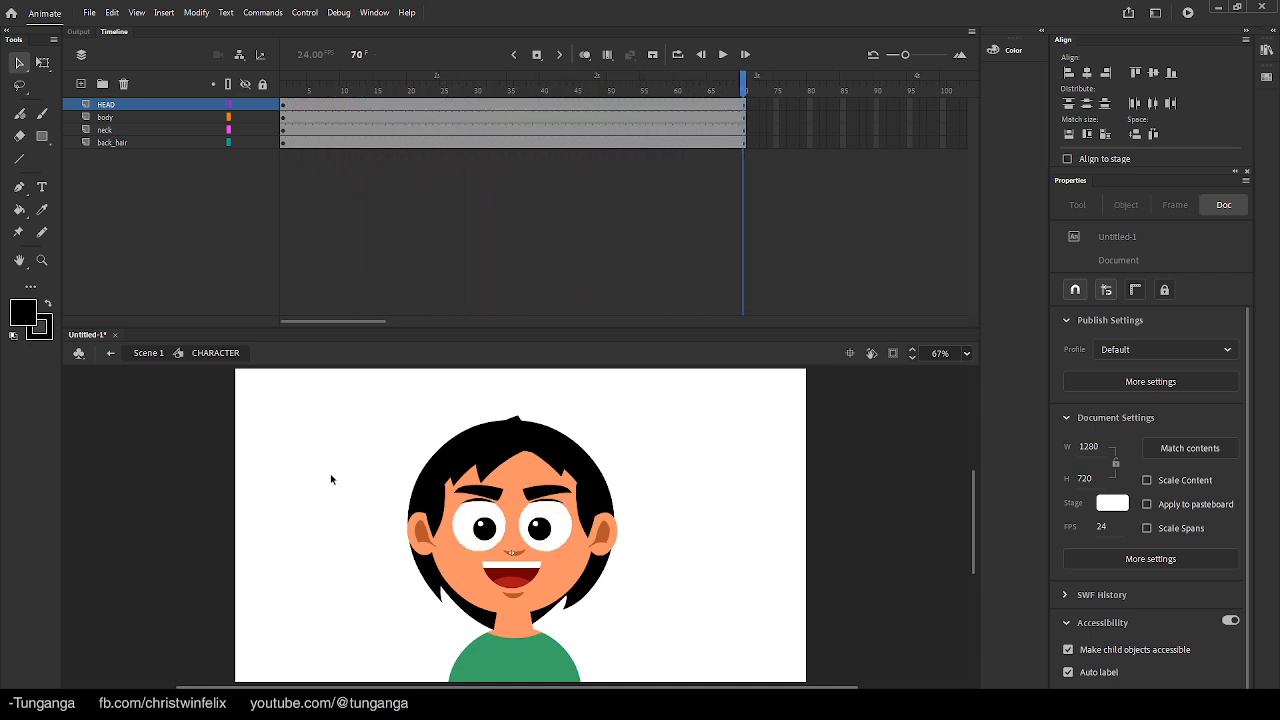
{"action": "key", "text": "F5"}
{"action": "key", "text": "F5"}
{"action": "key", "text": "F5"}
{"action": "key", "text": "F5"}
{"action": "key", "text": "F5"}
{"action": "key", "text": "F5"}
{"action": "key", "text": "F5"}
{"action": "key", "text": "F5"}
{"action": "key", "text": "F5"}
{"action": "key", "text": "F5"}
{"action": "key", "text": "F5"}
{"action": "key", "text": "F5"}
{"action": "key", "text": "F5"}
{"action": "key", "text": "F5"}
{"action": "key", "text": "F5"}
{"action": "key", "text": "F5"}
{"action": "key", "text": "F5"}
{"action": "key", "text": "F5"}
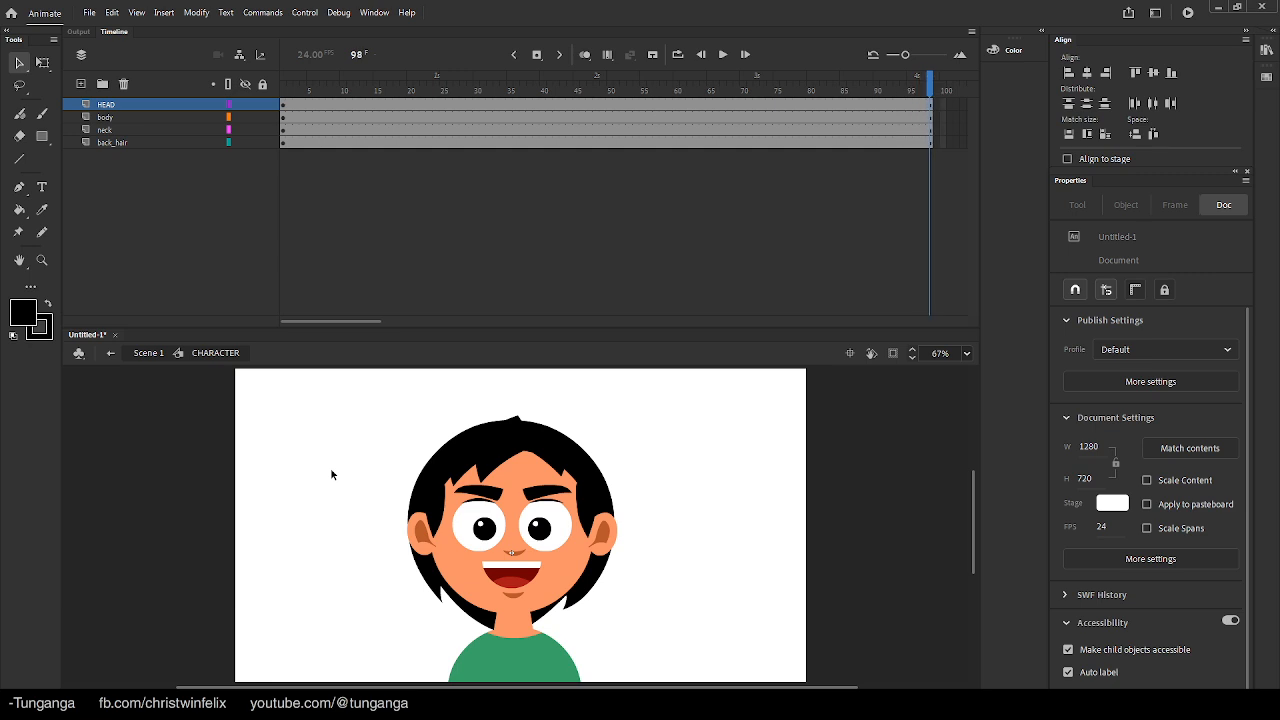
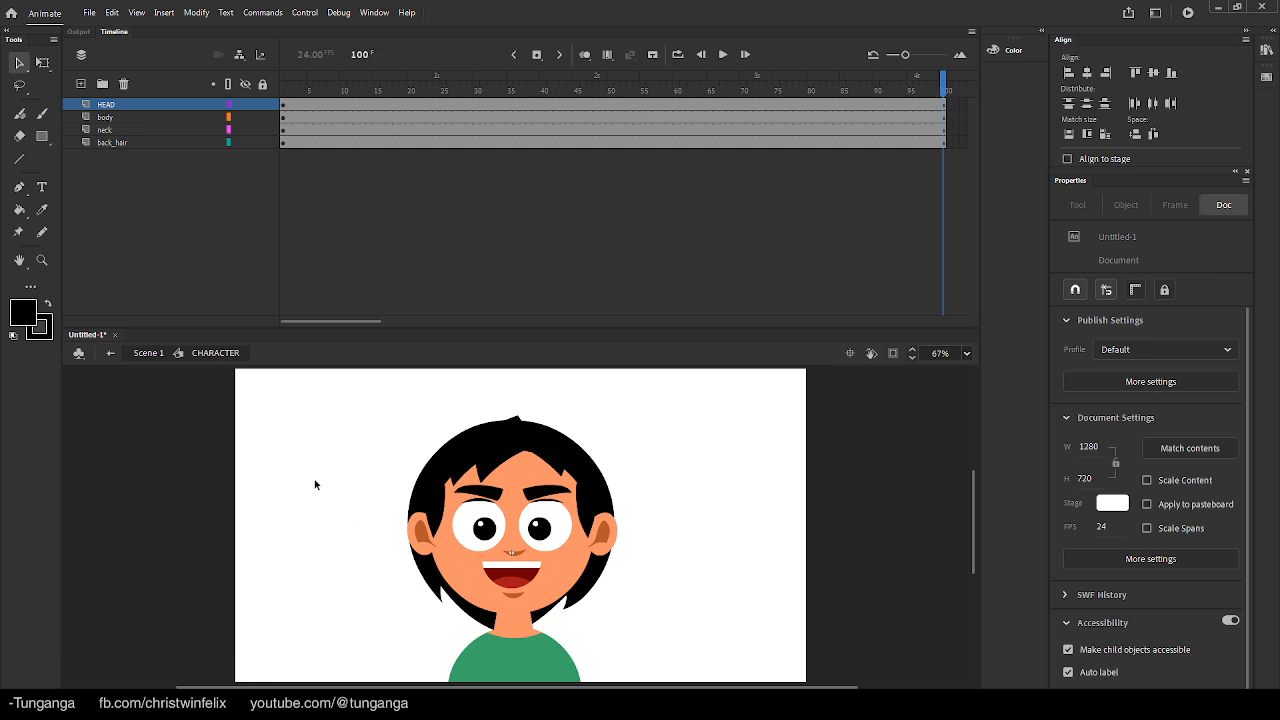
From frame 1 of CHARACTER, enter the HEAD symbol and extend the frames of all its layers past frame 125
{"action": "left_click", "coordinate": [285, 105]}
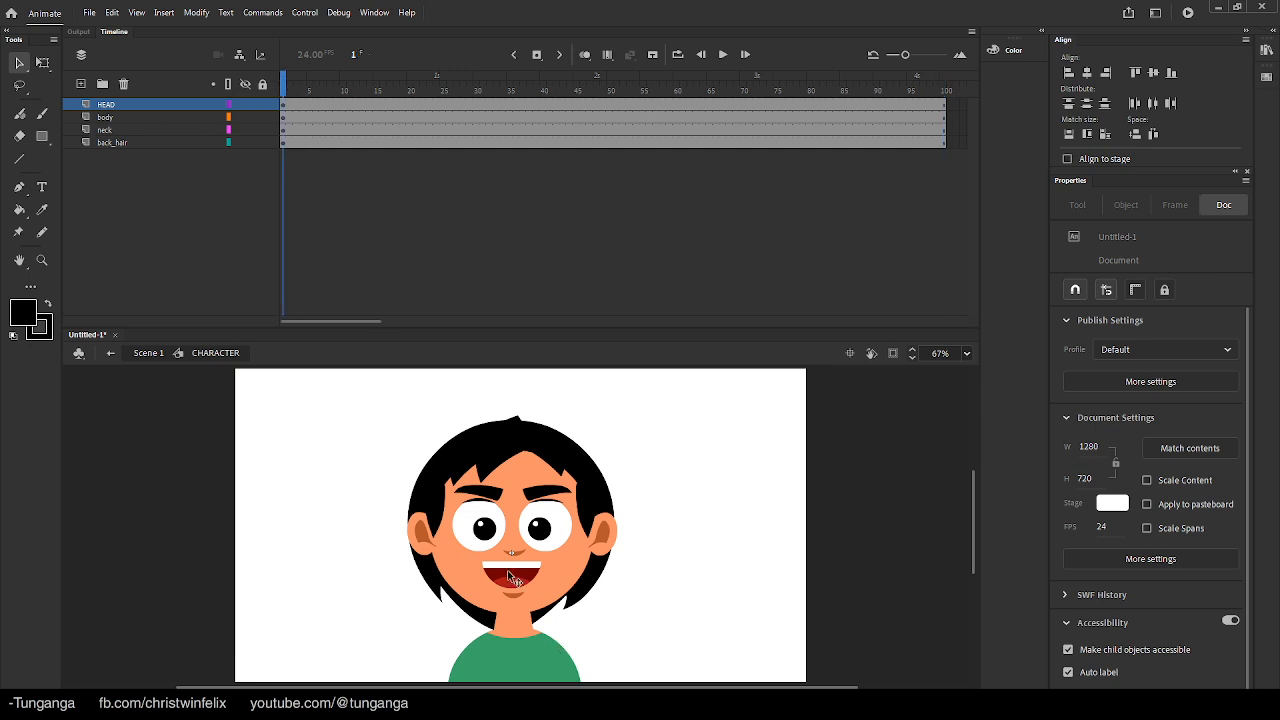
{"action": "left_click", "coordinate": [520, 592]}
{"action": "key", "text": "ctrl+equal"}
{"action": "double_click", "coordinate": [533, 561]}
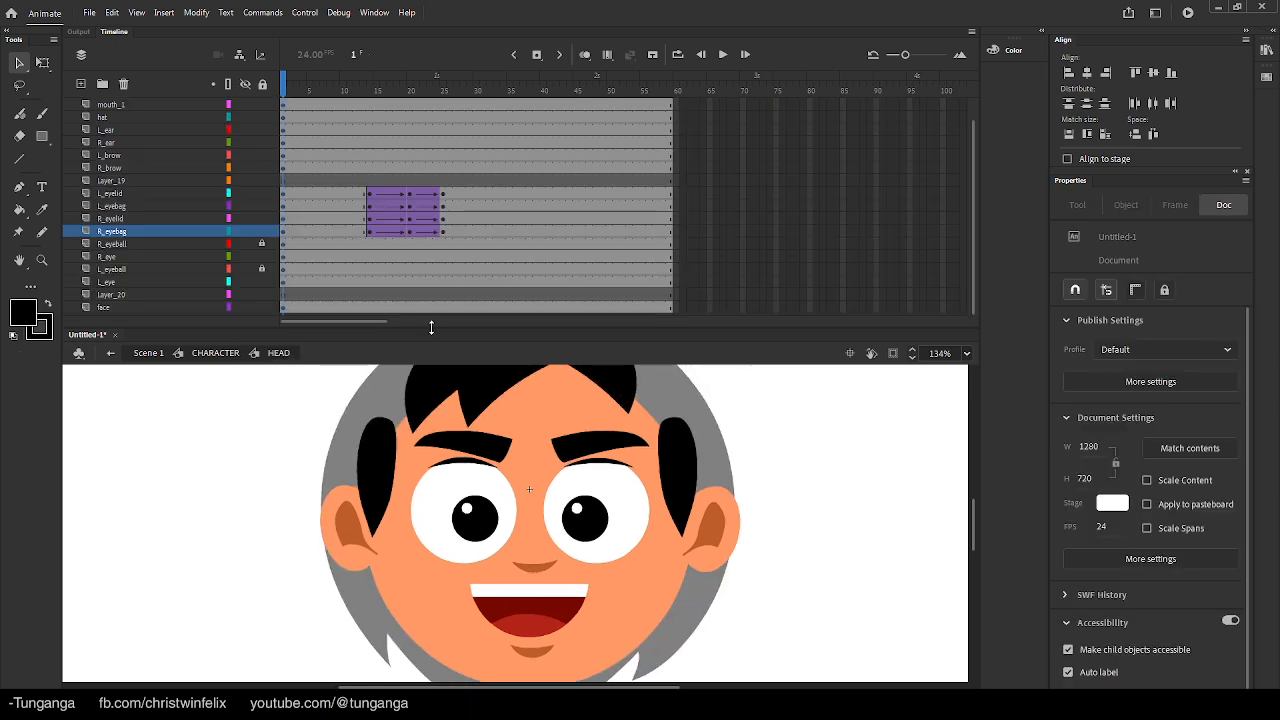
{"action": "key", "text": "F5"}
{"action": "key", "text": "F5"}
{"action": "key", "text": "F5"}
{"action": "key", "text": "F5"}
{"action": "key", "text": "F5"}
{"action": "key", "text": "F5"}
{"action": "key", "text": "F5"}
{"action": "key", "text": "F5"}
{"action": "key", "text": "F5"}
{"action": "key", "text": "F5"}
{"action": "key", "text": "F5"}
{"action": "key", "text": "F5"}
{"action": "key", "text": "F5"}
{"action": "key", "text": "F5"}
{"action": "key", "text": "F5"}
{"action": "key", "text": "F5"}
{"action": "key", "text": "F5"}
{"action": "key", "text": "F5"}
{"action": "key", "text": "F5"}
{"action": "key", "text": "F5"}
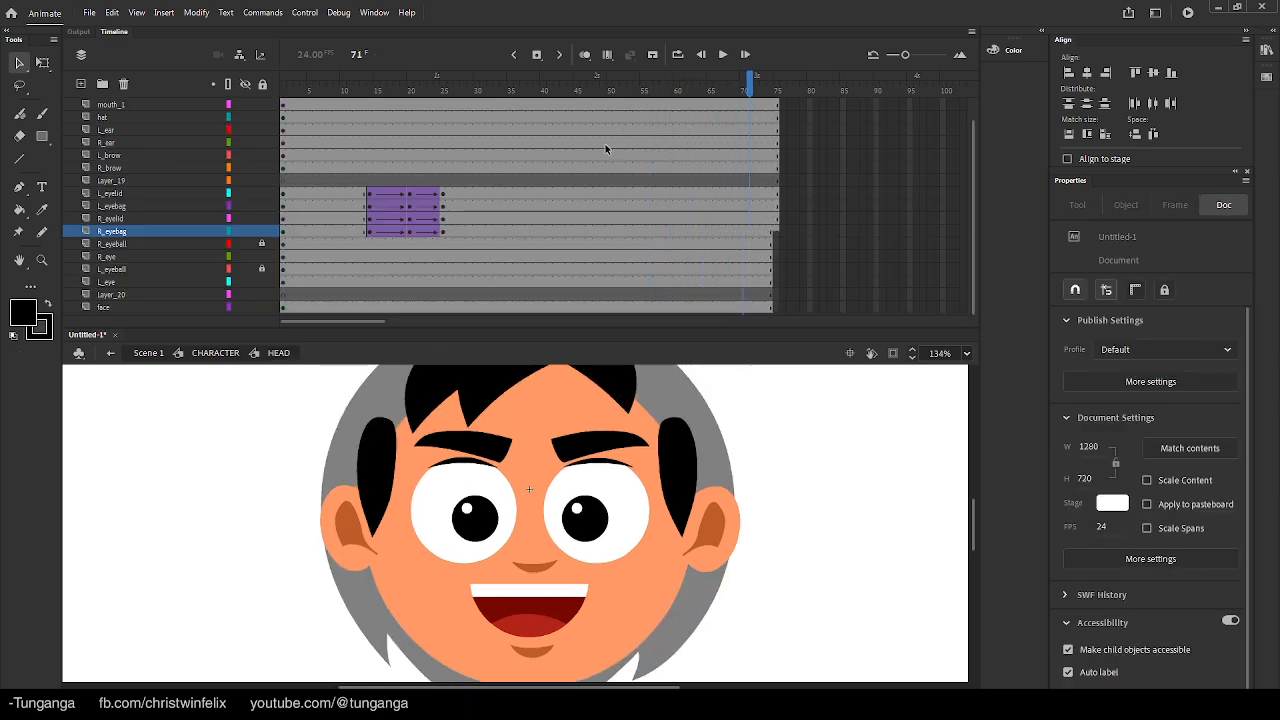
{"action": "key", "text": "F5"}
{"action": "key", "text": "F5"}
{"action": "key", "text": "F5"}
{"action": "key", "text": "F5"}
{"action": "key", "text": "F5"}
{"action": "key", "text": "F5"}
{"action": "key", "text": "F5"}
{"action": "key", "text": "F5"}
{"action": "key", "text": "F5"}
{"action": "key", "text": "F5"}
{"action": "key", "text": "F5"}
{"action": "key", "text": "F5"}
{"action": "key", "text": "F5"}
{"action": "key", "text": "F5"}
{"action": "key", "text": "F5"}
{"action": "key", "text": "F5"}
{"action": "key", "text": "F5"}
{"action": "key", "text": "F5"}
{"action": "key", "text": "F5"}
{"action": "key", "text": "F5"}
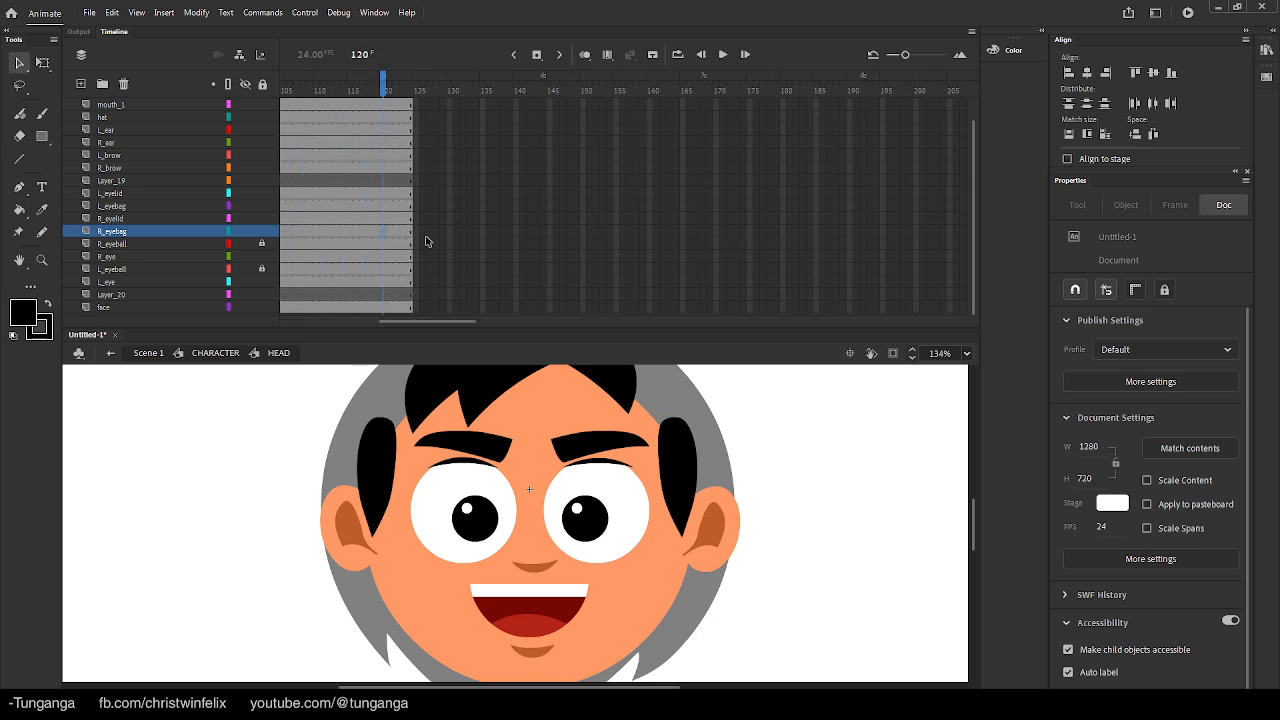
{"action": "key", "text": "F5"}
{"action": "key", "text": "F5"}
{"action": "key", "text": "F5"}
{"action": "left_click_drag", "start_coordinate": [428, 320], "coordinate": [271, 320]}
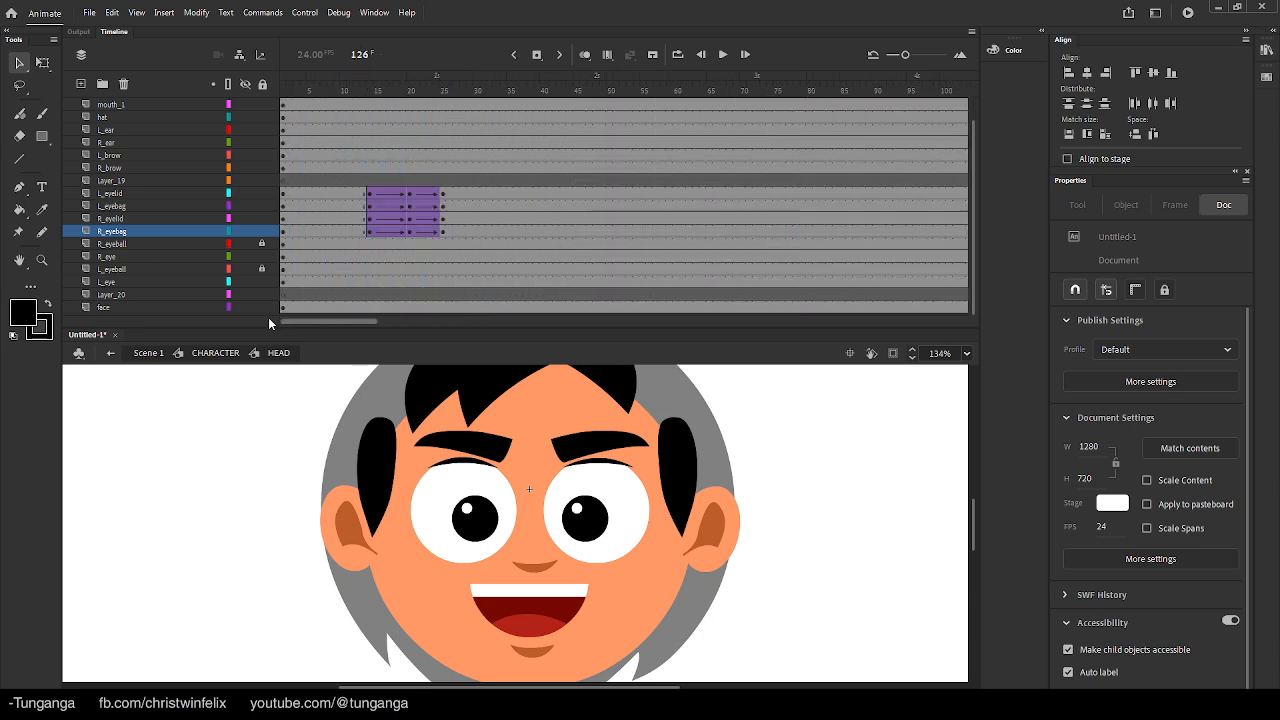
Move the blink keyframes of the eyelid and eyebag layers so they run from frame 28 to frame 39
{"action": "left_click", "coordinate": [410, 92]}
{"action": "left_click_drag", "start_coordinate": [376, 92], "coordinate": [543, 125]}
{"action": "scroll", "coordinate": [542, 180], "scroll_direction": "up", "scroll_amount": 1}
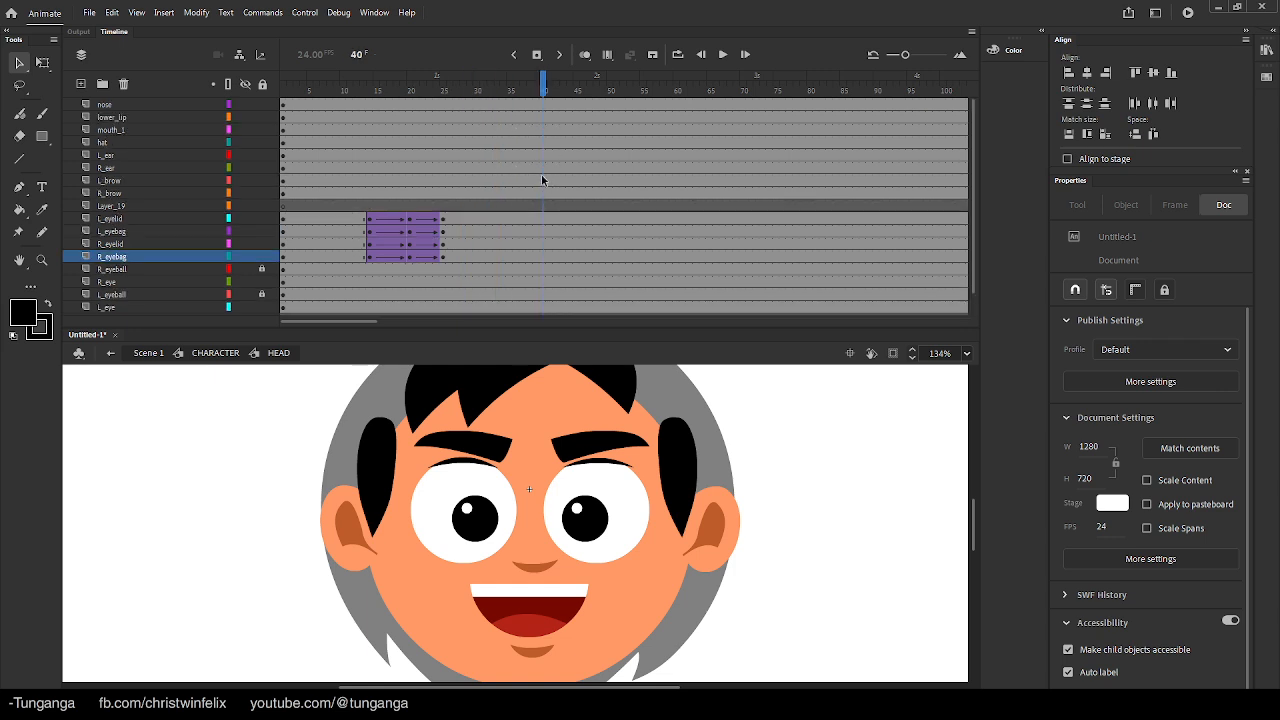
{"action": "left_click_drag", "start_coordinate": [312, 91], "coordinate": [349, 93]}
{"action": "left_click_drag", "start_coordinate": [370, 218], "coordinate": [577, 243]}
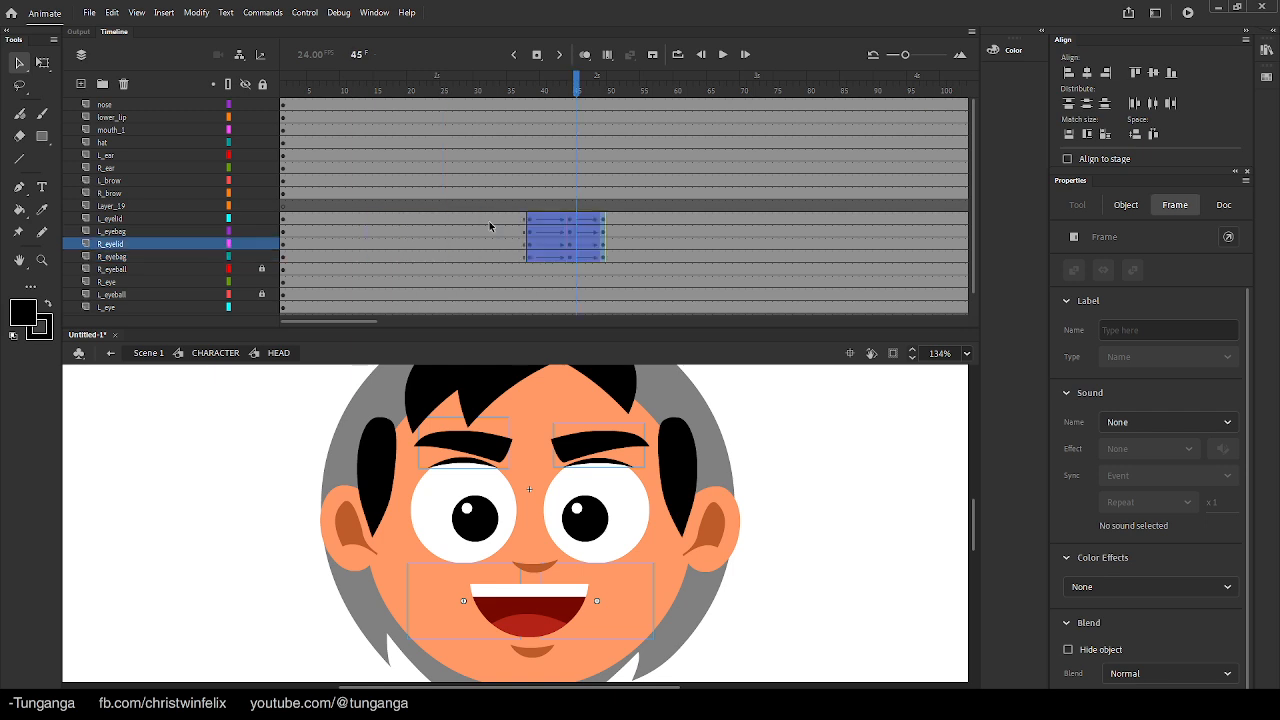
{"action": "left_click_drag", "start_coordinate": [340, 88], "coordinate": [451, 155]}
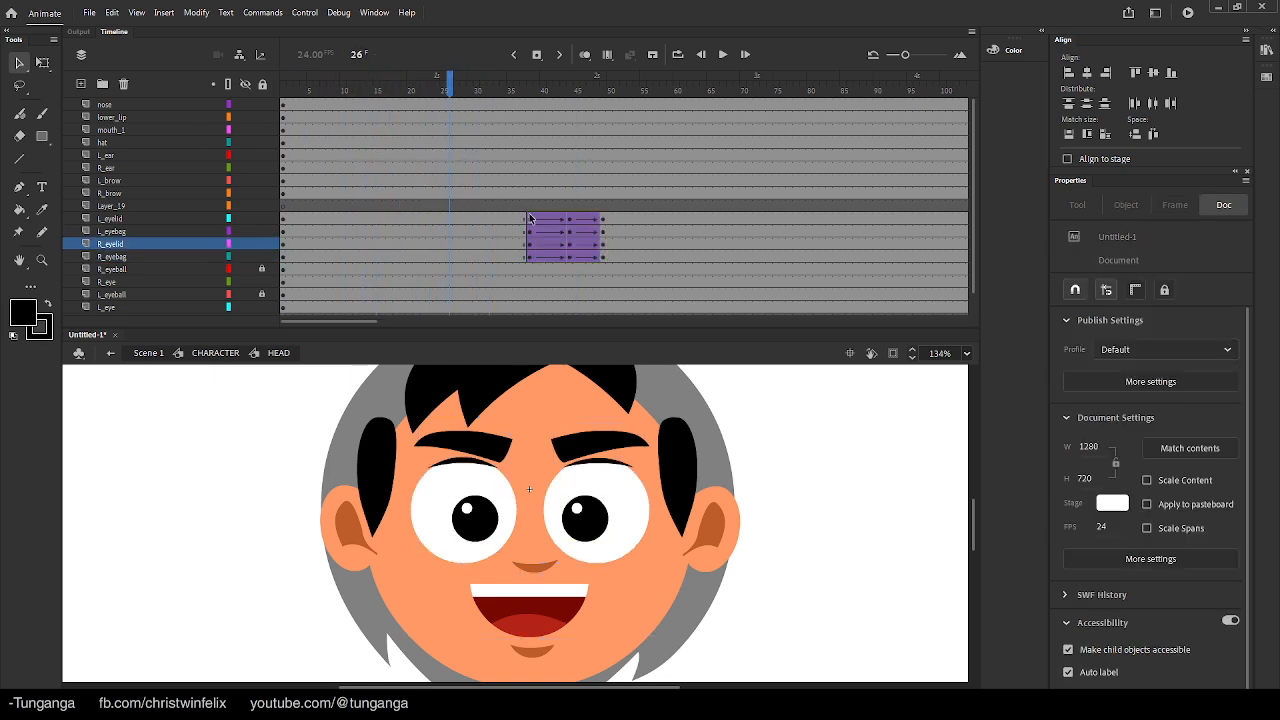
{"action": "left_click_drag", "start_coordinate": [528, 220], "coordinate": [505, 249]}
{"action": "left_click", "coordinate": [465, 92]}
{"action": "left_click_drag", "start_coordinate": [465, 95], "coordinate": [185, 120]}
Draw a thin smile-shaped outline beside the head with a straight line and a downward-curved line, and fill it with black
{"action": "left_click", "coordinate": [220, 489]}
{"action": "key", "text": "n"}
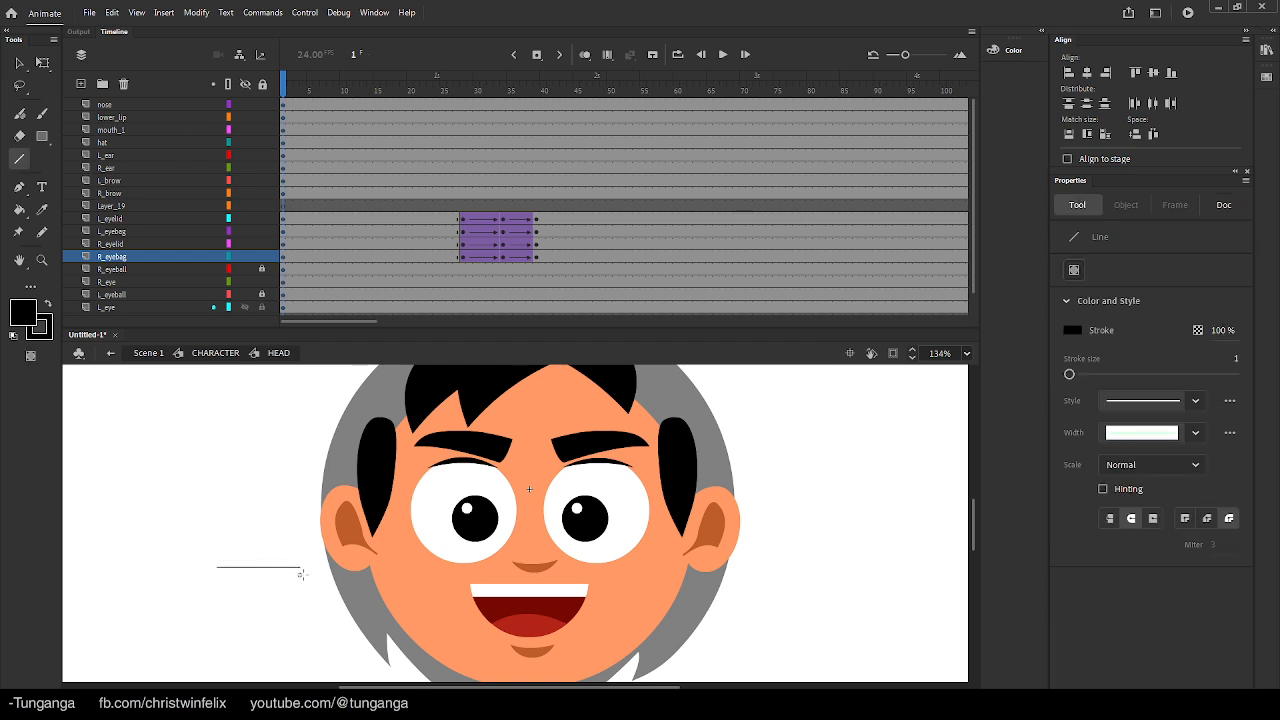
{"action": "key", "text": "v"}
{"action": "mouse_move", "coordinate": [280, 568]}
{"action": "left_mouse_down"}
{"action": "mouse_move", "coordinate": [285, 590]}
{"action": "mouse_move", "coordinate": [320, 568]}
{"action": "left_mouse_up"}
{"action": "key", "text": "n"}
{"action": "key", "text": "v"}
{"action": "key", "text": "k"}
{"action": "left_click", "coordinate": [274, 575]}
{"action": "key", "text": "v"}
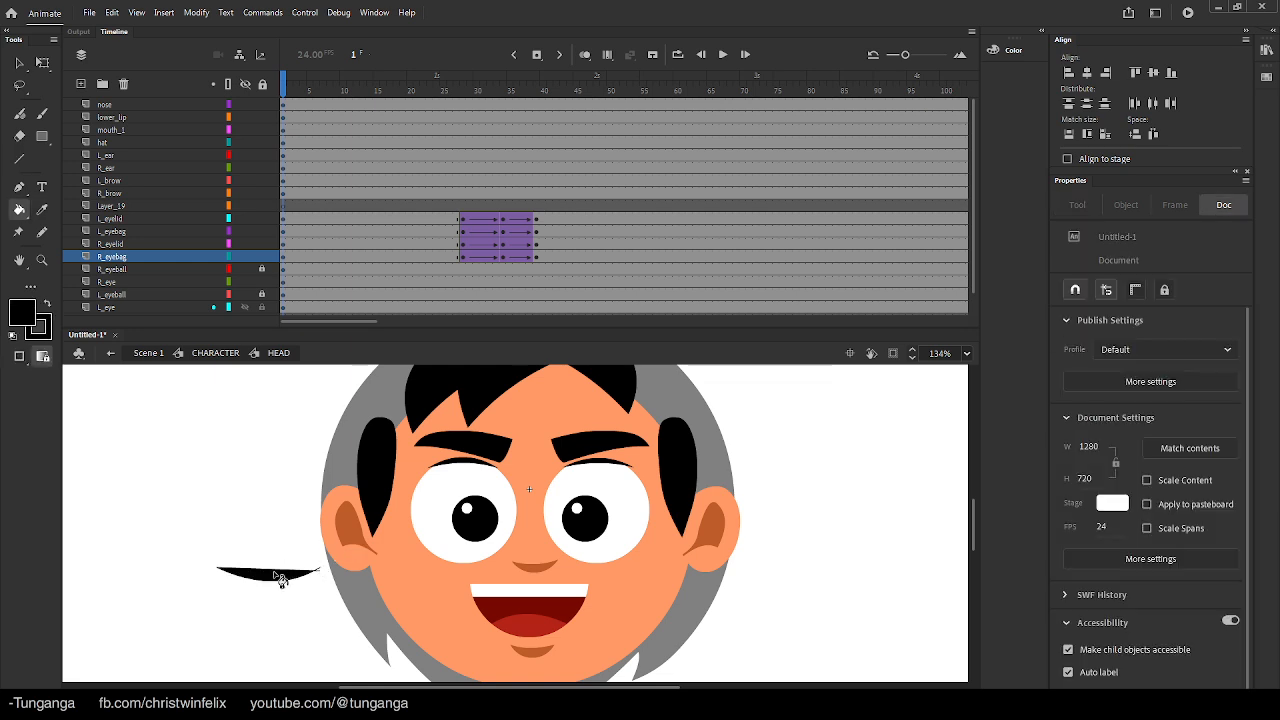
Delete the outline stroke of the black smile shape and bend its upper edge slightly downward
{"action": "double_click", "coordinate": [276, 570]}
{"action": "key", "text": "Delete"}
{"action": "key", "text": "ctrl+="}
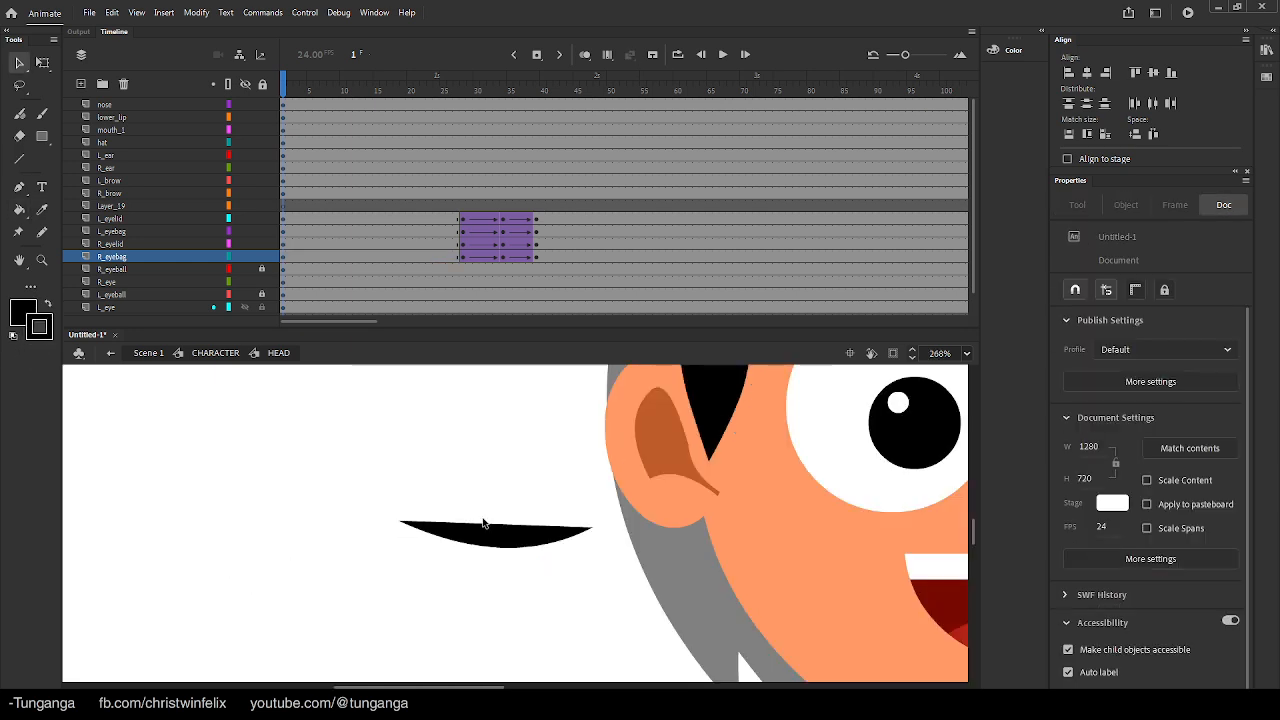
{"action": "left_click_drag", "start_coordinate": [499, 525], "coordinate": [498, 534]}
Convert the black smile shape into a graphic symbol named mouth 2
{"action": "left_click", "coordinate": [503, 546]}
{"action": "key", "text": "F8"}
{"action": "type", "text": "mou"}
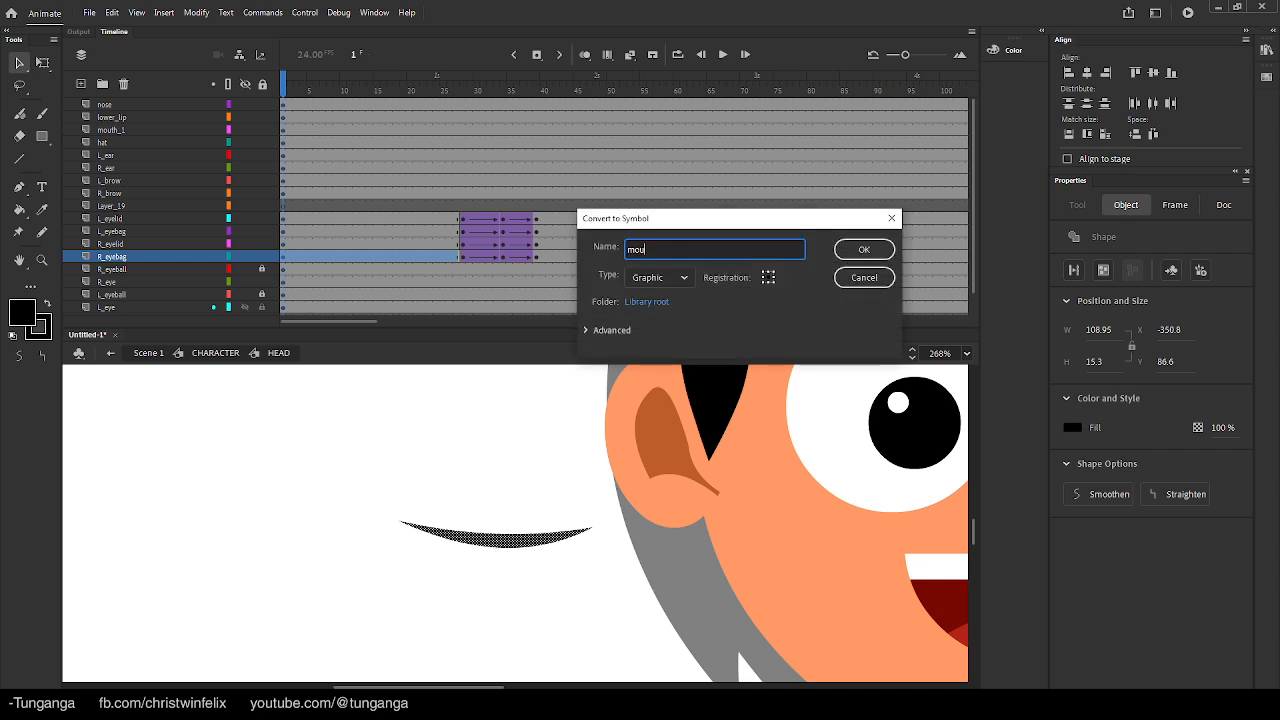
{"action": "key", "text": "Return"}
Move the mouth 2 symbol onto a new layer above mouth_1 and center it over the open mouth
{"action": "key", "text": "ctrl+minus"}
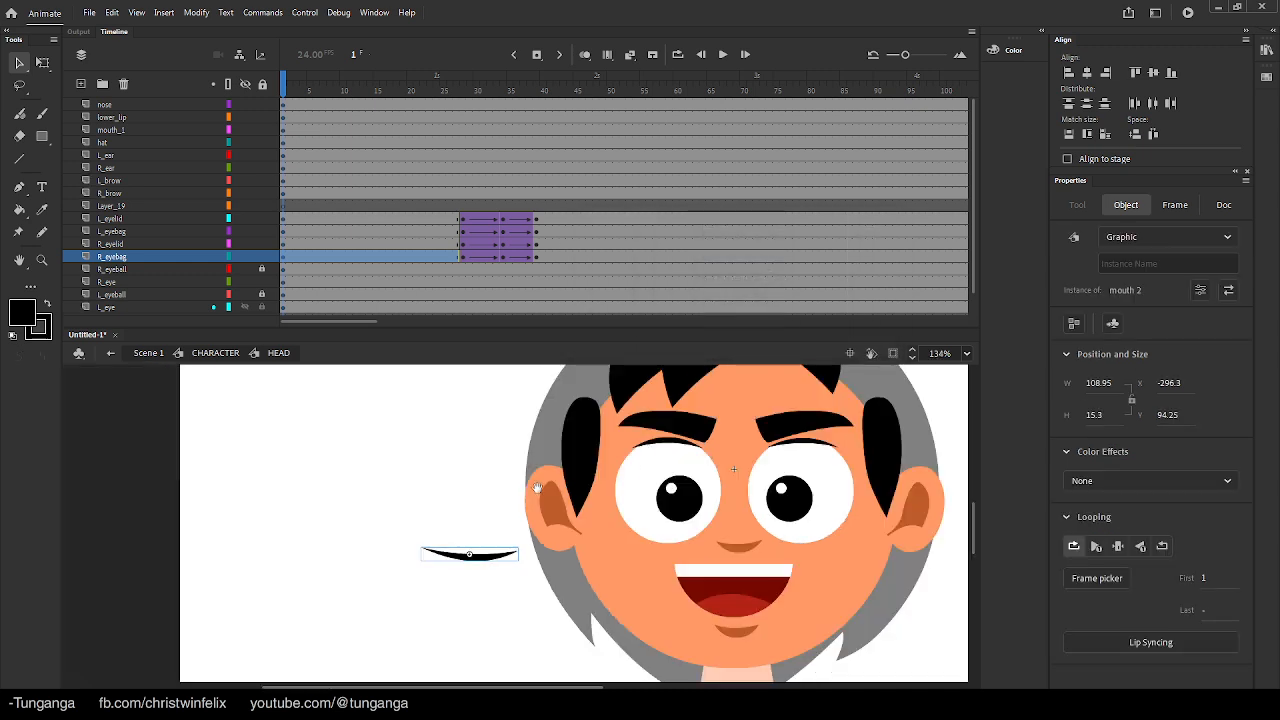
{"action": "left_click_drag", "start_coordinate": [671, 602], "coordinate": [537, 591]}
{"action": "key", "text": "ctrl+x"}
{"action": "left_click", "coordinate": [592, 573]}
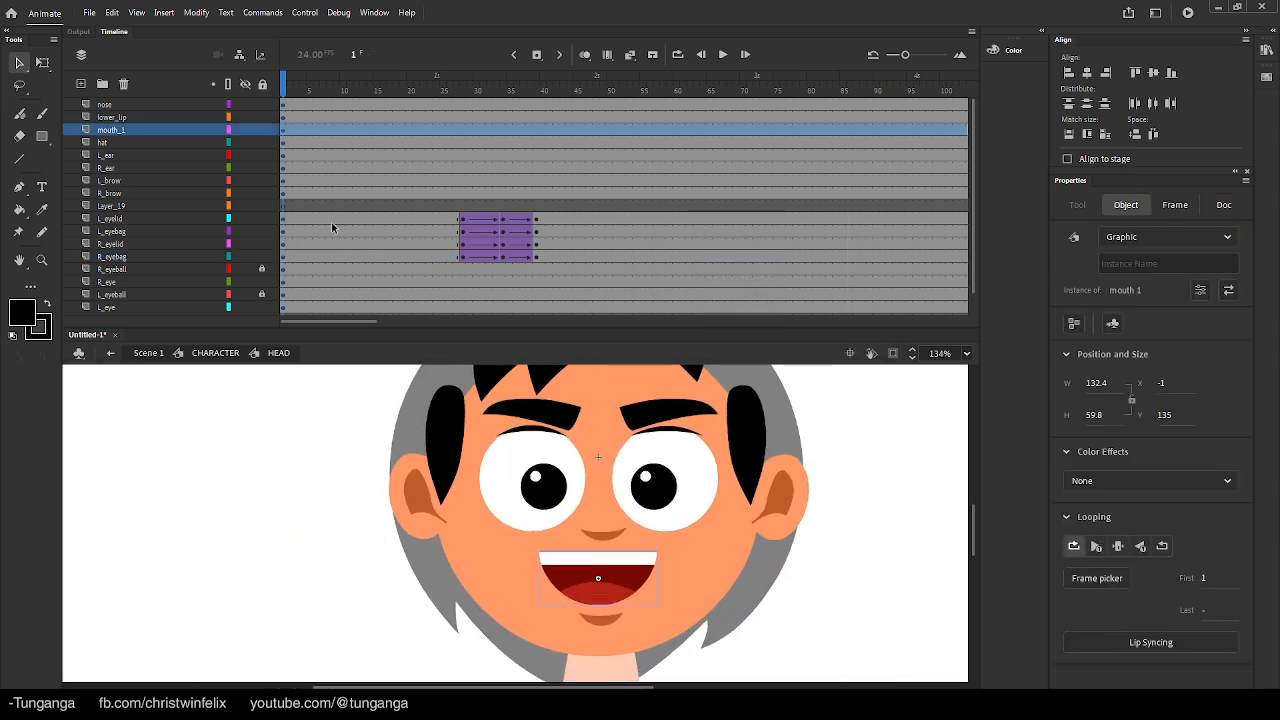
{"action": "left_click", "coordinate": [80, 85]}
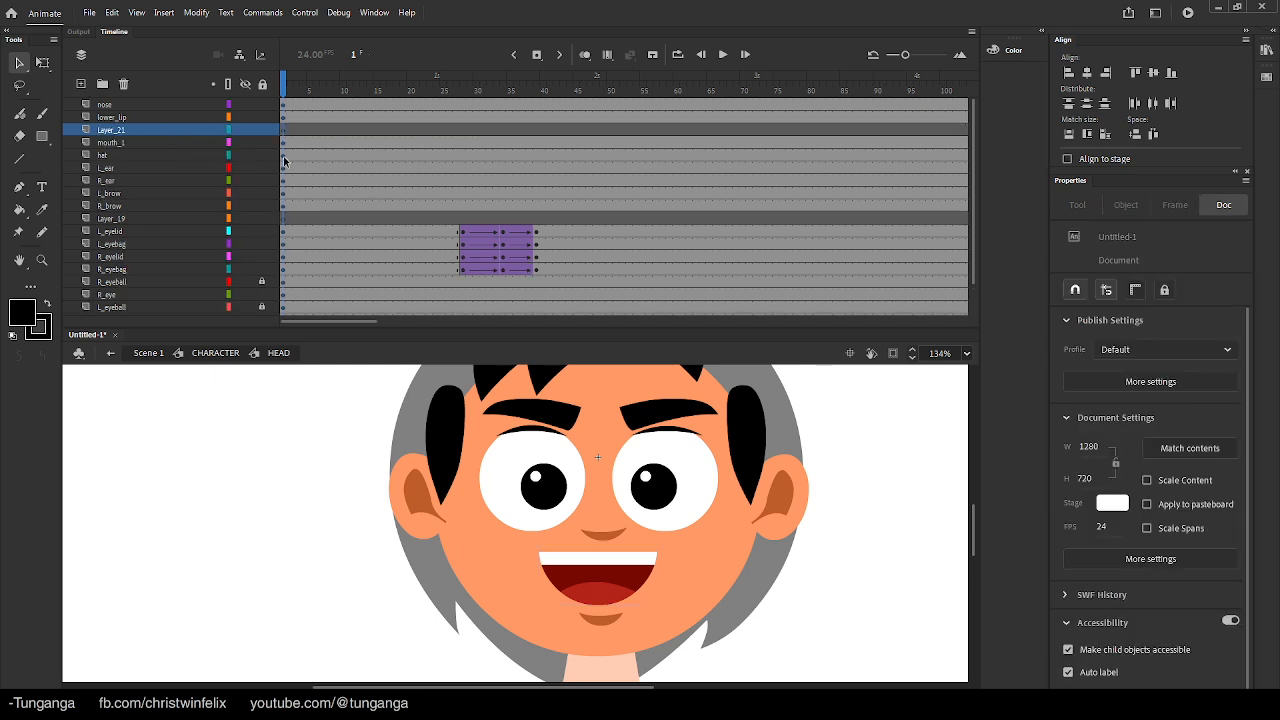
{"action": "key", "text": "ctrl+v"}
{"action": "left_click_drag", "start_coordinate": [530, 536], "coordinate": [604, 579]}
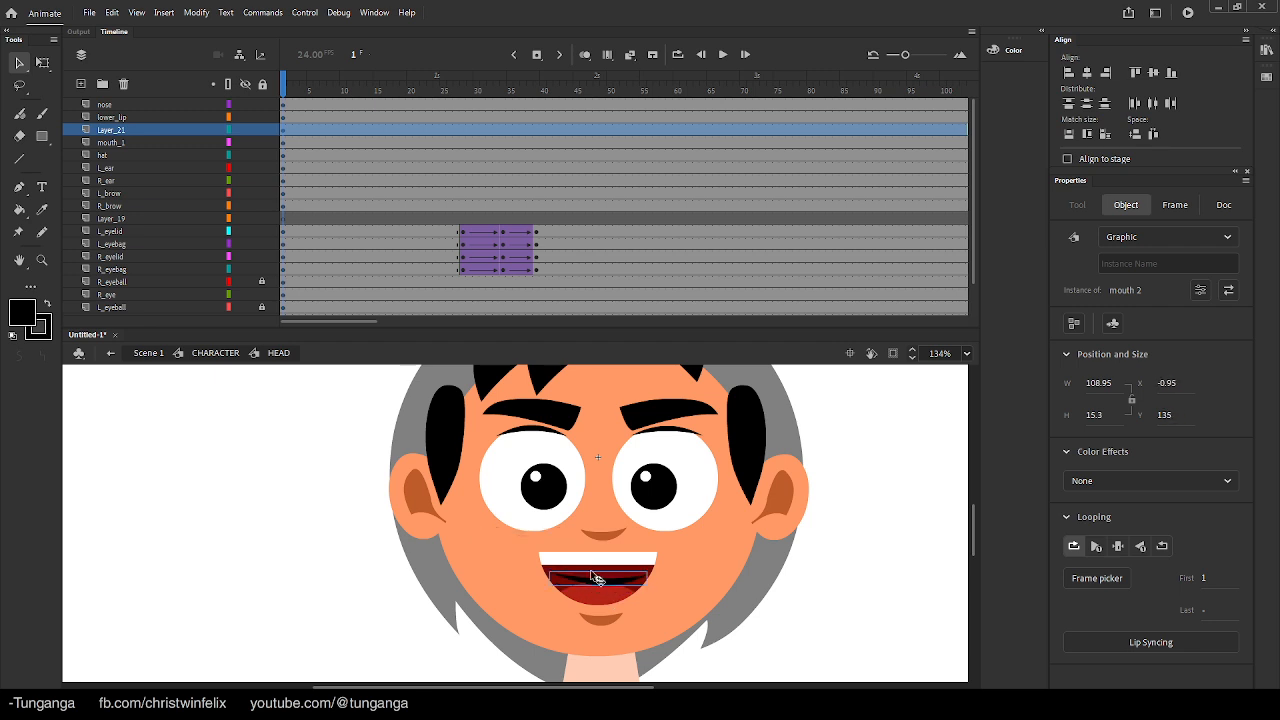
Add keyframes at frame 34 on Layer_21 and mouth_1
{"action": "left_click", "coordinate": [501, 128]}
{"action": "key", "text": "F6"}
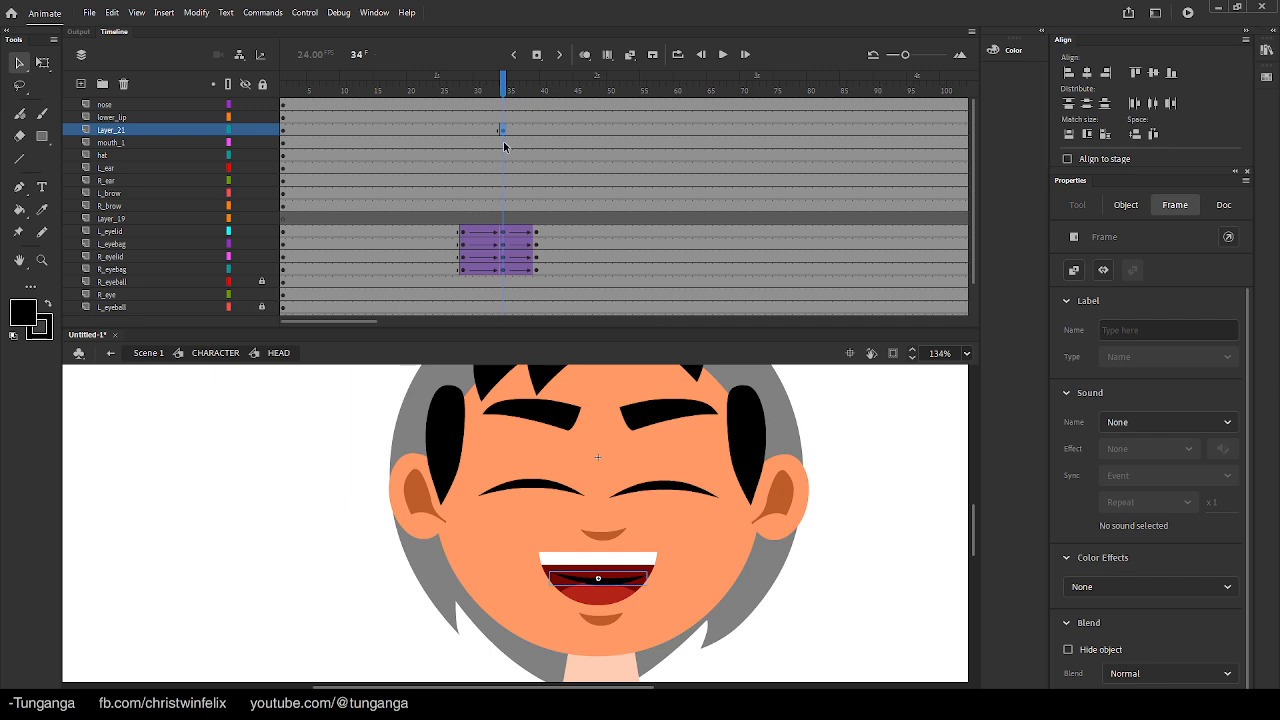
{"action": "left_click", "coordinate": [503, 141]}
{"action": "key", "text": "F6"}
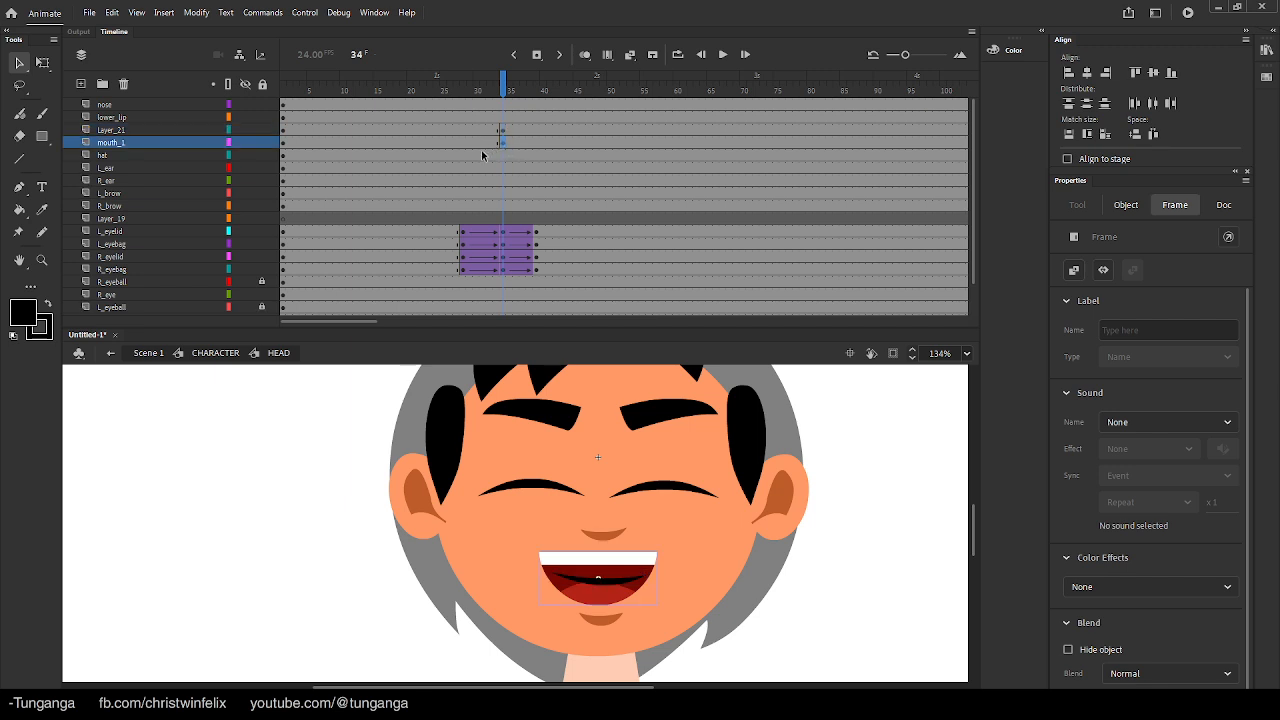
Insert a blank keyframe at frame 35 on Layer_21 and delete the open mouth from the mouth_1 frames before 34
{"action": "left_click", "coordinate": [511, 130]}
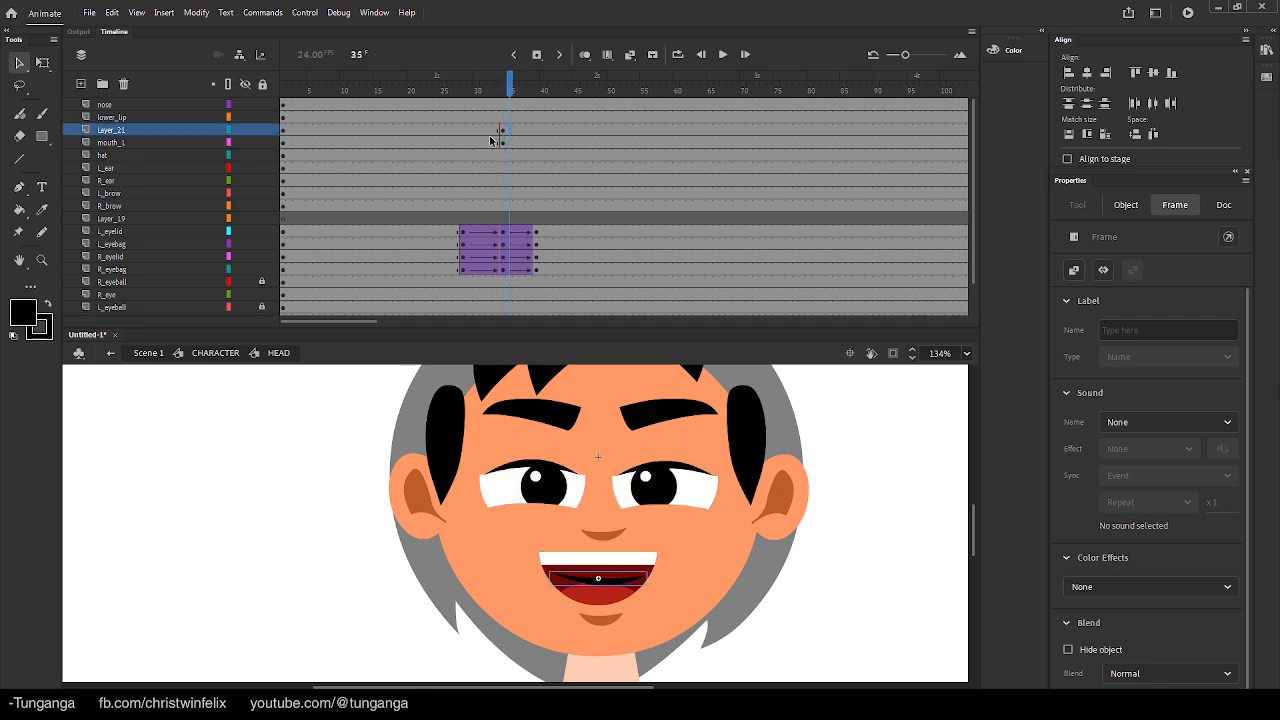
{"action": "key", "text": "F7"}
{"action": "left_click", "coordinate": [488, 143]}
{"action": "key", "text": "Delete"}
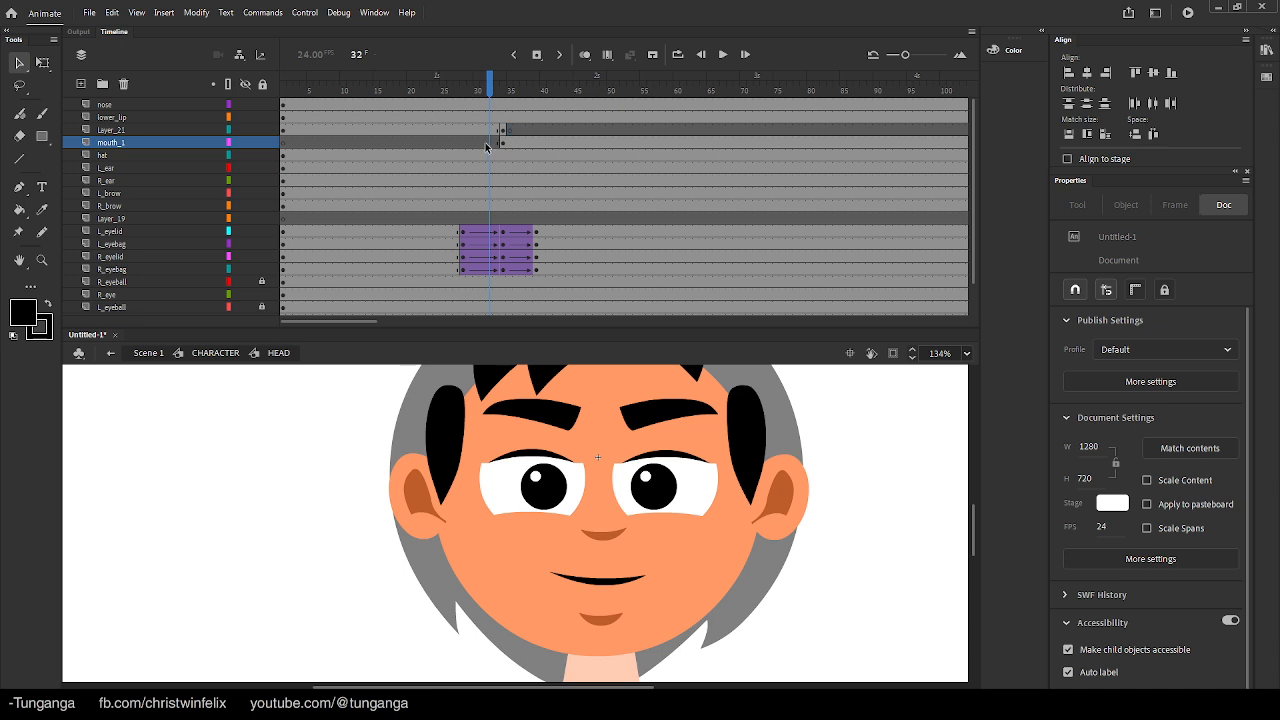
{"action": "left_click_drag", "start_coordinate": [493, 91], "coordinate": [524, 122]}
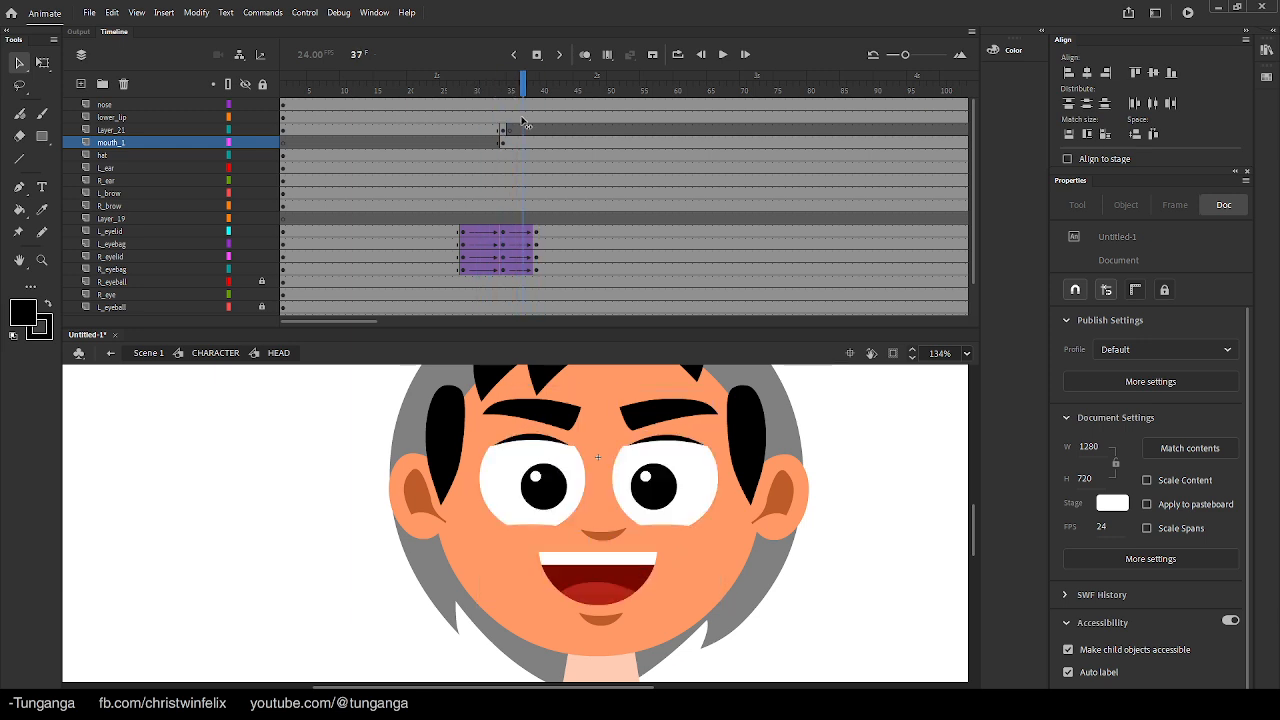
Move the lower_lip layer beneath mouth_1 and add keyframes to it at frames 34 and 39
{"action": "left_click", "coordinate": [597, 618]}
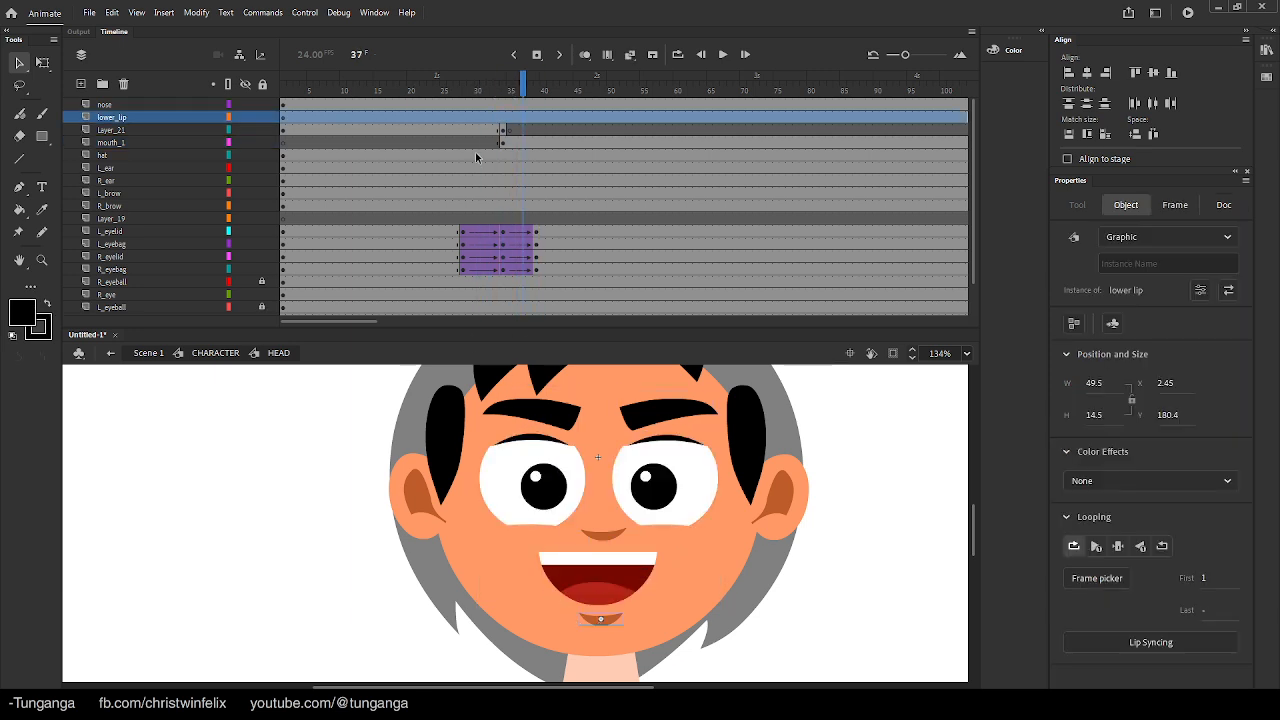
{"action": "left_click_drag", "start_coordinate": [198, 120], "coordinate": [188, 144]}
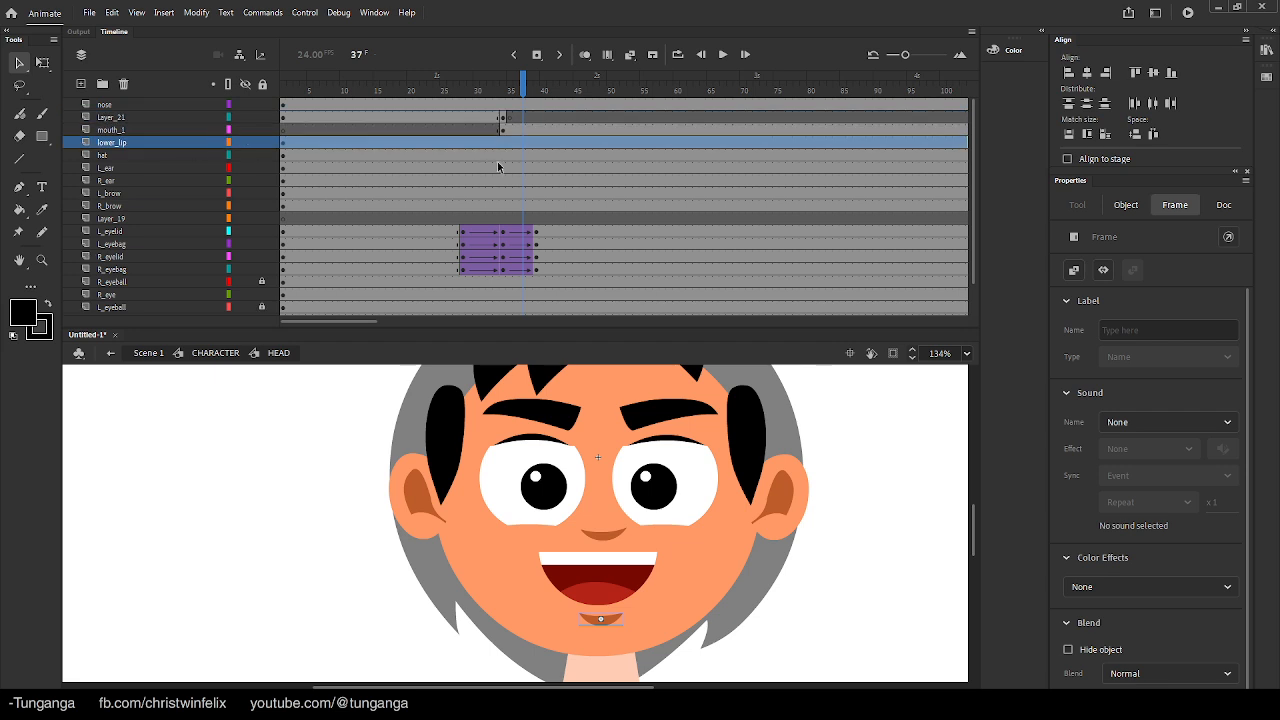
{"action": "left_click", "coordinate": [504, 143]}
{"action": "key", "text": "F6"}
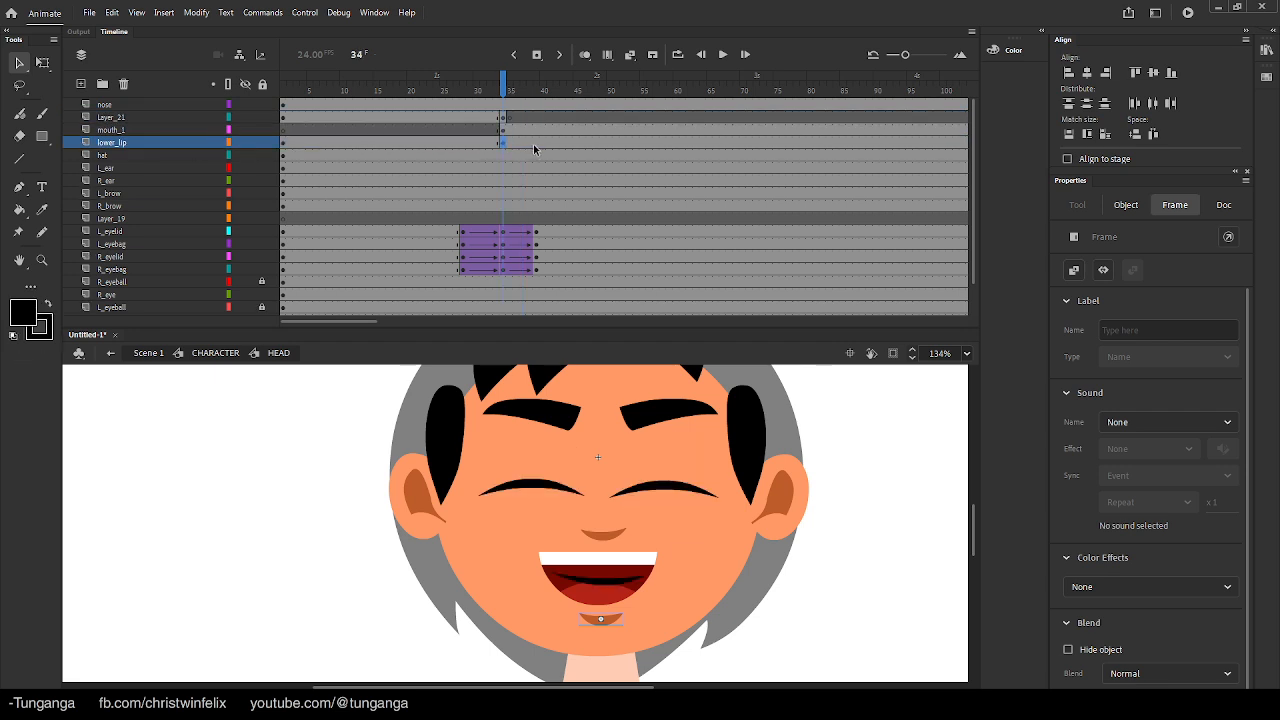
{"action": "left_click", "coordinate": [534, 144]}
Add a lower_lip keyframe at frame 27 and nudge the lip up closer to the closed smile
{"action": "left_click", "coordinate": [457, 143]}
{"action": "key", "text": "F6"}
{"action": "left_click", "coordinate": [502, 144]}
{"action": "key", "text": "Up"}
{"action": "key", "text": "Up"}
{"action": "key", "text": "Up"}
{"action": "key", "text": "Up"}
{"action": "key", "text": "Up"}
{"action": "key", "text": "Up"}
{"action": "key", "text": "Up"}
{"action": "key", "text": "Up"}
{"action": "key", "text": "Up"}
{"action": "key", "text": "Up"}
{"action": "key", "text": "Up"}
{"action": "key", "text": "Up"}
{"action": "key", "text": "Up"}
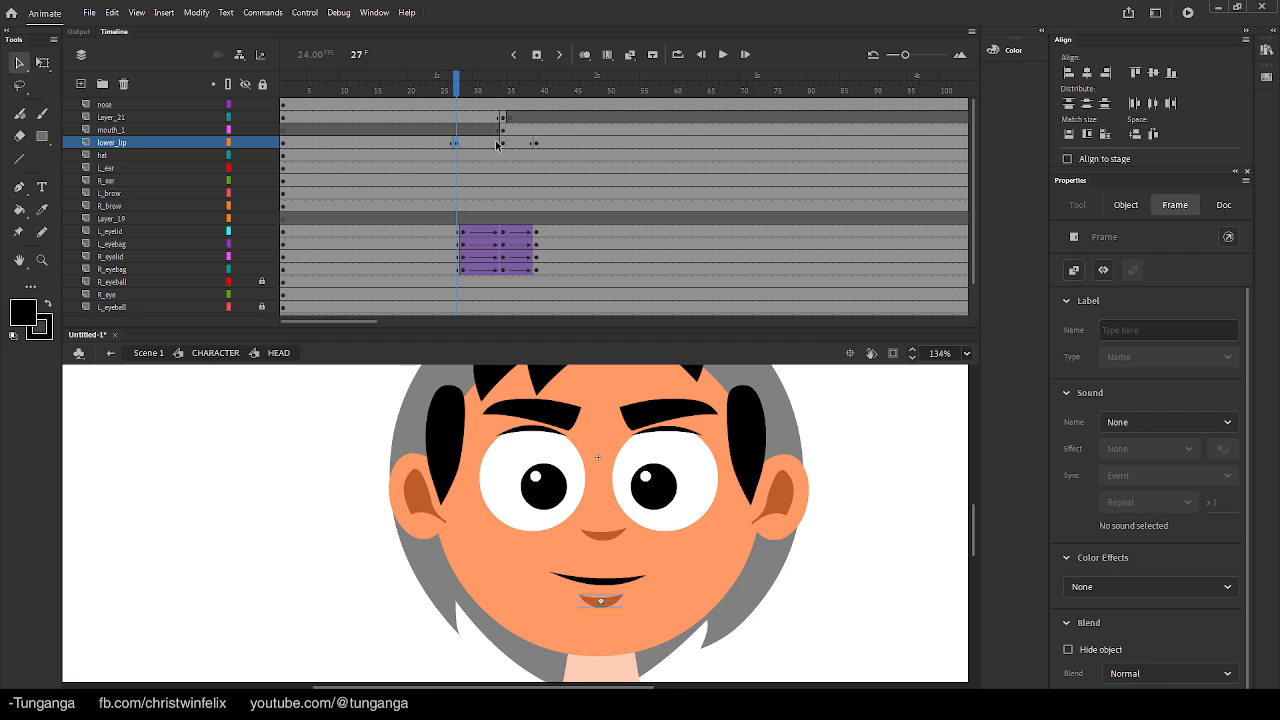
Add a keyframe at frame 39 on mouth_1 for the fully open mouth
{"action": "left_click", "coordinate": [503, 144]}
{"action": "mouse_move", "coordinate": [505, 86]}
{"action": "left_mouse_down"}
{"action": "mouse_move", "coordinate": [458, 86]}
{"action": "mouse_move", "coordinate": [503, 95]}
{"action": "left_mouse_up"}
{"action": "left_click", "coordinate": [506, 96]}
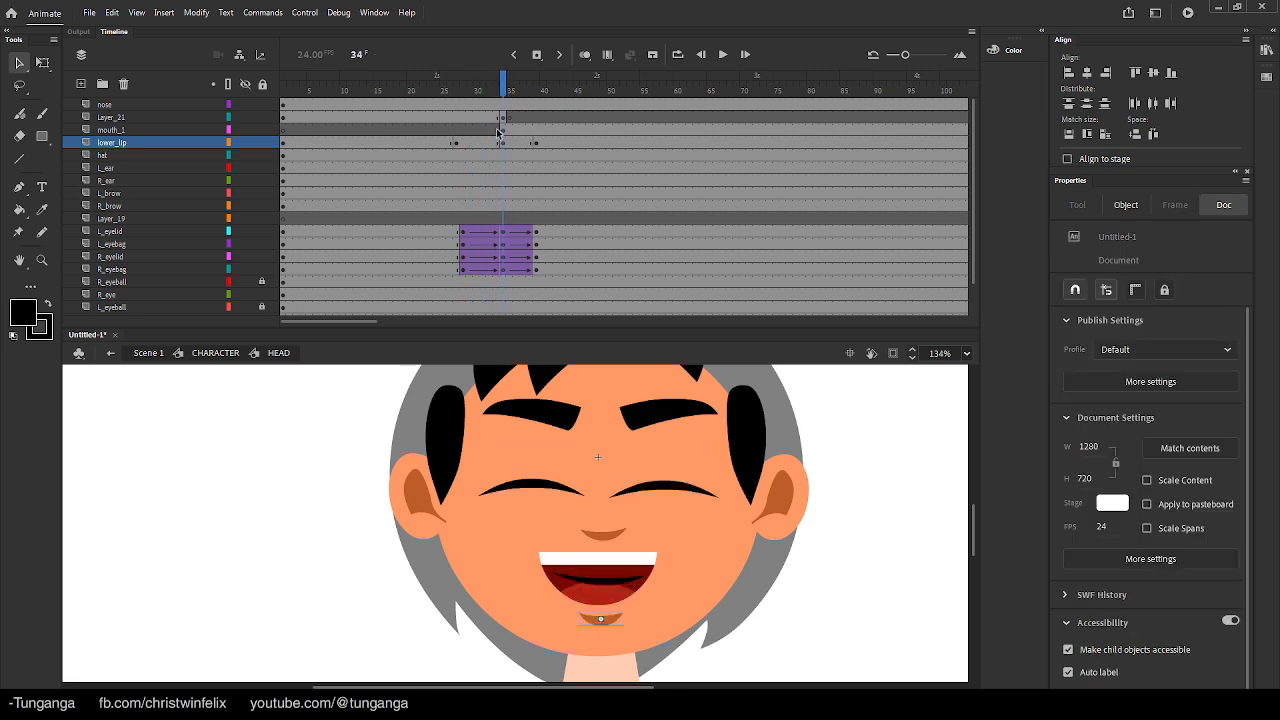
{"action": "left_click", "coordinate": [608, 578]}
{"action": "key", "text": "ctrl+="}
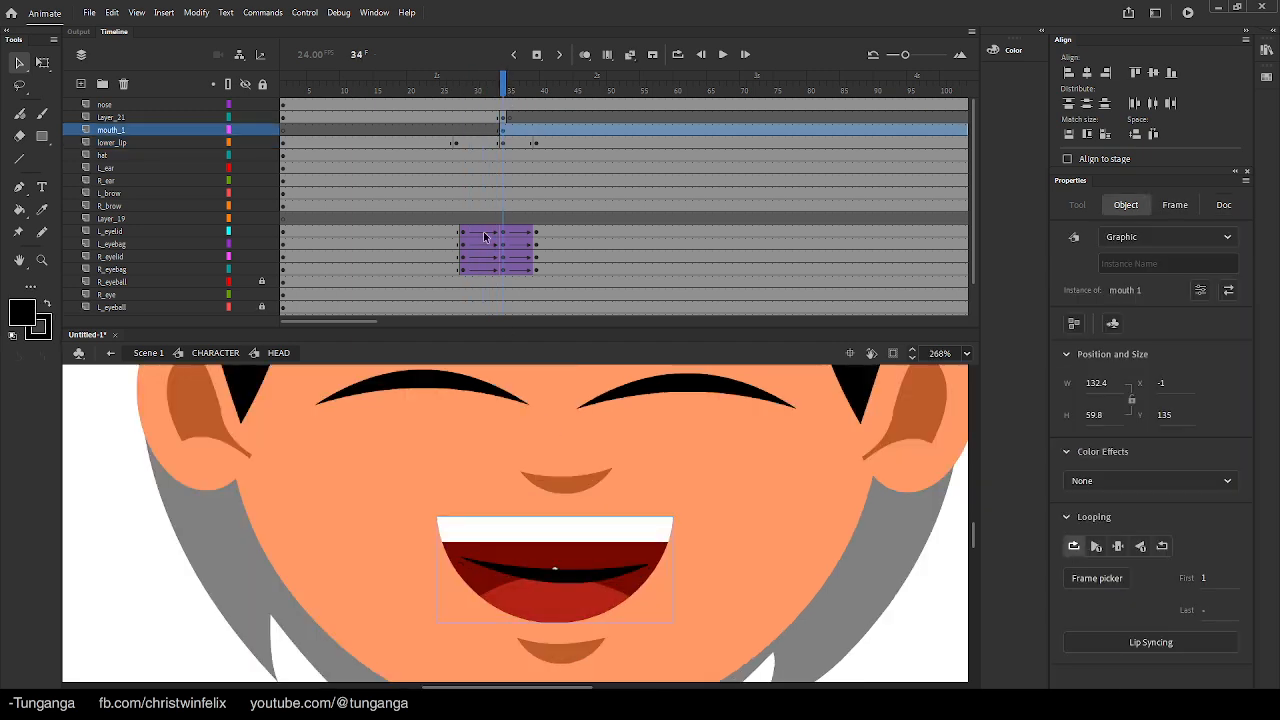
{"action": "left_click", "coordinate": [535, 128]}
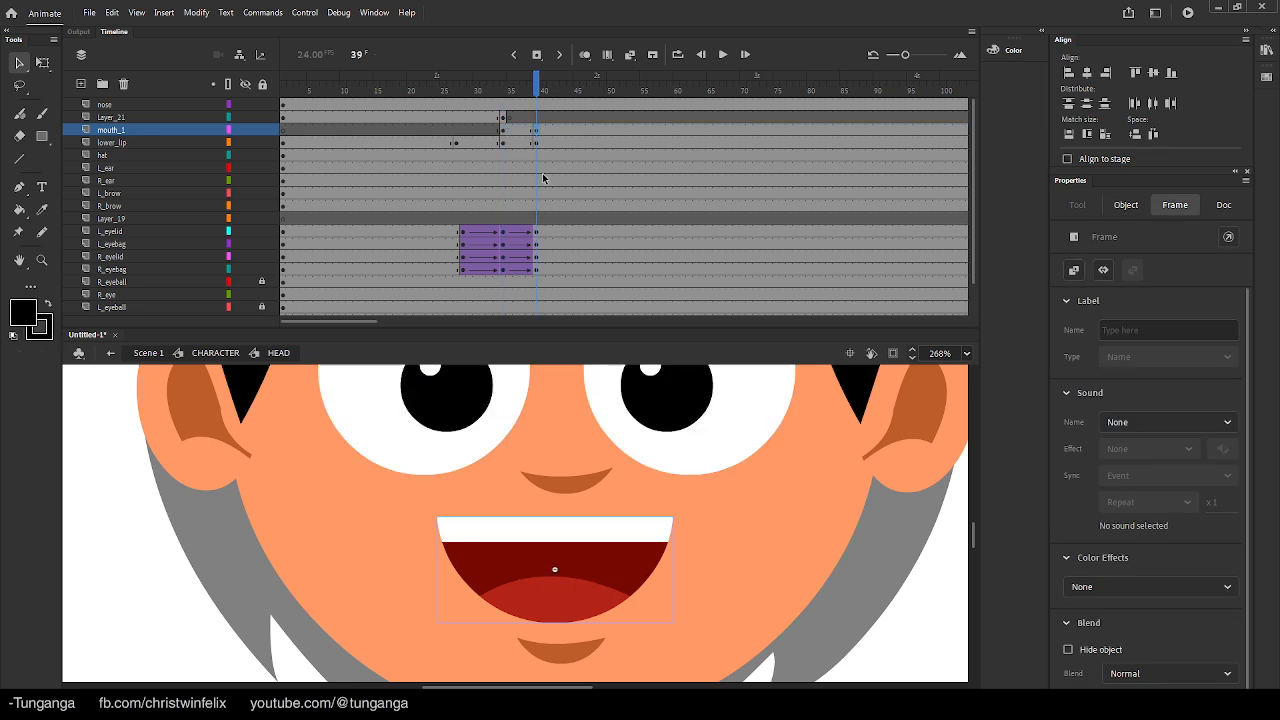
{"action": "left_click", "coordinate": [558, 567]}
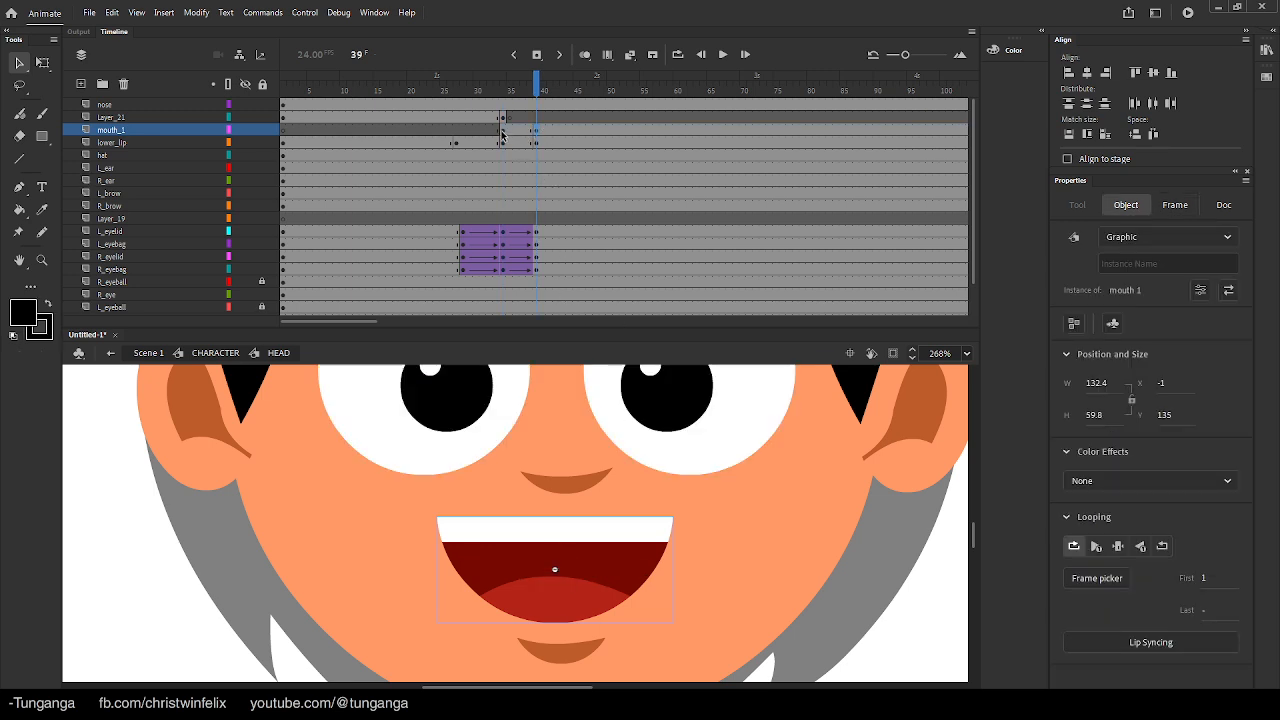
At frame 34, shrink the open mouth to about 109 by 15.3 over the smile and nudge it slightly right and down
{"action": "left_click", "coordinate": [502, 130]}
{"action": "left_click", "coordinate": [41, 62]}
{"action": "left_click_drag", "start_coordinate": [673, 517], "coordinate": [652, 557]}
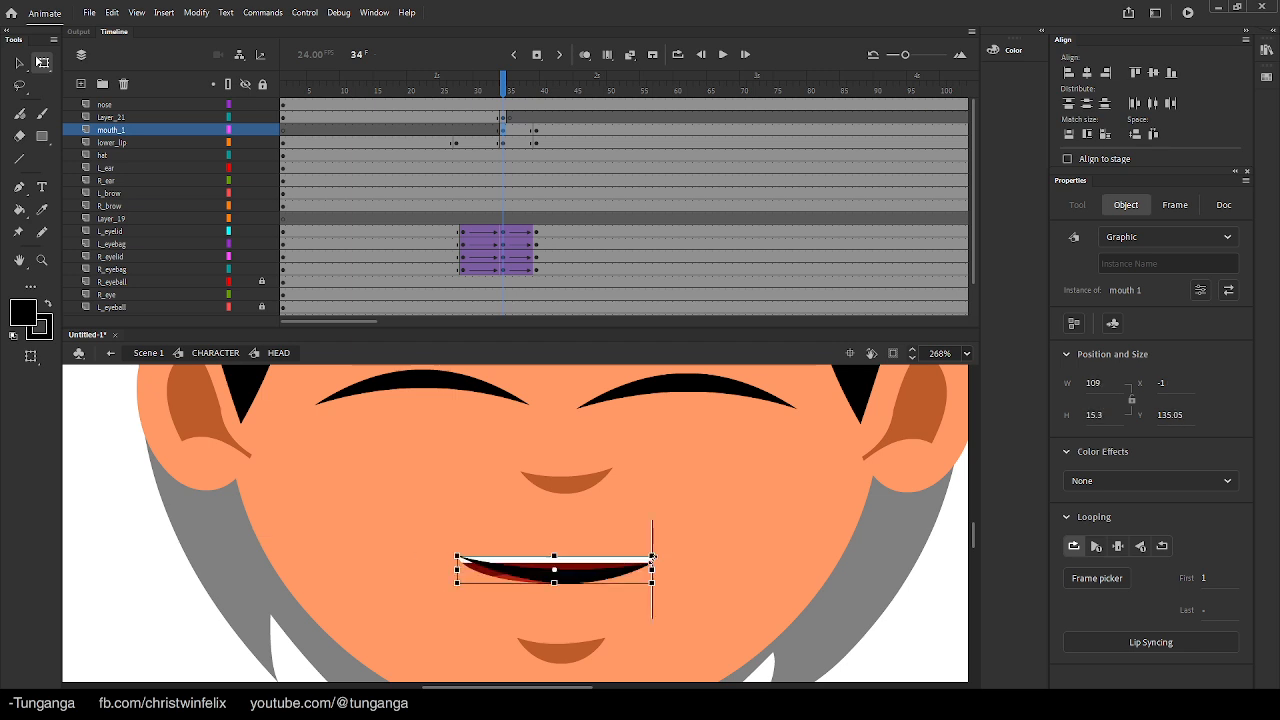
{"action": "key", "text": "v"}
{"action": "key", "text": "Right"}
{"action": "key", "text": "Right"}
{"action": "key", "text": "Down"}
{"action": "key", "text": "Down"}
Add a Layer_21 keyframe at frame 27 and widen the mouth 2 smile at frame 34 to about 135.85
{"action": "left_click_drag", "start_coordinate": [506, 88], "coordinate": [470, 90]}
{"action": "left_click", "coordinate": [456, 118]}
{"action": "left_click", "coordinate": [495, 118]}
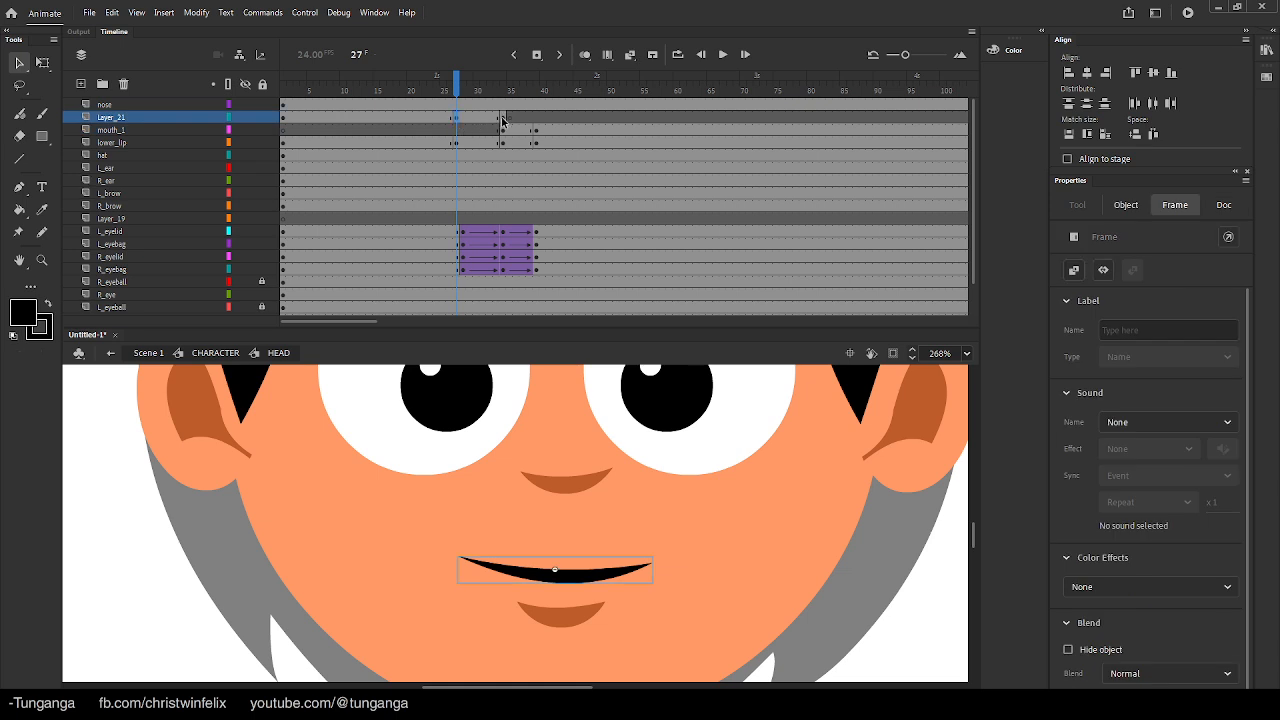
{"action": "left_click", "coordinate": [502, 118]}
{"action": "key", "text": "q"}
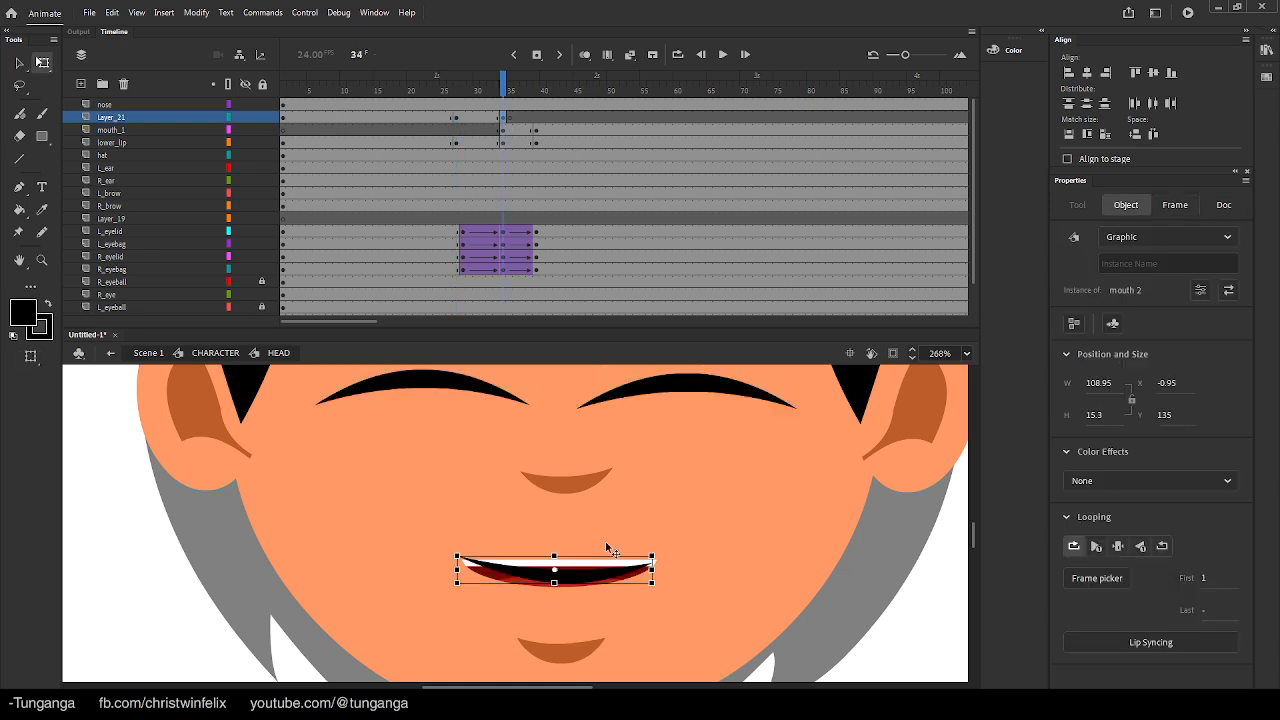
{"action": "left_click_drag", "start_coordinate": [650, 567], "coordinate": [677, 567]}
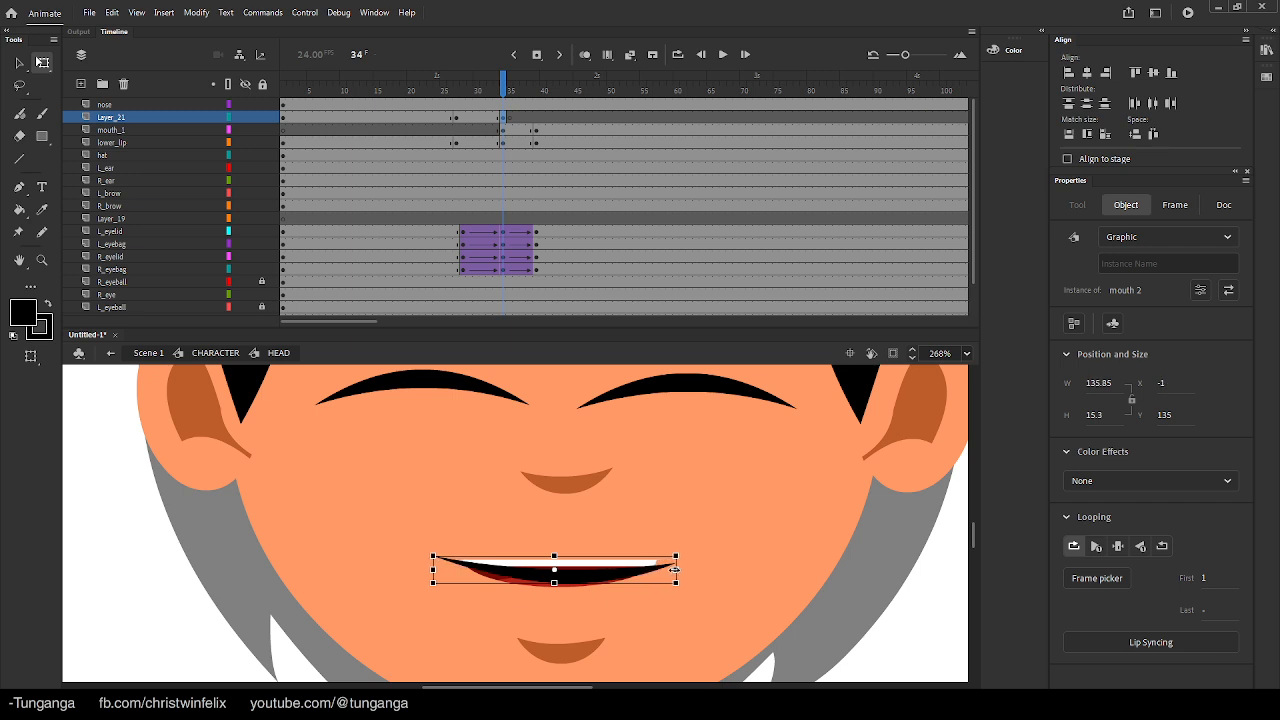
Widen the flattened open mouth on mouth_1 at frame 34 to about 131
{"action": "left_click", "coordinate": [503, 143]}
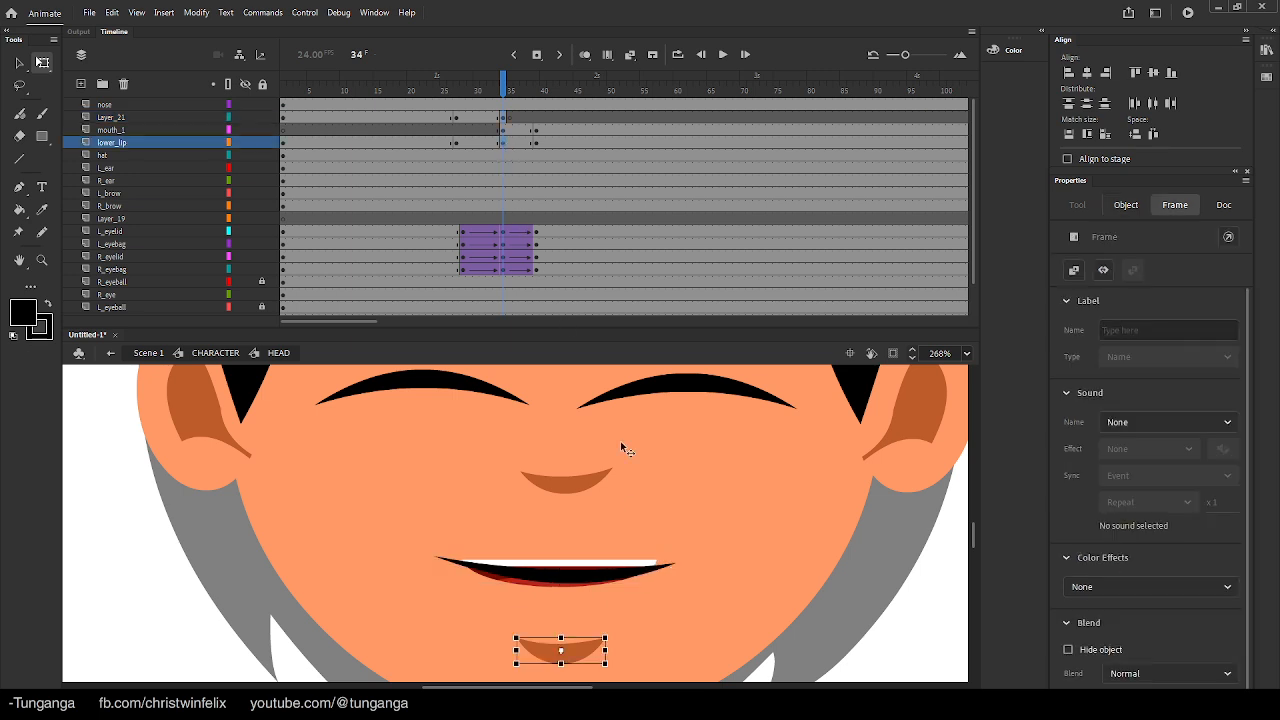
{"action": "left_click", "coordinate": [502, 130]}
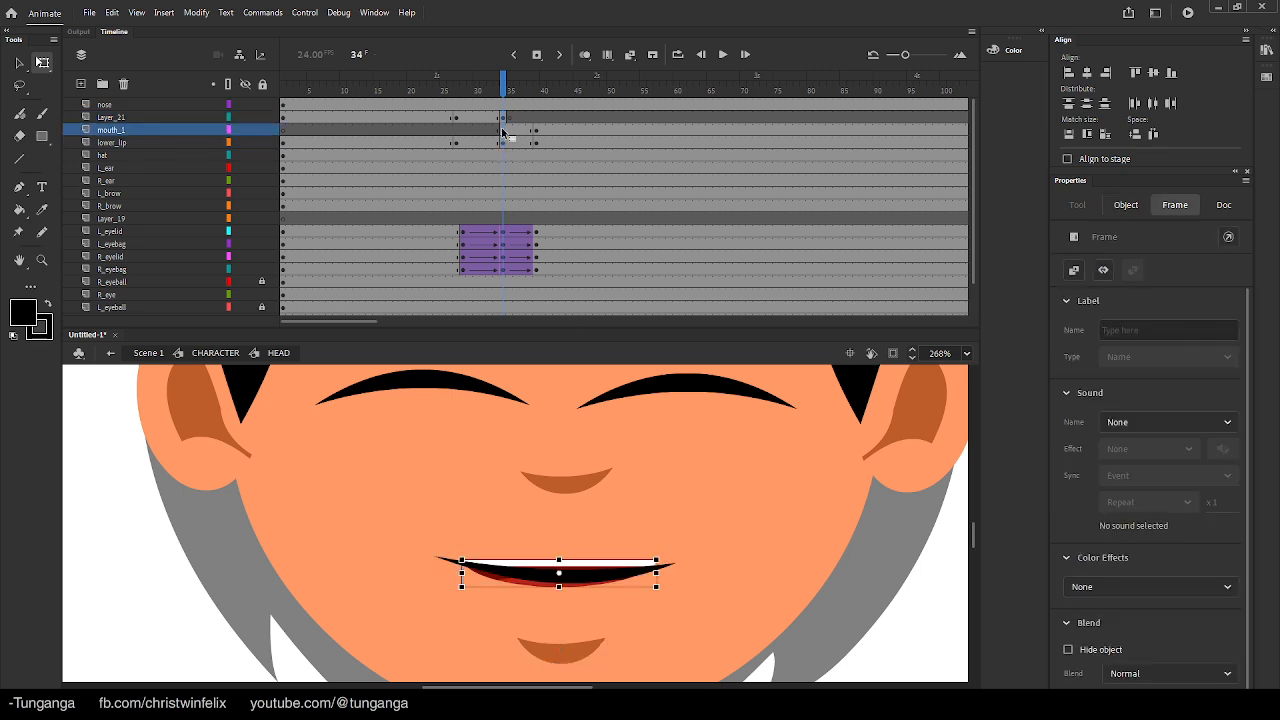
{"action": "left_click_drag", "start_coordinate": [655, 573], "coordinate": [675, 573]}
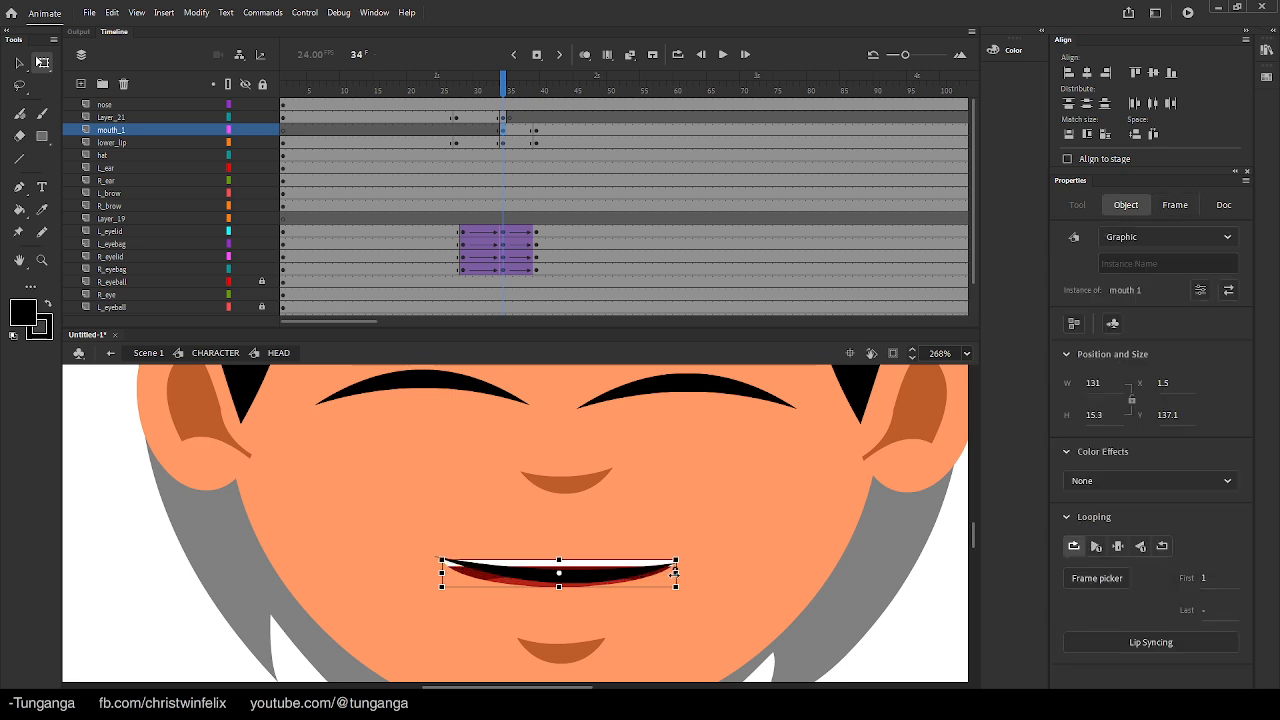
{"action": "key", "text": "v"}
{"action": "key", "text": "ctrl+minus"}
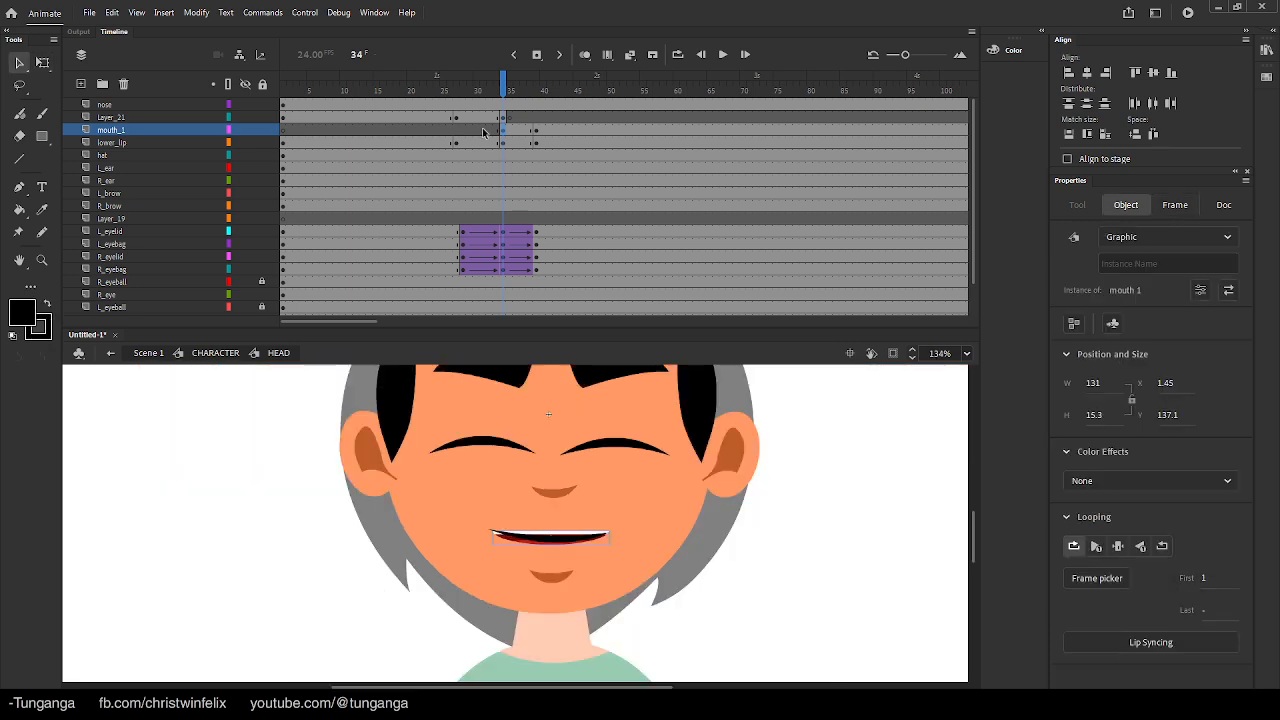
Apply classic tweens to Layer_21 from frame 27 and to mouth_1 between frames 34 and 39
{"action": "right_click", "coordinate": [473, 118]}
{"action": "left_click", "coordinate": [510, 122]}
{"action": "right_click", "coordinate": [514, 130]}
{"action": "left_click", "coordinate": [545, 137]}
Shorten the Layer_21 smile tween so that it ends at frame 33, just before the open mouth appears
{"action": "left_click_drag", "start_coordinate": [503, 119], "coordinate": [543, 112]}
{"action": "left_click", "coordinate": [423, 118]}
{"action": "key", "text": "period"}
{"action": "key", "text": "period"}
{"action": "key", "text": "period"}
{"action": "key", "text": "period"}
Shift the open mouth and the lower lip slightly down at frame 39
{"action": "left_click", "coordinate": [536, 132]}
{"action": "left_click_drag", "start_coordinate": [563, 528], "coordinate": [553, 590]}
{"action": "key", "text": "Up"}
{"action": "key", "text": "Up"}
{"action": "key", "text": "Up"}
{"action": "left_click_drag", "start_coordinate": [480, 84], "coordinate": [543, 84]}
Apply a classic tween to lower_lip between frames 34 and 39 and clear its keyframe at frame 27
{"action": "right_click", "coordinate": [511, 148]}
{"action": "left_click", "coordinate": [545, 152]}
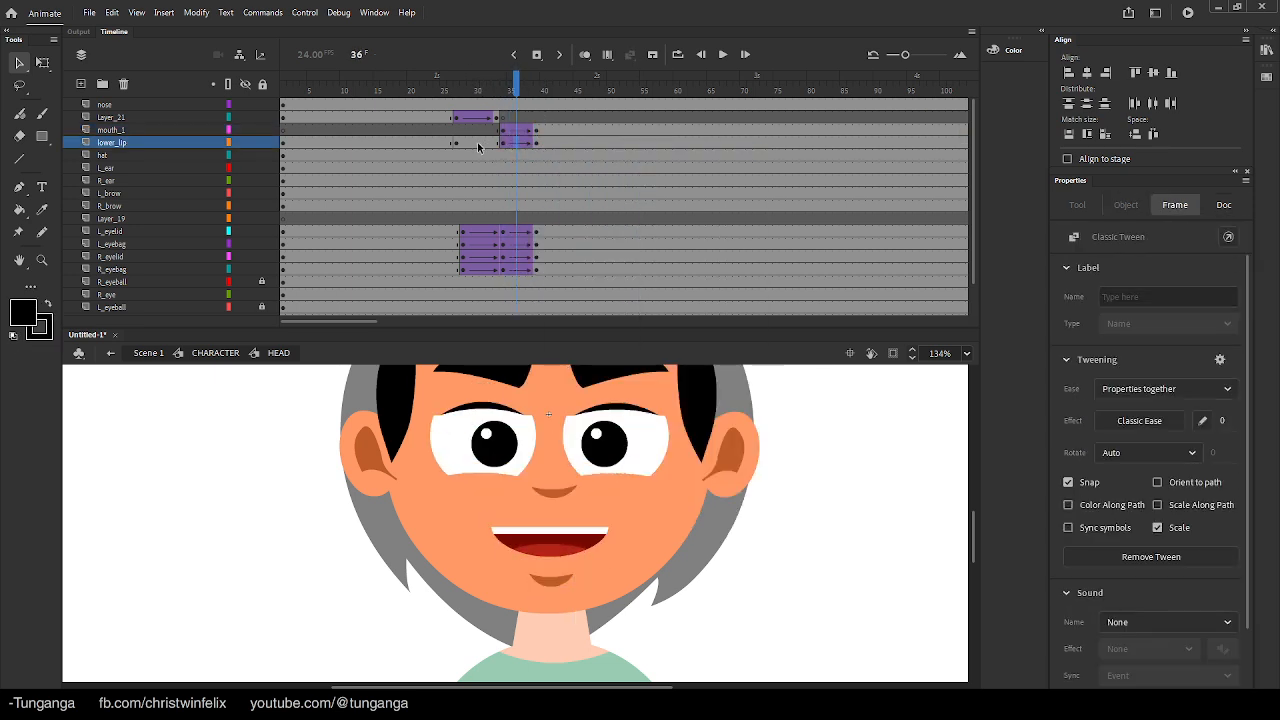
{"action": "left_click", "coordinate": [478, 148]}
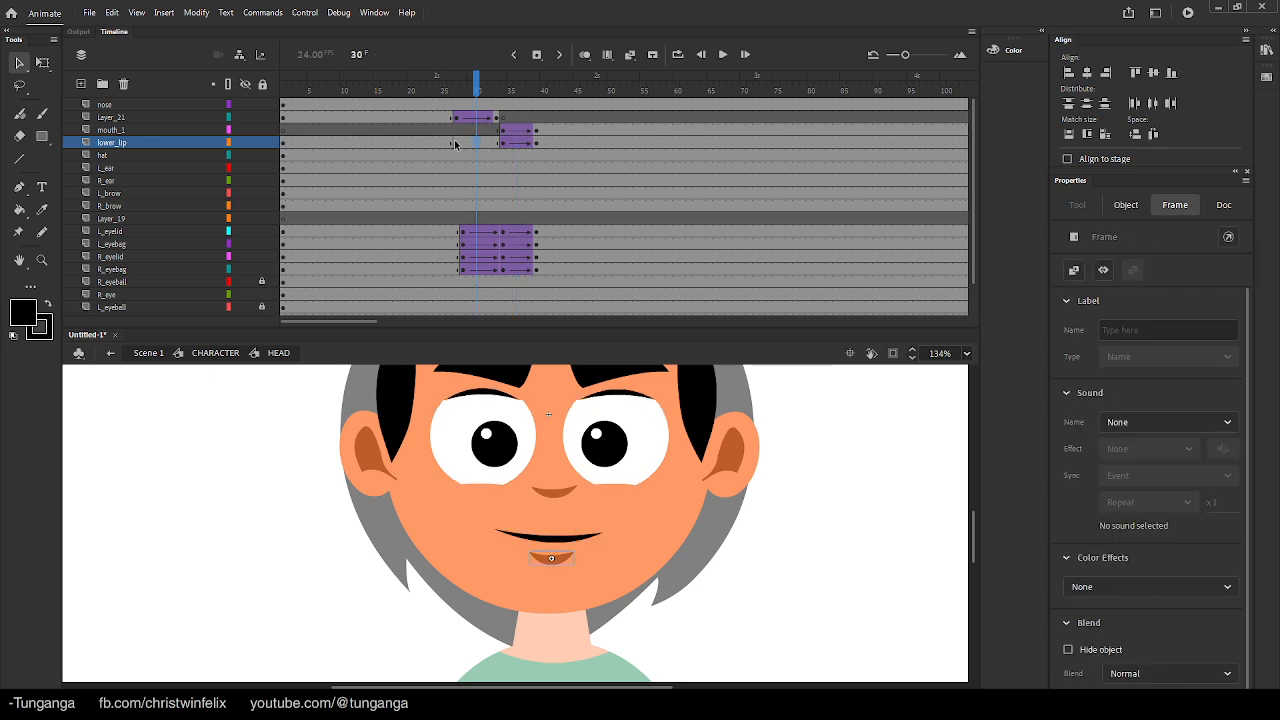
Play back and scrub the head animation to examine how the smile widens between frames 27 and 33
{"action": "left_click_drag", "start_coordinate": [445, 84], "coordinate": [510, 84]}
{"action": "key", "text": "Return"}
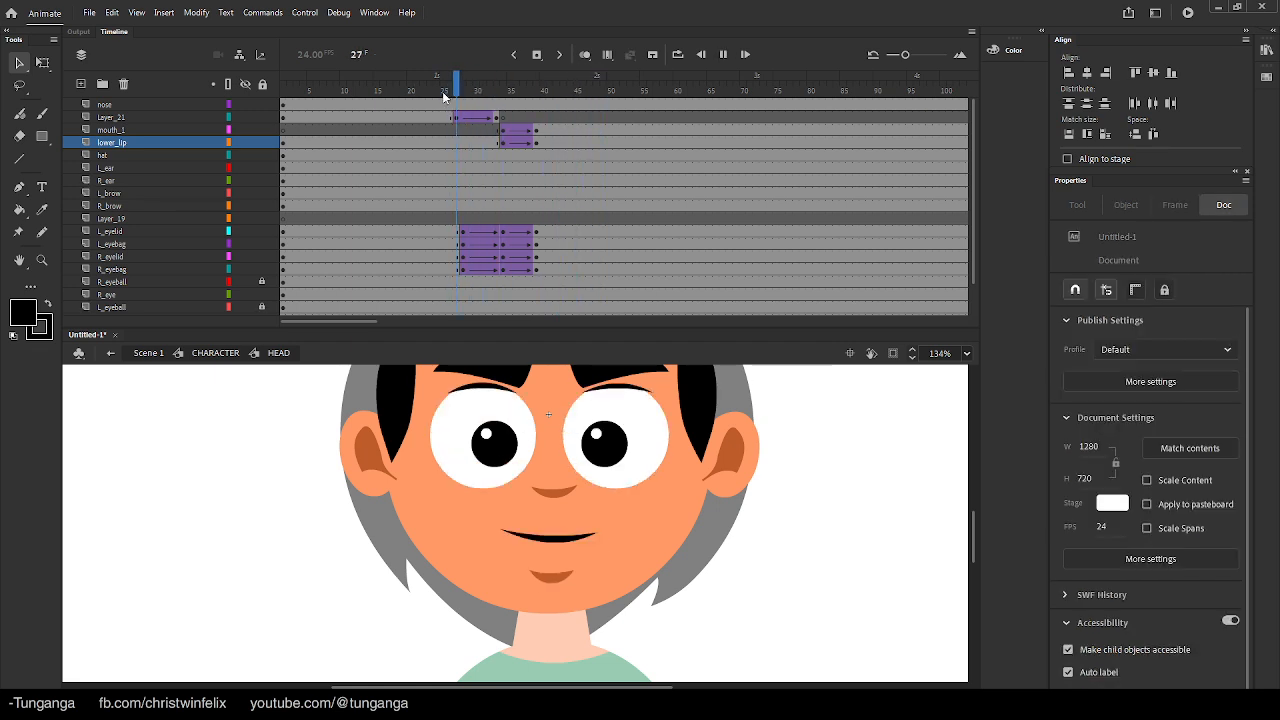
{"action": "key", "text": "Return"}
{"action": "left_click", "coordinate": [152, 117]}
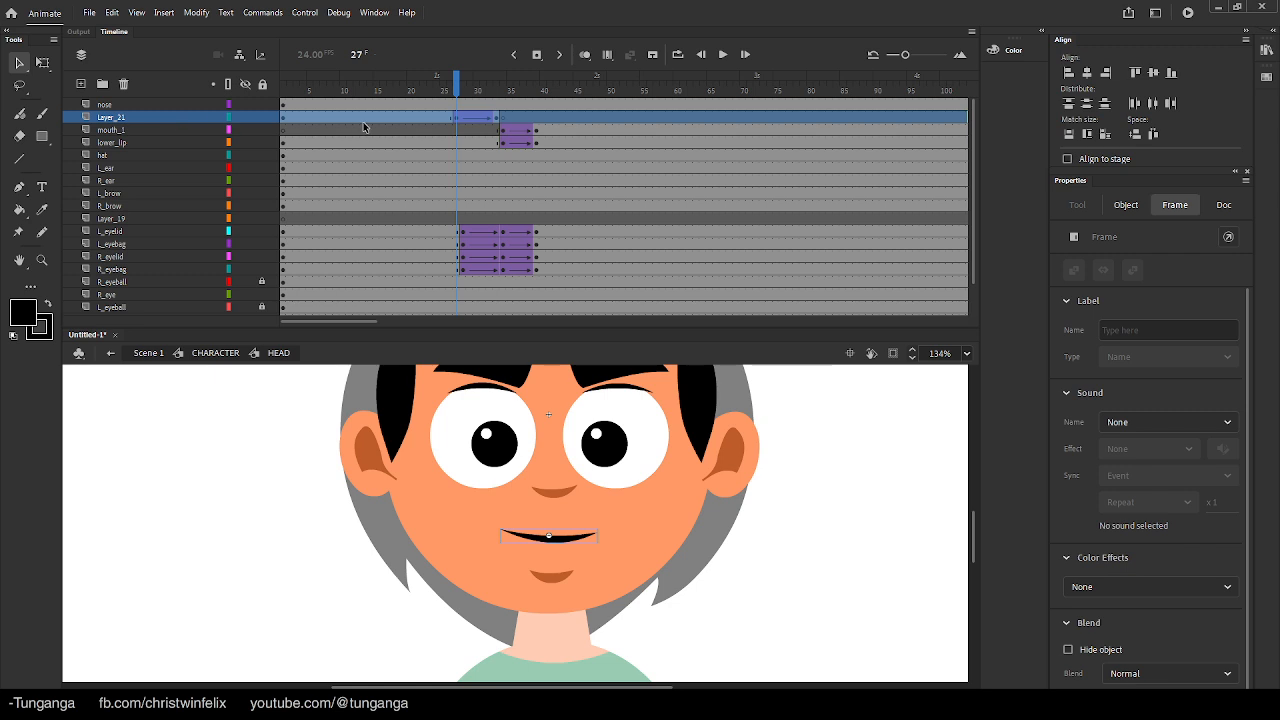
{"action": "left_click", "coordinate": [457, 117]}
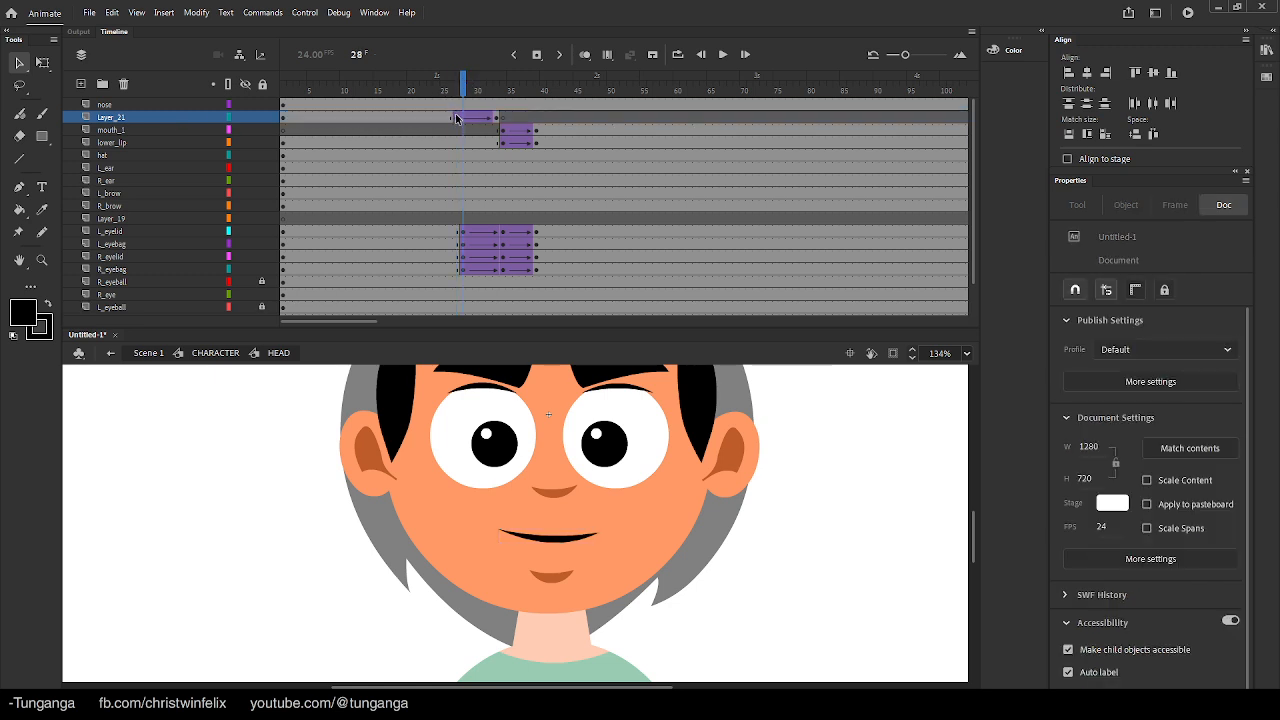
{"action": "left_click", "coordinate": [483, 86]}
{"action": "left_click_drag", "start_coordinate": [483, 86], "coordinate": [497, 90]}
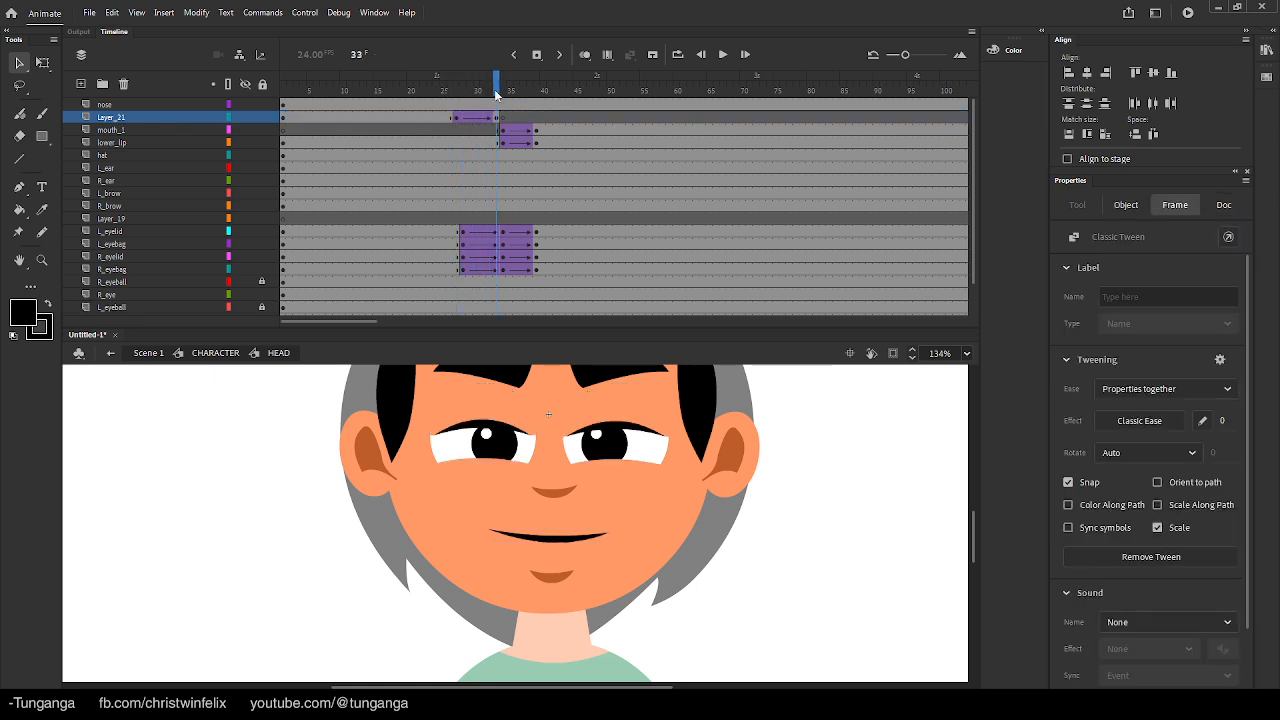
Extend the mouth_1 and lower_lip tweens so that their end keyframes fall on frame 42
{"action": "left_click", "coordinate": [144, 130]}
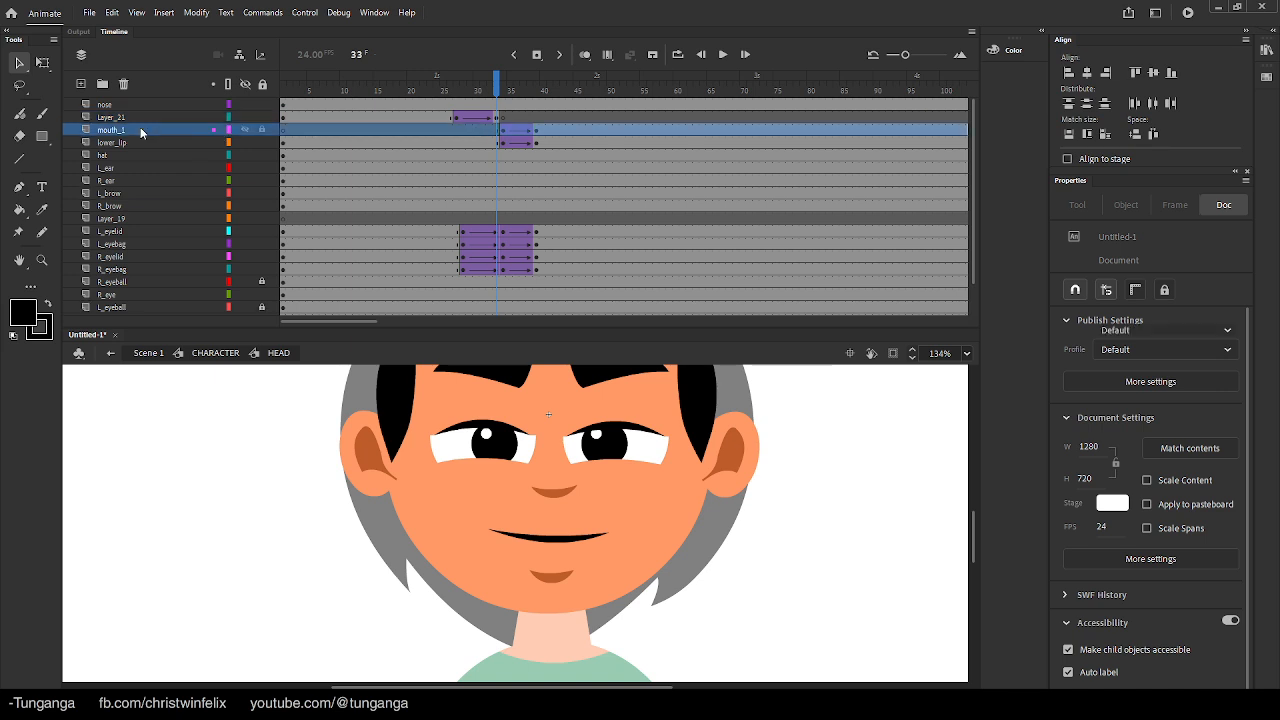
{"action": "left_click", "coordinate": [504, 132]}
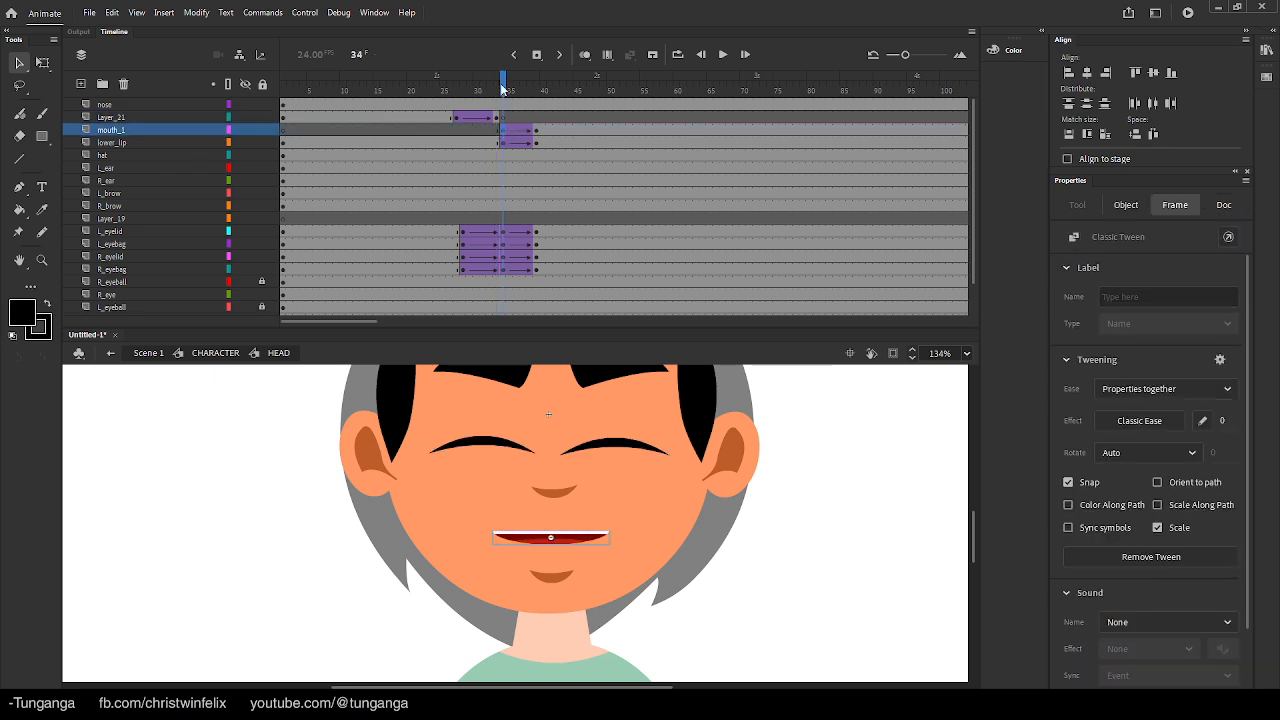
{"action": "left_click_drag", "start_coordinate": [504, 88], "coordinate": [556, 145]}
{"action": "left_click", "coordinate": [517, 141]}
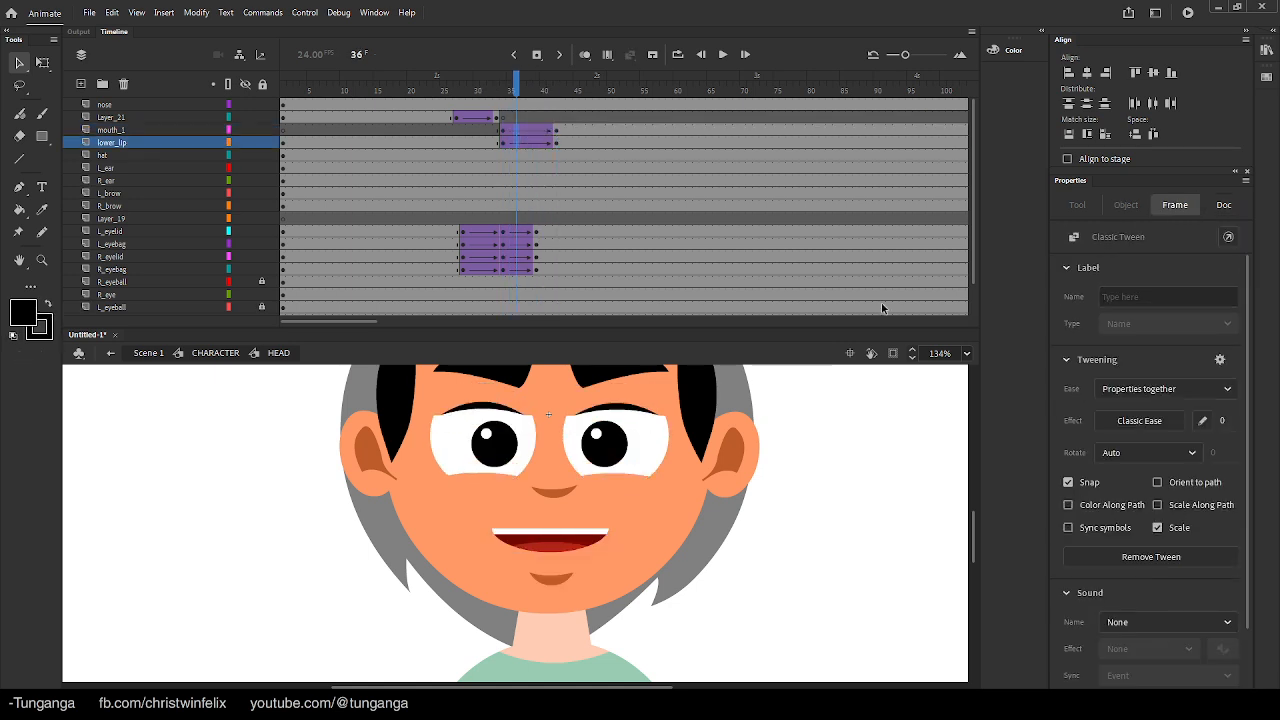
Set the easing of the mouth-opening tweens between frames 34 and 42 to Classic Ease-Out 100 and play back the result
{"action": "left_click_drag", "start_coordinate": [1223, 421], "coordinate": [831, 136]}
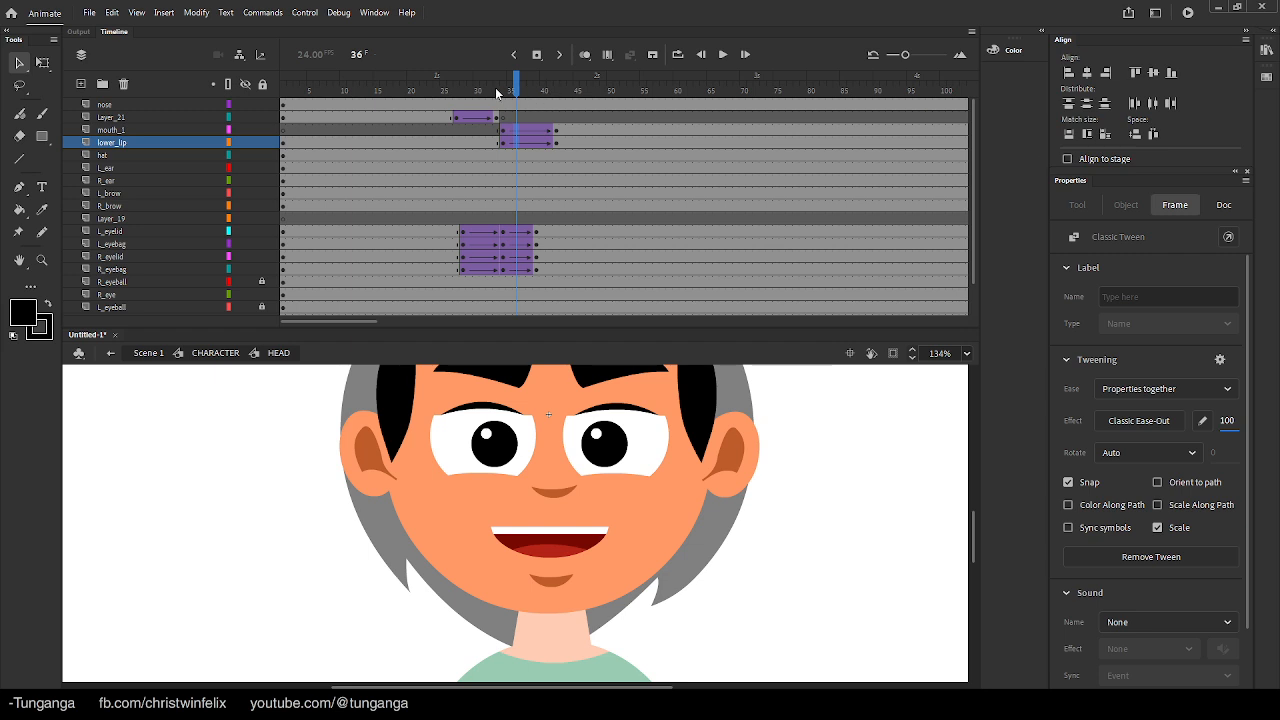
{"action": "key", "text": "Return"}
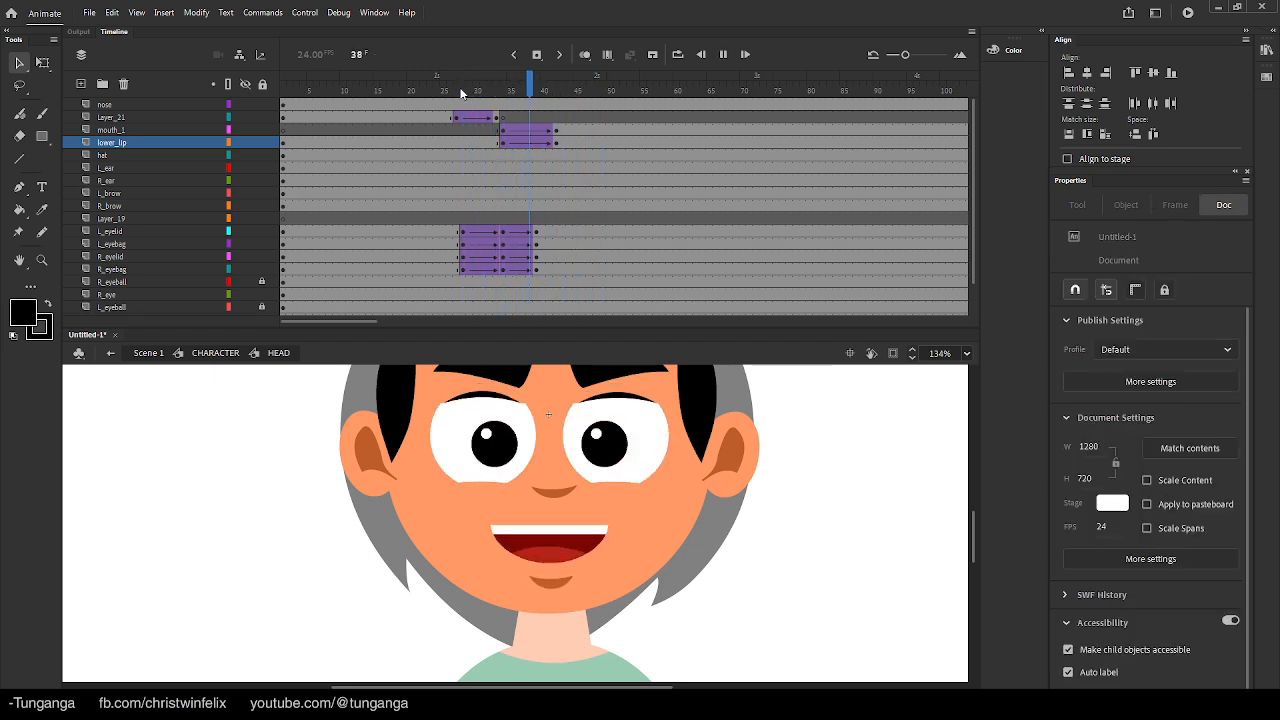
{"action": "left_click", "coordinate": [562, 115]}
Insert keyframes on the L_brow and R_brow layers at frames 34 and 42
{"action": "left_click_drag", "start_coordinate": [562, 115], "coordinate": [506, 104]}
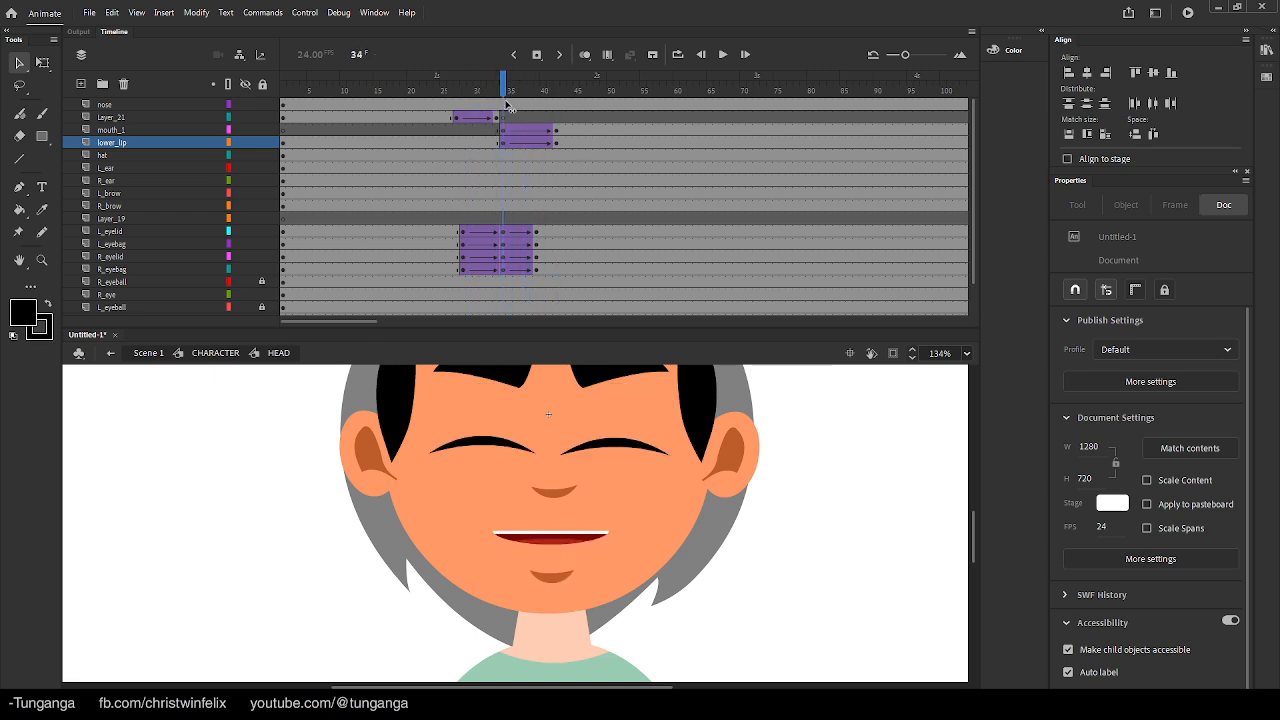
{"action": "left_click", "coordinate": [506, 376]}
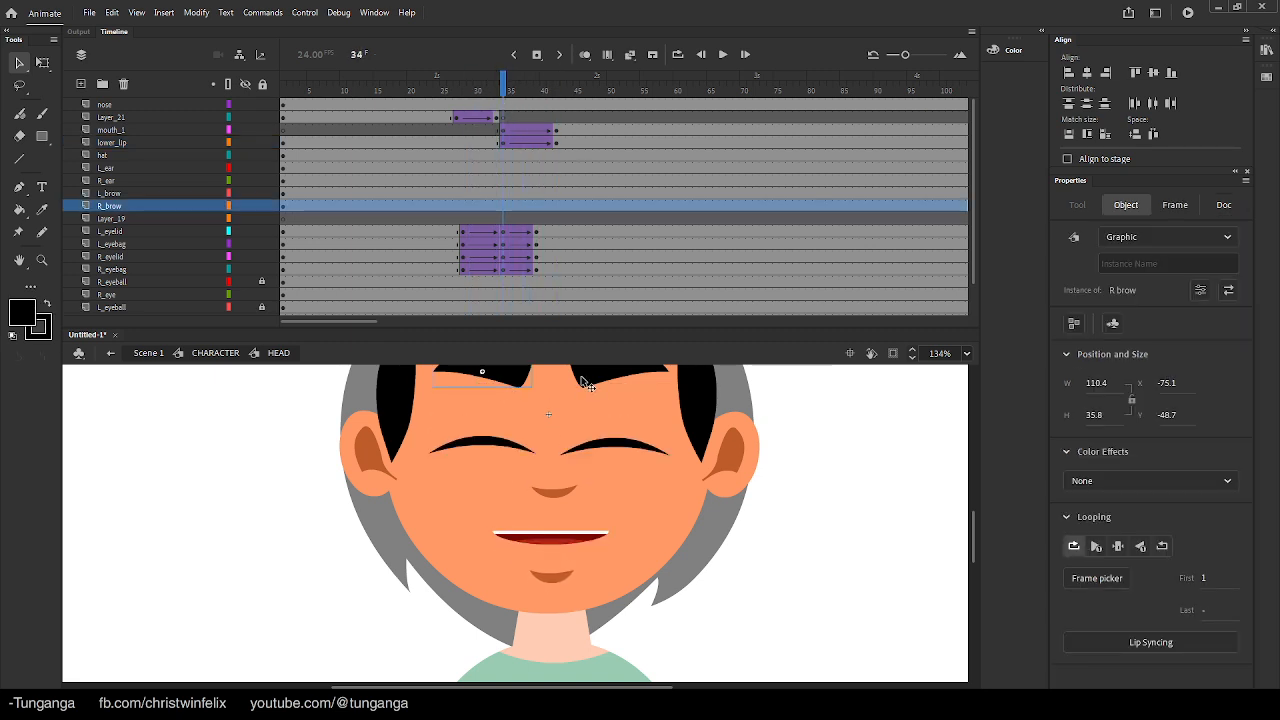
{"action": "left_click", "coordinate": [588, 385]}
{"action": "scroll", "coordinate": [588, 385], "scroll_direction": "up", "scroll_amount": 2}
{"action": "left_click", "coordinate": [503, 196]}
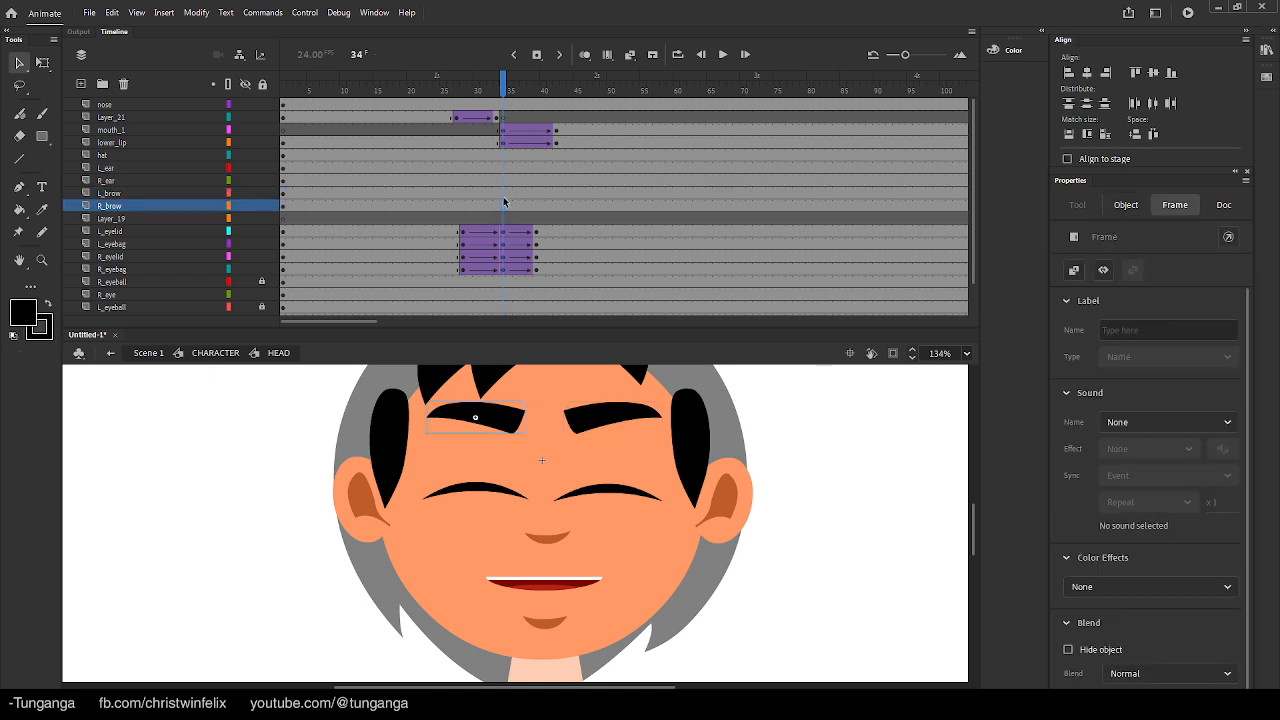
{"action": "left_click", "coordinate": [556, 195]}
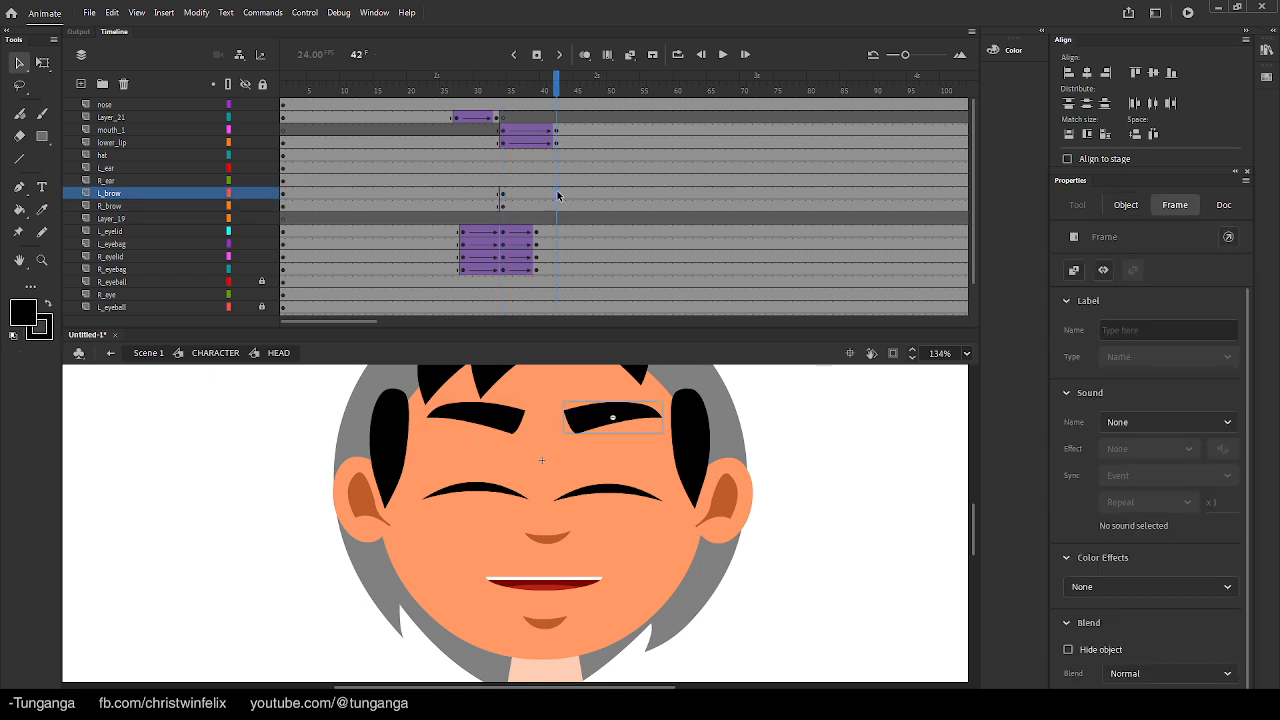
{"action": "key", "text": "F6"}
{"action": "left_click", "coordinate": [558, 206]}
{"action": "key", "text": "F6"}
Reposition both eyebrows at frame 42, moving the R_brow eyebrow up toward the hairline
{"action": "left_click", "coordinate": [816, 407]}
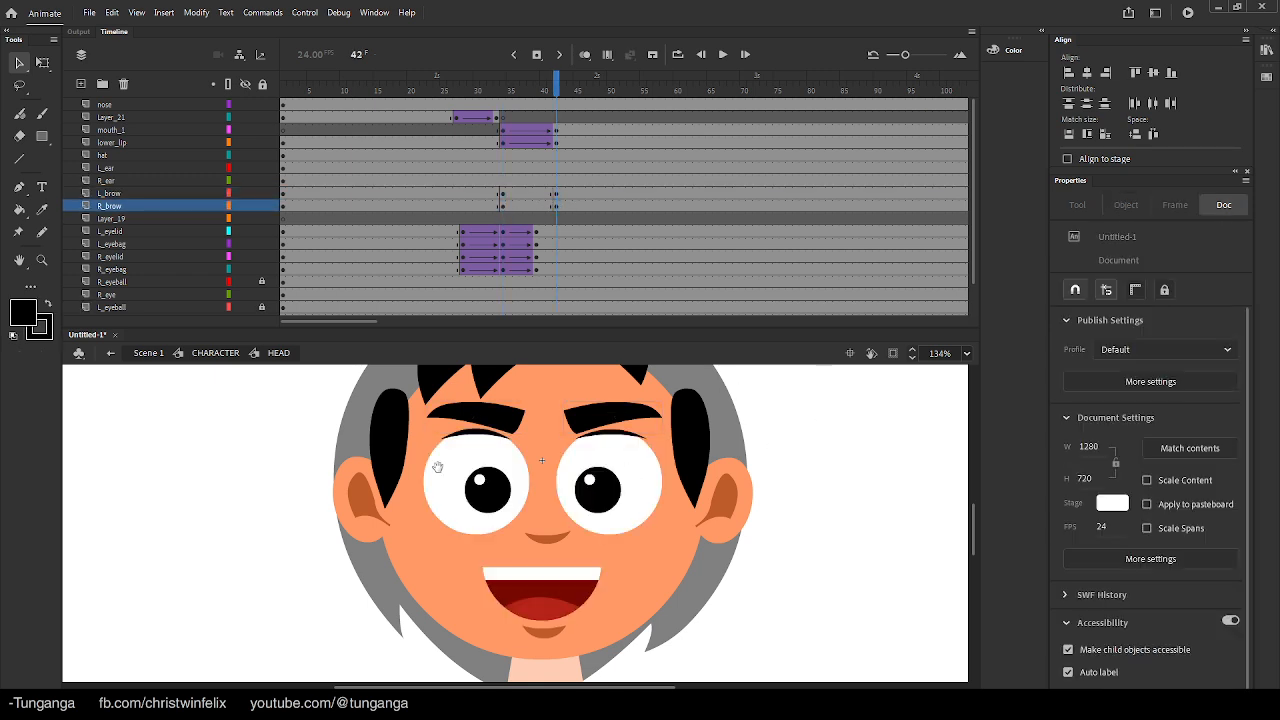
{"action": "scroll", "coordinate": [562, 489], "scroll_direction": "up", "scroll_amount": 2}
{"action": "left_click_drag", "start_coordinate": [478, 478], "coordinate": [480, 433]}
{"action": "left_click_drag", "start_coordinate": [665, 478], "coordinate": [648, 501]}
Rotate the L_brow eyebrow at frame 42 so that its outer end slopes down, and place it higher above the eye
{"action": "key", "text": "q"}
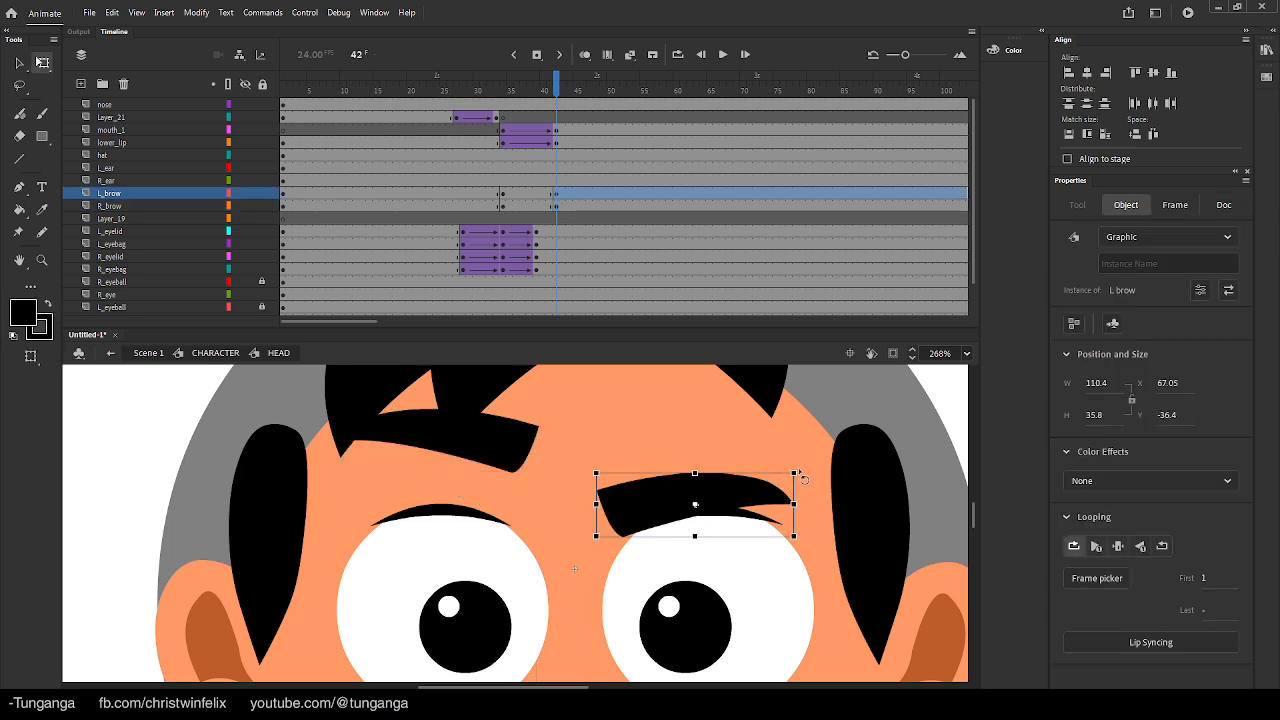
{"action": "left_click_drag", "start_coordinate": [806, 480], "coordinate": [814, 491]}
{"action": "key", "text": "v"}
{"action": "scroll", "coordinate": [479, 482], "scroll_direction": "down", "scroll_amount": 2}
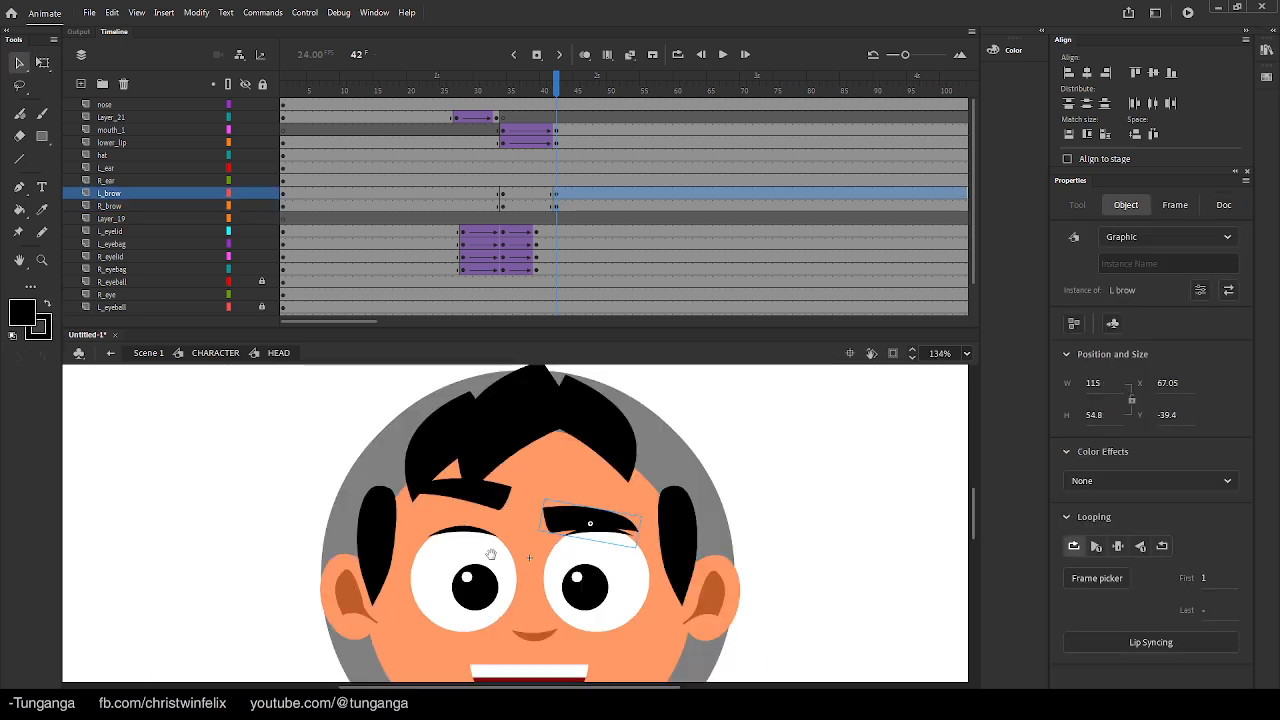
{"action": "left_click_drag", "start_coordinate": [580, 443], "coordinate": [582, 429]}
{"action": "key", "text": "q"}
{"action": "left_click_drag", "start_coordinate": [670, 462], "coordinate": [657, 471]}
{"action": "key", "text": "v"}
{"action": "left_click_drag", "start_coordinate": [608, 429], "coordinate": [627, 412]}
Rotate the R_brow eyebrow at frame 42 so that its raised inner end mirrors the other eyebrow
{"action": "left_click", "coordinate": [513, 420]}
{"action": "key", "text": "q"}
{"action": "left_click_drag", "start_coordinate": [539, 440], "coordinate": [504, 404]}
{"action": "left_click", "coordinate": [554, 409]}
{"action": "key", "text": "v"}
{"action": "left_click", "coordinate": [297, 399]}
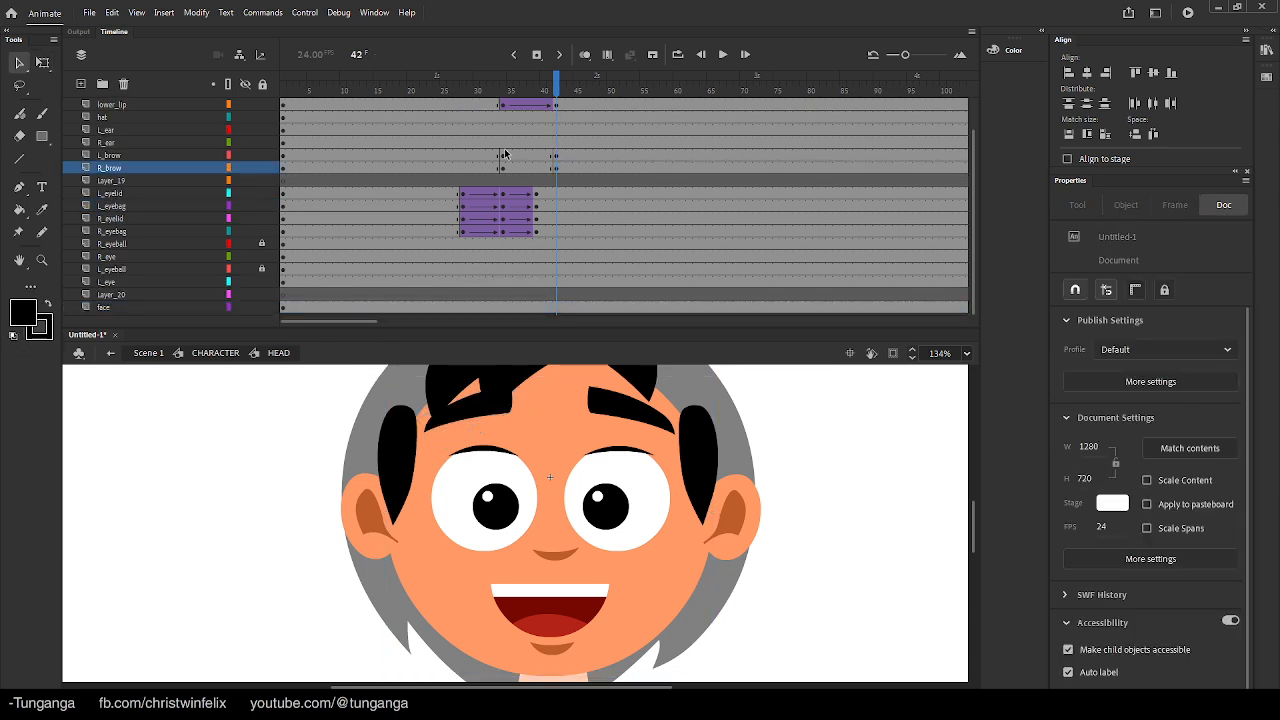
Apply a classic tween to L_brow and R_brow between frames 34 and 42 and play it back
{"action": "left_click_drag", "start_coordinate": [503, 154], "coordinate": [555, 167]}
{"action": "right_click", "coordinate": [540, 160]}
{"action": "left_click", "coordinate": [586, 171]}
{"action": "left_click", "coordinate": [487, 94]}
{"action": "key", "text": "Return"}
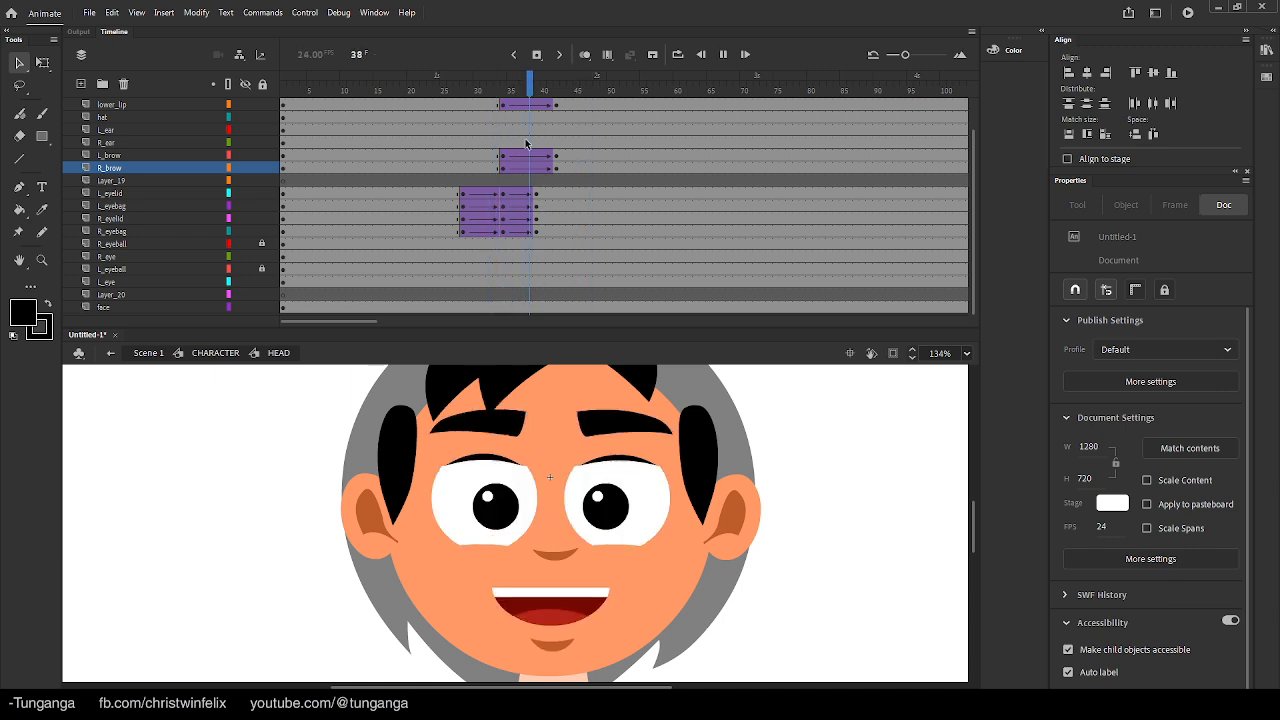
Set the easing of the L_brow and R_brow tweens to Classic Ease-Out 100 and review the motion
{"action": "key", "text": "Return"}
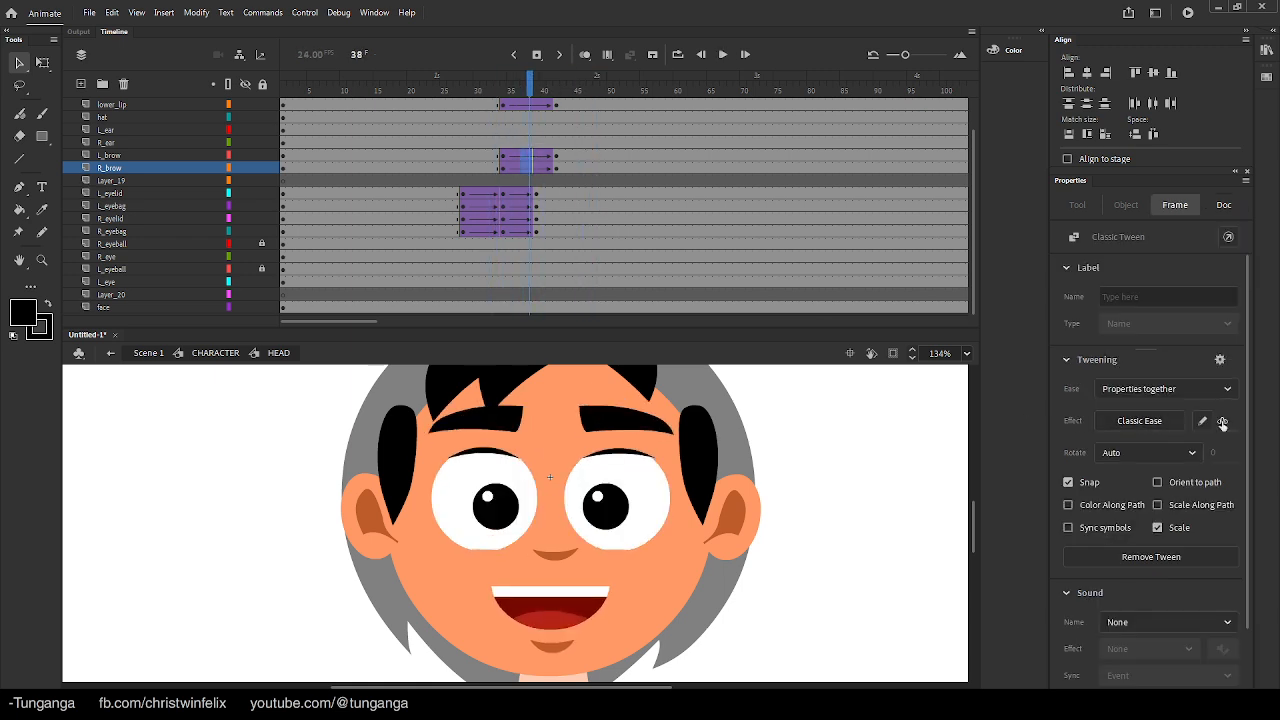
{"action": "left_click_drag", "start_coordinate": [1222, 422], "coordinate": [1180, 163]}
{"action": "key", "text": "Return"}
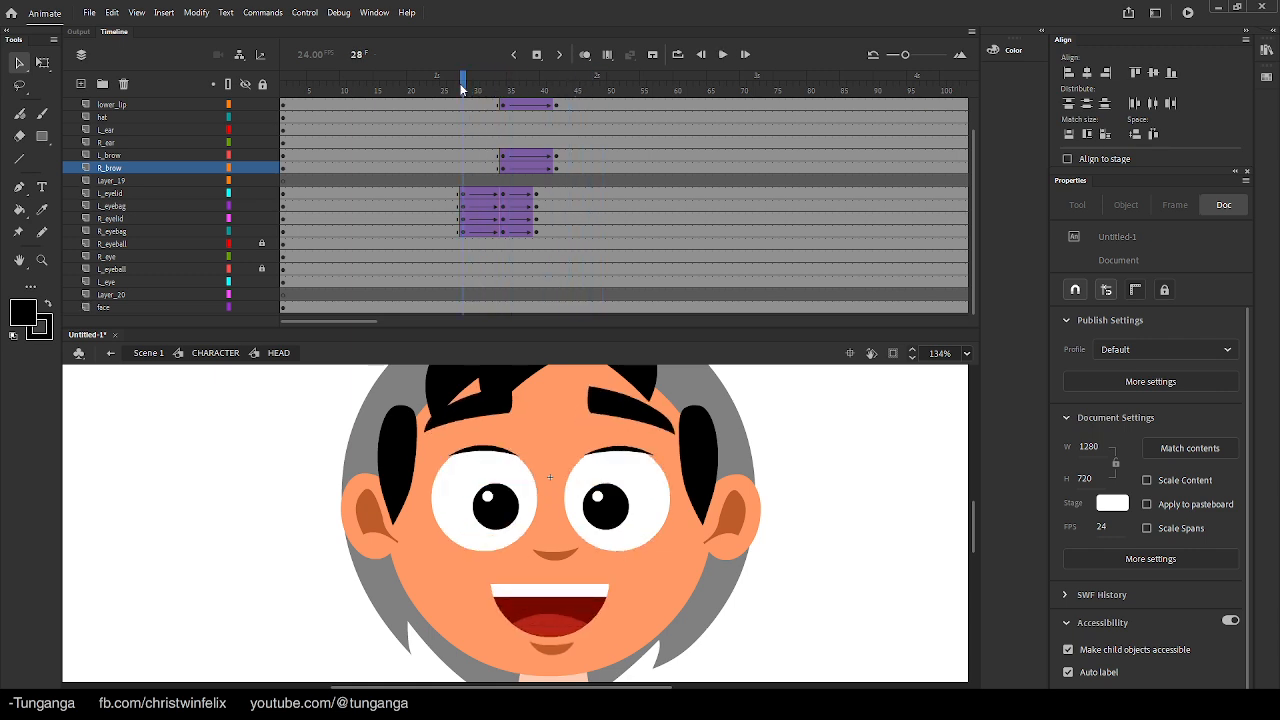
{"action": "left_click", "coordinate": [500, 91]}
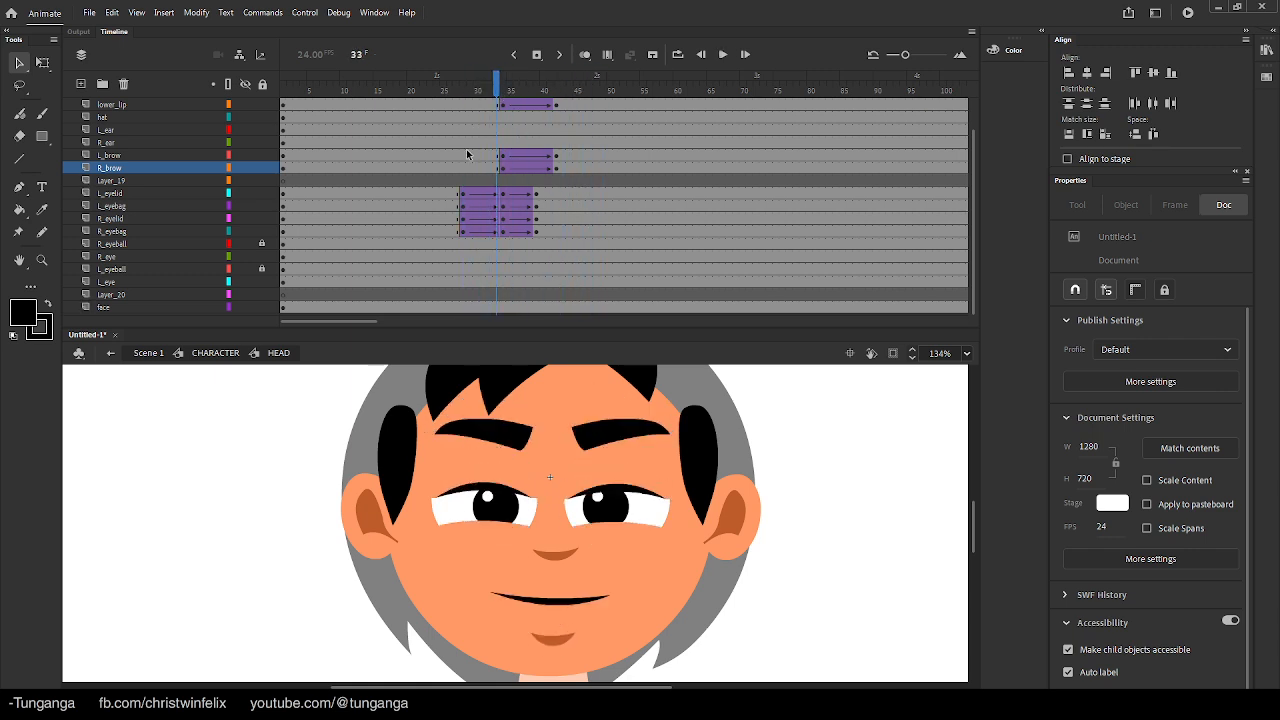
Insert keyframes on L_brow and R_brow at frame 28, where the blink starts
{"action": "left_click_drag", "start_coordinate": [462, 157], "coordinate": [463, 169]}
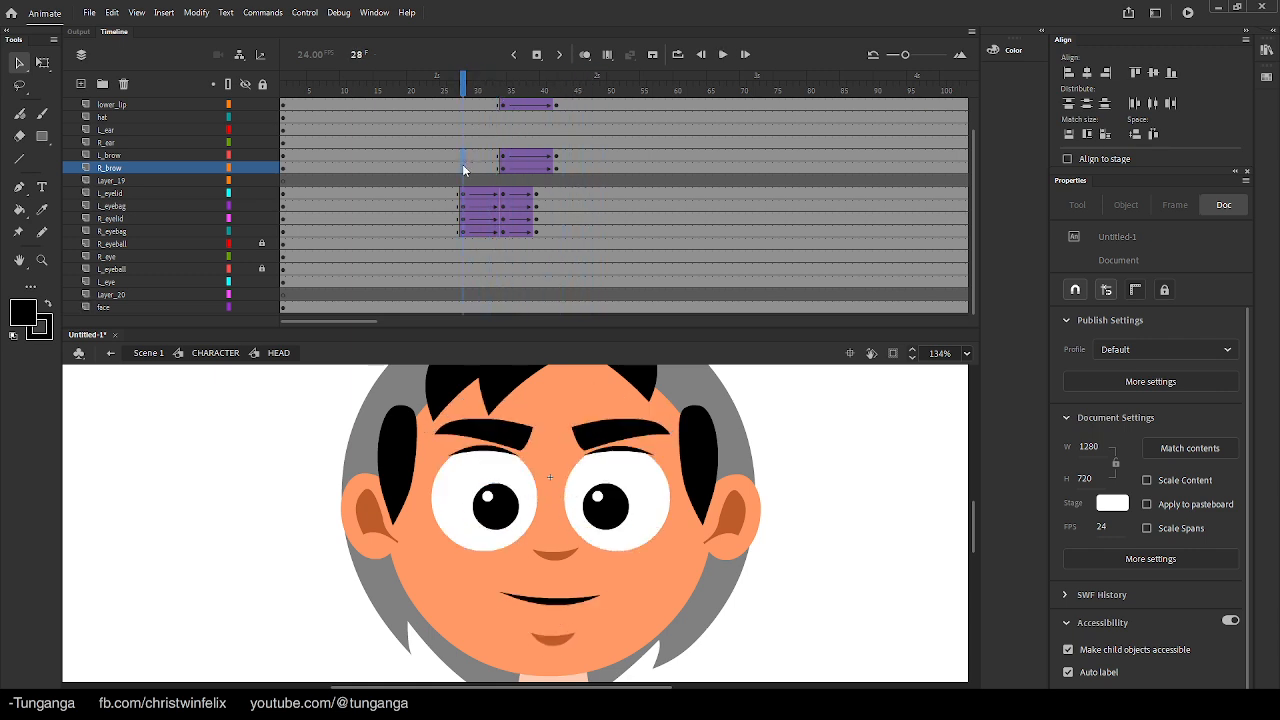
{"action": "key", "text": "F6"}
{"action": "left_click", "coordinate": [243, 456]}
Lower both eyebrows at frame 34 and tilt their inner ends down toward the nose for a squeezed look
{"action": "left_click_drag", "start_coordinate": [471, 88], "coordinate": [497, 100]}
{"action": "left_click", "coordinate": [503, 157]}
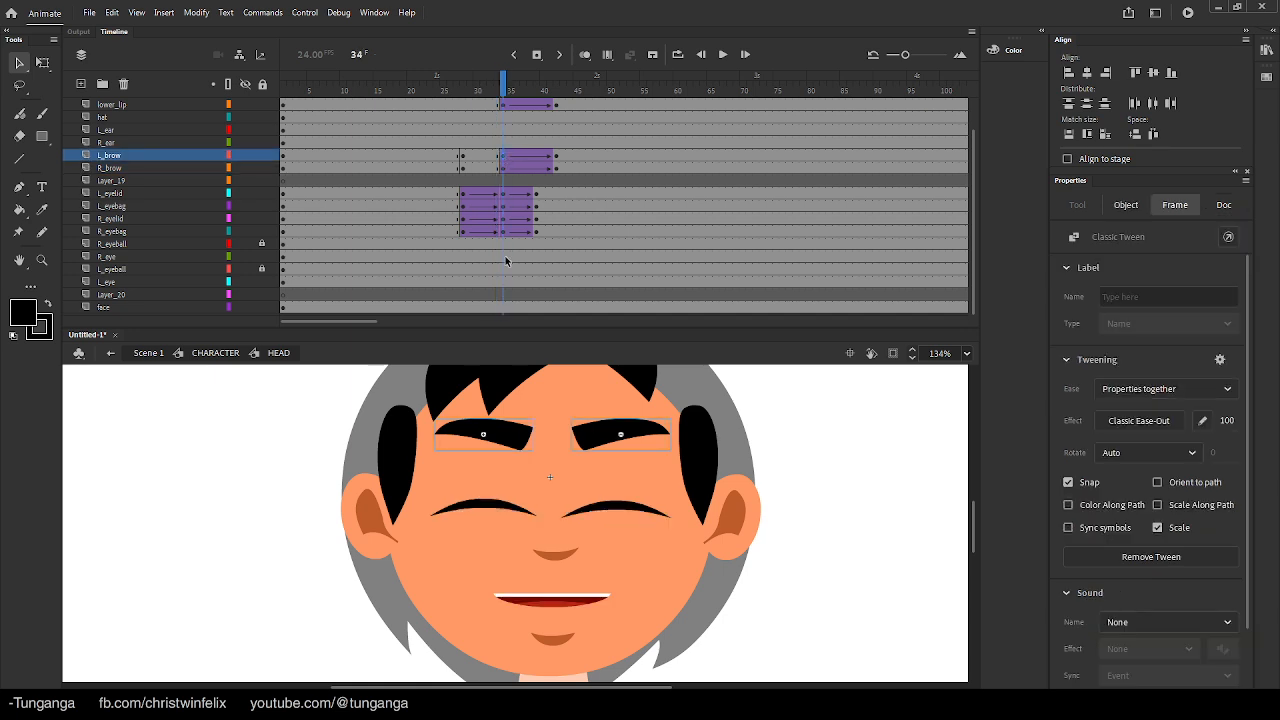
{"action": "key", "text": "q"}
{"action": "left_click_drag", "start_coordinate": [573, 462], "coordinate": [545, 472]}
{"action": "key", "text": "v"}
{"action": "left_click", "coordinate": [519, 440]}
{"action": "key", "text": "q"}
{"action": "key", "text": "v"}
{"action": "left_click_drag", "start_coordinate": [500, 432], "coordinate": [503, 442]}
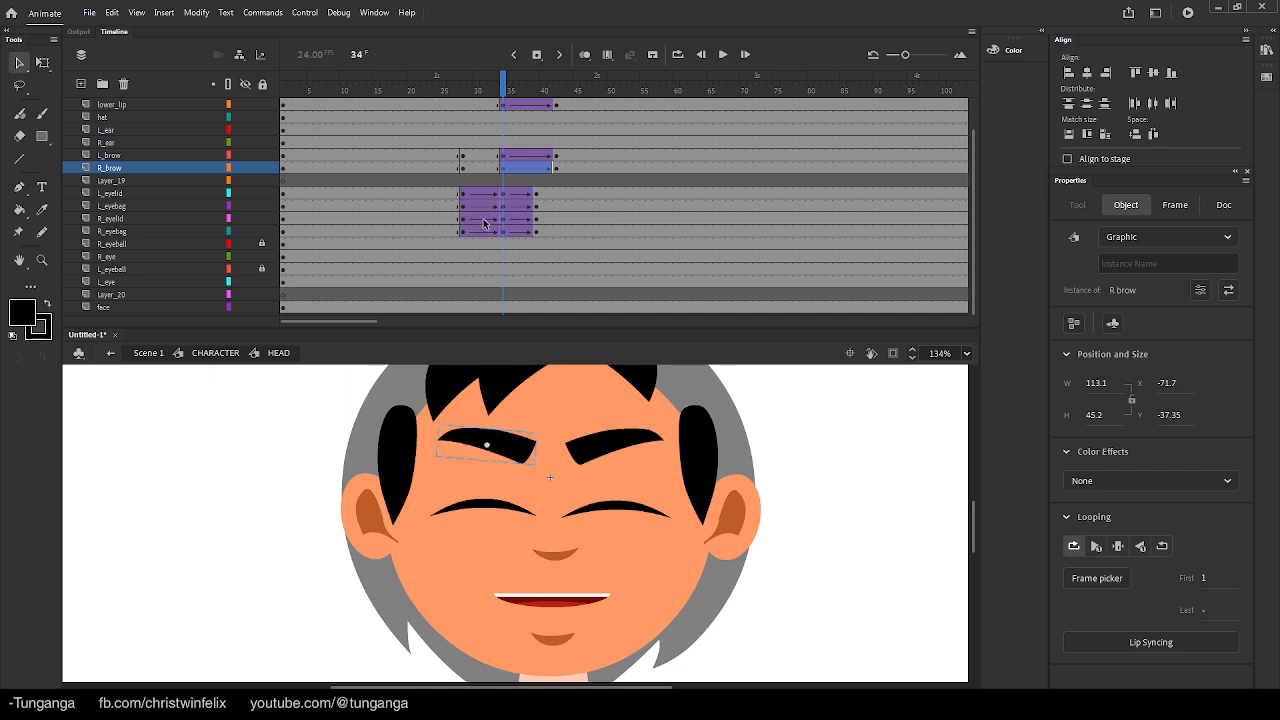
Apply a classic tween to L_brow and R_brow between frames 28 and 34 and play back the animation
{"action": "left_click_drag", "start_coordinate": [474, 155], "coordinate": [503, 168]}
{"action": "right_click", "coordinate": [487, 161]}
{"action": "left_click", "coordinate": [500, 171]}
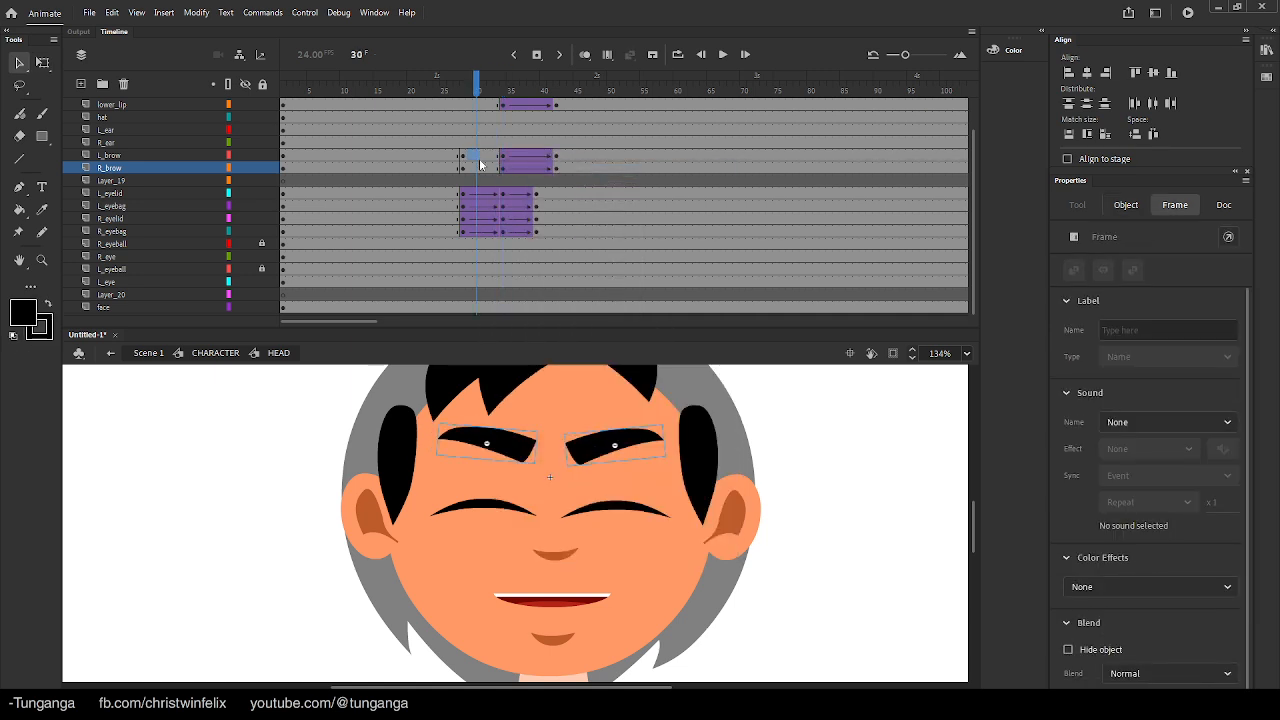
{"action": "right_click", "coordinate": [488, 156]}
{"action": "left_click", "coordinate": [545, 171]}
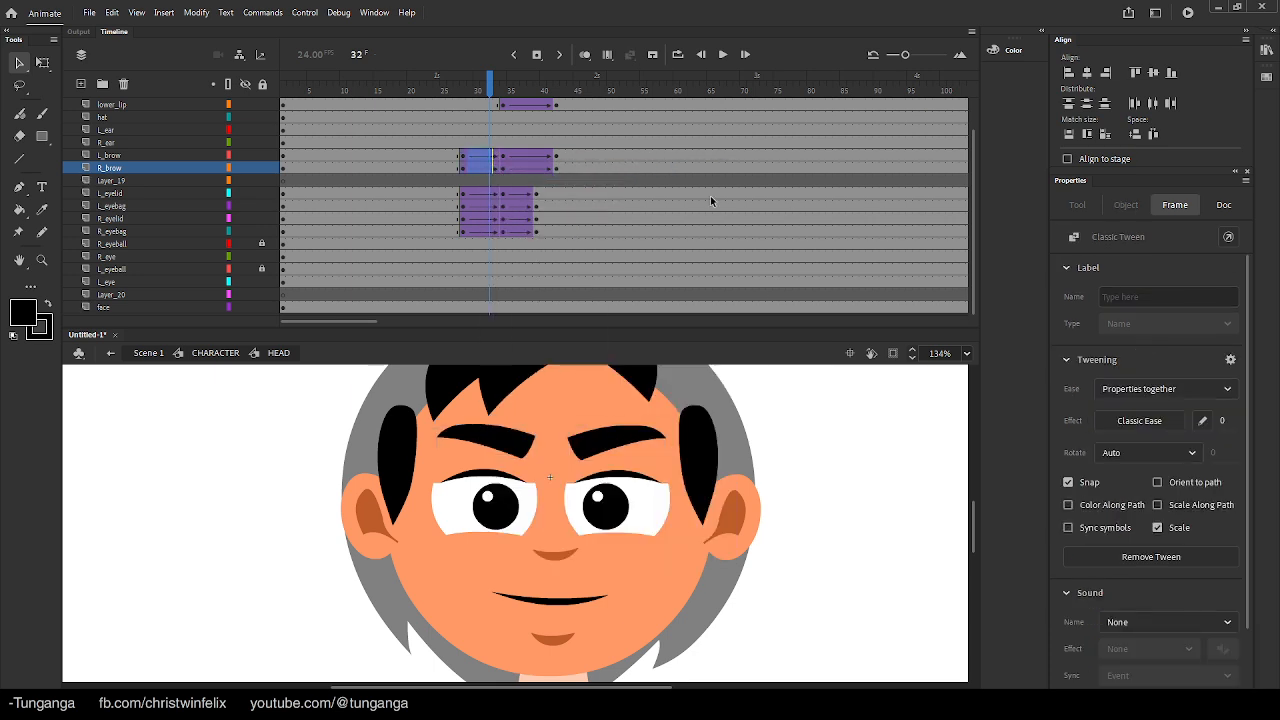
{"action": "key", "text": "Return"}
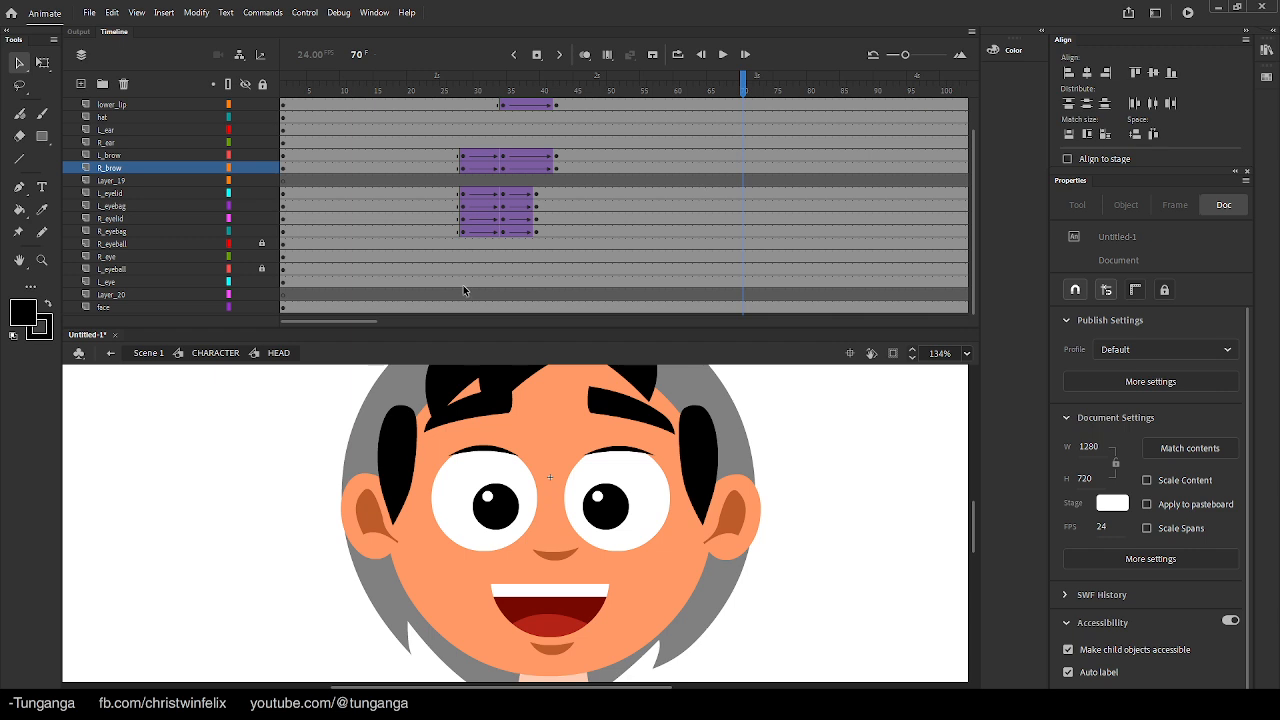
Insert a blank keyframe on Layer_21 at frame 73 for a new mouth shape
{"action": "left_click_drag", "start_coordinate": [363, 321], "coordinate": [328, 321]}
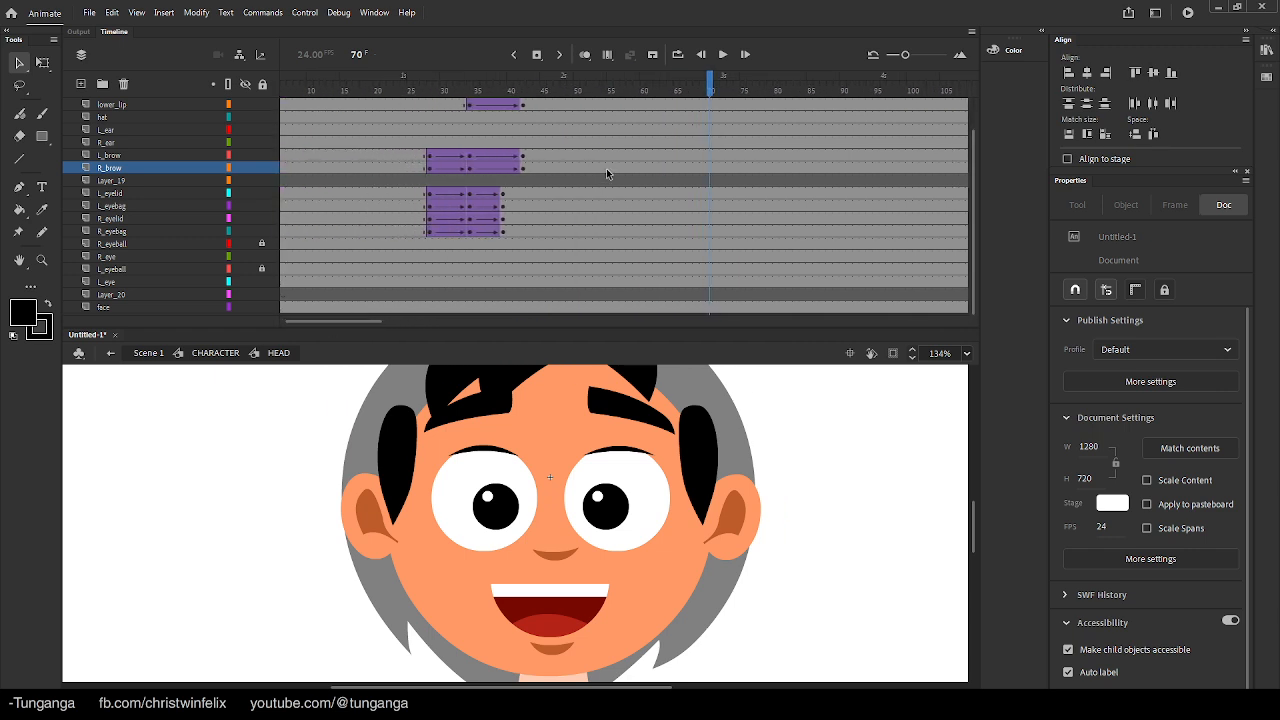
{"action": "scroll", "coordinate": [606, 168], "scroll_direction": "up", "scroll_amount": 2}
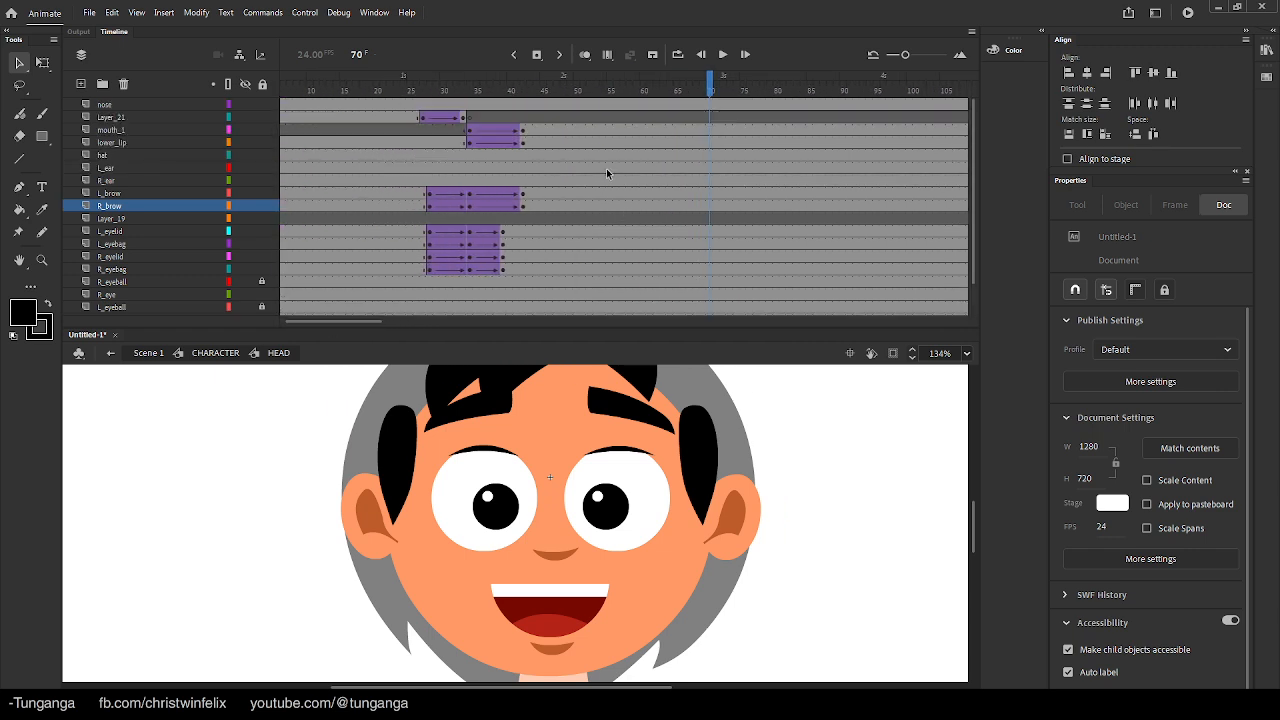
{"action": "left_click", "coordinate": [730, 118]}
{"action": "left_click", "coordinate": [325, 575]}
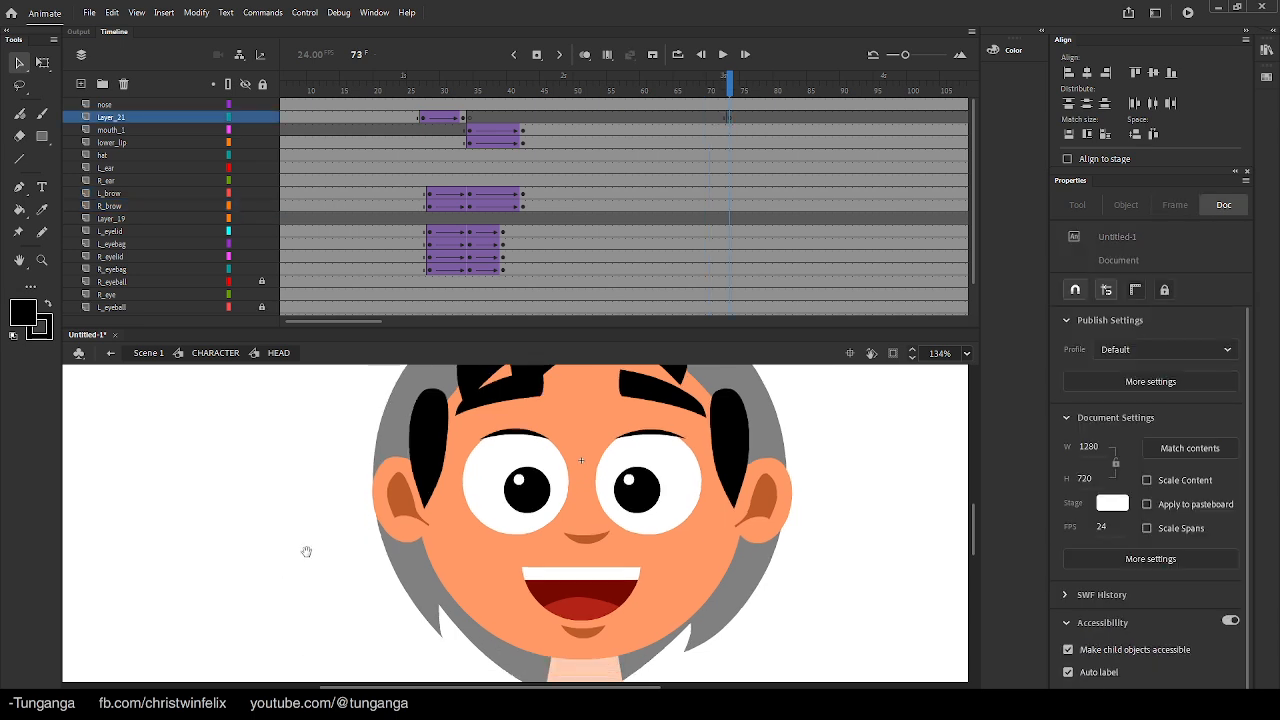
{"action": "key", "text": "r"}
{"action": "mouse_move", "coordinate": [303, 524]}
{"action": "left_mouse_down"}
{"action": "mouse_move", "coordinate": [406, 576]}
{"action": "mouse_move", "coordinate": [419, 565]}
{"action": "left_mouse_up"}
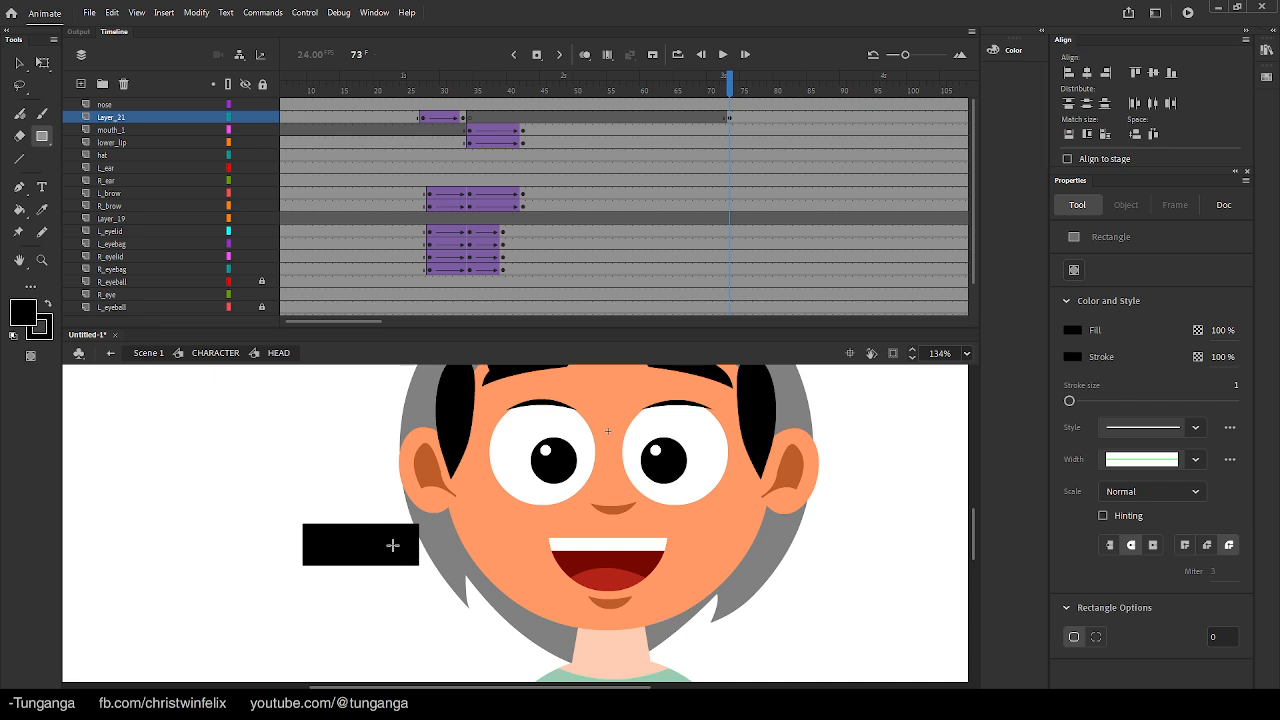
{"action": "key", "text": "ctrl+z"}
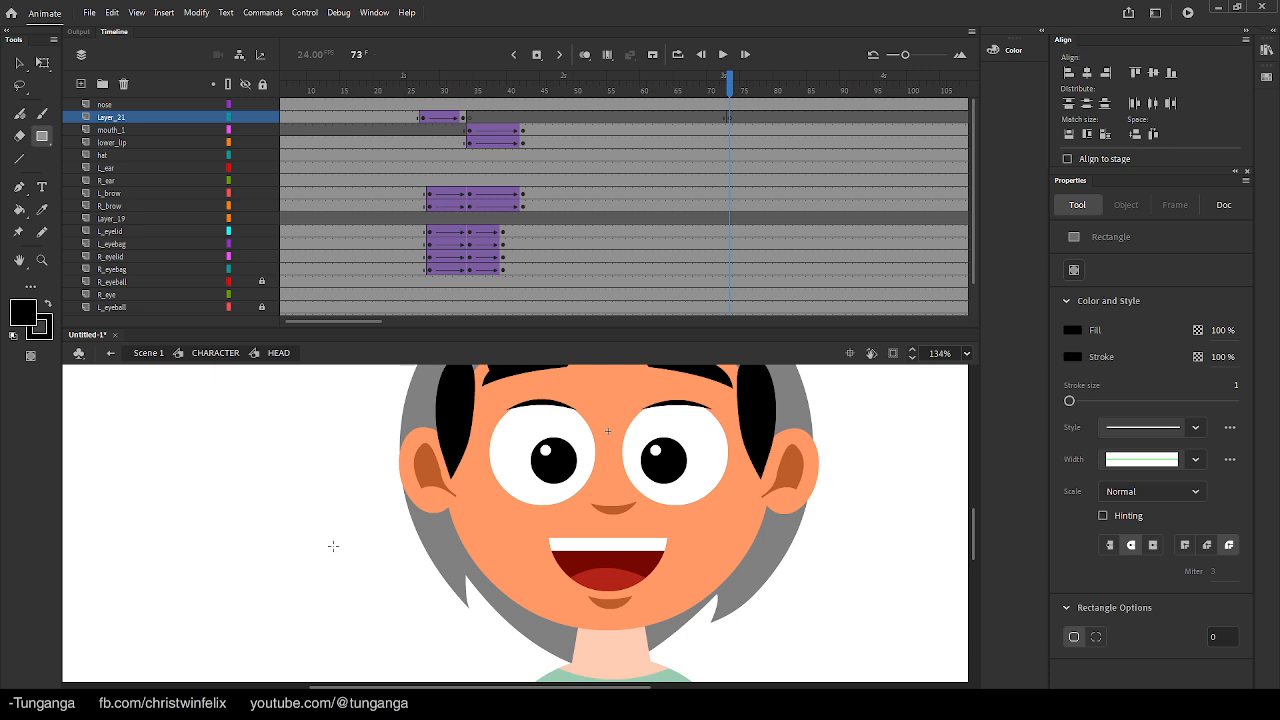
Draw a black oval beside the face and shape it into a dome by removing its lower part and curving the bottom edge upward
{"action": "key", "text": "o"}
{"action": "left_click_drag", "start_coordinate": [287, 535], "coordinate": [409, 638]}
{"action": "key", "text": "v"}
{"action": "left_click_drag", "start_coordinate": [267, 641], "coordinate": [450, 597]}
{"action": "key", "text": "Delete"}
{"action": "left_click_drag", "start_coordinate": [341, 600], "coordinate": [333, 592]}
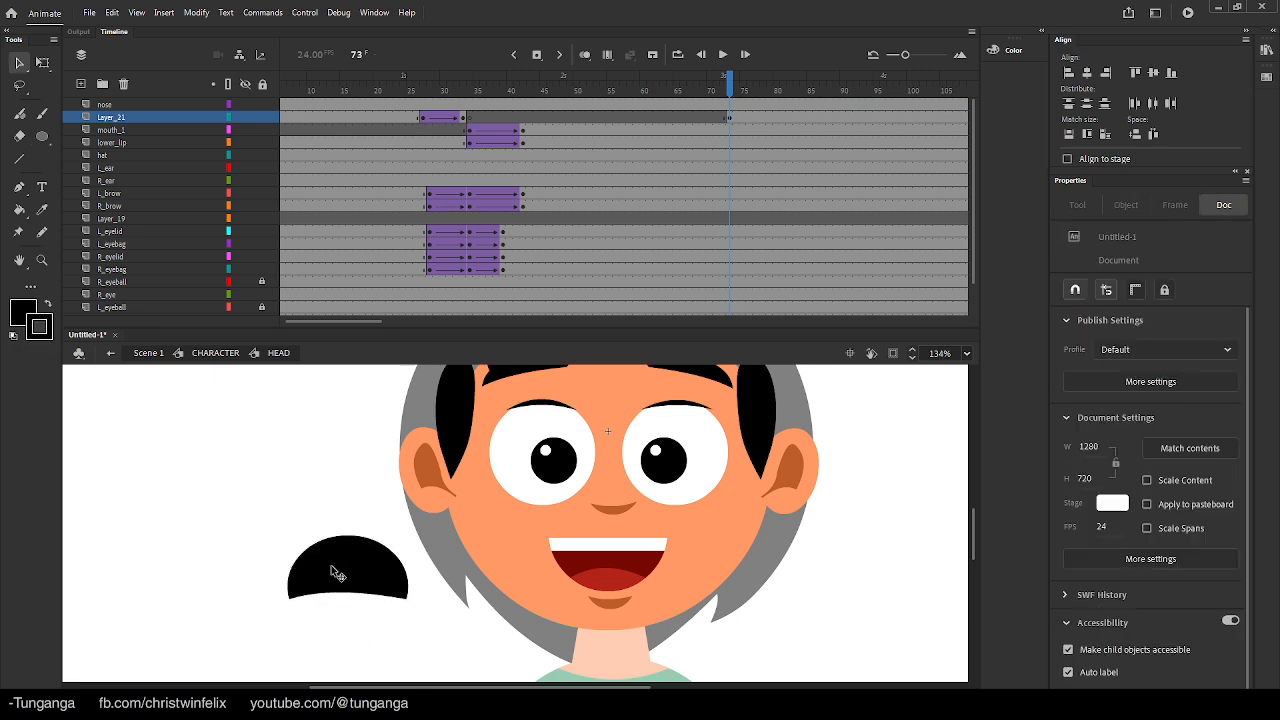
Fill the dome's top strip with white for teeth and the rest with the dark red sampled from the open mouth
{"action": "left_click_drag", "start_coordinate": [281, 558], "coordinate": [434, 522]}
{"action": "key", "text": "k"}
{"action": "key", "text": "Delete"}
{"action": "key", "text": "i"}
{"action": "left_click", "coordinate": [594, 560]}
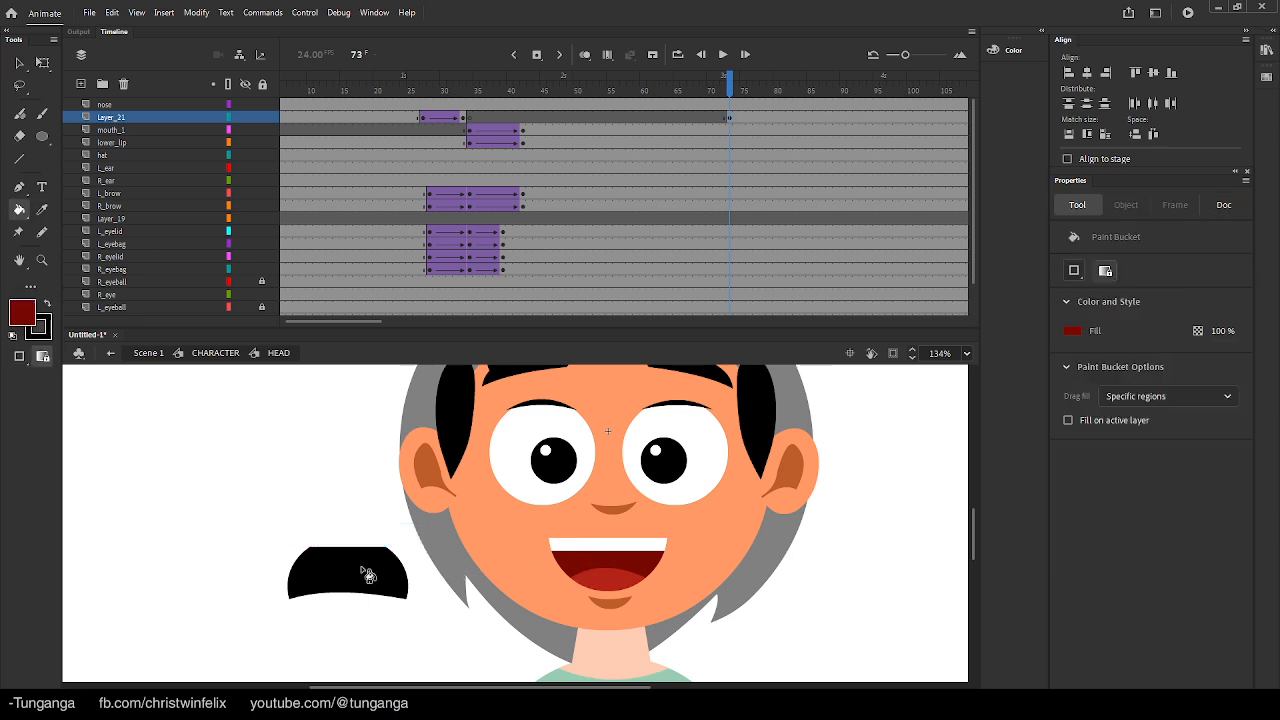
{"action": "left_click", "coordinate": [393, 579]}
Sample the lighter red of the open mouth's tongue as the fill colour
{"action": "key", "text": "i"}
{"action": "left_click", "coordinate": [590, 577]}
{"action": "key", "text": "v"}
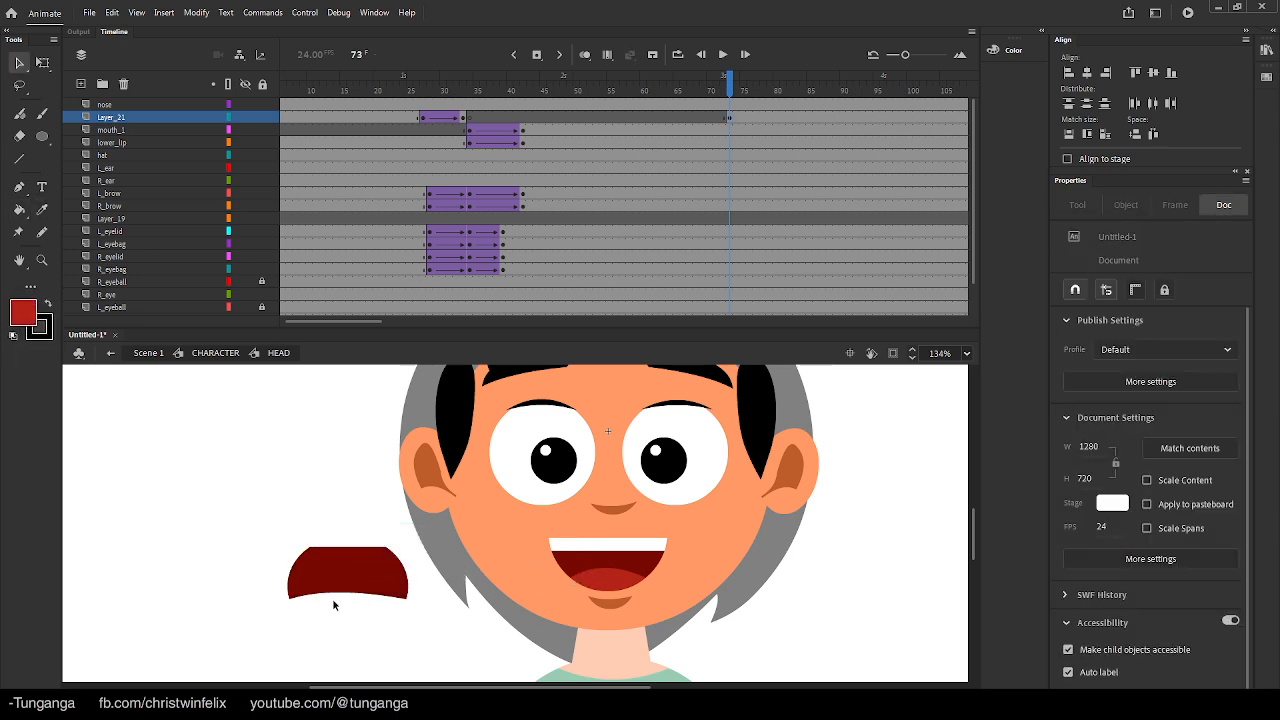
{"action": "key", "text": "ctrl+space"}
{"action": "left_click", "coordinate": [361, 552], "text": "ctrl"}
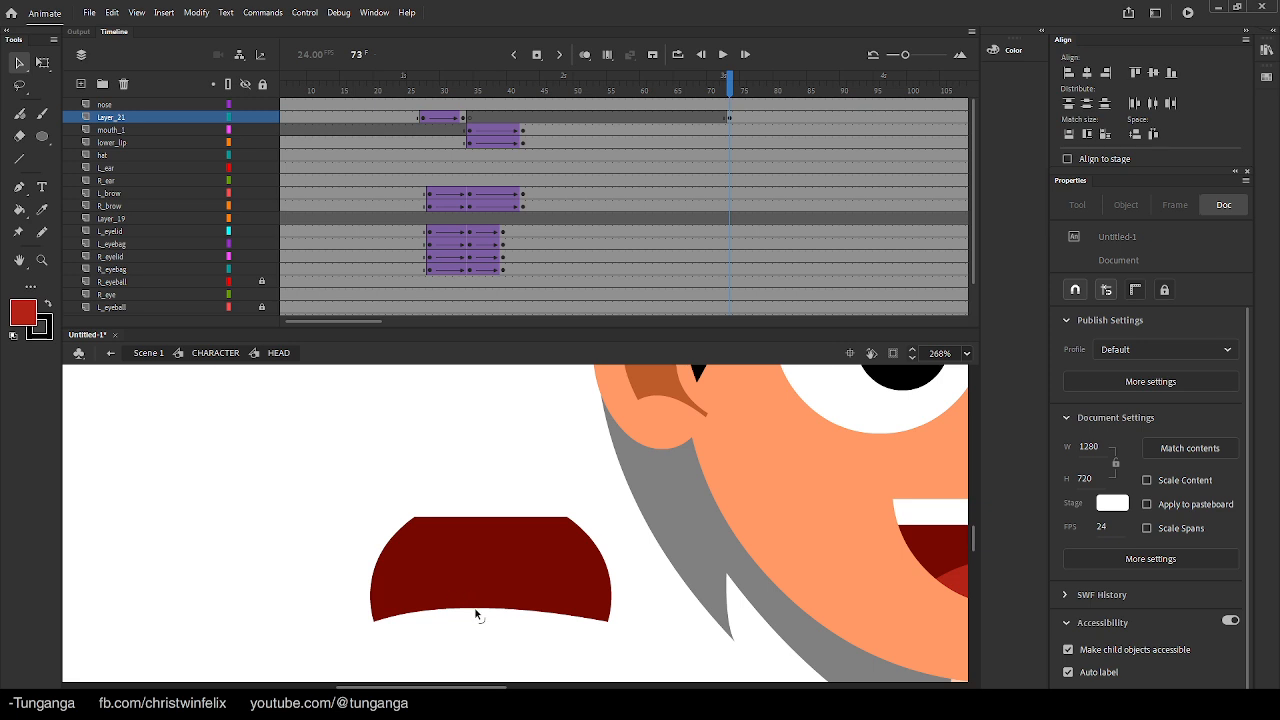
{"action": "left_click_drag", "start_coordinate": [476, 614], "coordinate": [479, 656]}
{"action": "mouse_move", "coordinate": [402, 657]}
{"action": "left_mouse_down"}
{"action": "mouse_move", "coordinate": [571, 646]}
{"action": "mouse_move", "coordinate": [596, 631]}
{"action": "left_mouse_up"}
{"action": "key", "text": "k"}
{"action": "left_click", "coordinate": [505, 638]}
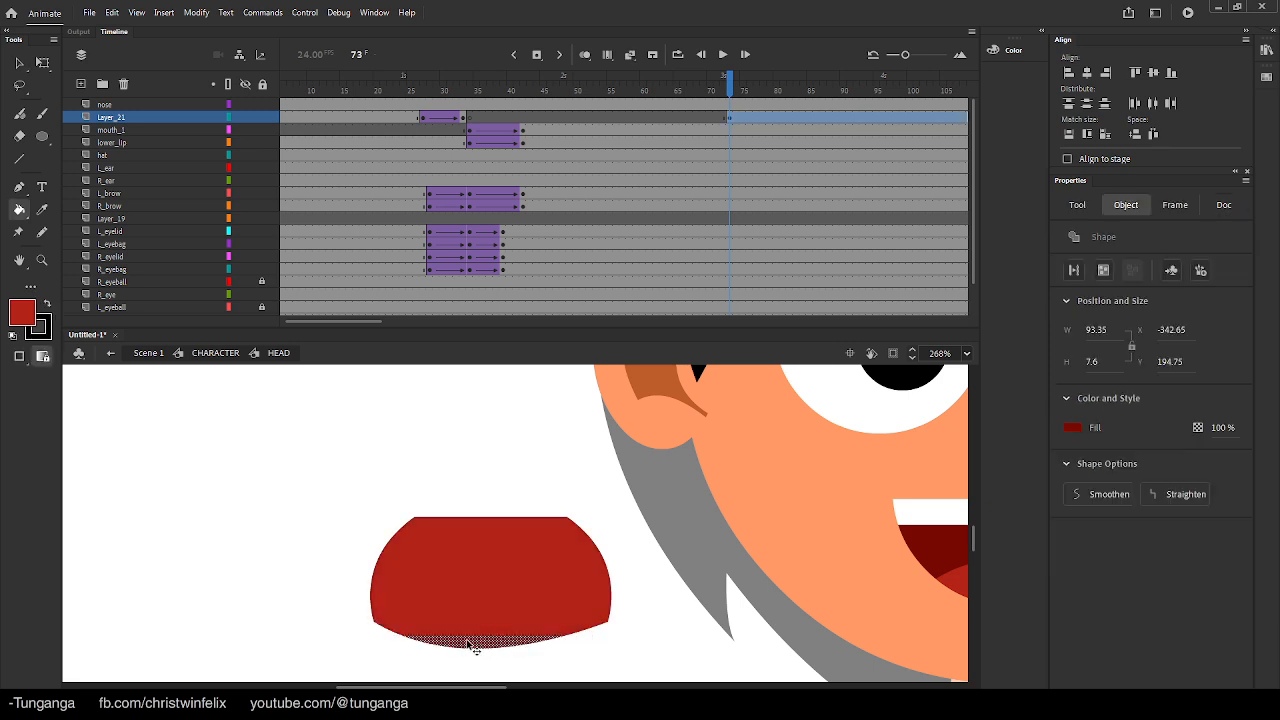
{"action": "key", "text": "ctrl+z"}
{"action": "key", "text": "v"}
{"action": "left_click", "coordinate": [463, 650]}
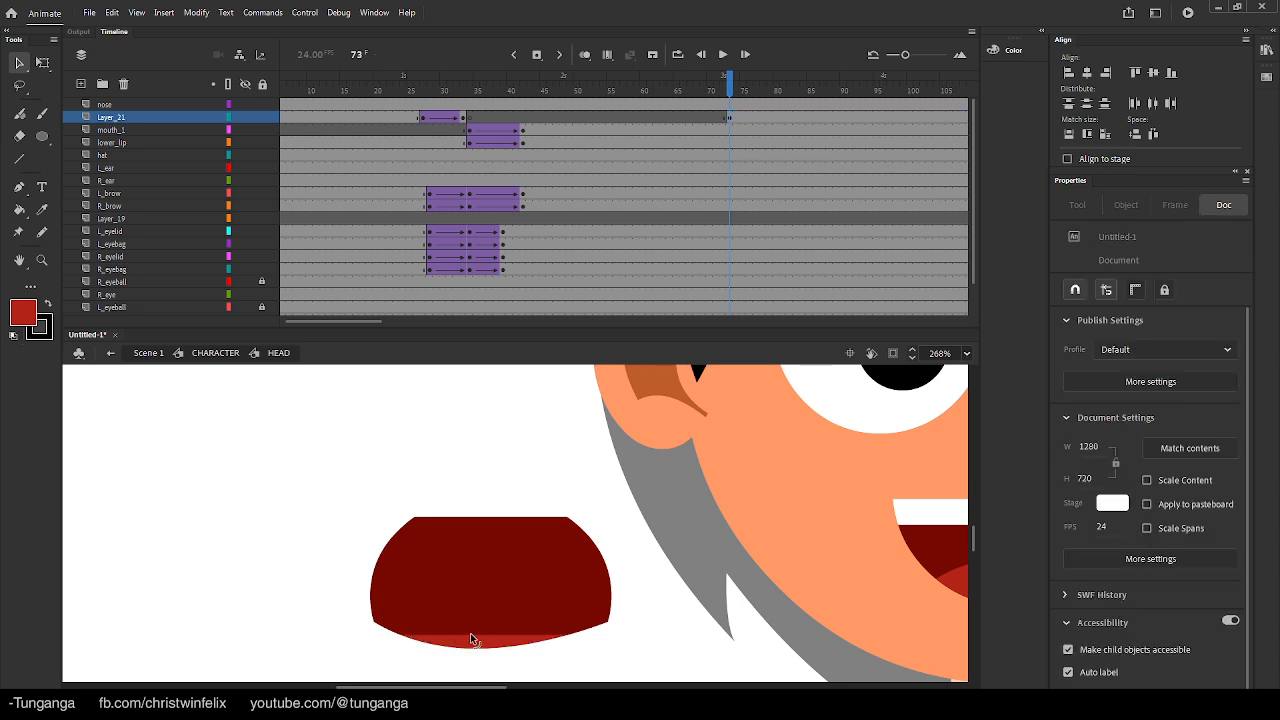
{"action": "left_click_drag", "start_coordinate": [471, 635], "coordinate": [477, 576]}
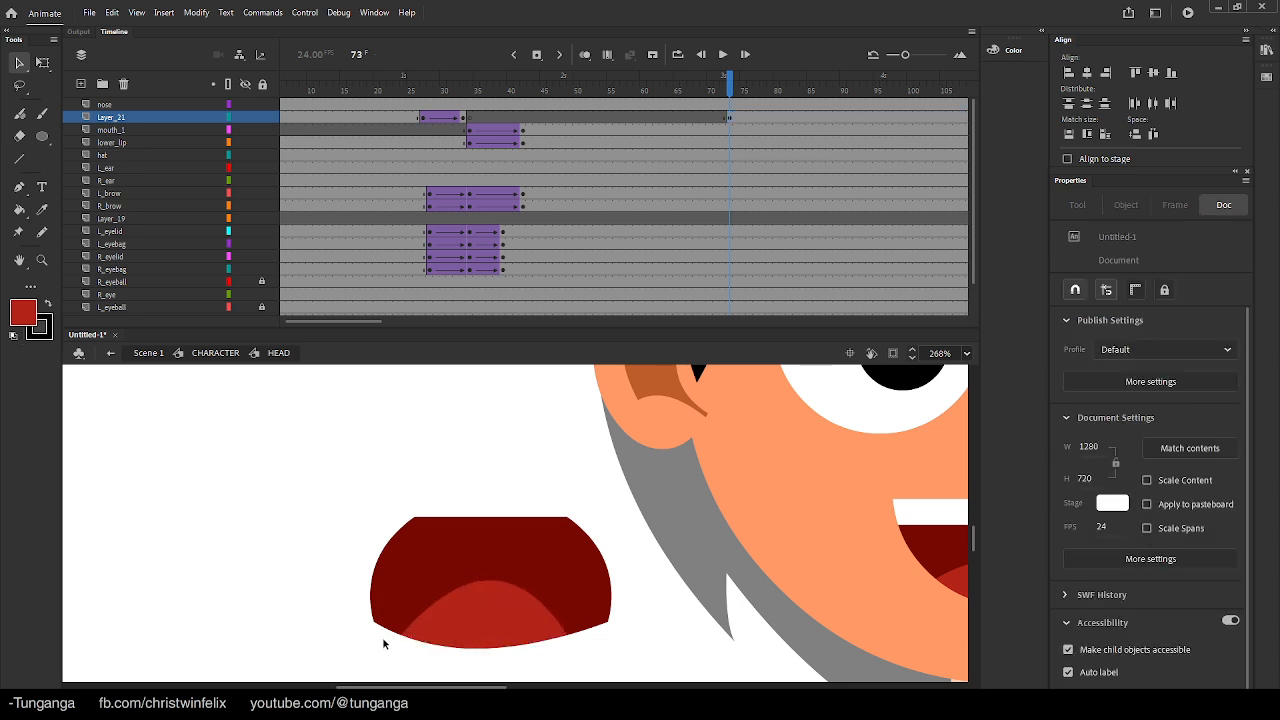
{"action": "key", "text": "ctrl+z"}
{"action": "key", "text": "ctrl+z"}
{"action": "key", "text": "ctrl+z"}
Add a lighter red tongue at the bottom of the new mouth using a dividing line, and curve the tongue's top edge upward
{"action": "key", "text": "n"}
{"action": "mouse_move", "coordinate": [406, 613]}
{"action": "left_mouse_down"}
{"action": "mouse_move", "coordinate": [485, 570]}
{"action": "mouse_move", "coordinate": [557, 613]}
{"action": "left_mouse_up"}
{"action": "key", "text": "v"}
{"action": "key", "text": "k"}
{"action": "left_click", "coordinate": [503, 601]}
{"action": "key", "text": "v"}
{"action": "left_click", "coordinate": [502, 587]}
{"action": "key", "text": "Delete"}
{"action": "left_click_drag", "start_coordinate": [492, 588], "coordinate": [523, 582]}
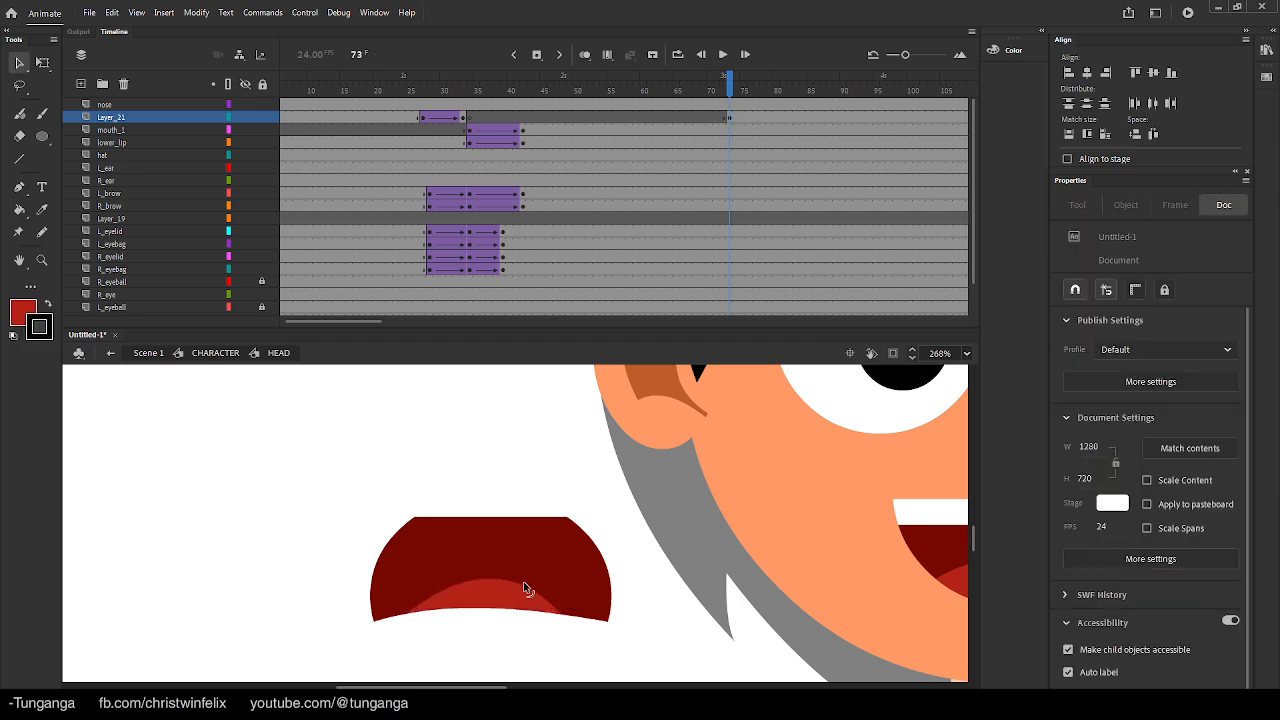
Convert the whole new mouth drawing beside the face into a graphic symbol named "mouth 3"
{"action": "left_click", "coordinate": [528, 538], "text": "ctrl+alt"}
{"action": "left_click_drag", "start_coordinate": [400, 492], "coordinate": [594, 606]}
{"action": "key", "text": "F8"}
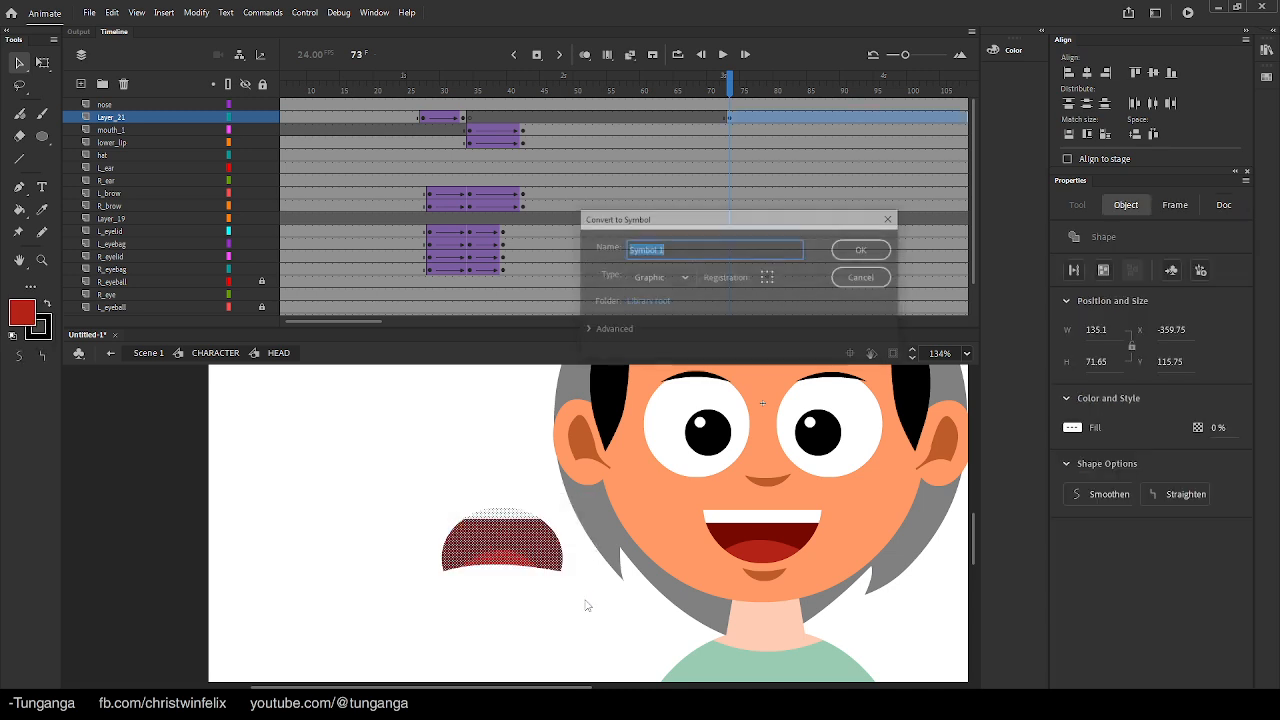
{"action": "type", "text": "mouth"}
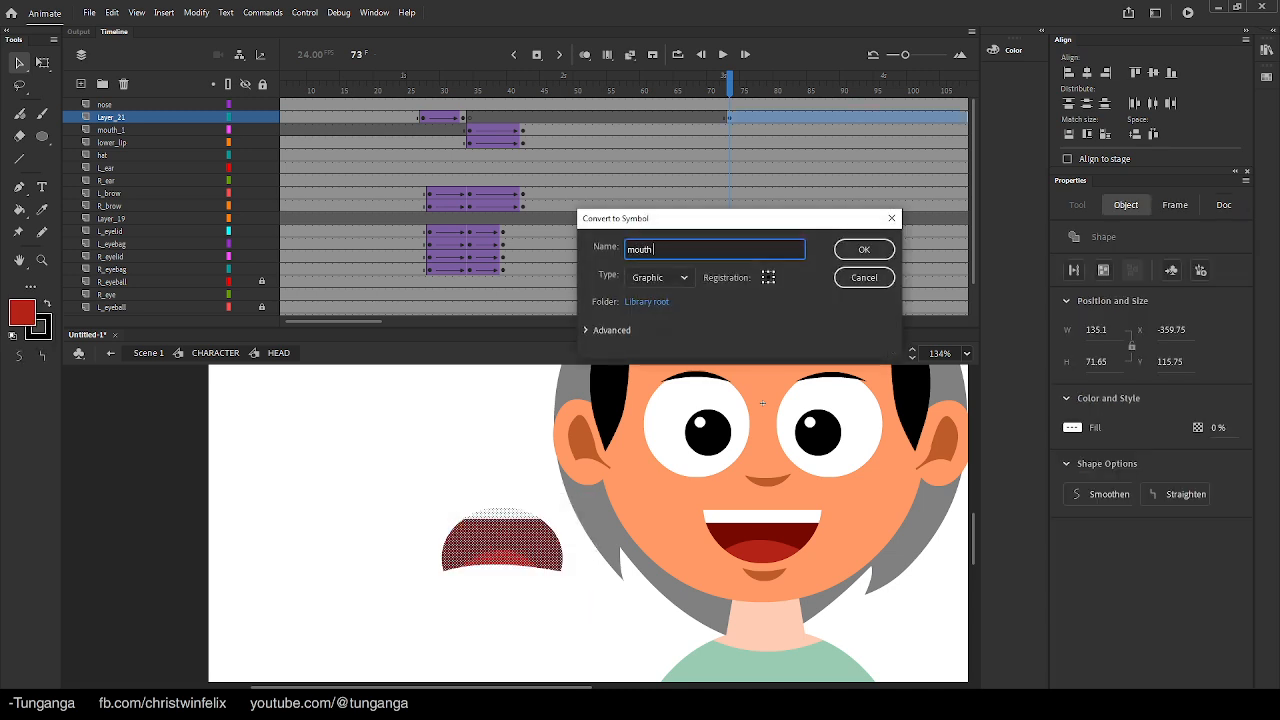
{"action": "key", "text": "Return"}
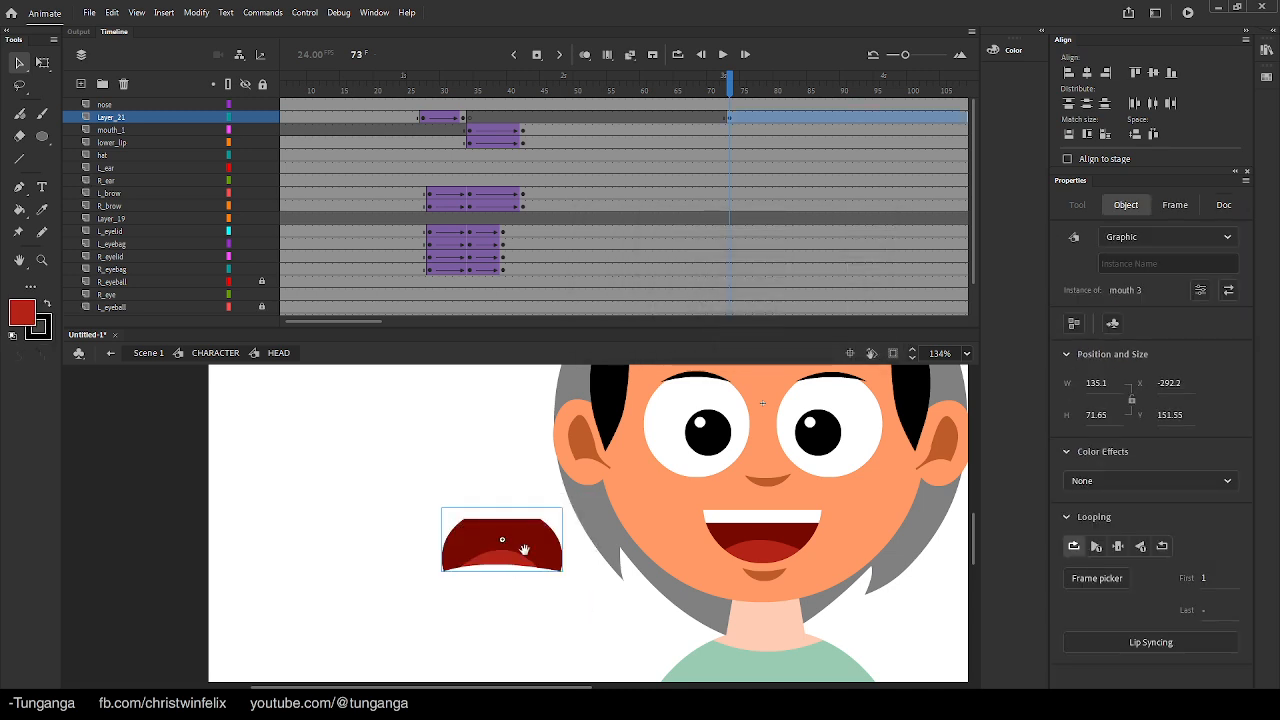
Blank the mouth_1 layer from frame 73 and place the new mouth symbol on the face between nose and lower lip
{"action": "left_click_drag", "start_coordinate": [524, 549], "coordinate": [448, 547]}
{"action": "left_click", "coordinate": [731, 130]}
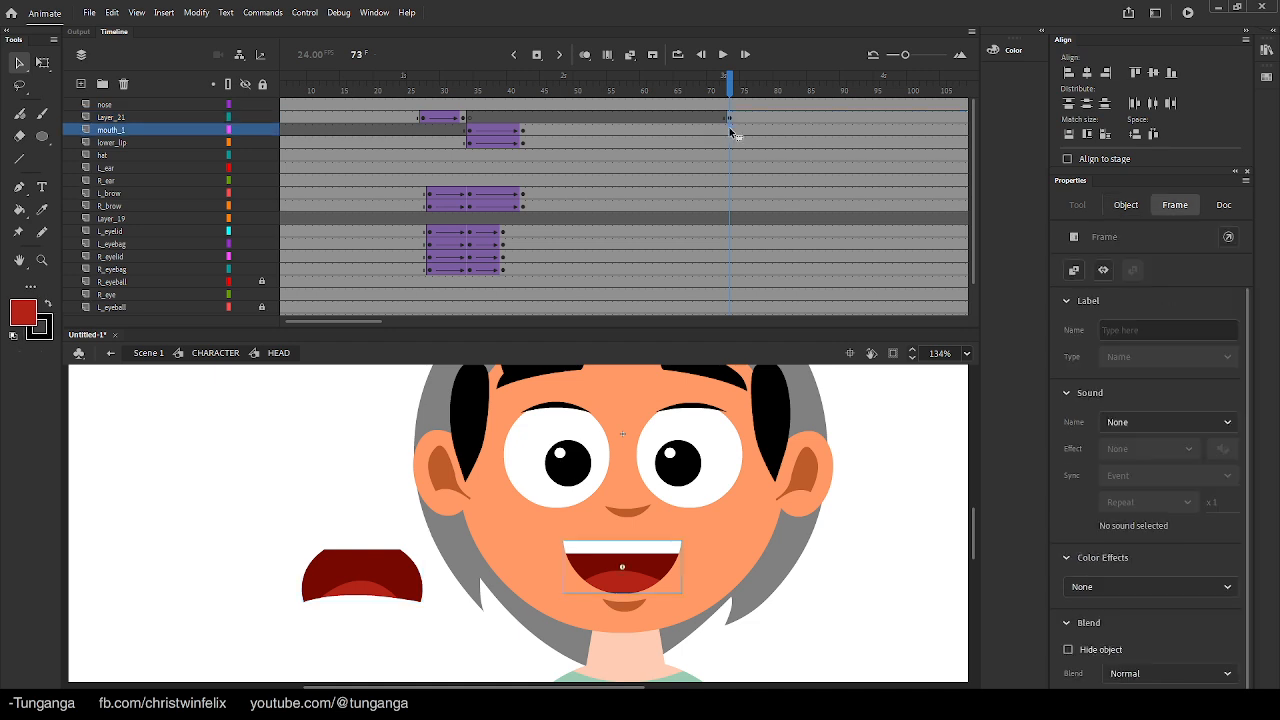
{"action": "key", "text": "F7"}
{"action": "left_click_drag", "start_coordinate": [353, 577], "coordinate": [616, 564]}
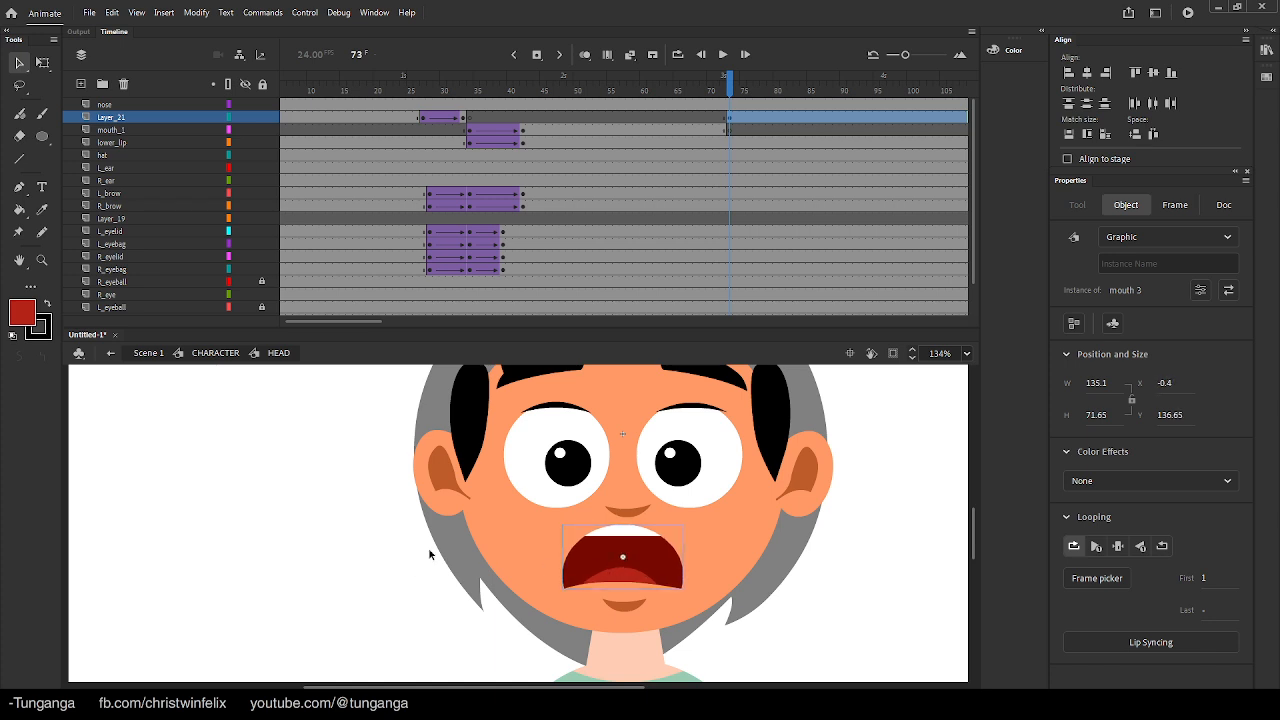
{"action": "left_click", "coordinate": [416, 571]}
Add keyframes for both eyebrows at frame 73 and tilt the R_brow eyebrow down toward the nose
{"action": "left_click_drag", "start_coordinate": [586, 458], "coordinate": [554, 503]}
{"action": "left_click", "coordinate": [546, 432]}
{"action": "key", "text": "q"}
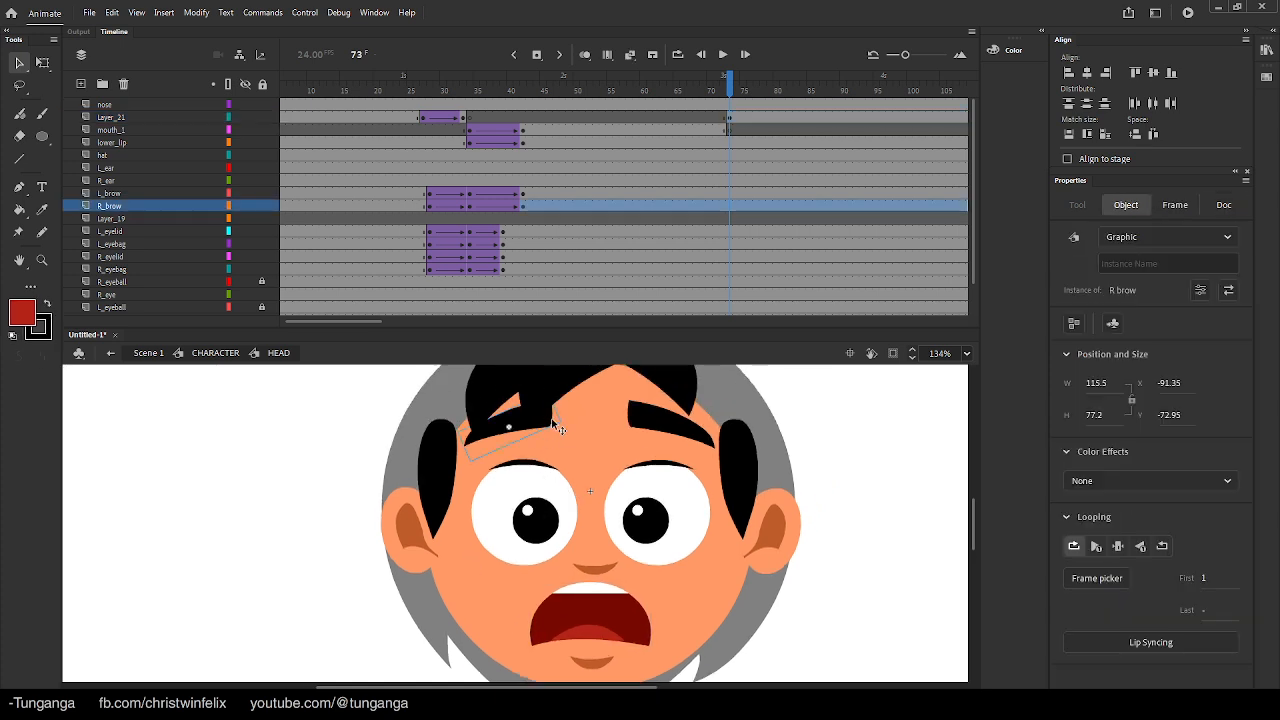
{"action": "left_click", "coordinate": [732, 199]}
{"action": "key", "text": "F6"}
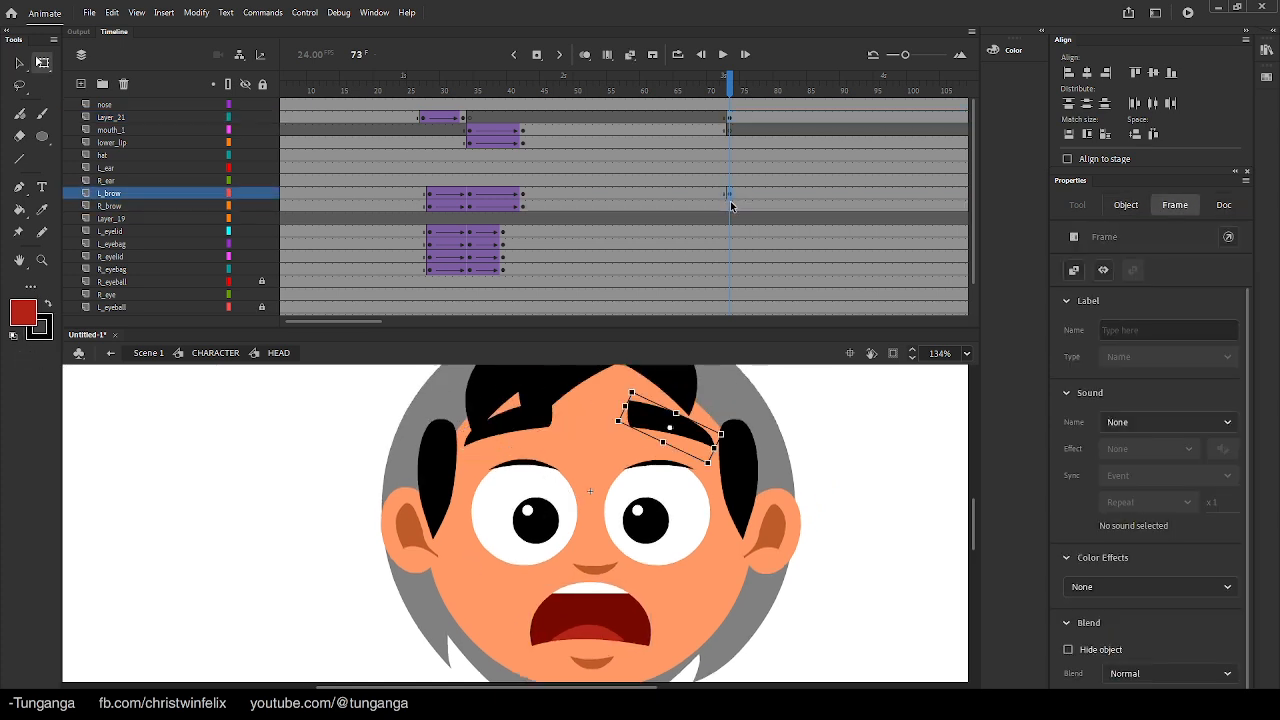
{"action": "left_click_drag", "start_coordinate": [575, 437], "coordinate": [577, 490]}
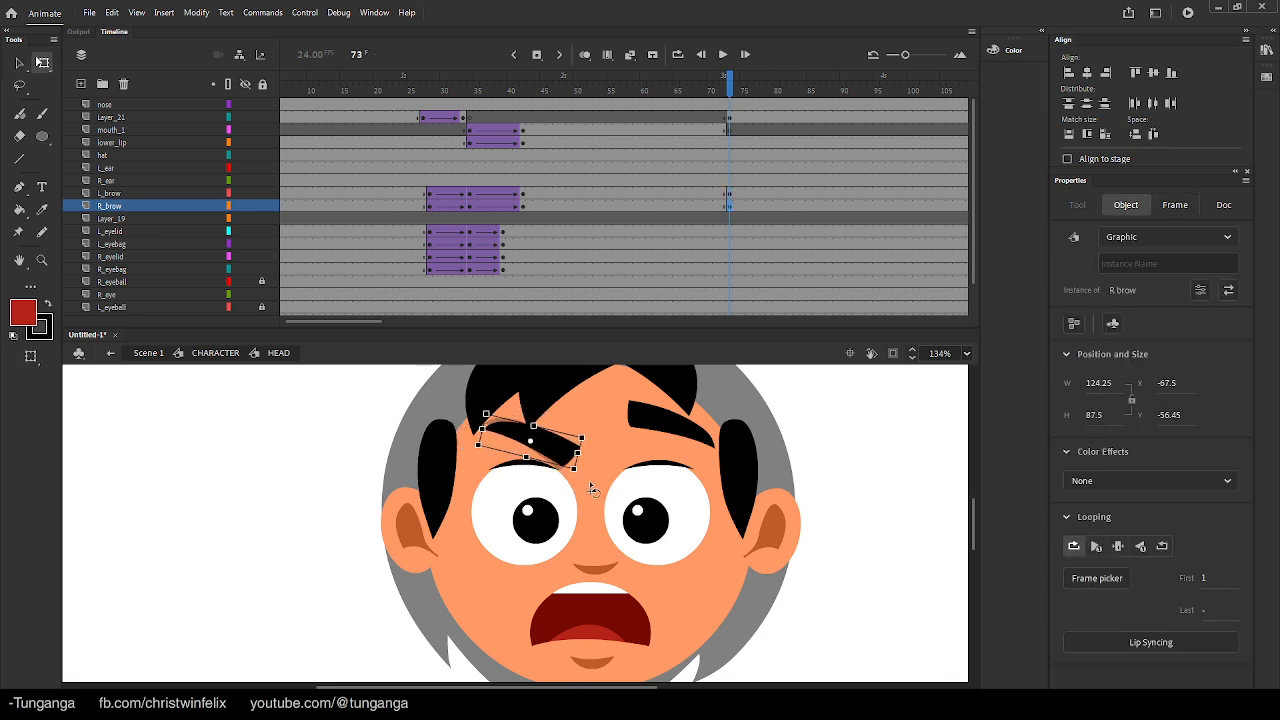
Tilt the L_brow eyebrow at frame 73 so its inner end points down toward the nose for an angry look
{"action": "left_click", "coordinate": [692, 455]}
{"action": "left_click_drag", "start_coordinate": [717, 478], "coordinate": [647, 469]}
{"action": "key", "text": "v"}
{"action": "left_click", "coordinate": [276, 500]}
{"action": "left_click_drag", "start_coordinate": [559, 504], "coordinate": [567, 470]}
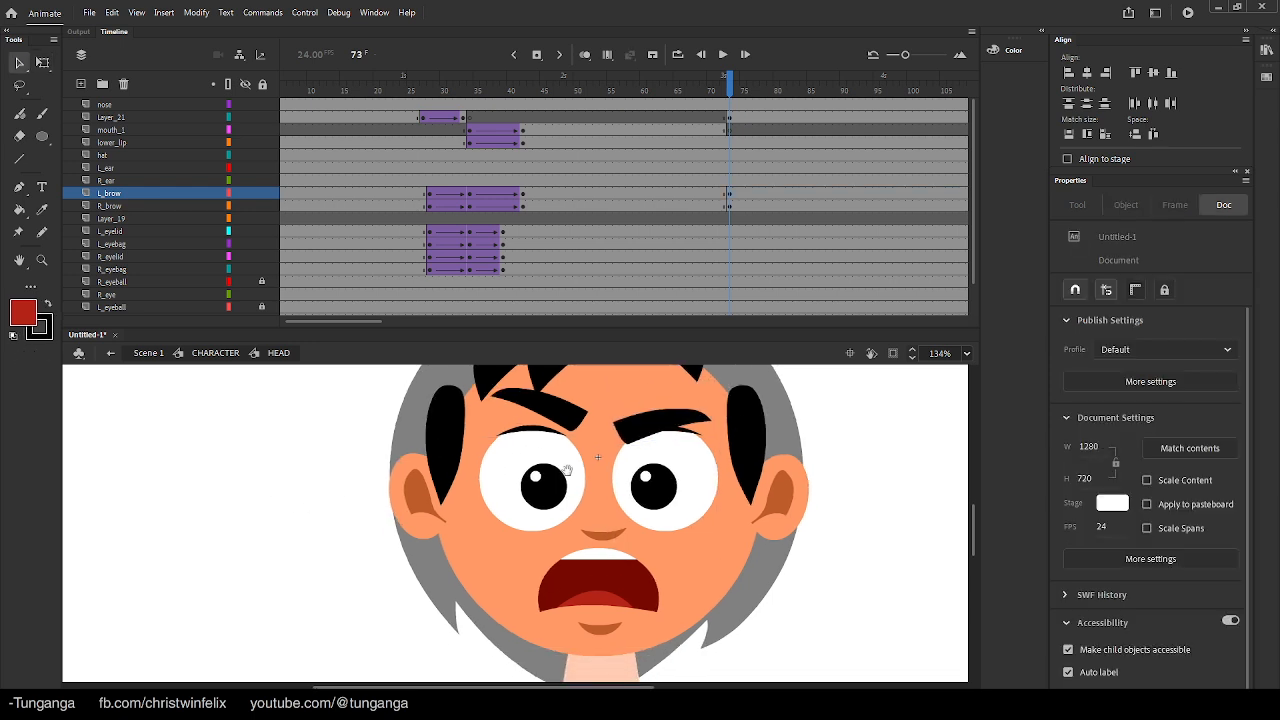
Add keyframes for both eyebags at frame 68 and raise them over the bottom of the eyes to Y 61
{"action": "left_click_drag", "start_coordinate": [725, 84], "coordinate": [524, 168]}
{"action": "left_click", "coordinate": [533, 551]}
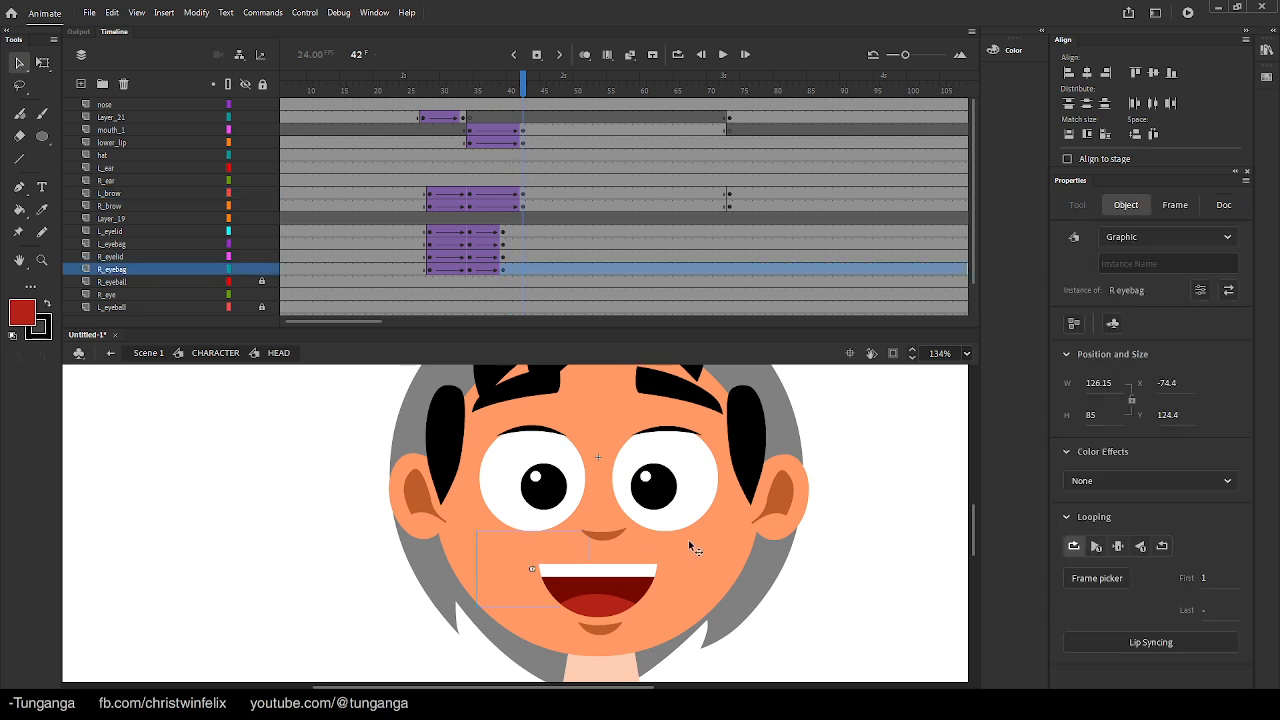
{"action": "left_click", "coordinate": [689, 542], "text": "shift"}
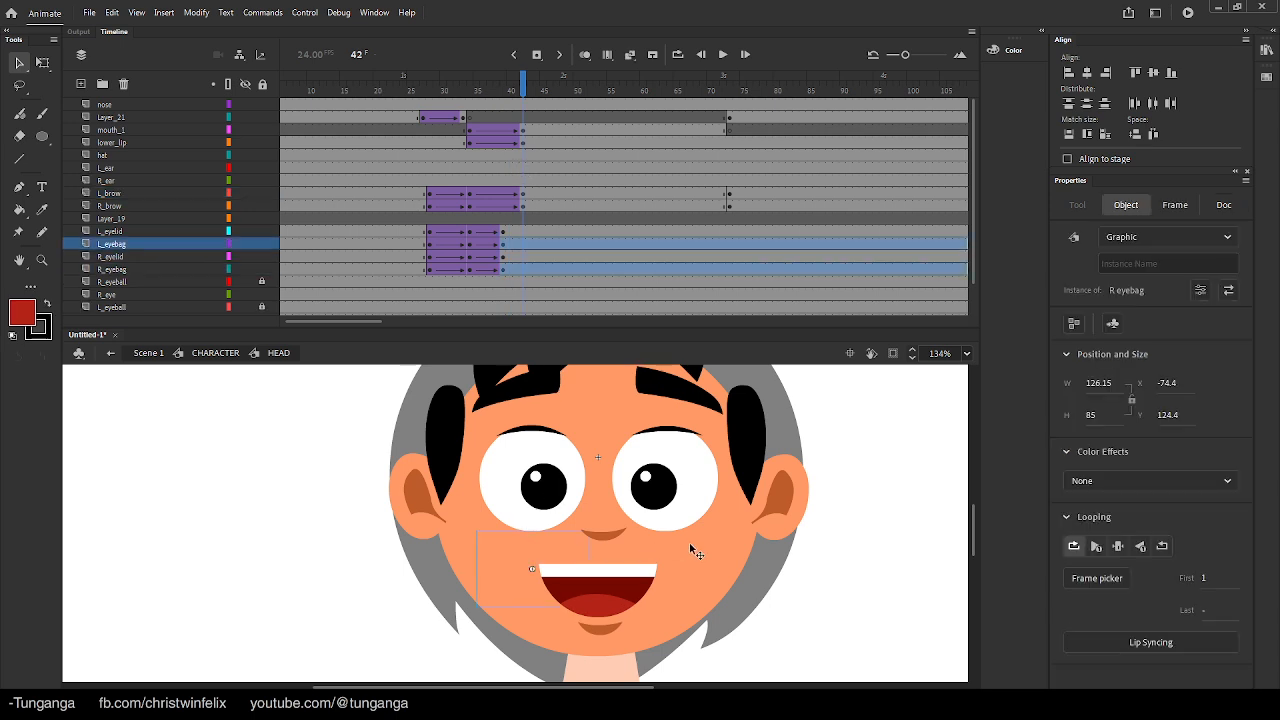
{"action": "left_click", "coordinate": [692, 245]}
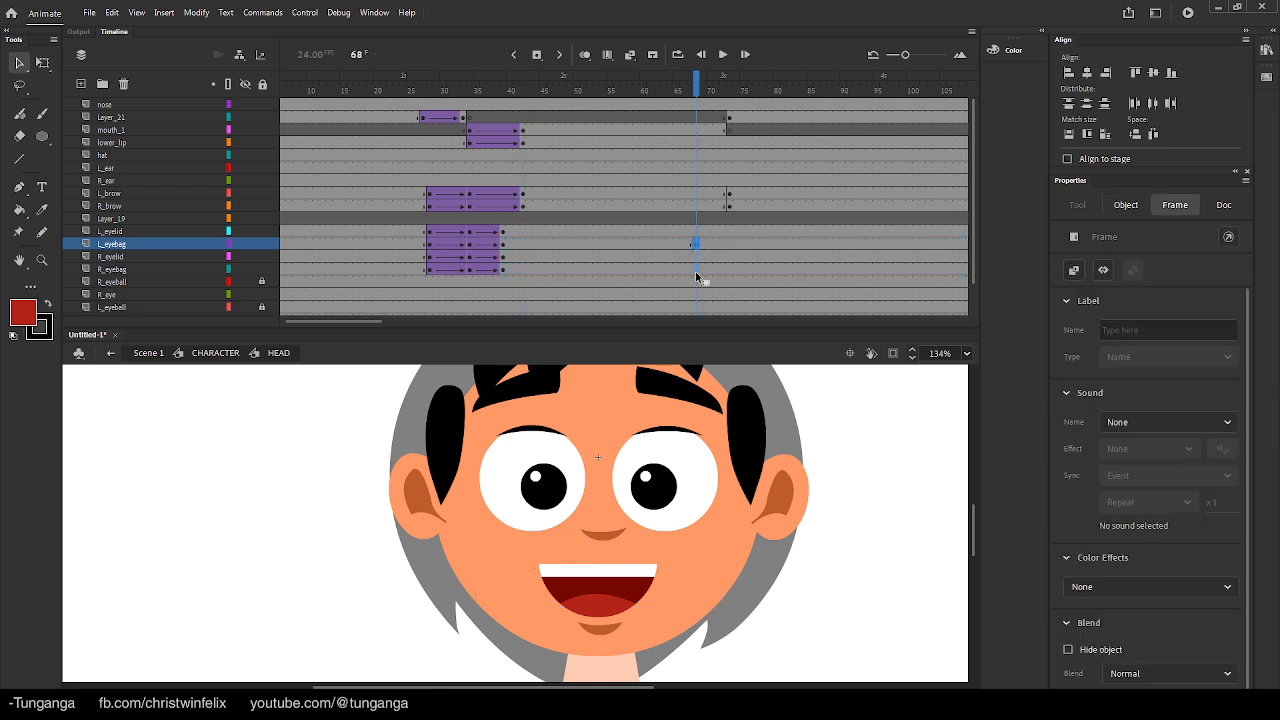
{"action": "left_click", "coordinate": [695, 270]}
{"action": "left_click", "coordinate": [673, 547]}
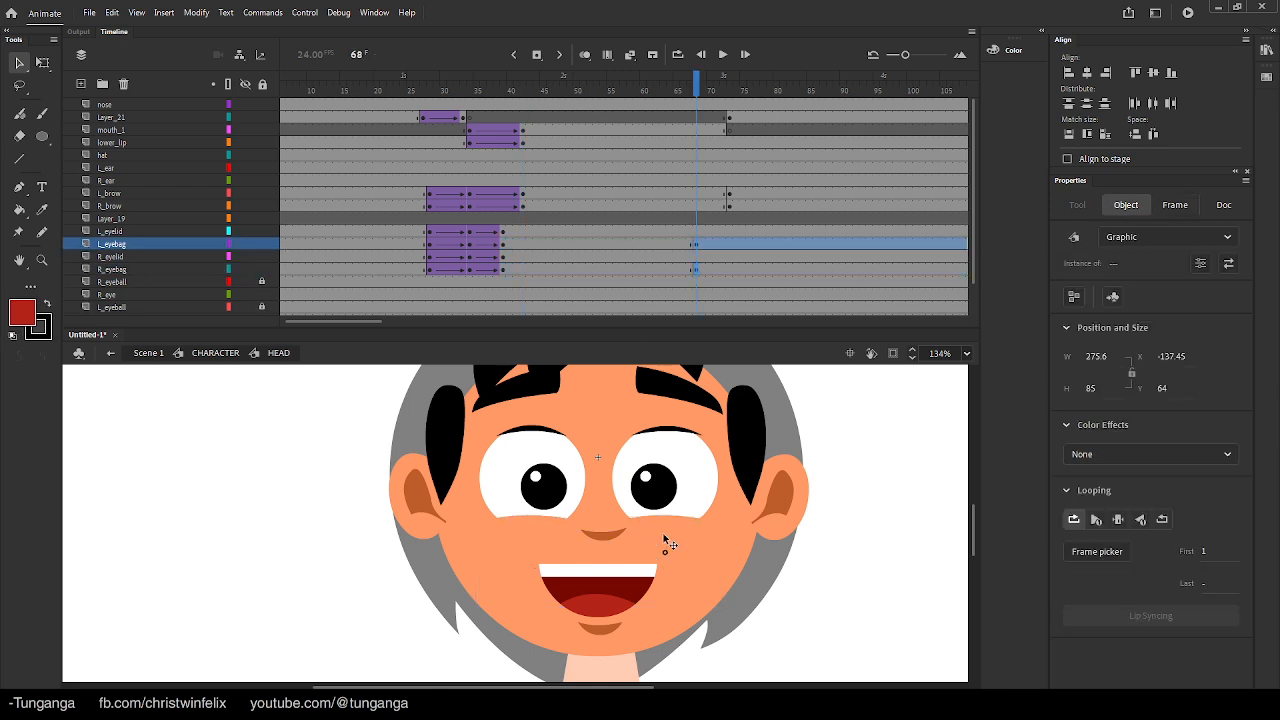
{"action": "key", "text": "Up"}
{"action": "key", "text": "Up"}
{"action": "key", "text": "Up"}
Create classic tweens on the L_eyebag and R_eyebag layers leading up to frame 68 and preview the motion
{"action": "right_click", "coordinate": [626, 243]}
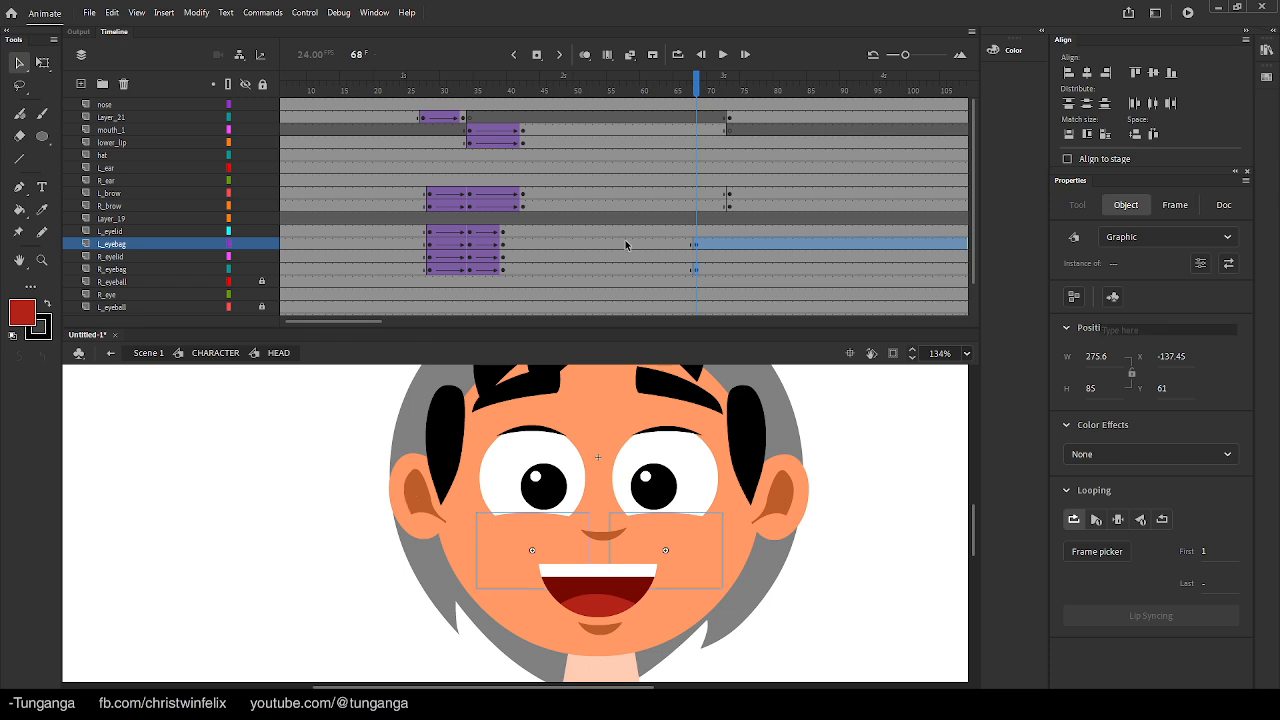
{"action": "left_click", "coordinate": [640, 250]}
{"action": "right_click", "coordinate": [620, 262]}
{"action": "left_click", "coordinate": [640, 277]}
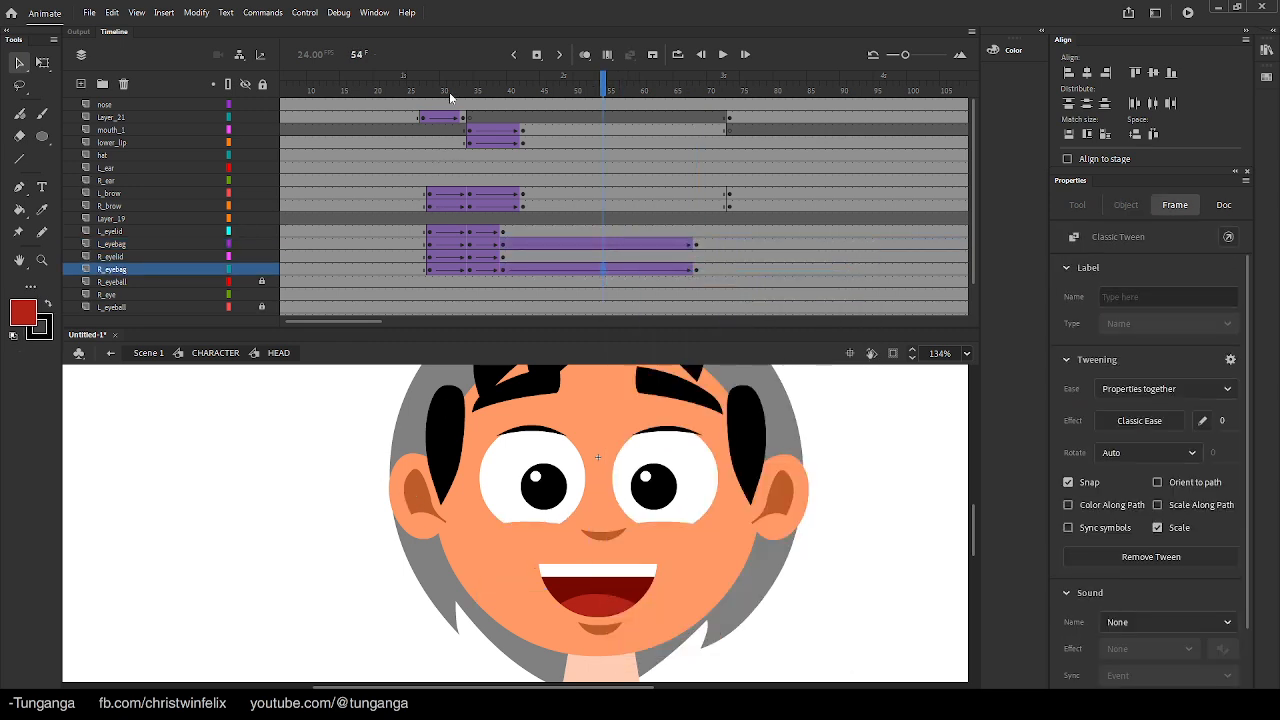
{"action": "left_click", "coordinate": [448, 88]}
{"action": "key", "text": "Return"}
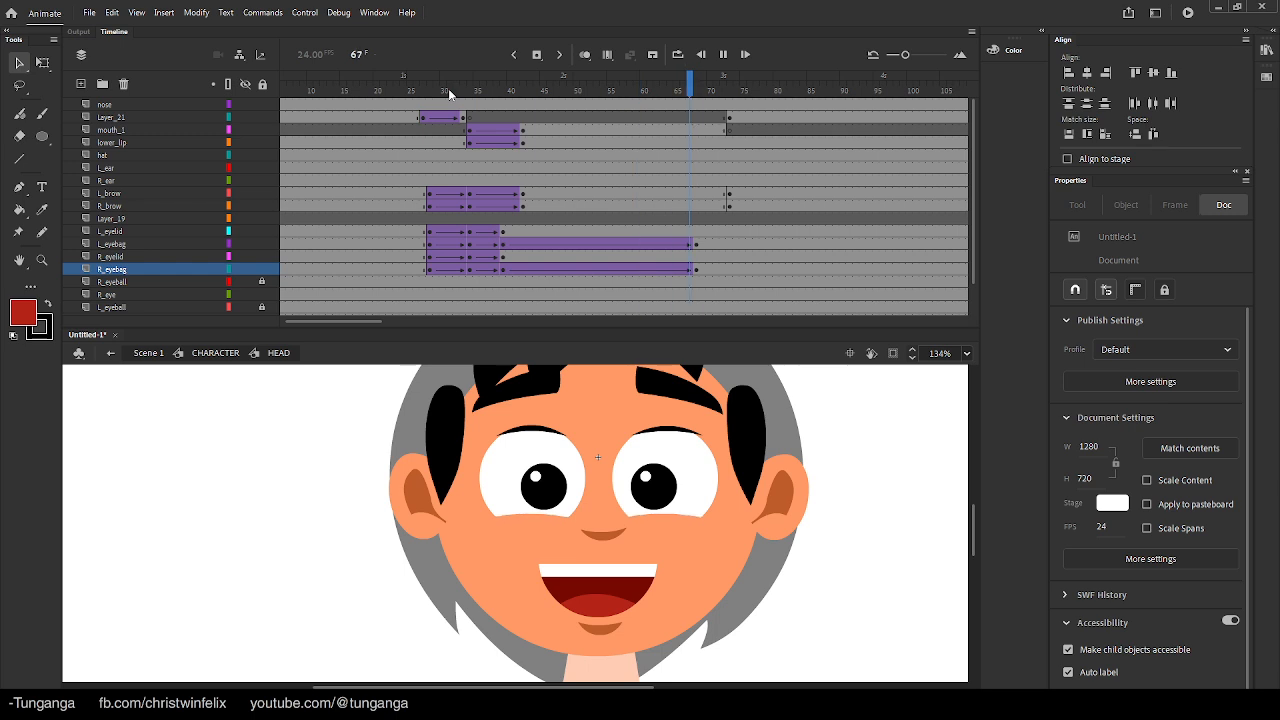
Set a Classic Ease-Out of 100 on both eyebag tweens leading to frame 68 and play them back
{"action": "left_click", "coordinate": [589, 88]}
{"action": "left_click", "coordinate": [636, 244]}
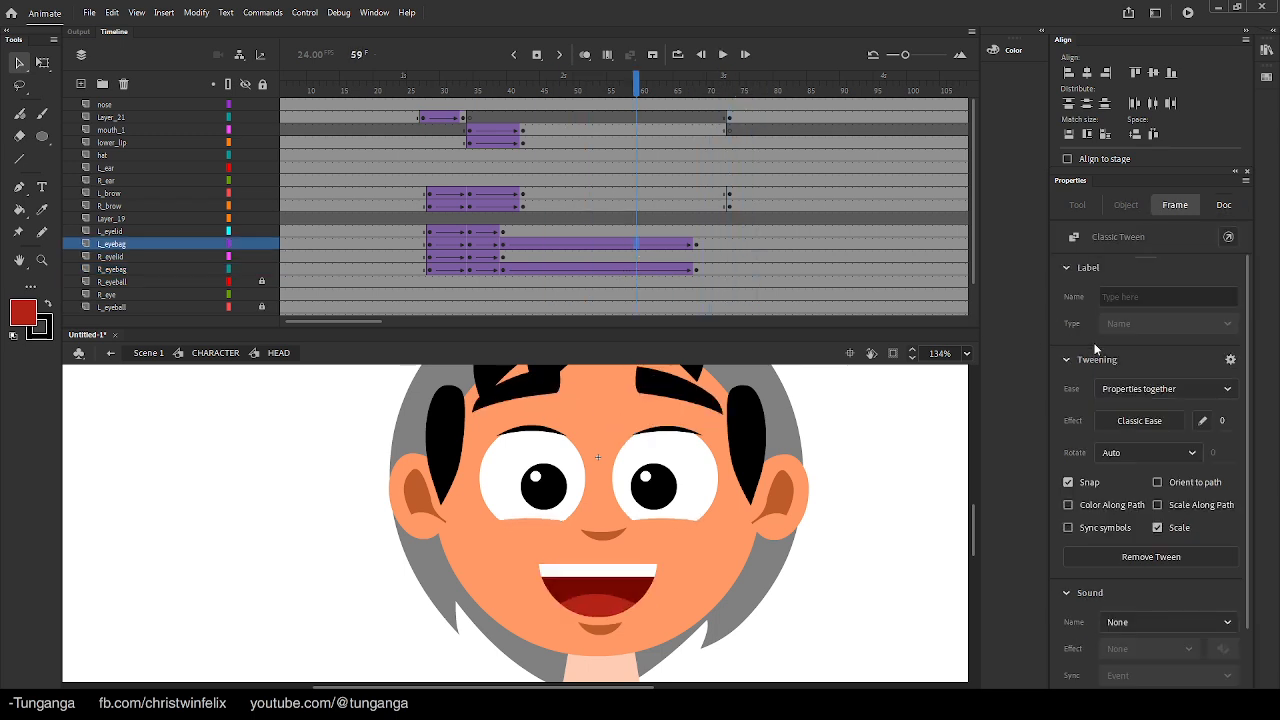
{"action": "left_click_drag", "start_coordinate": [1222, 424], "coordinate": [657, 233]}
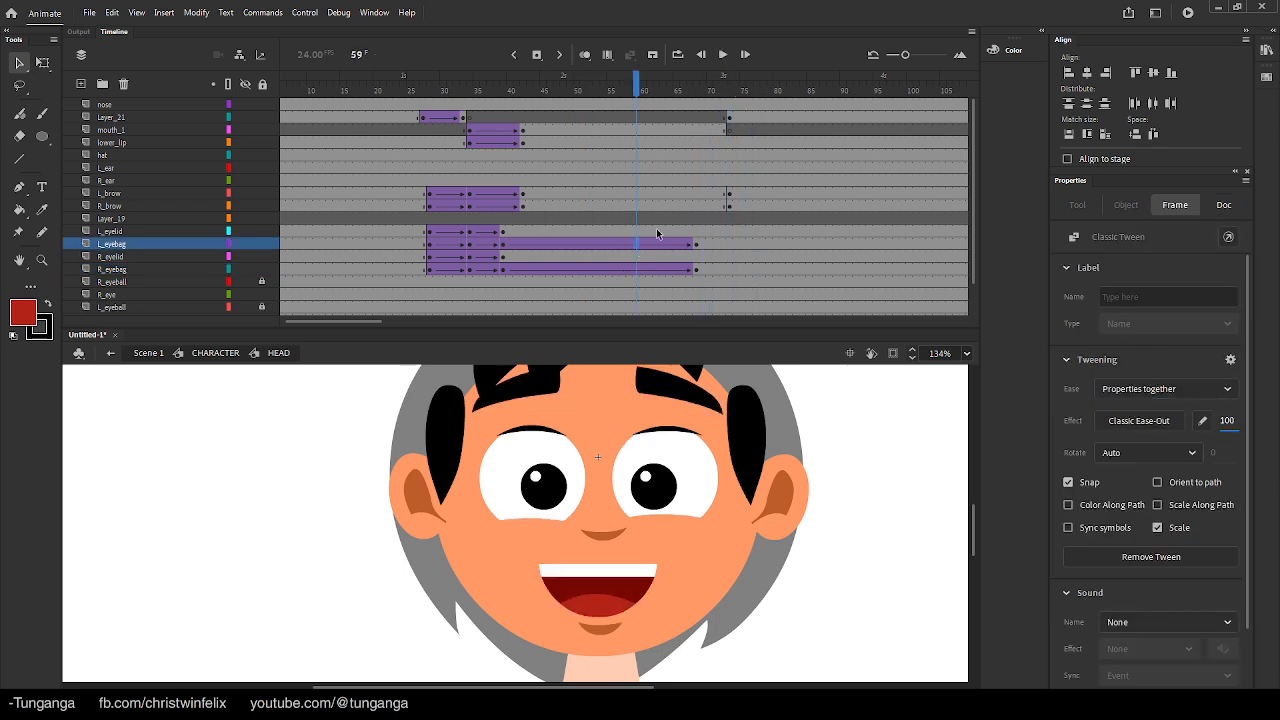
{"action": "left_click", "coordinate": [578, 268]}
{"action": "left_click_drag", "start_coordinate": [1224, 424], "coordinate": [1095, 130]}
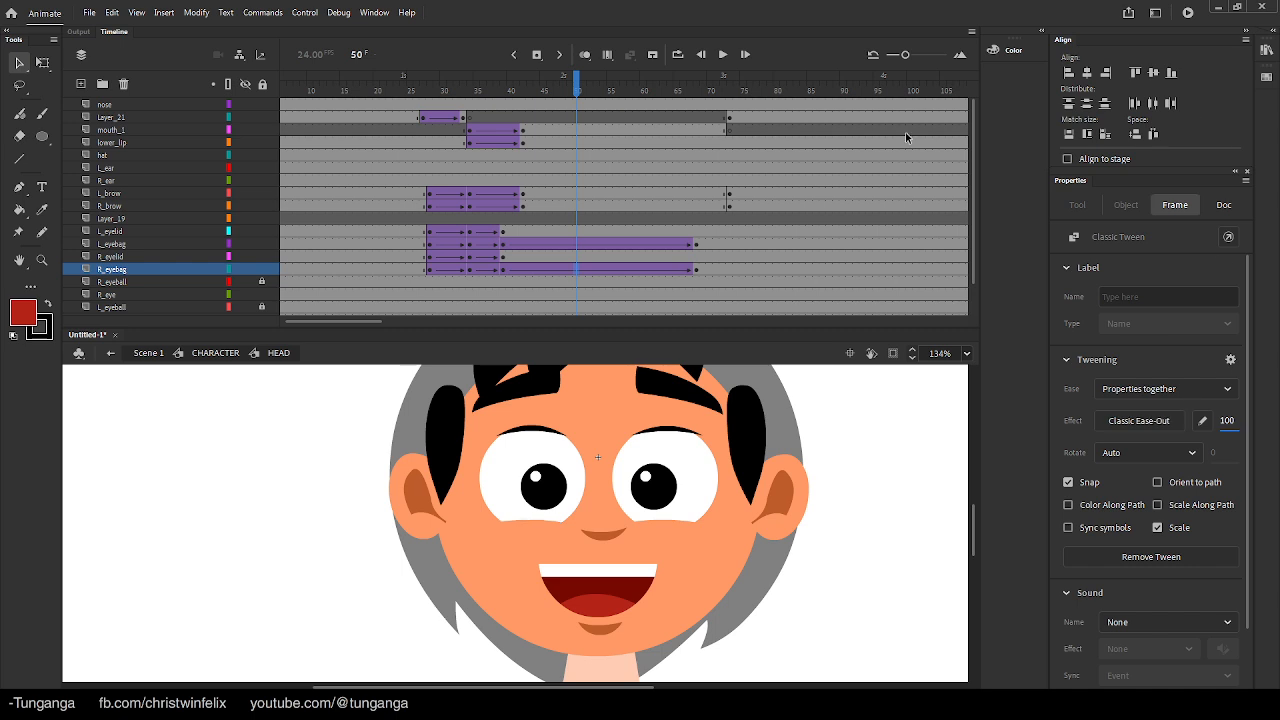
{"action": "key", "text": "Return"}
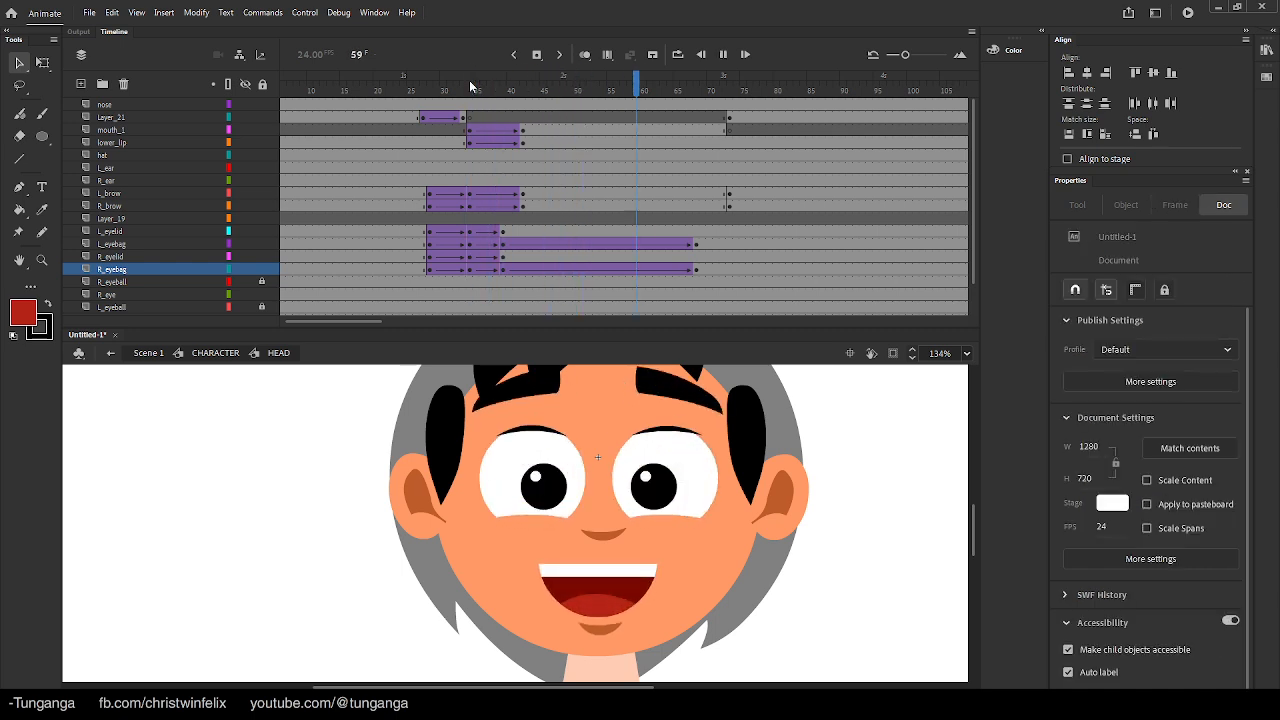
{"action": "left_click_drag", "start_coordinate": [470, 87], "coordinate": [543, 106]}
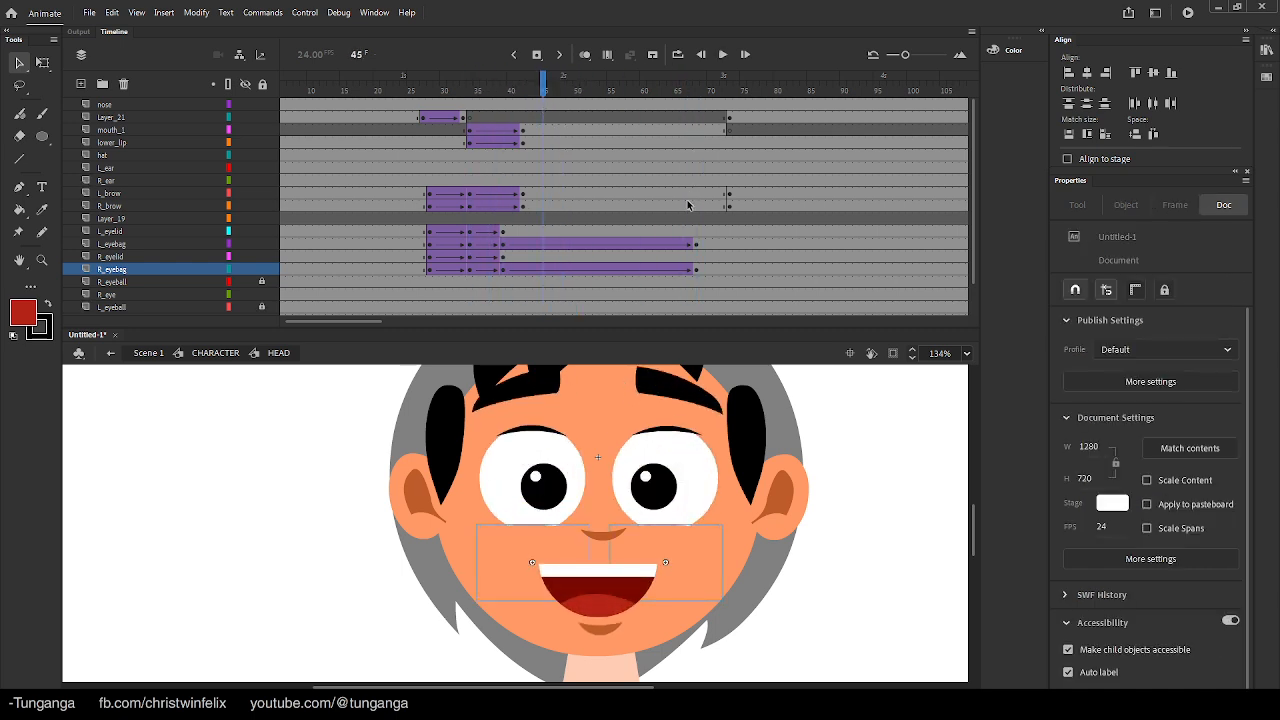
Keyframe both eyebrow layers at frame 68, add classic tweens leading to those keyframes, and preview the result
{"action": "left_click_drag", "start_coordinate": [695, 195], "coordinate": [697, 206]}
{"action": "key", "text": "F6"}
{"action": "right_click", "coordinate": [577, 196]}
{"action": "left_click", "coordinate": [637, 205]}
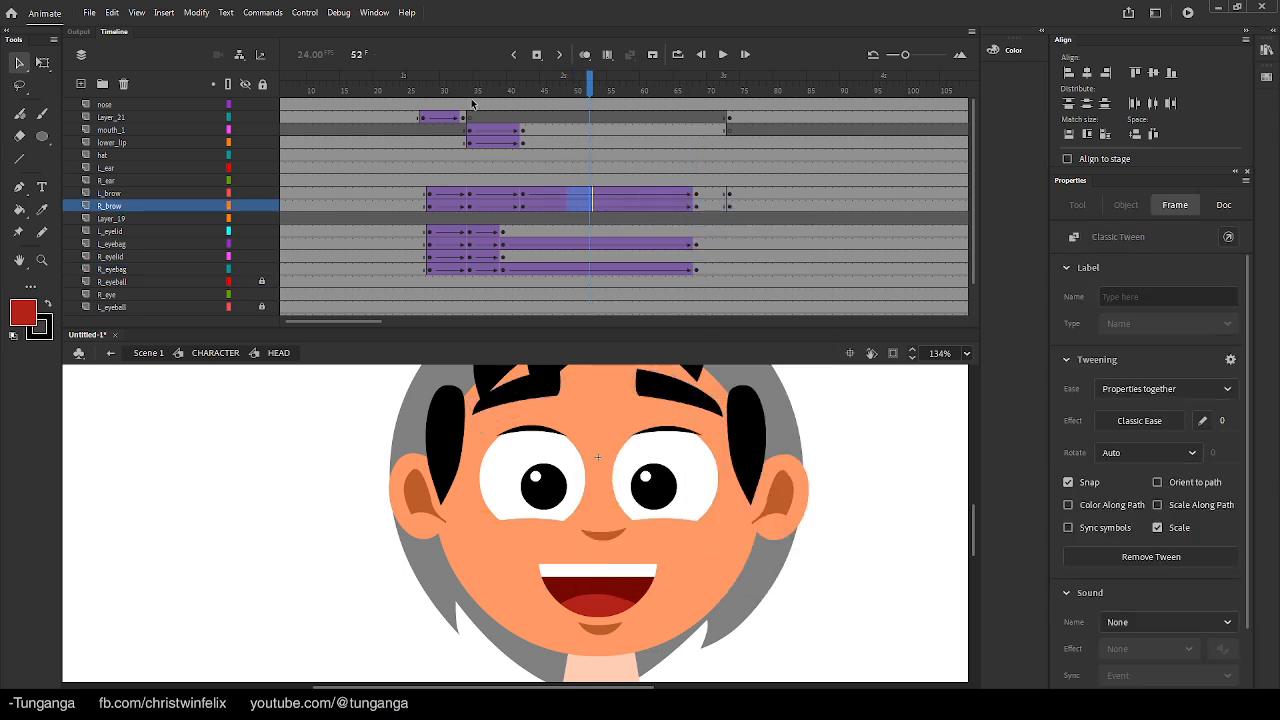
{"action": "key", "text": "Return"}
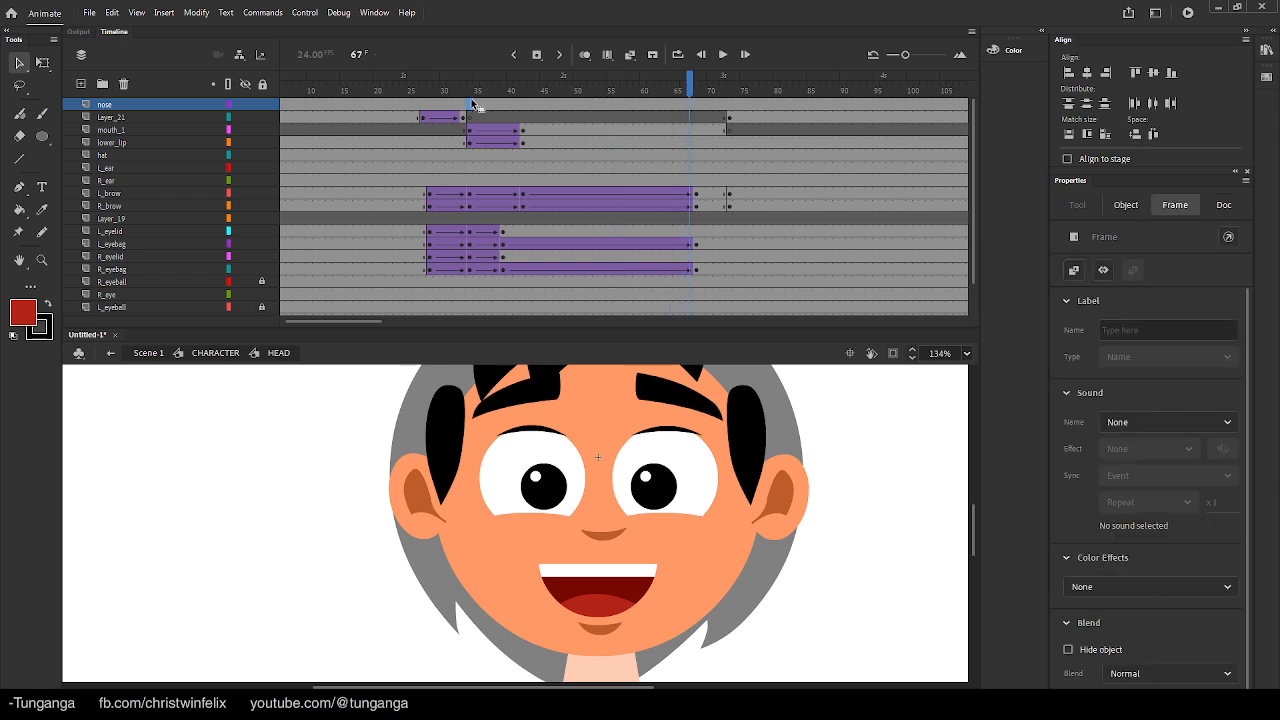
{"action": "key", "text": "Return"}
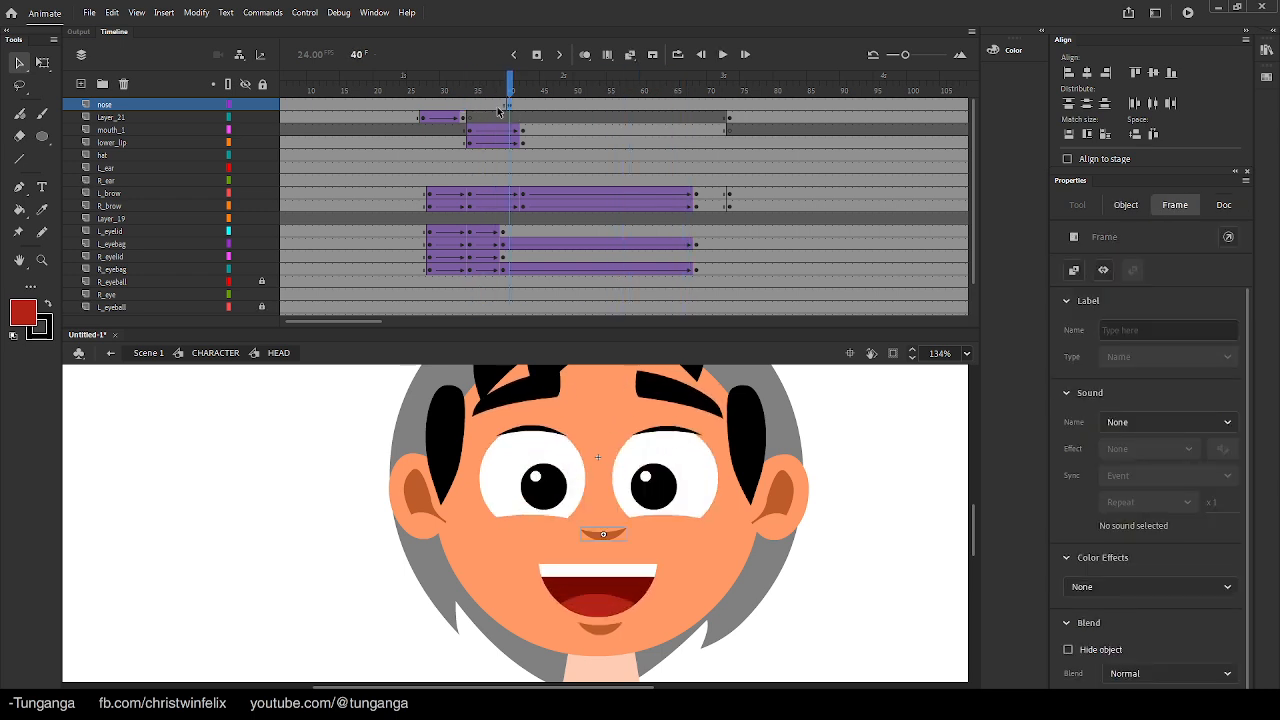
{"action": "left_click", "coordinate": [511, 106]}
{"action": "key", "text": "F6"}
{"action": "key", "text": "Return"}
Play the head animation from frame 29 to review the expression changes
{"action": "left_click", "coordinate": [438, 102]}
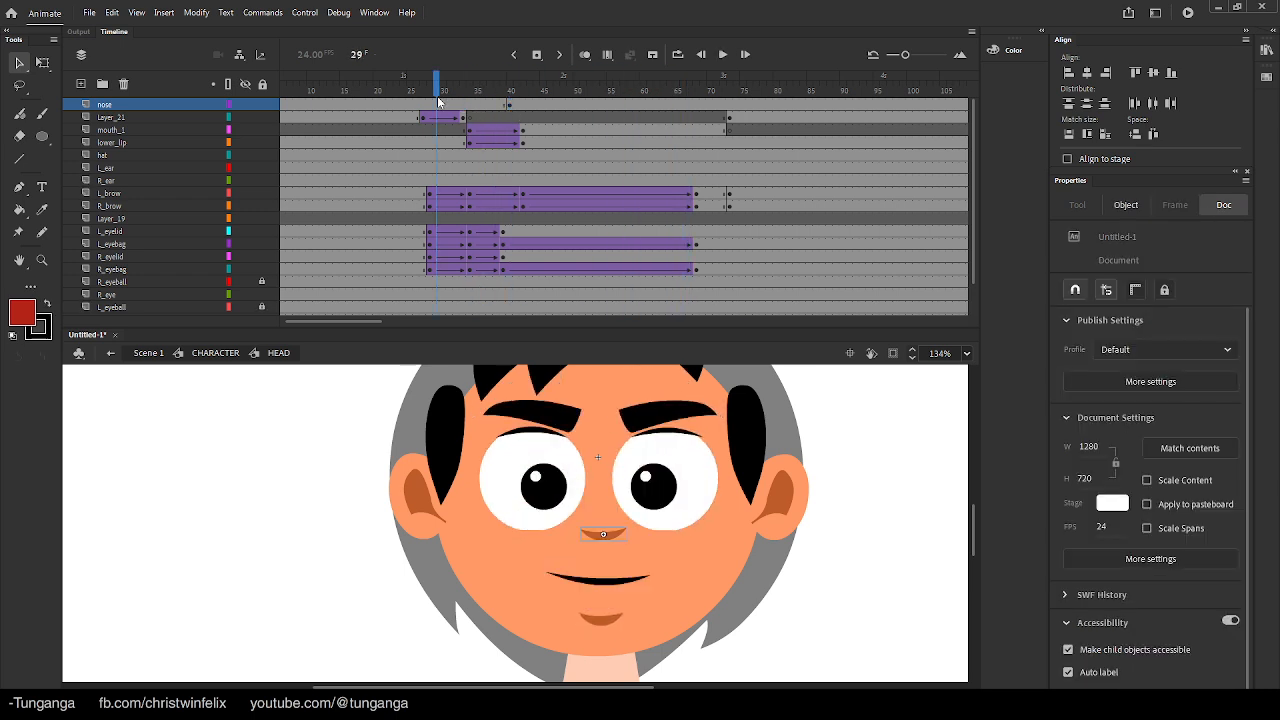
{"action": "key", "text": "Return"}
{"action": "key", "text": "Return"}
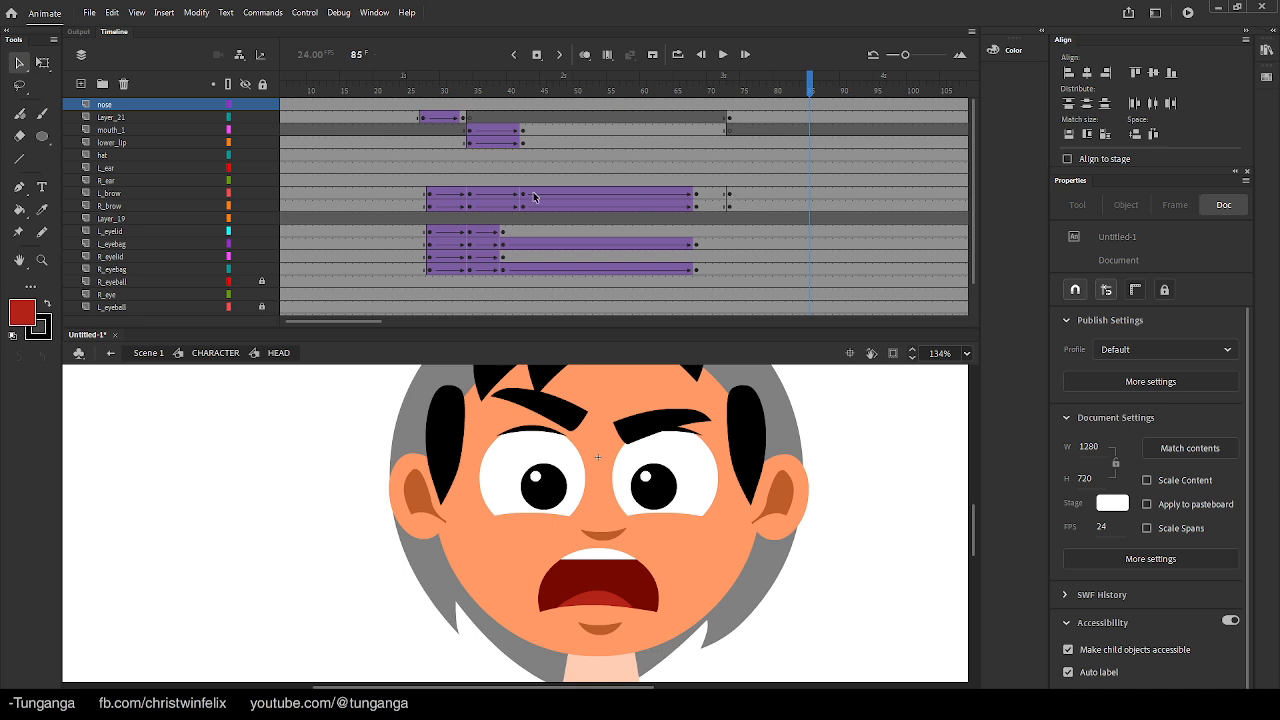
Move the eyebrow keyframes from frame 73 to 76 and copy the closed-eye keyframes at frame 34, L_brow through R_eyebag, to frame 72
{"action": "left_click_drag", "start_coordinate": [469, 196], "coordinate": [471, 270]}
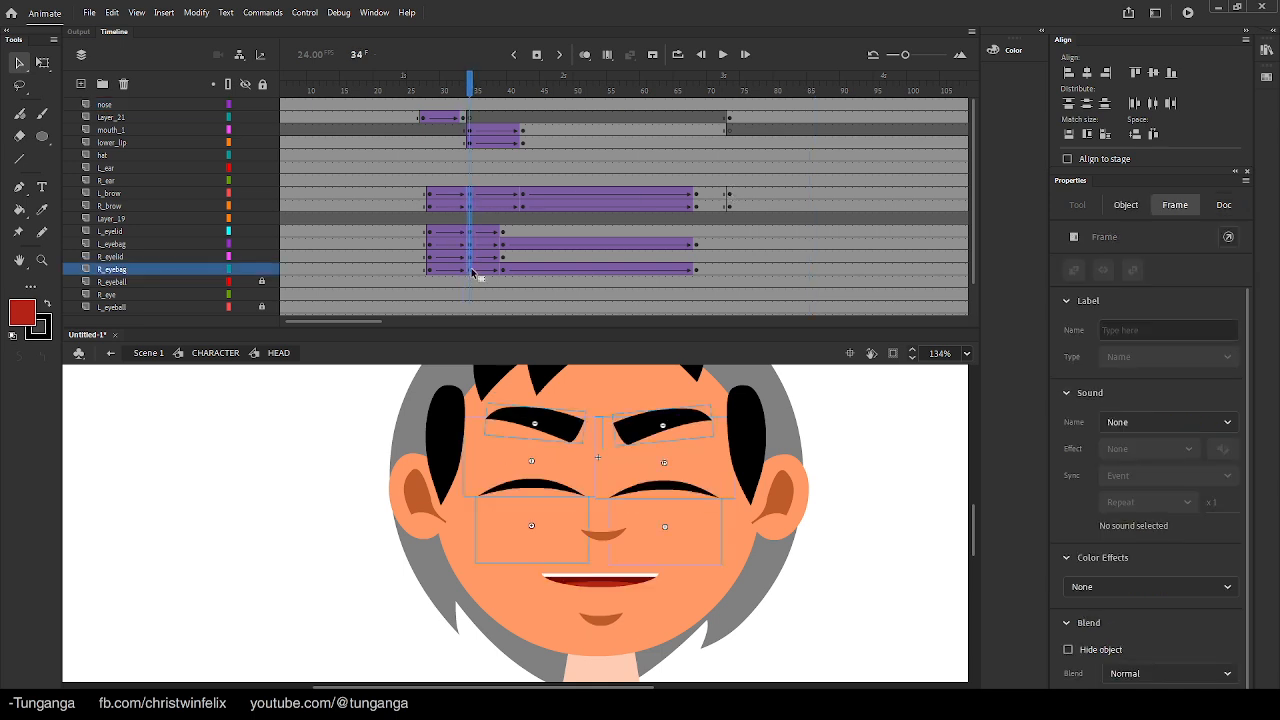
{"action": "left_click_drag", "start_coordinate": [731, 196], "coordinate": [750, 210]}
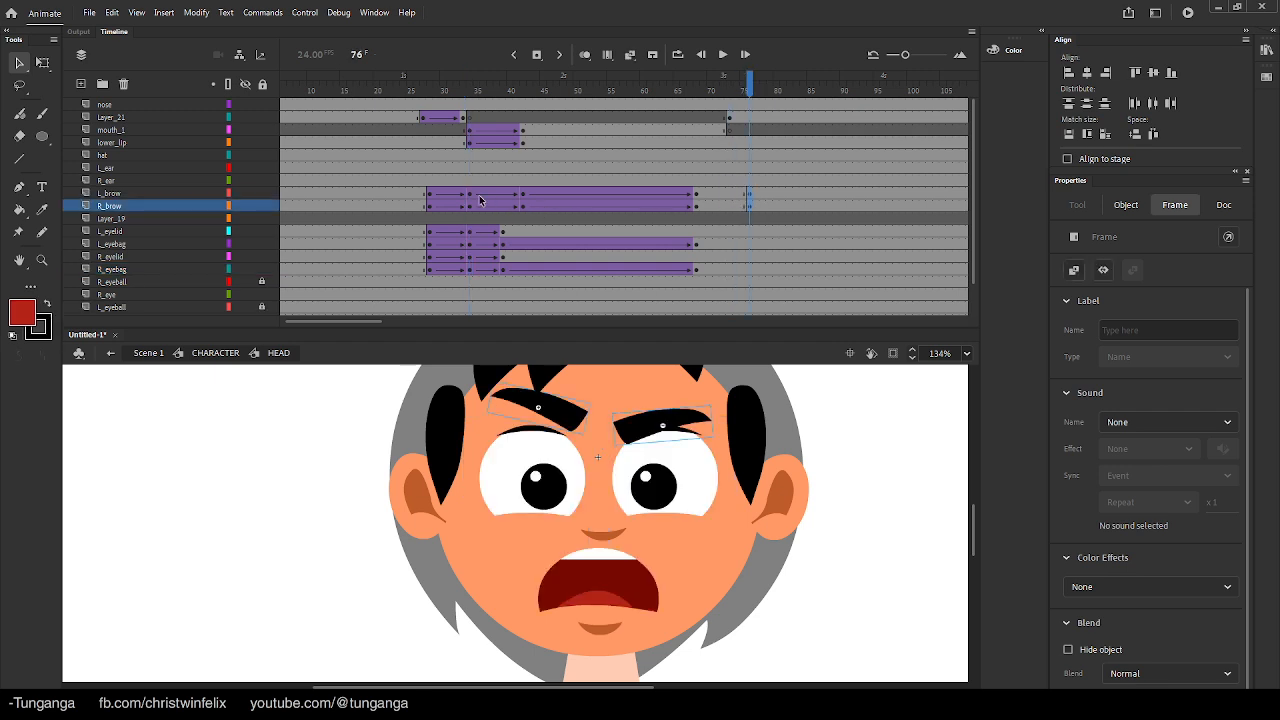
{"action": "left_click_drag", "start_coordinate": [468, 197], "coordinate": [724, 272]}
Create classic tweens between frames 68 and 72 on both eyebrow layers and both eyebag layers
{"action": "left_click_drag", "start_coordinate": [709, 194], "coordinate": [709, 206]}
{"action": "right_click", "coordinate": [709, 206]}
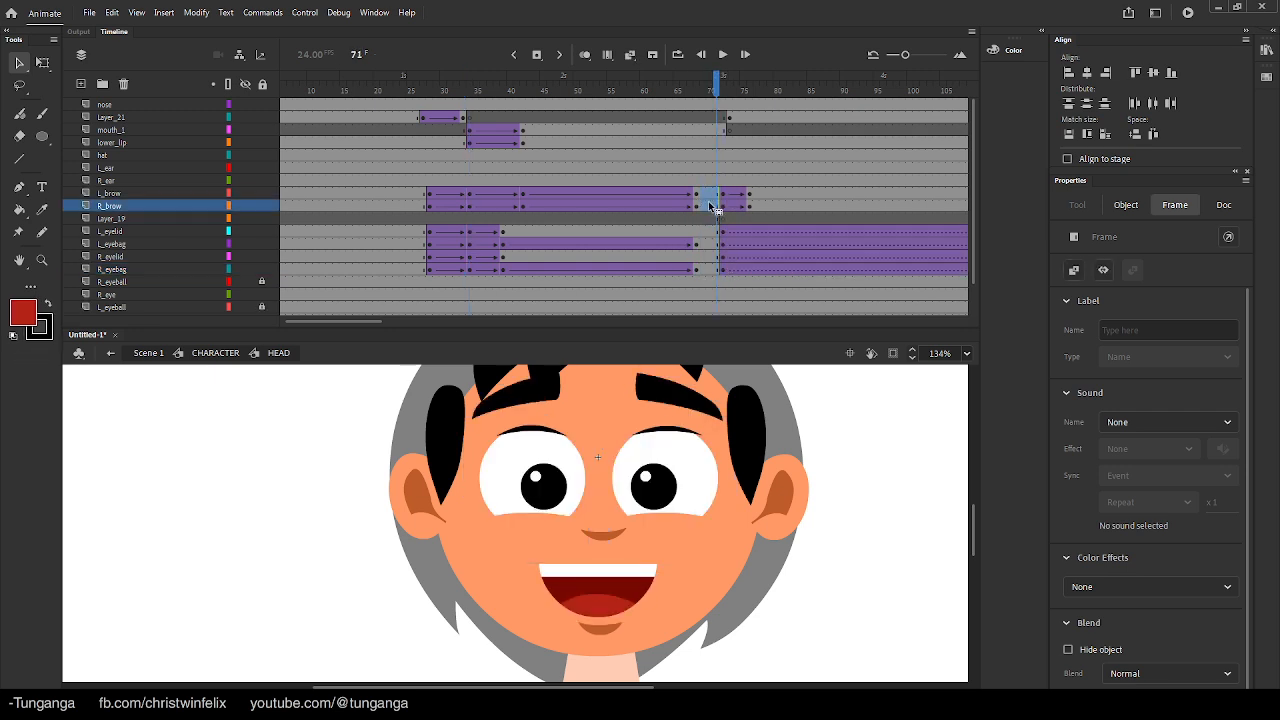
{"action": "left_click", "coordinate": [766, 208]}
{"action": "right_click", "coordinate": [710, 248]}
{"action": "left_click", "coordinate": [766, 250]}
{"action": "right_click", "coordinate": [706, 270]}
{"action": "left_click", "coordinate": [766, 271]}
Add keyframes at frame 76 on the eyelid and eyebag layers and scrub through the closing eyes up to frame 72
{"action": "left_click_drag", "start_coordinate": [750, 234], "coordinate": [751, 270]}
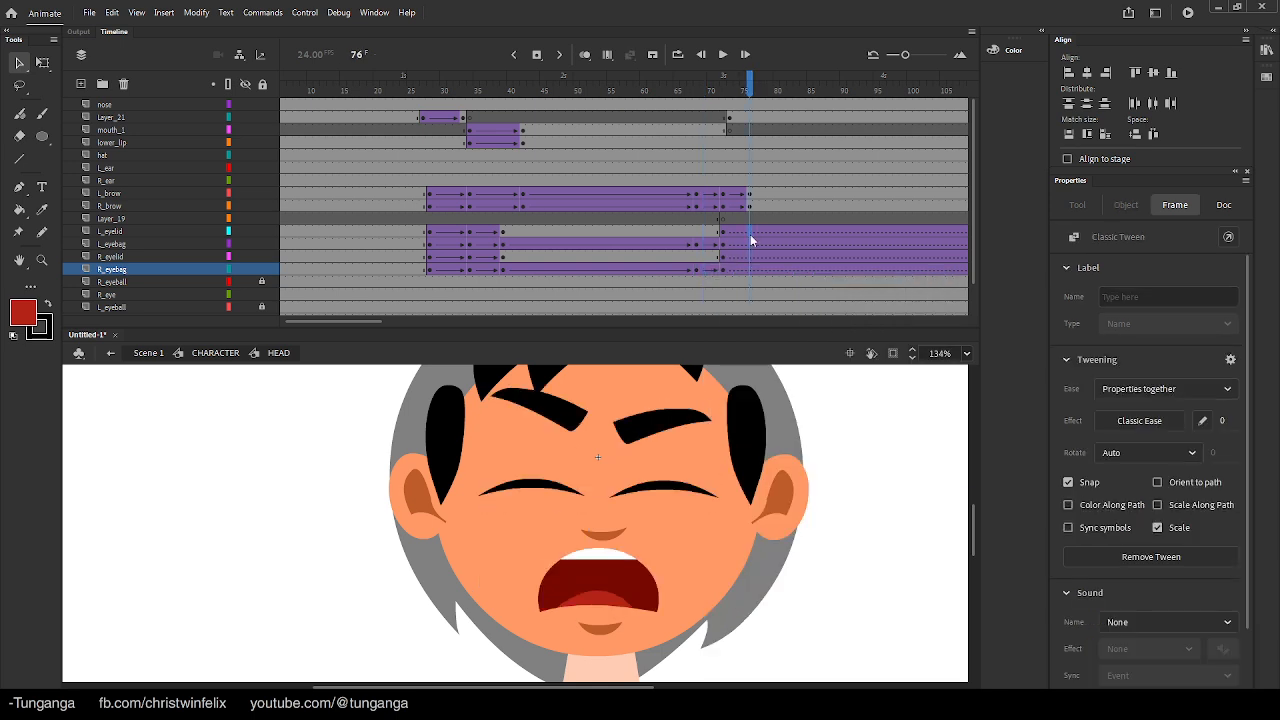
{"action": "key", "text": "F6"}
{"action": "left_click_drag", "start_coordinate": [684, 96], "coordinate": [723, 106]}
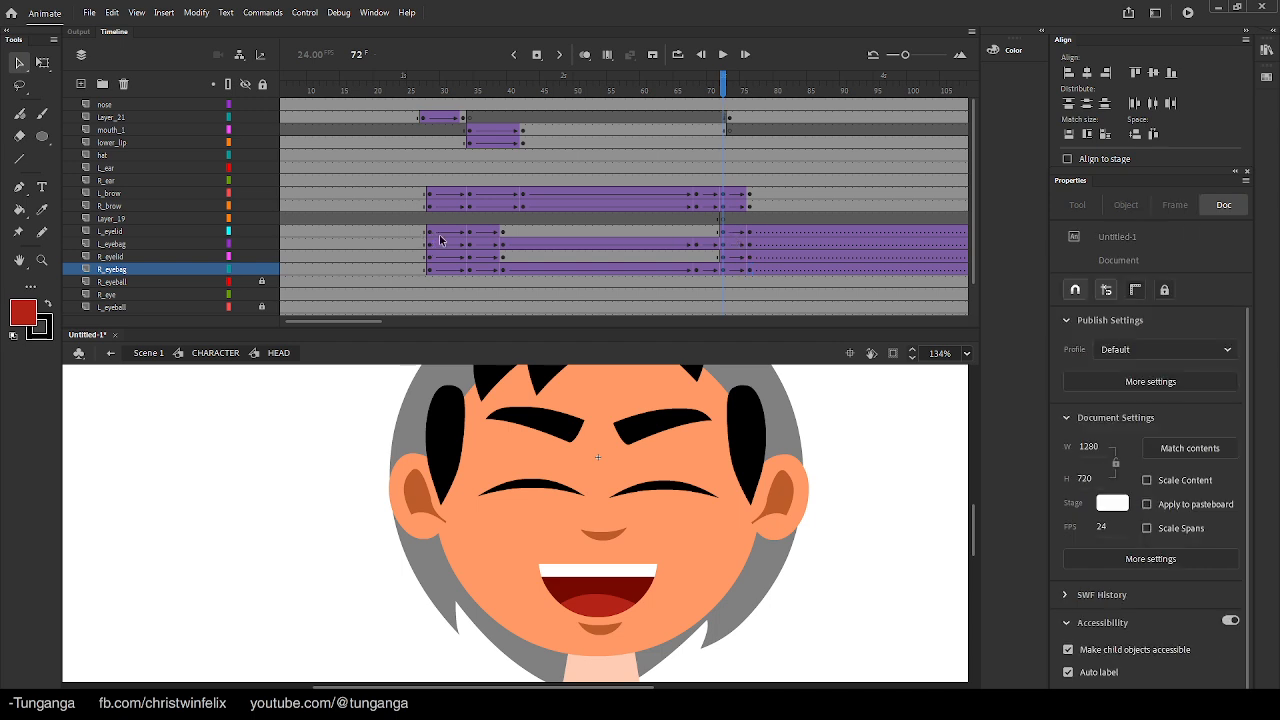
Add open-eye keyframes at frame 68 on L_eyelid and R_eyelid, with classic tweens to the closed-eye keyframes at frame 72
{"action": "left_click", "coordinate": [469, 233]}
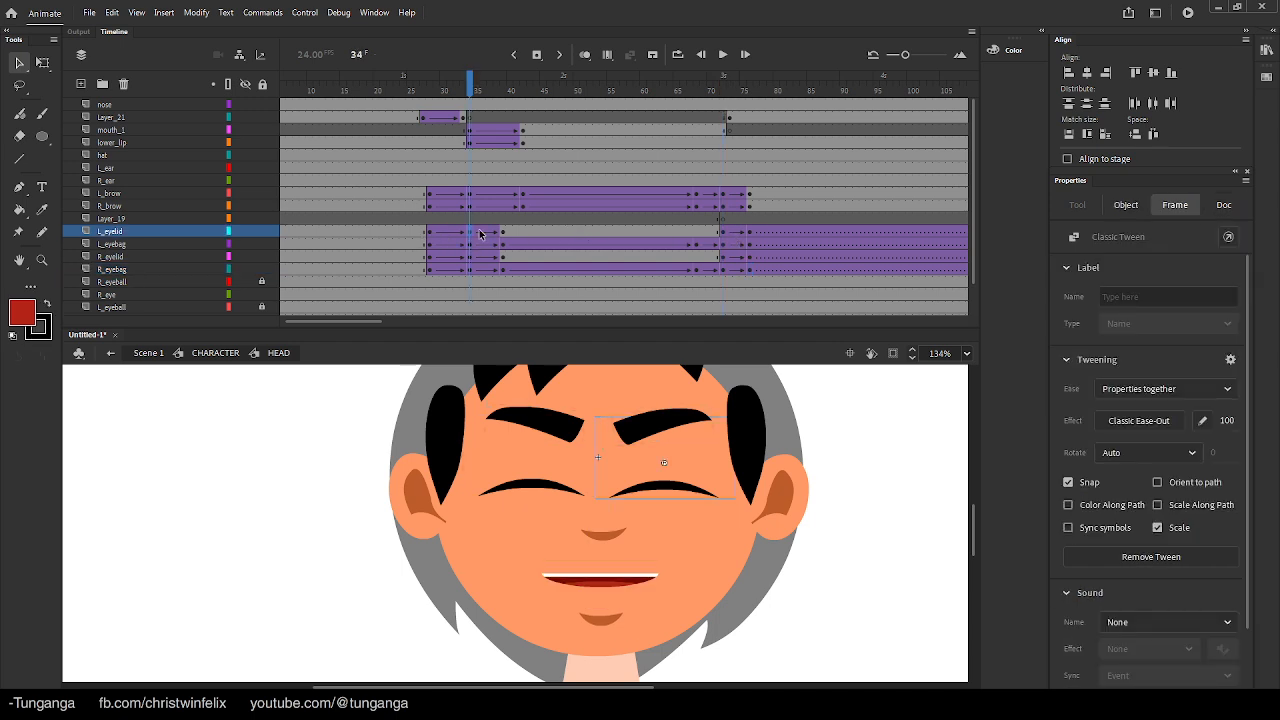
{"action": "left_click", "coordinate": [720, 231]}
{"action": "left_click", "coordinate": [700, 247]}
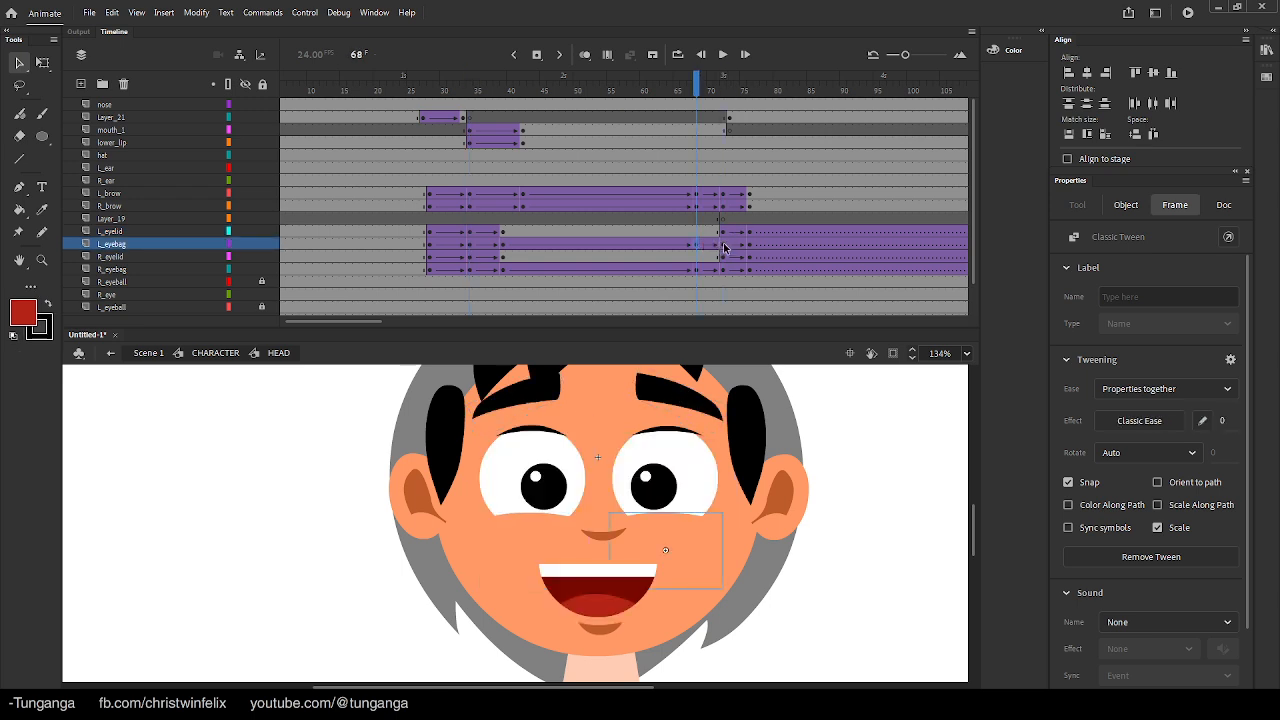
{"action": "left_click", "coordinate": [725, 247]}
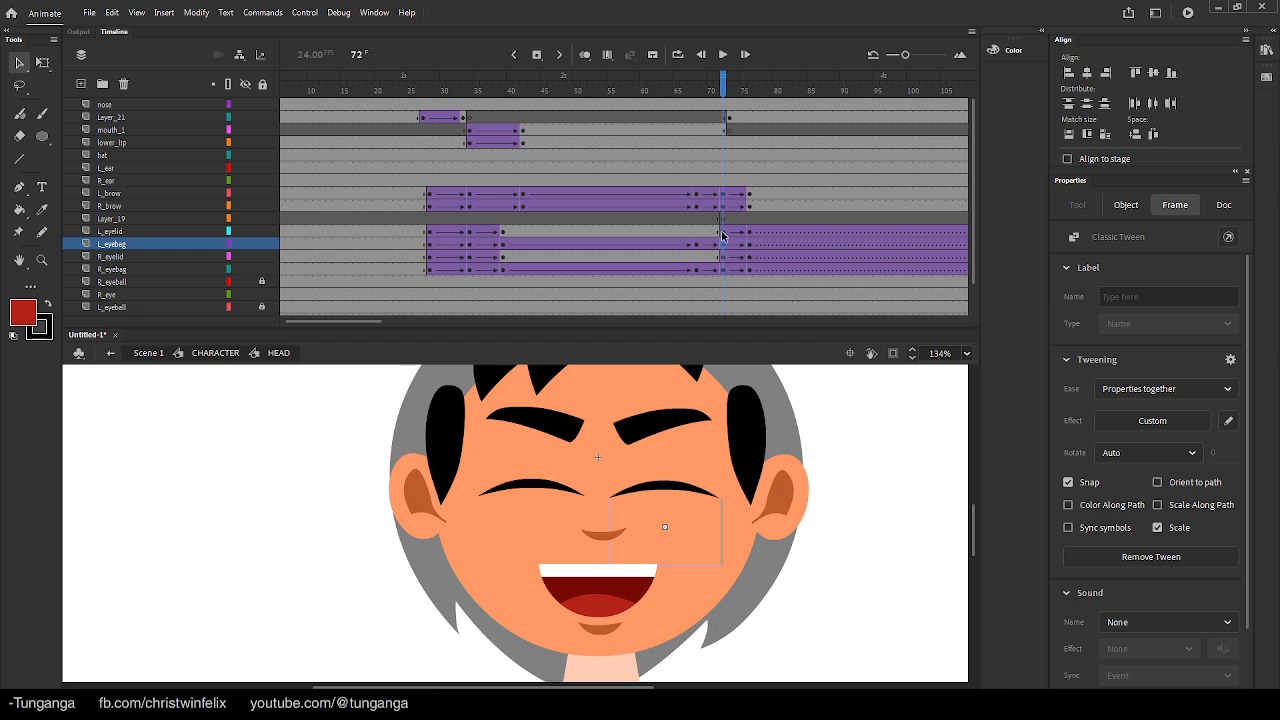
{"action": "left_click", "coordinate": [722, 232]}
{"action": "left_click", "coordinate": [696, 230]}
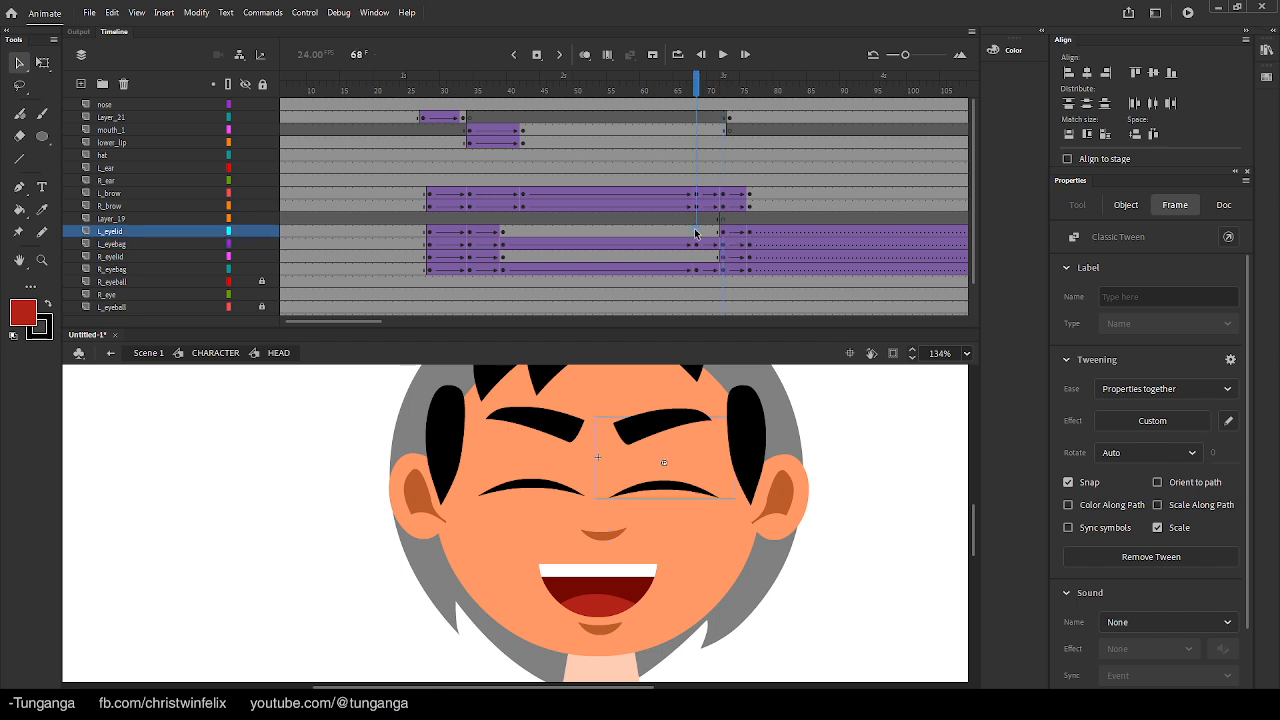
{"action": "left_click", "coordinate": [697, 257]}
{"action": "right_click", "coordinate": [697, 257]}
{"action": "left_click", "coordinate": [706, 264]}
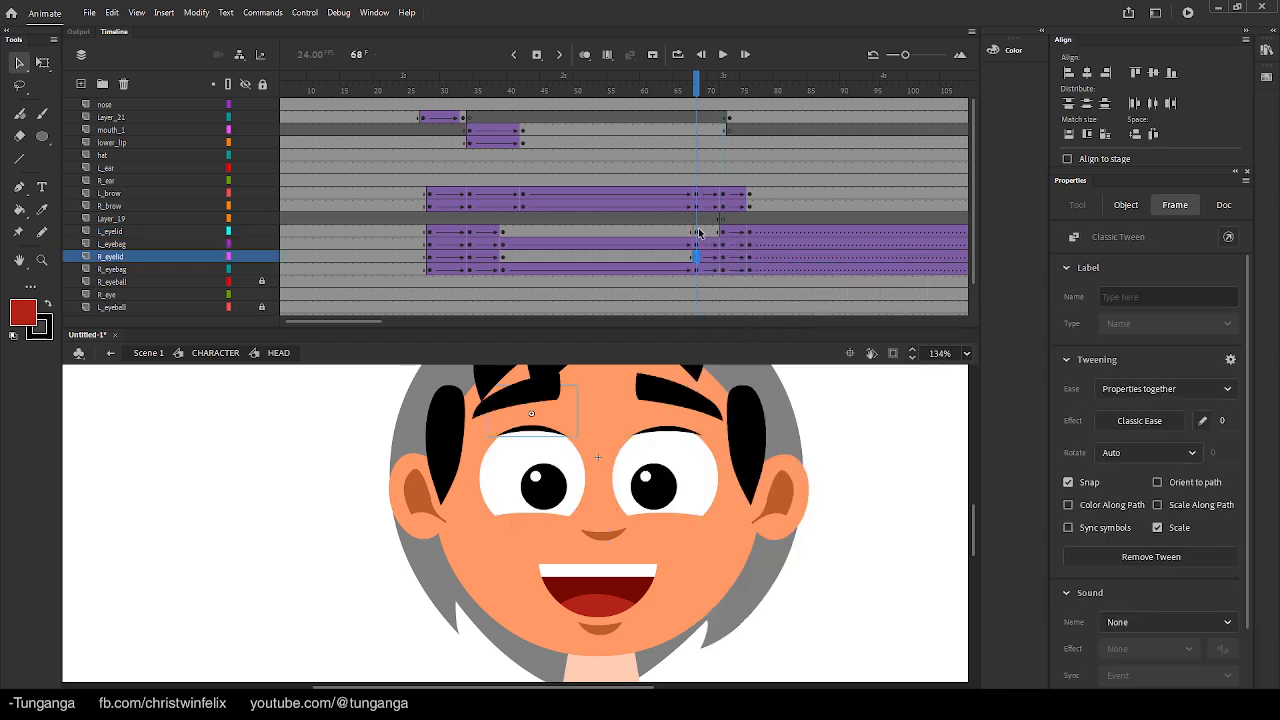
{"action": "left_click", "coordinate": [697, 231]}
{"action": "right_click", "coordinate": [697, 231]}
{"action": "left_click", "coordinate": [710, 238]}
Raise both eyelids together at frame 76 to open the eyes
{"action": "left_click_drag", "start_coordinate": [704, 87], "coordinate": [757, 118]}
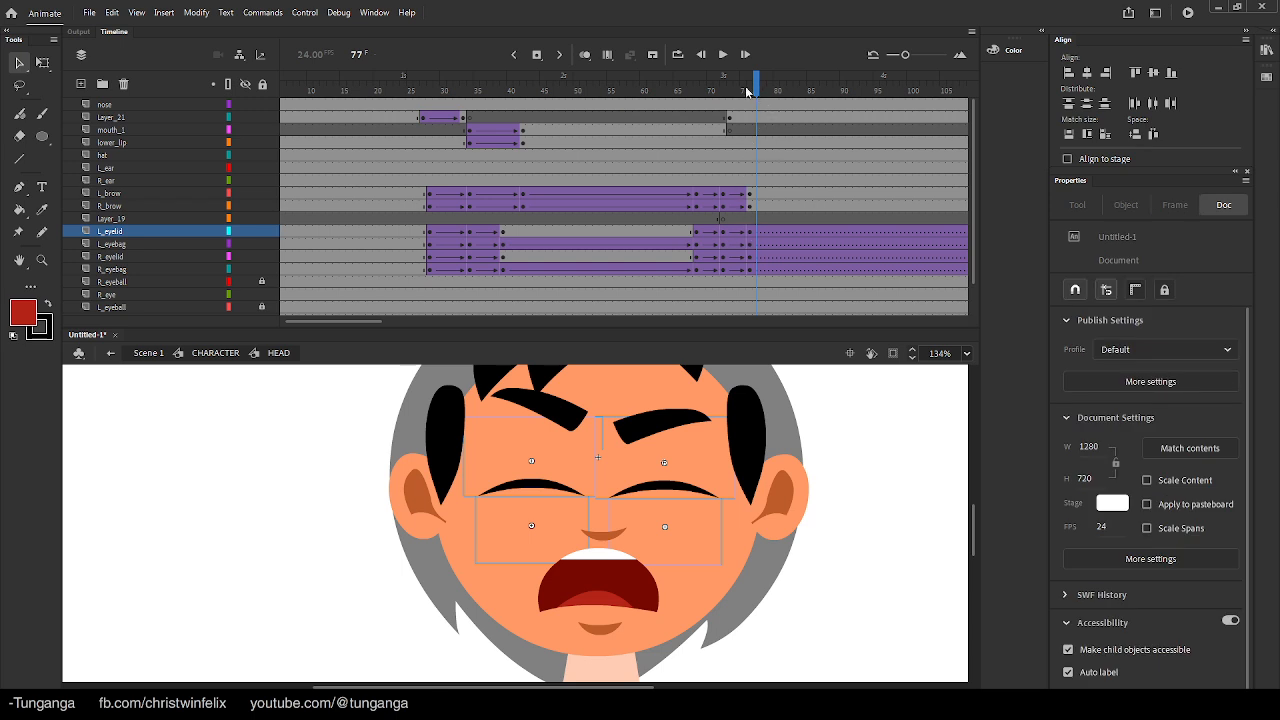
{"action": "left_click_drag", "start_coordinate": [752, 90], "coordinate": [749, 89]}
{"action": "left_click", "coordinate": [650, 477]}
{"action": "left_click", "coordinate": [533, 484], "text": "shift"}
{"action": "left_click_drag", "start_coordinate": [534, 472], "coordinate": [536, 422]}
{"action": "left_click", "coordinate": [363, 431]}
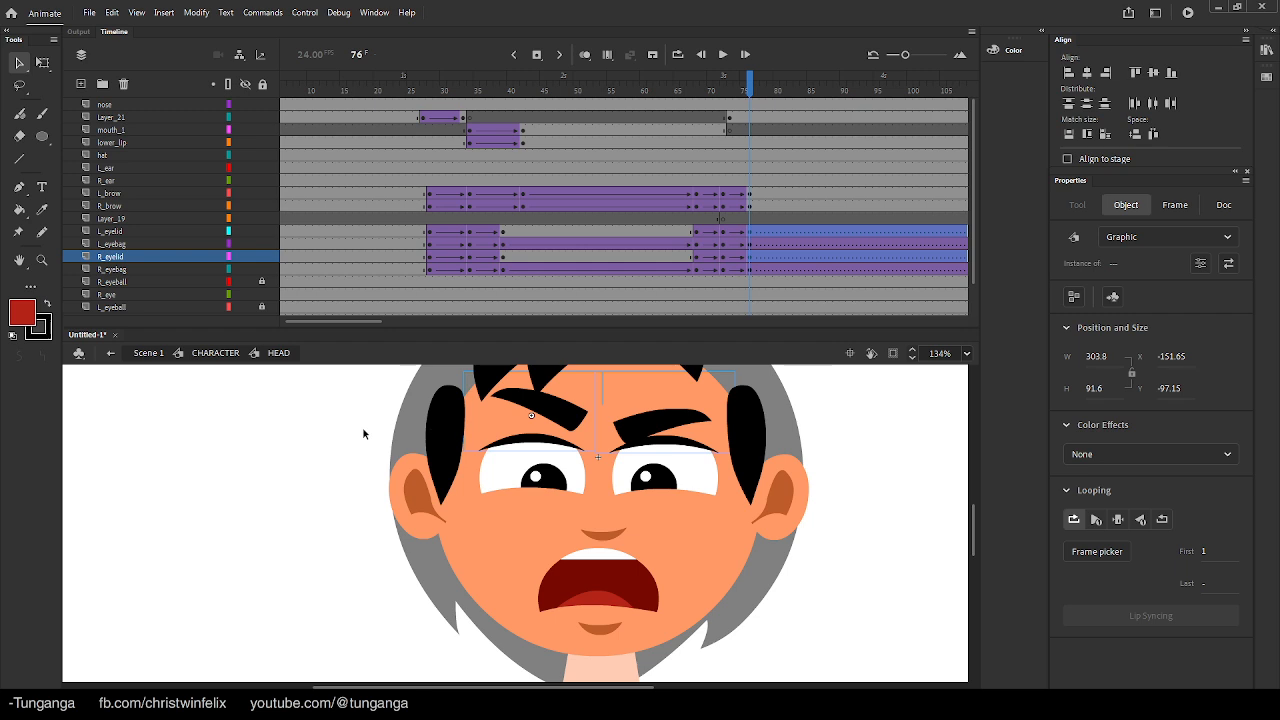
Lower both eyebags together at frame 76 so that more of the eyeballs shows
{"action": "left_click", "coordinate": [540, 506]}
{"action": "left_click", "coordinate": [660, 505], "text": "shift"}
{"action": "left_click_drag", "start_coordinate": [670, 505], "coordinate": [662, 520]}
{"action": "left_click", "coordinate": [220, 472]}
{"action": "scroll", "coordinate": [400, 520], "scroll_direction": "up", "scroll_amount": 2}
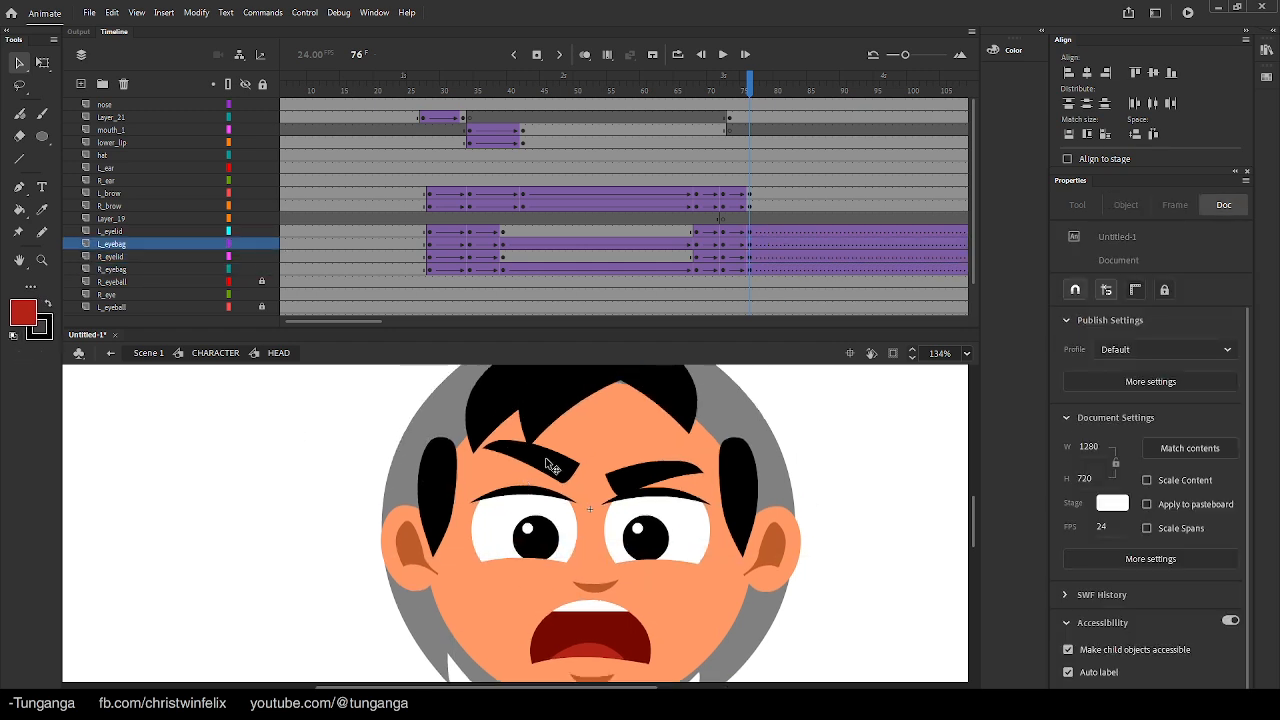
Nudge both eyebrows down together at their frame 72 keyframes, closer to the closed eyes
{"action": "left_click", "coordinate": [548, 461]}
{"action": "left_click_drag", "start_coordinate": [679, 93], "coordinate": [726, 115]}
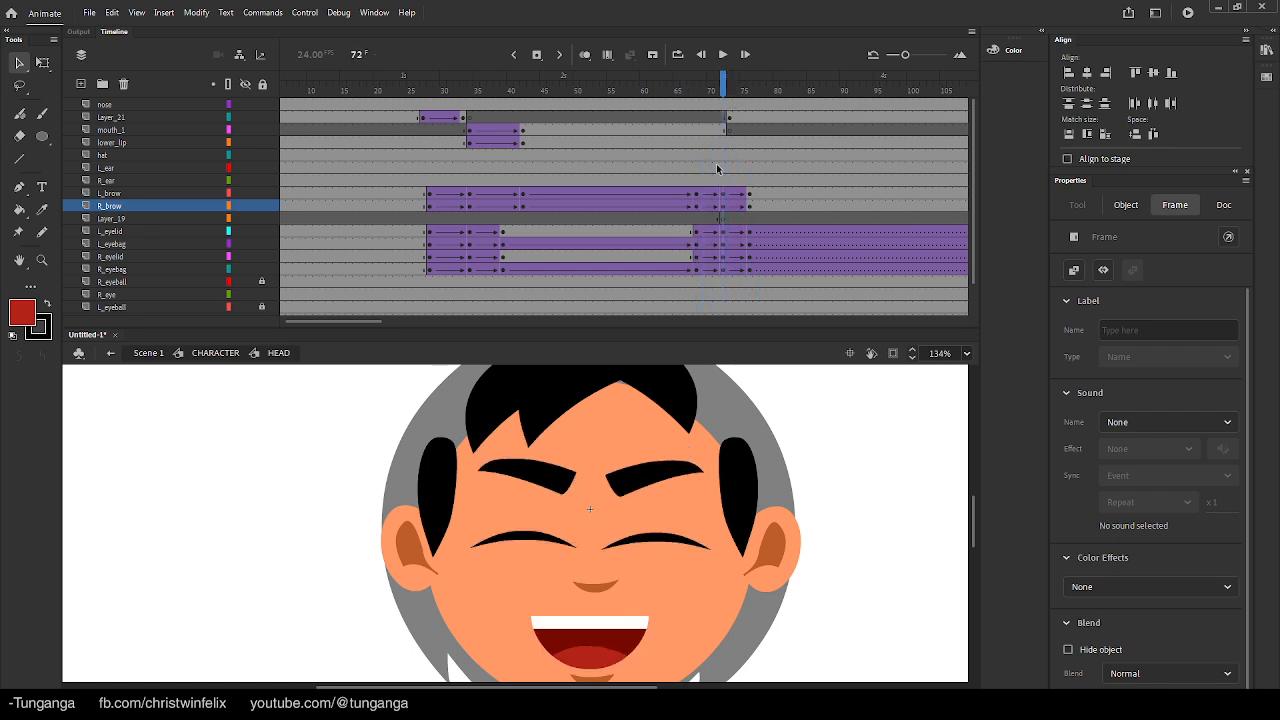
{"action": "left_click", "coordinate": [726, 209]}
{"action": "key", "text": "Down"}
{"action": "key", "text": "Down"}
{"action": "key", "text": "Down"}
{"action": "key", "text": "Down"}
{"action": "key", "text": "Down"}
{"action": "key", "text": "Down"}
{"action": "key", "text": "Down"}
{"action": "key", "text": "Down"}
{"action": "key", "text": "Down"}
{"action": "key", "text": "Down"}
{"action": "key", "text": "Down"}
{"action": "key", "text": "Down"}
{"action": "key", "text": "Down"}
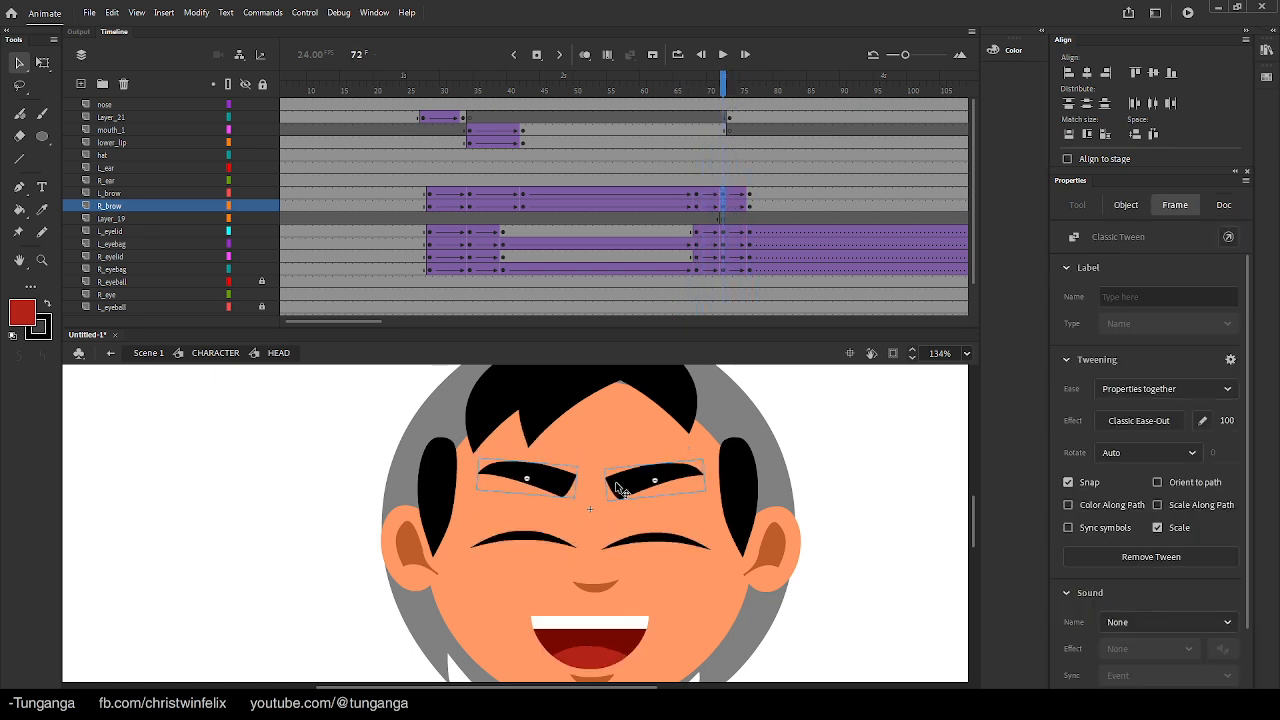
{"action": "left_click", "coordinate": [845, 460]}
Add mouth_1 keyframes at frames 68 and 72, and at frame 72 flatten the mouth to about 94 × 11 and raise it
{"action": "mouse_move", "coordinate": [697, 92]}
{"action": "left_mouse_down"}
{"action": "mouse_move", "coordinate": [757, 100]}
{"action": "mouse_move", "coordinate": [690, 100]}
{"action": "left_mouse_up"}
{"action": "left_click", "coordinate": [695, 130]}
{"action": "left_click", "coordinate": [727, 131]}
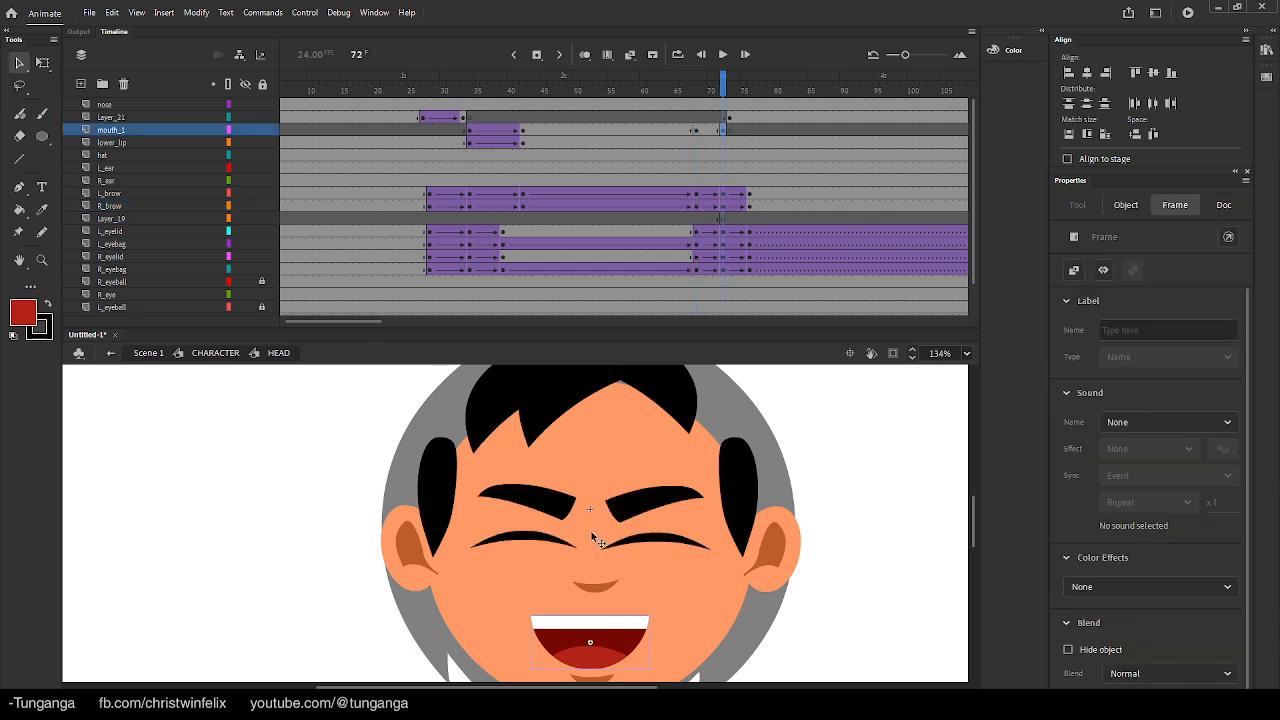
{"action": "left_click", "coordinate": [566, 620], "text": "ctrl"}
{"action": "key", "text": "q"}
{"action": "left_click_drag", "start_coordinate": [683, 513], "coordinate": [650, 557]}
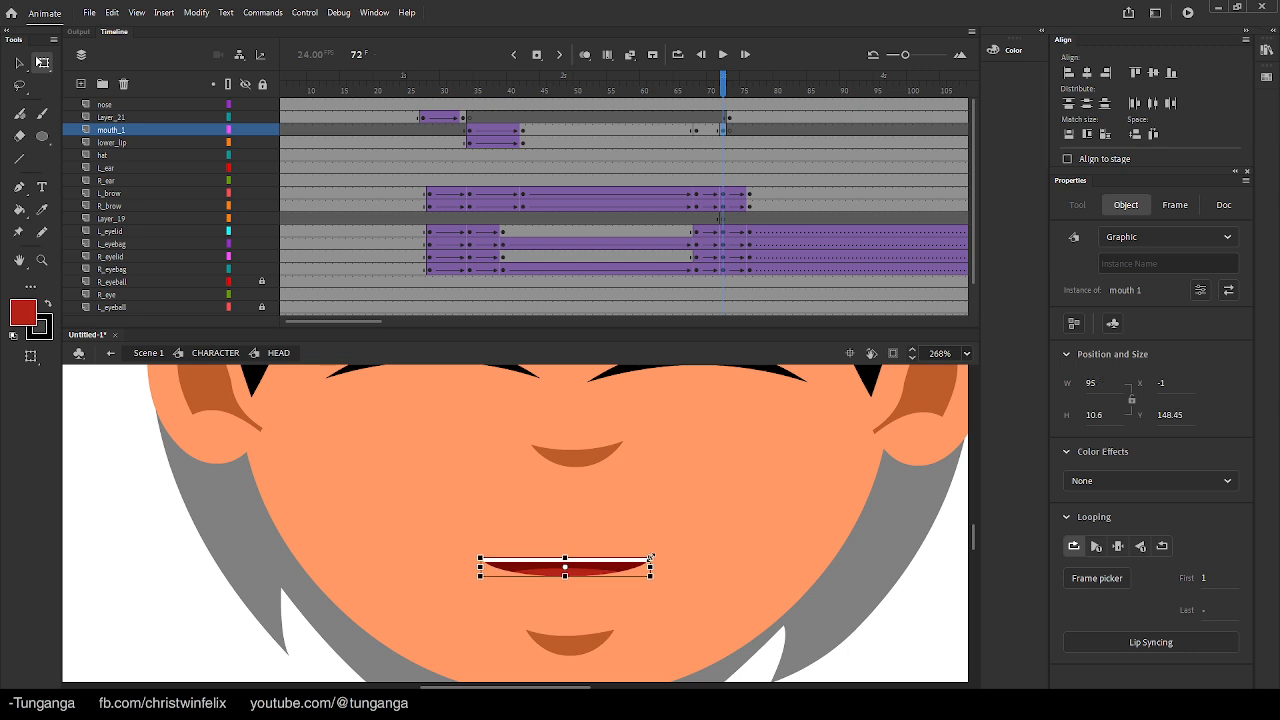
{"action": "key", "text": "v"}
{"action": "left_click_drag", "start_coordinate": [572, 564], "coordinate": [584, 545]}
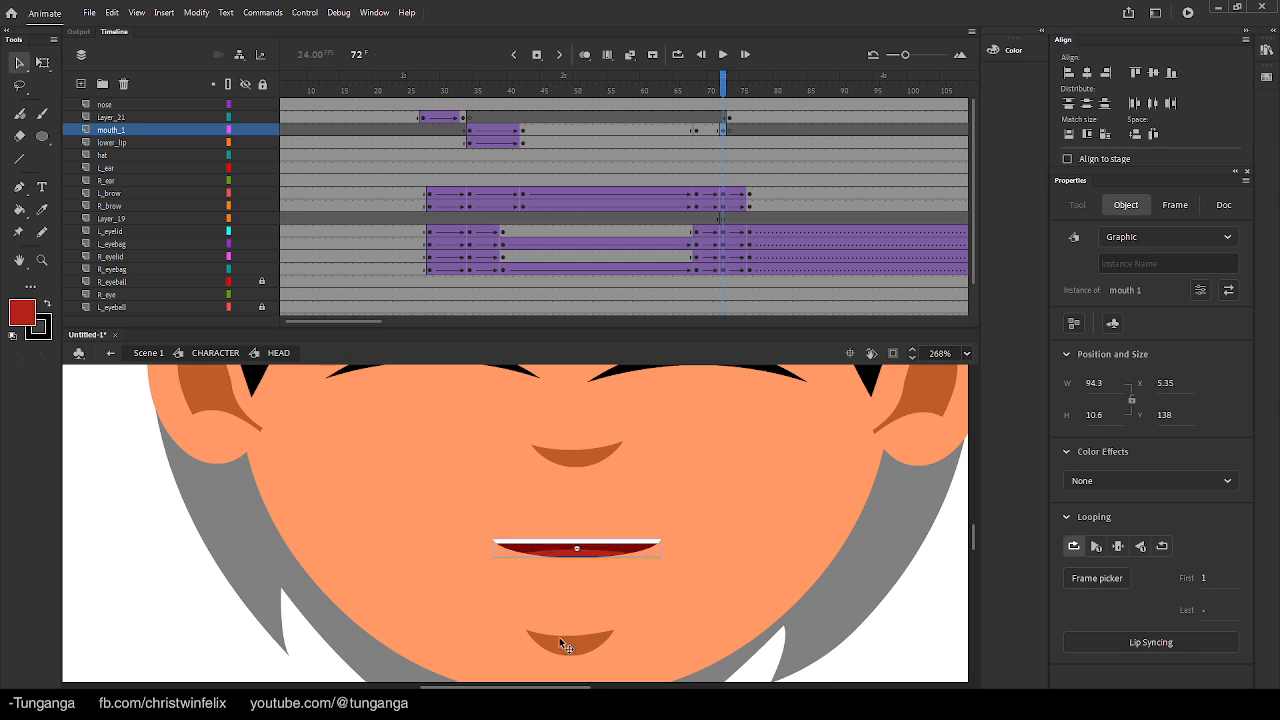
Add lower_lip keyframes at frames 68 and 72, and at frame 72 move the lip up to just below the flattened mouth
{"action": "left_click", "coordinate": [567, 646]}
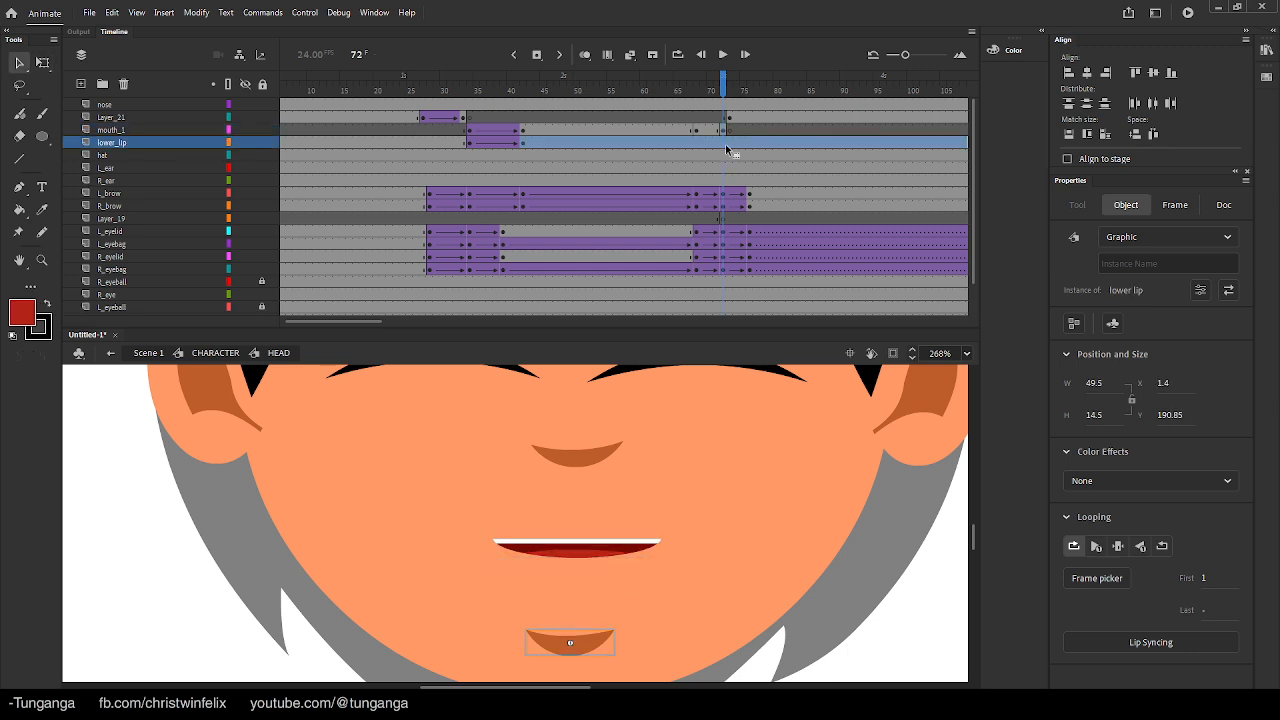
{"action": "left_click", "coordinate": [724, 146]}
{"action": "left_click", "coordinate": [695, 143]}
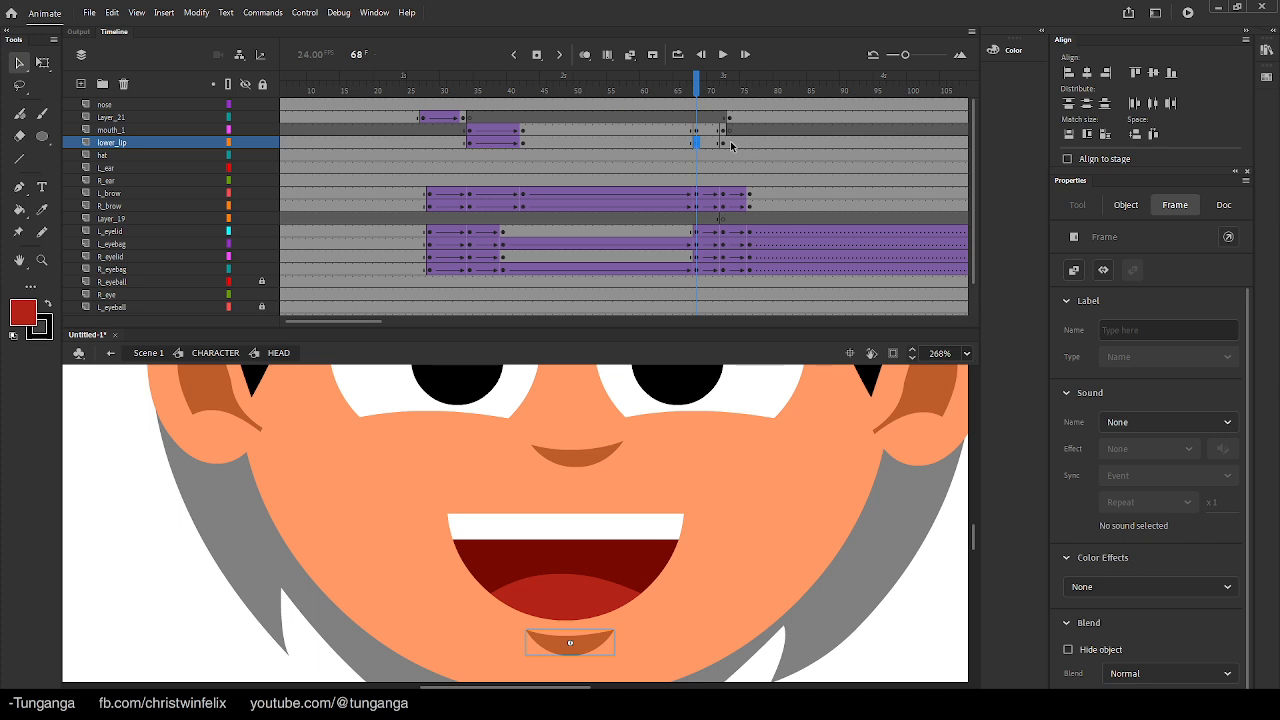
{"action": "left_click", "coordinate": [725, 144]}
{"action": "left_click_drag", "start_coordinate": [567, 629], "coordinate": [573, 592]}
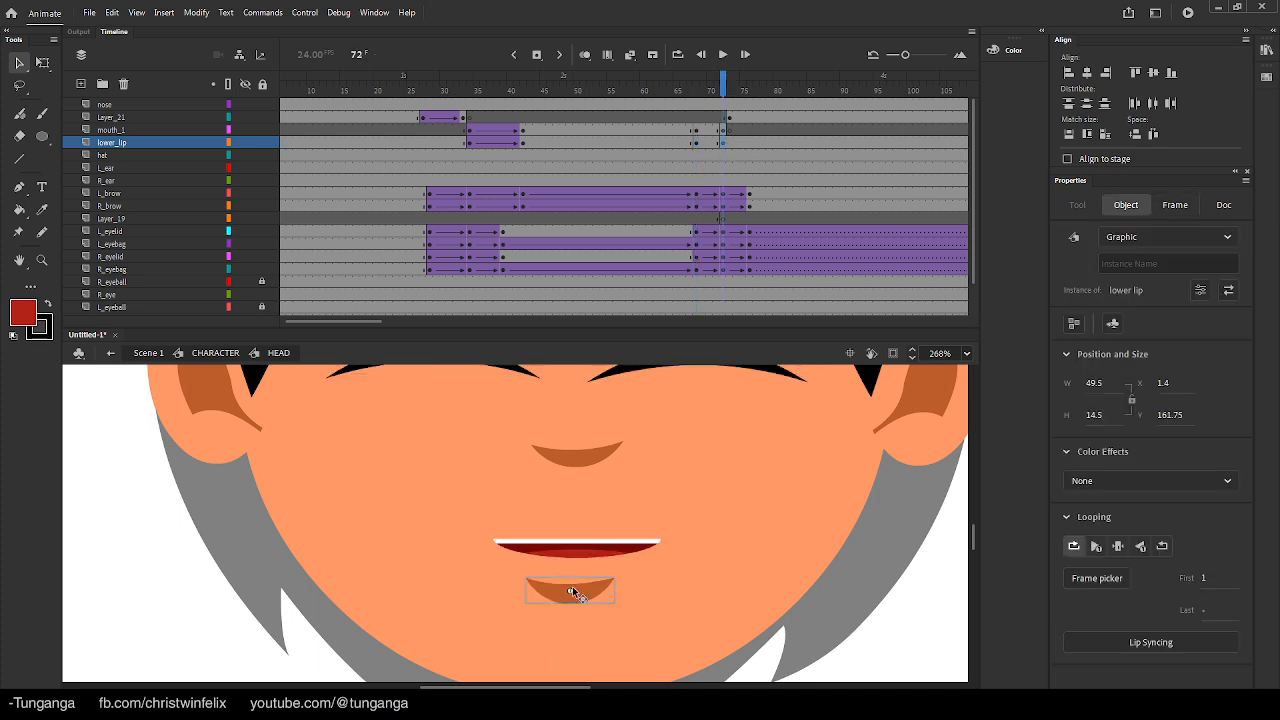
Add a Layer_21 keyframe at frame 79 and flatten the shouting mouth at frame 73 to about 88 × 7
{"action": "left_click", "coordinate": [730, 118]}
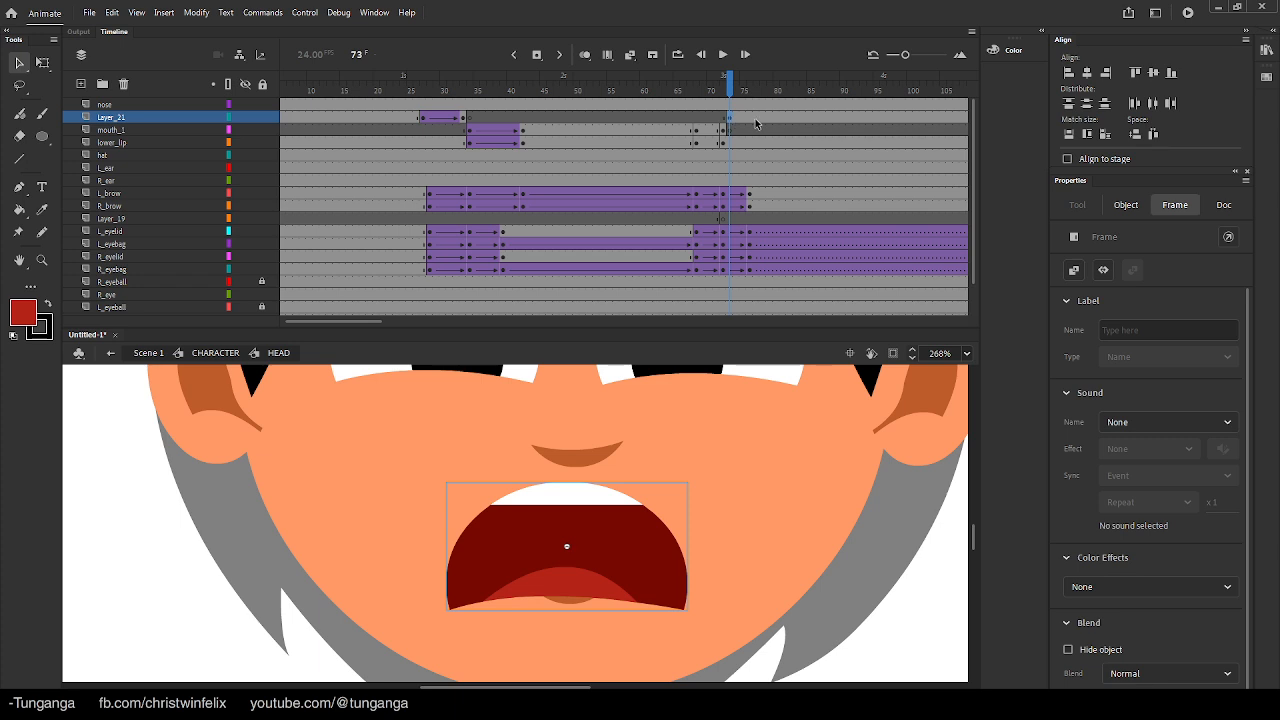
{"action": "left_click", "coordinate": [749, 119]}
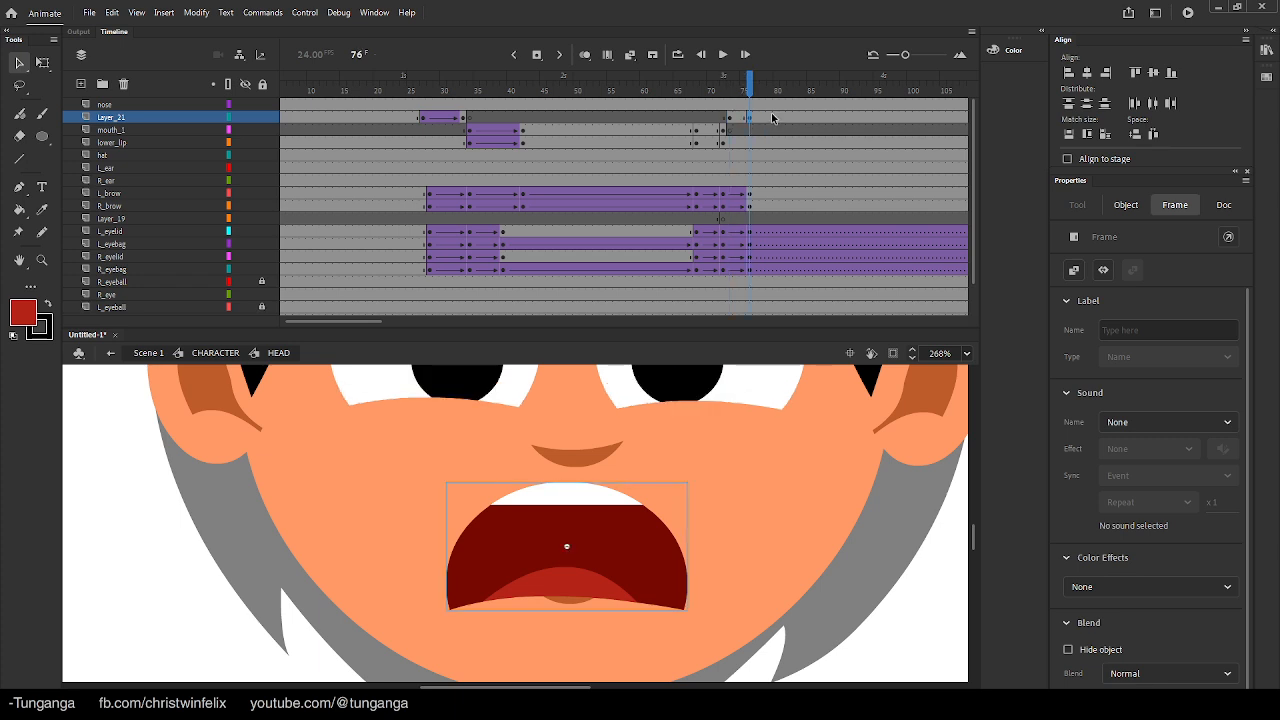
{"action": "left_click", "coordinate": [771, 118]}
{"action": "left_click", "coordinate": [731, 118]}
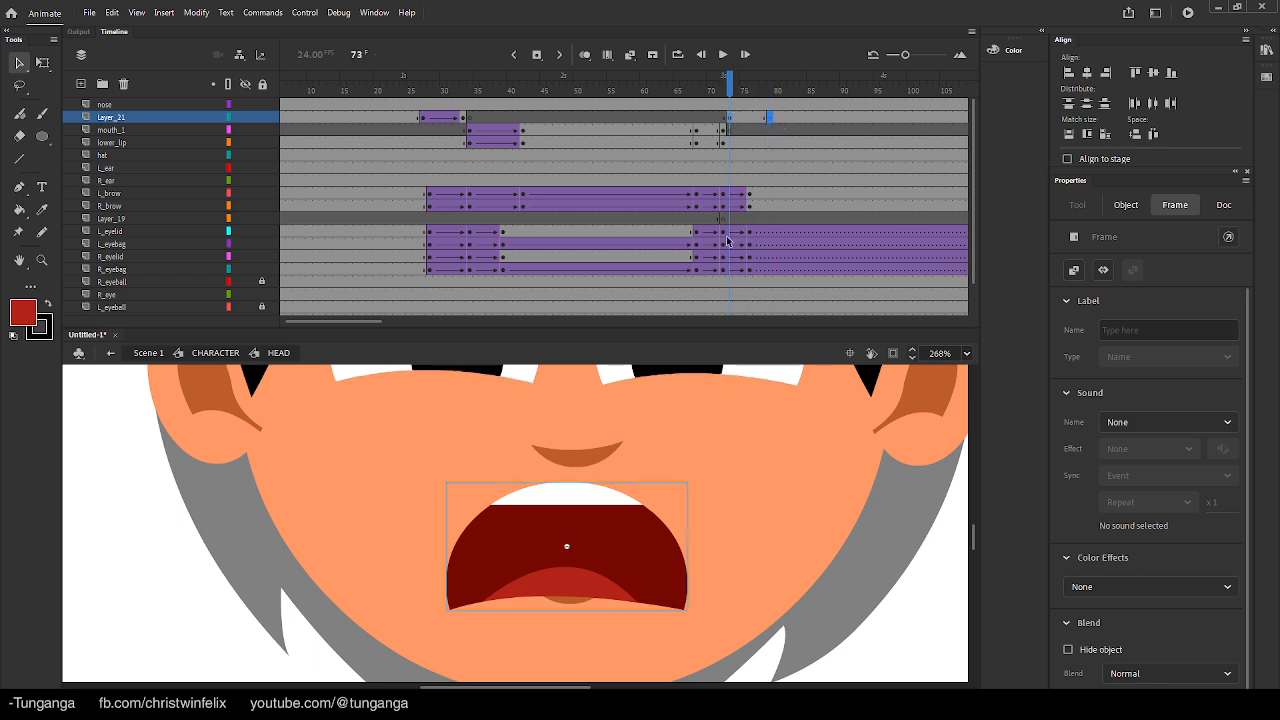
{"action": "key", "text": "q"}
{"action": "left_click_drag", "start_coordinate": [686, 481], "coordinate": [644, 538]}
{"action": "key", "text": "v"}
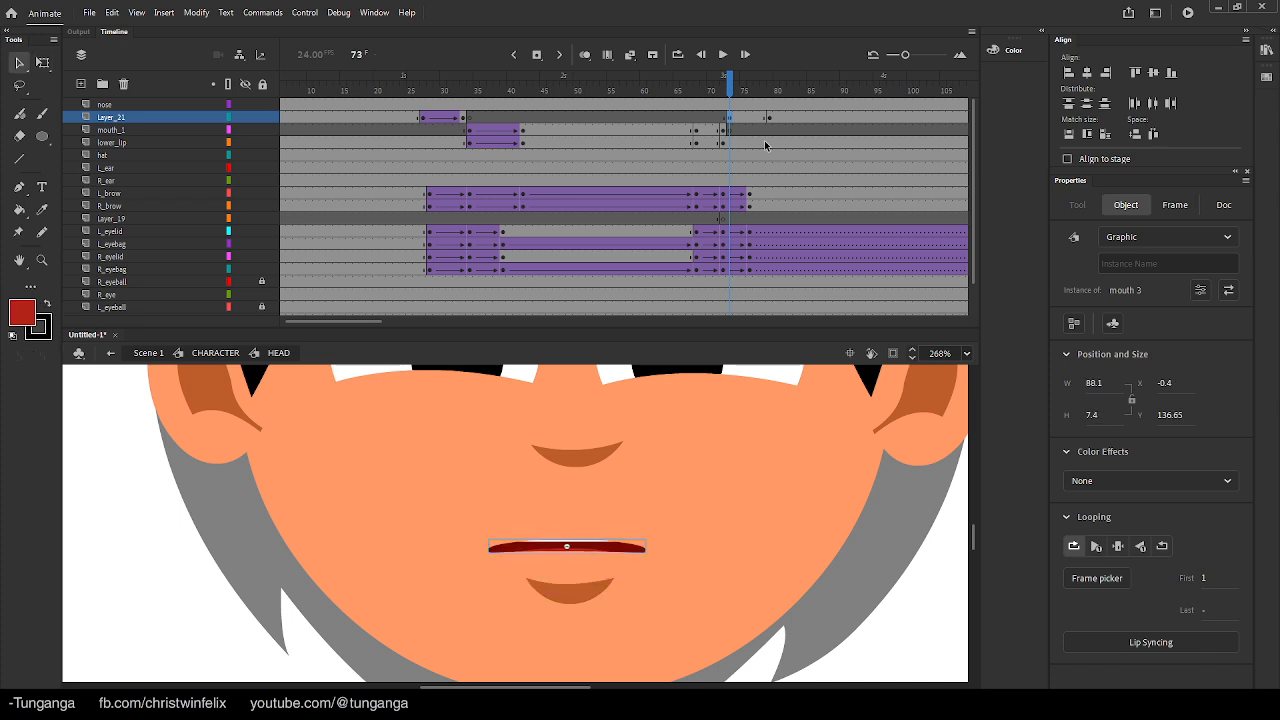
Add a lower_lip keyframe at frame 79 with the lip below the shouting mouth, and create a classic tween from frame 72
{"action": "left_click", "coordinate": [769, 143]}
{"action": "left_click_drag", "start_coordinate": [564, 598], "coordinate": [570, 646]}
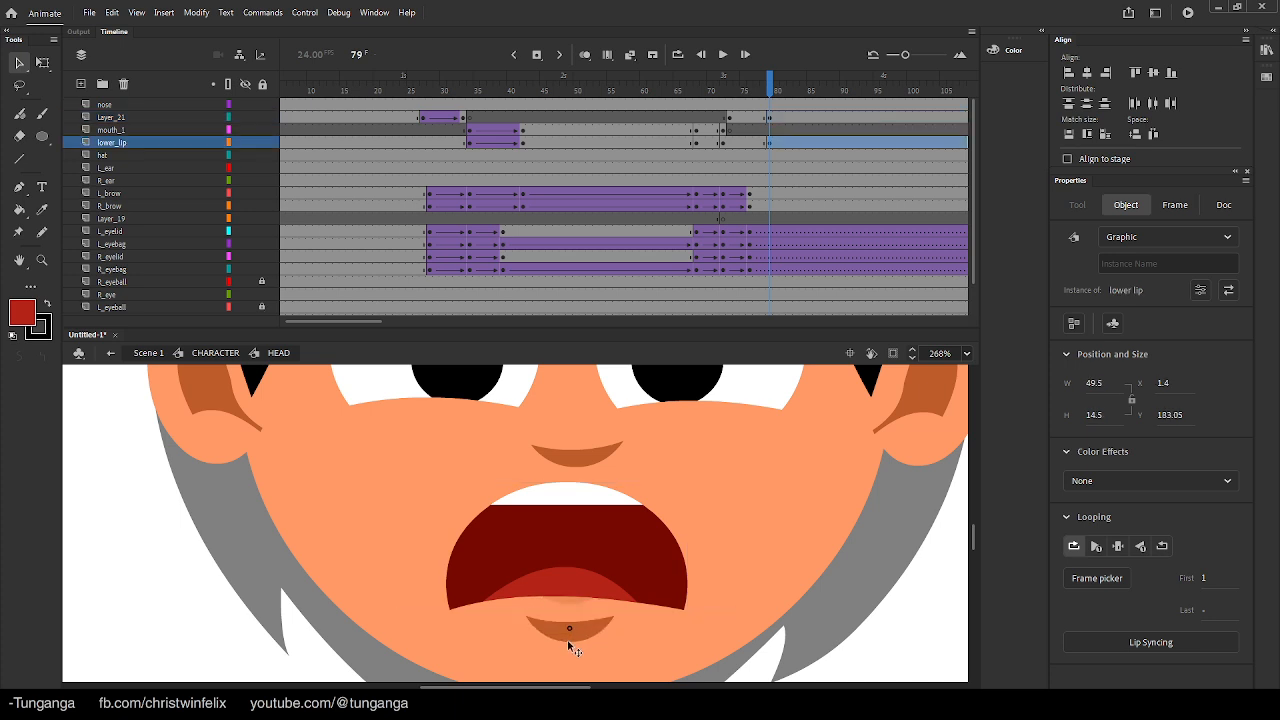
{"action": "right_click", "coordinate": [750, 144]}
{"action": "left_click", "coordinate": [800, 152]}
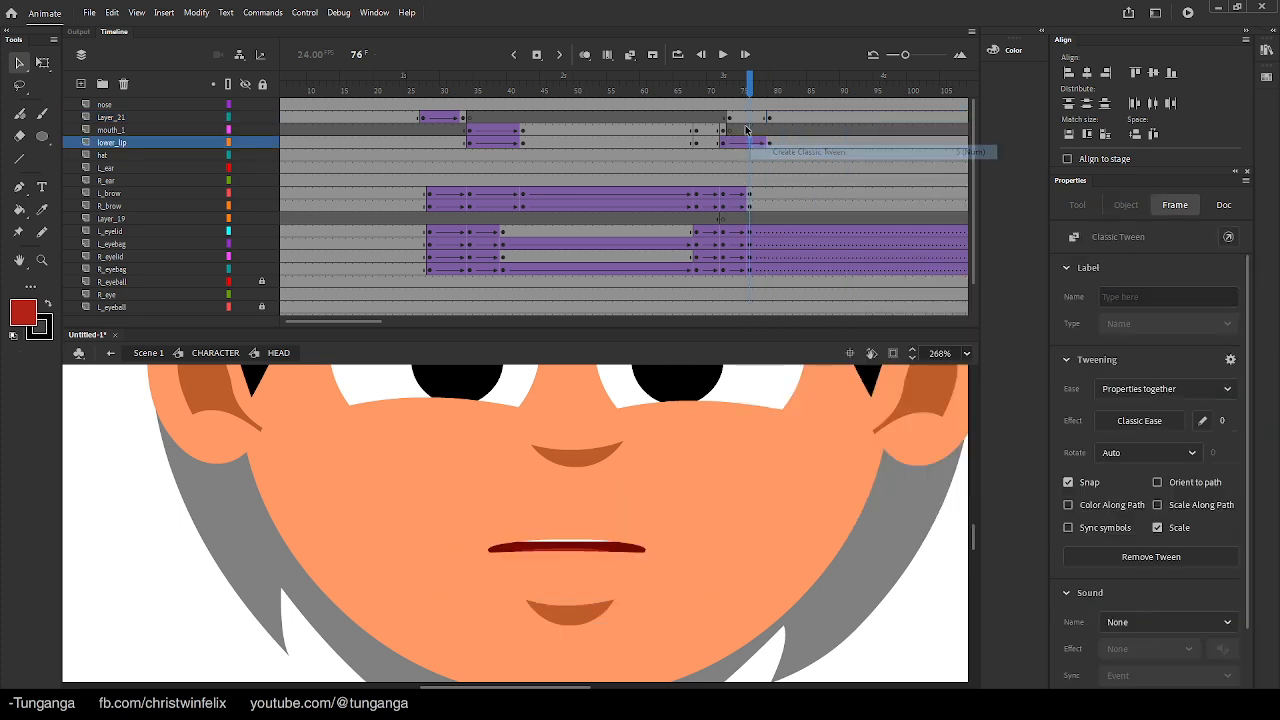
Create classic tweens on Layer_21 between frames 73 and 79, and on mouth_1 and lower_lip between frames 68 and 72
{"action": "right_click", "coordinate": [745, 117]}
{"action": "left_click", "coordinate": [800, 123]}
{"action": "left_click_drag", "start_coordinate": [702, 130], "coordinate": [709, 142]}
{"action": "right_click", "coordinate": [709, 142]}
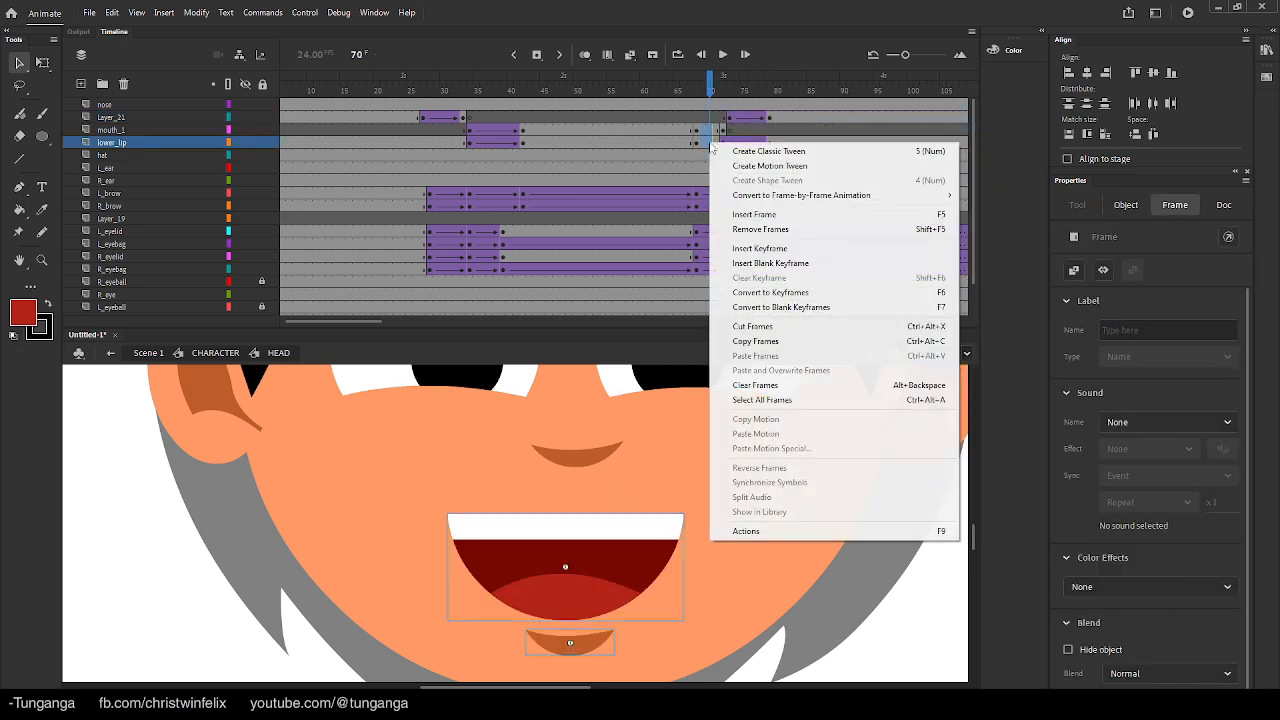
{"action": "left_click", "coordinate": [750, 149]}
Set Classic Ease-Out 100 on the Layer_21 tween from frame 73 and on the lower_lip tween from frame 72
{"action": "left_click_drag", "start_coordinate": [686, 79], "coordinate": [743, 124]}
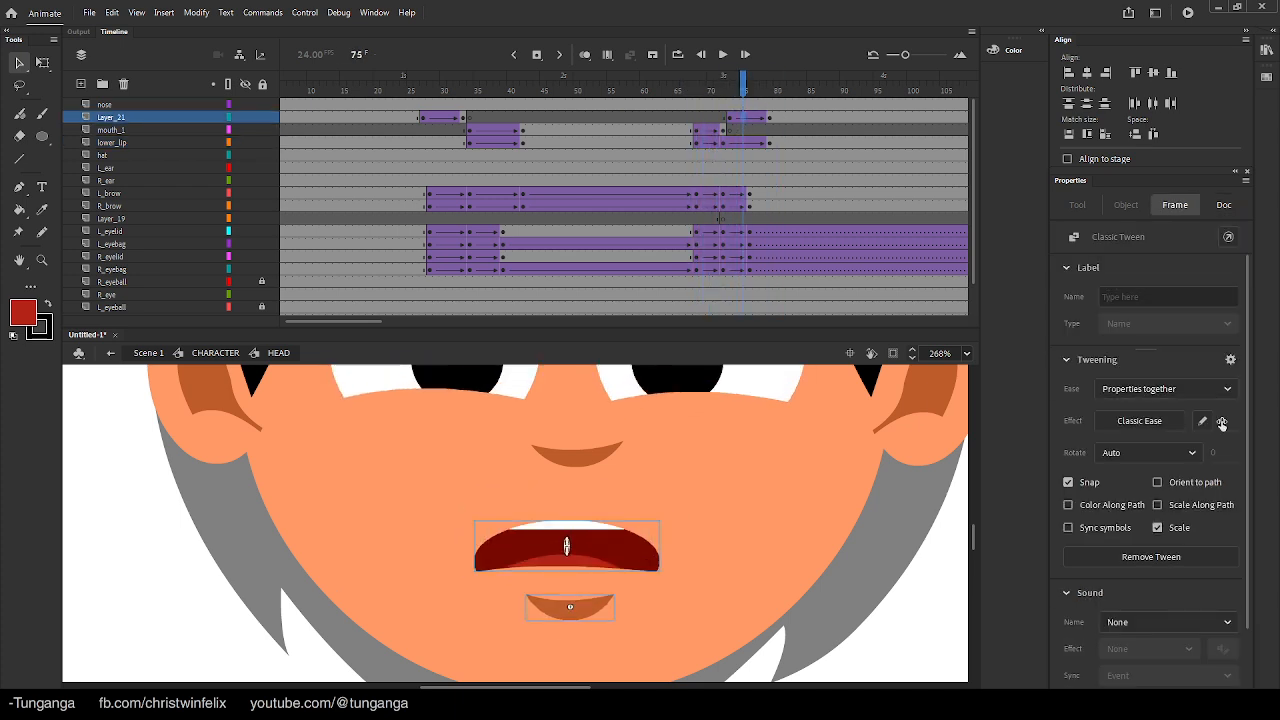
{"action": "left_click_drag", "start_coordinate": [1176, 17], "coordinate": [1176, 17]}
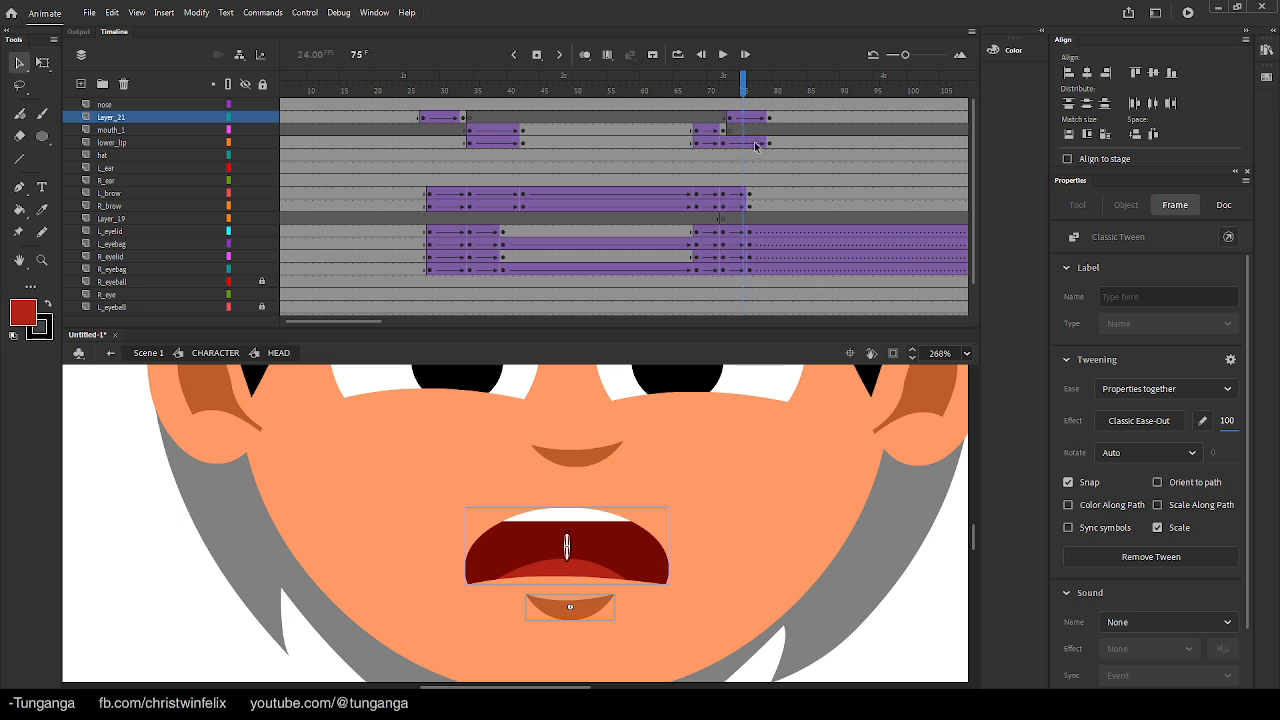
{"action": "left_click", "coordinate": [755, 143]}
{"action": "left_click_drag", "start_coordinate": [1216, 197], "coordinate": [1216, 197]}
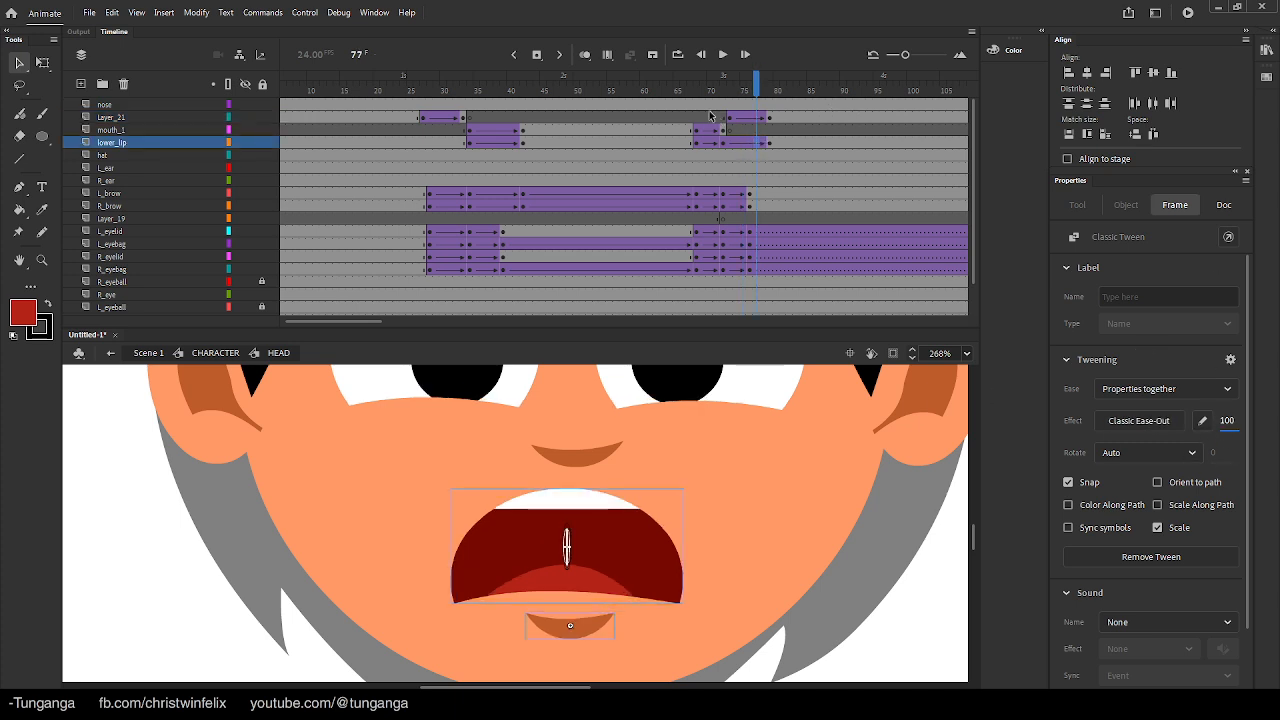
Play the head animation from just before frame 68 to review the blink and the change to the shouting mouth
{"action": "left_click", "coordinate": [685, 90]}
{"action": "key", "text": "ctrl+minus"}
{"action": "key", "text": "Return"}
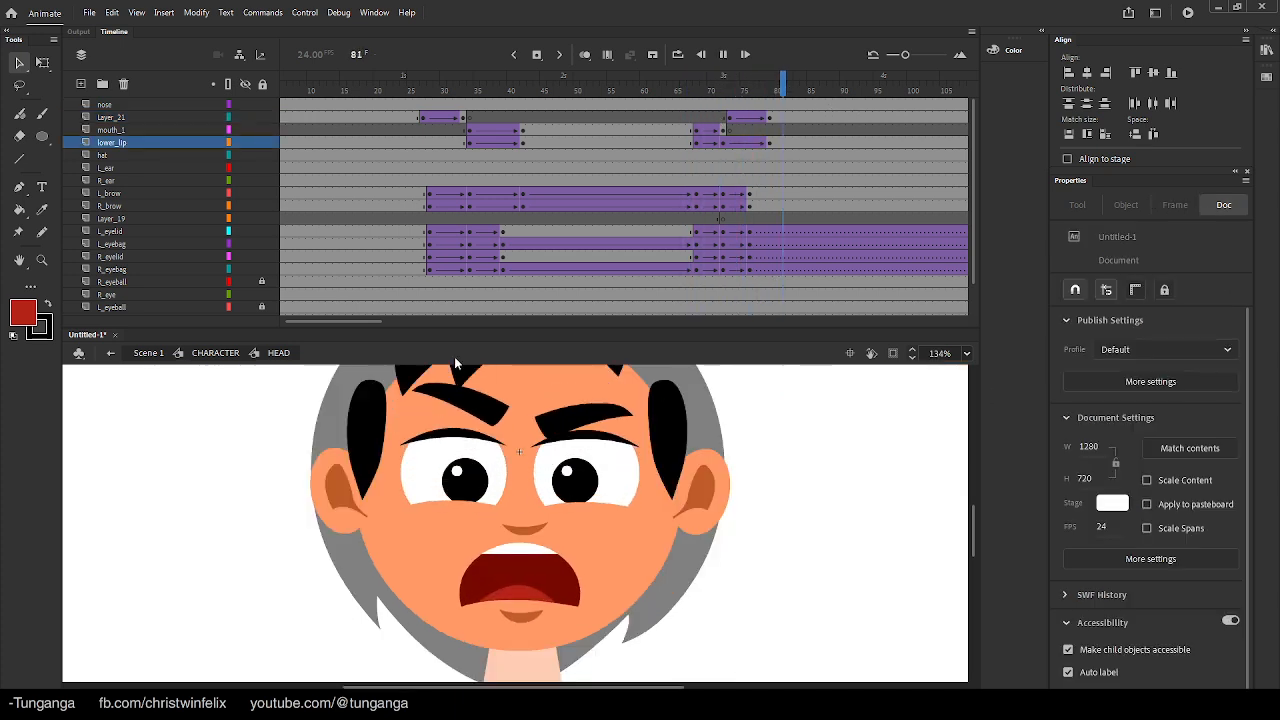
{"action": "left_click", "coordinate": [702, 89]}
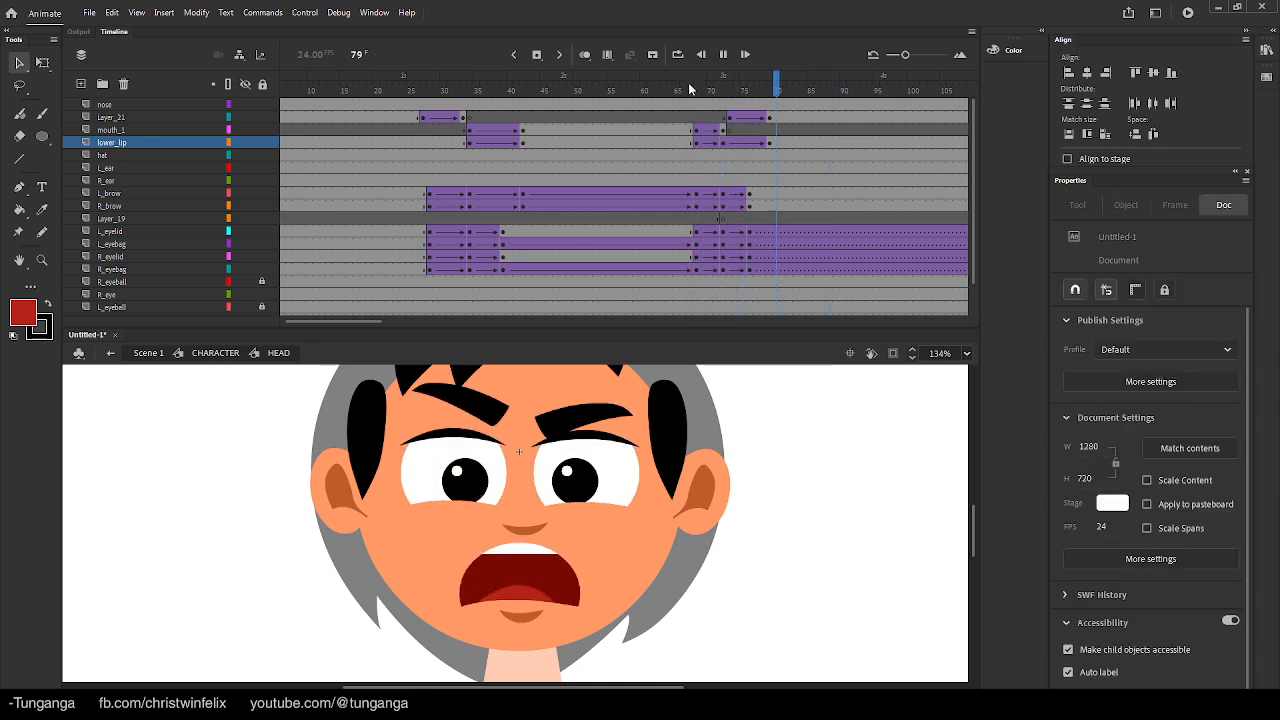
{"action": "left_click", "coordinate": [689, 89]}
{"action": "key", "text": "Return"}
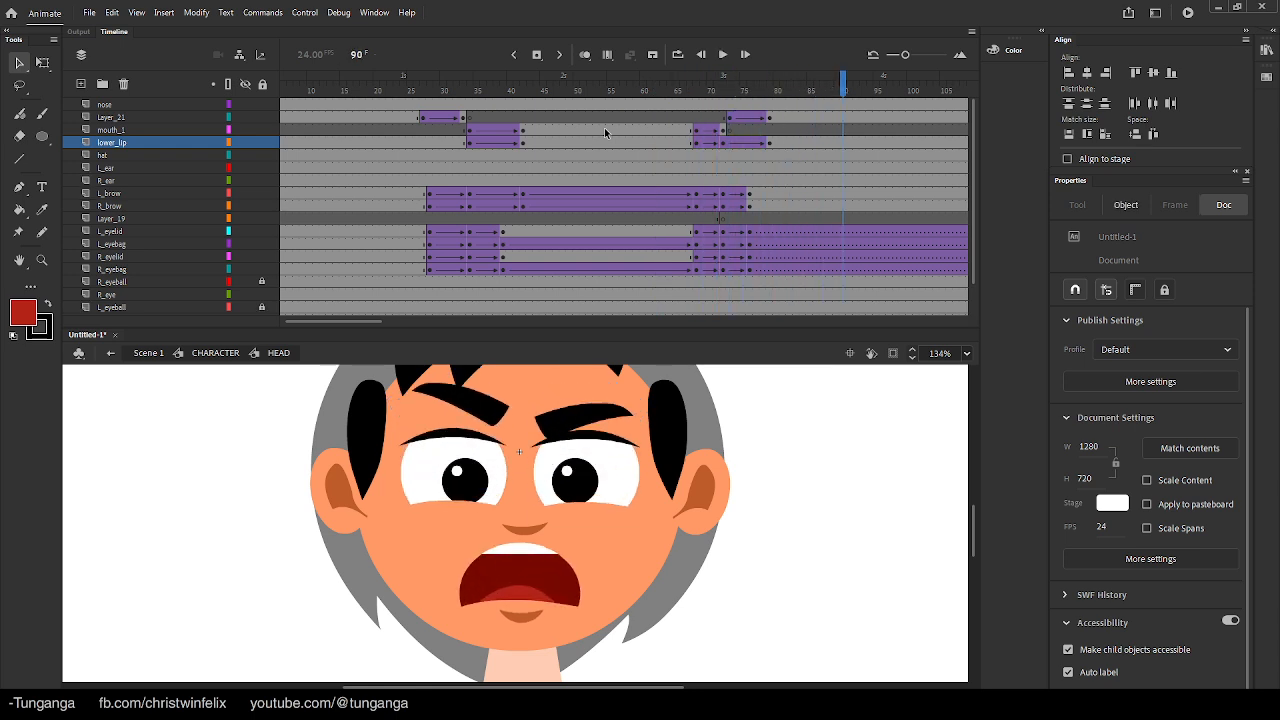
Return to the CHARACTER symbol and play its full 100-frame timeline to review all the expression changes
{"action": "double_click", "coordinate": [294, 576]}
{"action": "left_click", "coordinate": [342, 518], "text": "alt"}
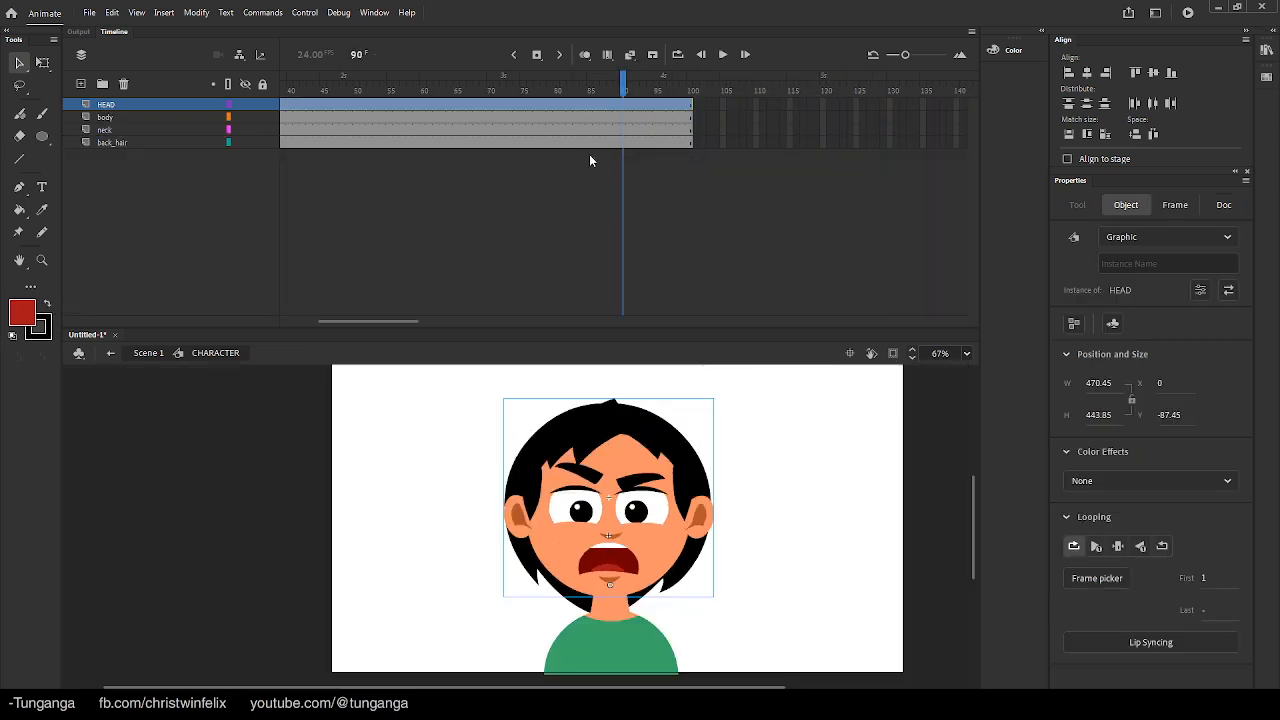
{"action": "left_click_drag", "start_coordinate": [628, 91], "coordinate": [760, 102]}
{"action": "key", "text": "ctrl+0"}
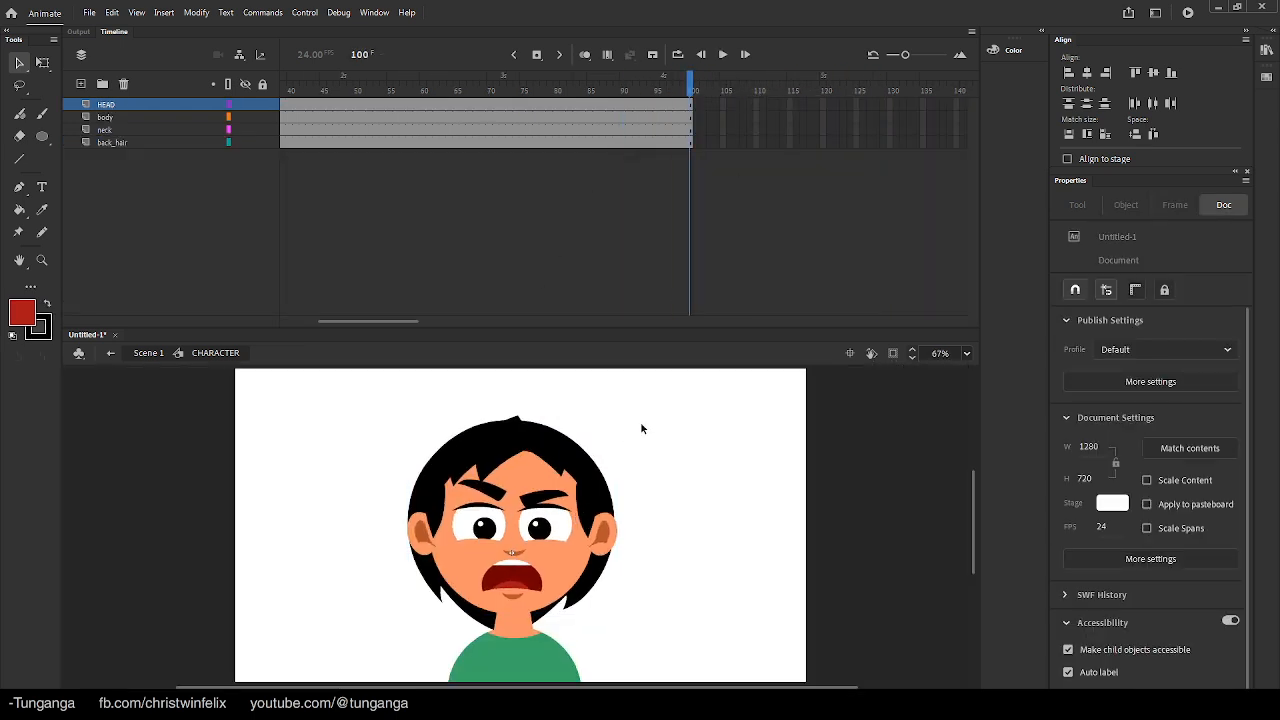
{"action": "key", "text": "Return"}
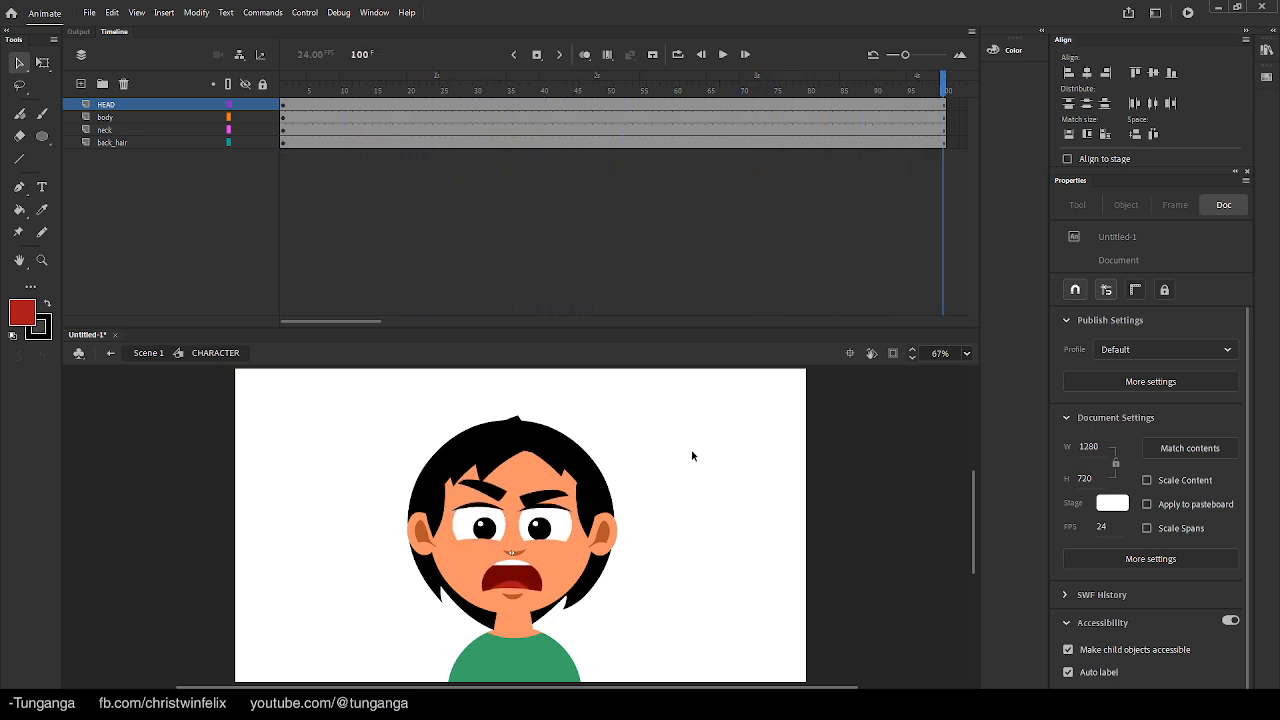
{"action": "key", "text": "Return"}
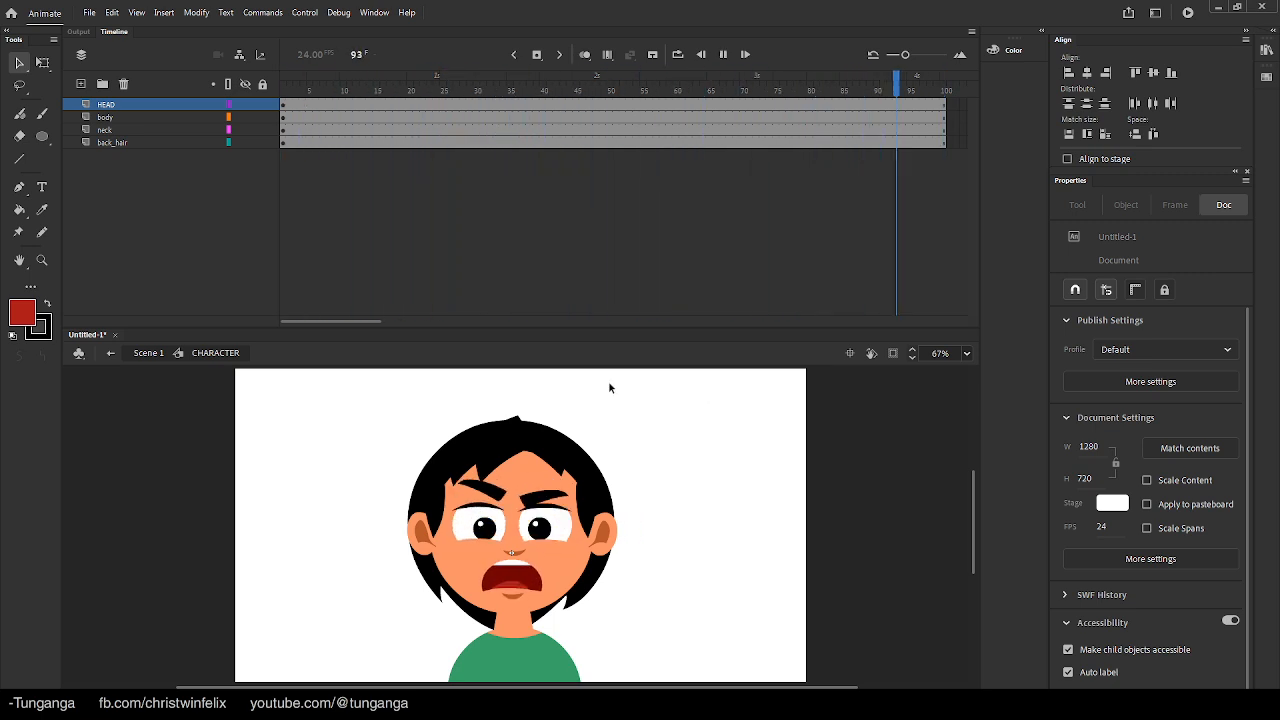
{"action": "key", "text": "Return"}
{"action": "key", "text": "Return"}
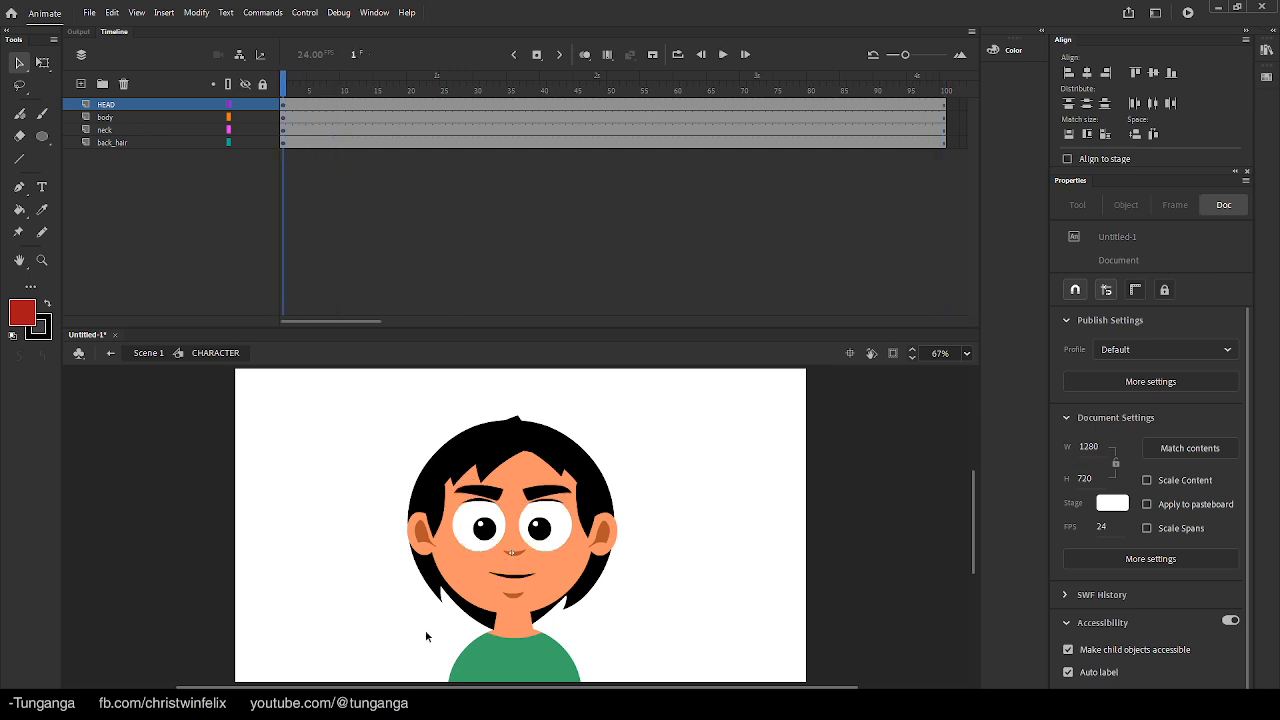
Show the layer parenting view and parent the back_hair layer to the HEAD layer
{"action": "left_click", "coordinate": [478, 582]}
{"action": "left_click_drag", "start_coordinate": [307, 581], "coordinate": [352, 572]}
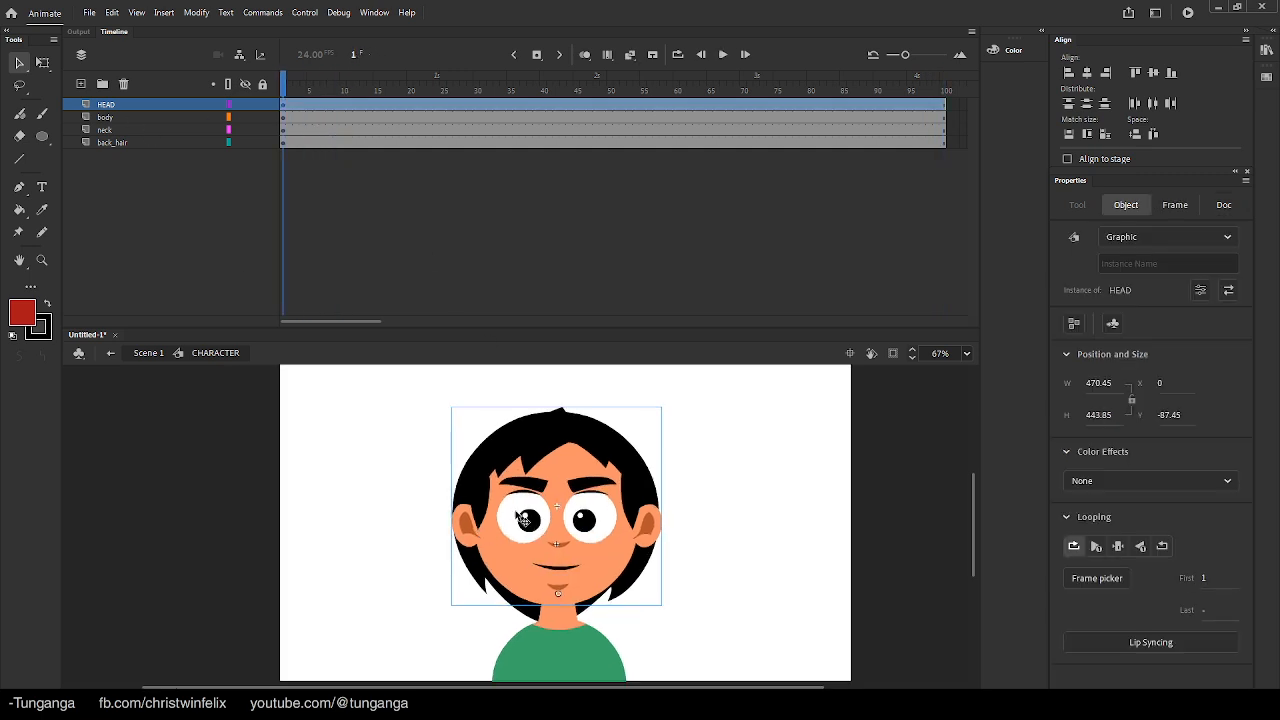
{"action": "left_click", "coordinate": [509, 606]}
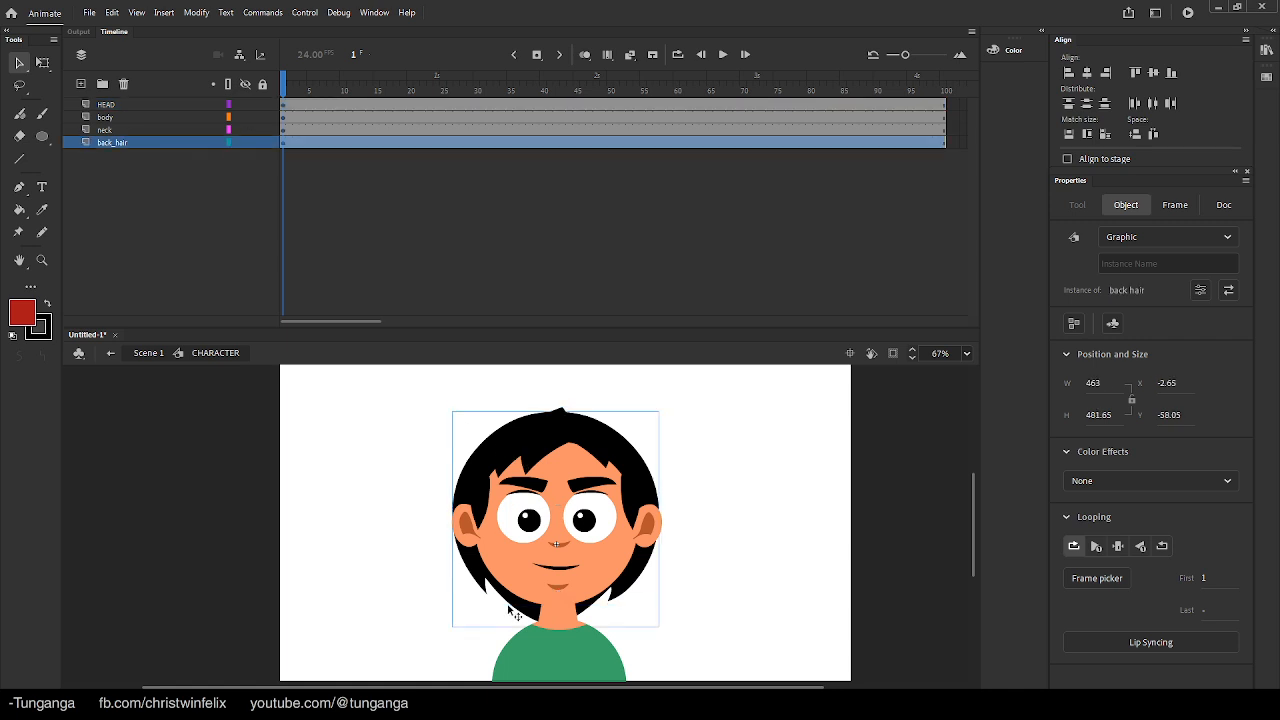
{"action": "left_click", "coordinate": [561, 527]}
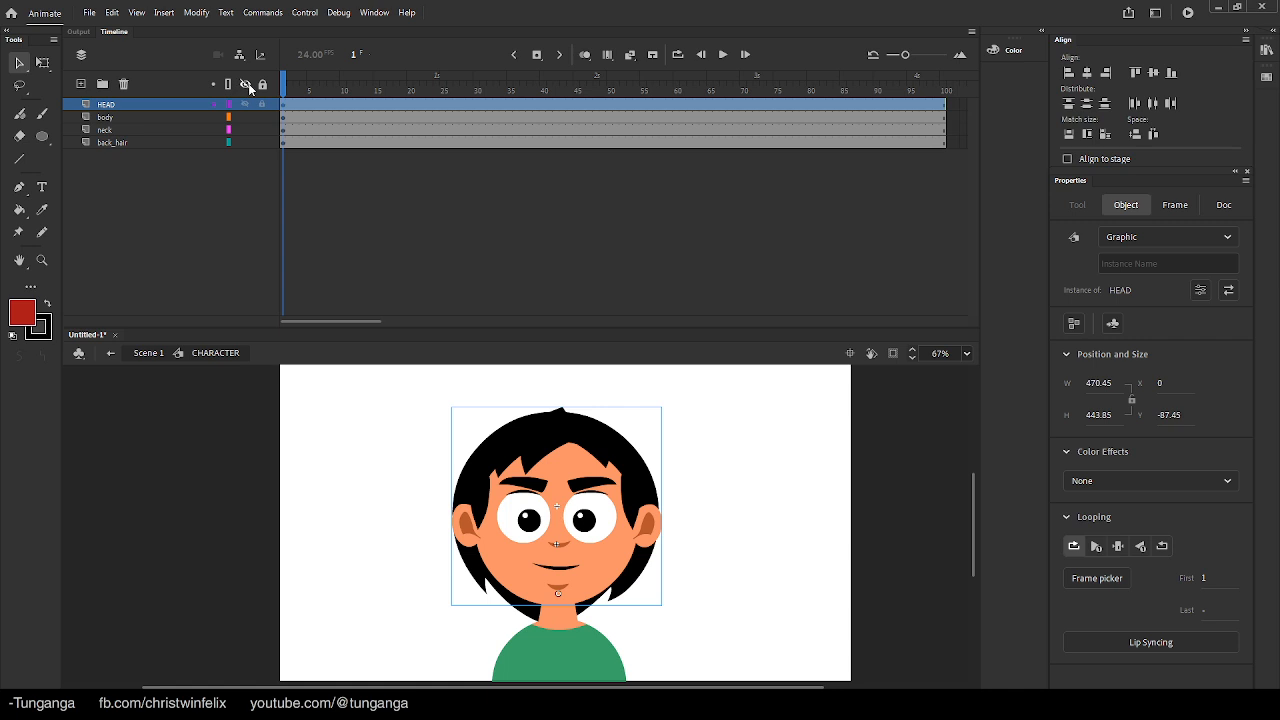
{"action": "left_click", "coordinate": [240, 58]}
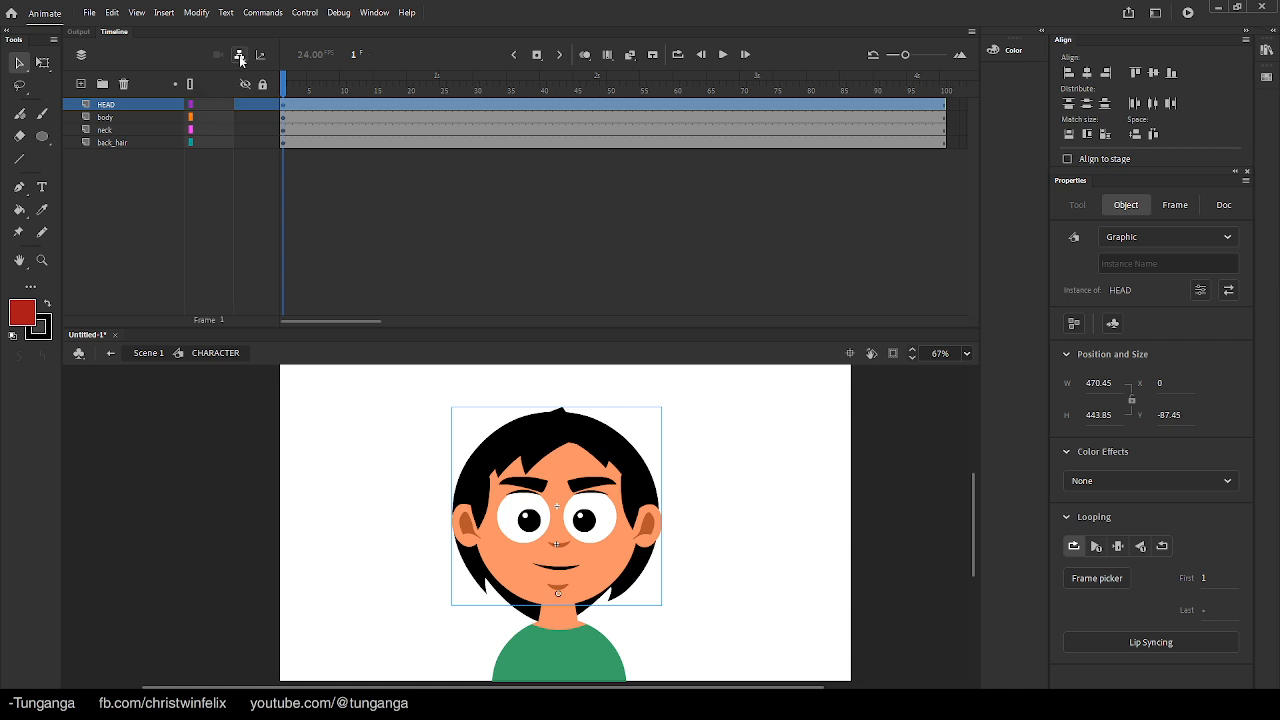
{"action": "left_click", "coordinate": [506, 609]}
{"action": "left_click", "coordinate": [512, 604]}
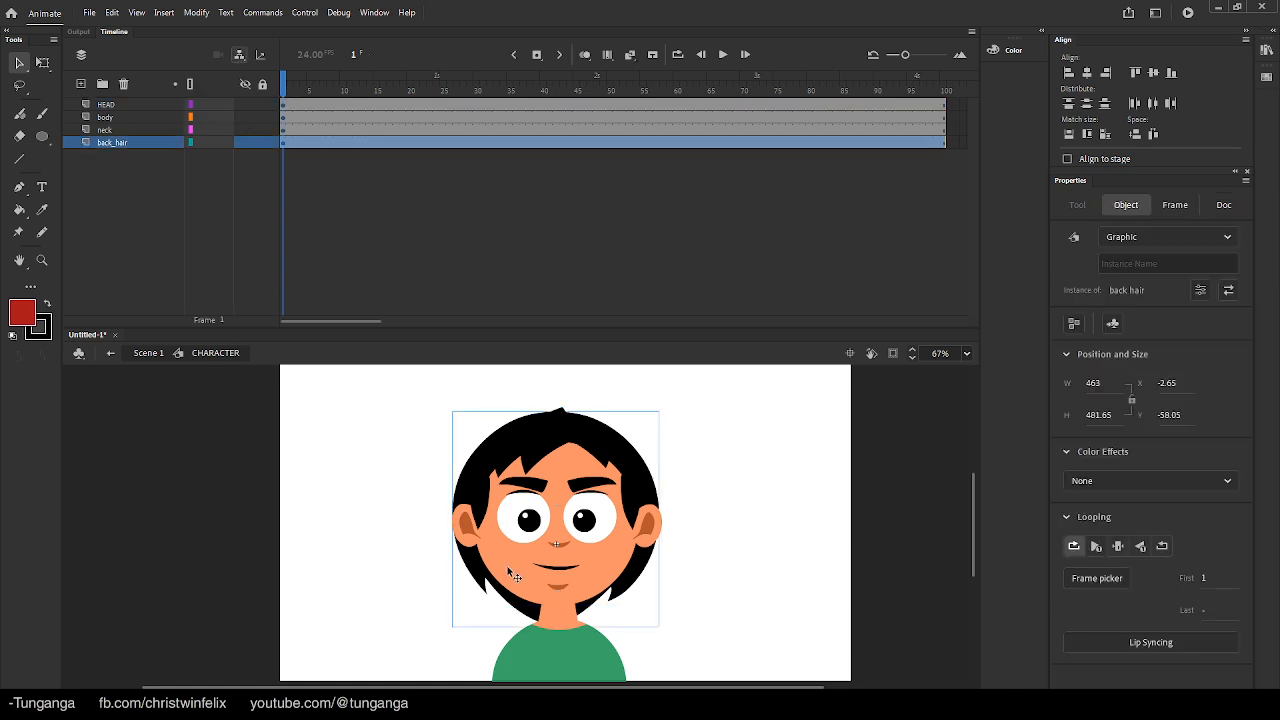
{"action": "left_click", "coordinate": [509, 569]}
{"action": "left_click_drag", "start_coordinate": [215, 146], "coordinate": [206, 104]}
Move the head aside to test its link with the back hair, and undo the move
{"action": "left_click", "coordinate": [337, 522]}
{"action": "left_click_drag", "start_coordinate": [549, 539], "coordinate": [404, 553]}
{"action": "key", "text": "ctrl+z"}
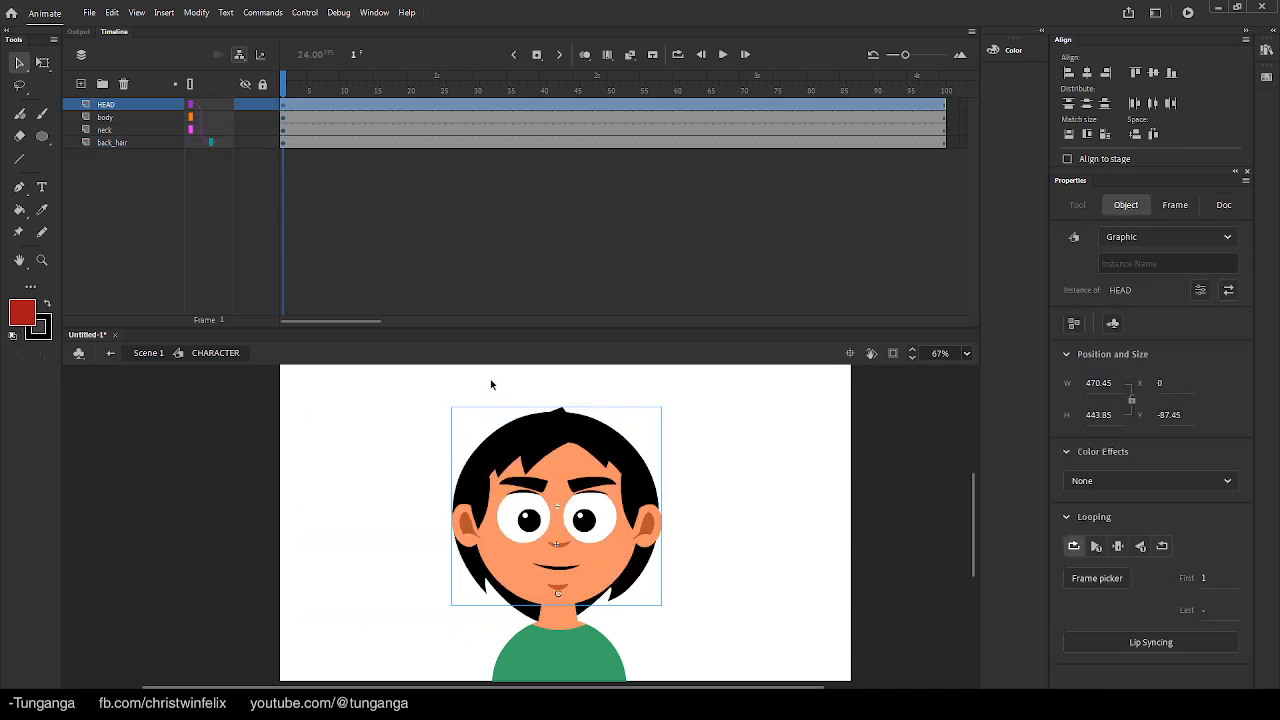
{"action": "left_click", "coordinate": [349, 493]}
Add keyframes on the HEAD layer at frames 30, 34 and 41
{"action": "left_click_drag", "start_coordinate": [285, 88], "coordinate": [476, 83]}
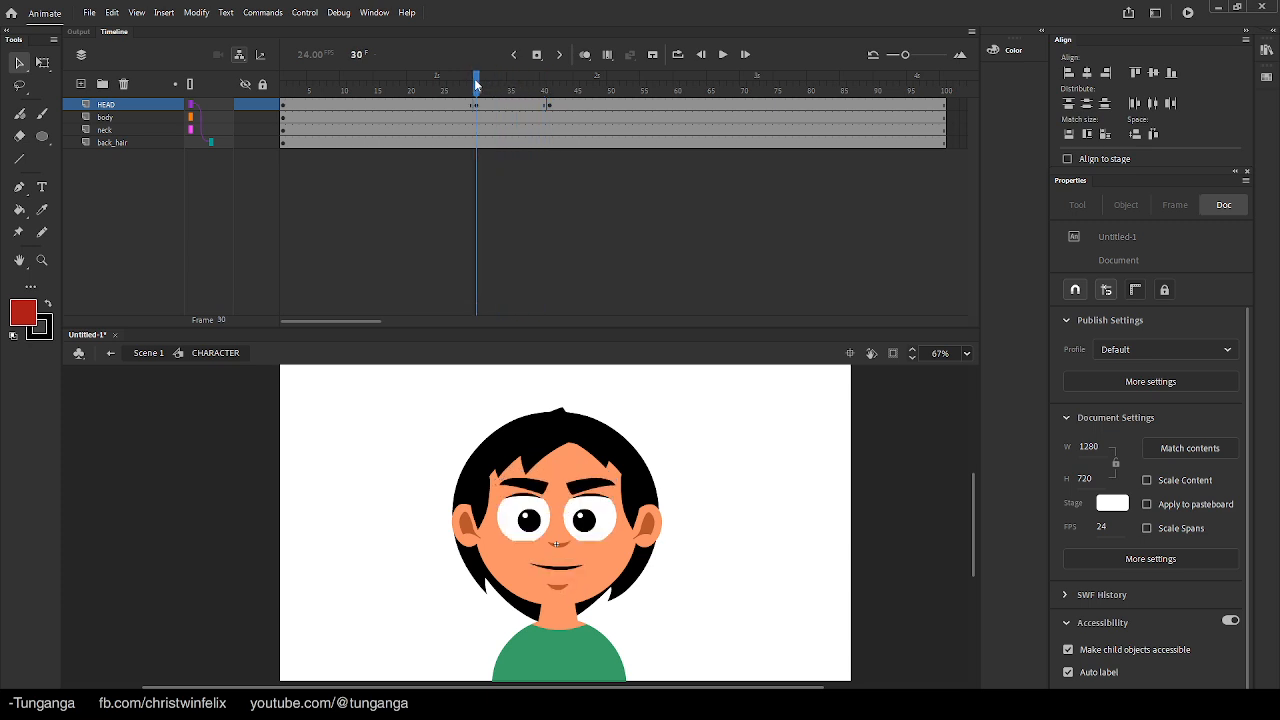
{"action": "left_click", "coordinate": [511, 106]}
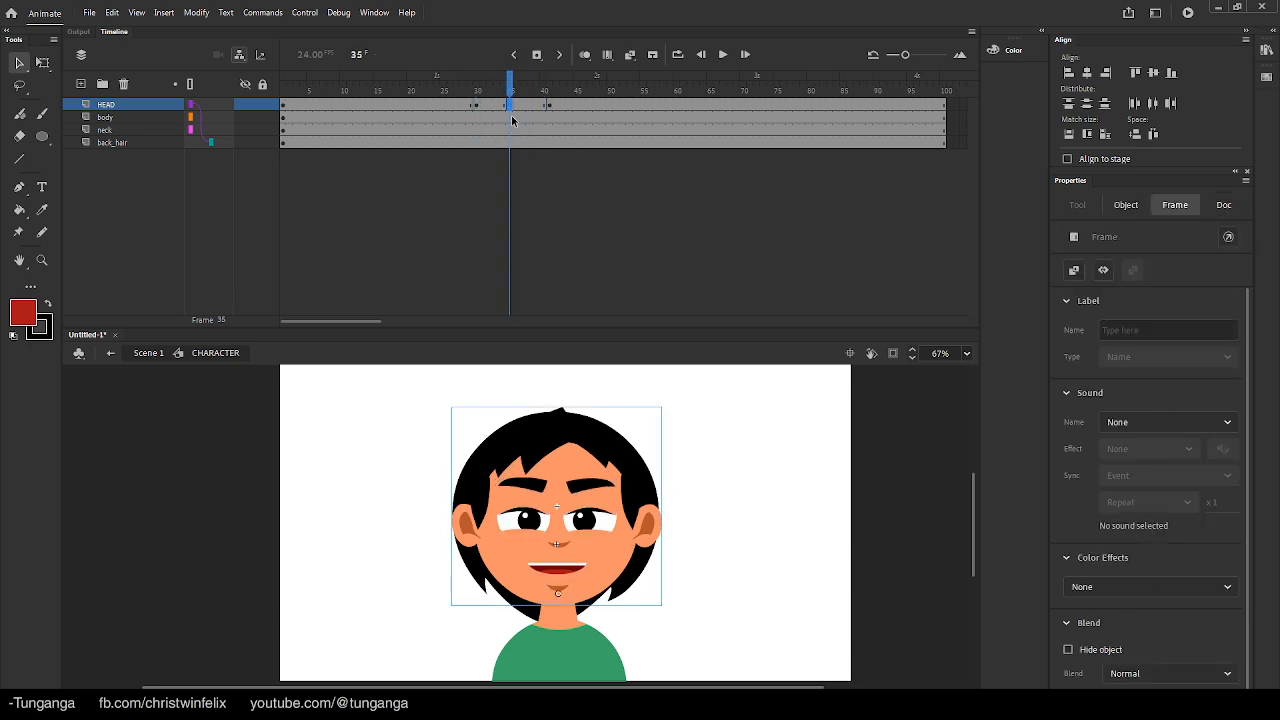
{"action": "left_click_drag", "start_coordinate": [513, 92], "coordinate": [504, 91]}
{"action": "left_click", "coordinate": [506, 108]}
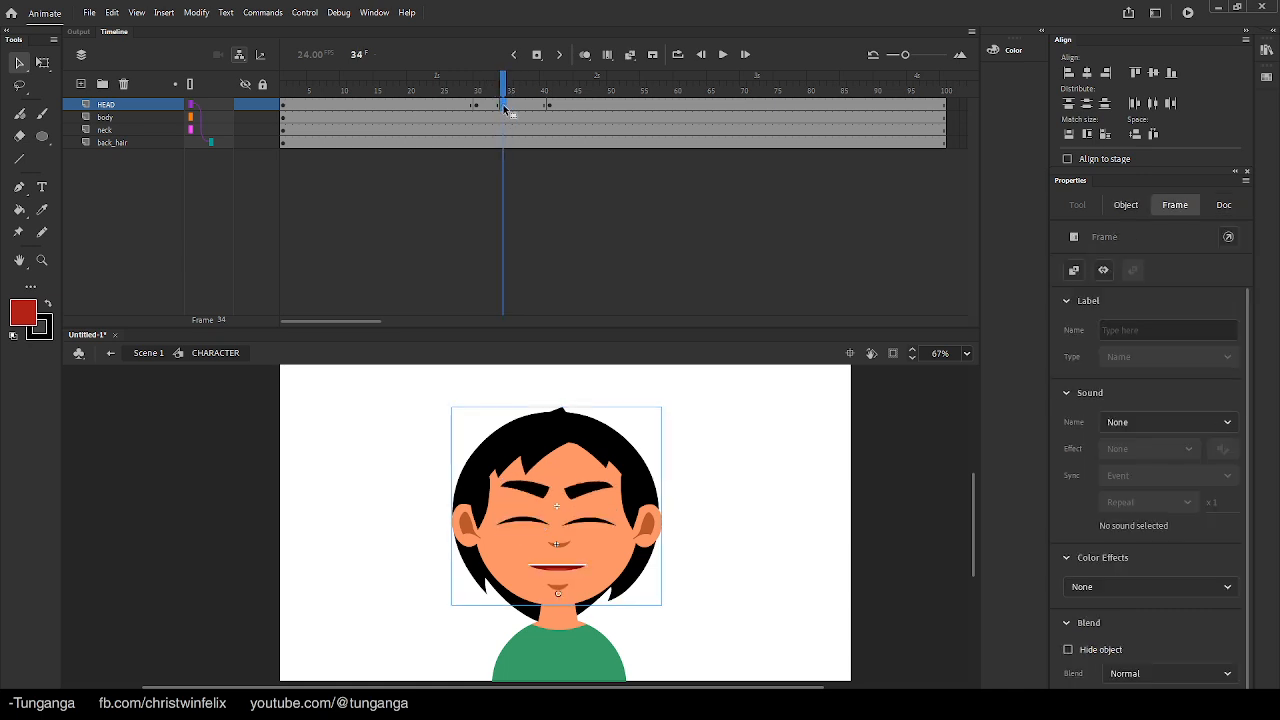
Add a HEAD keyframe at frame 67 and rotate the head slightly clockwise there
{"action": "left_click_drag", "start_coordinate": [503, 91], "coordinate": [726, 108]}
{"action": "key", "text": "q"}
{"action": "left_click_drag", "start_coordinate": [589, 404], "coordinate": [687, 419]}
{"action": "left_click", "coordinate": [692, 397]}
{"action": "key", "text": "v"}
{"action": "left_click", "coordinate": [612, 483]}
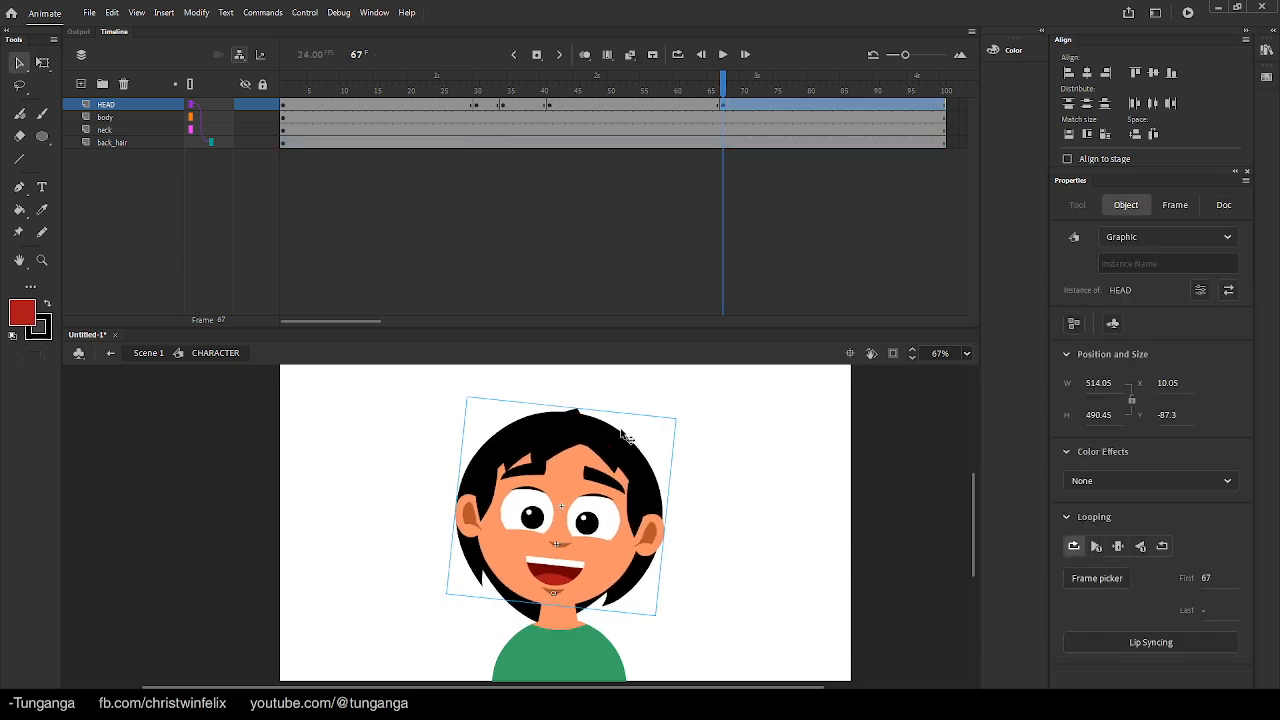
Add HEAD keyframes at frames 72 and 79, straighten the head at 72 and tilt it slightly counterclockwise at 79
{"action": "left_click_drag", "start_coordinate": [723, 80], "coordinate": [803, 92]}
{"action": "left_click", "coordinate": [757, 105]}
{"action": "key", "text": "q"}
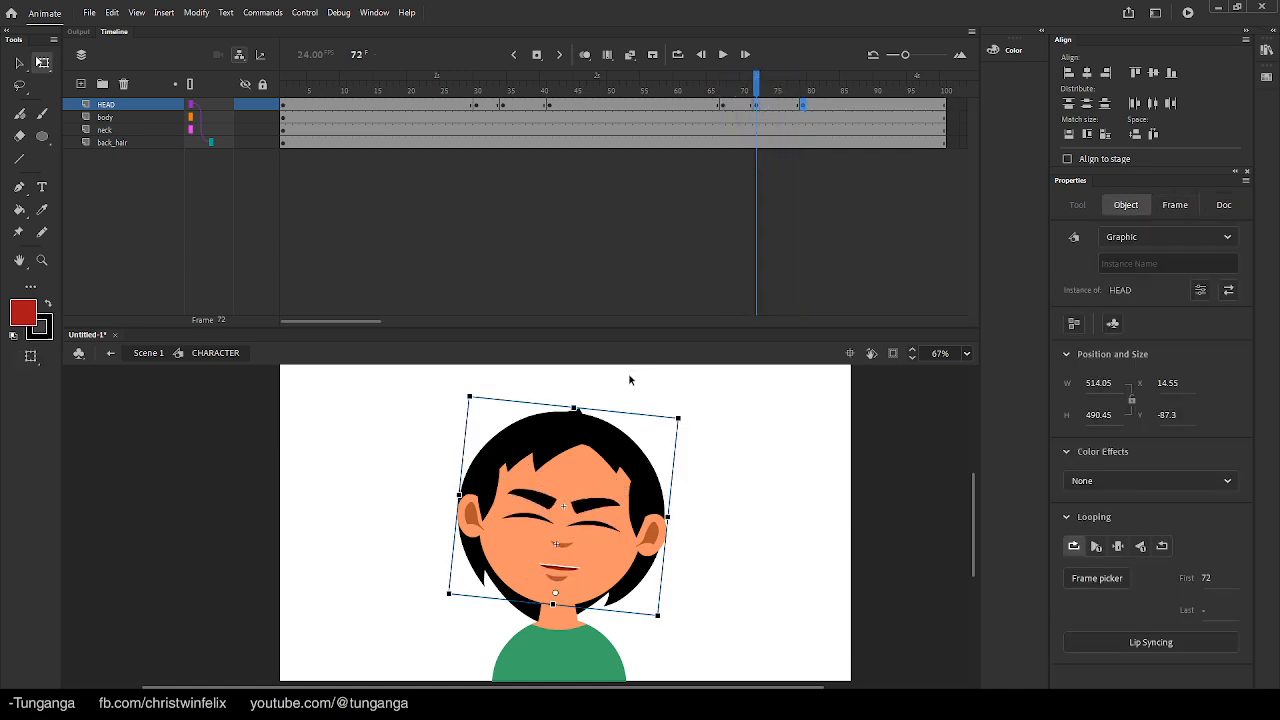
{"action": "key", "text": "ctrl+shift+z"}
{"action": "left_click_drag", "start_coordinate": [590, 477], "coordinate": [579, 482]}
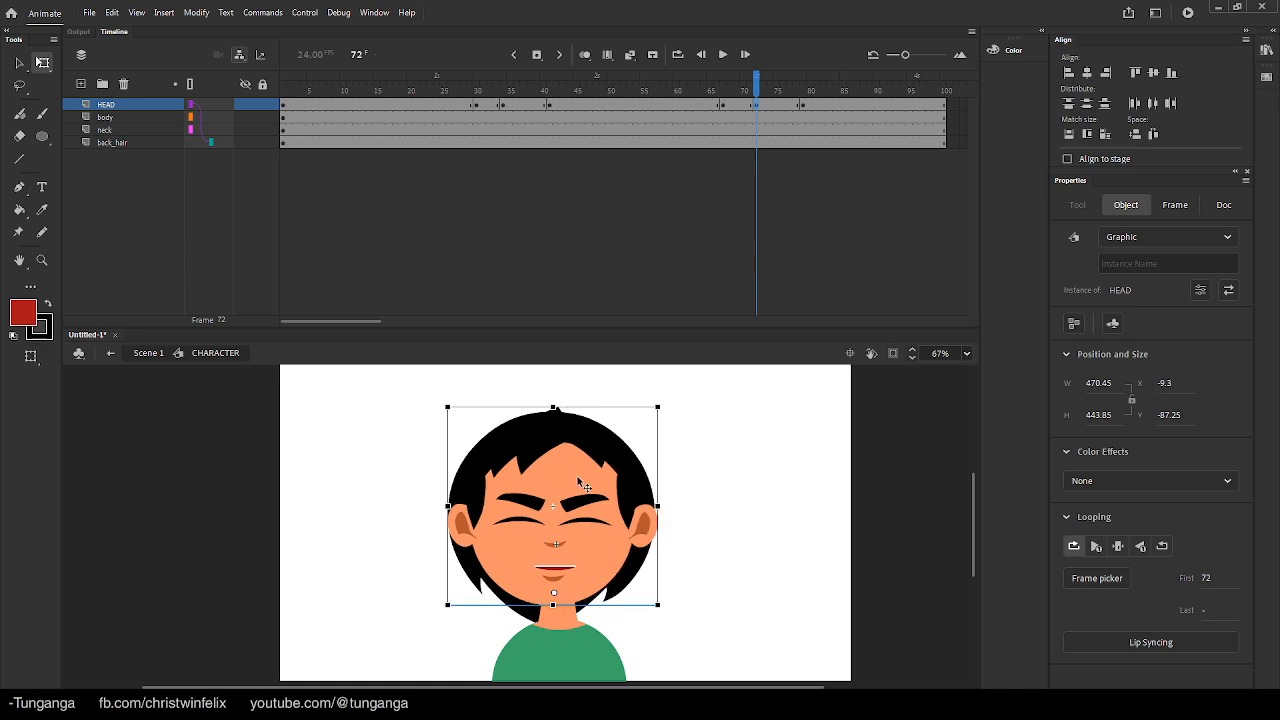
{"action": "left_click", "coordinate": [801, 106]}
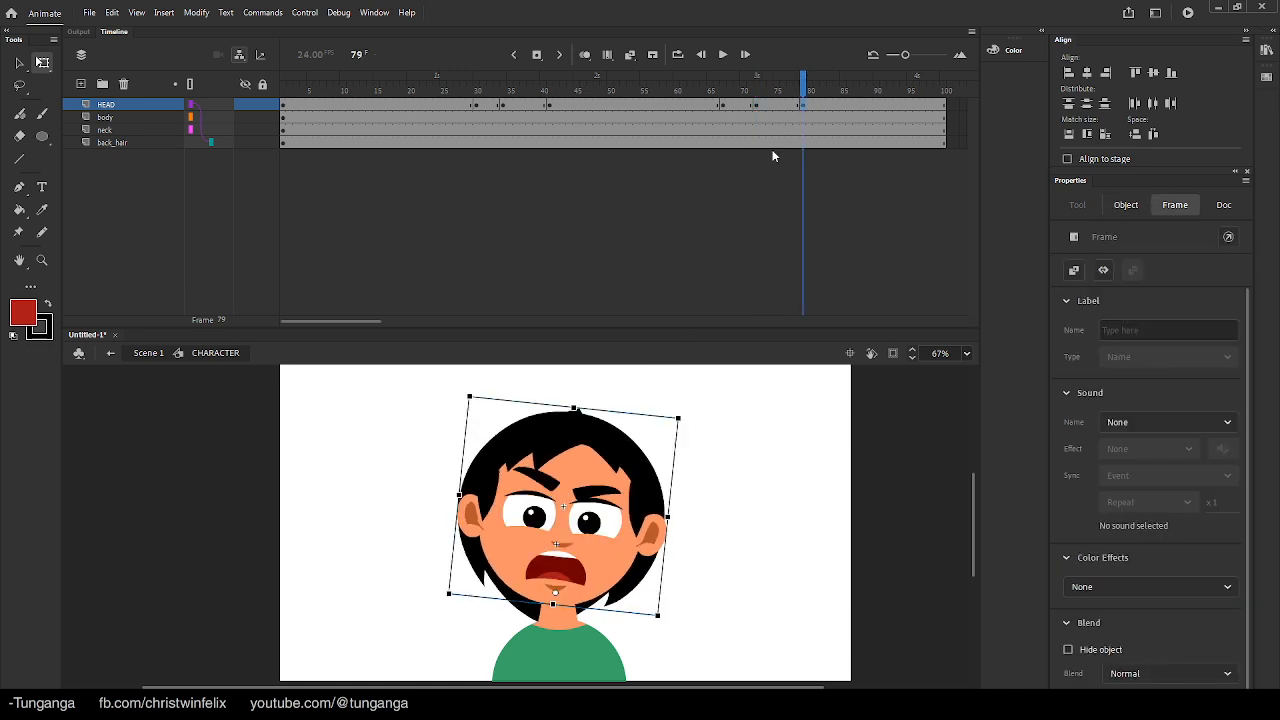
{"action": "left_click_drag", "start_coordinate": [686, 425], "coordinate": [647, 406]}
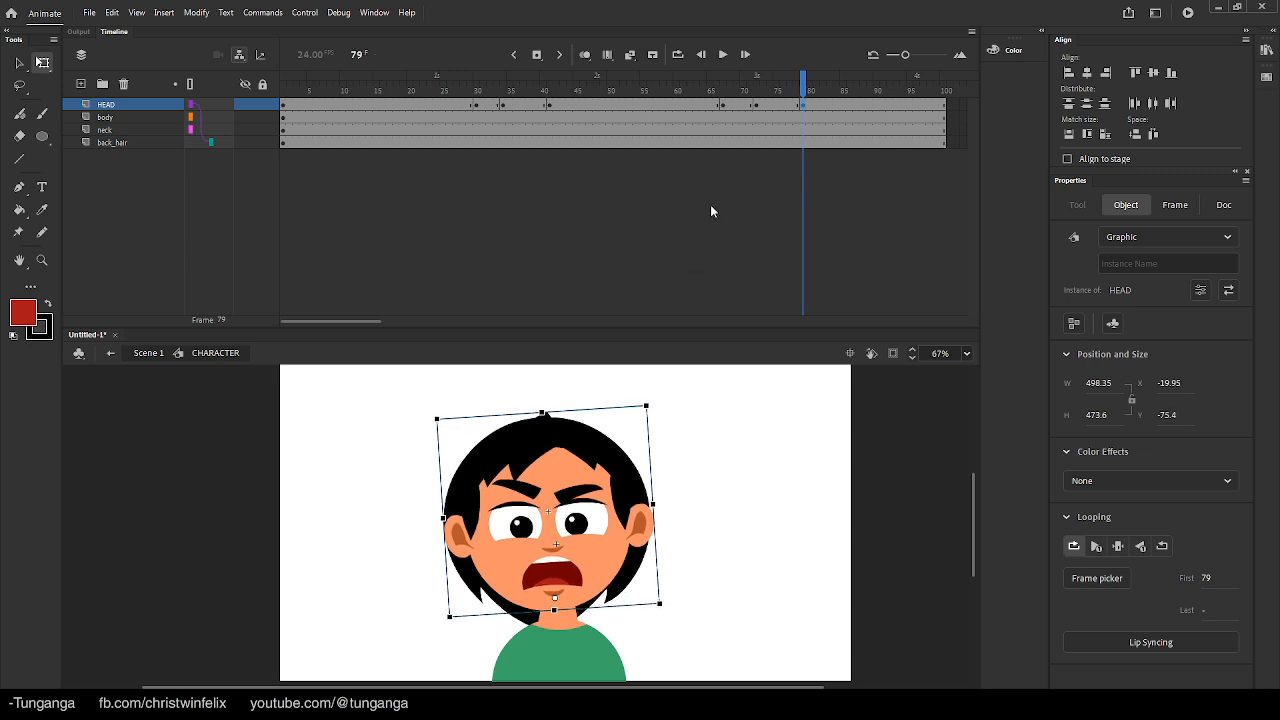
Create classic tweens between the HEAD keyframes from frame 30 to frame 79
{"action": "left_click", "coordinate": [496, 92]}
{"action": "left_click_drag", "start_coordinate": [502, 105], "coordinate": [563, 107]}
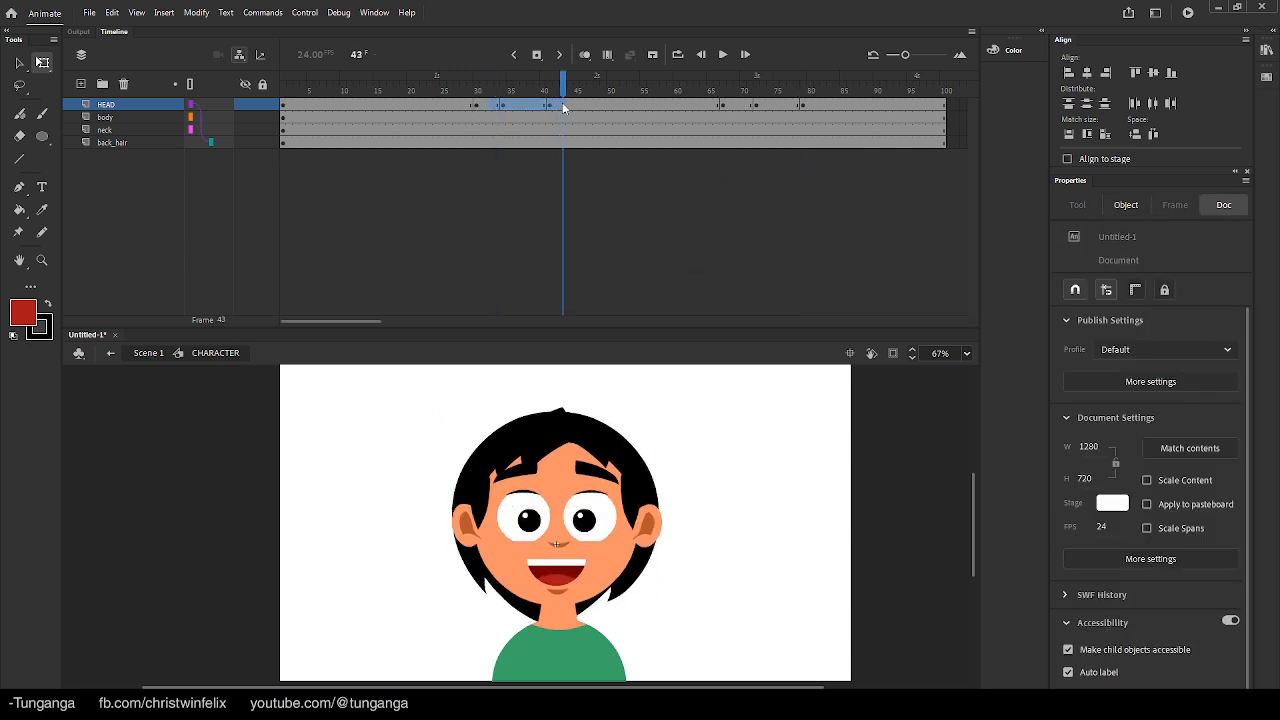
{"action": "right_click", "coordinate": [563, 104]}
{"action": "left_click", "coordinate": [621, 112]}
{"action": "left_click_drag", "start_coordinate": [745, 105], "coordinate": [776, 105]}
{"action": "right_click", "coordinate": [759, 105]}
{"action": "left_click", "coordinate": [790, 111]}
Play the timeline from just before frame 30 to review the head's tilting motion
{"action": "left_click", "coordinate": [456, 80]}
{"action": "key", "text": "Return"}
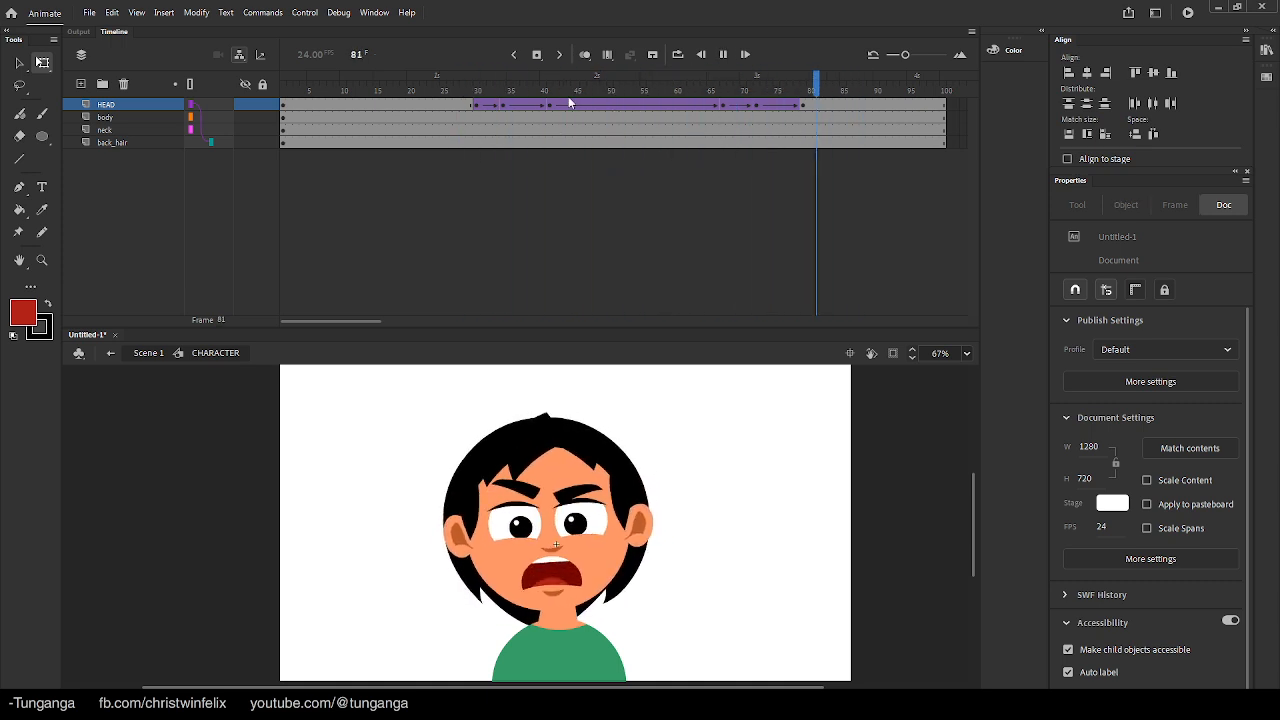
{"action": "left_click", "coordinate": [471, 91]}
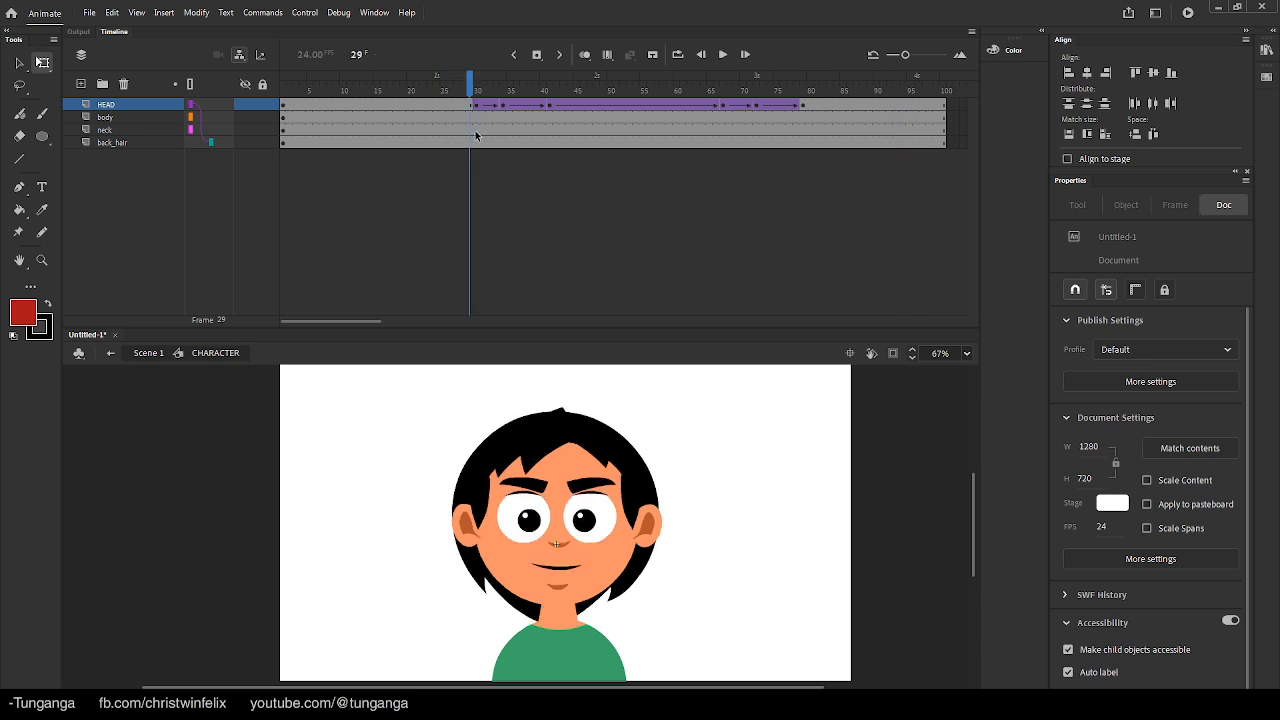
Add keyframes on the back_hair layer at frames 30, 35 and 41
{"action": "left_click", "coordinate": [475, 130]}
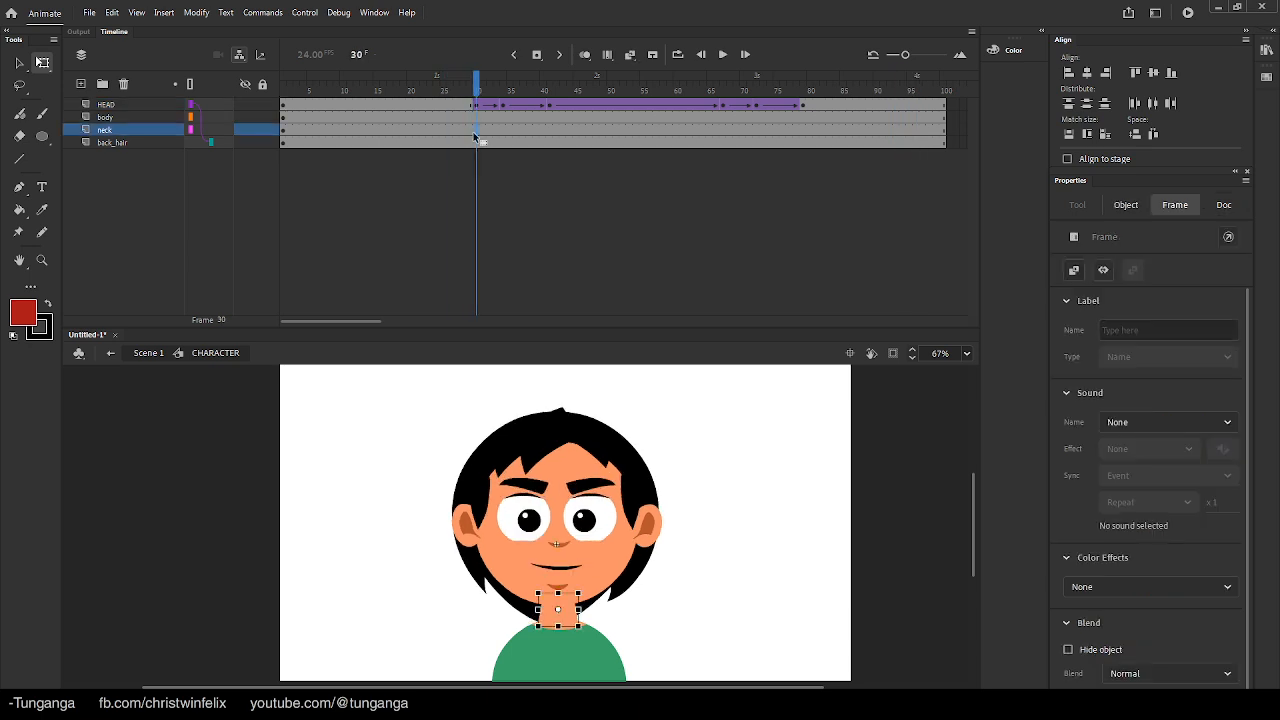
{"action": "left_click", "coordinate": [476, 143]}
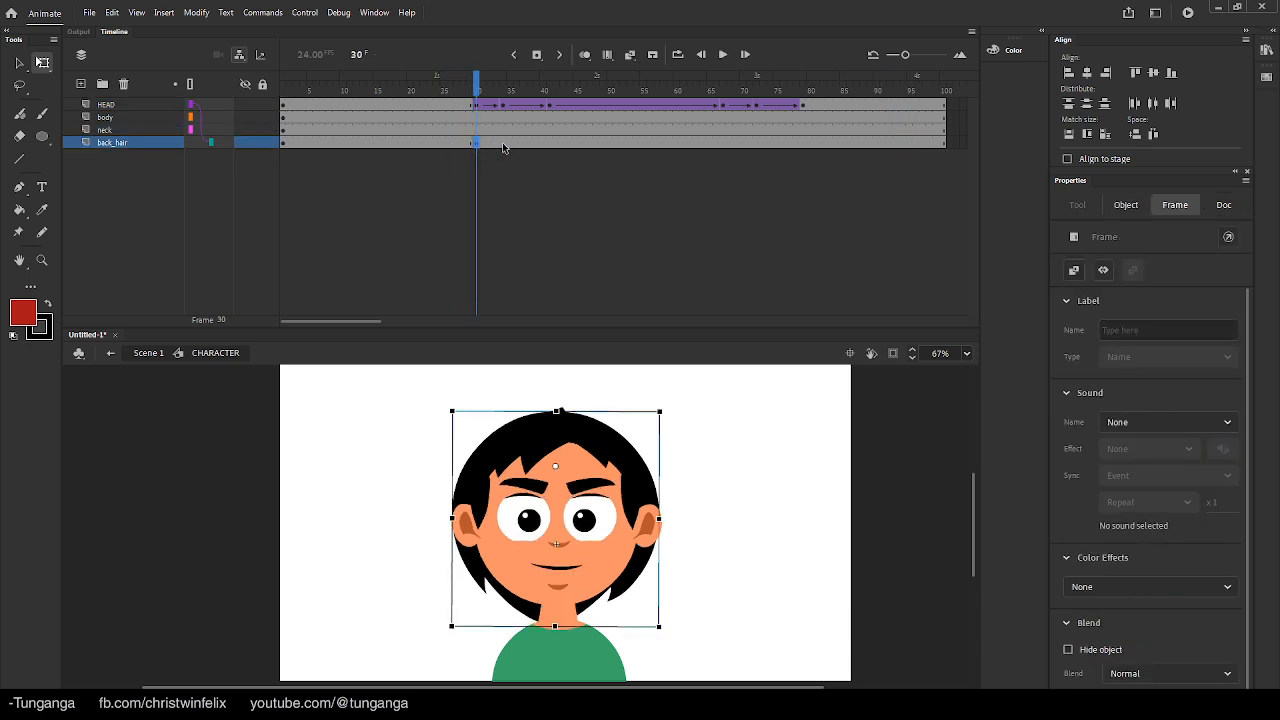
{"action": "left_click", "coordinate": [509, 143]}
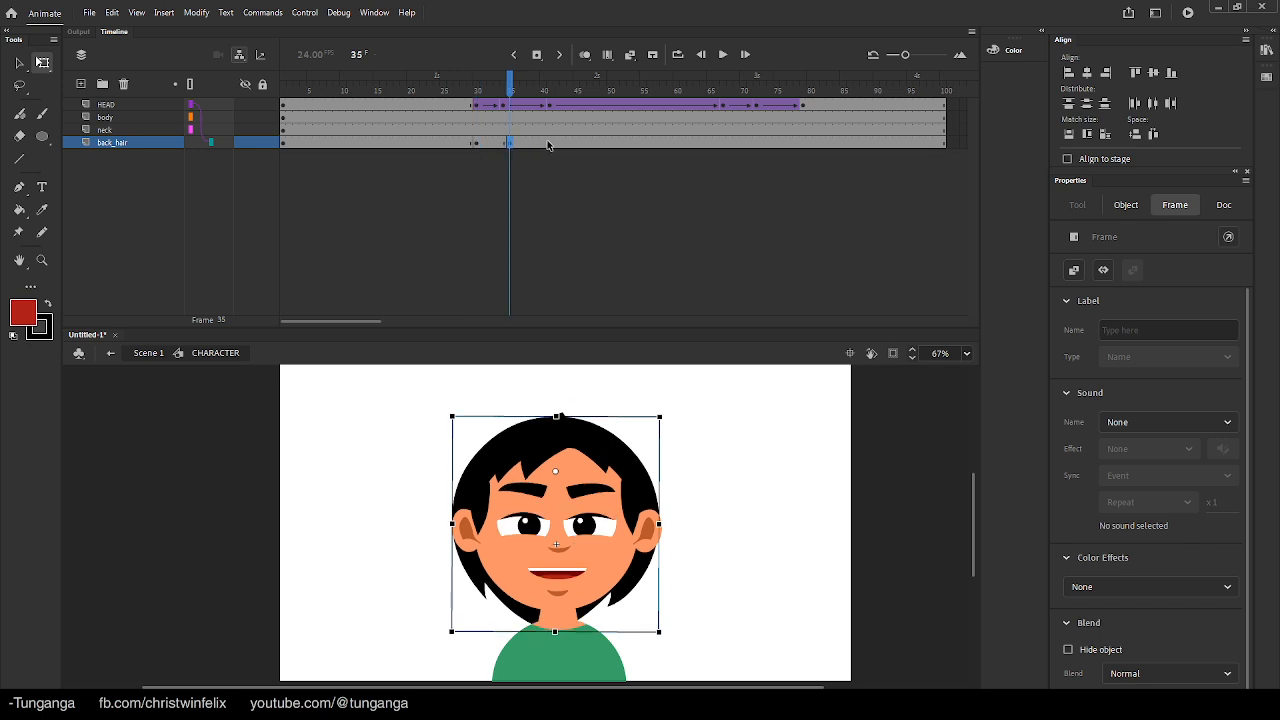
{"action": "left_click", "coordinate": [552, 143]}
Add back_hair keyframes at frames 67 and 72, rotating the back hair counterclockwise at each
{"action": "key", "text": "ctrl+equal"}
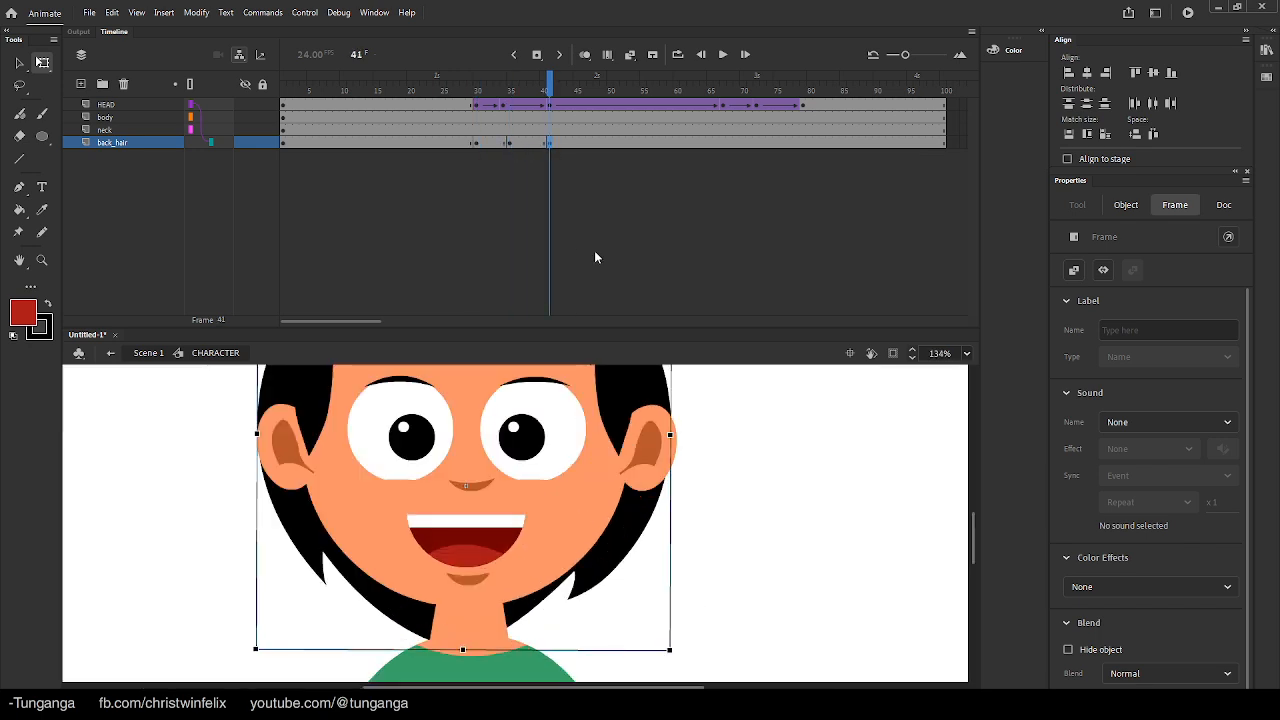
{"action": "left_click", "coordinate": [724, 143]}
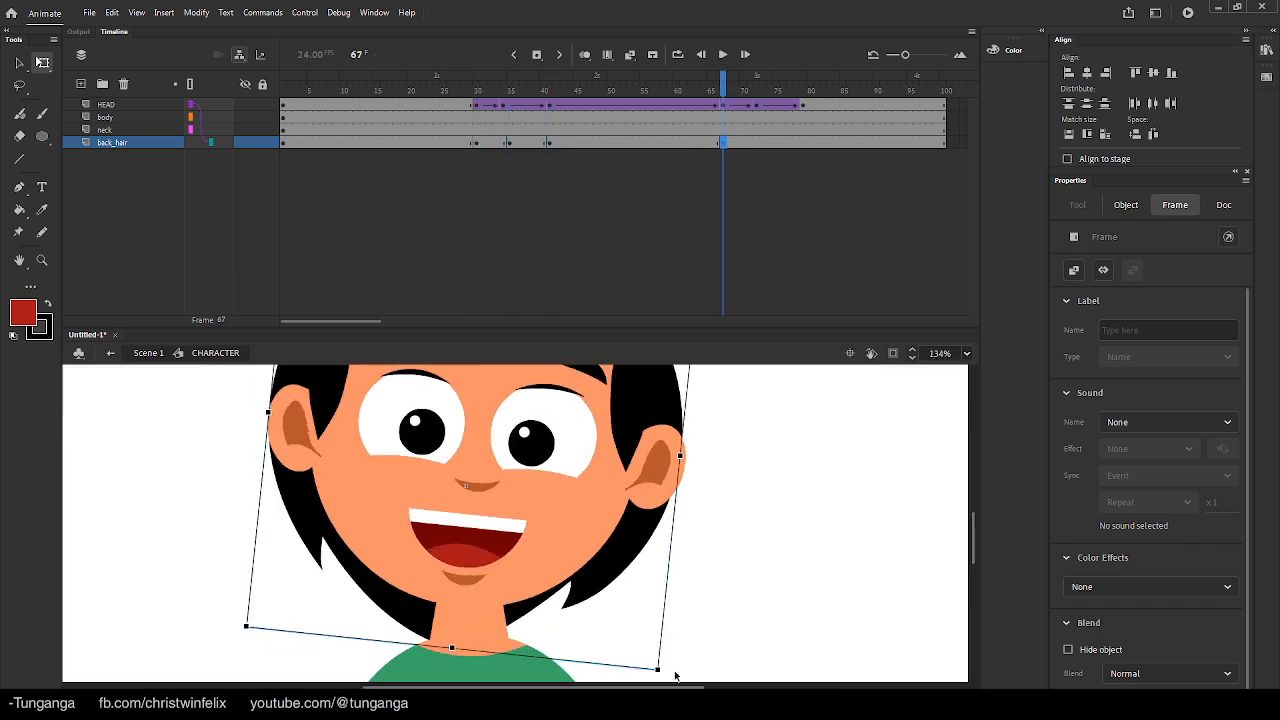
{"action": "left_click_drag", "start_coordinate": [670, 681], "coordinate": [692, 643]}
{"action": "left_click", "coordinate": [756, 143]}
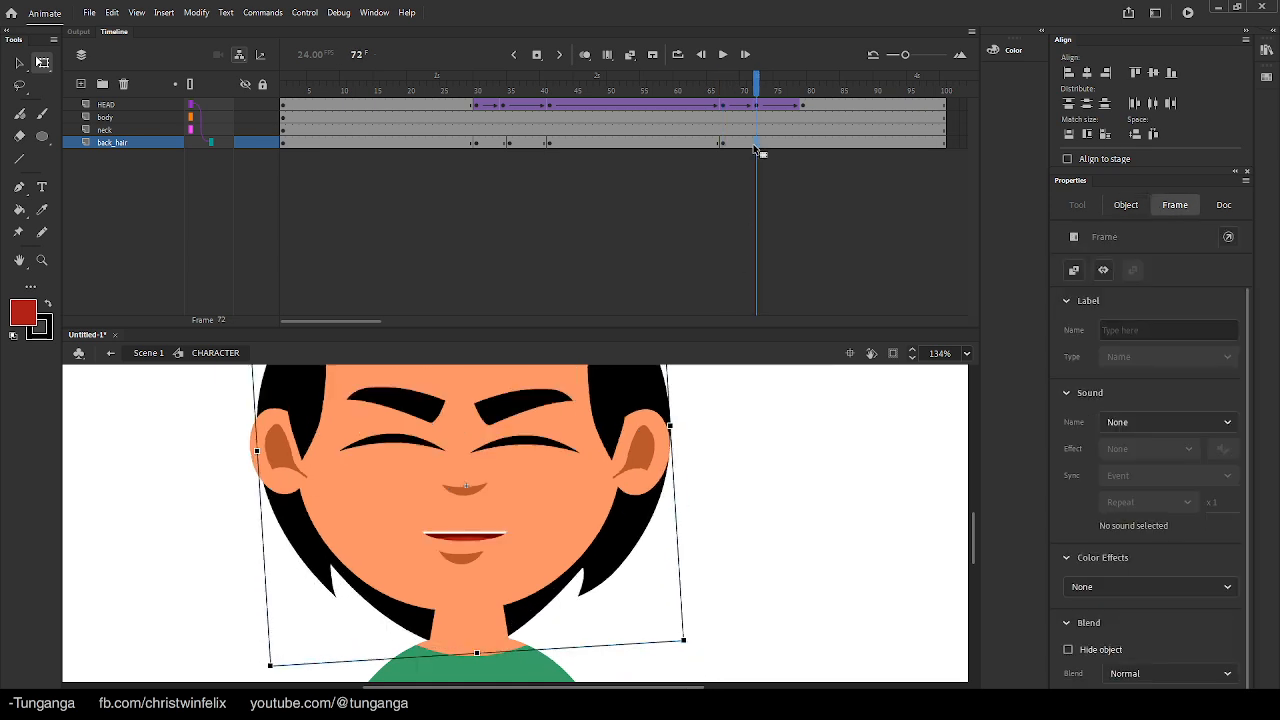
{"action": "left_click_drag", "start_coordinate": [692, 652], "coordinate": [724, 646]}
Add back_hair keyframes at frames 79 and 86, and rotate the back hair clockwise at frame 79
{"action": "left_click", "coordinate": [803, 146]}
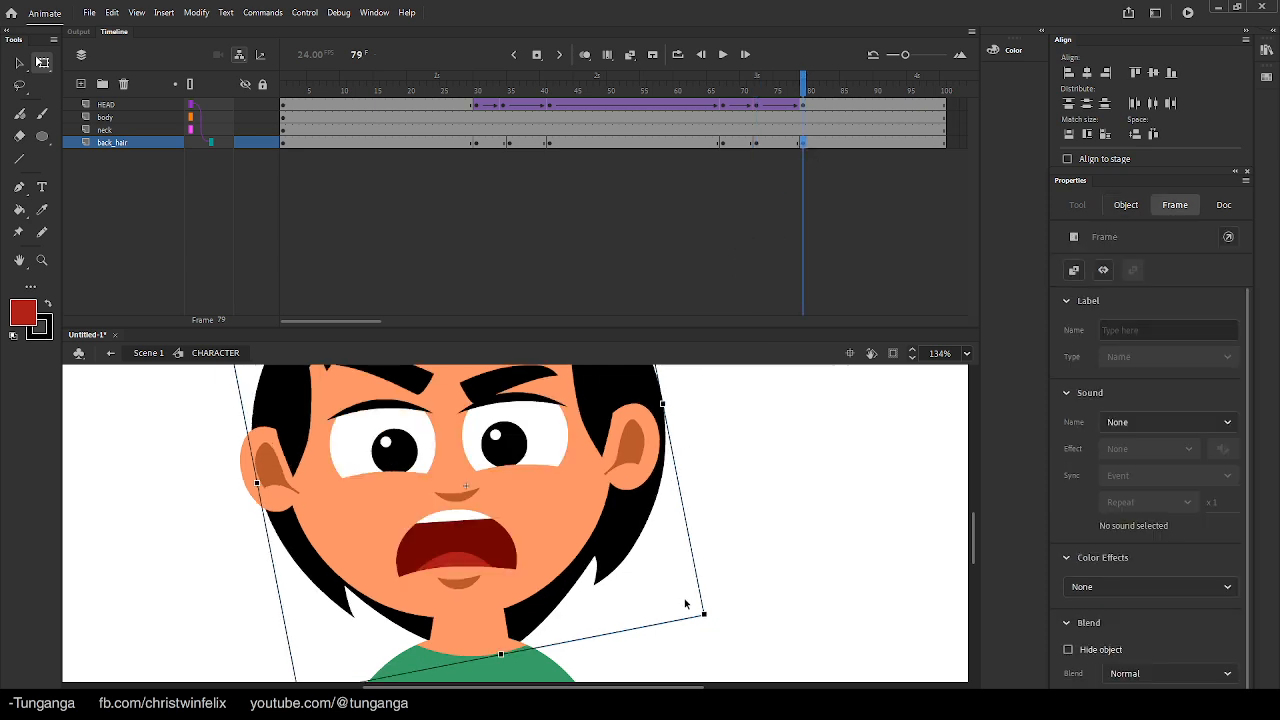
{"action": "left_click_drag", "start_coordinate": [716, 622], "coordinate": [692, 643]}
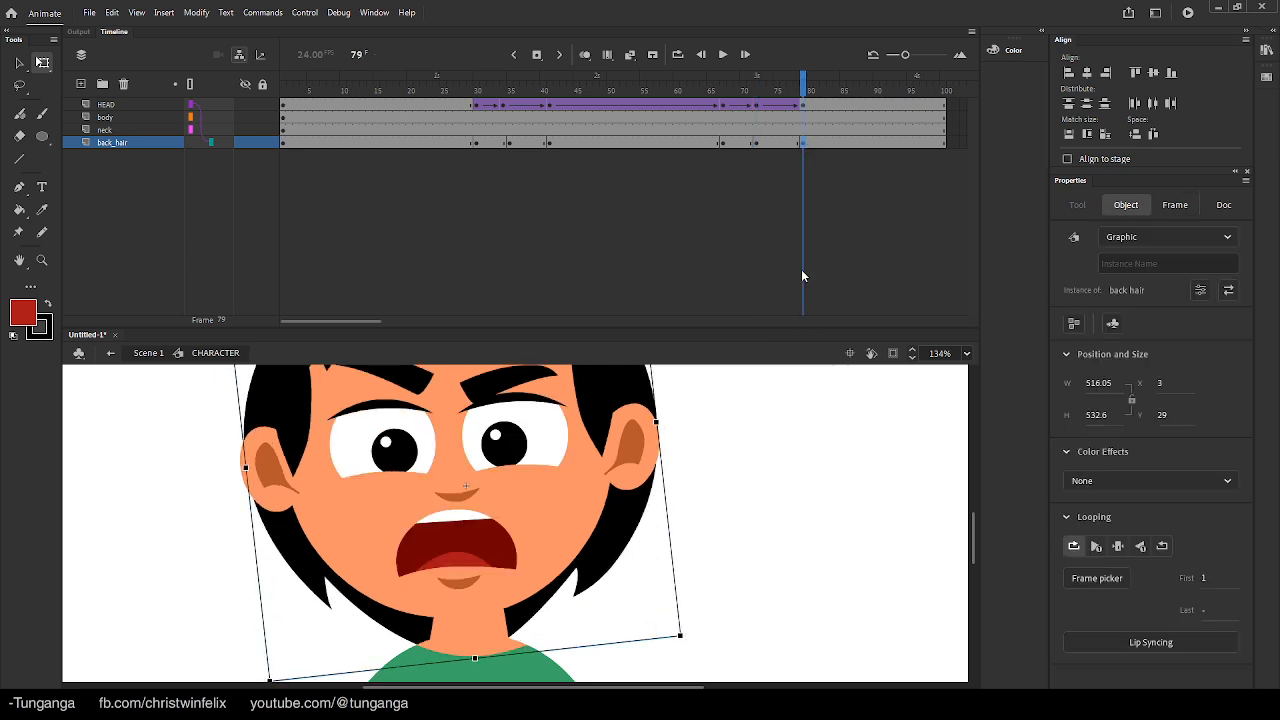
{"action": "left_click", "coordinate": [848, 147]}
{"action": "left_click", "coordinate": [805, 145]}
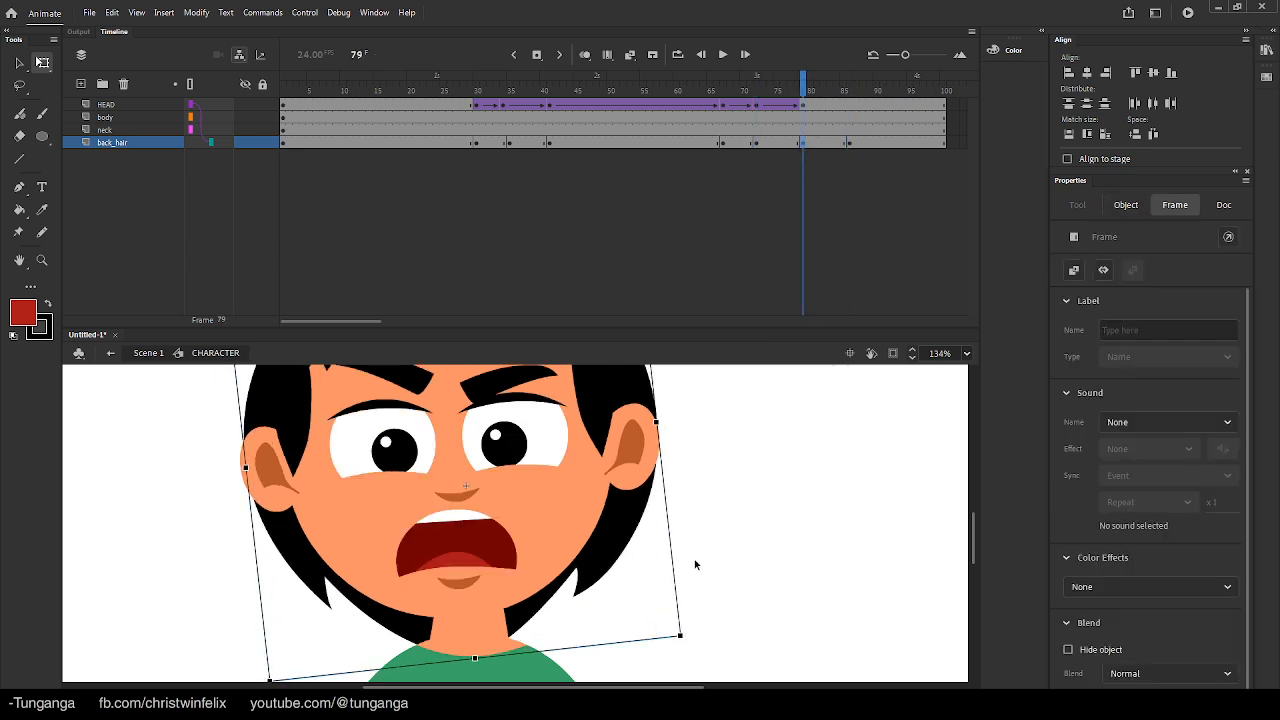
{"action": "left_click_drag", "start_coordinate": [695, 645], "coordinate": [678, 655]}
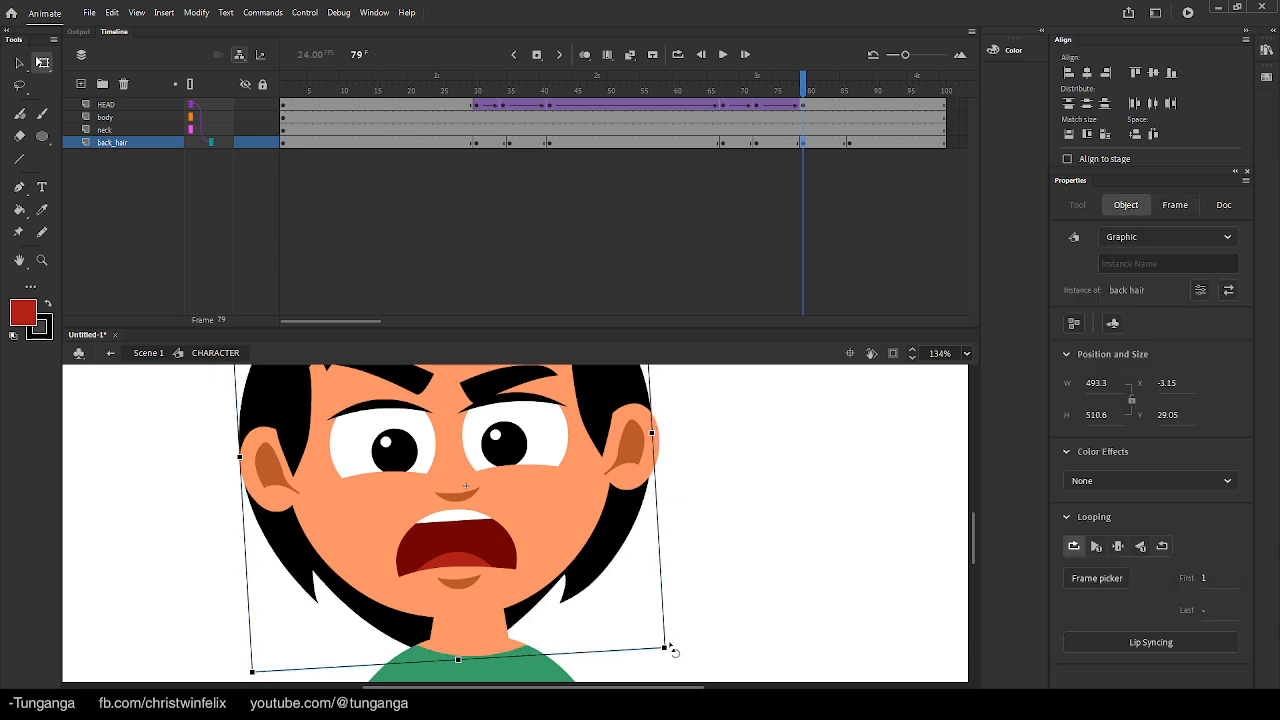
Create classic tweens between the back_hair keyframes from frame 30 to frame 86
{"action": "key", "text": "ctrl+minus"}
{"action": "left_click_drag", "start_coordinate": [732, 148], "coordinate": [828, 143]}
{"action": "right_click", "coordinate": [781, 143]}
{"action": "left_click", "coordinate": [838, 151]}
{"action": "left_click_drag", "start_coordinate": [475, 143], "coordinate": [570, 143]}
{"action": "right_click", "coordinate": [551, 143]}
{"action": "left_click", "coordinate": [580, 151]}
Play the timeline from just before frame 30 to review how the back hair moves with the head
{"action": "left_click", "coordinate": [453, 88]}
{"action": "key", "text": "Return"}
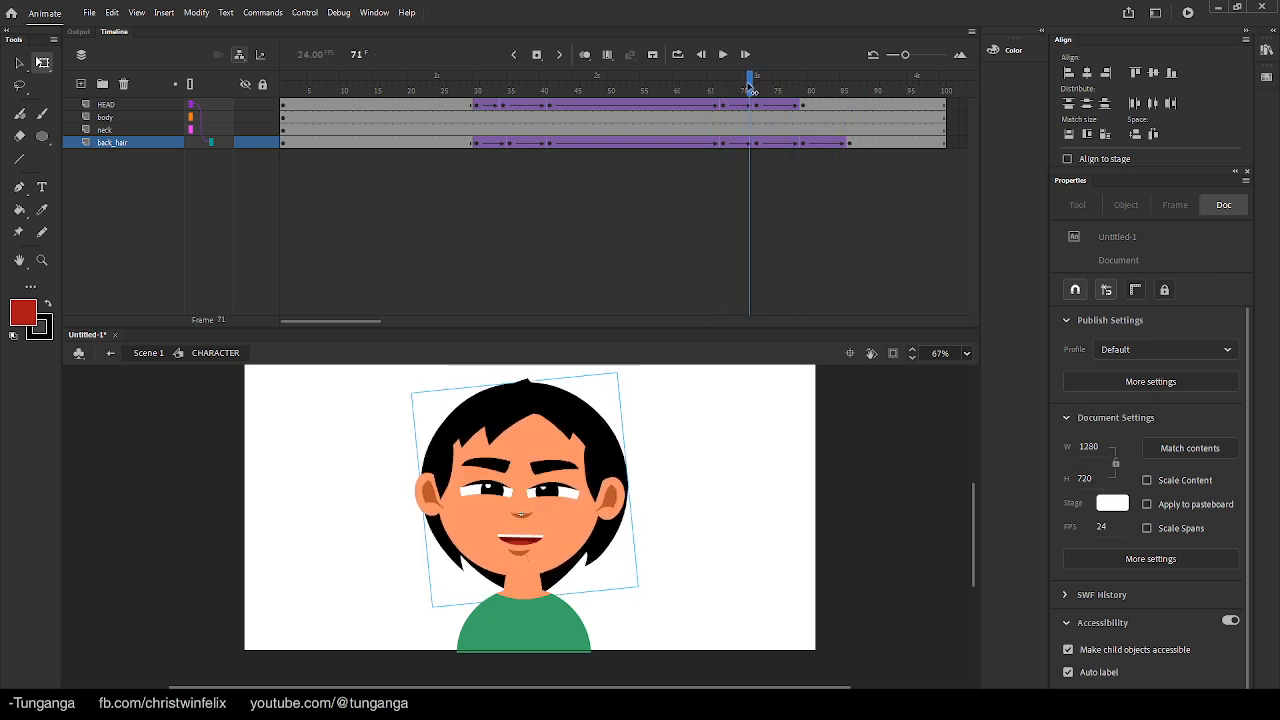
{"action": "key", "text": "Return"}
Set Classic Ease-Out 100 on the back_hair tween from frame 72 to 79 and replay from frame 66
{"action": "left_click", "coordinate": [776, 140]}
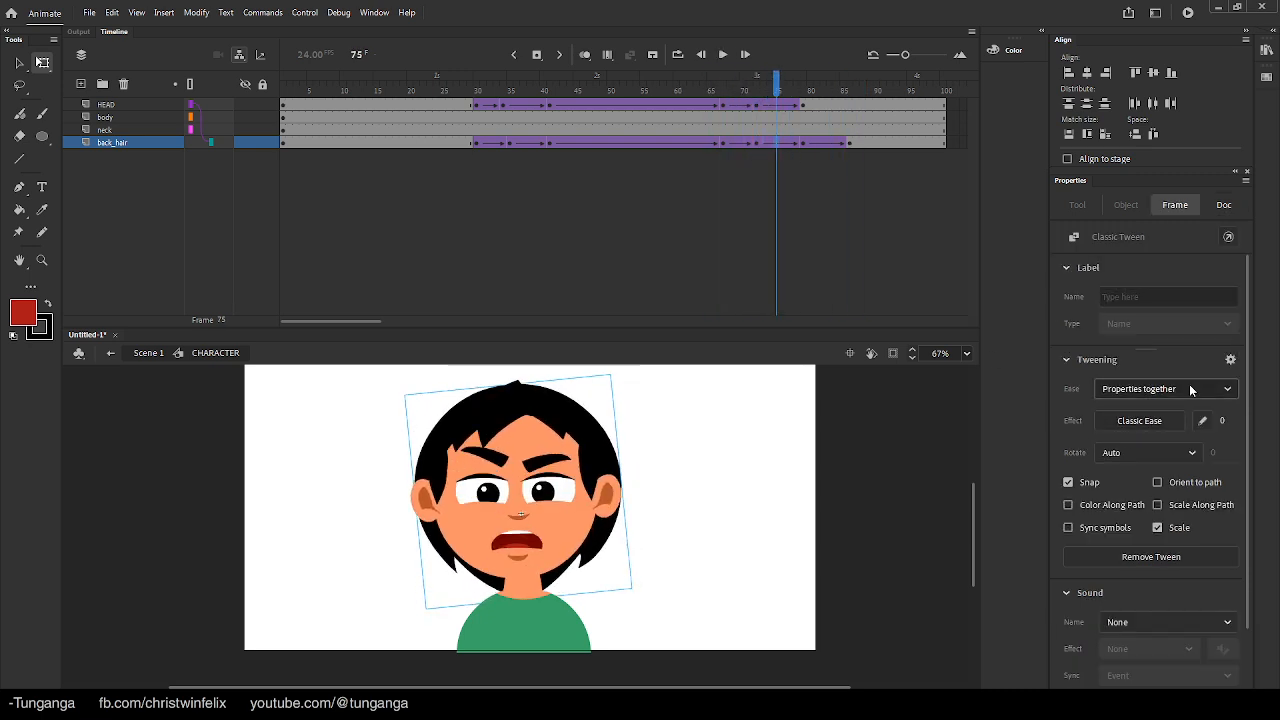
{"action": "left_click_drag", "start_coordinate": [1222, 370], "coordinate": [1270, 368]}
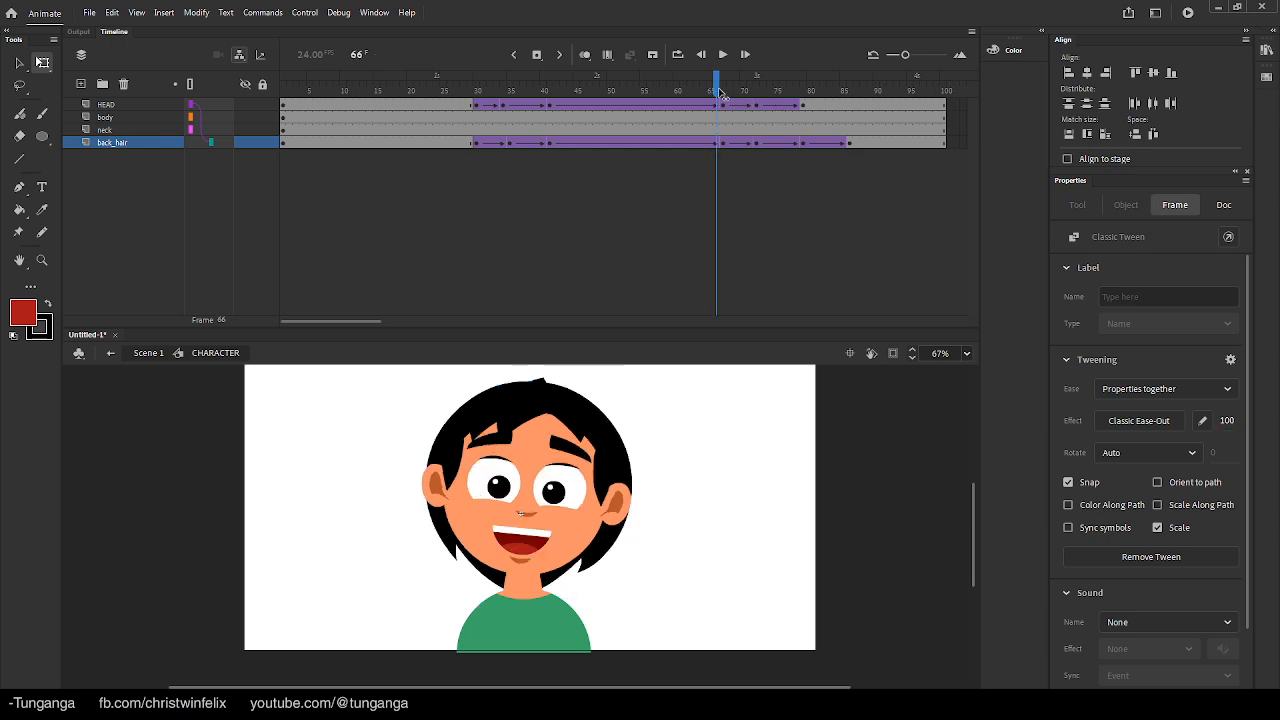
{"action": "key", "text": "Return"}
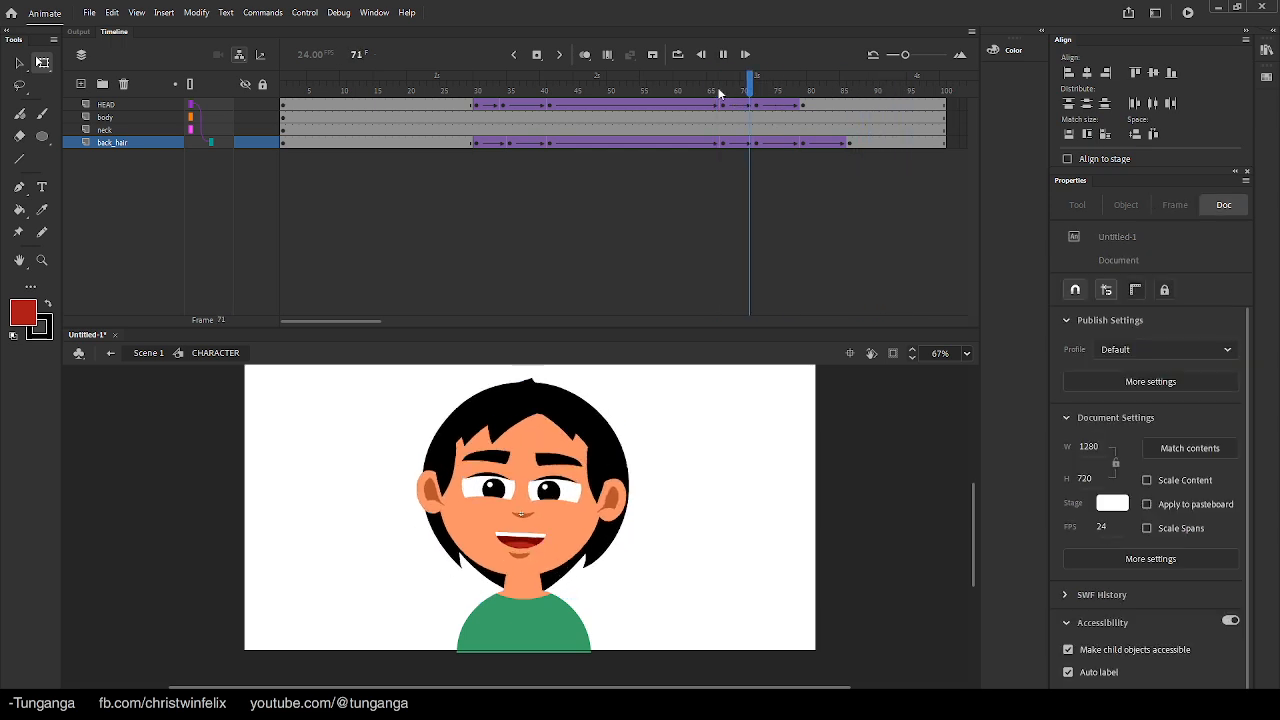
Add a back_hair keyframe at frame 93, rotate the hair slightly counterclockwise at frame 86 and classic-tween between them
{"action": "left_click", "coordinate": [898, 144]}
{"action": "left_click", "coordinate": [851, 144]}
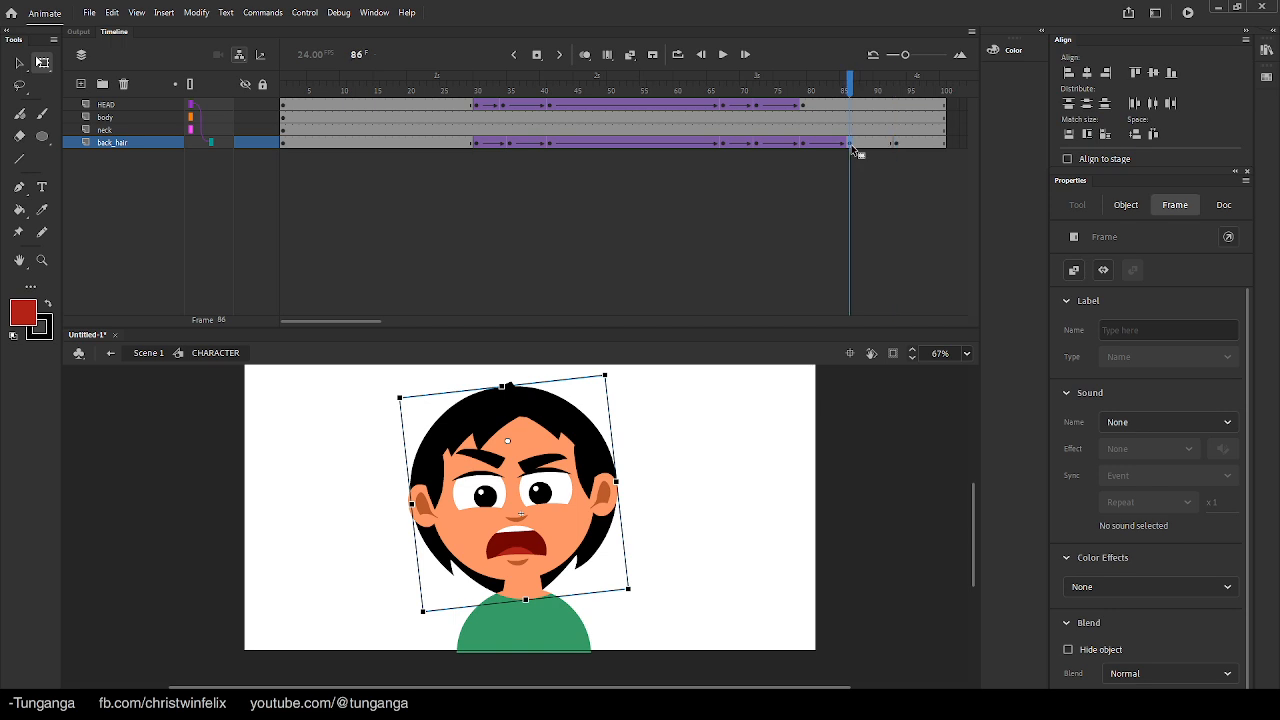
{"action": "left_click_drag", "start_coordinate": [740, 87], "coordinate": [851, 119]}
{"action": "left_click_drag", "start_coordinate": [645, 597], "coordinate": [648, 593]}
{"action": "right_click", "coordinate": [853, 141]}
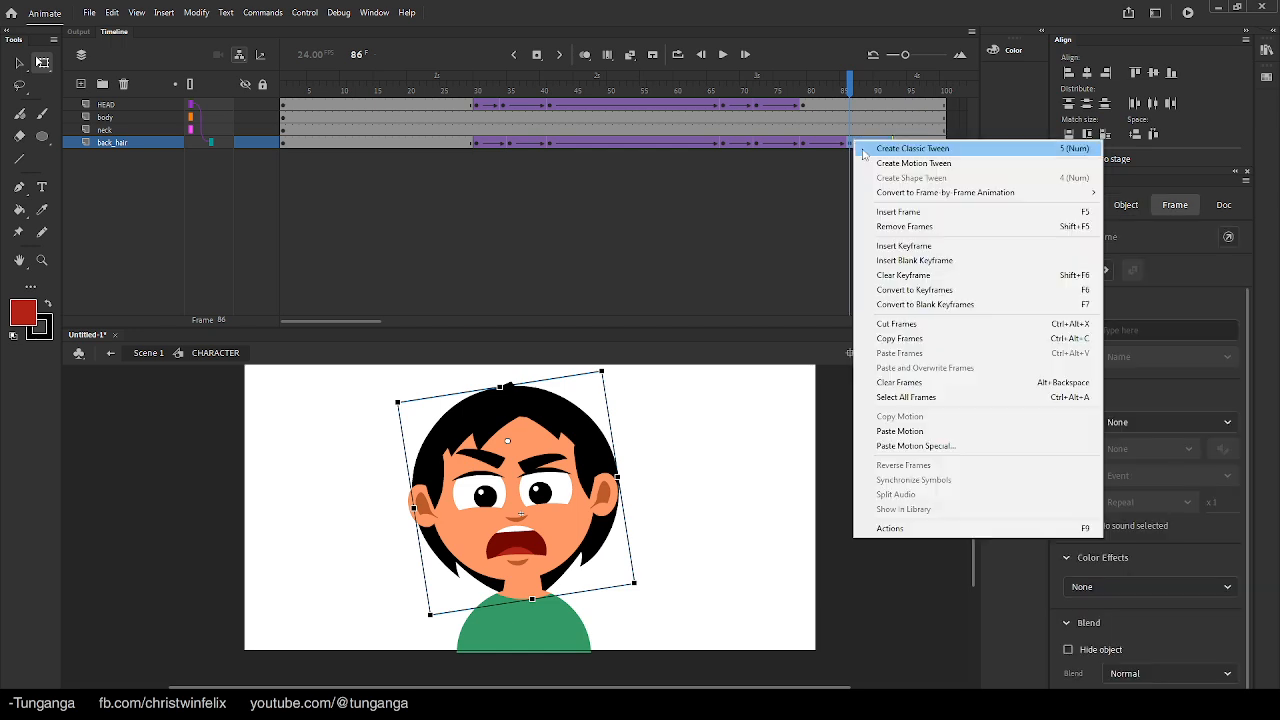
{"action": "left_click", "coordinate": [890, 148]}
Play the animation from frame 66 to the end to review the back hair settling after the head turn
{"action": "left_click", "coordinate": [716, 80]}
{"action": "key", "text": "Return"}
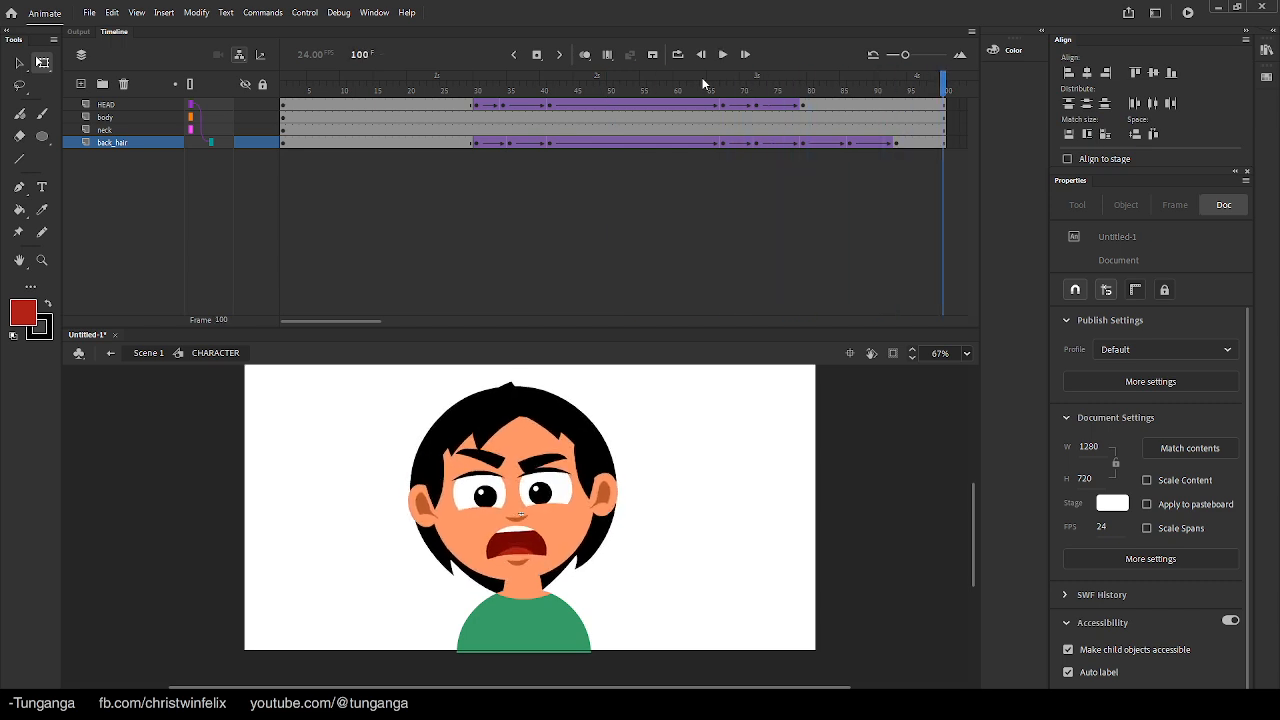
{"action": "key", "text": "Return"}
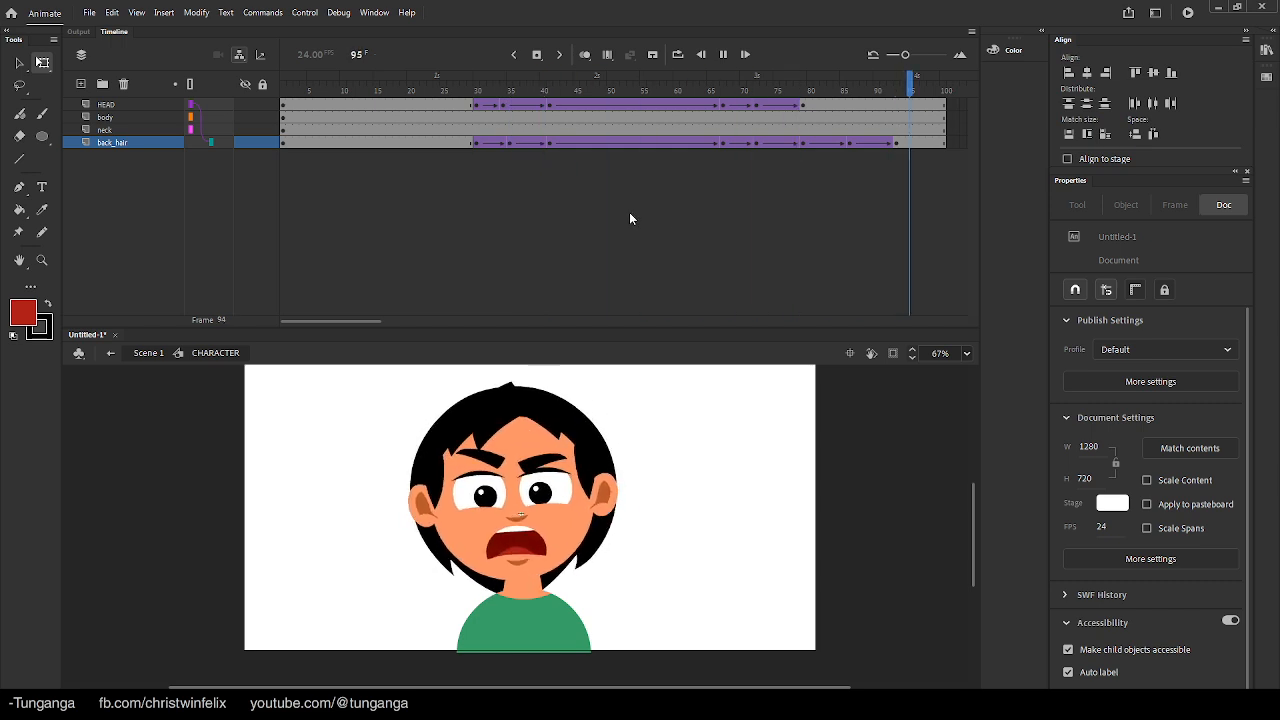
Open the HEAD symbol, go to frame 72 and open the nested hat symbol for editing
{"action": "double_click", "coordinate": [509, 435]}
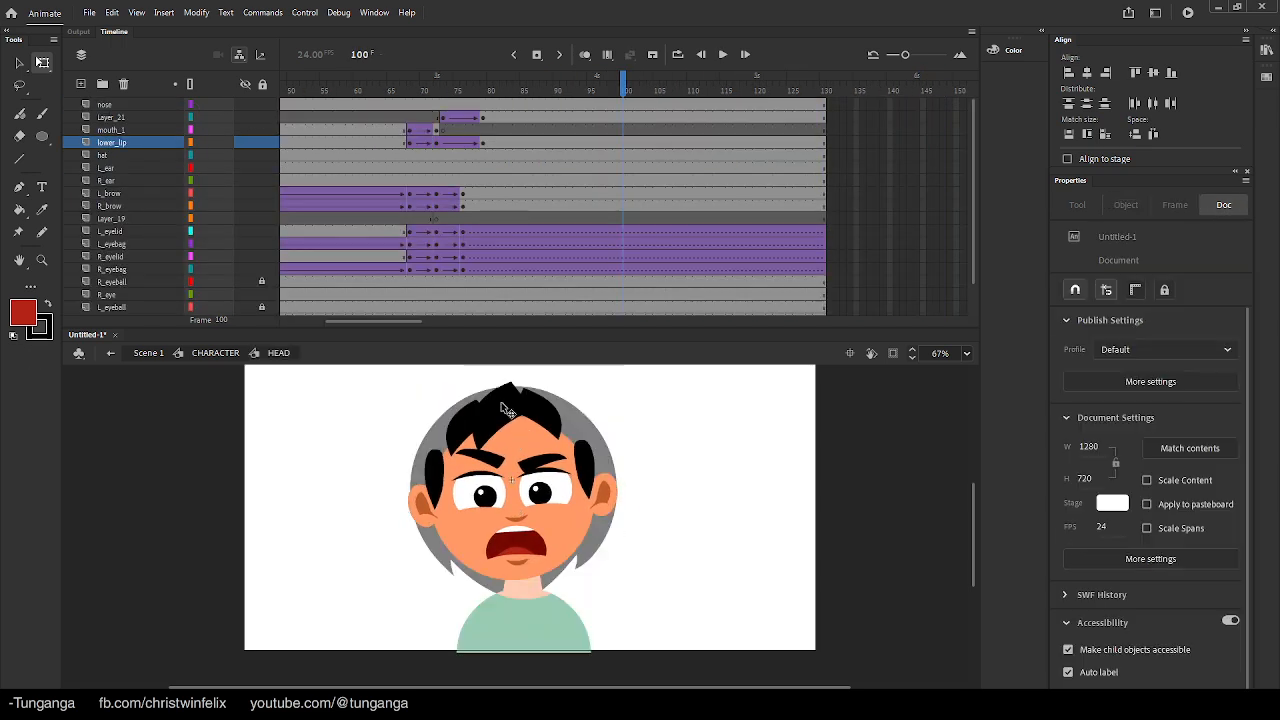
{"action": "left_click_drag", "start_coordinate": [372, 100], "coordinate": [409, 101]}
{"action": "key", "text": "v"}
{"action": "left_click", "coordinate": [651, 455]}
{"action": "left_click", "coordinate": [499, 430], "text": "ctrl"}
{"action": "left_click_drag", "start_coordinate": [418, 100], "coordinate": [711, 143]}
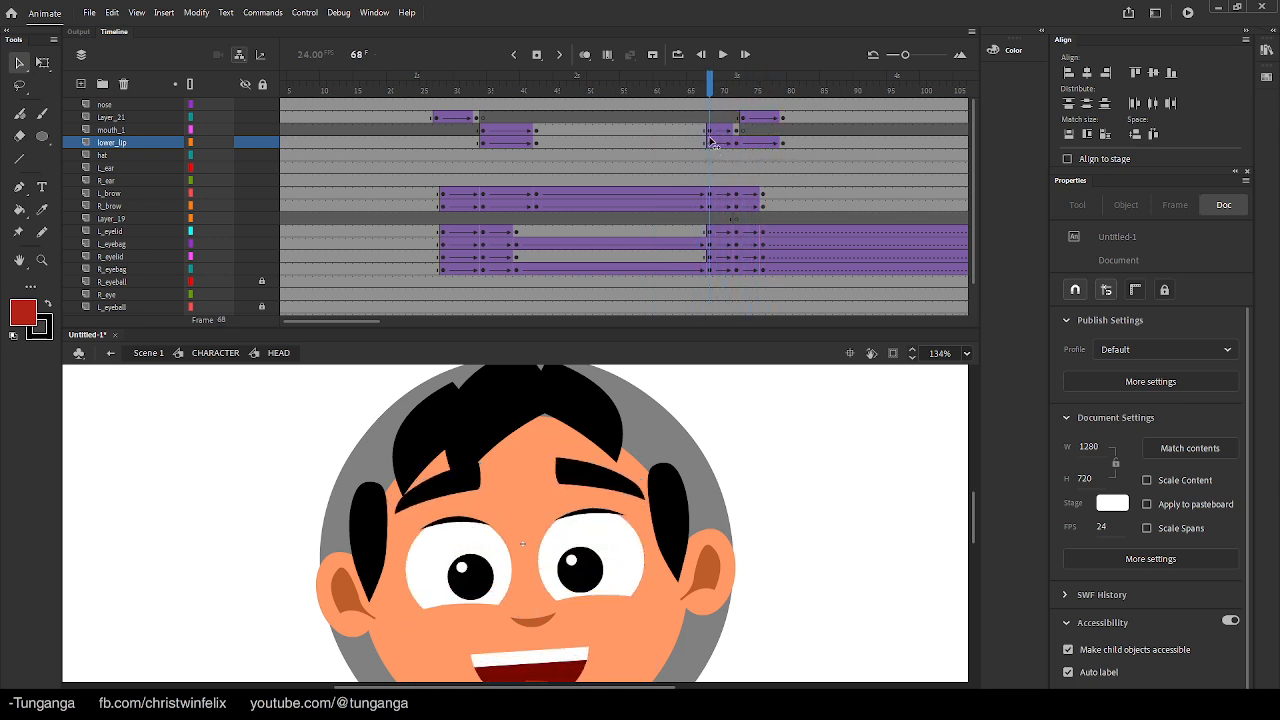
{"action": "left_click", "coordinate": [574, 409]}
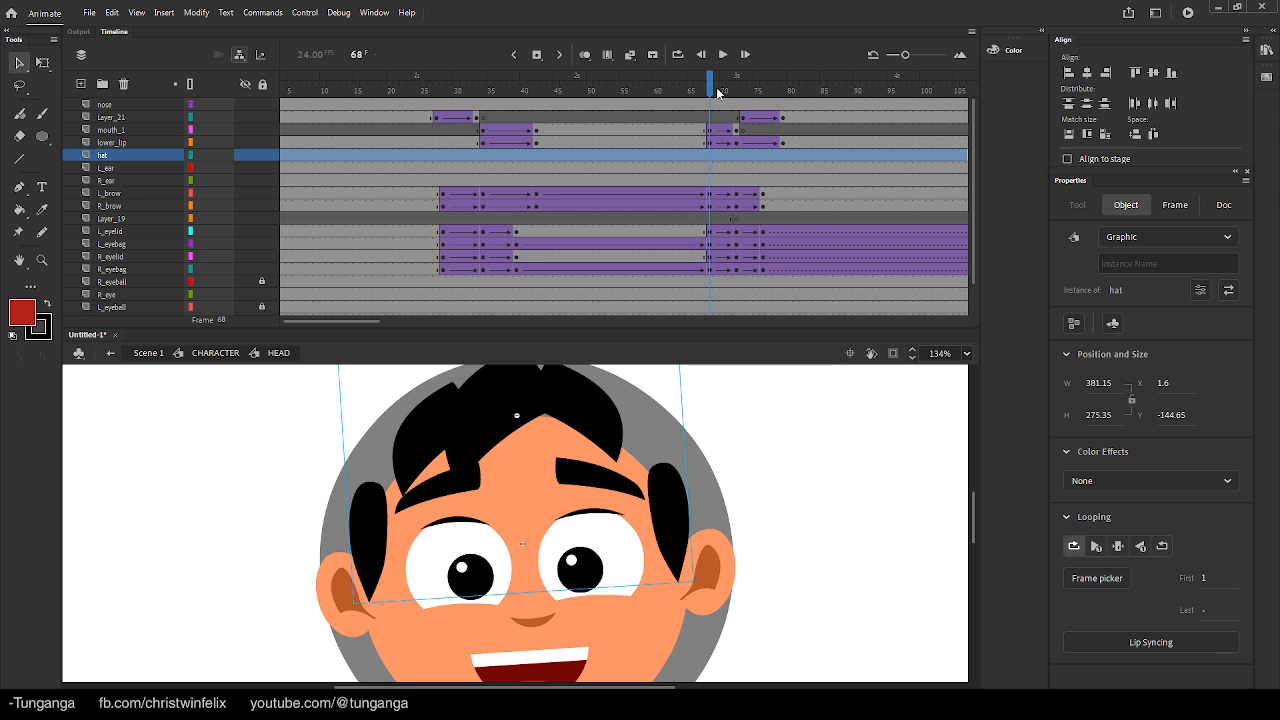
{"action": "mouse_move", "coordinate": [714, 89]}
{"action": "left_mouse_down"}
{"action": "mouse_move", "coordinate": [772, 97]}
{"action": "mouse_move", "coordinate": [732, 104]}
{"action": "left_mouse_up"}
{"action": "key", "text": "."}
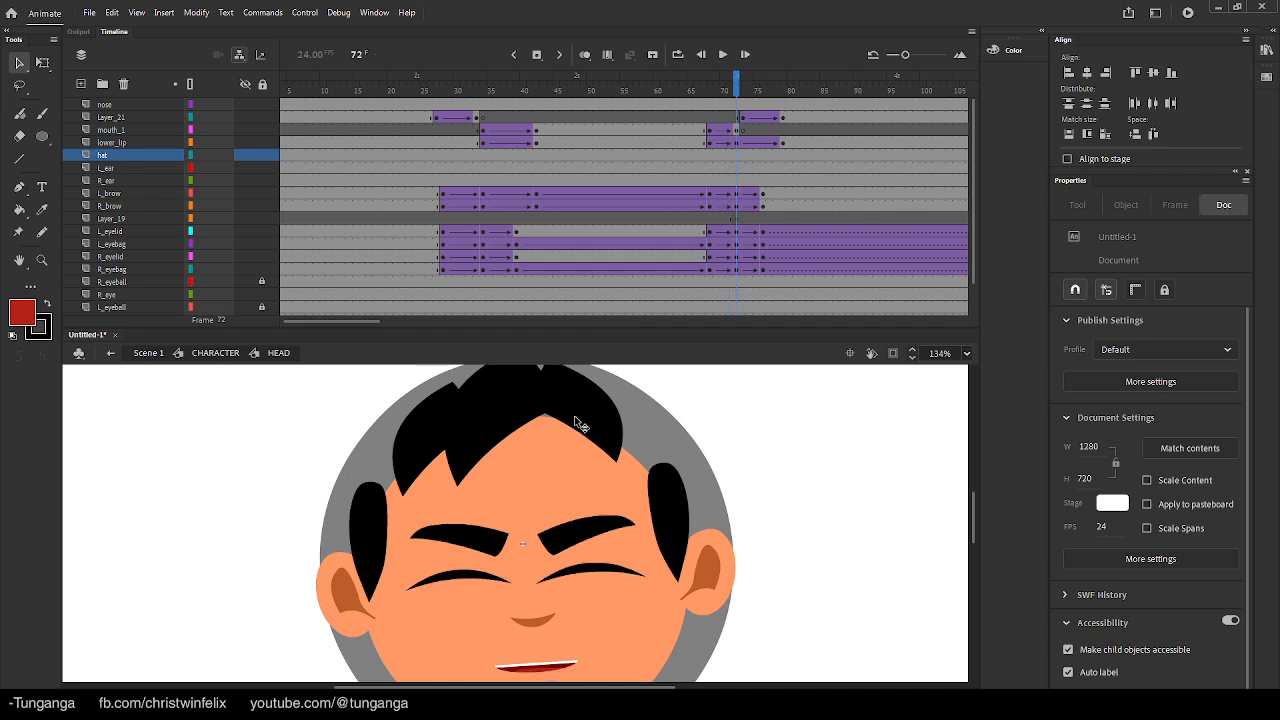
{"action": "left_click", "coordinate": [581, 411]}
{"action": "double_click", "coordinate": [585, 409]}
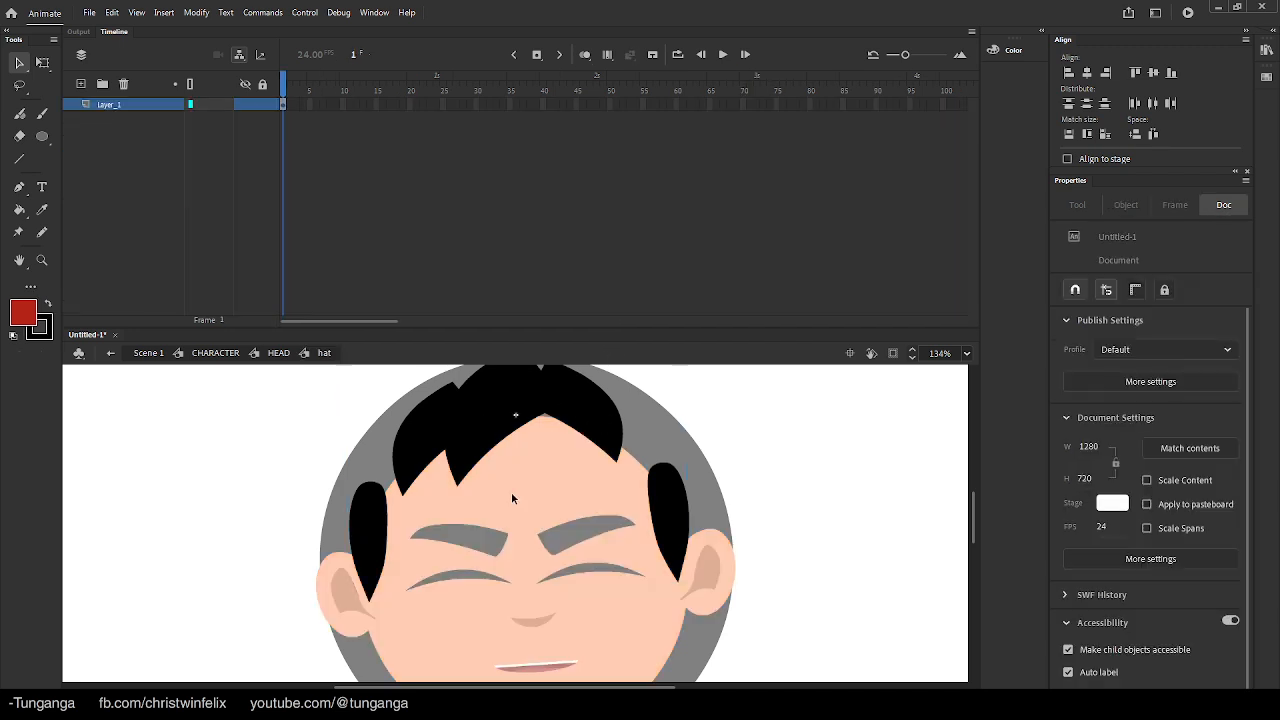
Inspect the transformation points of the side hairs and the three fringe pieces inside the hat symbol
{"action": "left_click", "coordinate": [600, 487]}
{"action": "left_click", "coordinate": [671, 510]}
{"action": "key", "text": "q"}
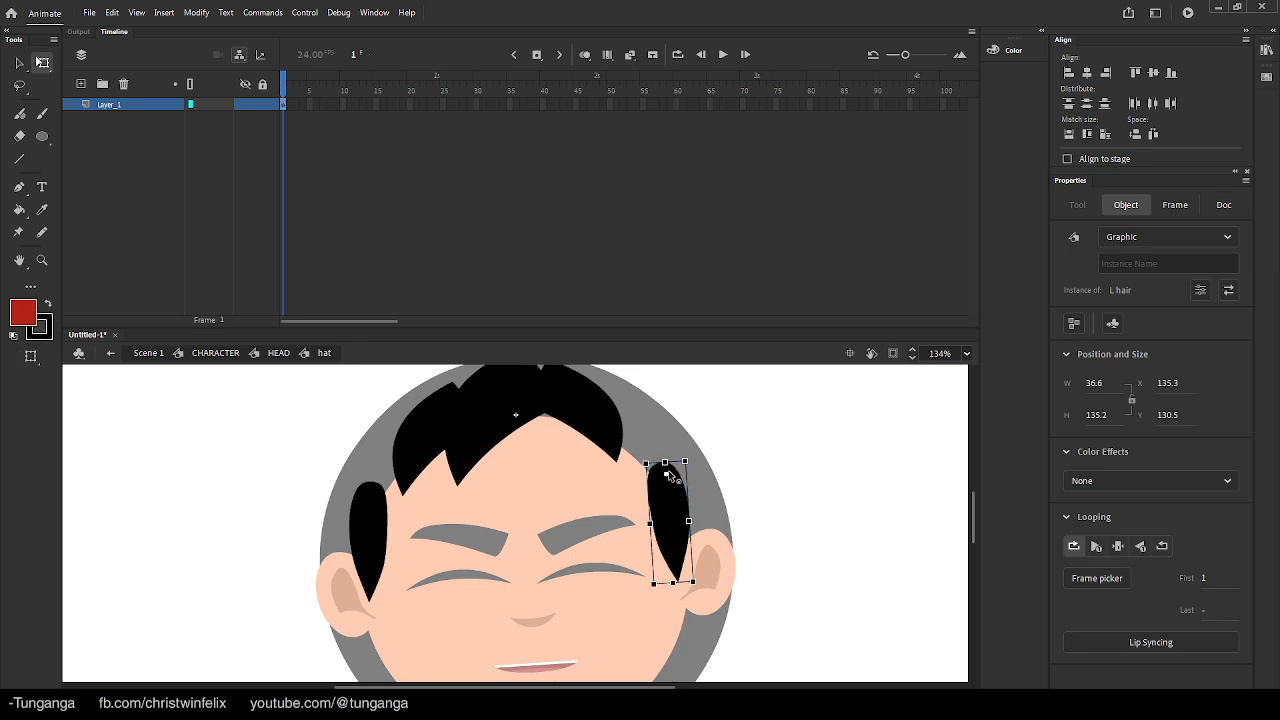
{"action": "left_click", "coordinate": [377, 537]}
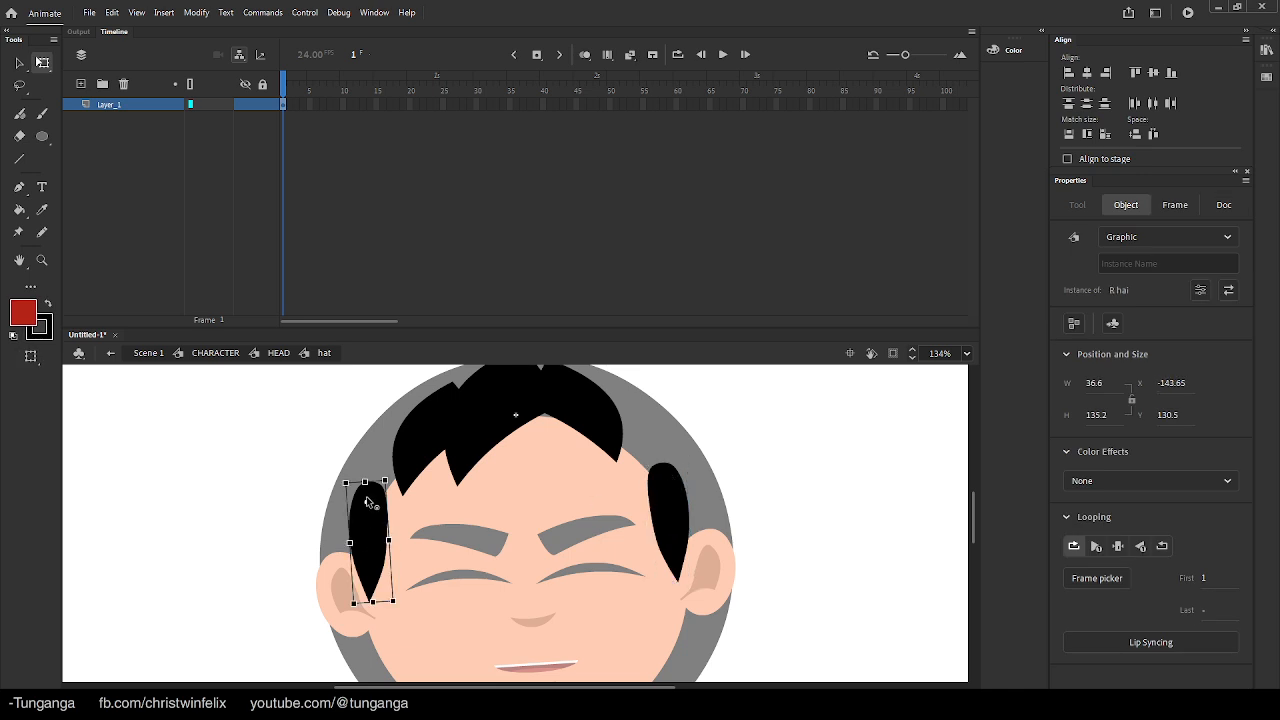
{"action": "left_click", "coordinate": [424, 427]}
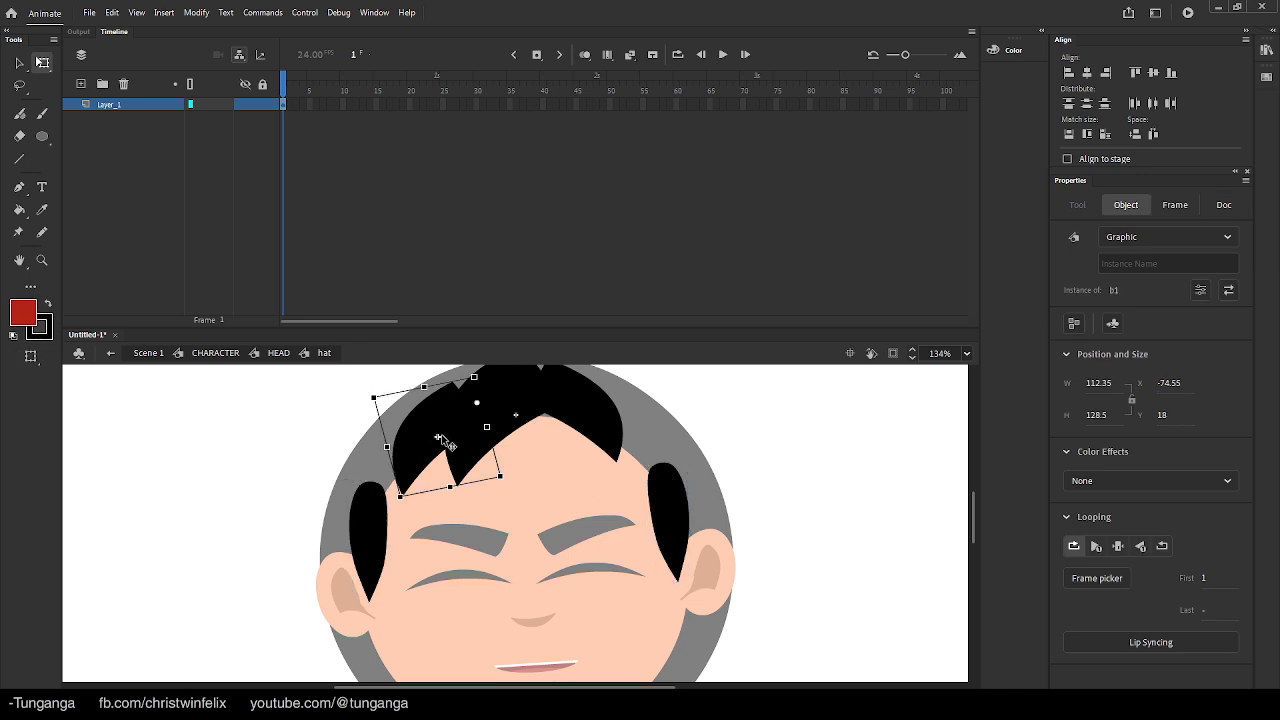
{"action": "left_click", "coordinate": [506, 399]}
{"action": "left_click", "coordinate": [576, 404]}
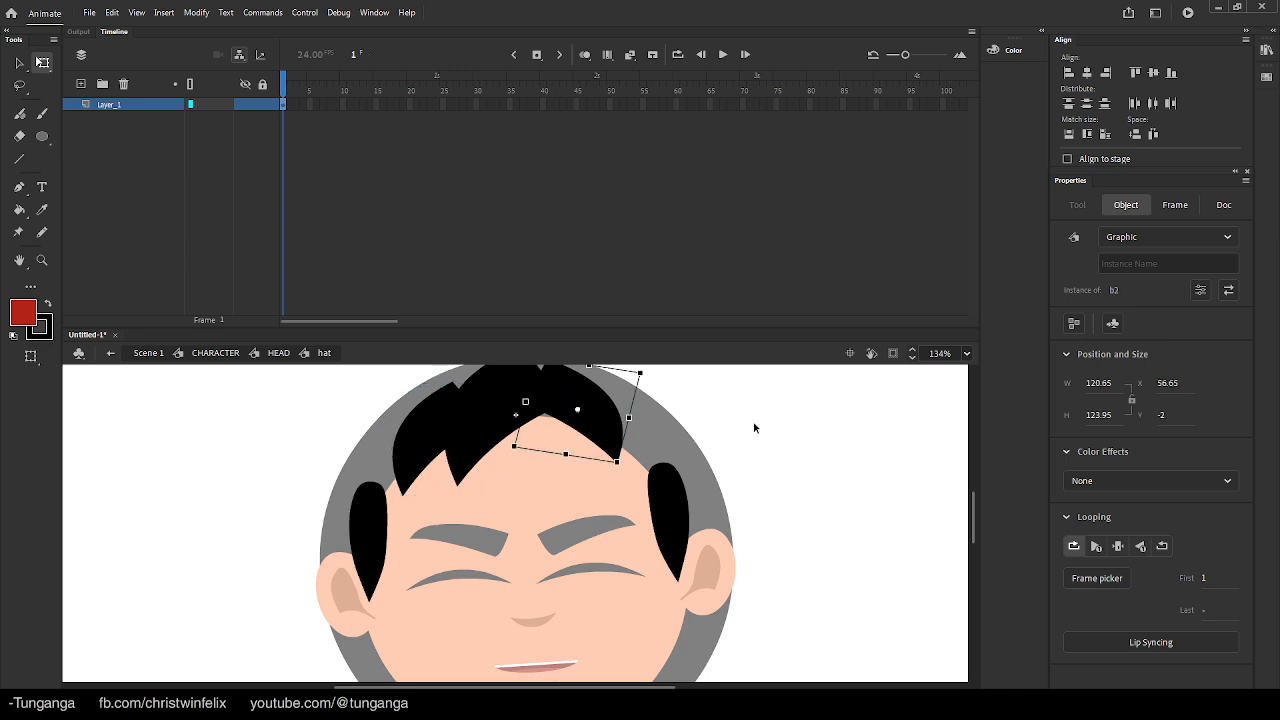
Select all five hair pieces in the hat symbol and distribute them to separate layers
{"action": "left_click", "coordinate": [754, 423]}
{"action": "key", "text": "v"}
{"action": "left_click_drag", "start_coordinate": [347, 410], "coordinate": [734, 594]}
{"action": "key", "text": "ctrl+shift+d"}
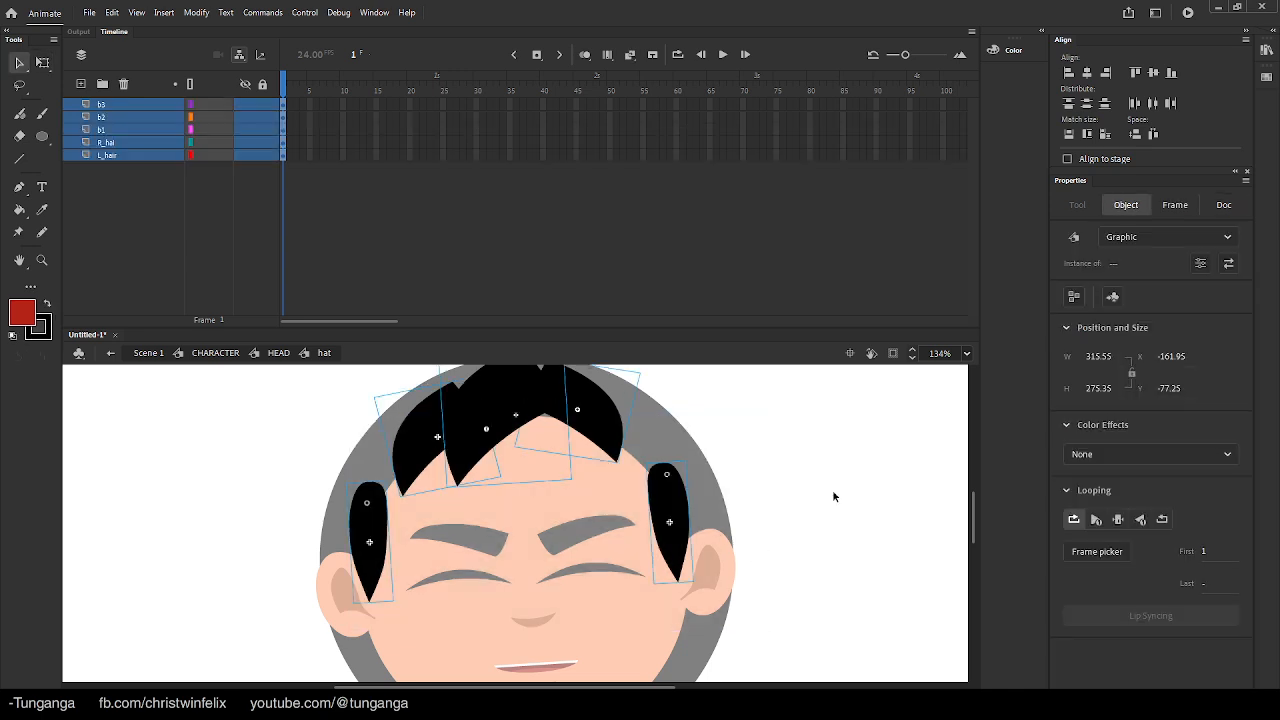
{"action": "left_click", "coordinate": [831, 490]}
Extend all five hair layers in the hat symbol to frame 120
{"action": "double_click", "coordinate": [803, 438]}
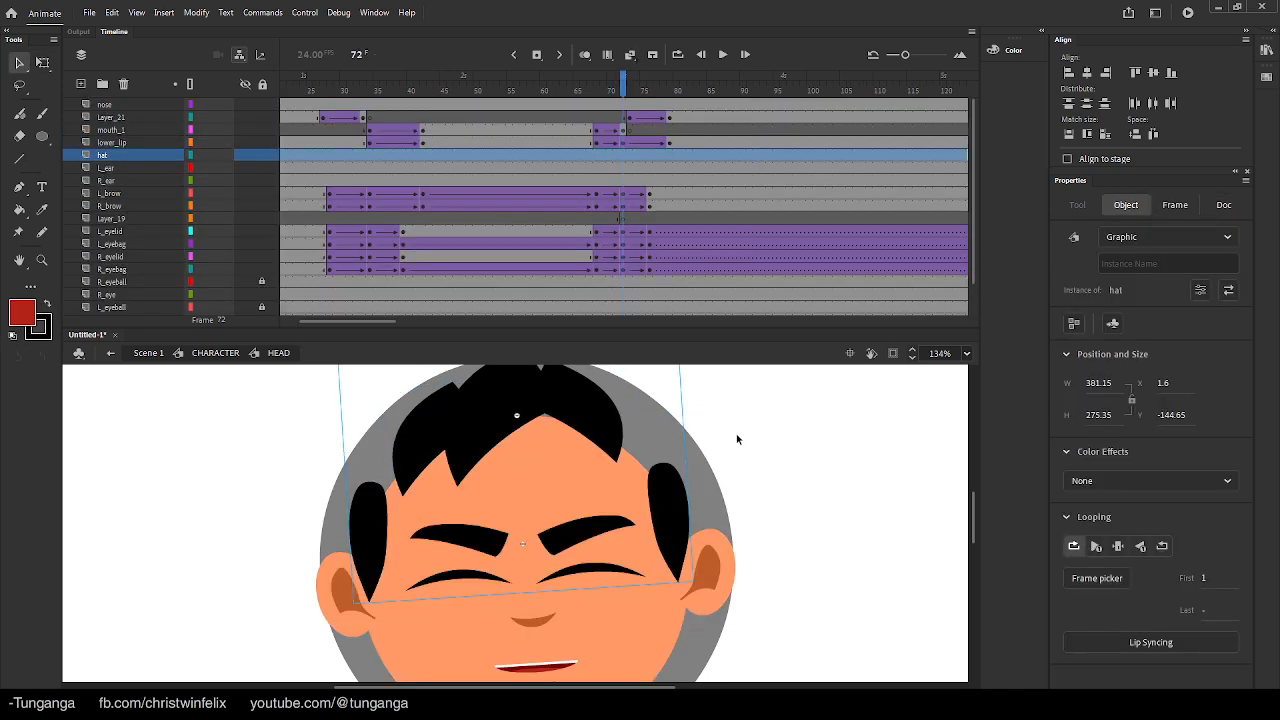
{"action": "double_click", "coordinate": [597, 428]}
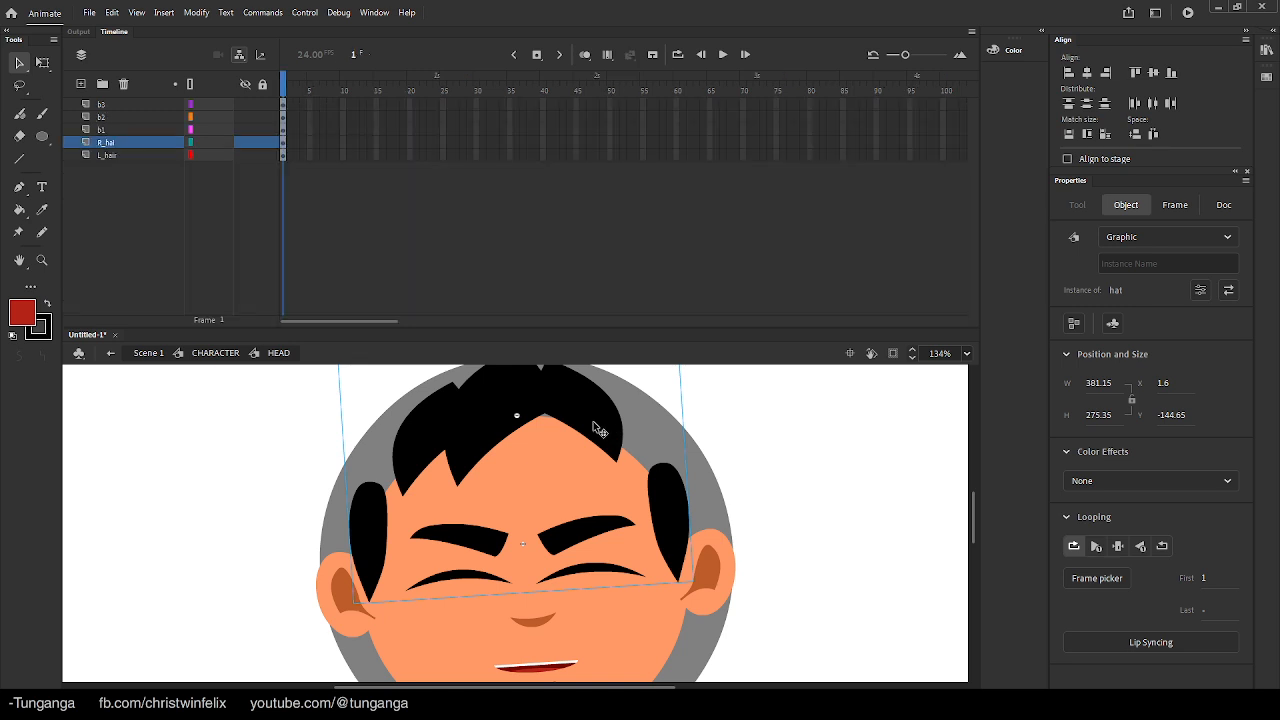
{"action": "key", "text": "F5"}
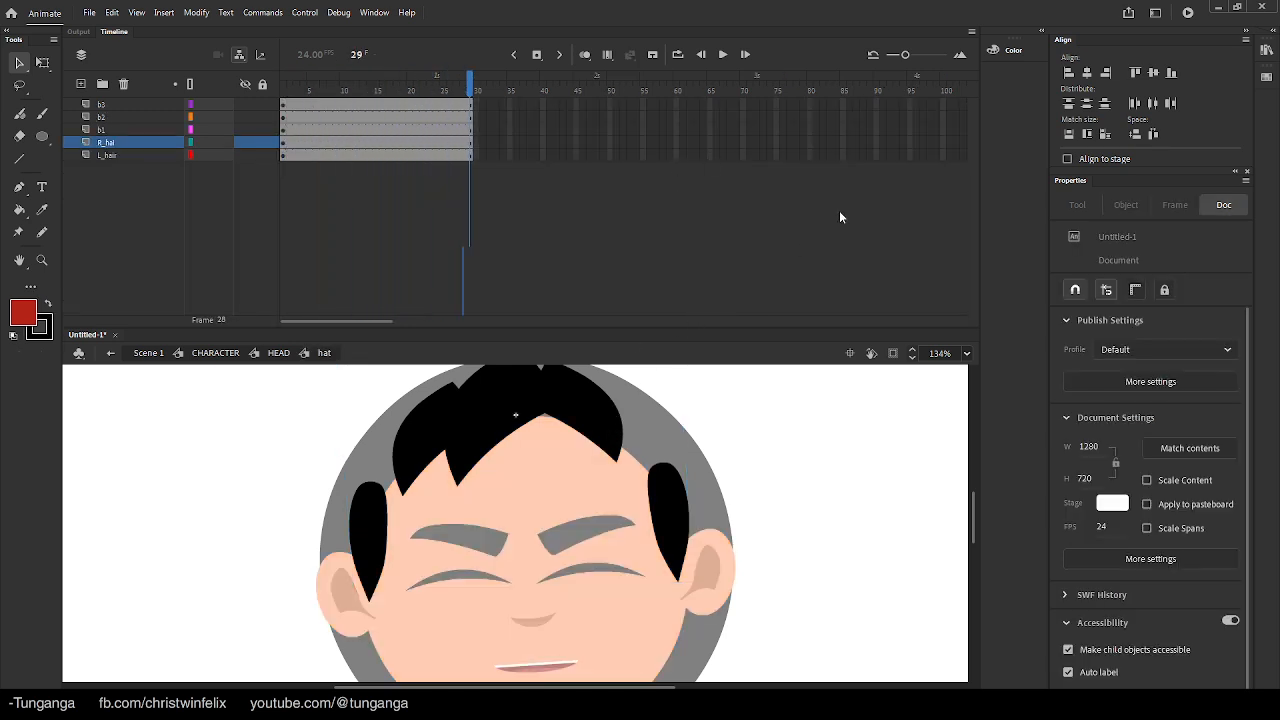
{"action": "key", "text": "F5"}
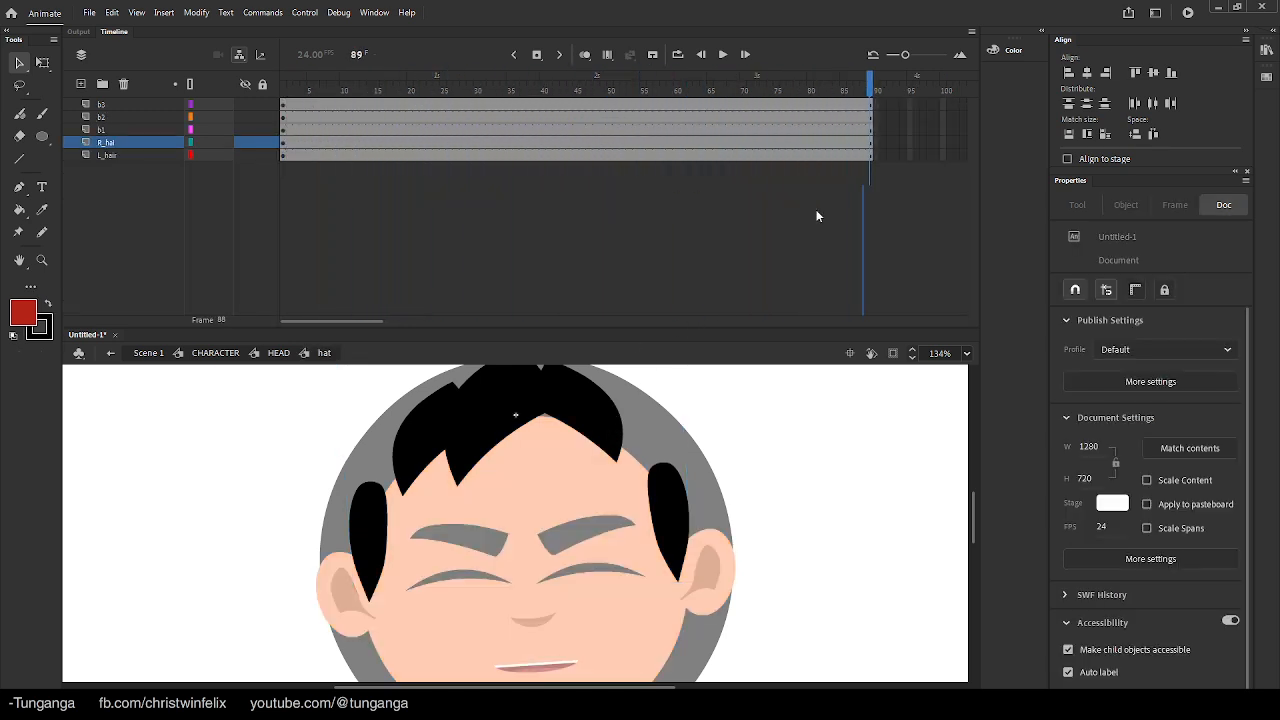
Insert keyframes on all five hair layers at frames 72, 79, 87 and 96
{"action": "left_click_drag", "start_coordinate": [219, 88], "coordinate": [461, 109]}
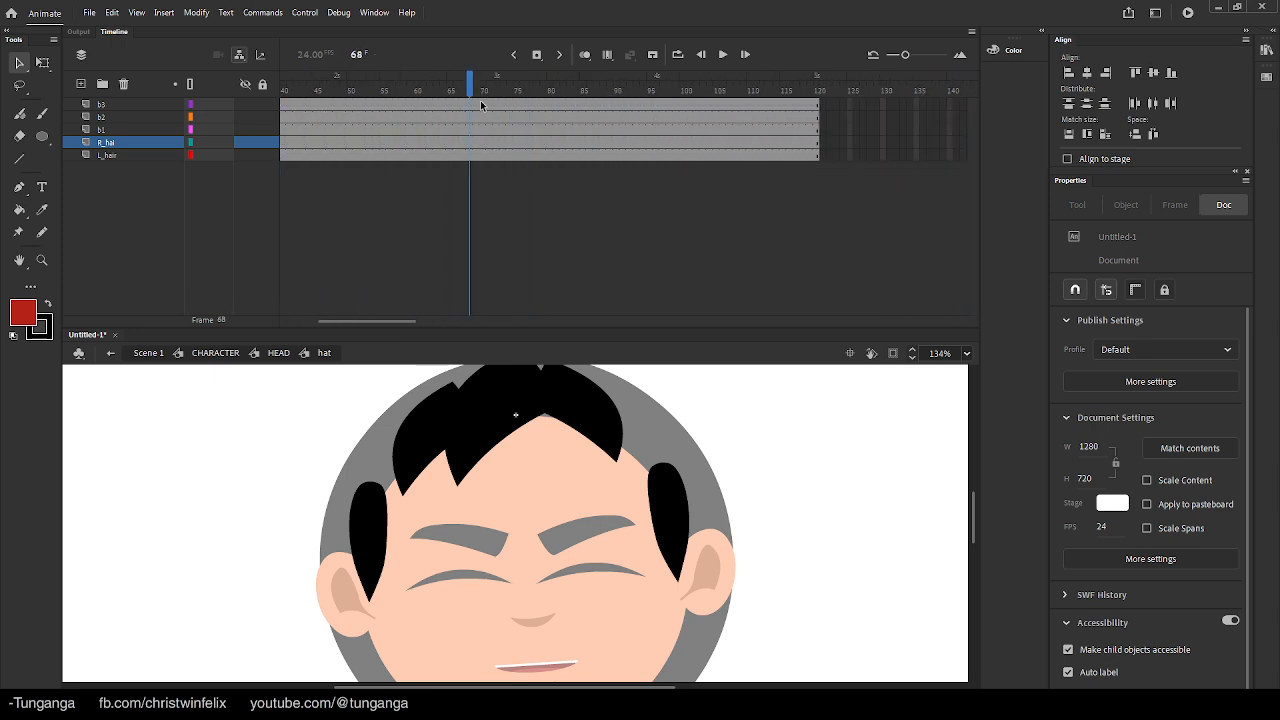
{"action": "left_click", "coordinate": [500, 147]}
{"action": "left_click_drag", "start_coordinate": [500, 157], "coordinate": [534, 108]}
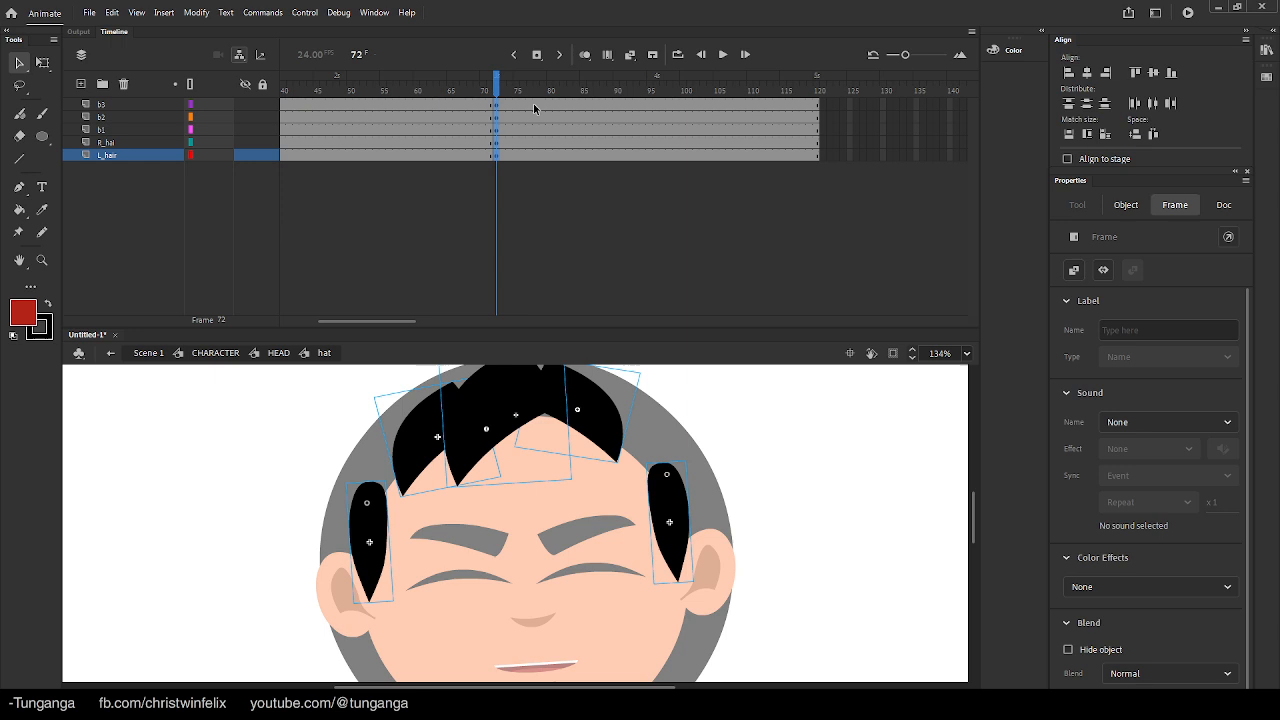
{"action": "left_click", "coordinate": [540, 157]}
{"action": "left_click_drag", "start_coordinate": [540, 157], "coordinate": [540, 105]}
{"action": "key", "text": "F6"}
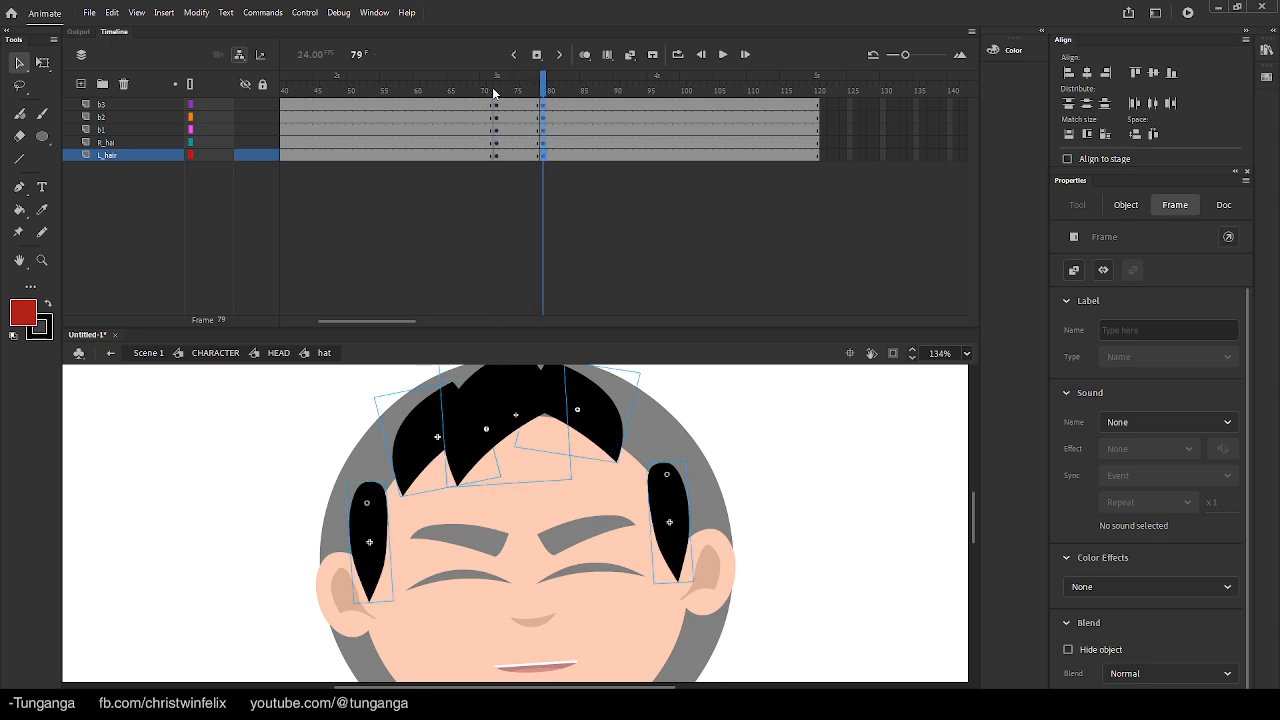
{"action": "left_click", "coordinate": [538, 87]}
{"action": "left_click_drag", "start_coordinate": [596, 105], "coordinate": [597, 157]}
{"action": "key", "text": "F6"}
{"action": "left_click_drag", "start_coordinate": [656, 105], "coordinate": [655, 155]}
{"action": "key", "text": "F6"}
At frame 79, rotate the fringe pieces b3, b1 and b2 slightly counterclockwise
{"action": "left_click", "coordinate": [542, 92]}
{"action": "key", "text": "q"}
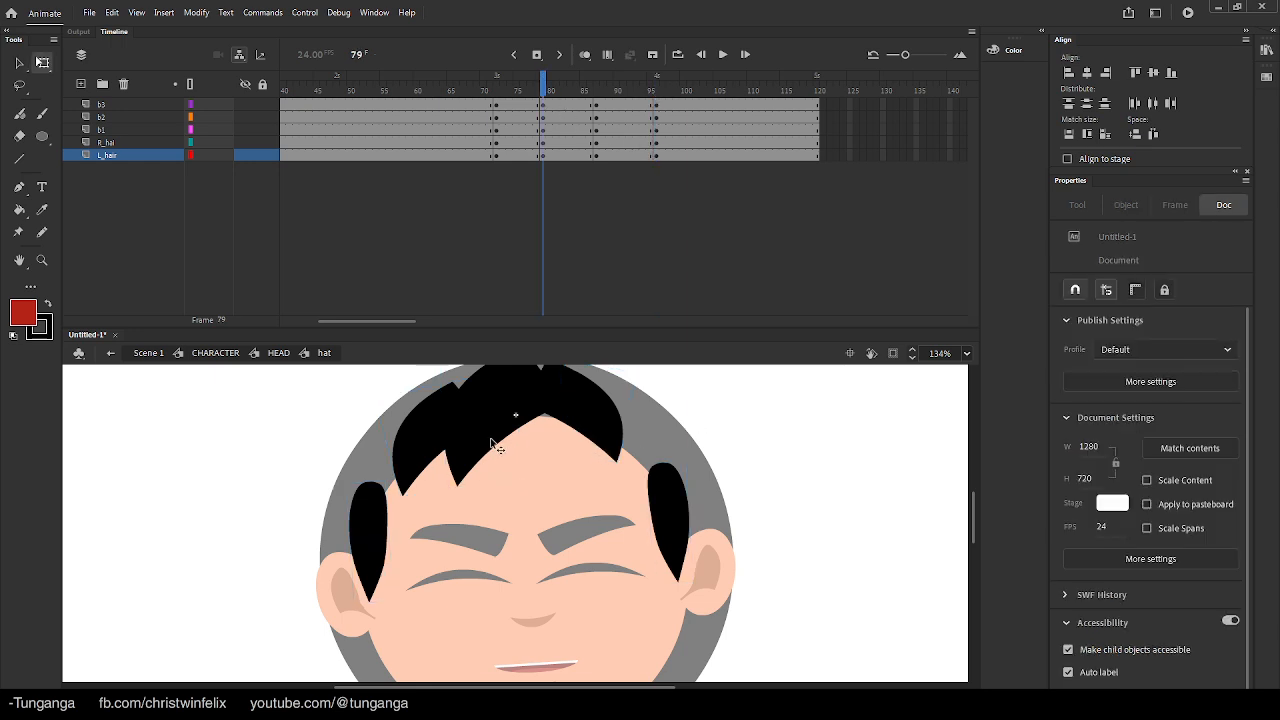
{"action": "left_click", "coordinate": [495, 443]}
{"action": "left_click_drag", "start_coordinate": [454, 500], "coordinate": [471, 504]}
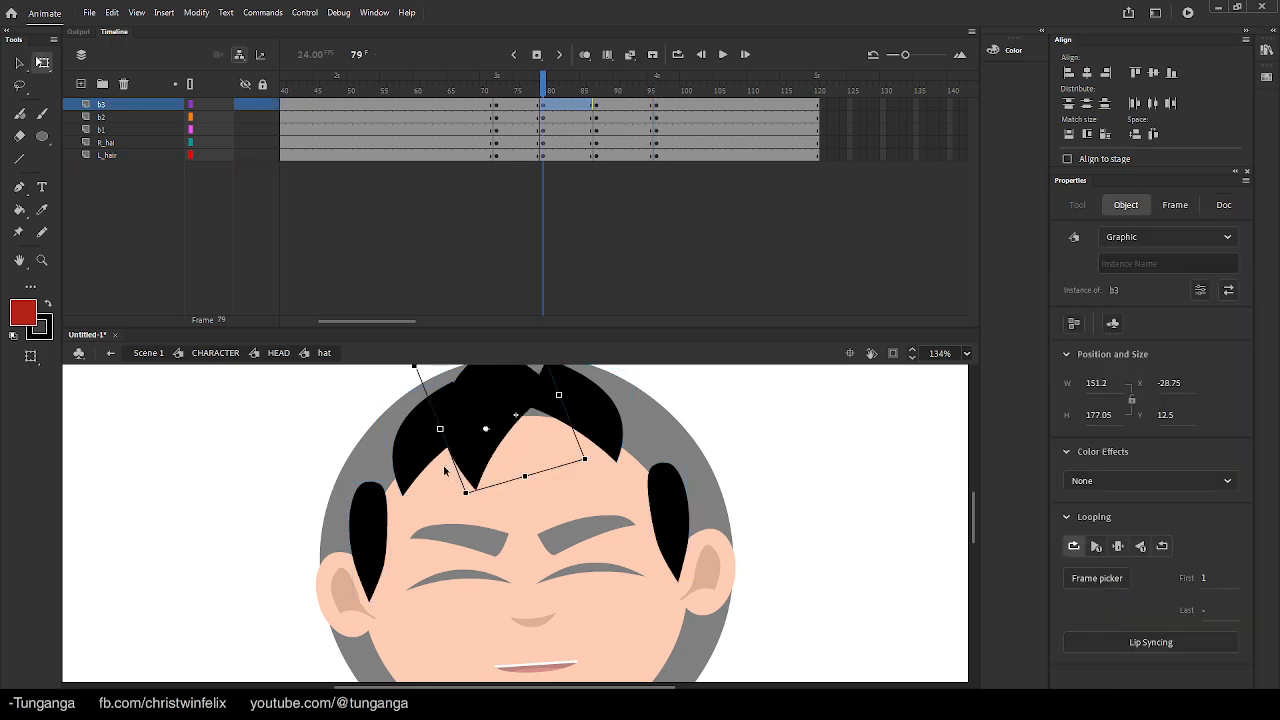
{"action": "key", "text": "ctrl+z"}
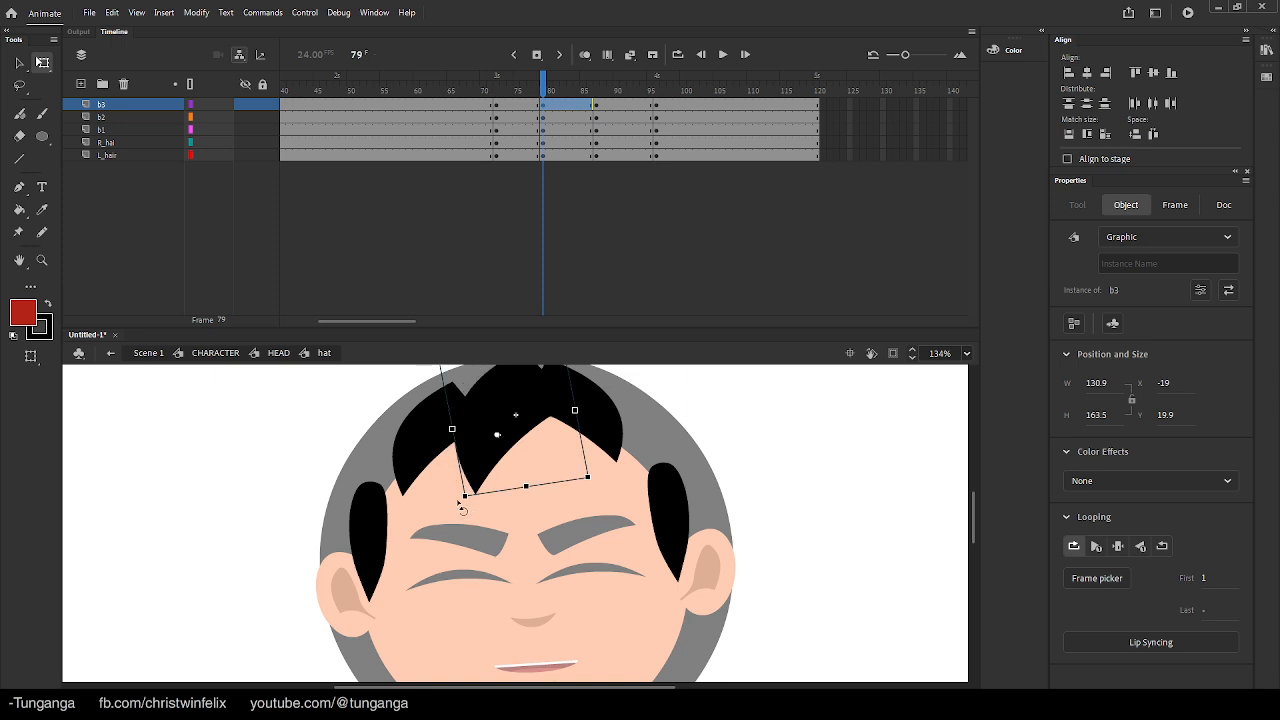
{"action": "left_click", "coordinate": [448, 492]}
{"action": "left_click_drag", "start_coordinate": [448, 495], "coordinate": [430, 517]}
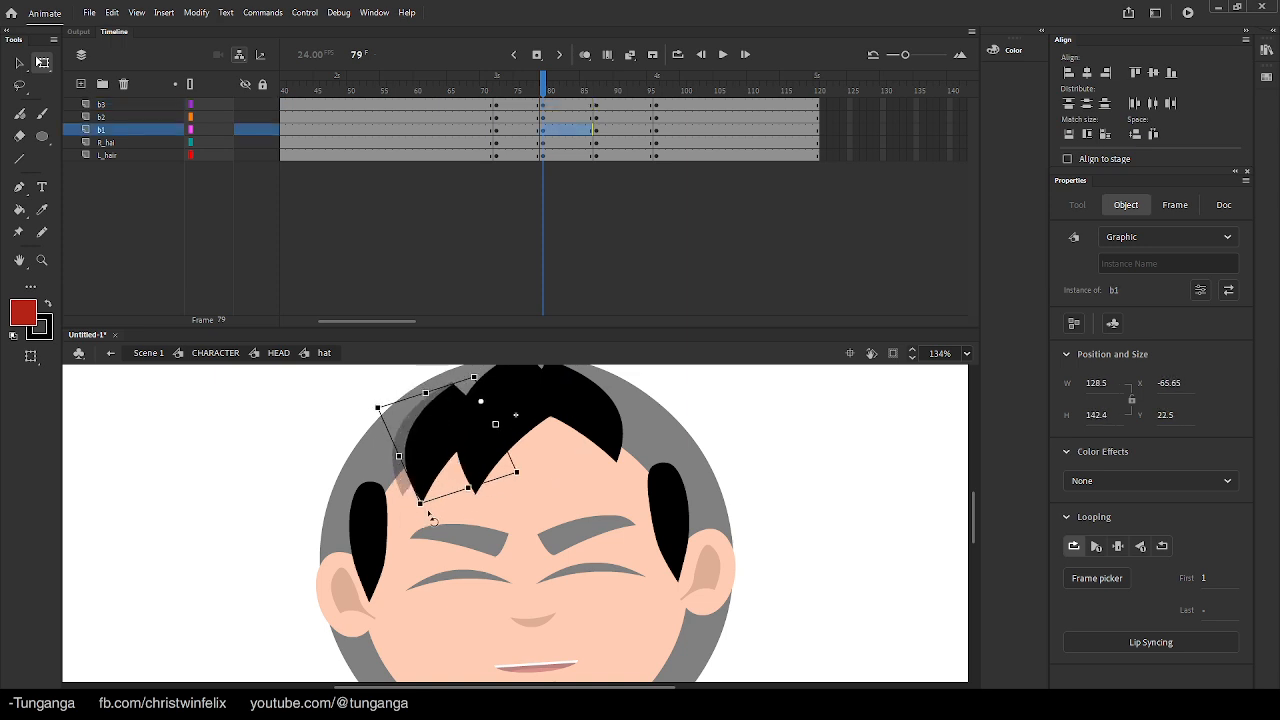
{"action": "left_click", "coordinate": [582, 428]}
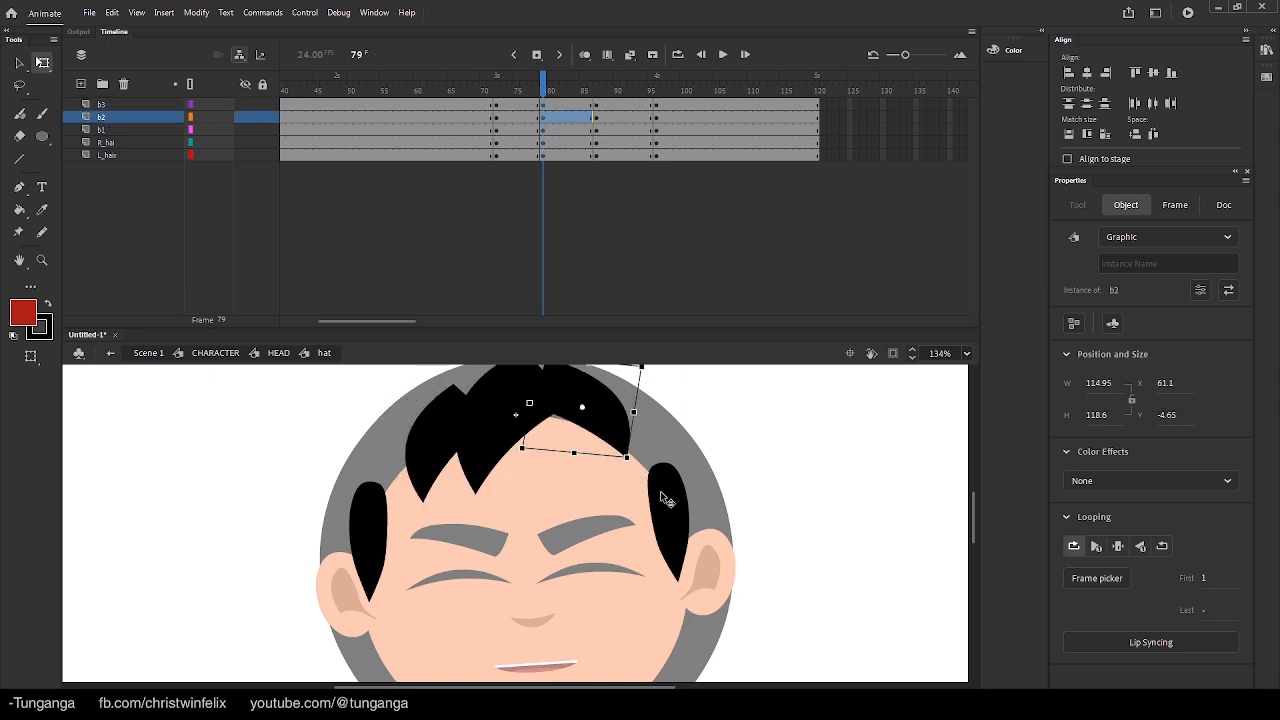
Rotate both side hairs slightly counterclockwise at frame 79
{"action": "left_click", "coordinate": [663, 495]}
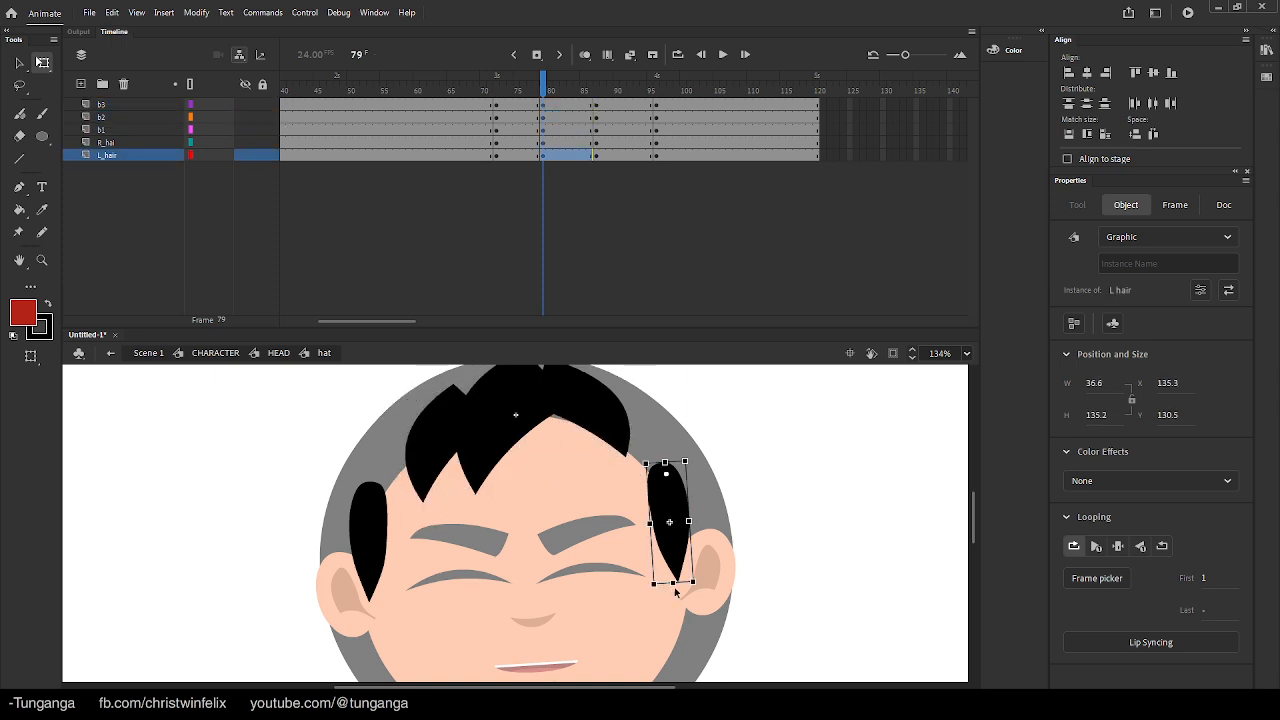
{"action": "left_click", "coordinate": [376, 585]}
{"action": "left_click_drag", "start_coordinate": [401, 610], "coordinate": [413, 609]}
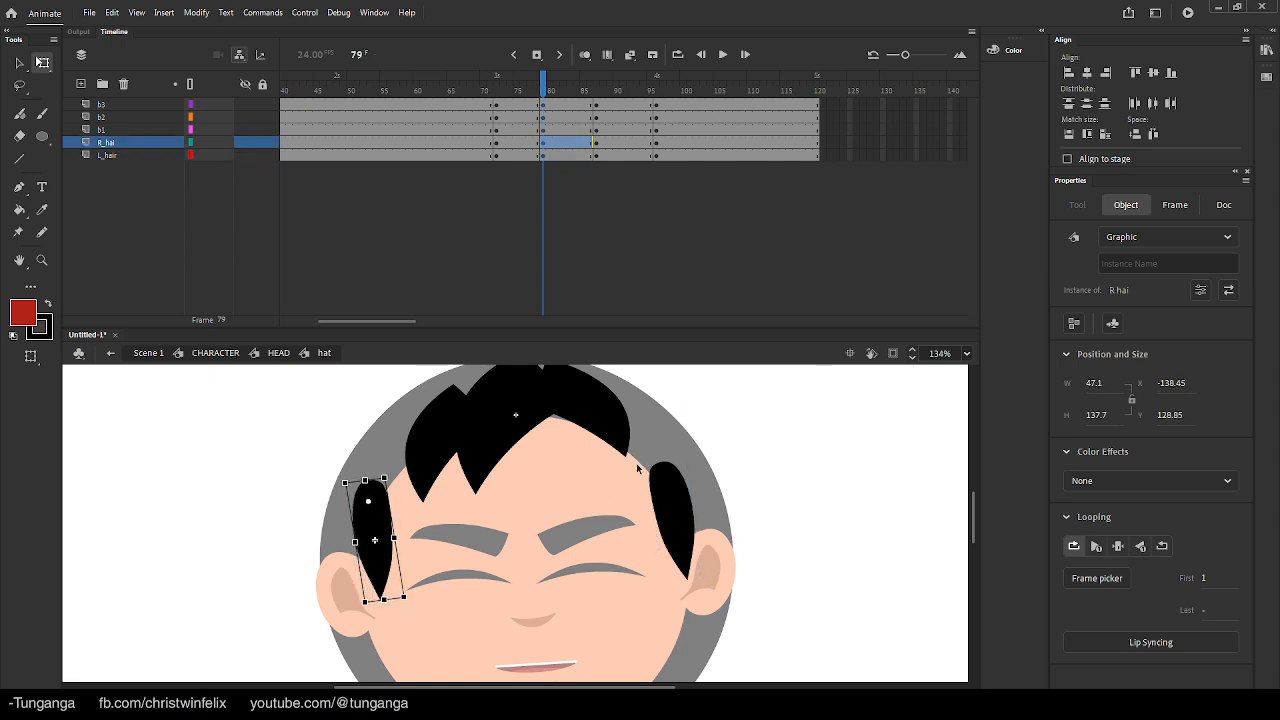
{"action": "left_click", "coordinate": [692, 436]}
At frame 87, rotate the fringe pieces b1, b3 and b2 slightly clockwise
{"action": "key", "text": "v"}
{"action": "left_click", "coordinate": [598, 104]}
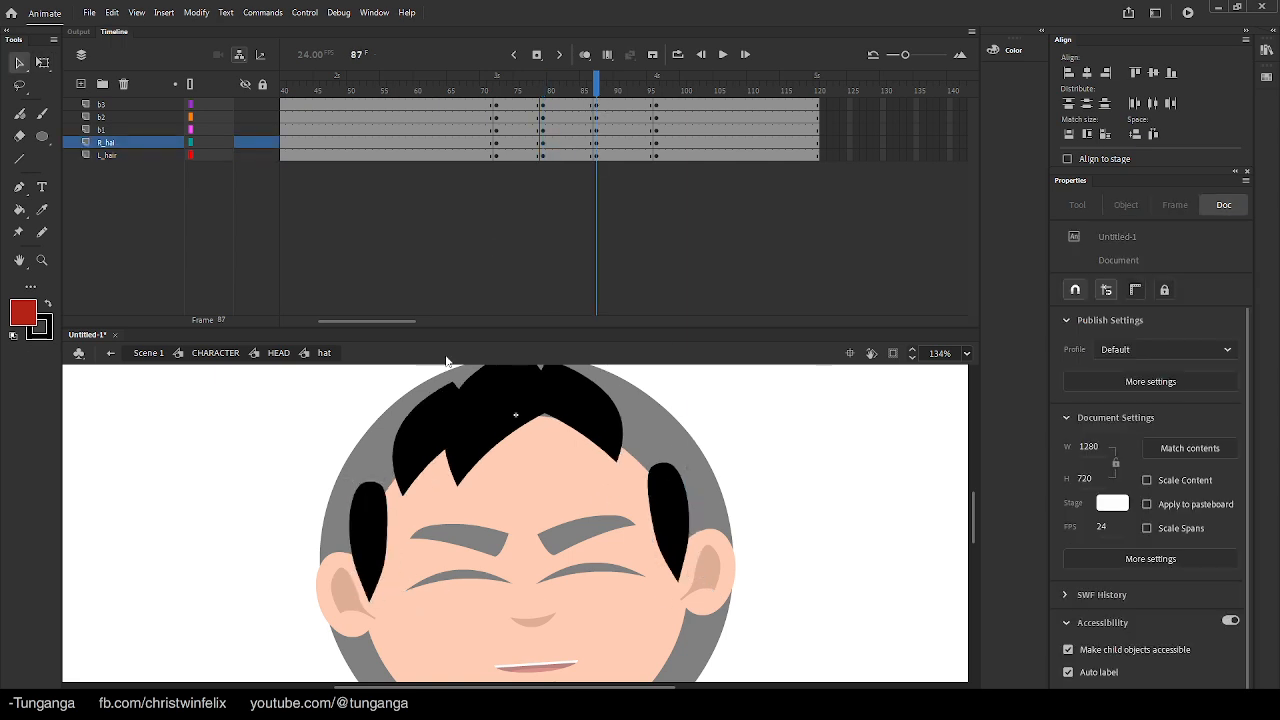
{"action": "left_click", "coordinate": [428, 453]}
{"action": "key", "text": "q"}
{"action": "left_click_drag", "start_coordinate": [406, 510], "coordinate": [394, 513]}
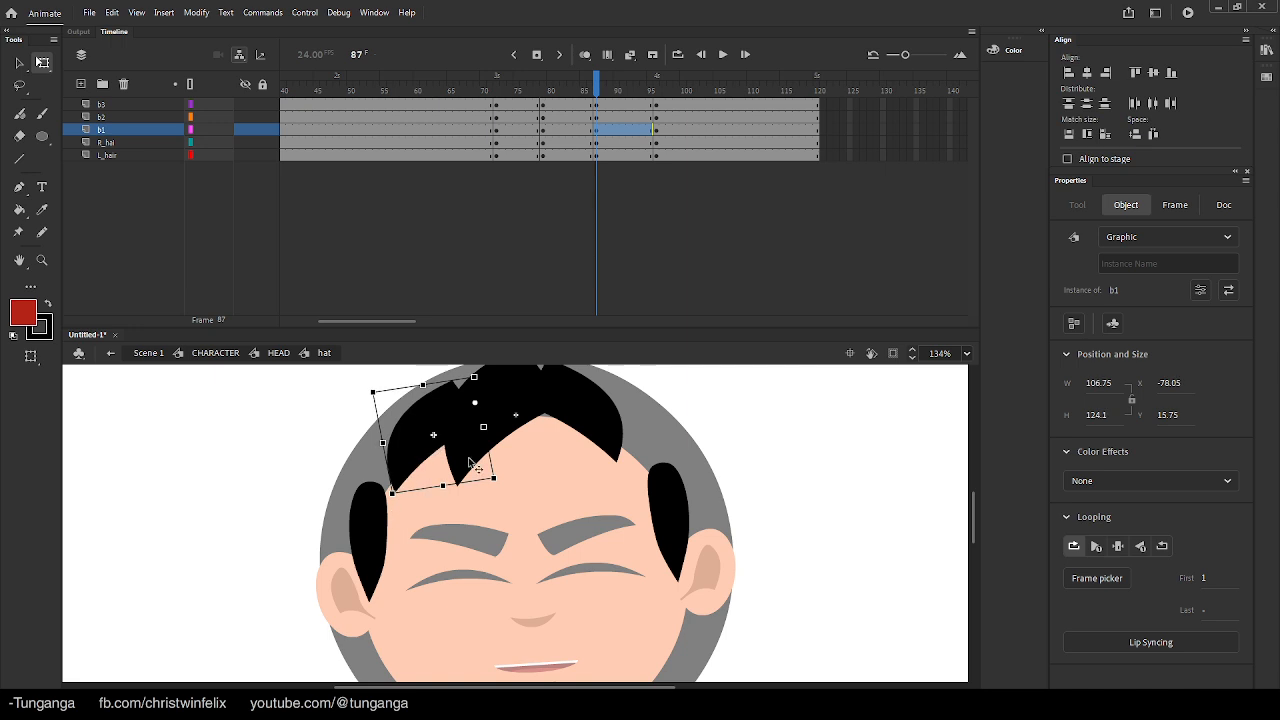
{"action": "left_click", "coordinate": [505, 429]}
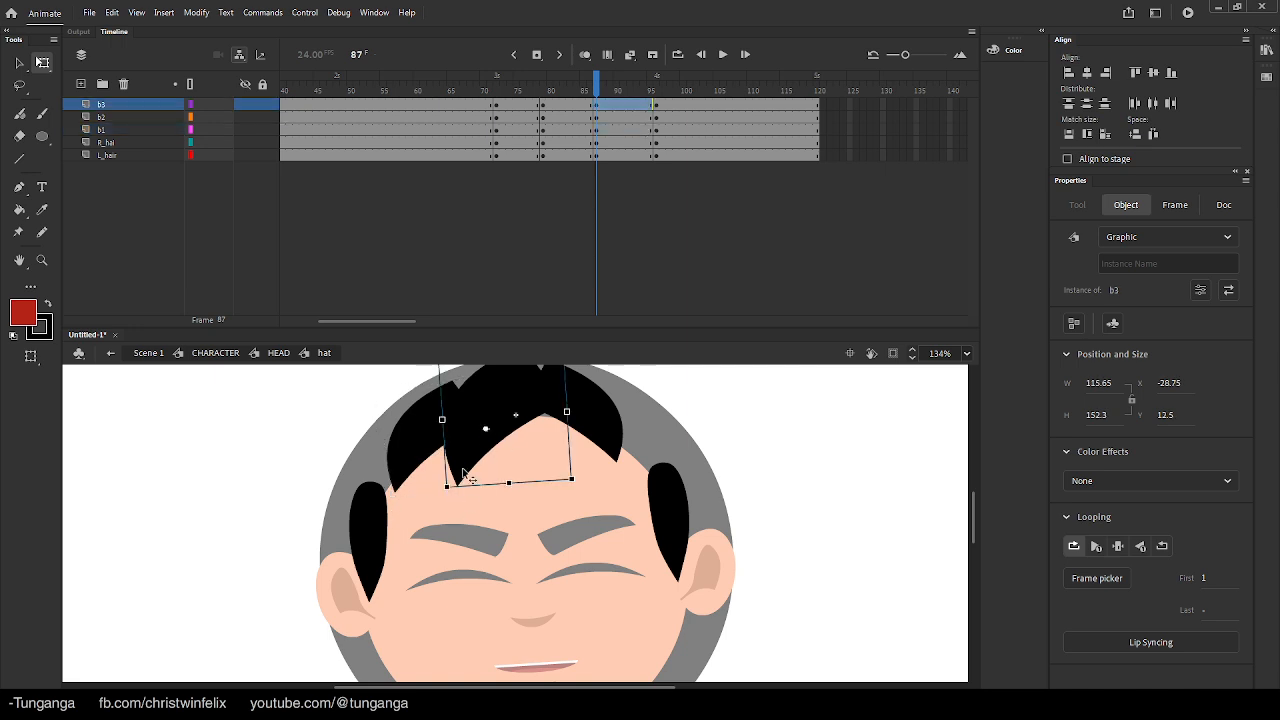
{"action": "left_click_drag", "start_coordinate": [472, 483], "coordinate": [464, 484]}
{"action": "left_click", "coordinate": [578, 420]}
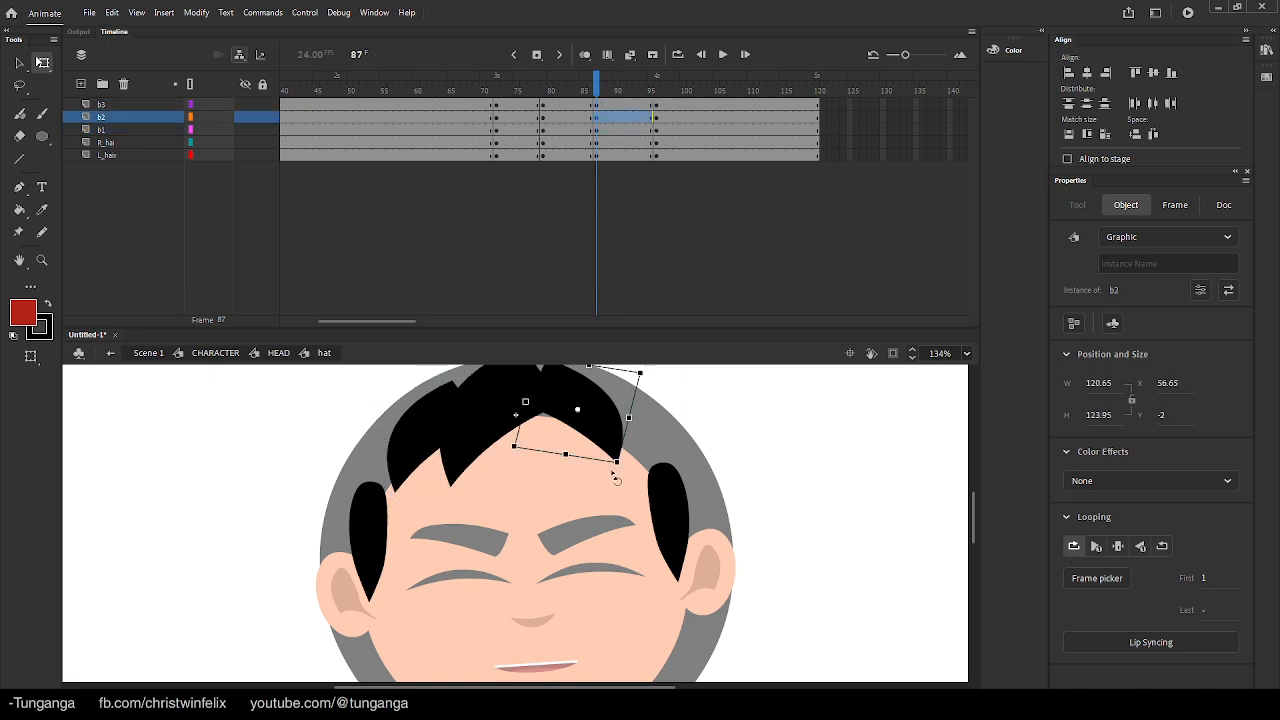
Rotate both side hairs slightly clockwise at frame 87
{"action": "left_click", "coordinate": [665, 490]}
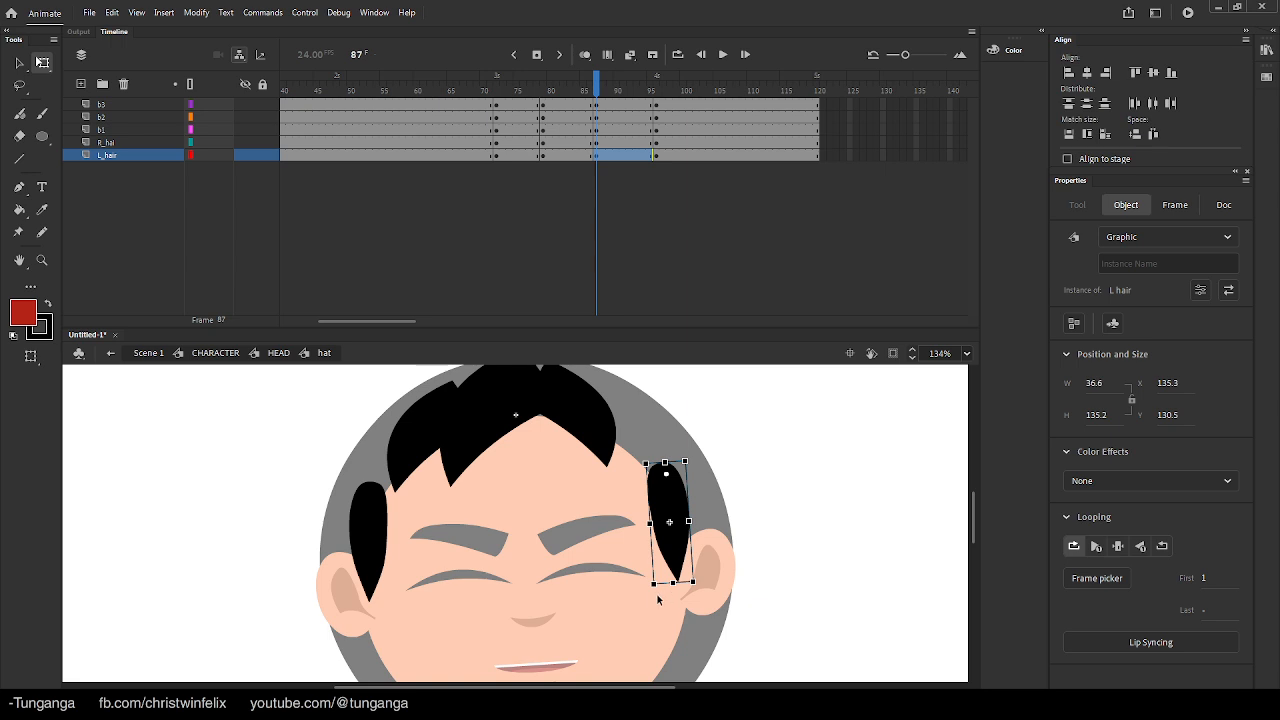
{"action": "left_click_drag", "start_coordinate": [650, 613], "coordinate": [641, 613]}
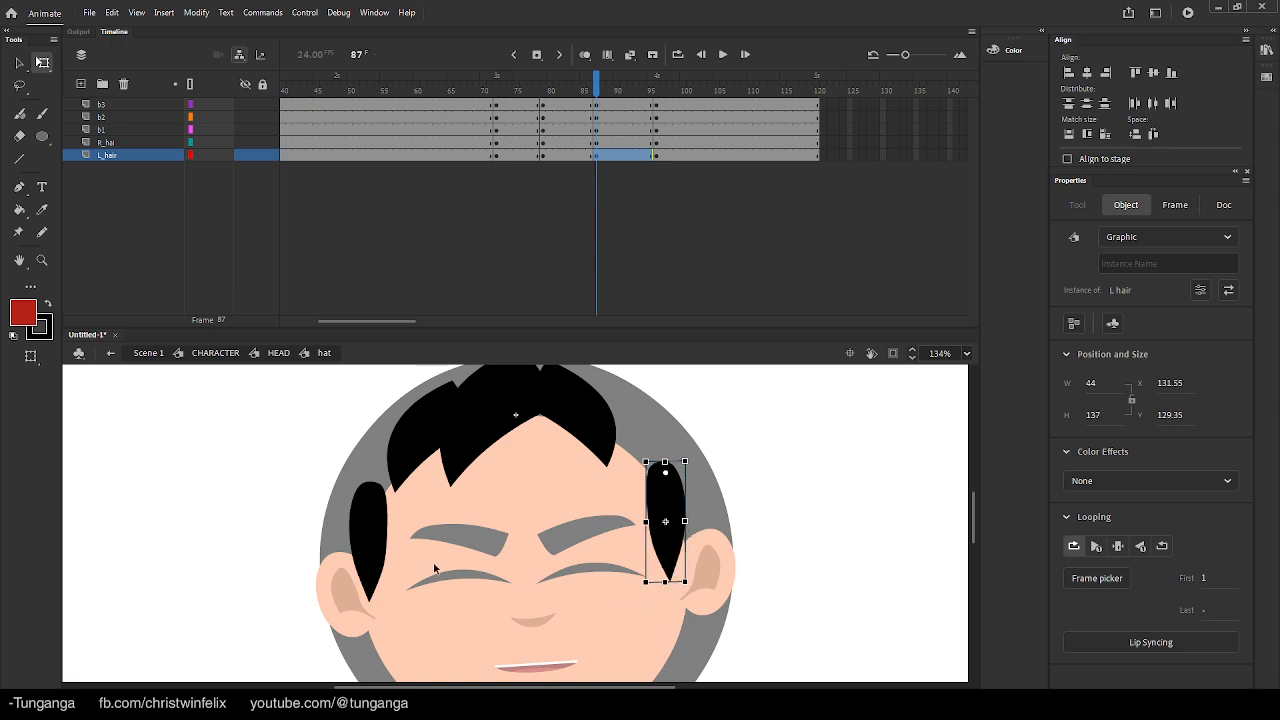
{"action": "left_click", "coordinate": [362, 553]}
{"action": "left_click_drag", "start_coordinate": [349, 621], "coordinate": [341, 620]}
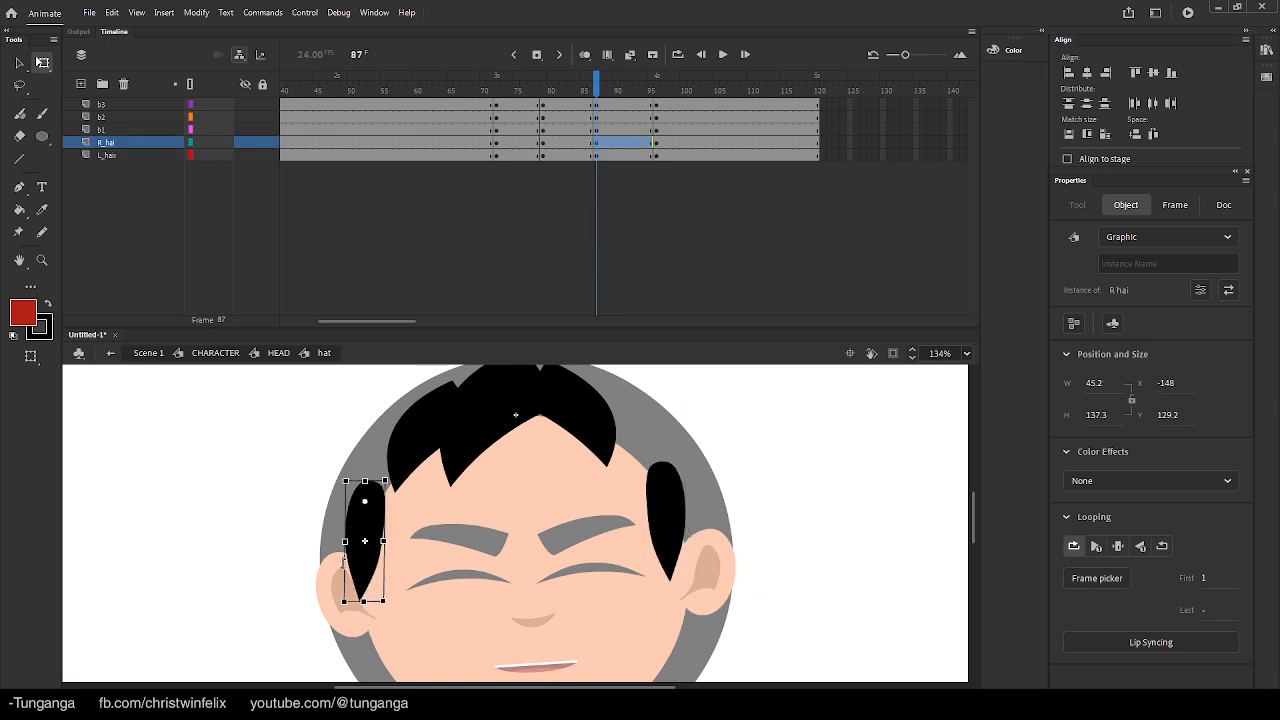
{"action": "left_click", "coordinate": [306, 522]}
{"action": "key", "text": "v"}
Create classic tweens on all five hair layers between frames 72 and 96
{"action": "left_click_drag", "start_coordinate": [621, 88], "coordinate": [662, 89]}
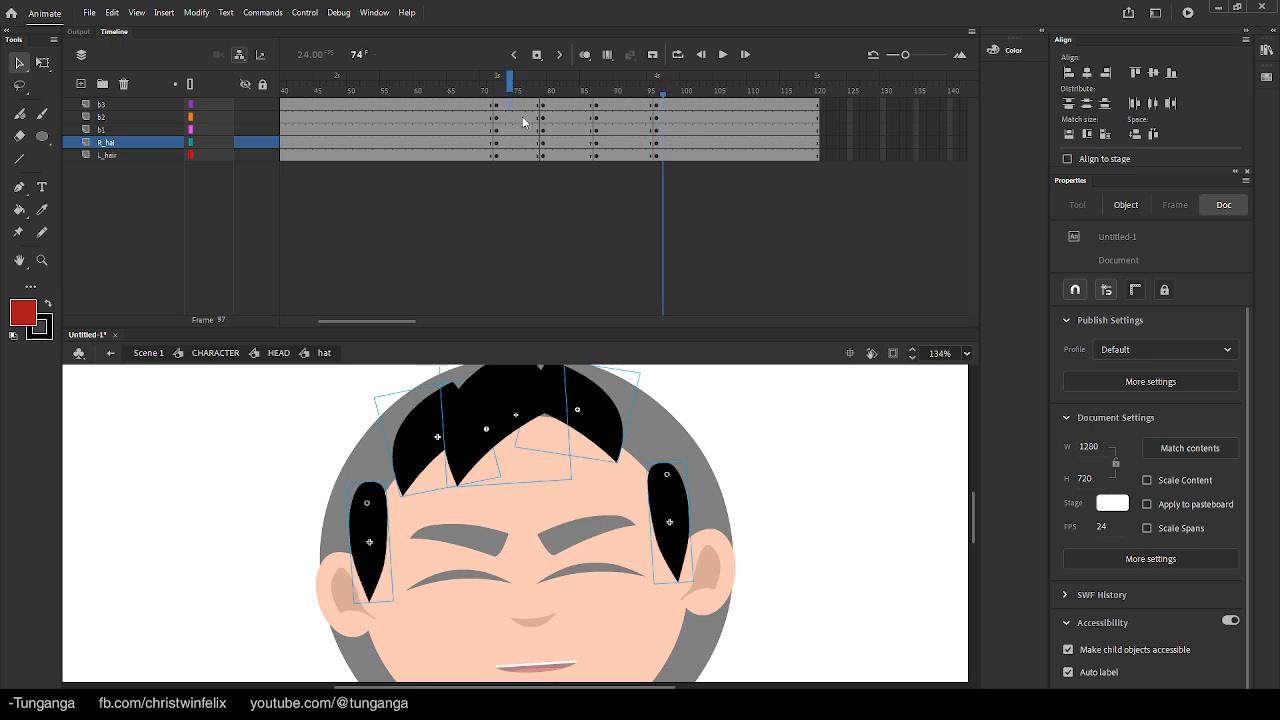
{"action": "left_click_drag", "start_coordinate": [523, 120], "coordinate": [634, 155]}
{"action": "right_click", "coordinate": [598, 139]}
{"action": "left_click", "coordinate": [632, 148]}
Shift the two middle keyframes of b1 and b2 one frame later to 80 and 88, and scrub through the motion
{"action": "left_click_drag", "start_coordinate": [490, 88], "coordinate": [569, 125]}
{"action": "left_click", "coordinate": [282, 478]}
{"action": "left_click", "coordinate": [594, 129]}
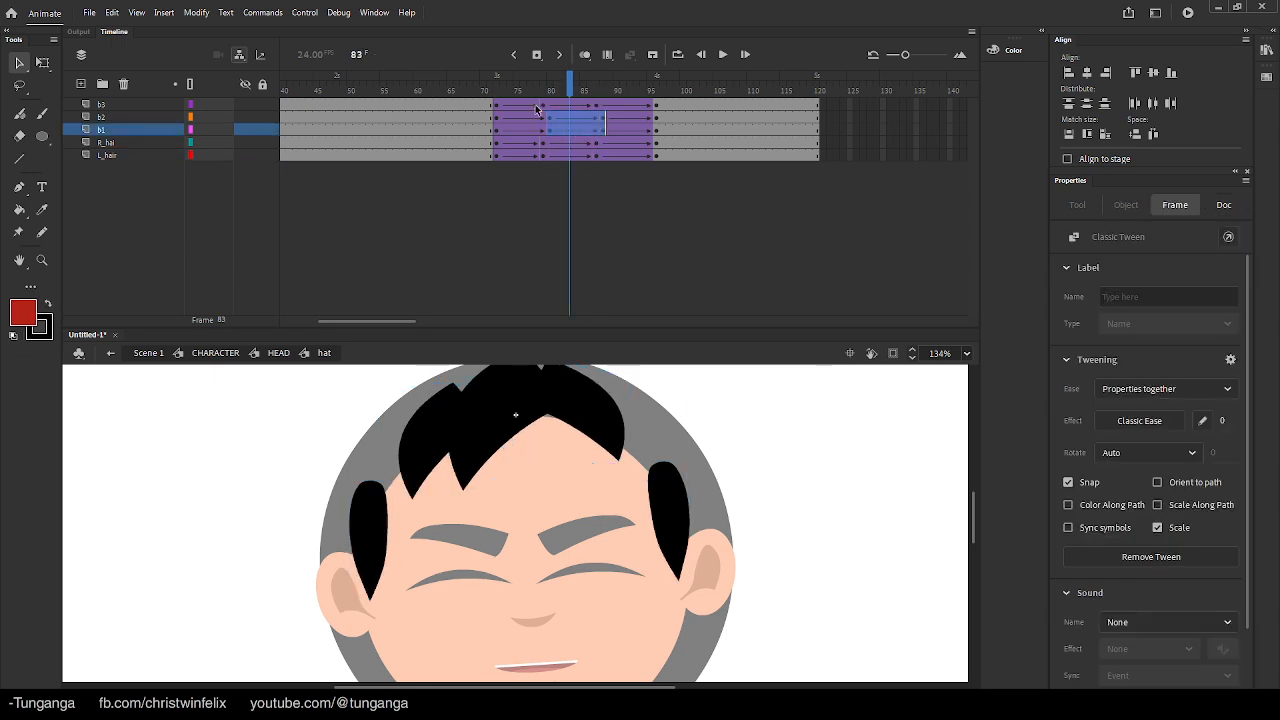
{"action": "left_click_drag", "start_coordinate": [476, 89], "coordinate": [683, 126]}
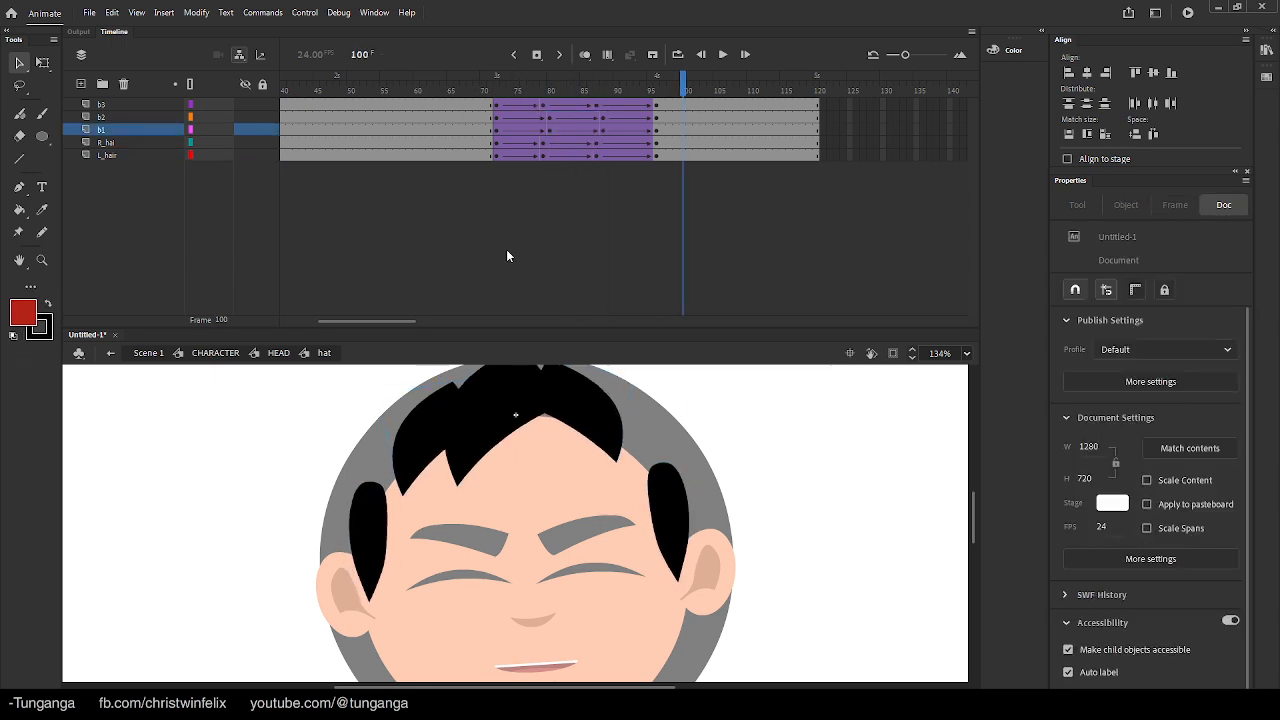
Return to the main scene and extend Layer_1 to frame 101
{"action": "left_click", "coordinate": [357, 482]}
{"action": "key", "text": "ctrl+minus"}
{"action": "double_click", "coordinate": [357, 481]}
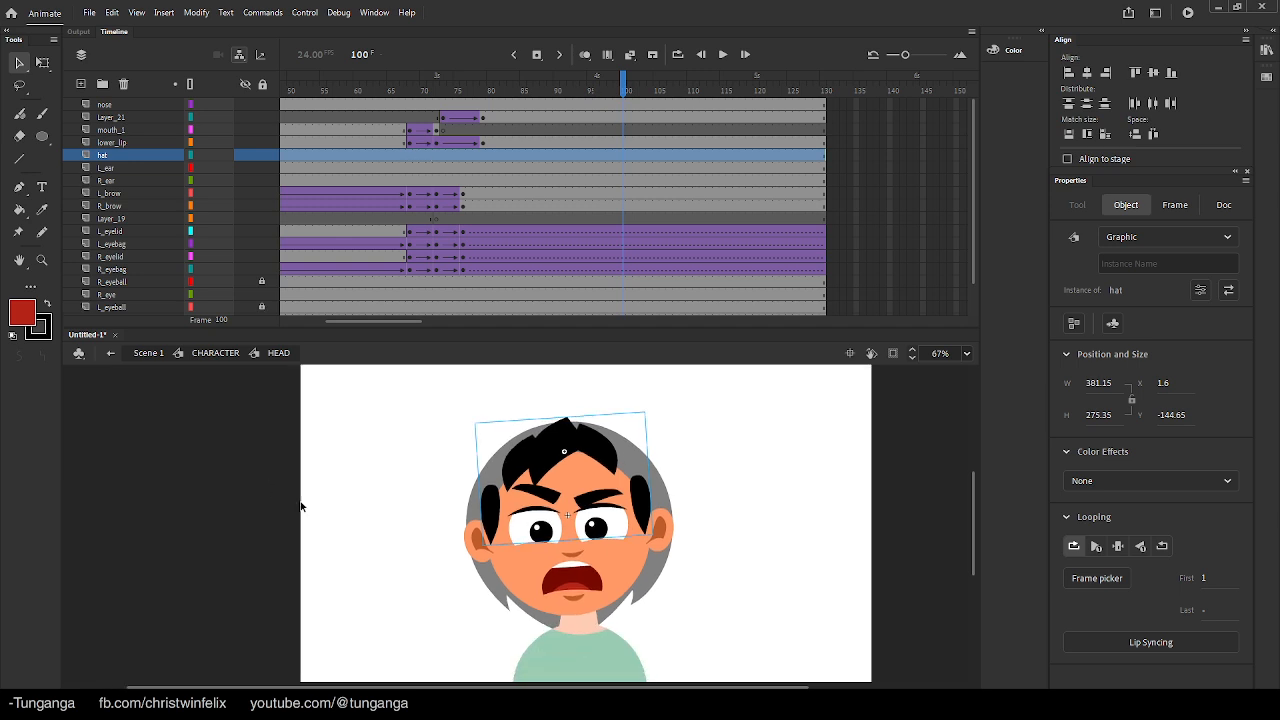
{"action": "double_click", "coordinate": [337, 525]}
{"action": "double_click", "coordinate": [397, 489]}
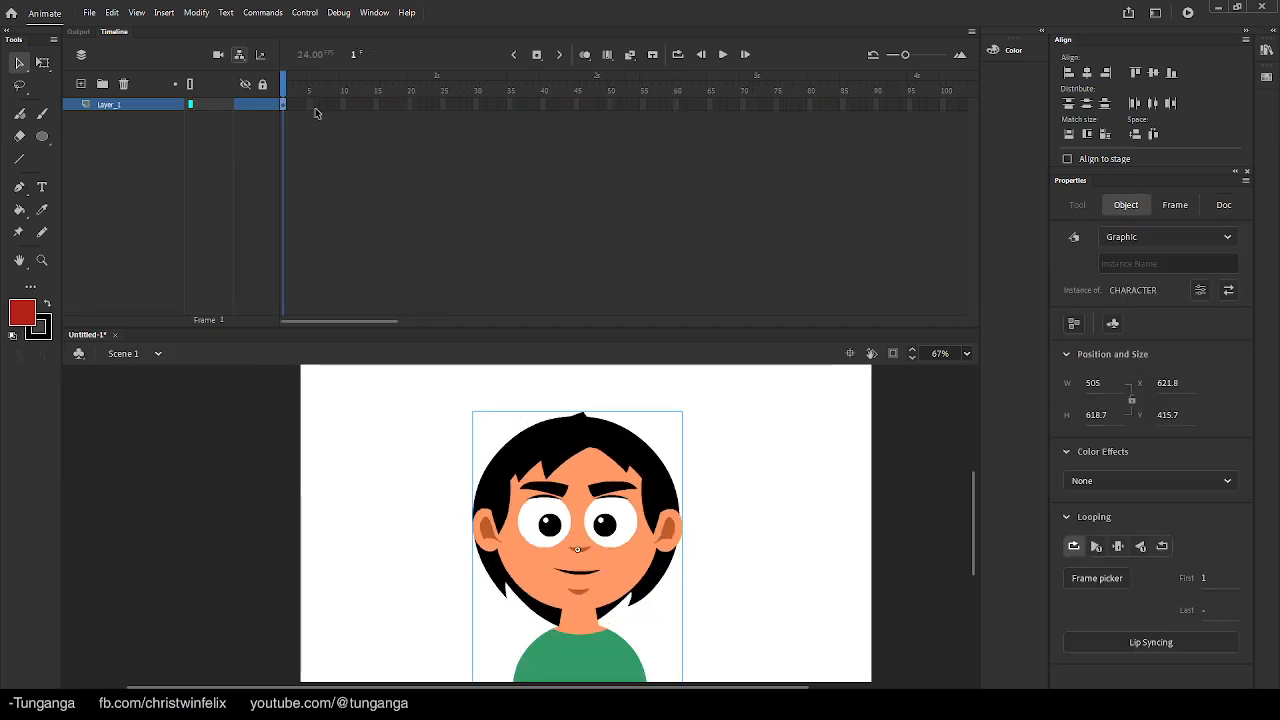
{"action": "left_click", "coordinate": [427, 457]}
{"action": "left_click", "coordinate": [949, 106]}
{"action": "key", "text": "F5"}
Play the scene on the timeline and test the movie to review the full animation
{"action": "key", "text": "Return"}
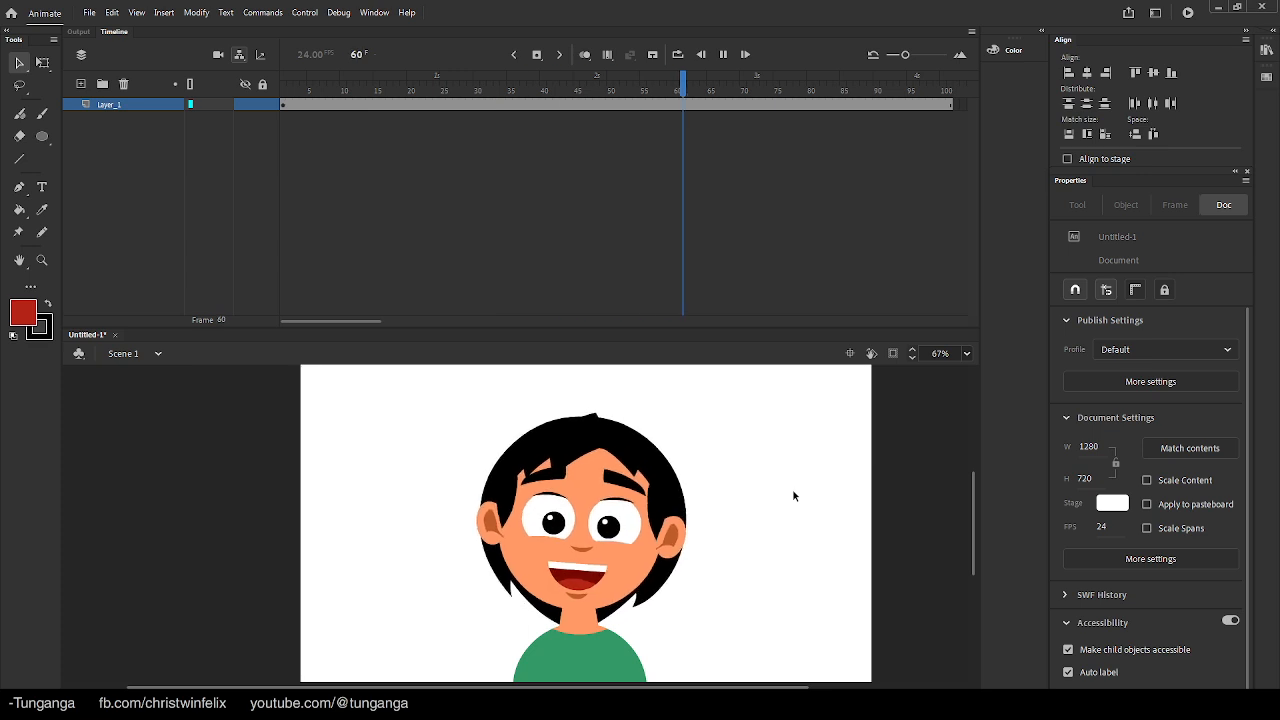
{"action": "key", "text": "ctrl+Return"}
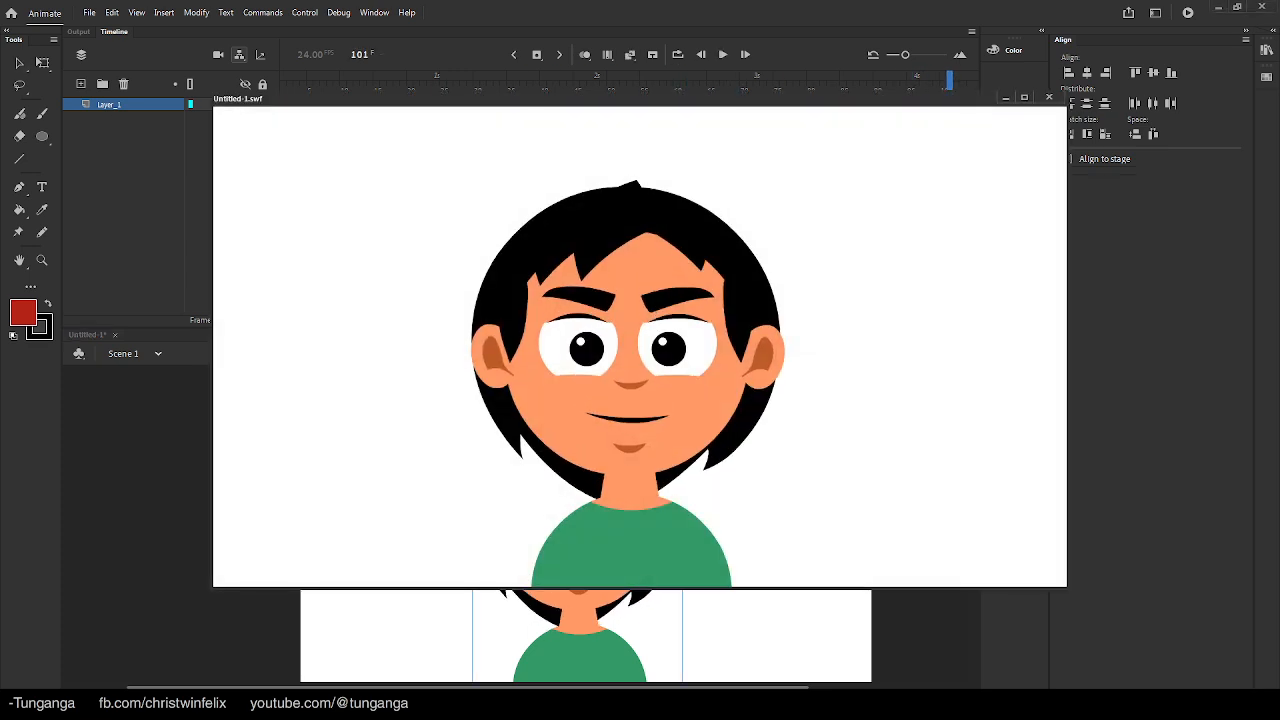